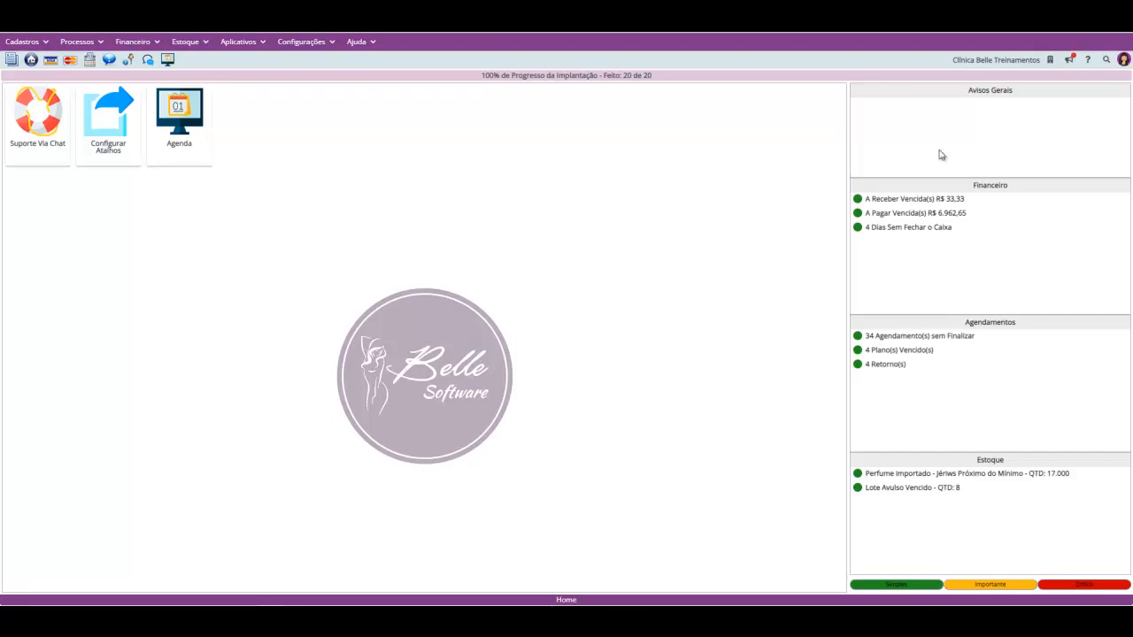
View the pending system announcements and close their list.
click(1070, 61)
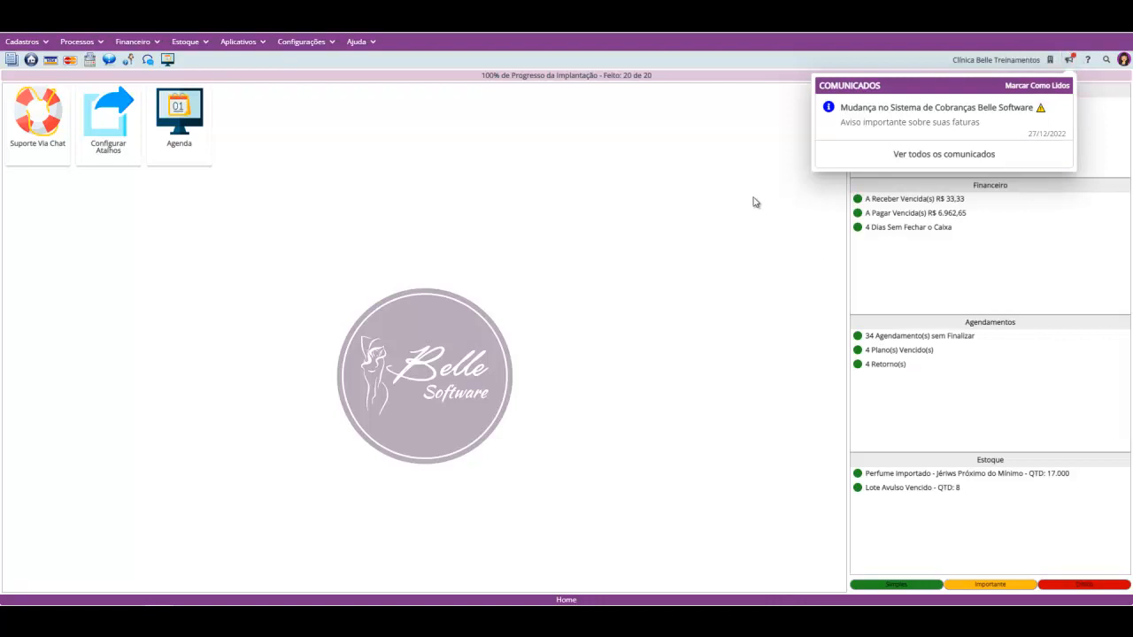
click(729, 184)
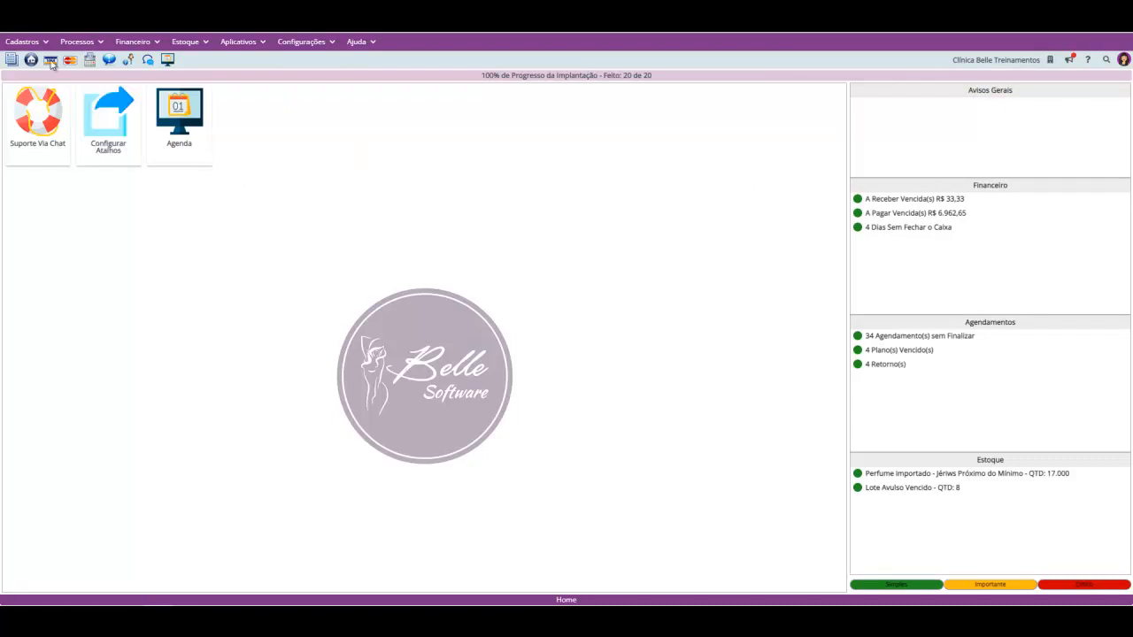
Open the client register and look through the full client list.
click(26, 46)
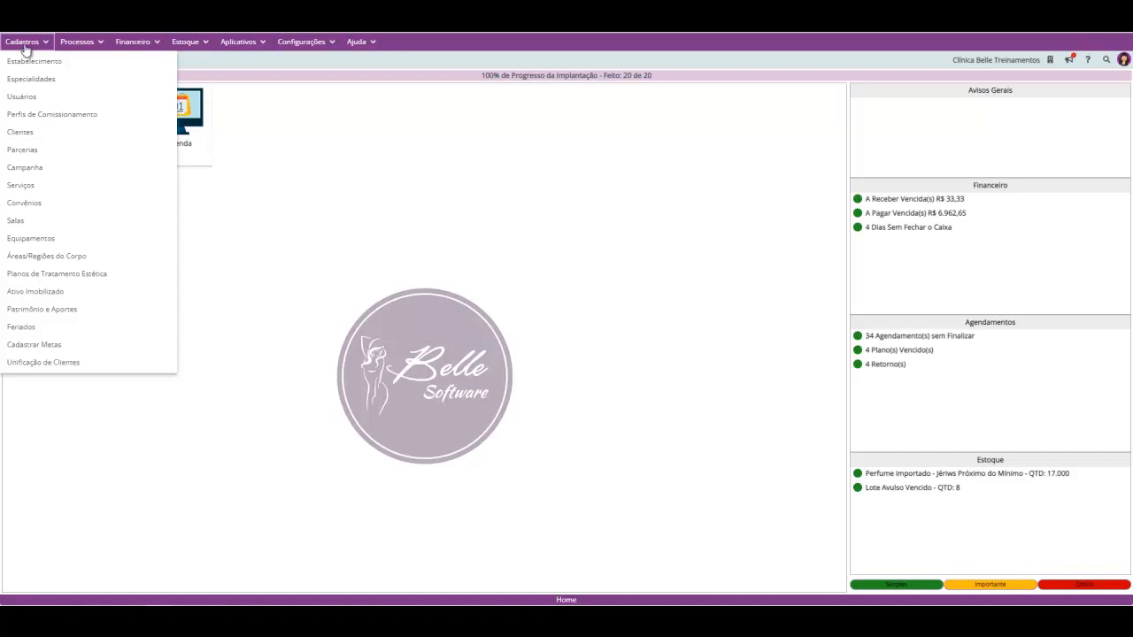
click(51, 137)
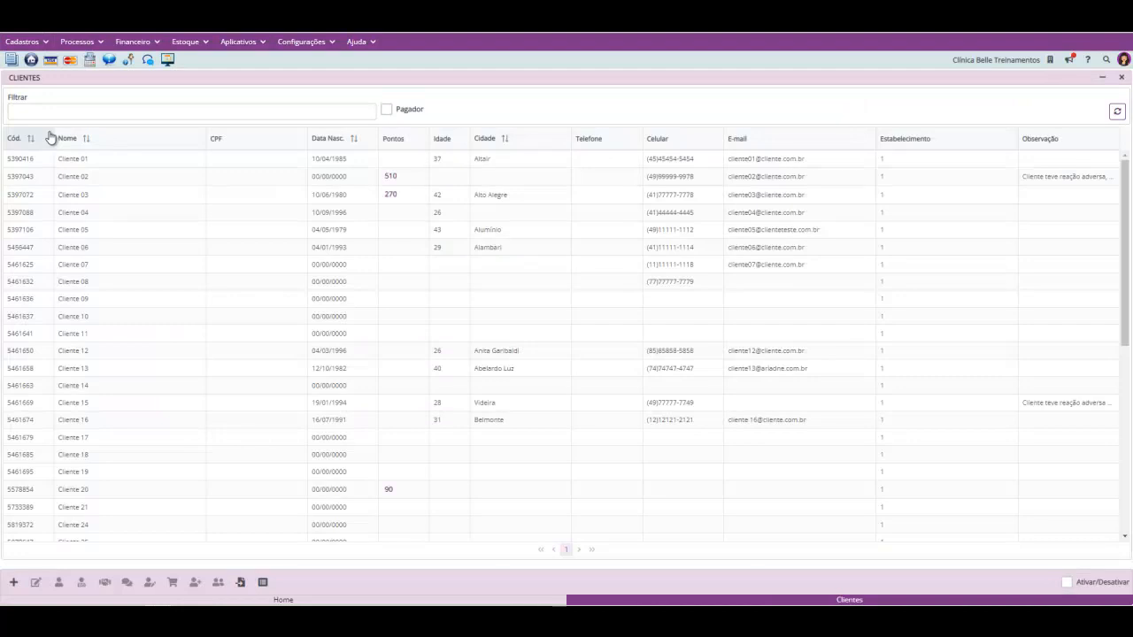
scroll(211, 232, down, 1)
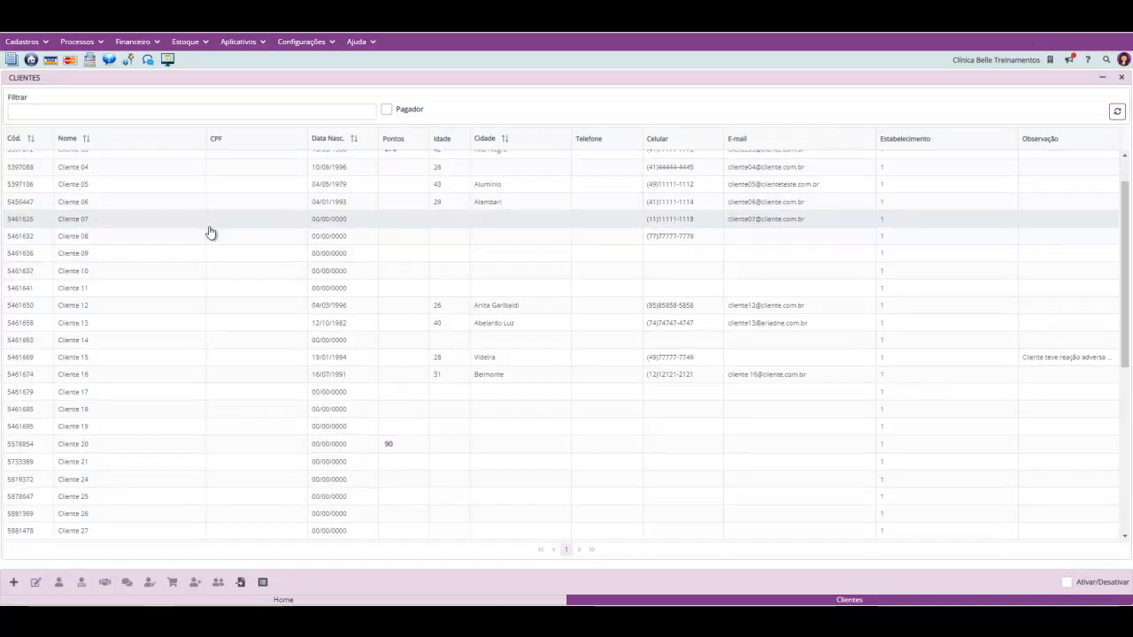
scroll(211, 232, down, 5)
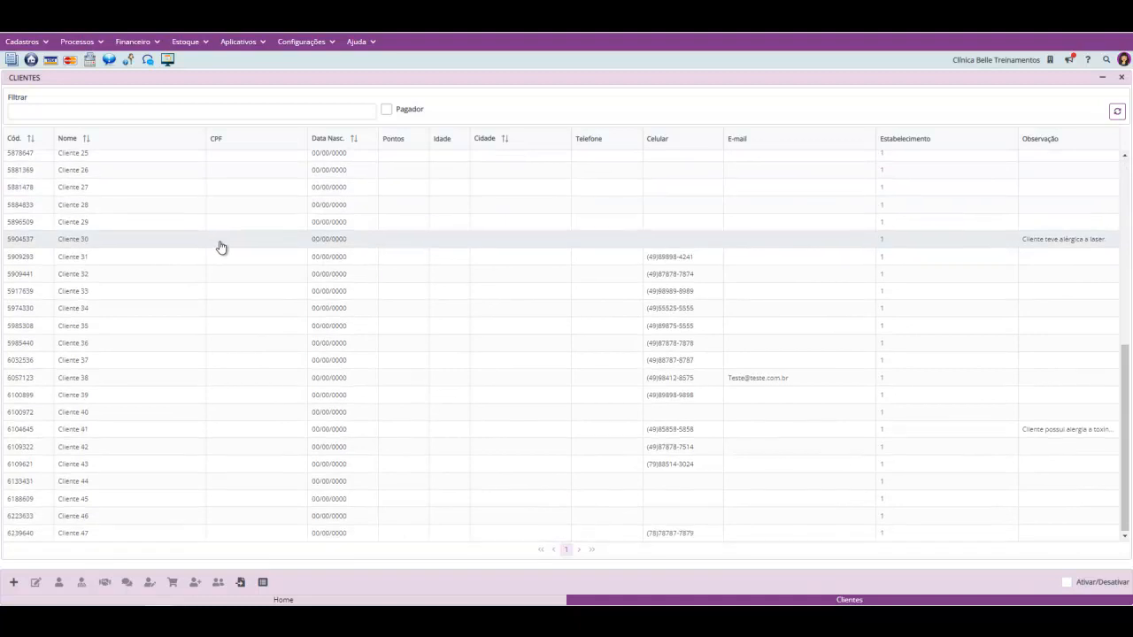
Filter the client list by the name "cliente 01".
scroll(220, 247, up, 5)
click(158, 114)
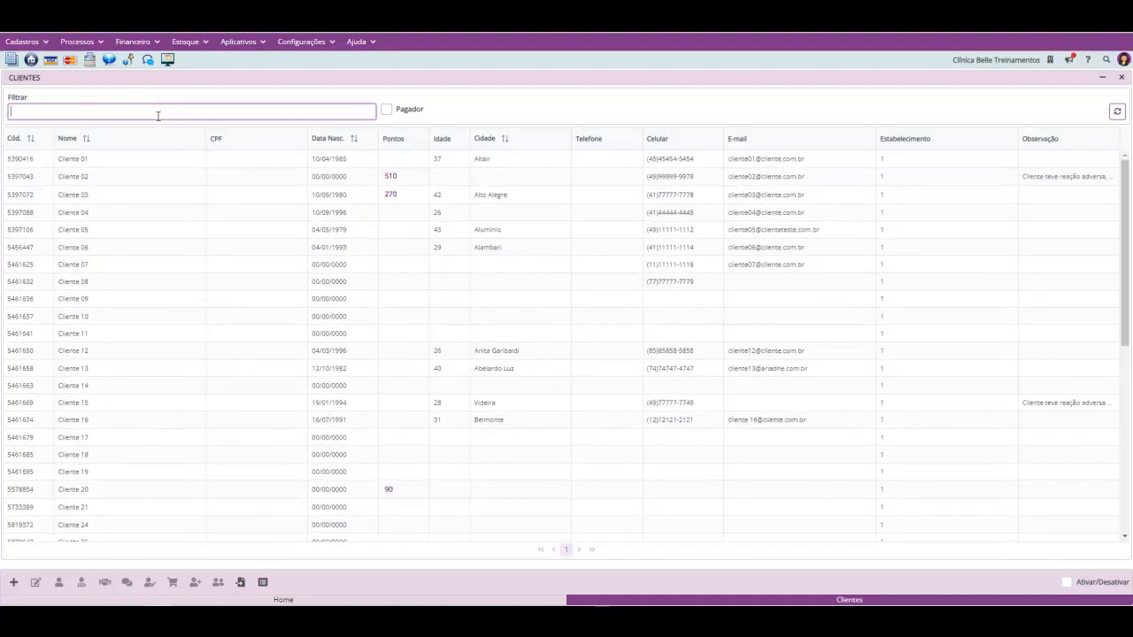
text(cliente 01)
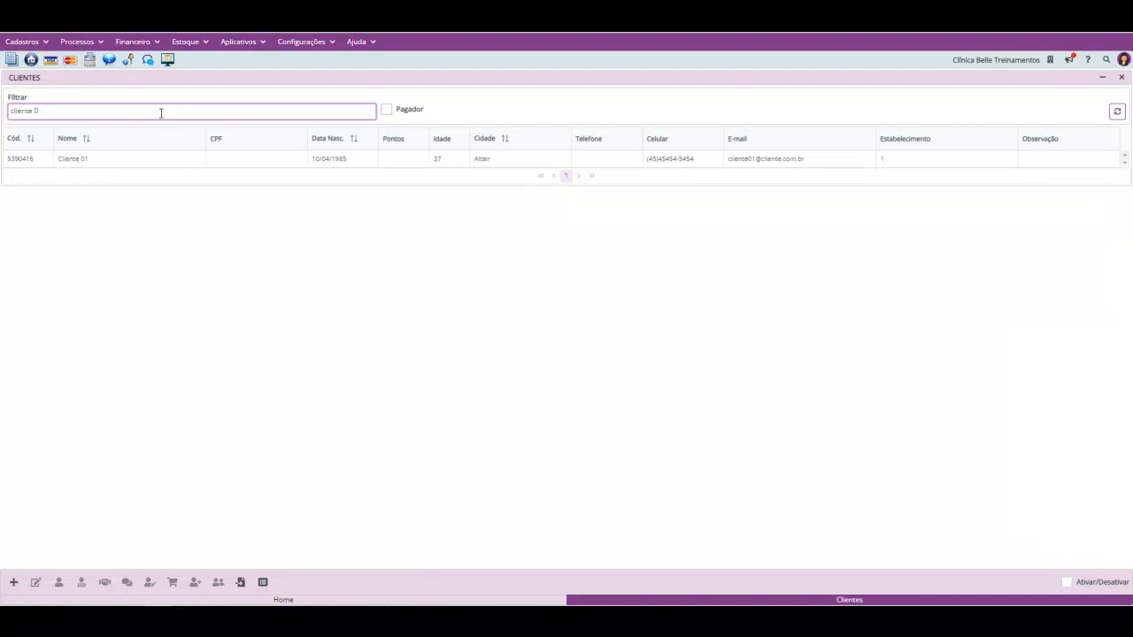
Search the client list by a CPF number instead of the client name.
key(BackSpace)
key(BackSpace)
key(BackSpace)
key(BackSpace)
key(BackSpace)
key(BackSpace)
key(BackSpace)
text(088888888)
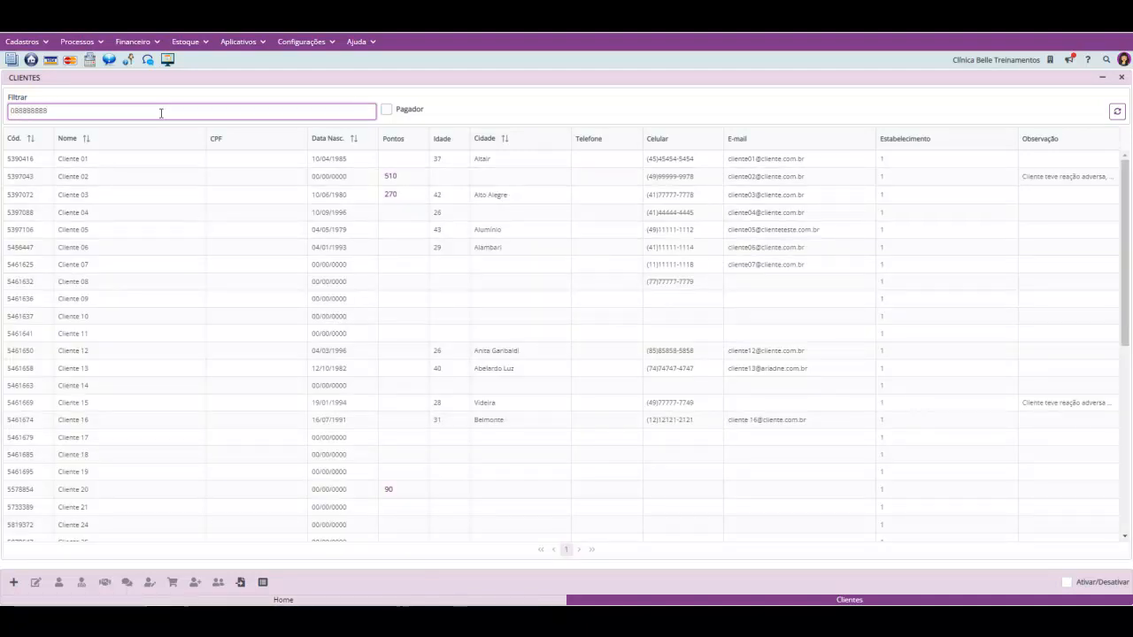
Search the client list by the first digits of a client's mobile number.
key(BackSpace)
key(BackSpace)
key(BackSpace)
key(BackSpace)
key(BackSpace)
key(BackSpace)
key(BackSpace)
key(BackSpace)
text(499999)
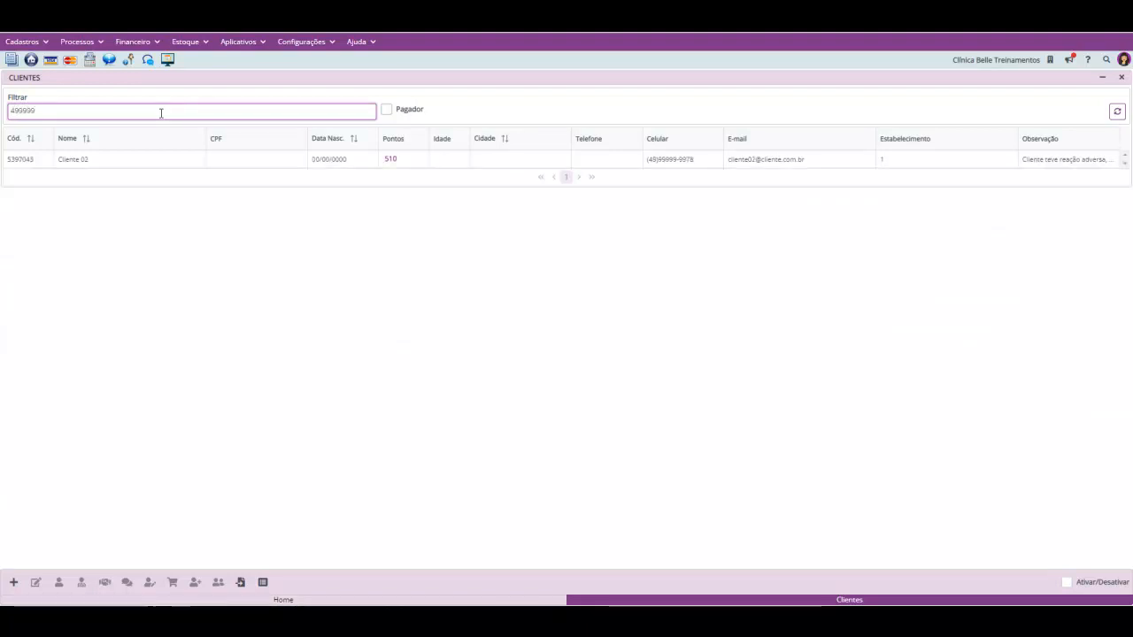
Clear the client filter and open a blank registration form for a new client.
key(BackSpace)
key(BackSpace)
key(BackSpace)
key(BackSpace)
key(BackSpace)
key(BackSpace)
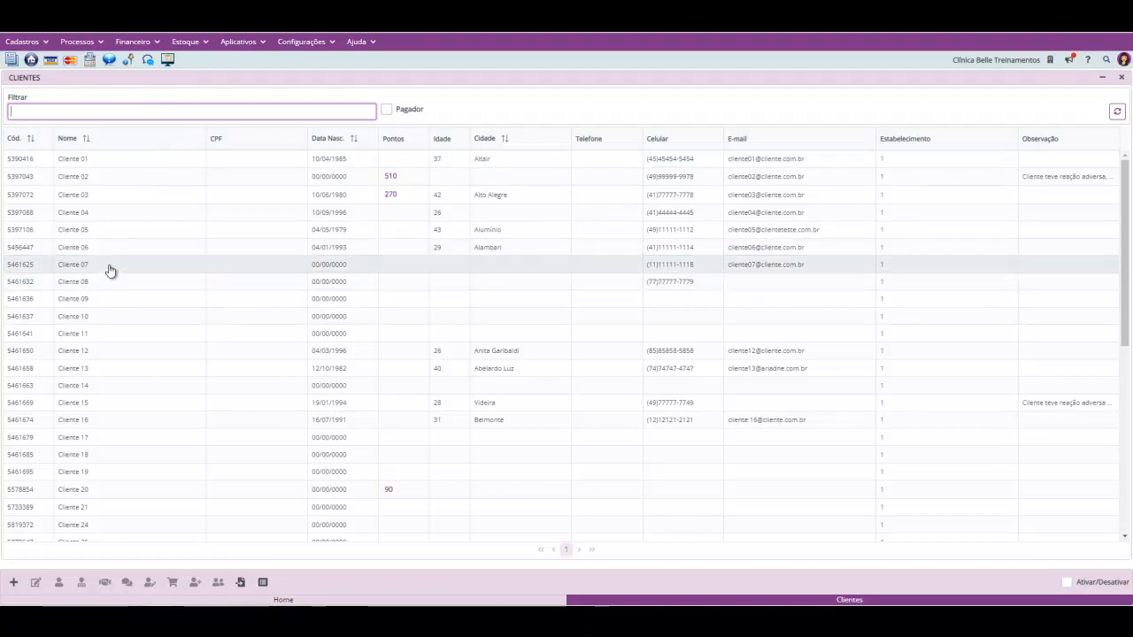
click(15, 586)
click(15, 586)
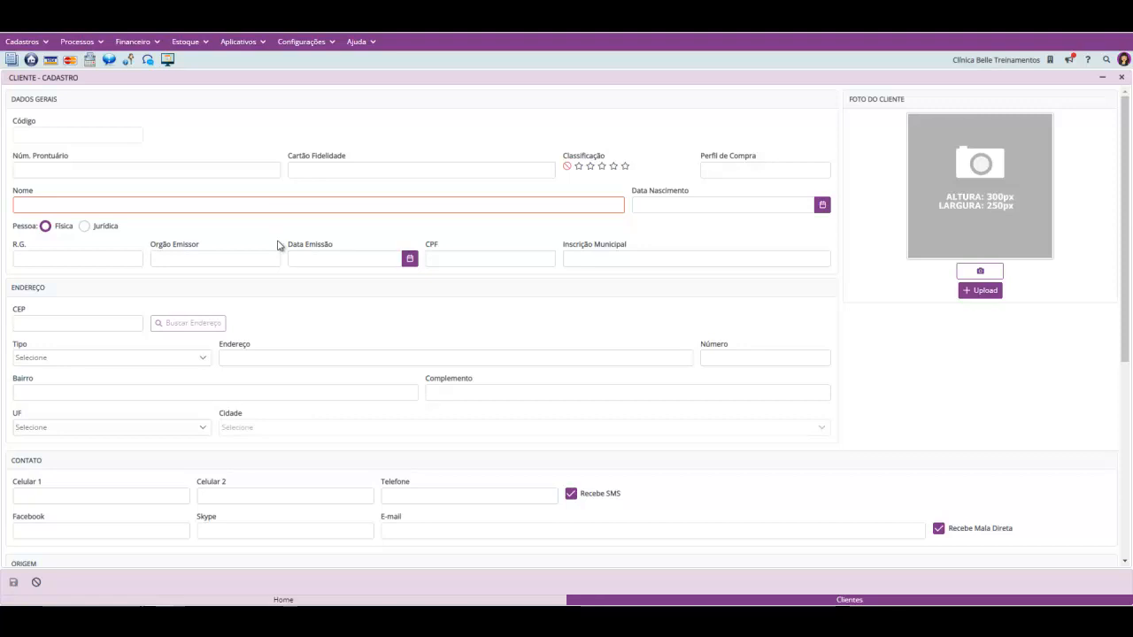
Review the general data, address and contact fields of the new client form.
click(274, 211)
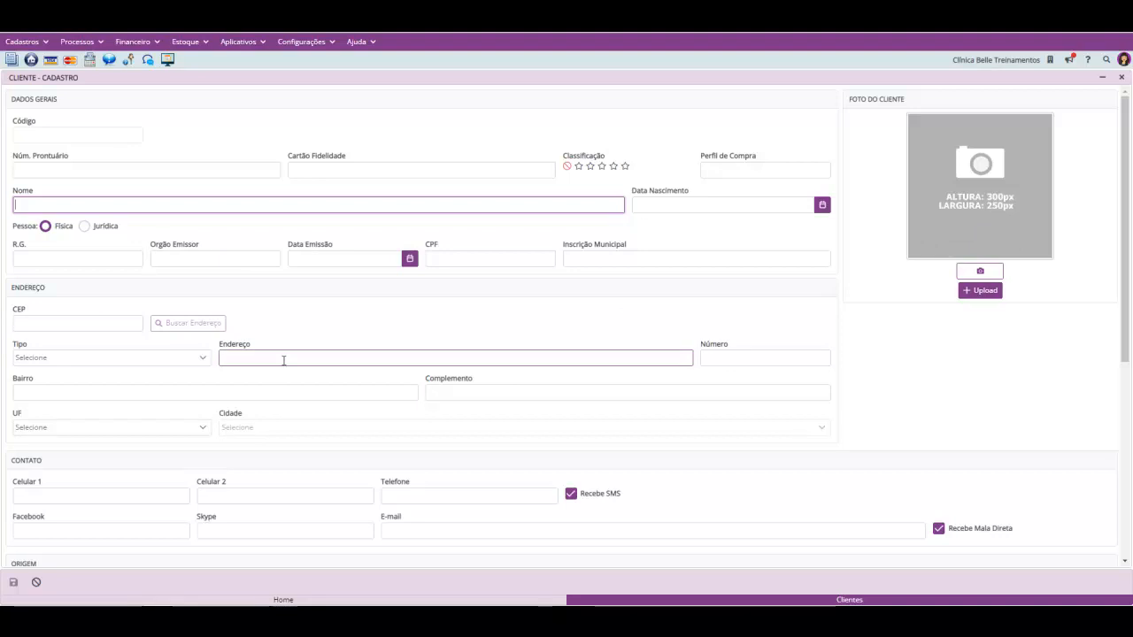
scroll(72, 367, down, 3)
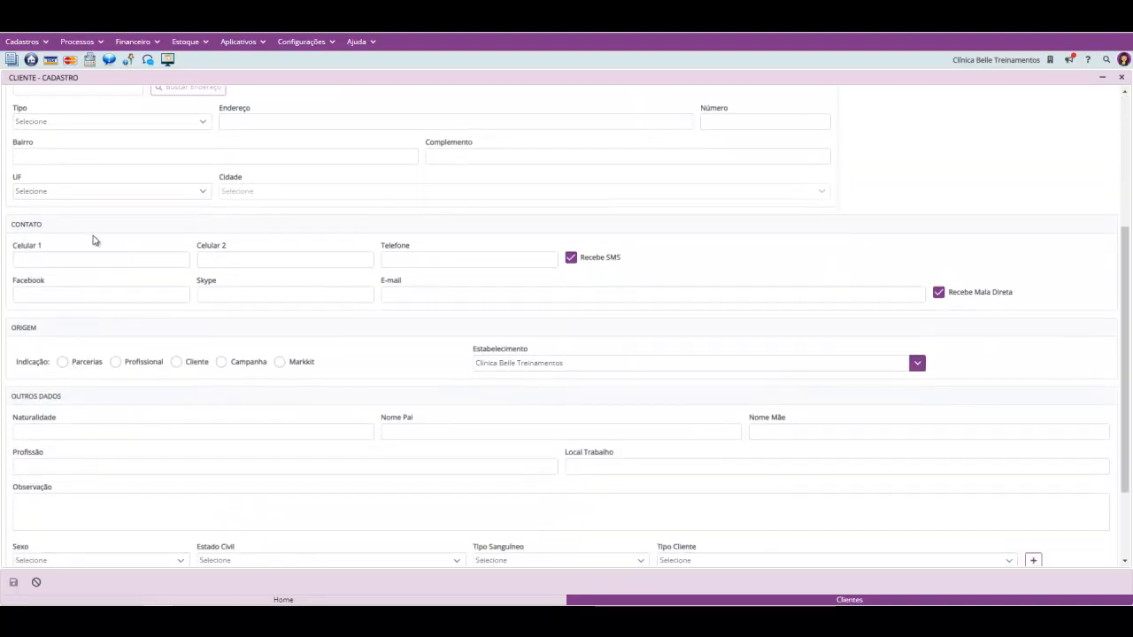
scroll(113, 301, down, 1)
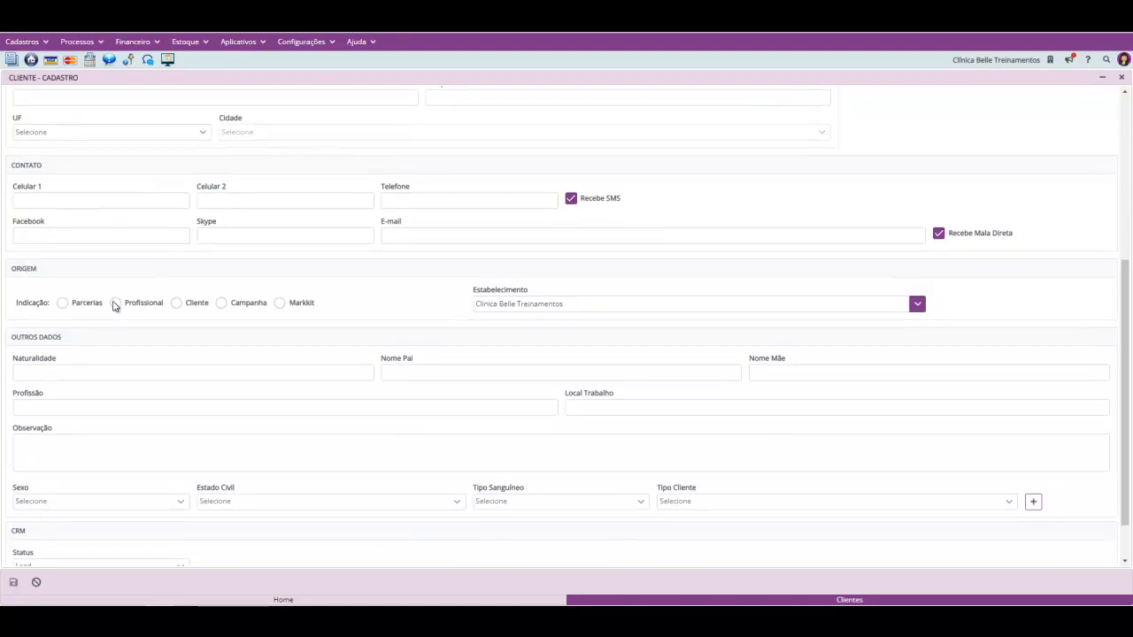
Try switching the Recebe SMS and Recebe Mala Direta contact options off and back on.
click(660, 232)
click(571, 200)
click(573, 200)
click(940, 235)
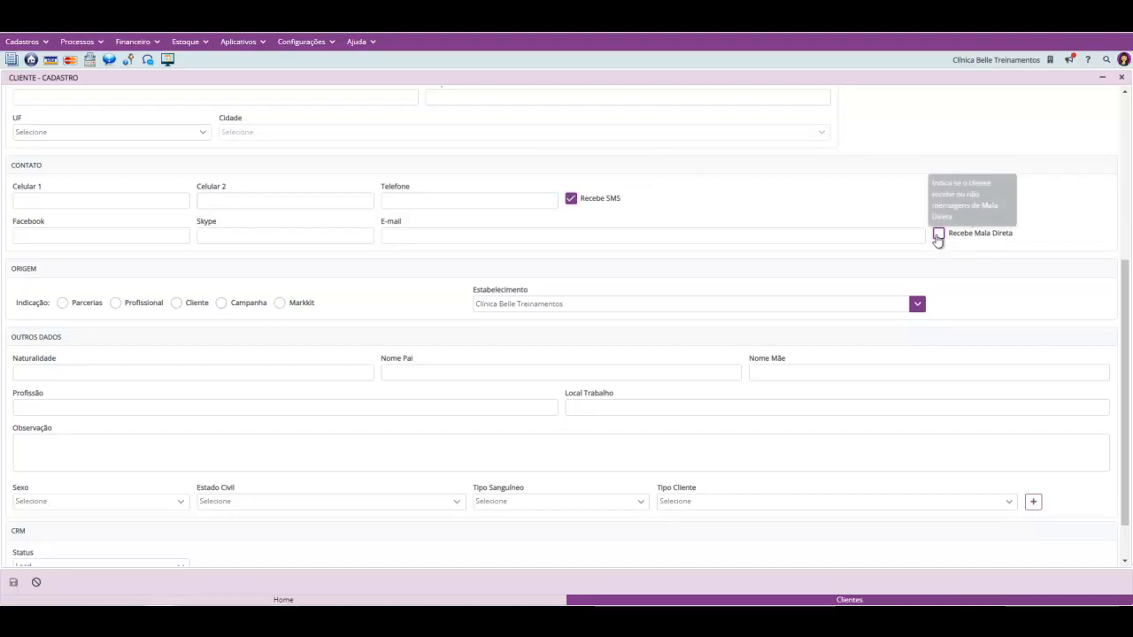
click(937, 235)
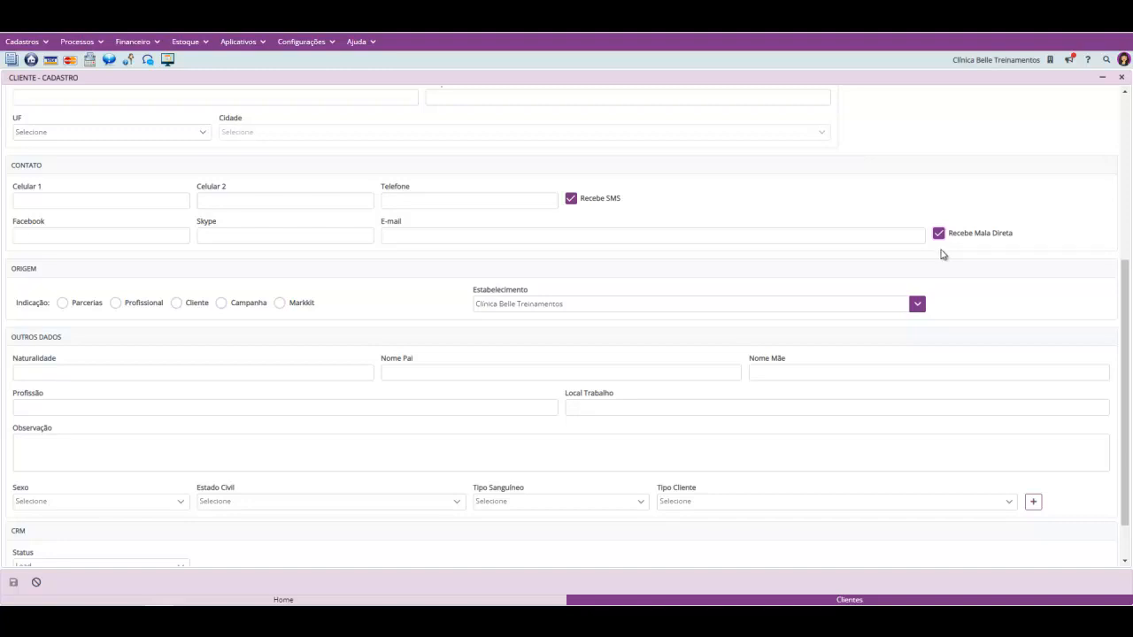
Set the client's referral origin to Cliente and choose Cliente 09 as the referrer.
scroll(283, 302, down, 1)
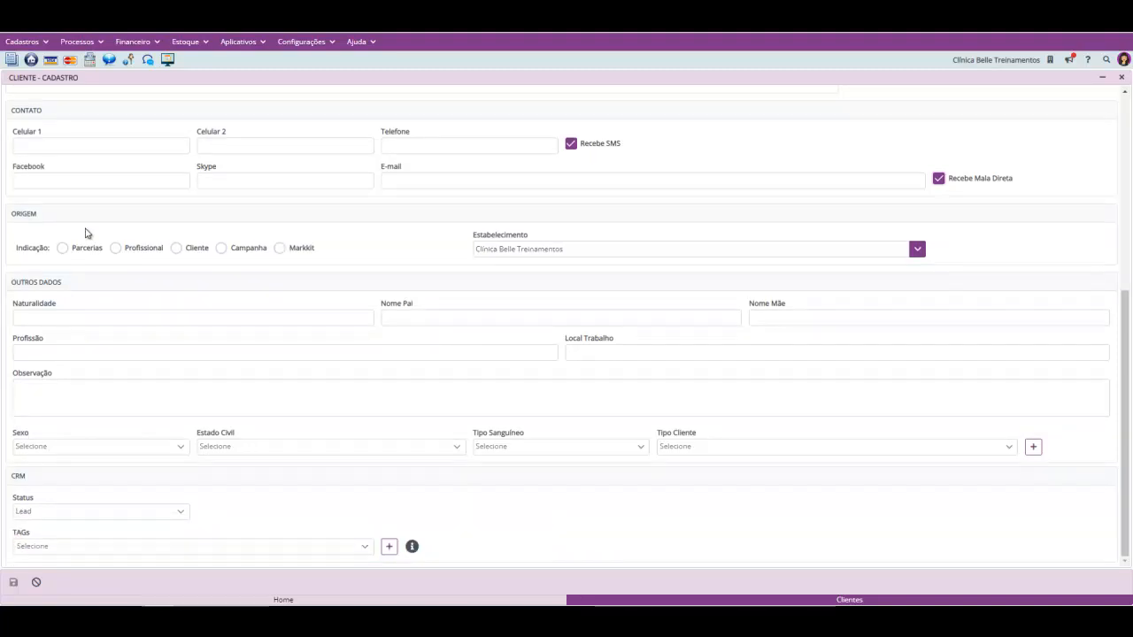
click(176, 248)
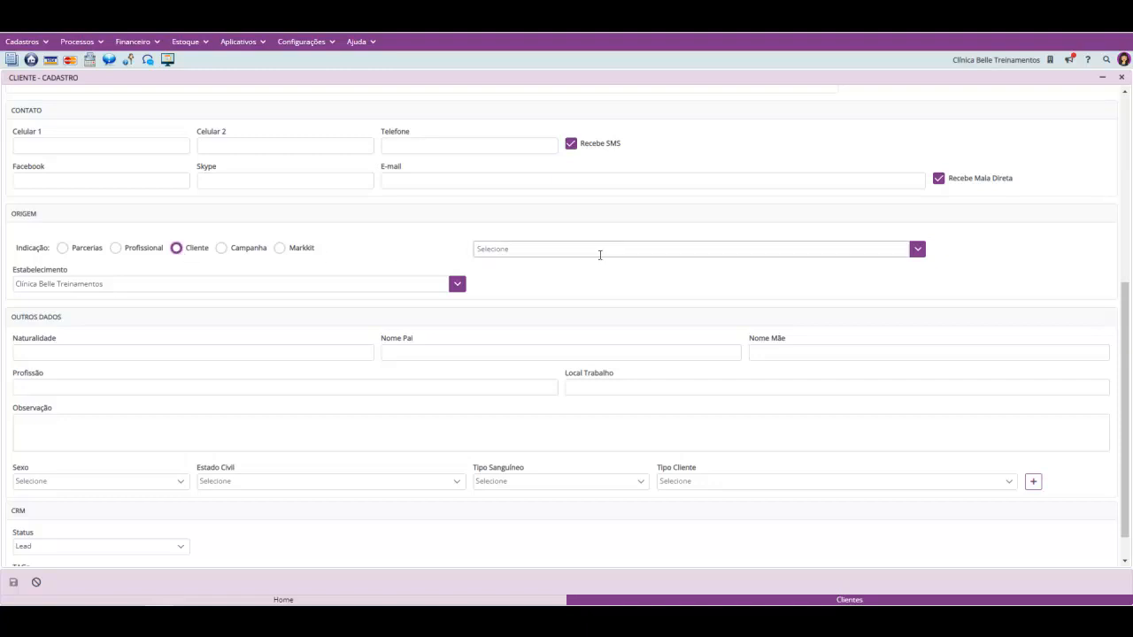
click(917, 251)
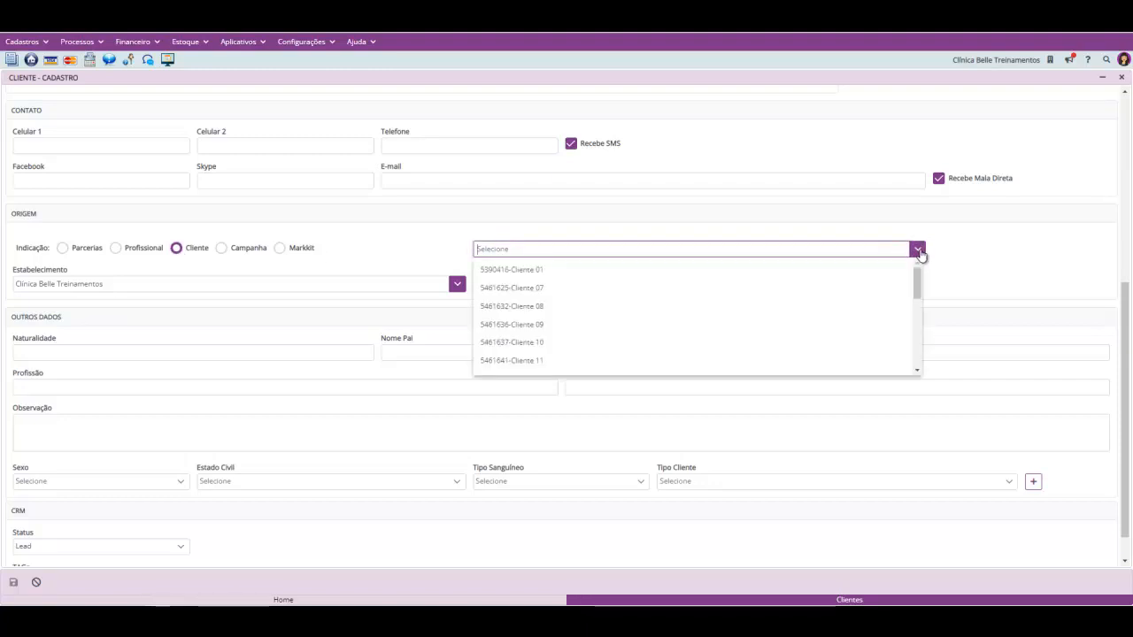
click(843, 333)
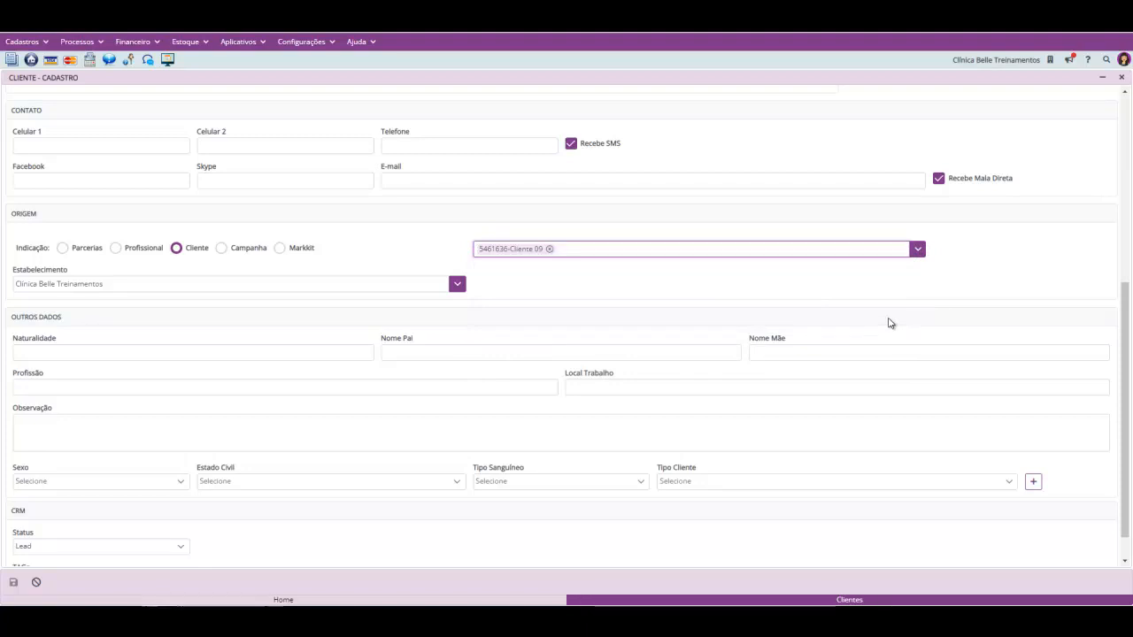
Try the referral origin Profissional with a professional from the list, and remove that selection.
click(116, 249)
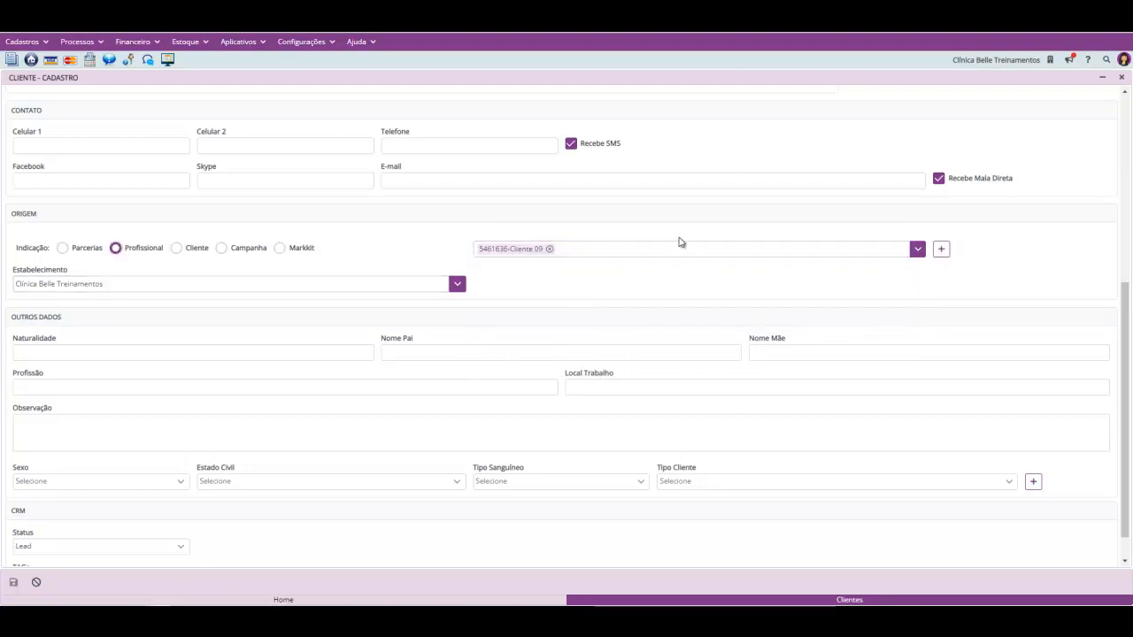
click(917, 251)
click(698, 327)
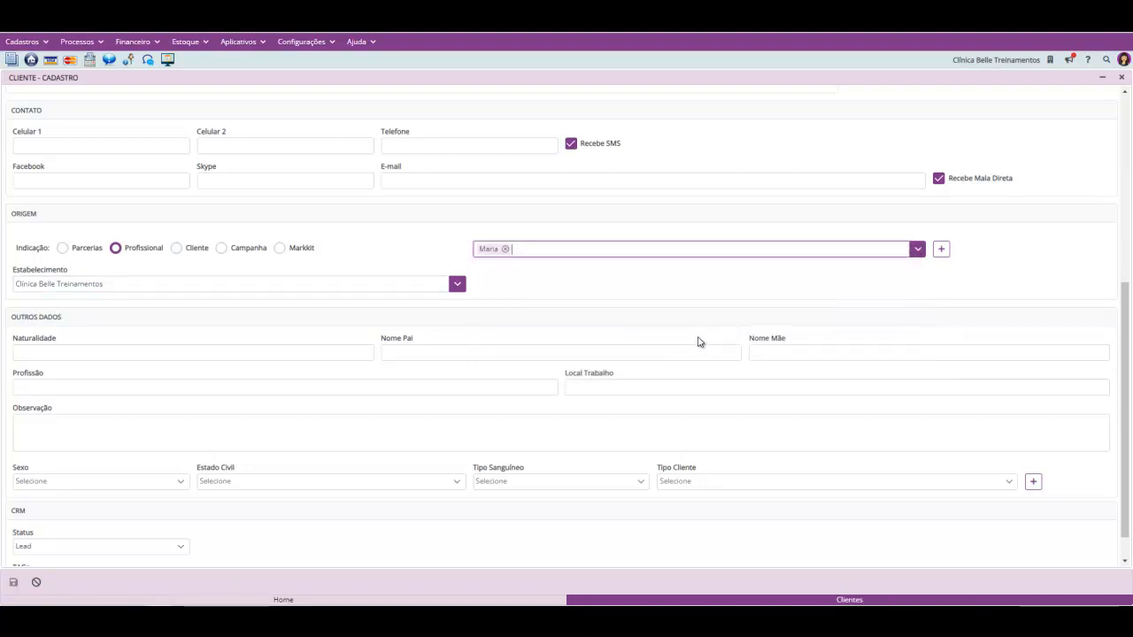
click(504, 249)
Try the referral origin Campanha with the Panfletos campaign, remove it and check the other available campaigns.
click(222, 254)
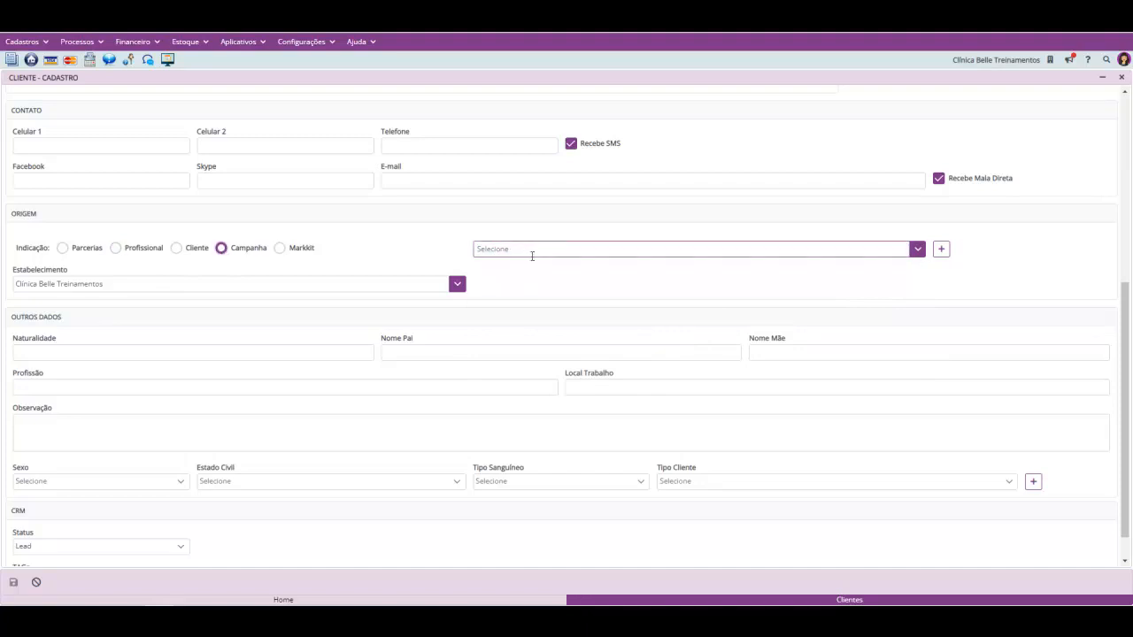
click(918, 249)
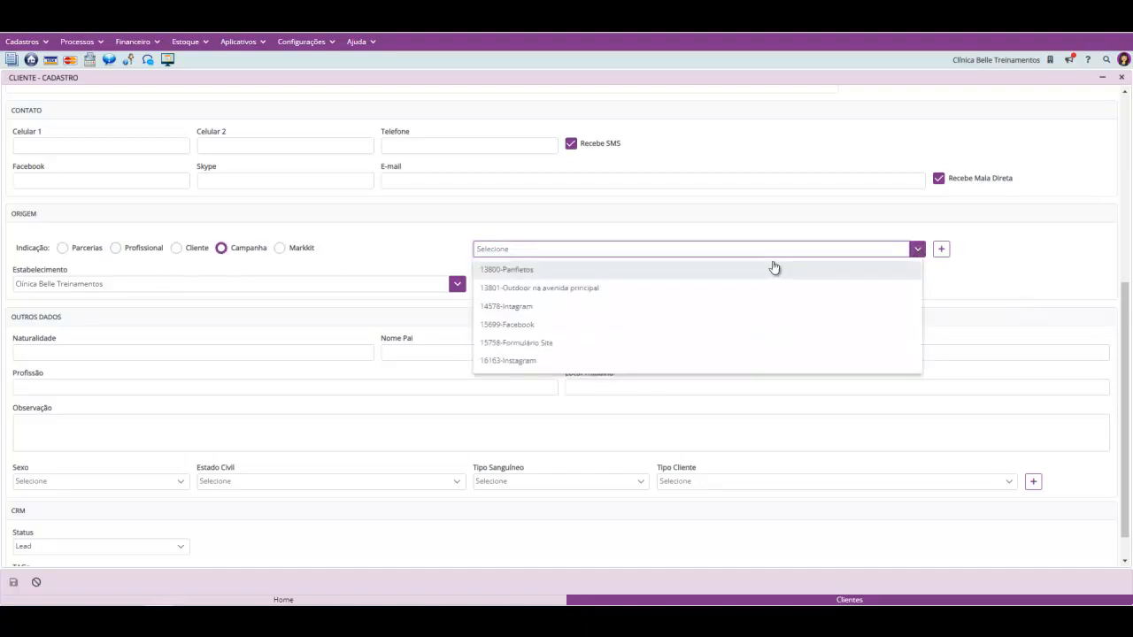
click(772, 268)
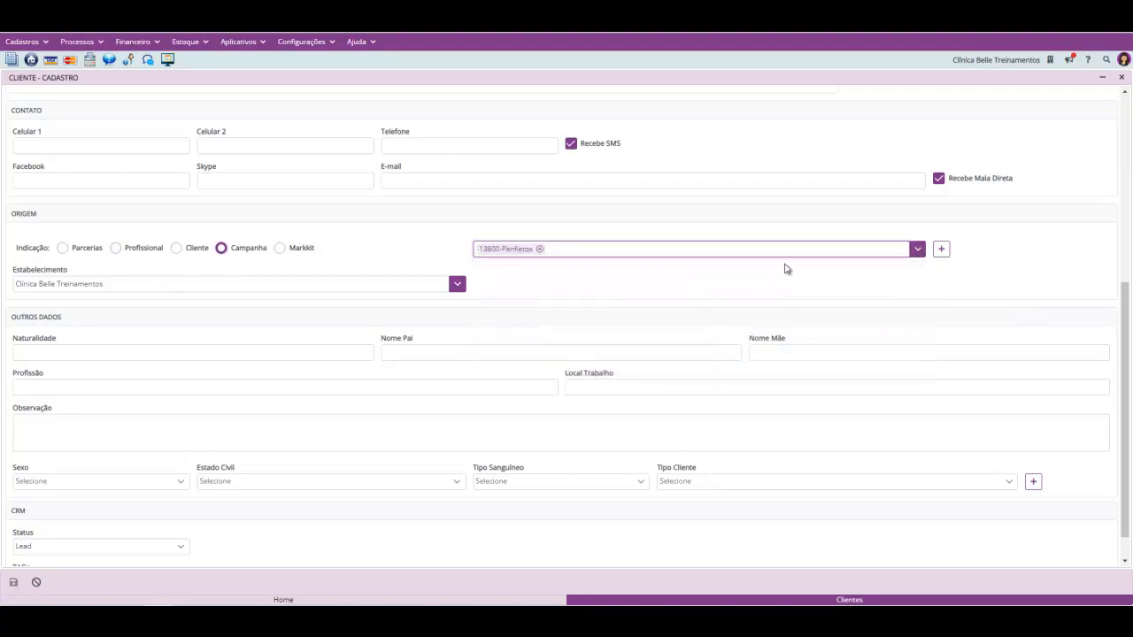
click(539, 249)
click(919, 249)
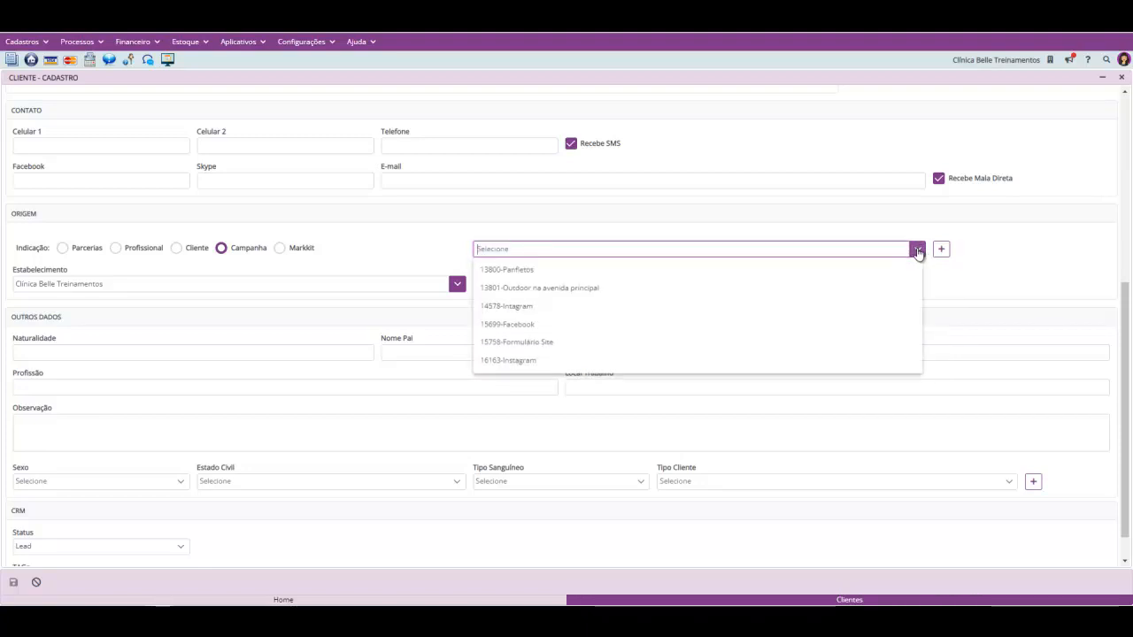
click(1004, 263)
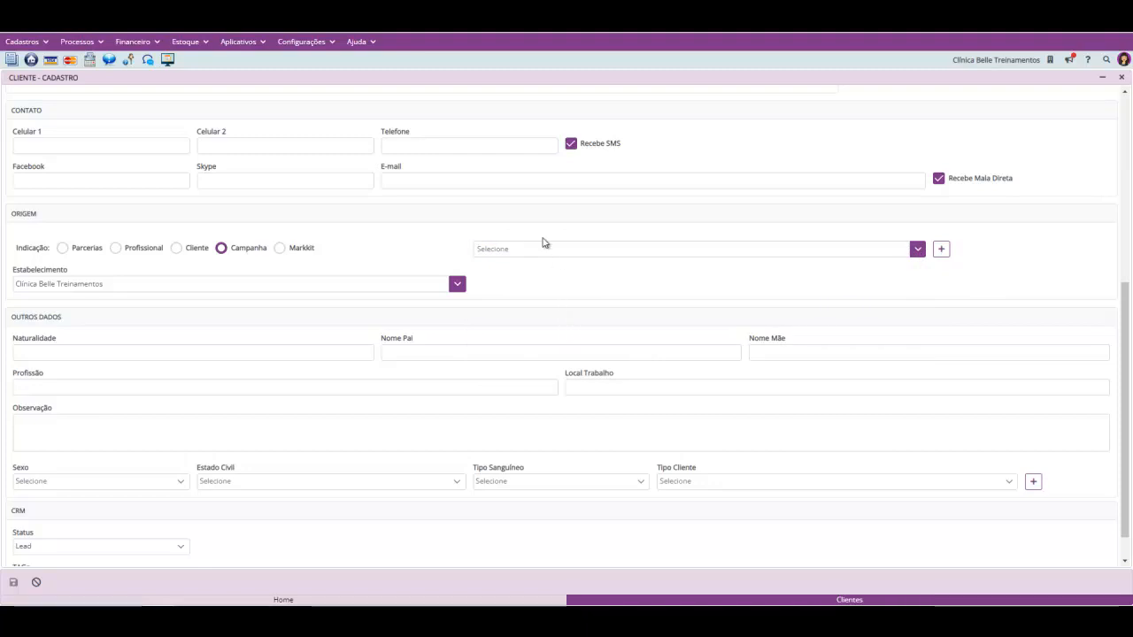
Check which tags are available in the CRM section of the new client form.
scroll(196, 302, down, 1)
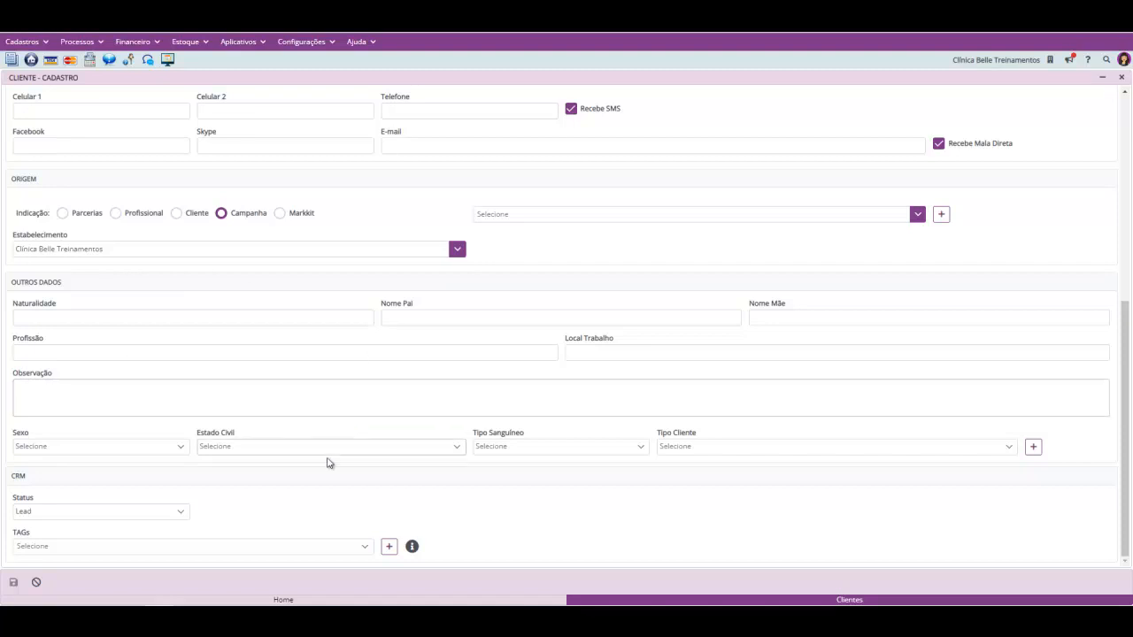
click(138, 551)
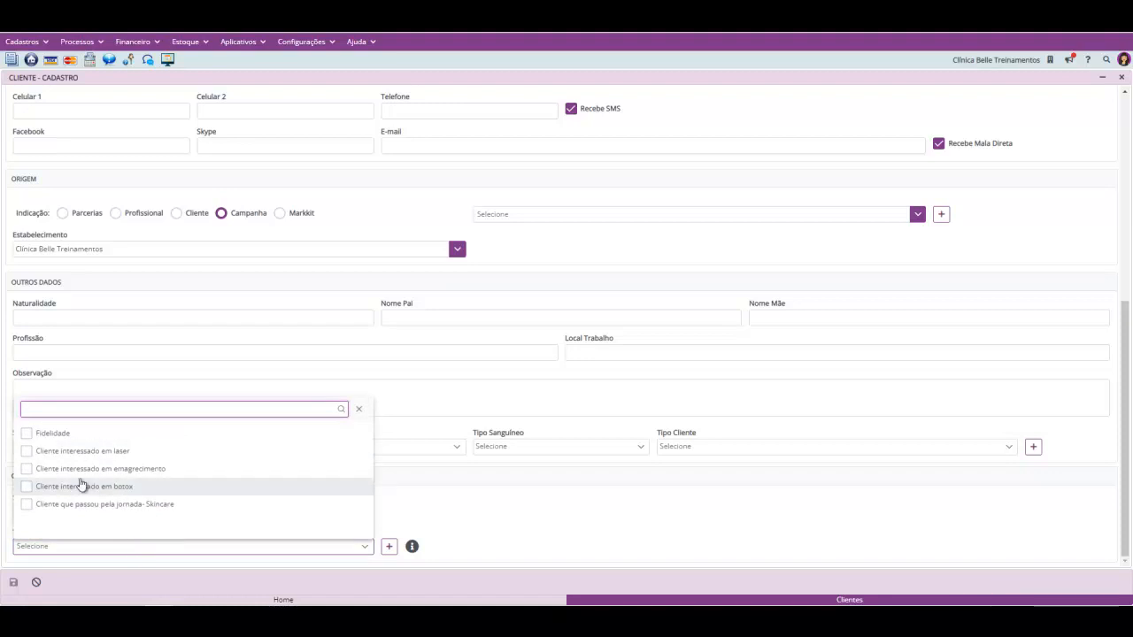
click(425, 518)
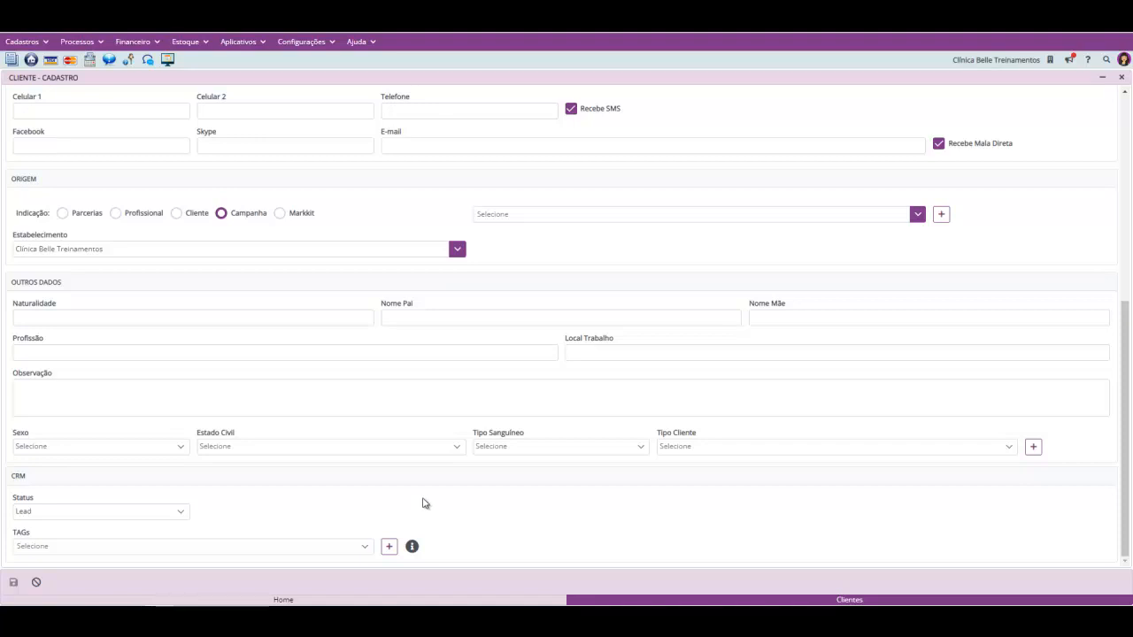
Close the new client form without saving and look through the client list again.
scroll(319, 469, up, 3)
scroll(318, 463, up, 2)
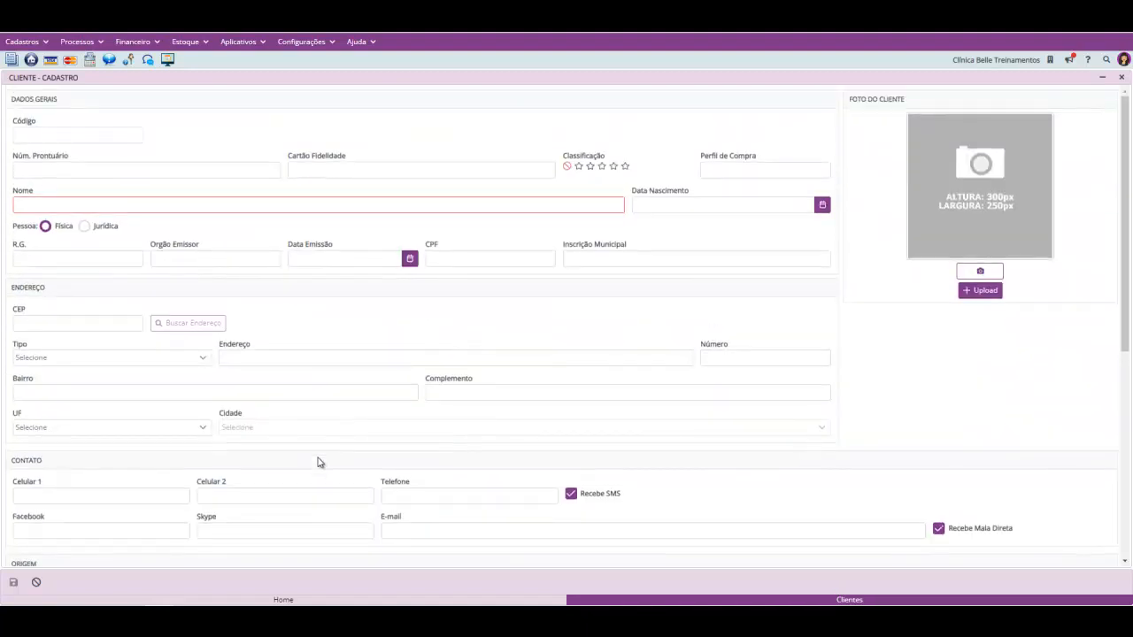
scroll(121, 271, down, 1)
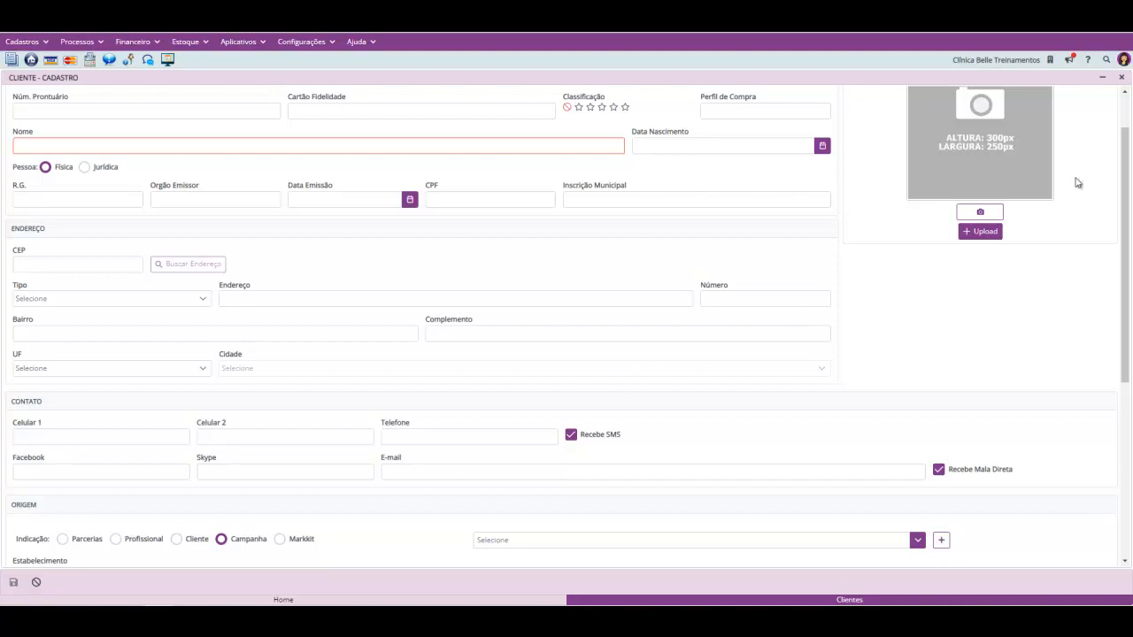
click(1122, 77)
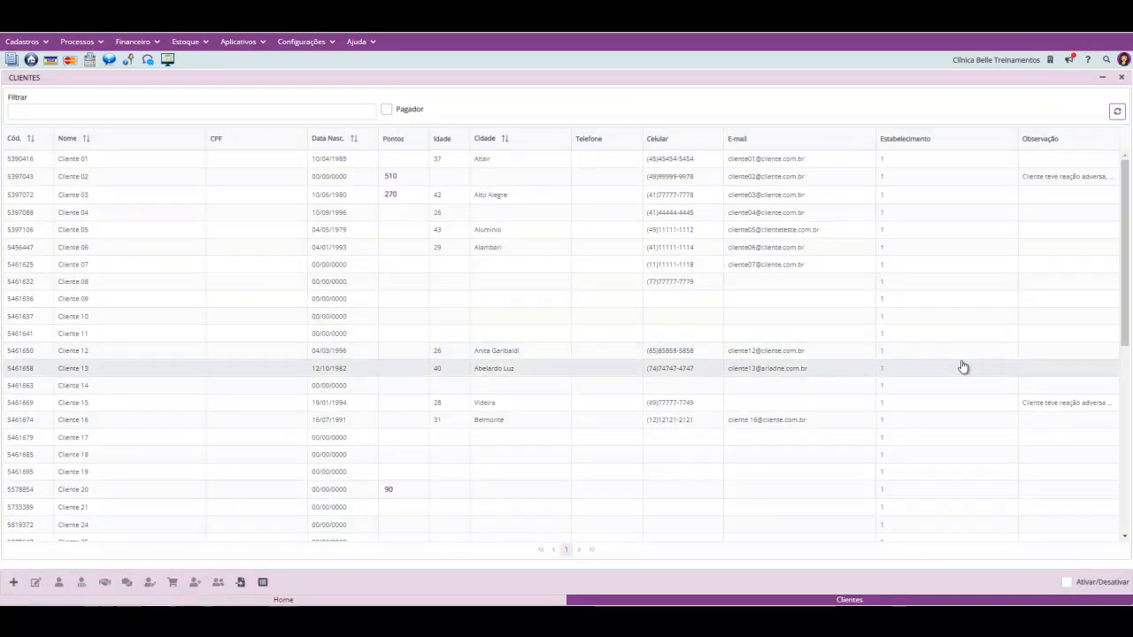
scroll(859, 350, down, 5)
scroll(859, 342, up, 4)
scroll(859, 343, up, 1)
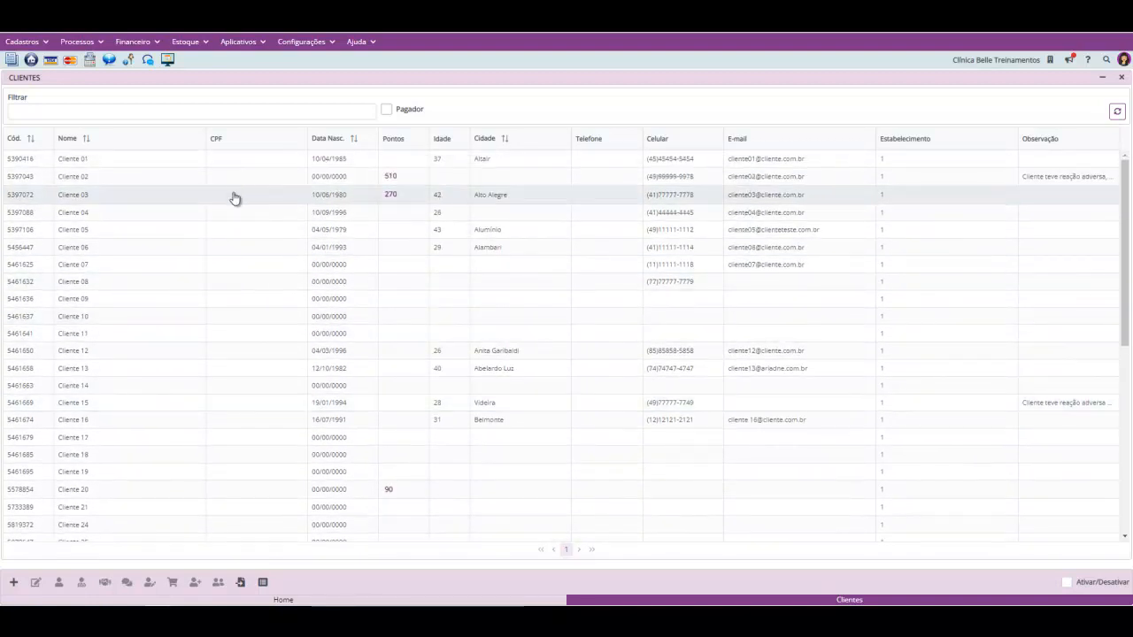
Open the registration of Cliente 01 for editing, look through its sections and close it without saving.
click(137, 166)
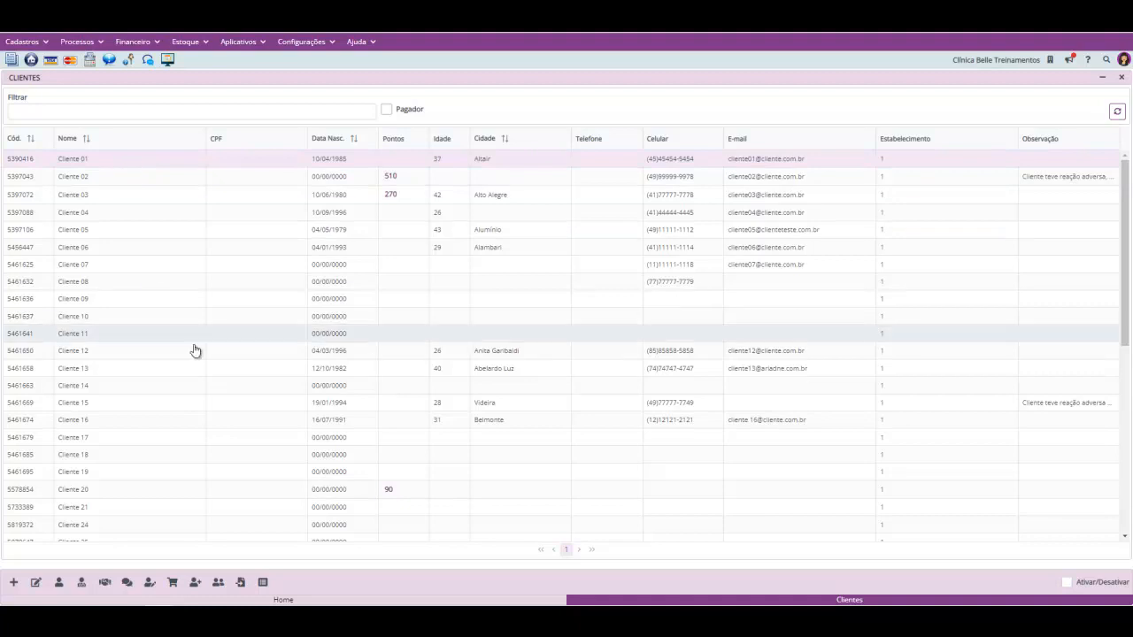
click(35, 583)
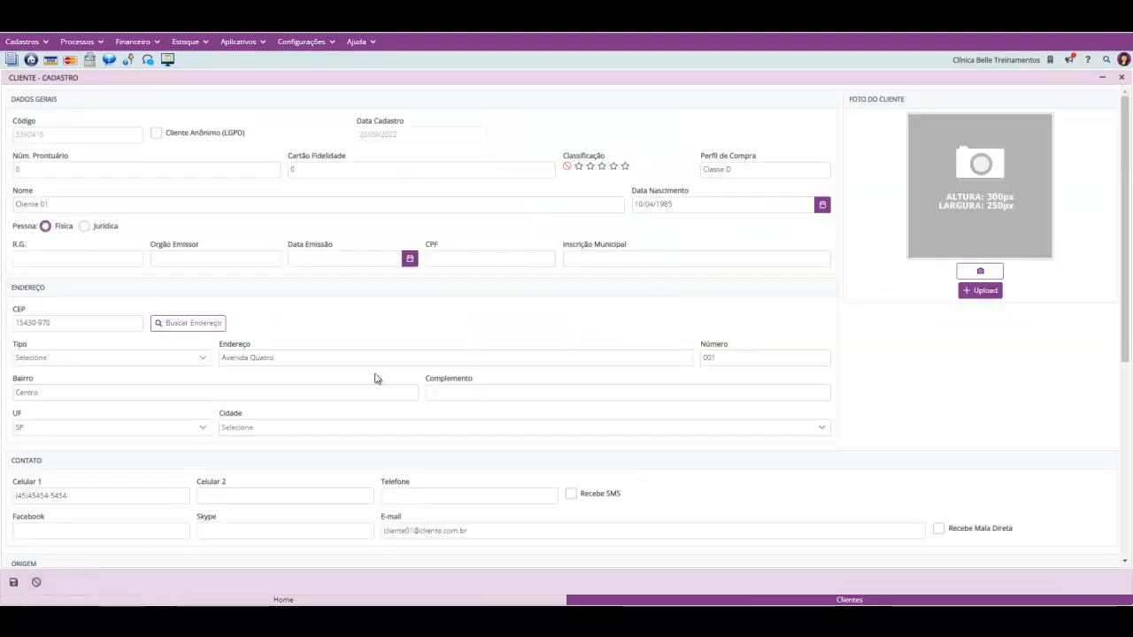
scroll(157, 364, down, 8)
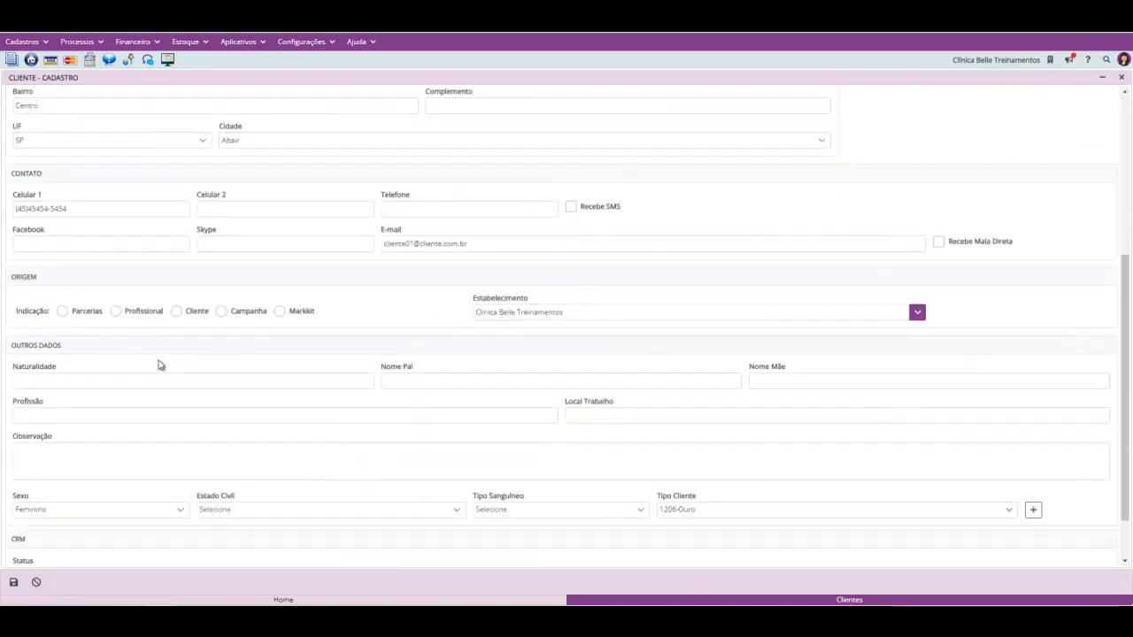
scroll(160, 381, up, 10)
click(36, 581)
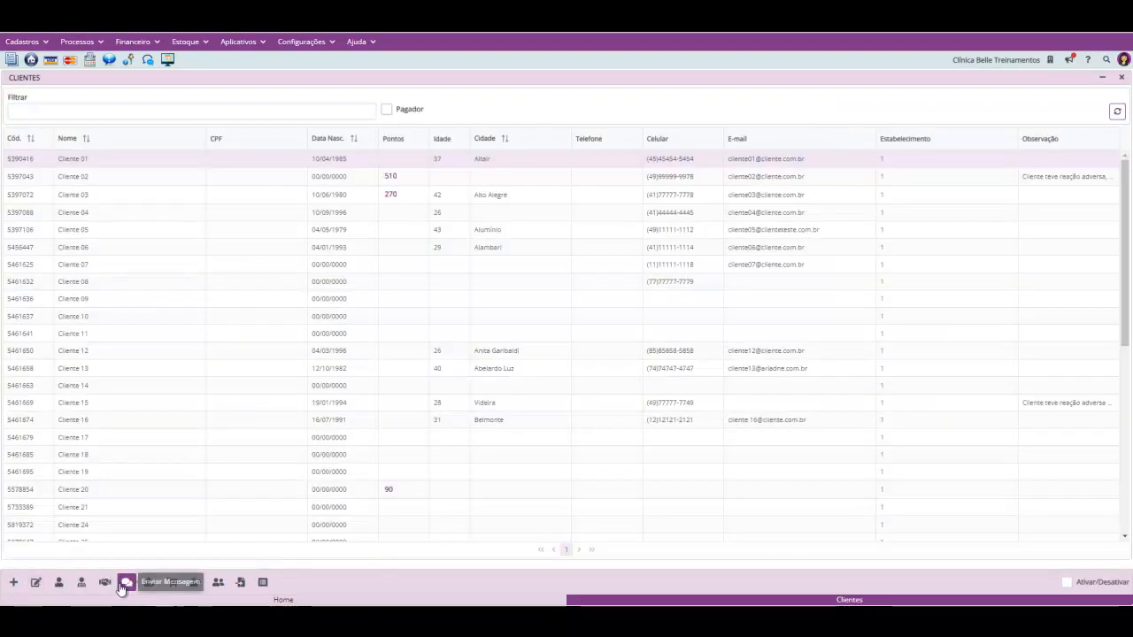
Open the client summary of Cliente 01 and review the registration data.
click(59, 582)
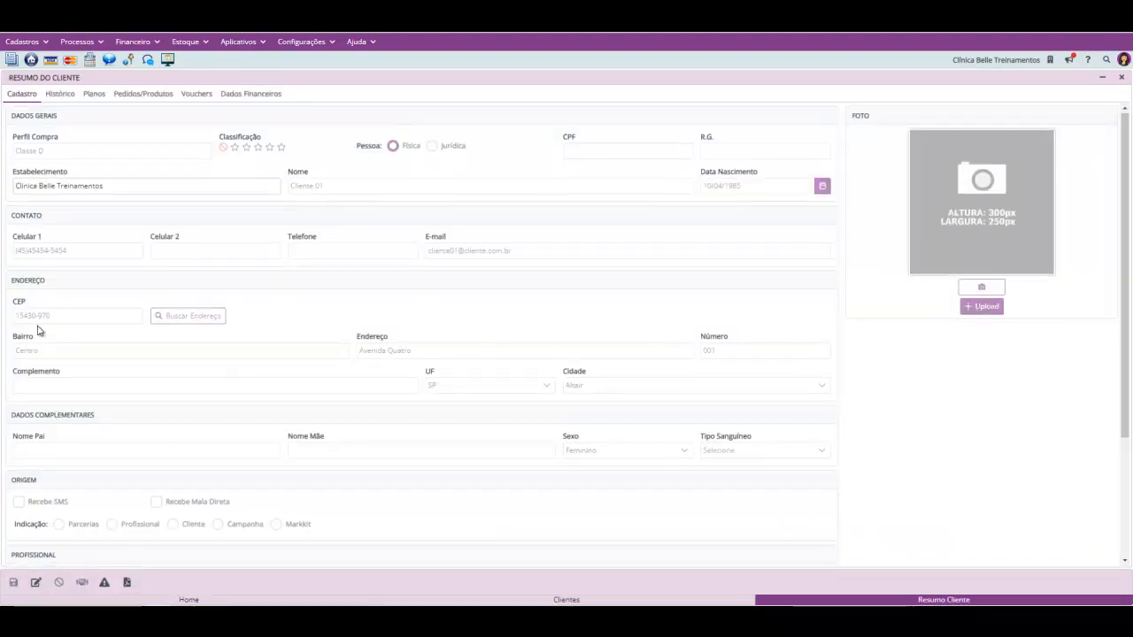
scroll(38, 331, down, 3)
scroll(40, 337, up, 3)
scroll(53, 274, down, 1)
scroll(63, 212, up, 1)
scroll(59, 133, down, 1)
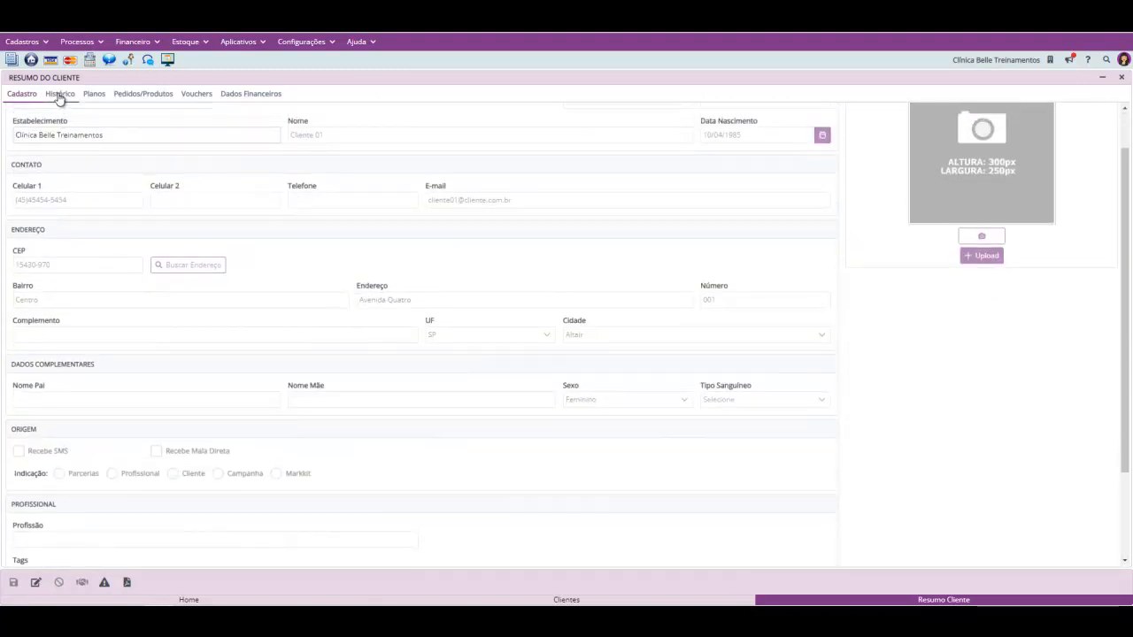
Review the client's history, plans, orders, vouchers and financial data in the summary, and close it.
click(60, 94)
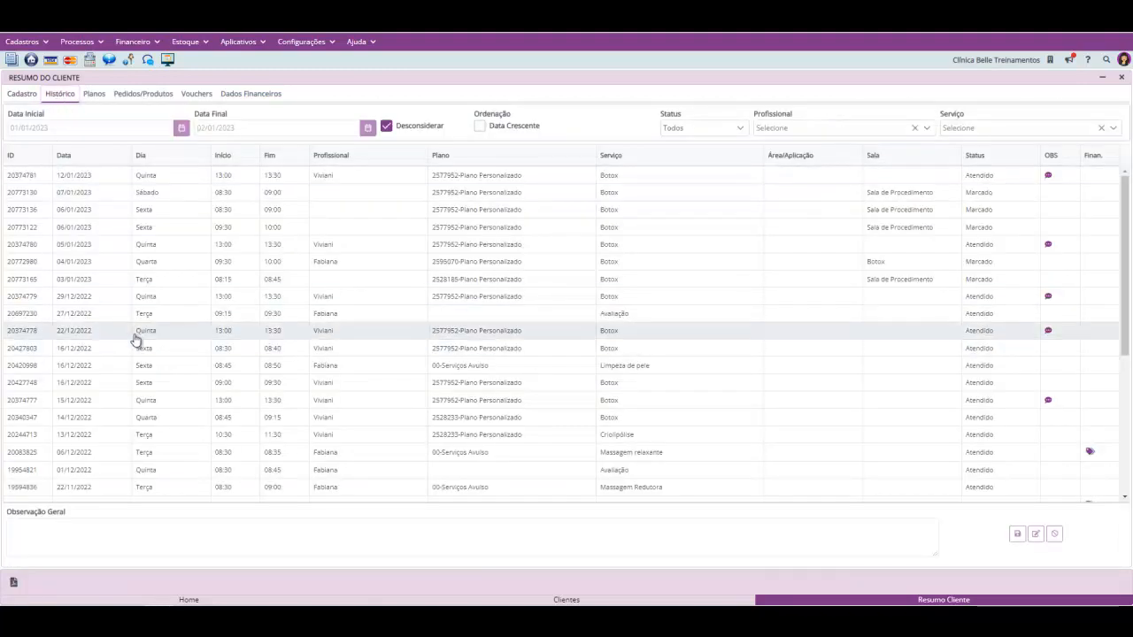
click(94, 96)
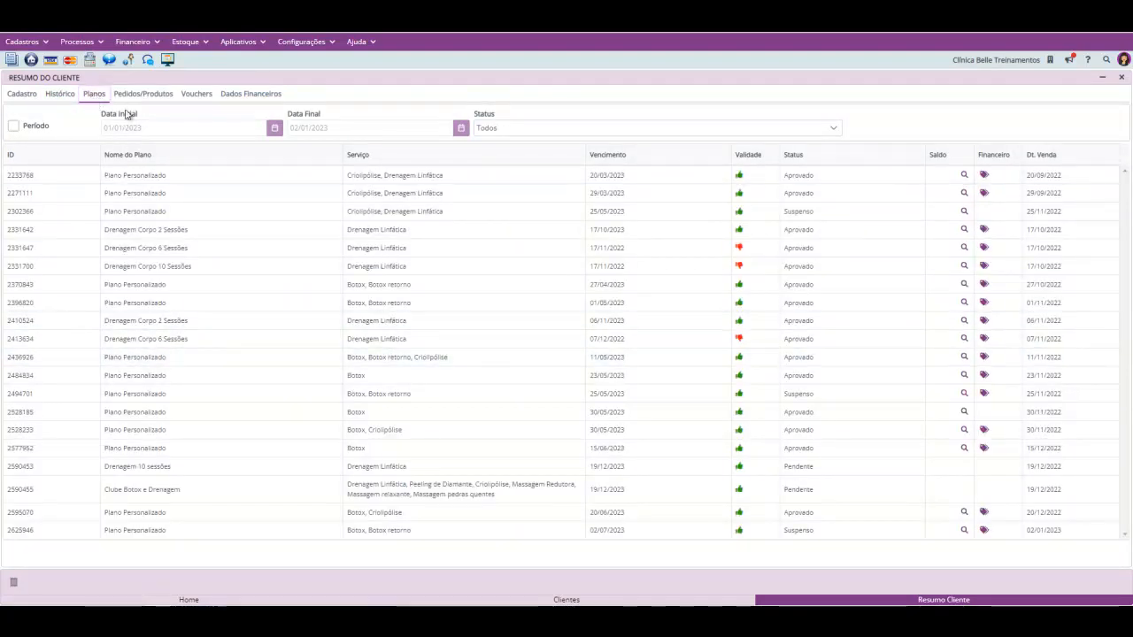
click(130, 94)
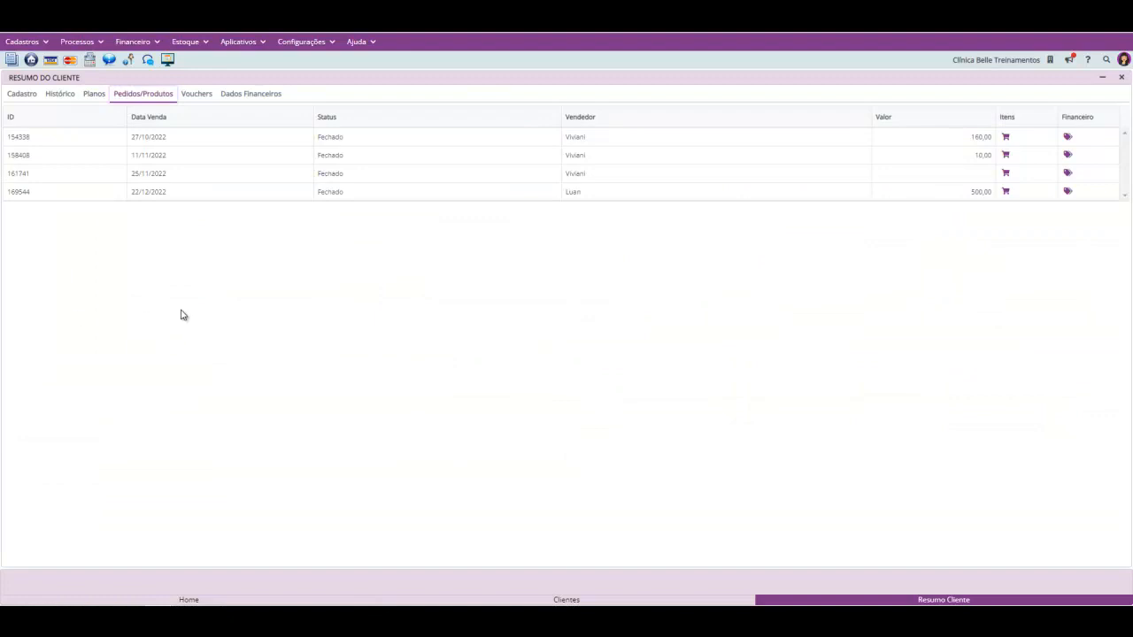
click(198, 96)
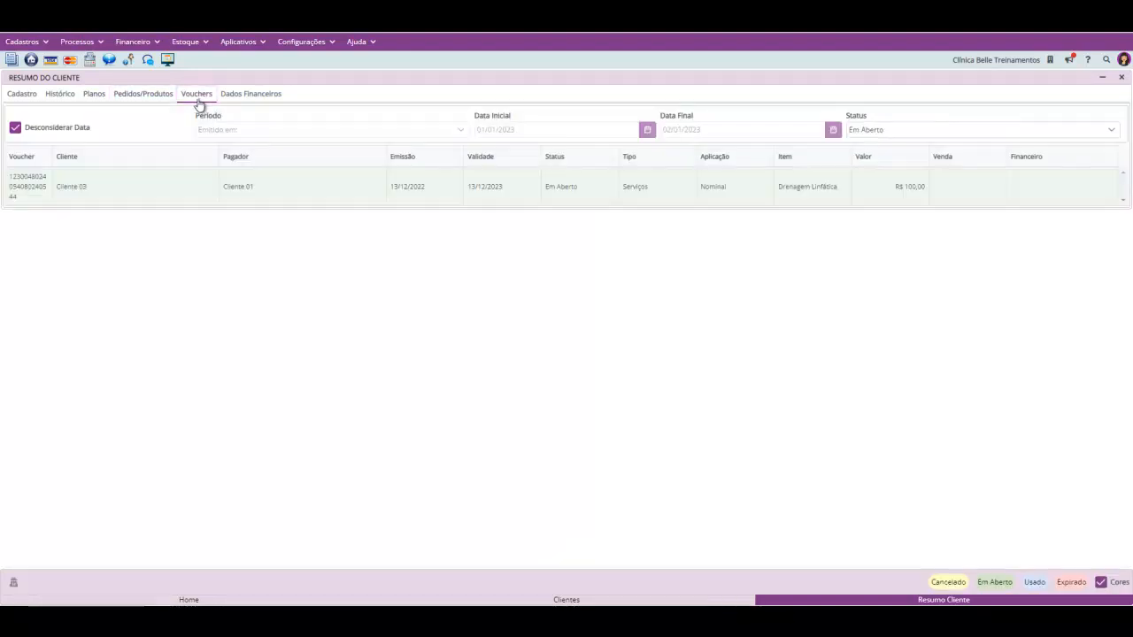
click(256, 94)
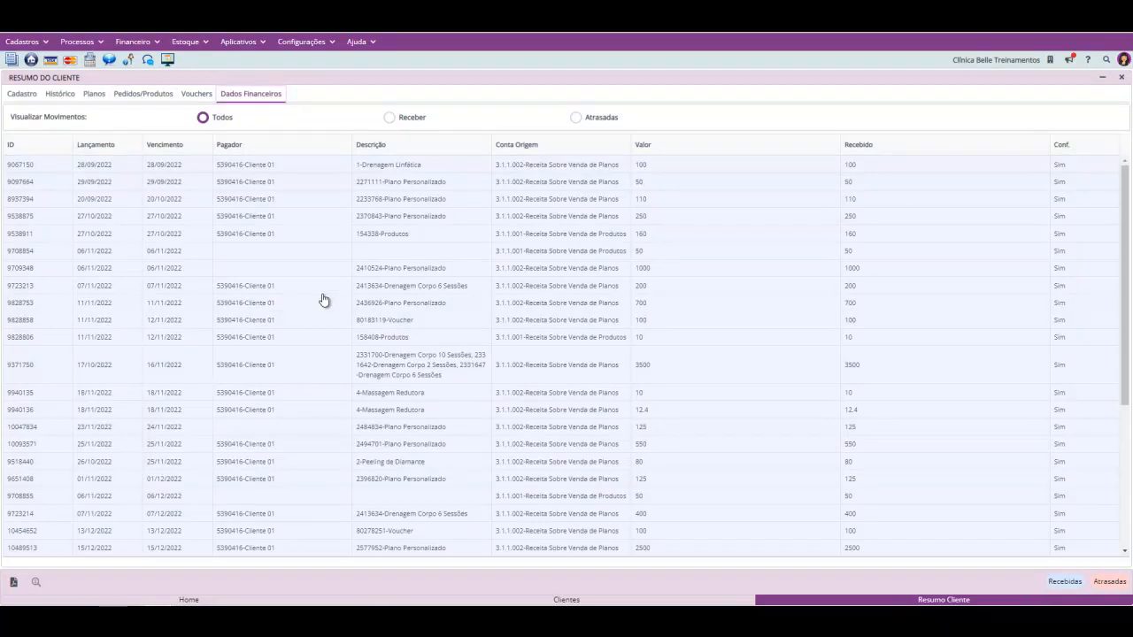
scroll(324, 299, down, 5)
scroll(324, 301, up, 5)
click(1121, 77)
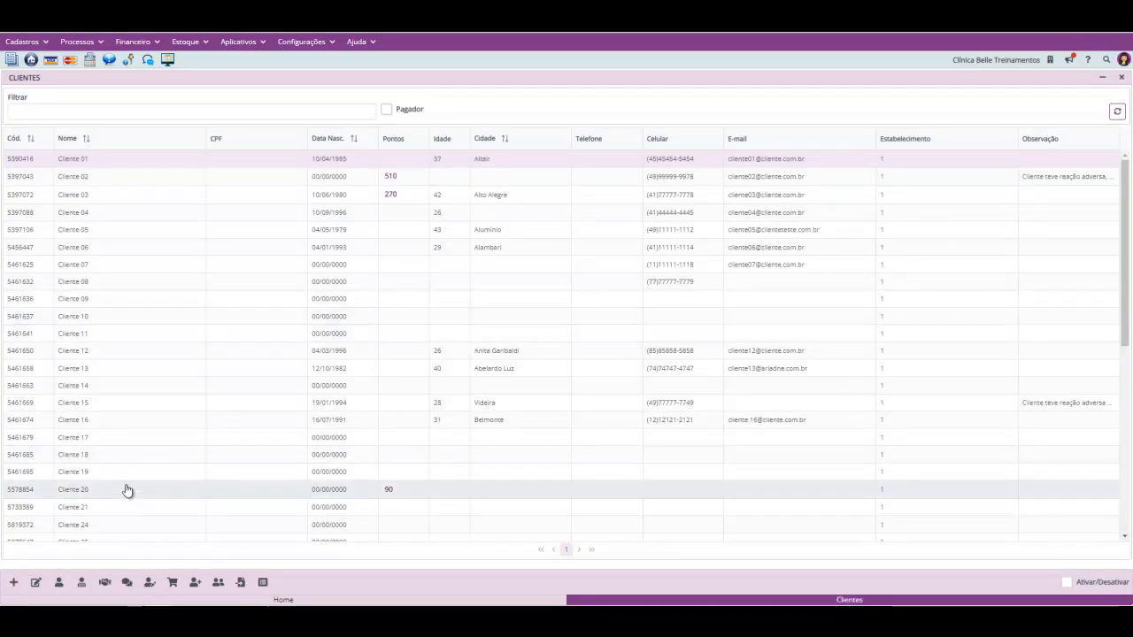
Relate the first and last professionals in the list to Cliente 01.
click(80, 586)
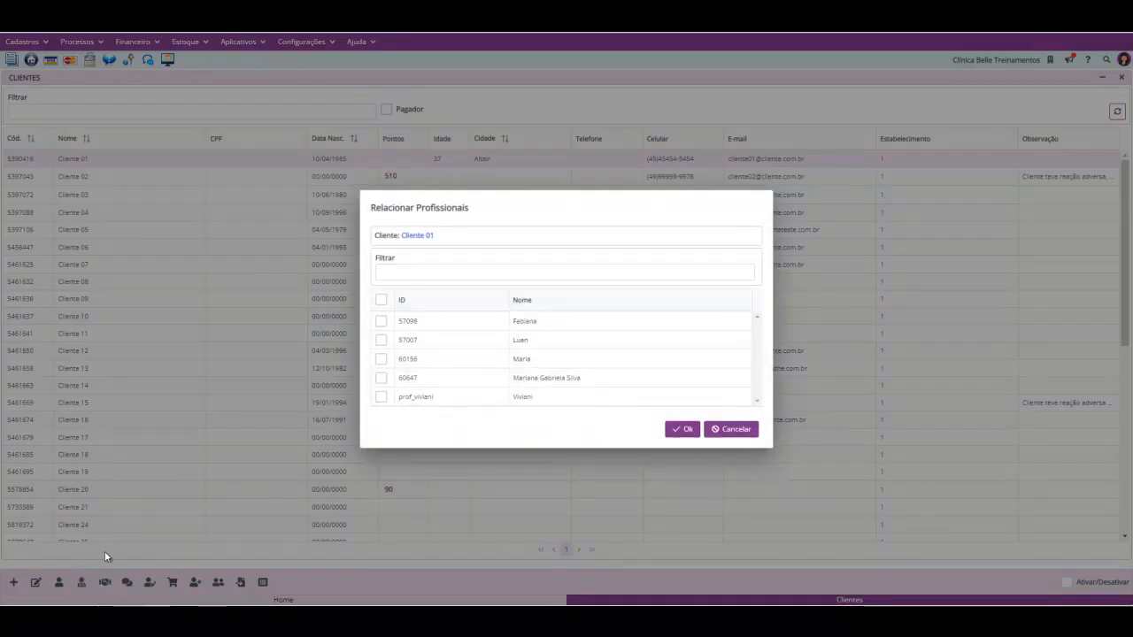
click(380, 322)
click(380, 397)
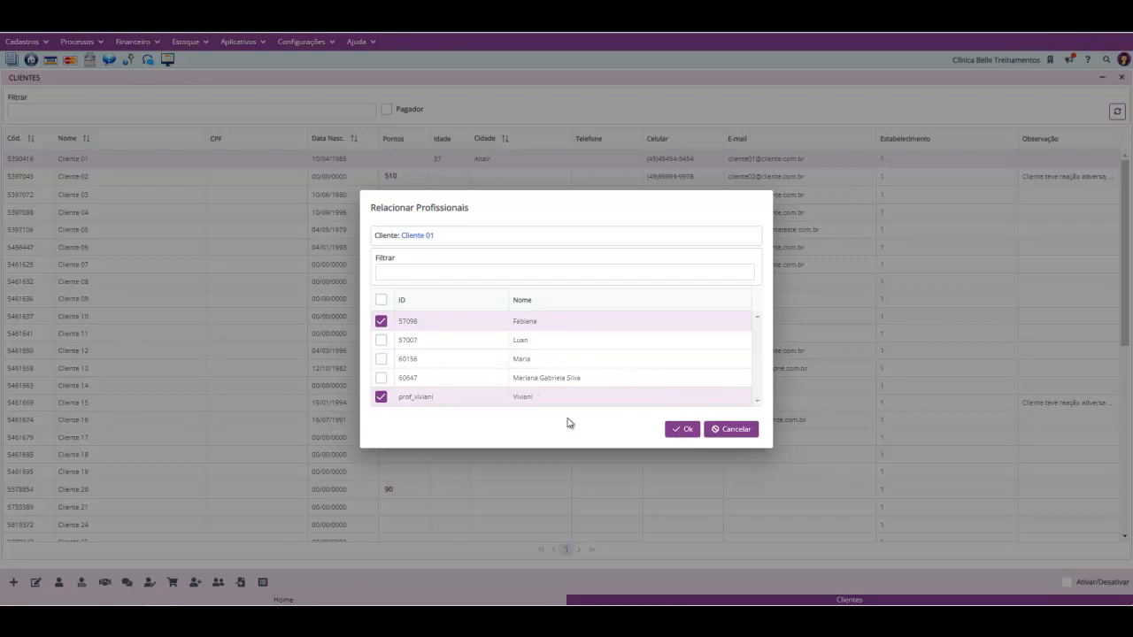
click(680, 430)
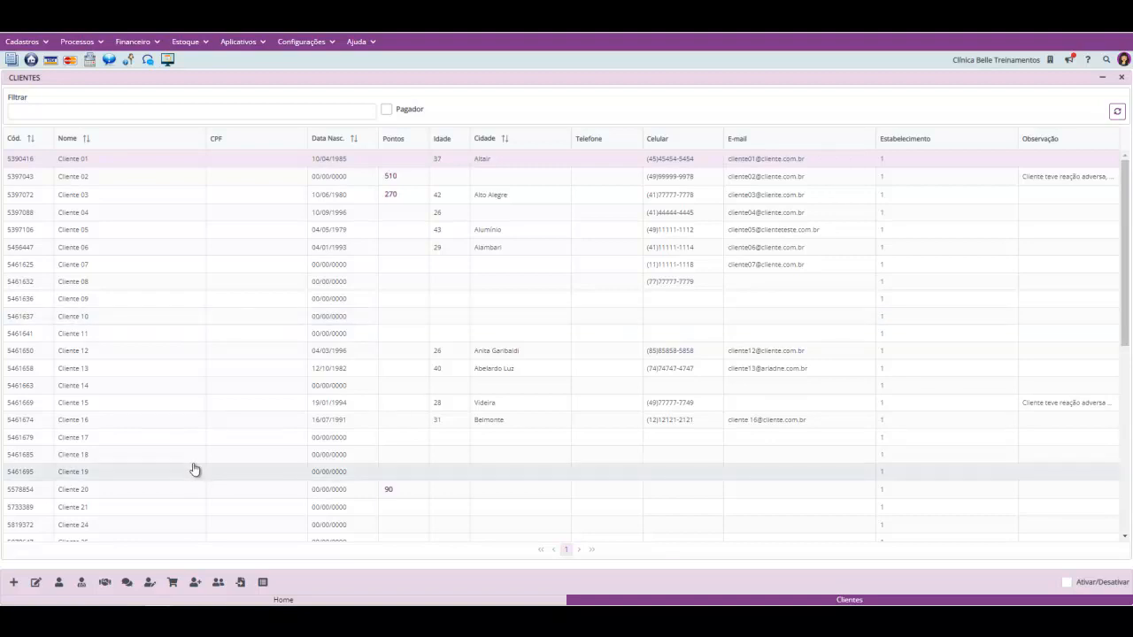
Relate Convênio Unimed to Cliente 01 and check which channels are available for sending the client a message.
click(104, 582)
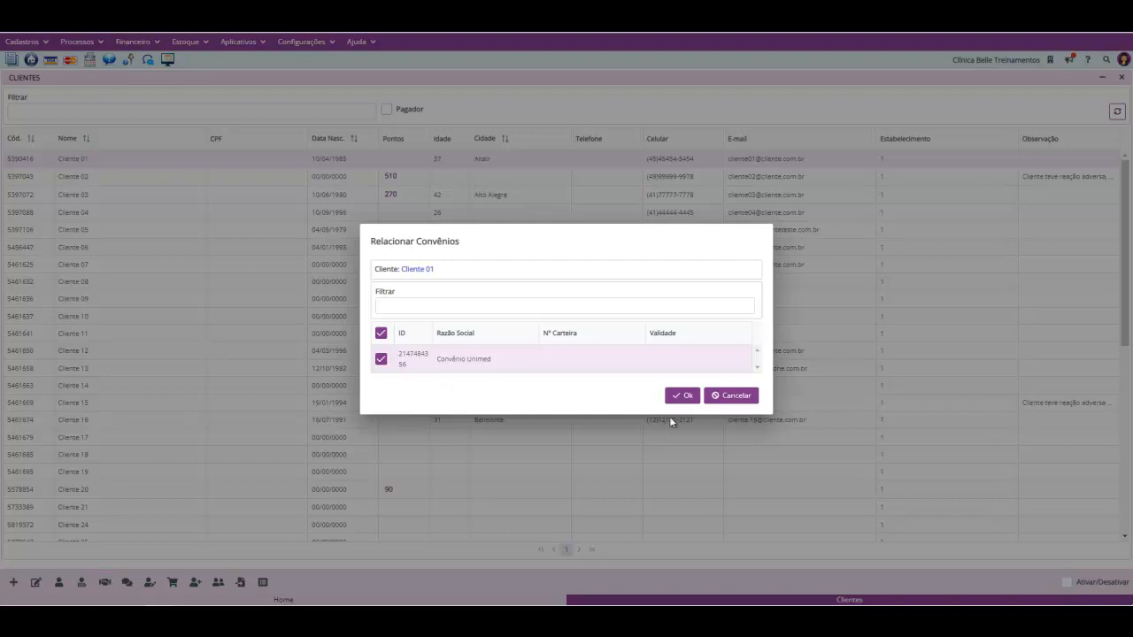
click(682, 395)
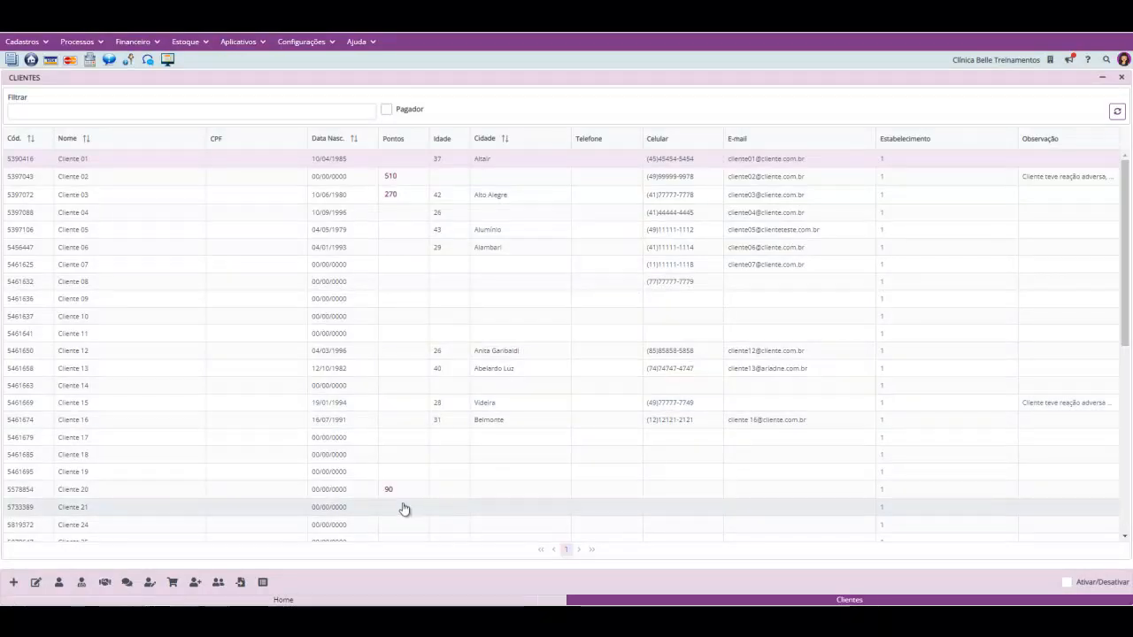
click(127, 584)
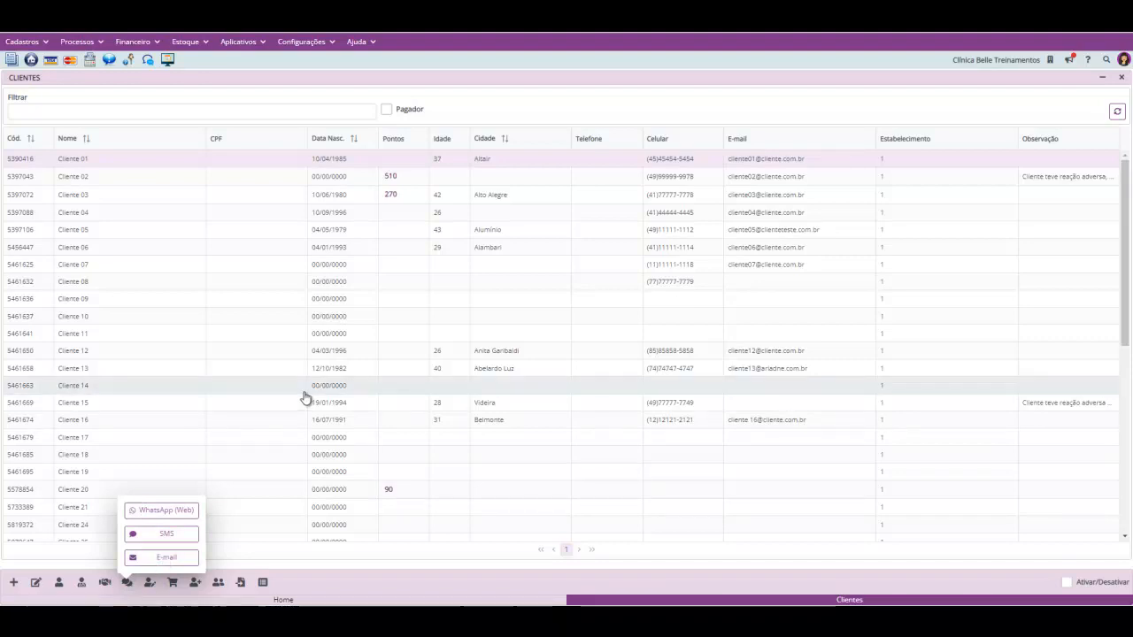
click(341, 591)
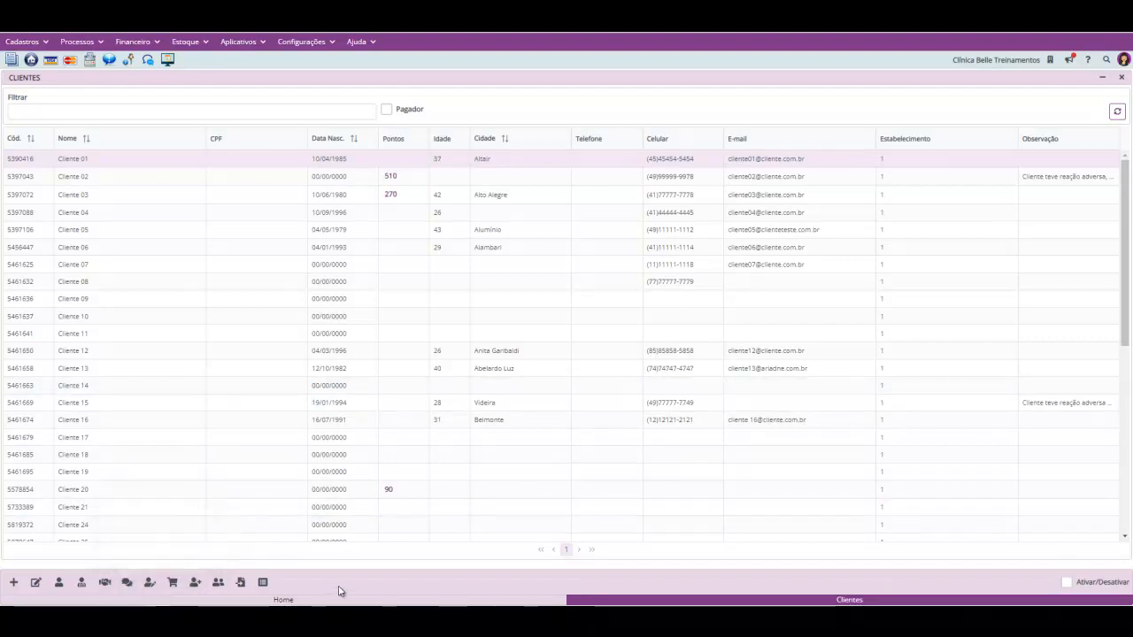
Generate a registration update link for Cliente 01 and check the options for sending it.
click(151, 583)
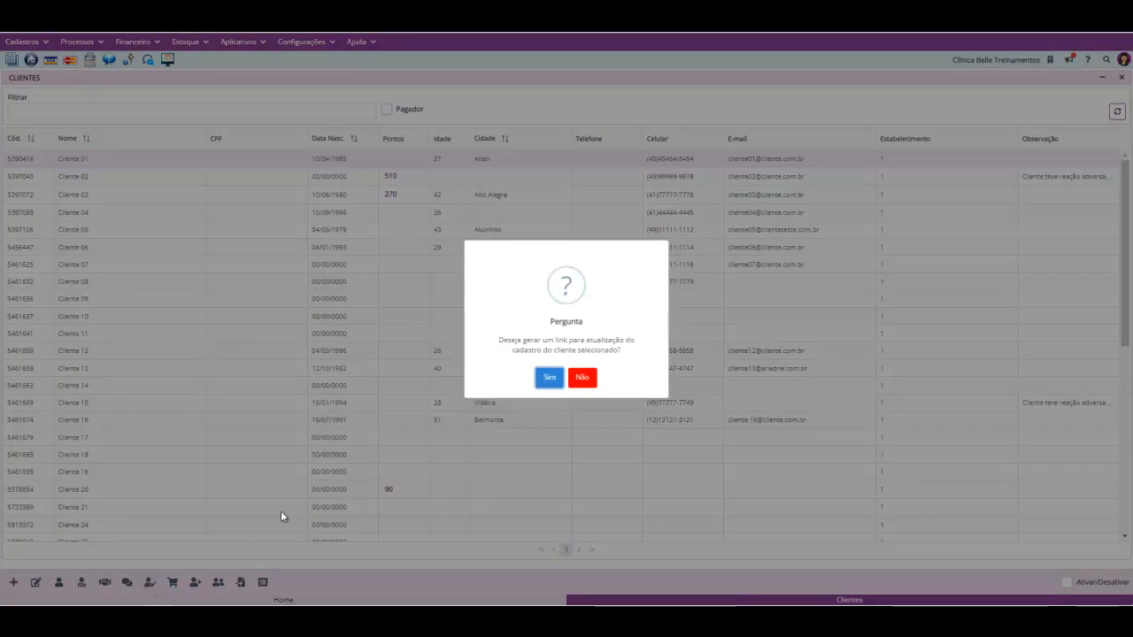
click(548, 380)
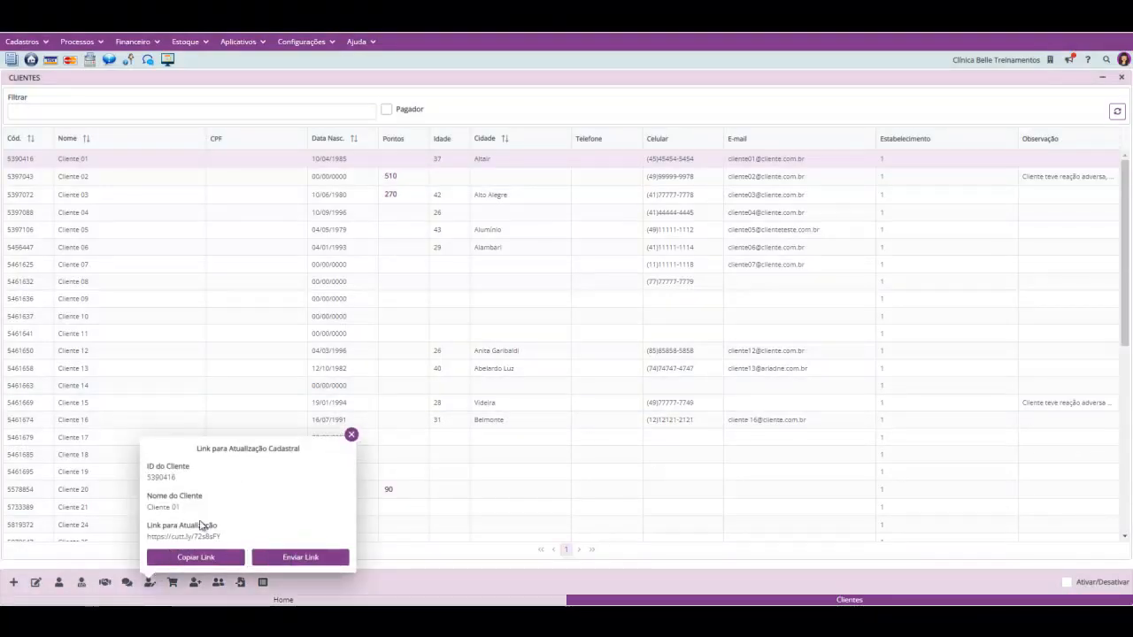
click(328, 557)
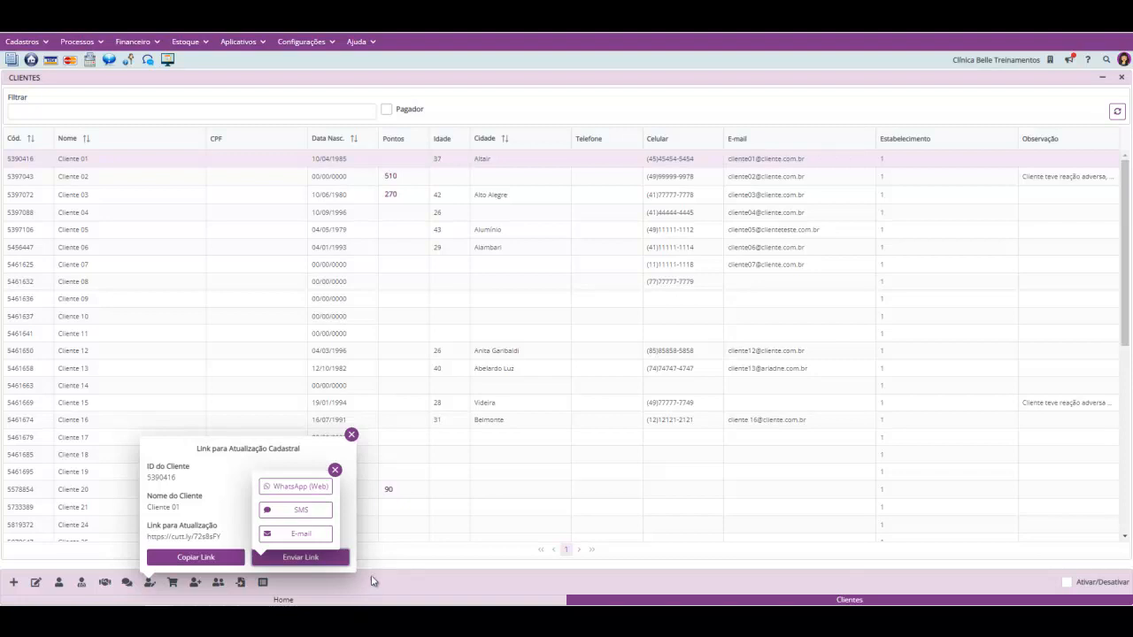
click(360, 581)
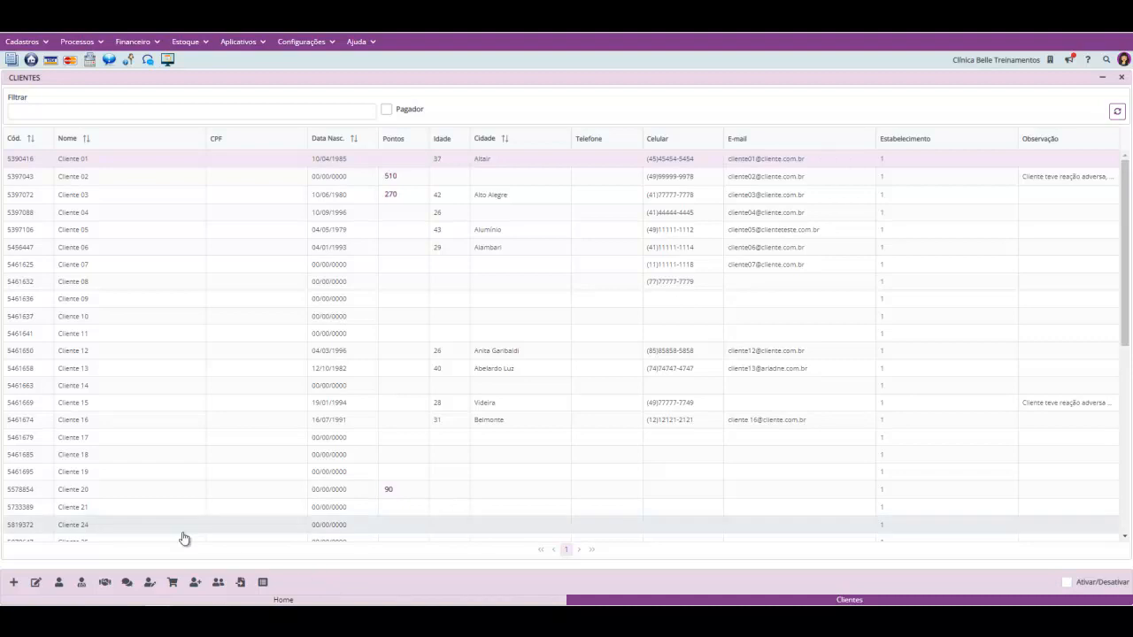
Open the payments of Cliente 01 and look through the open purchases.
click(172, 583)
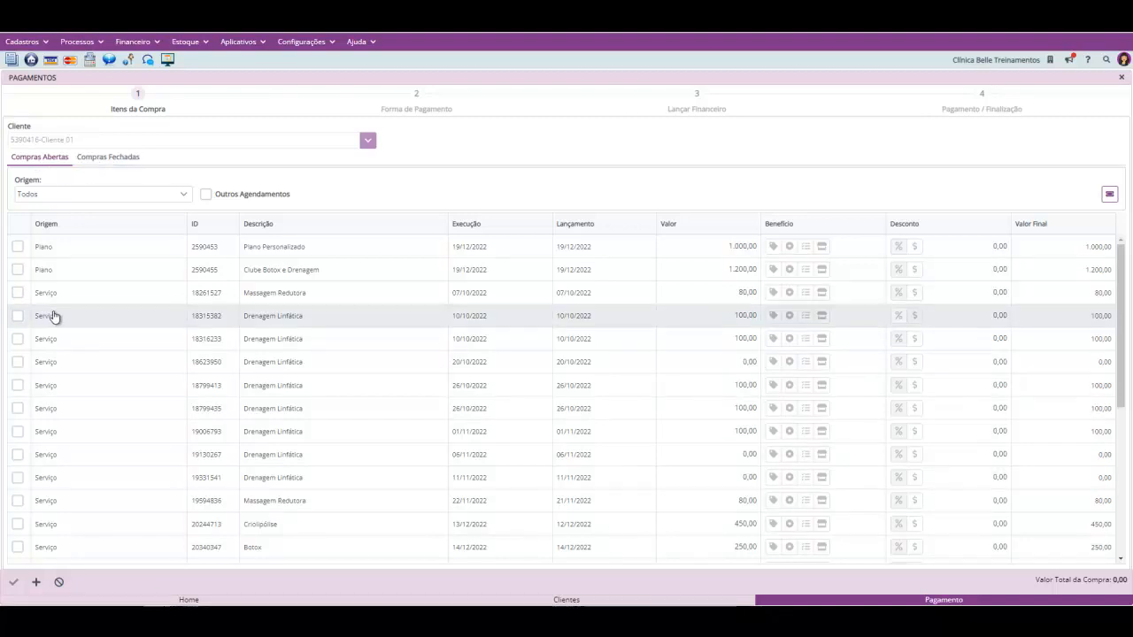
scroll(50, 317, down, 4)
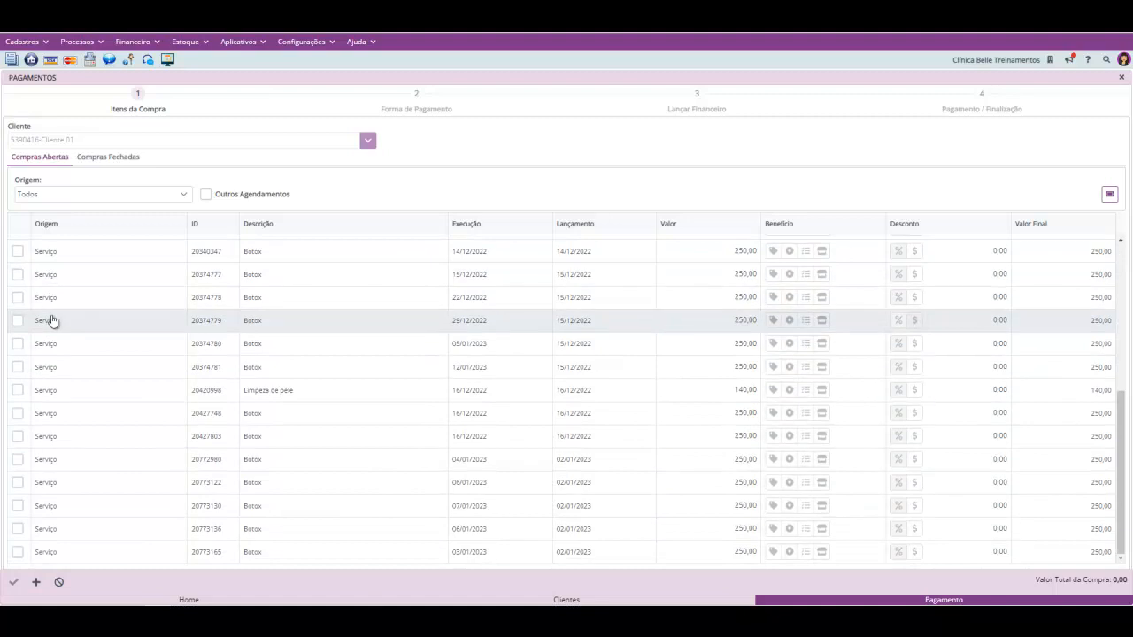
scroll(51, 318, up, 1)
scroll(53, 316, up, 3)
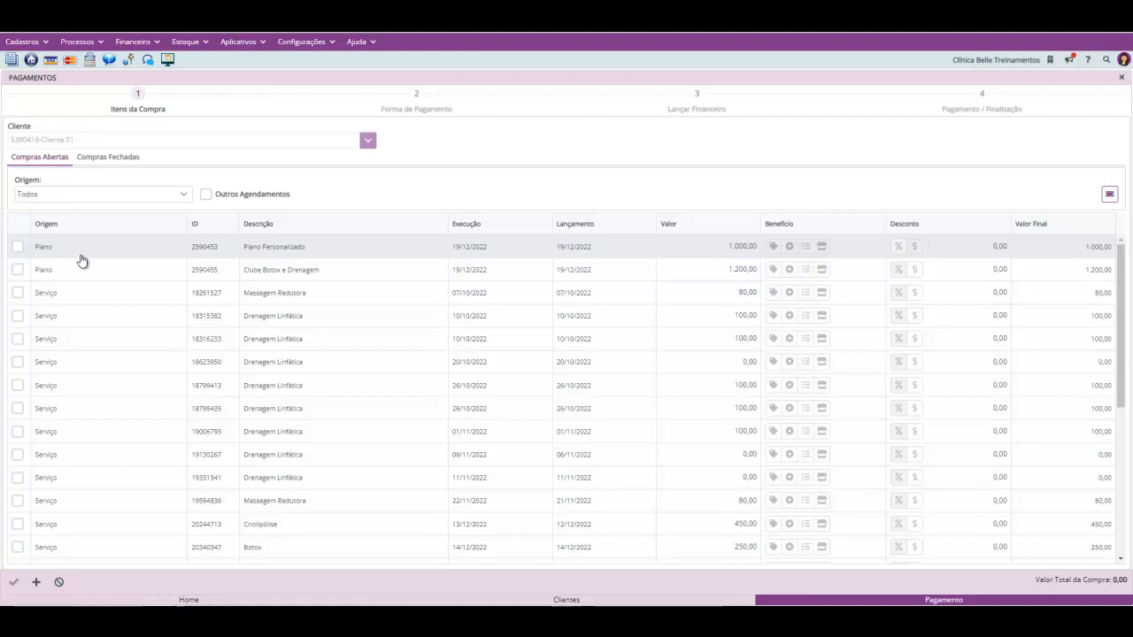
List the client's closed purchases without the period filter and expand the sales closed on 19/12/2022 and 20/12/2022.
click(120, 162)
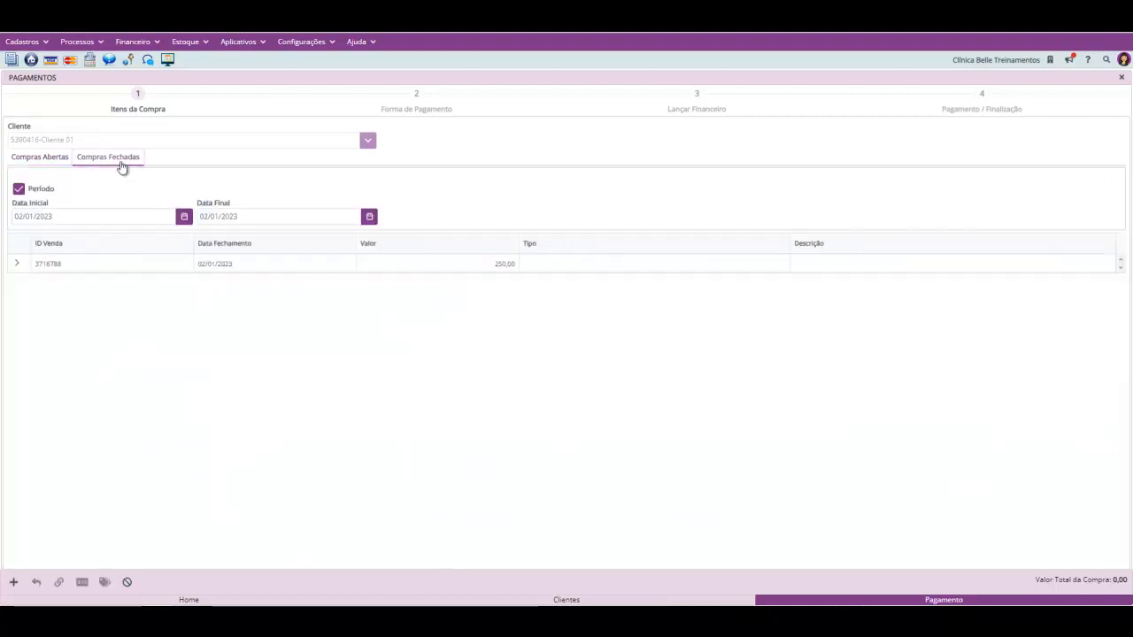
click(19, 191)
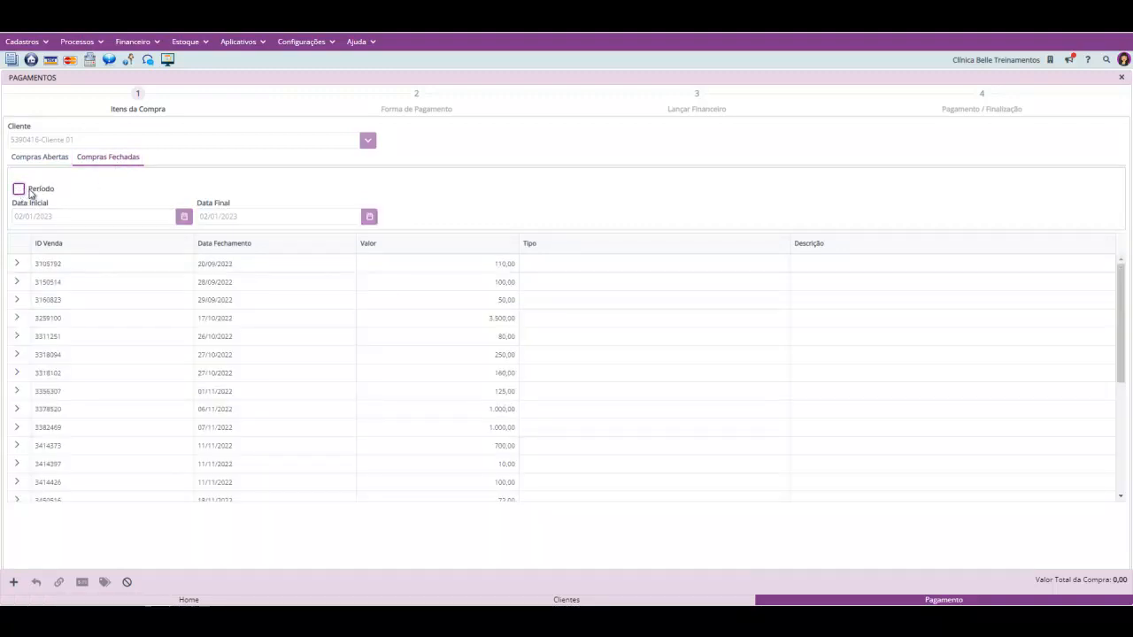
scroll(133, 387, down, 5)
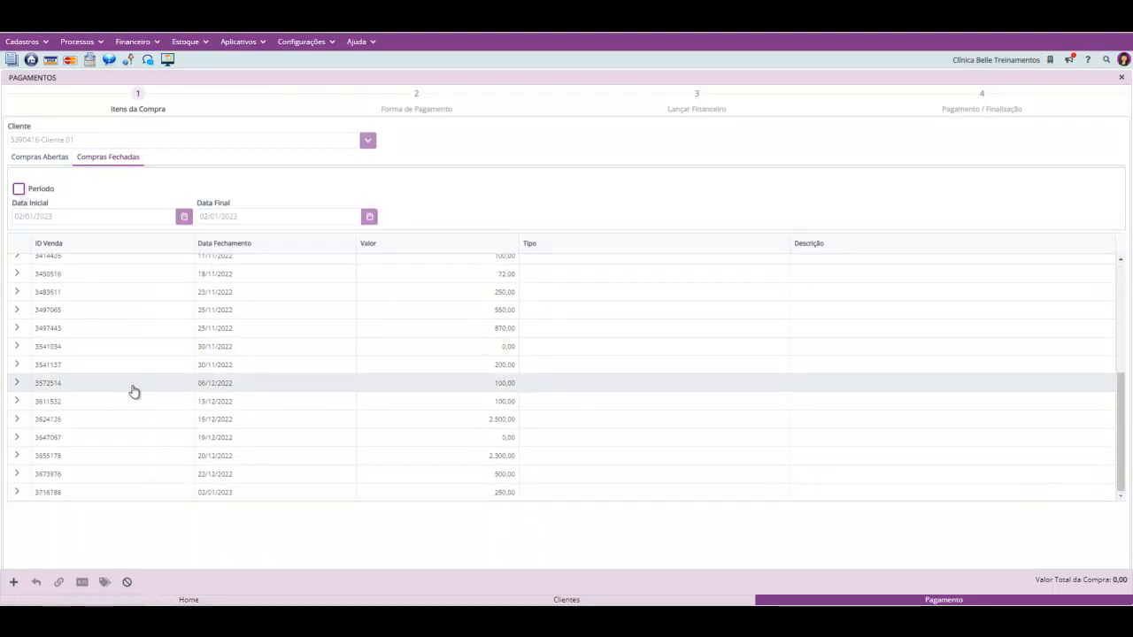
click(17, 441)
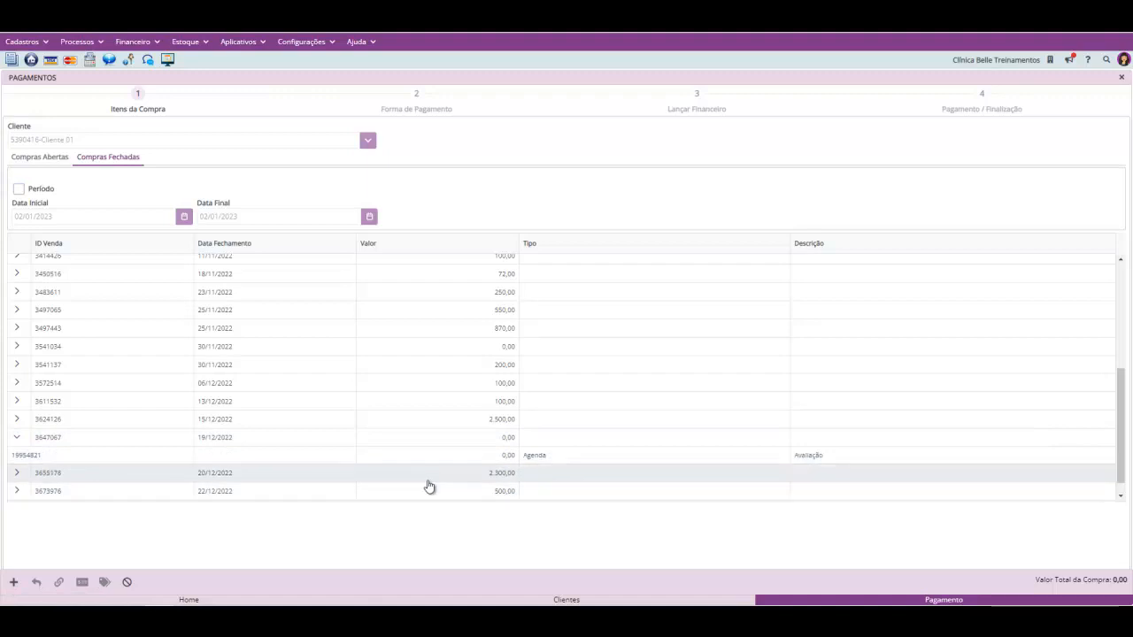
scroll(188, 458, down, 1)
click(17, 460)
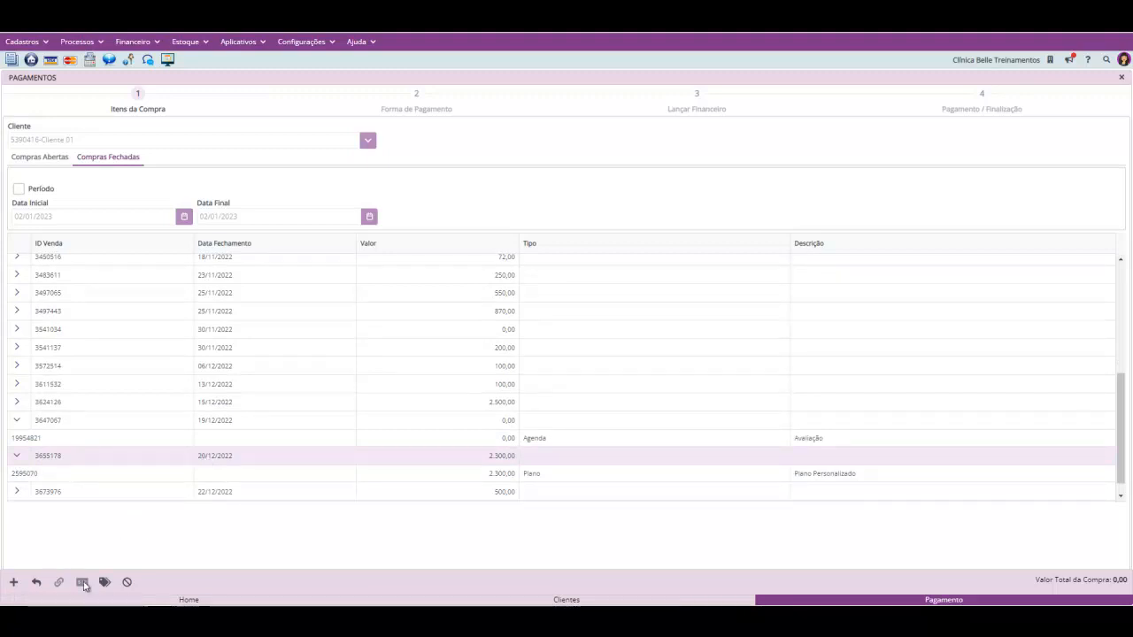
Check the installments of the sale closed on 20/12/2022 and close the client's payments.
click(100, 582)
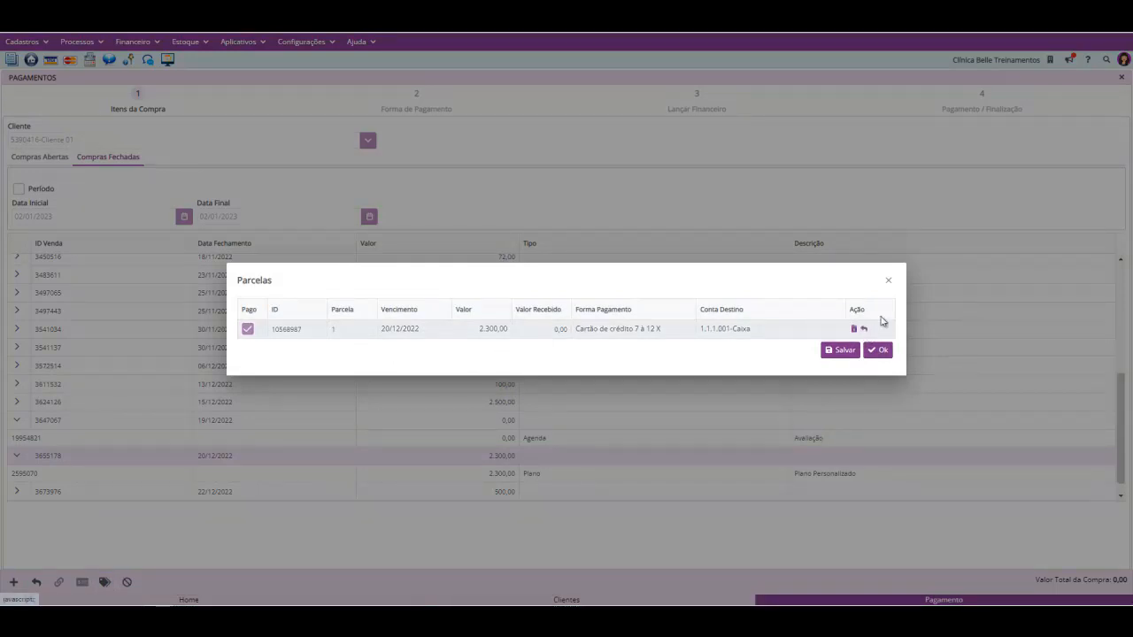
click(887, 280)
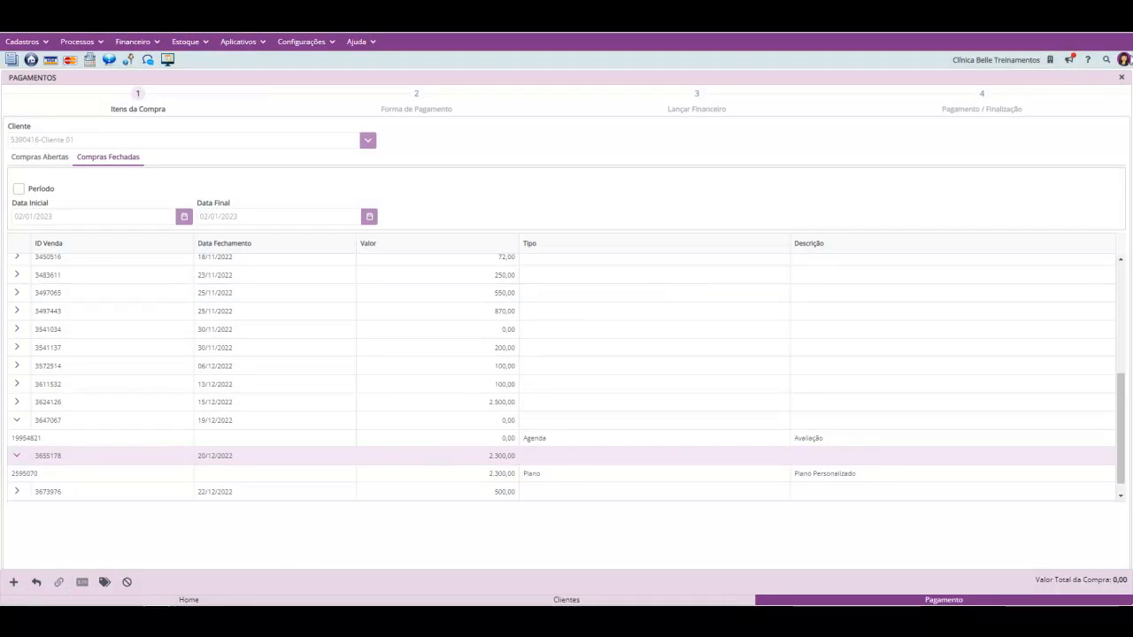
click(1121, 77)
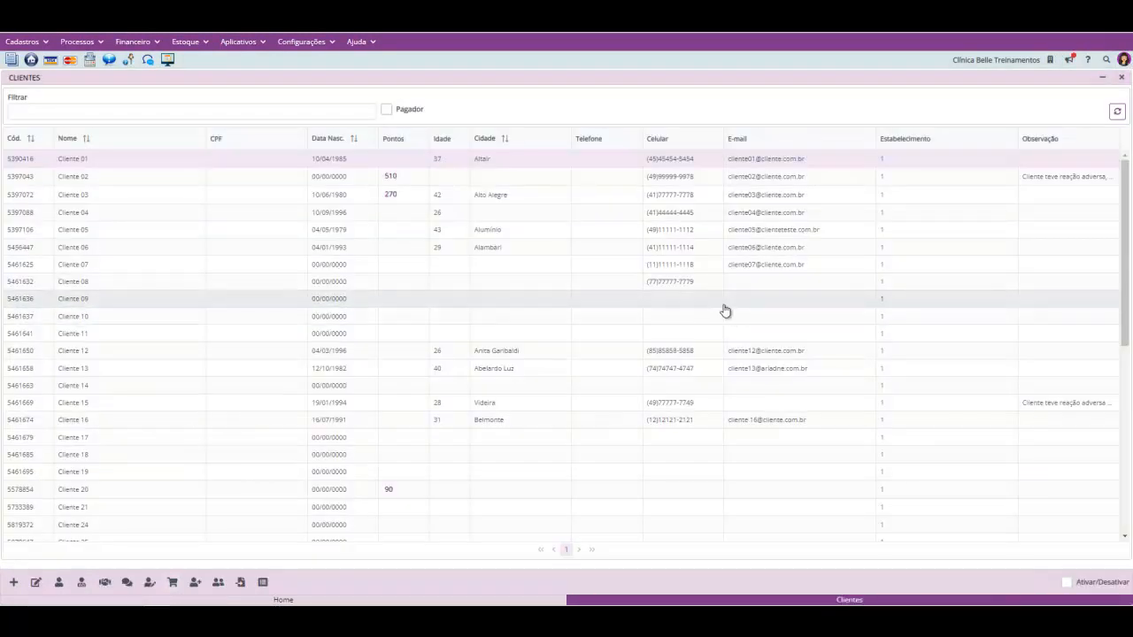
Review the referrals of Cliente 01, and check the client's related dependents without changing them.
click(194, 584)
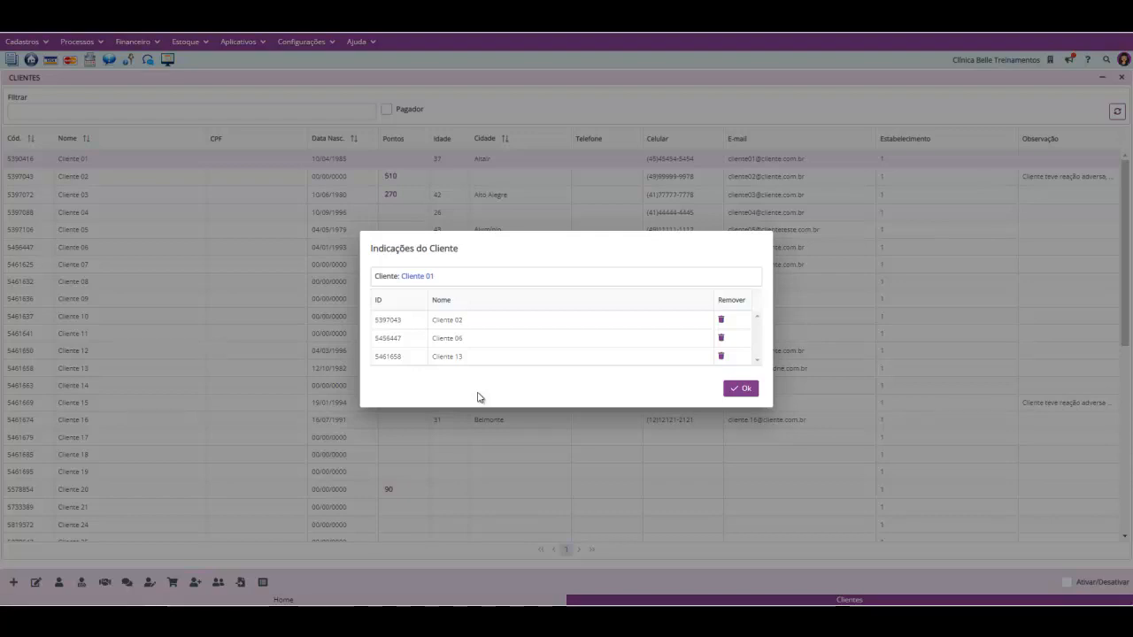
click(745, 390)
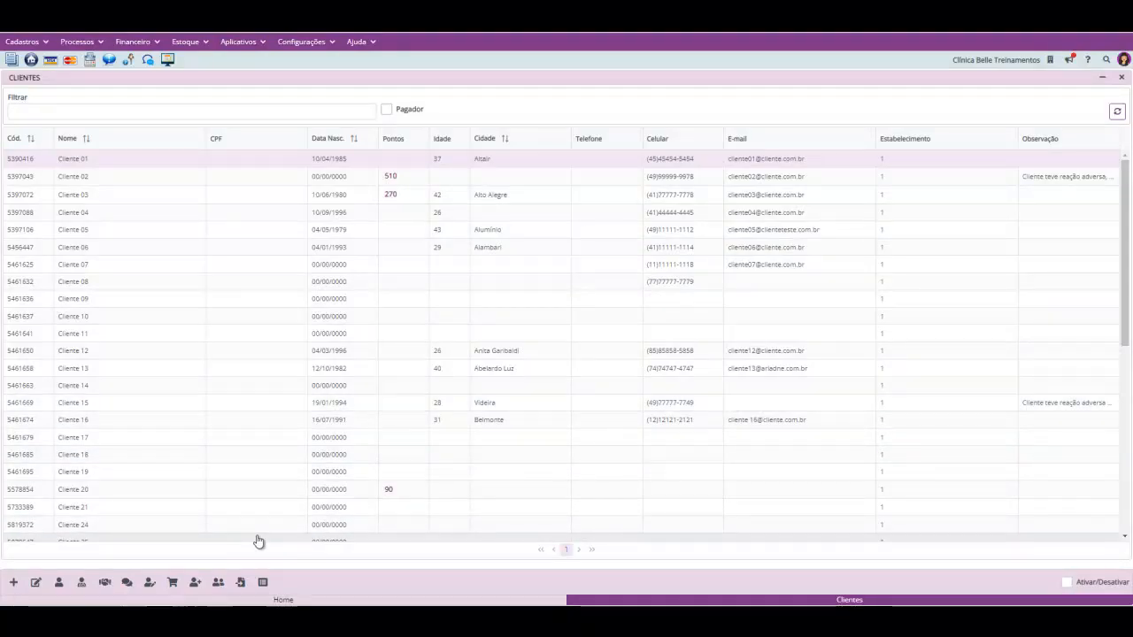
click(218, 582)
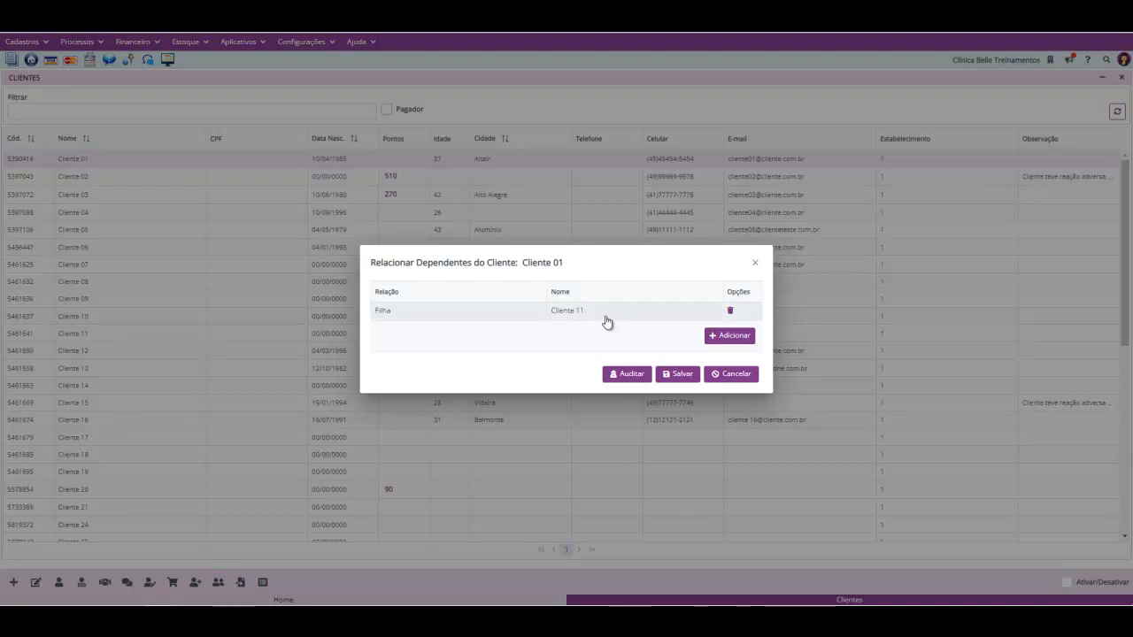
drag(567, 267, 538, 264)
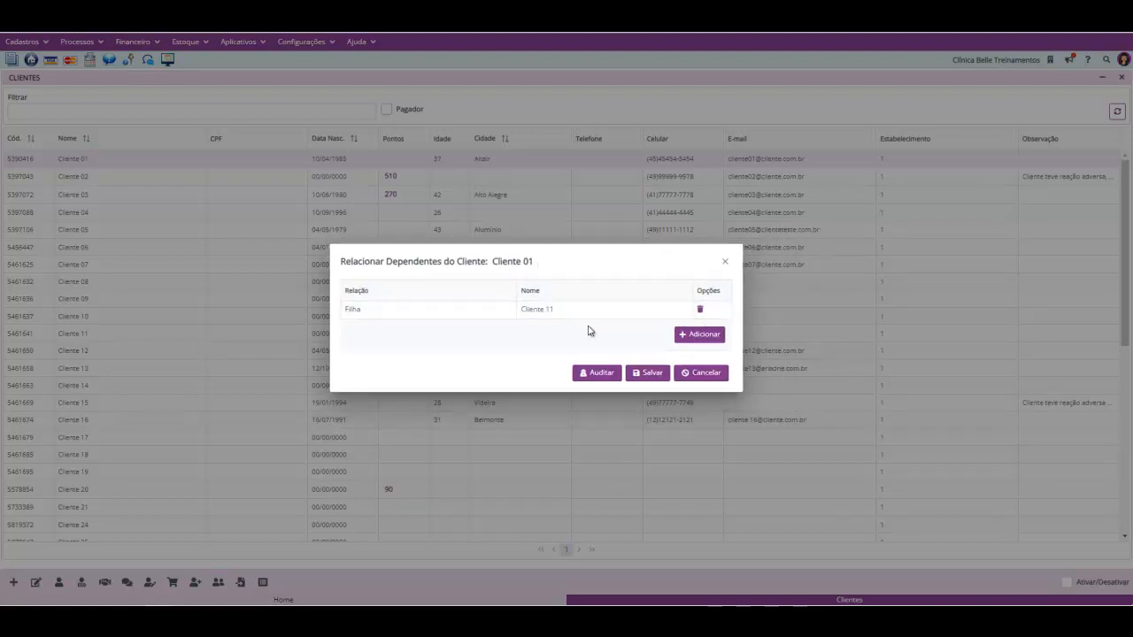
click(725, 262)
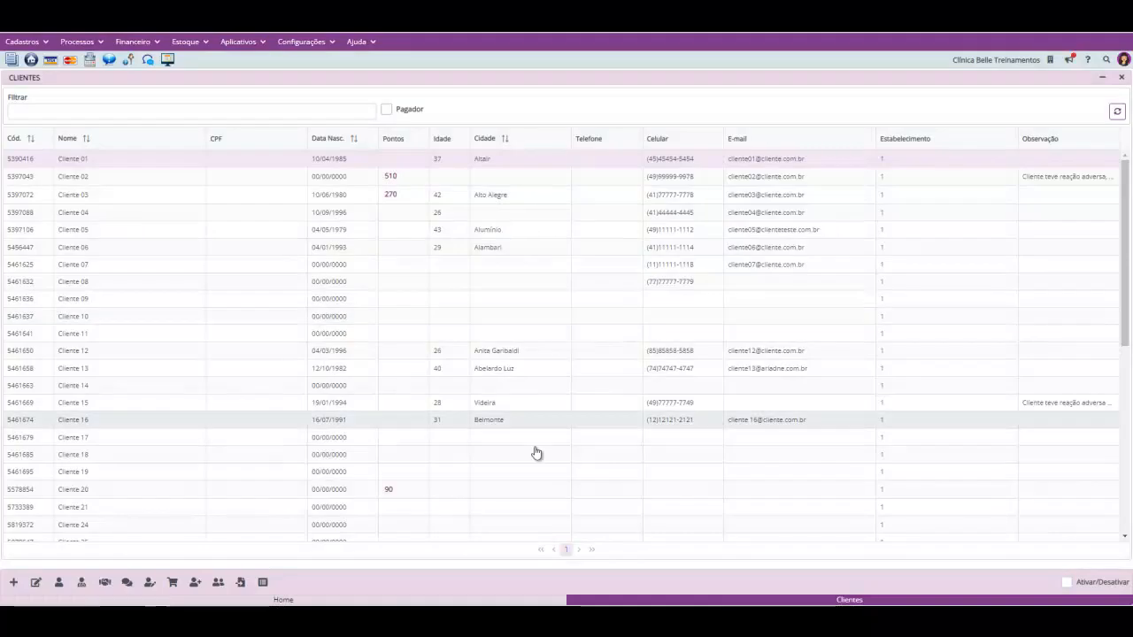
Examine the client import form, from the file template download to duplicate validation and file upload, and close it without importing.
click(239, 584)
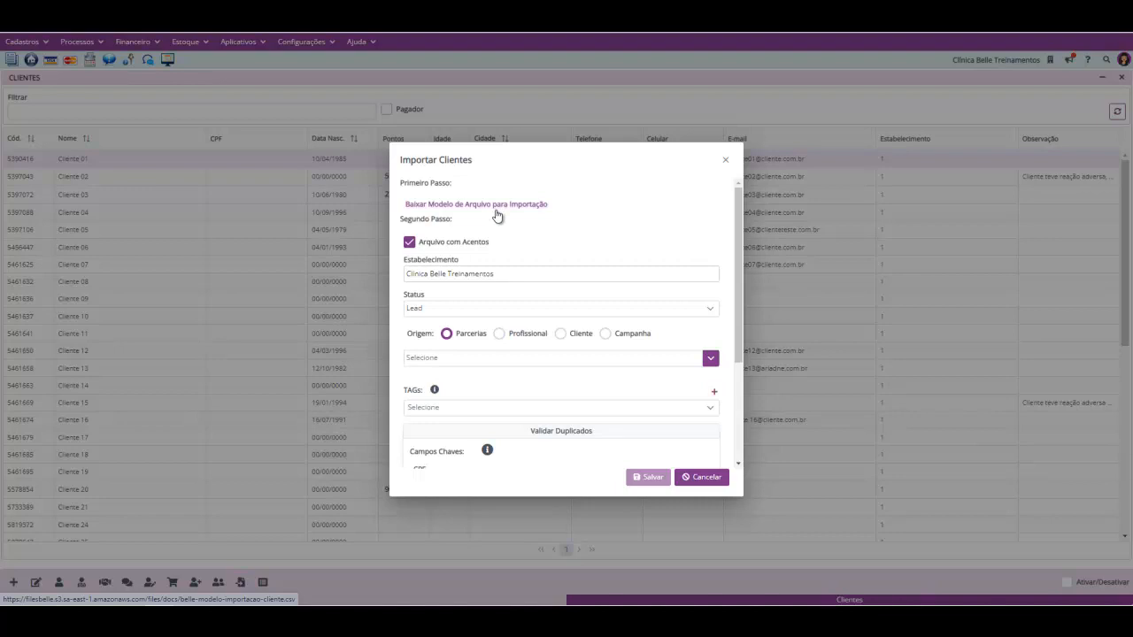
scroll(496, 216, down, 3)
scroll(496, 216, up, 3)
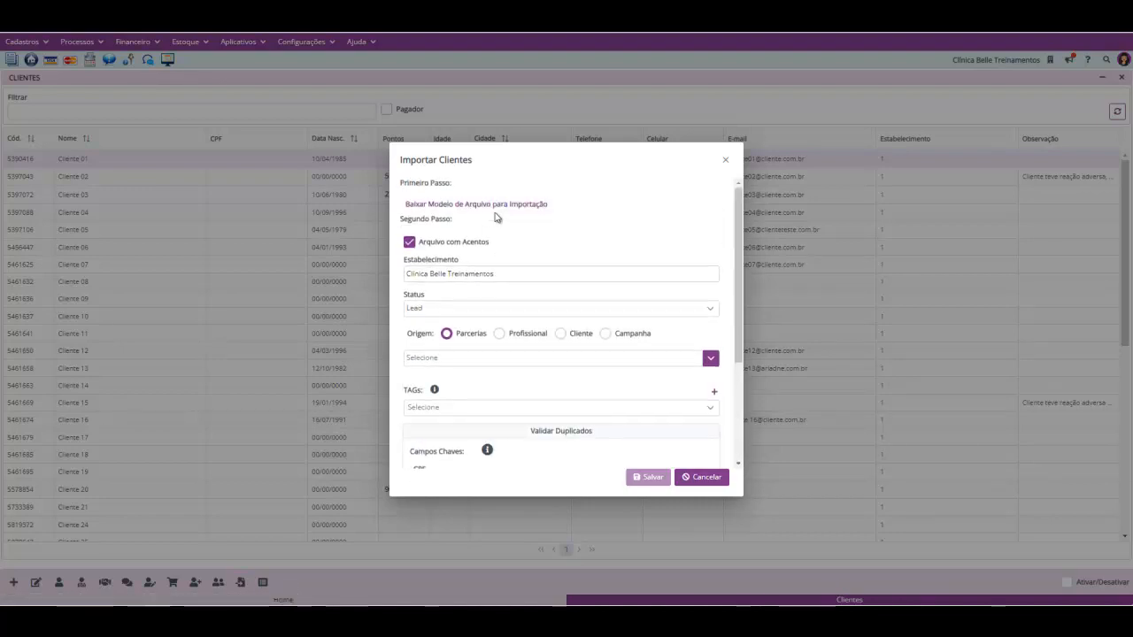
scroll(464, 340, down, 3)
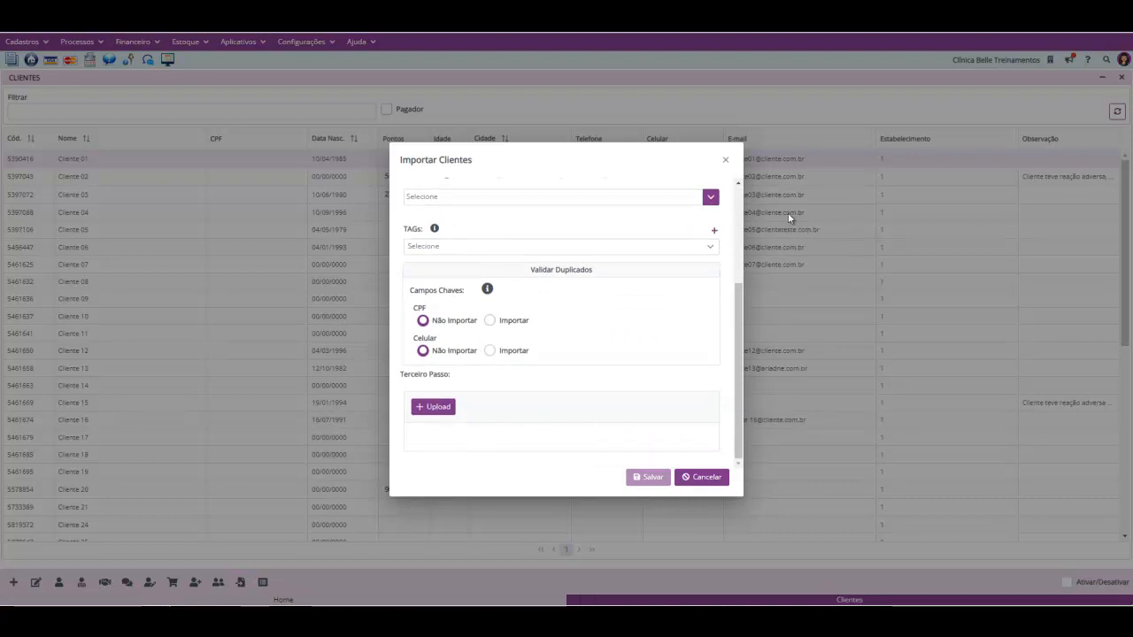
click(725, 160)
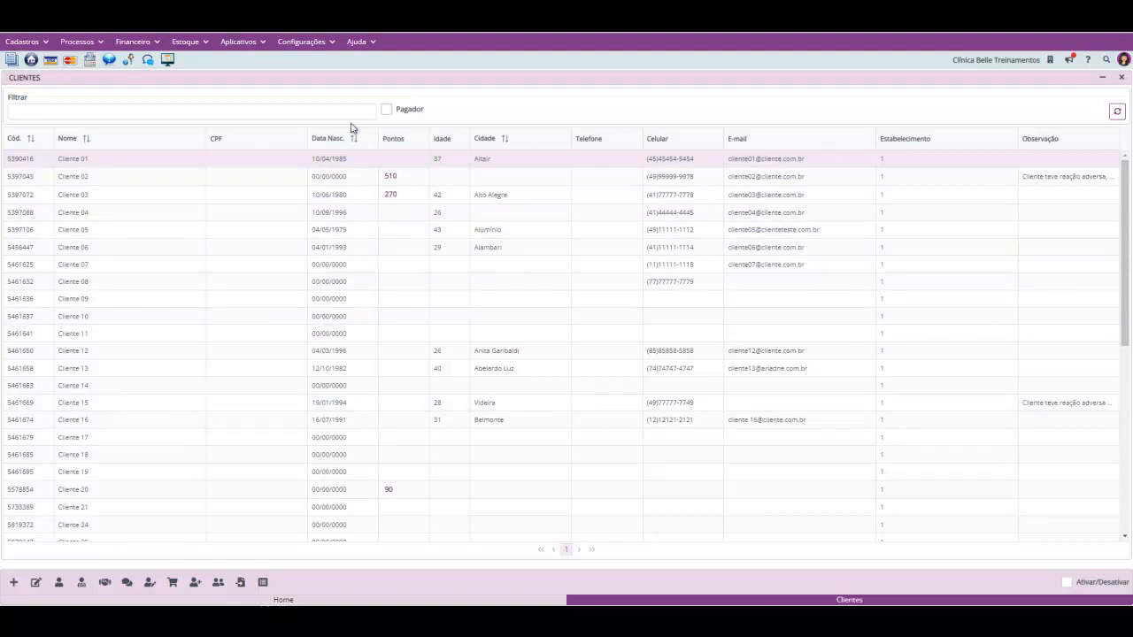
Open the agenda and compare its equipment and room schedules, returning to the schedule by professional.
click(87, 41)
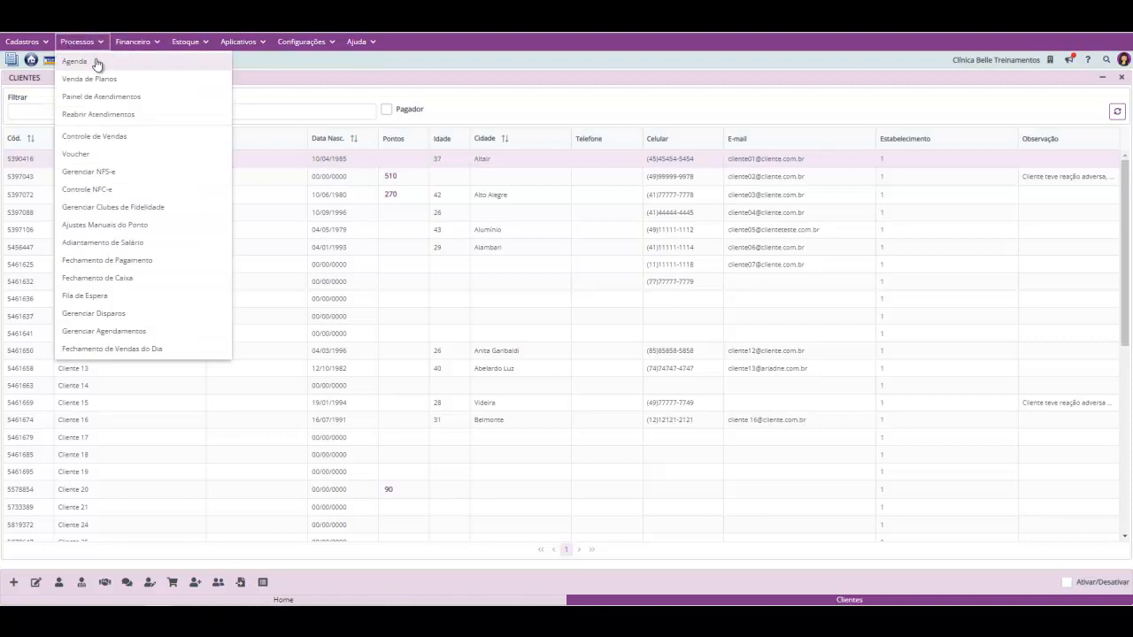
click(74, 61)
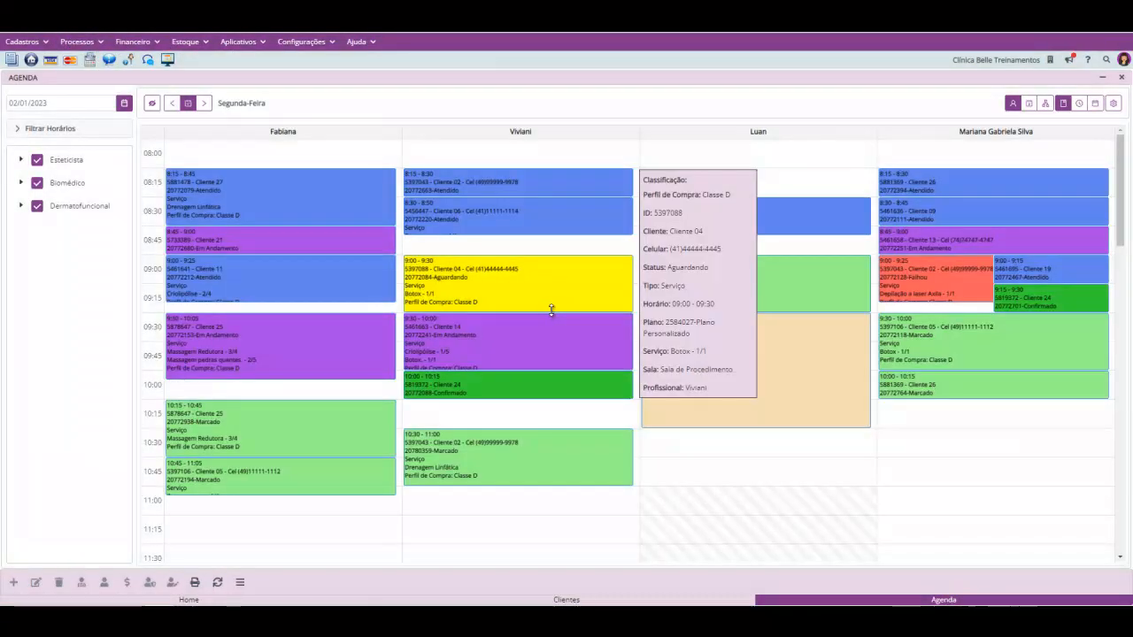
mouse_move(686, 206)
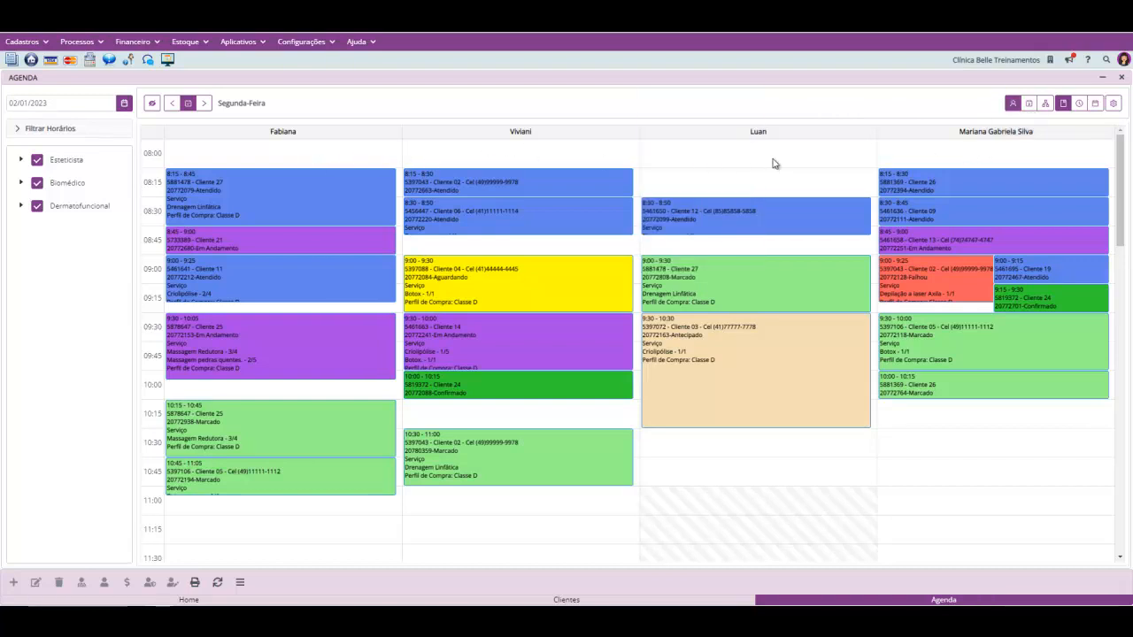
click(1028, 104)
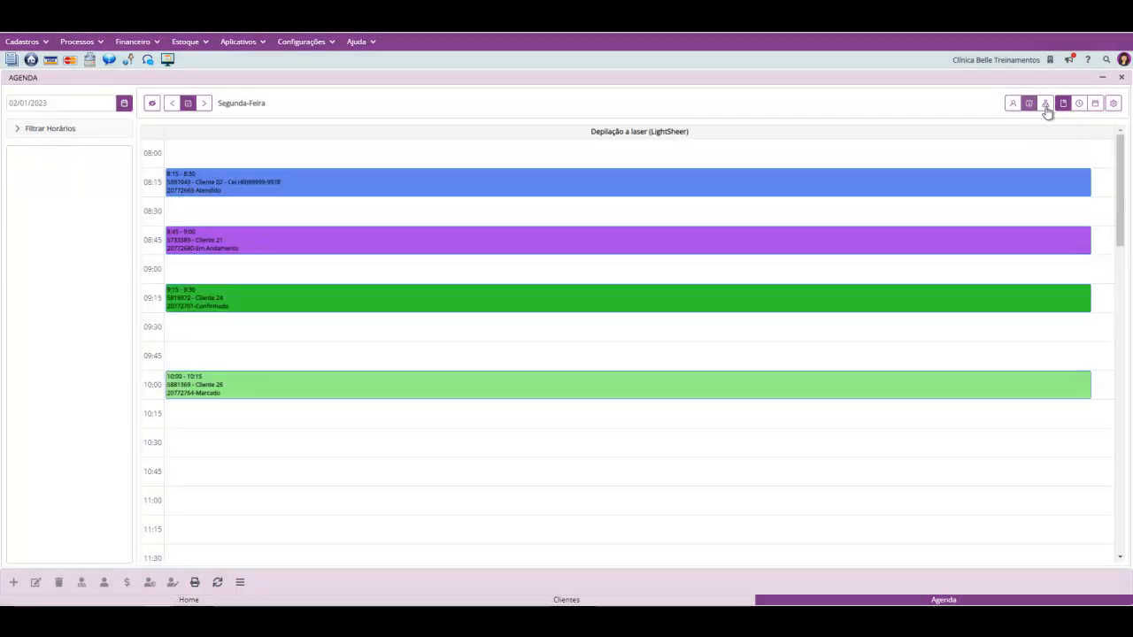
click(1045, 104)
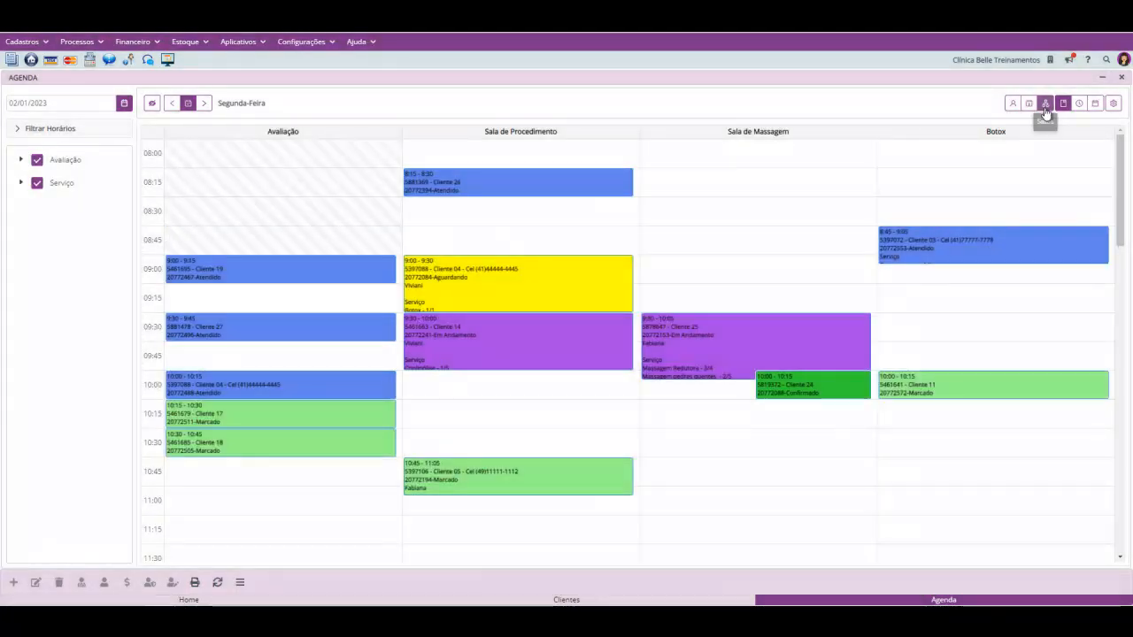
click(1013, 104)
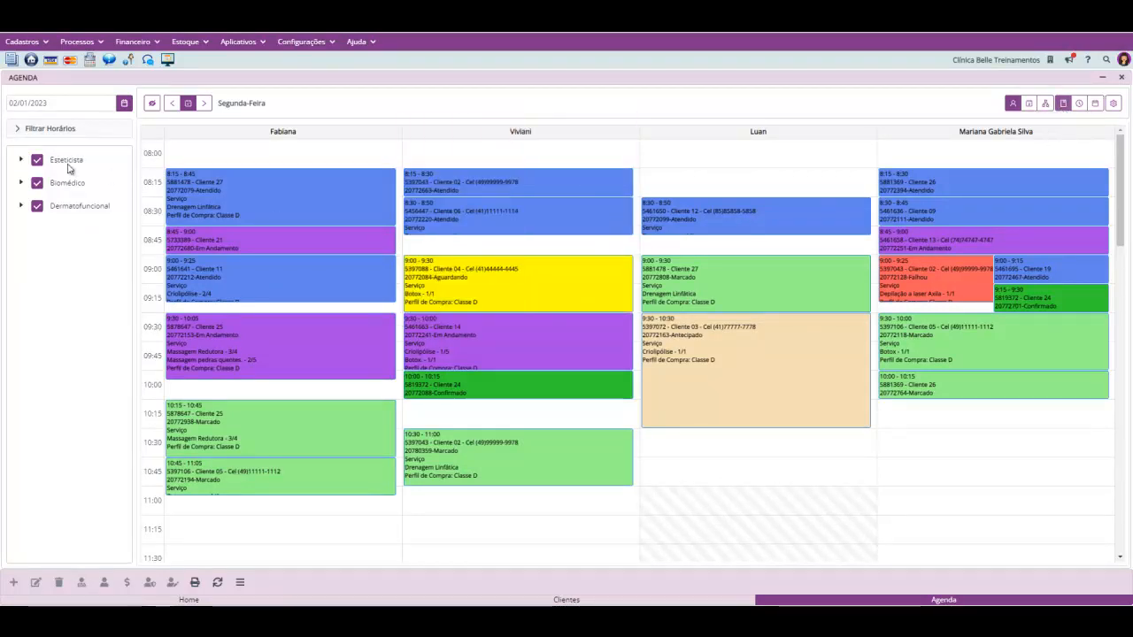
Filter the agenda to the Biomédico specialty only, excluding Esteticista and Dermatofuncional.
click(21, 161)
click(21, 161)
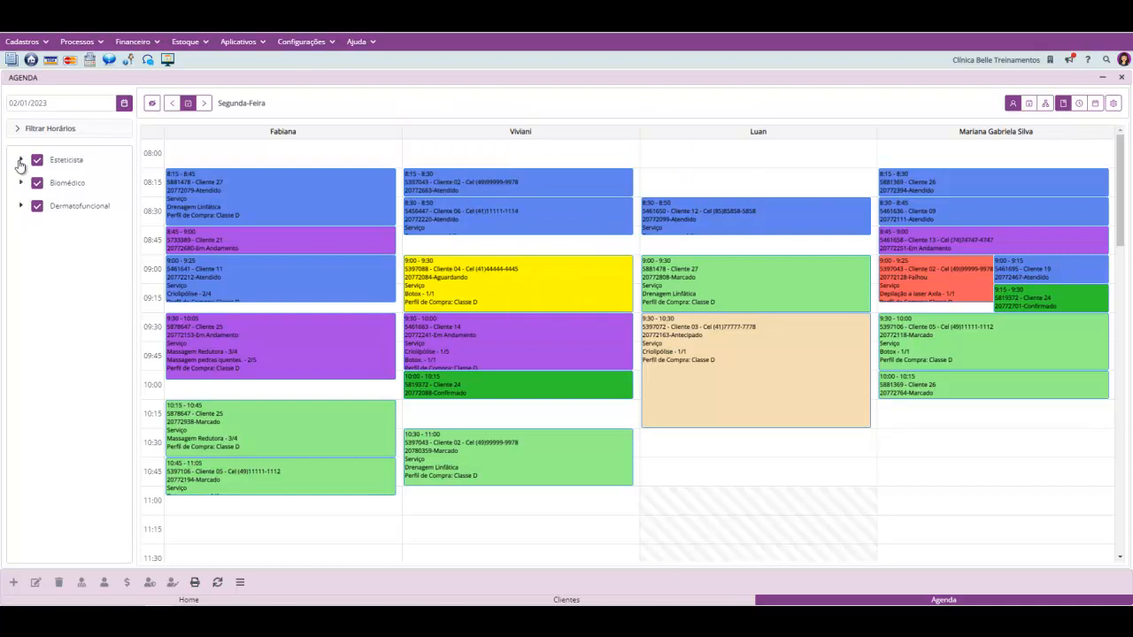
click(36, 161)
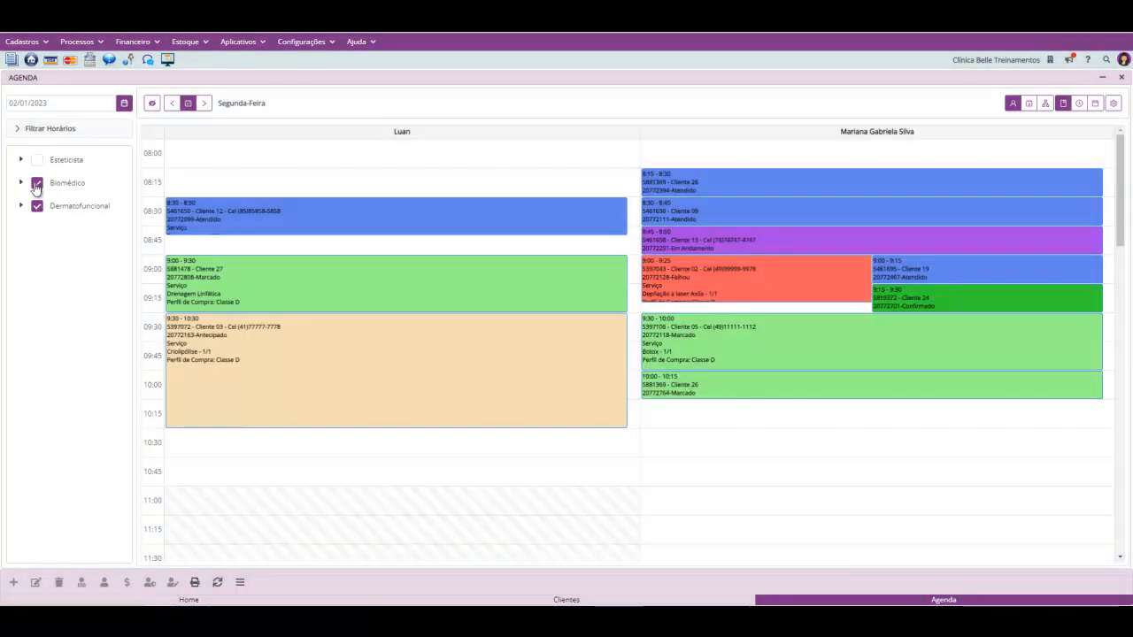
click(36, 206)
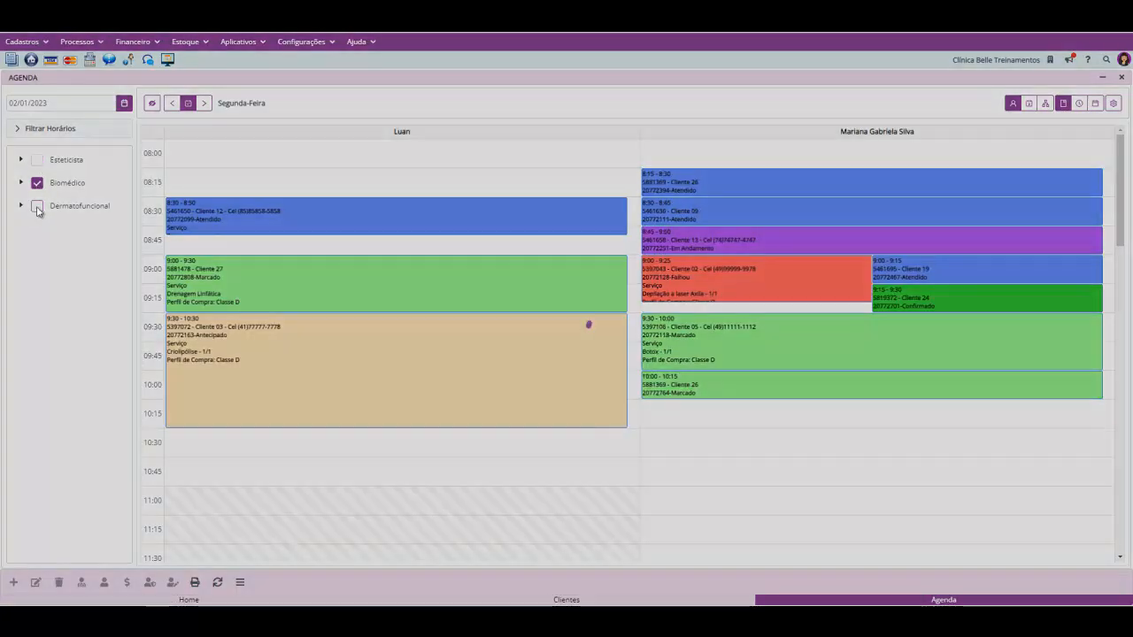
click(37, 185)
click(38, 184)
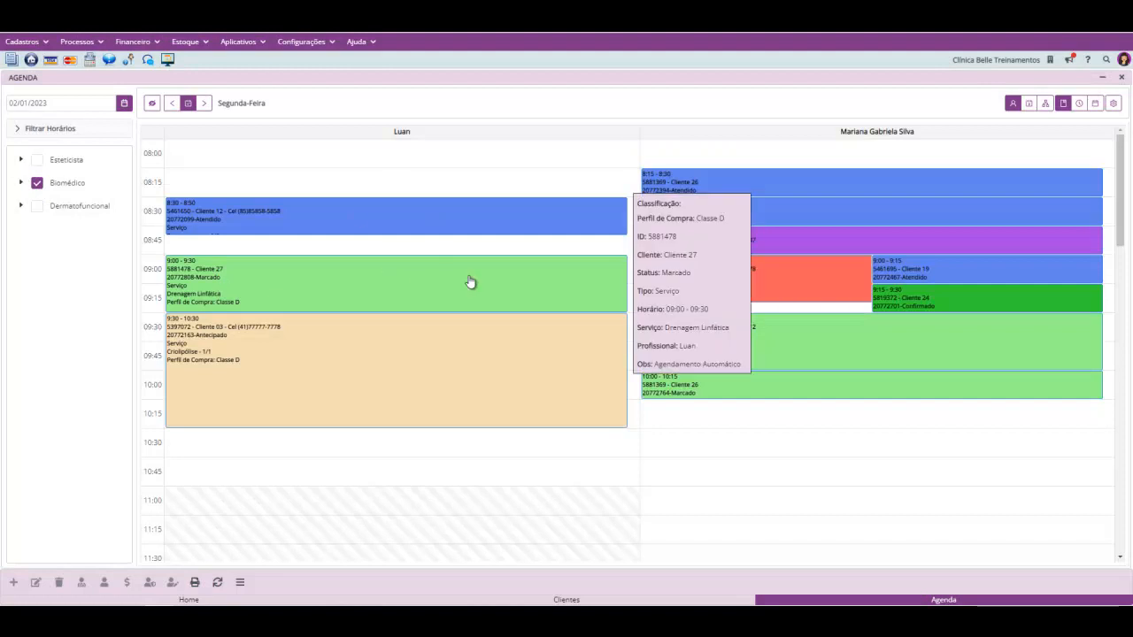
Include the Esteticista and Dermatofuncional specialties in the agenda again.
click(35, 162)
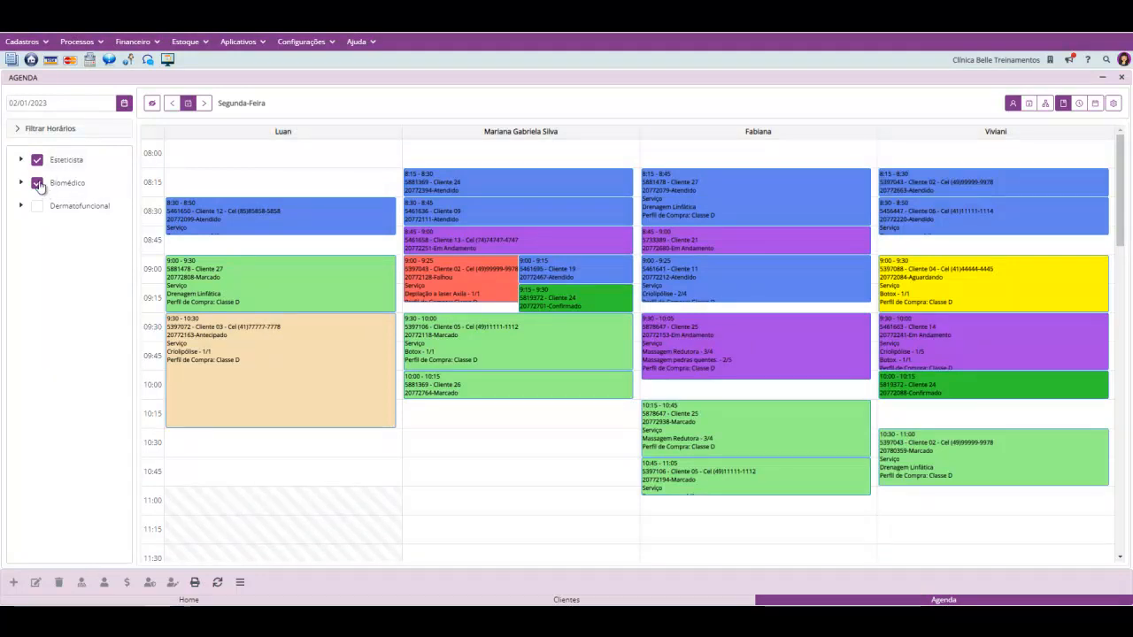
click(36, 207)
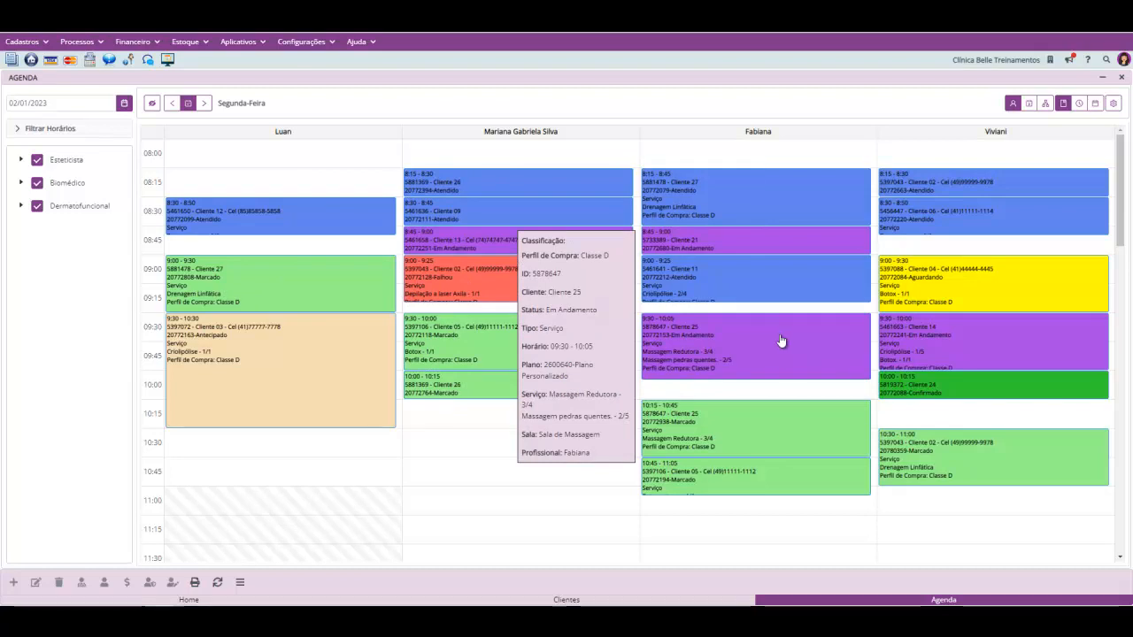
click(20, 160)
click(20, 162)
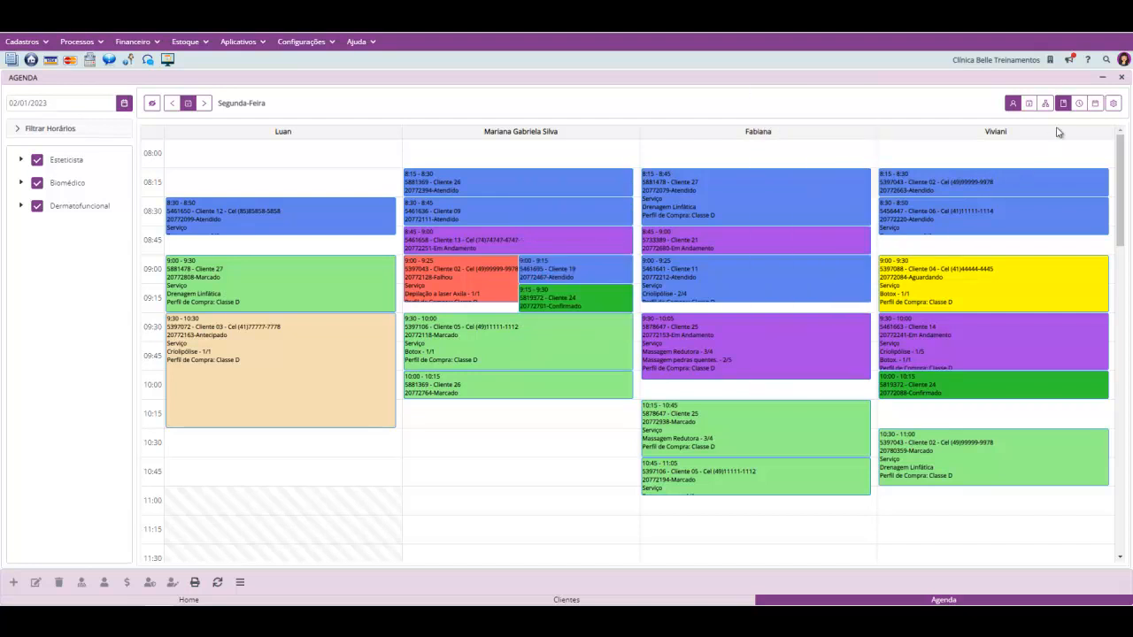
Switch the agenda to the daily view and go through each listed professional's schedule, returning to the first one.
click(1080, 105)
click(67, 183)
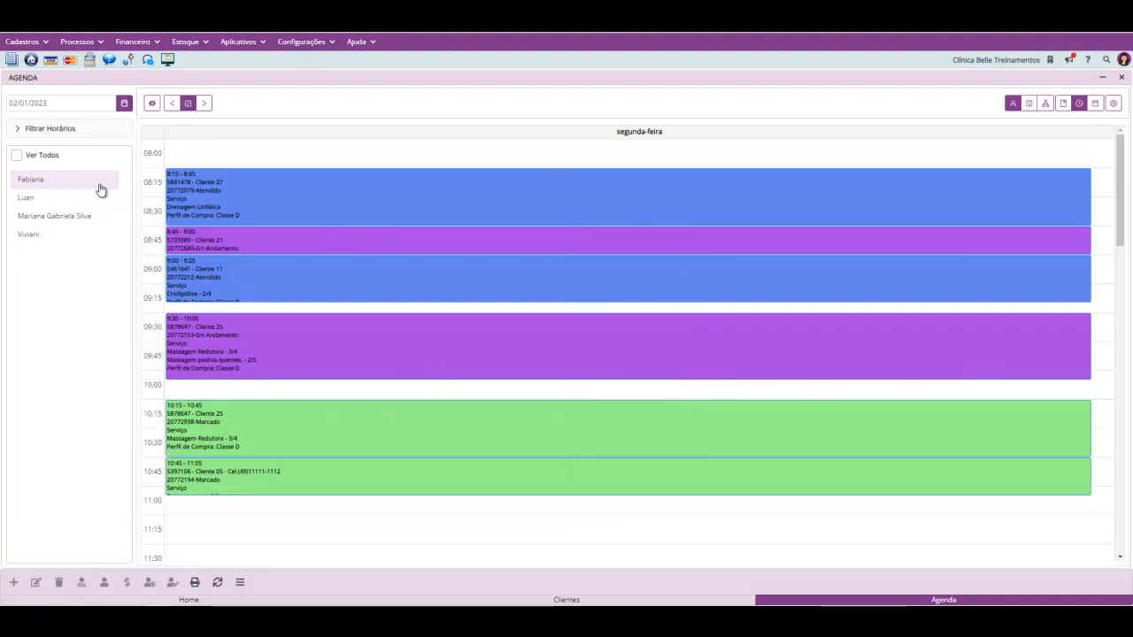
click(51, 203)
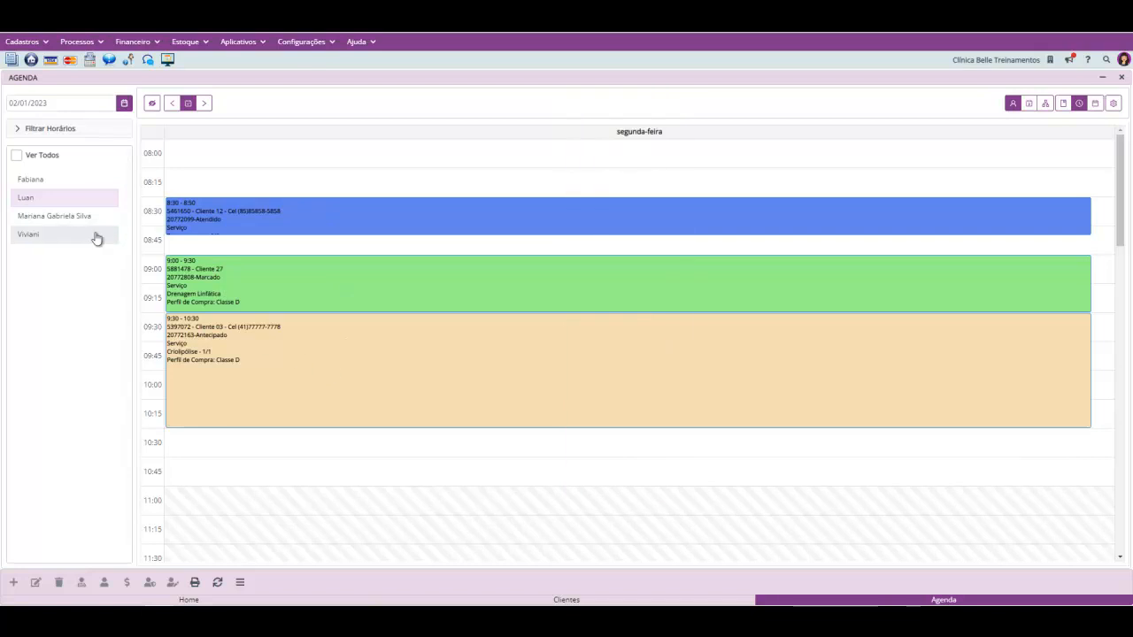
click(82, 223)
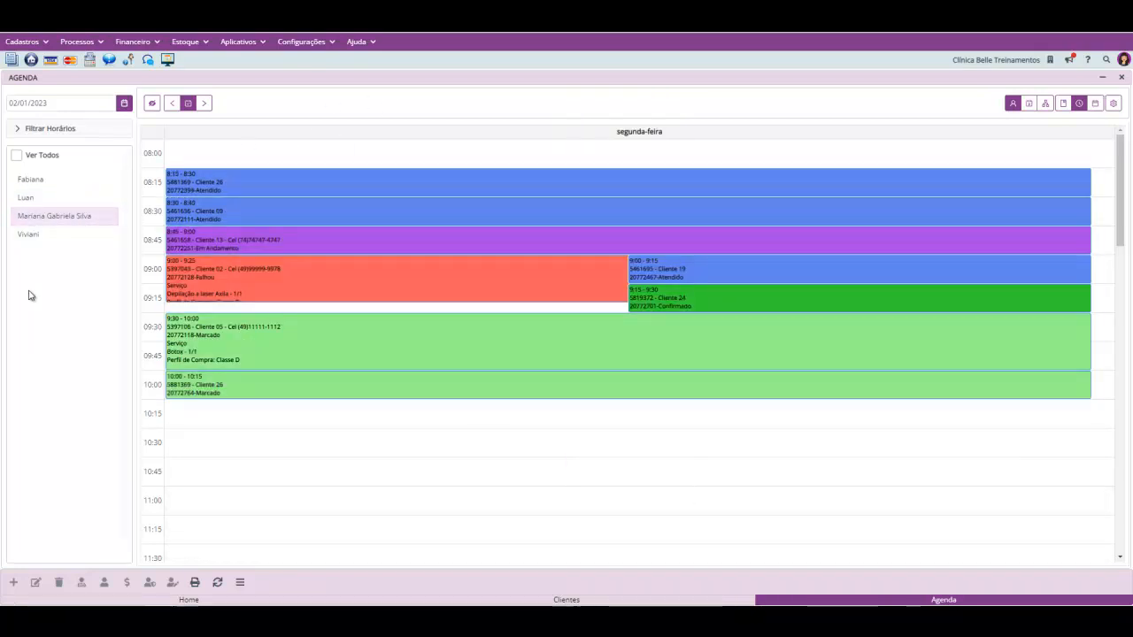
click(41, 236)
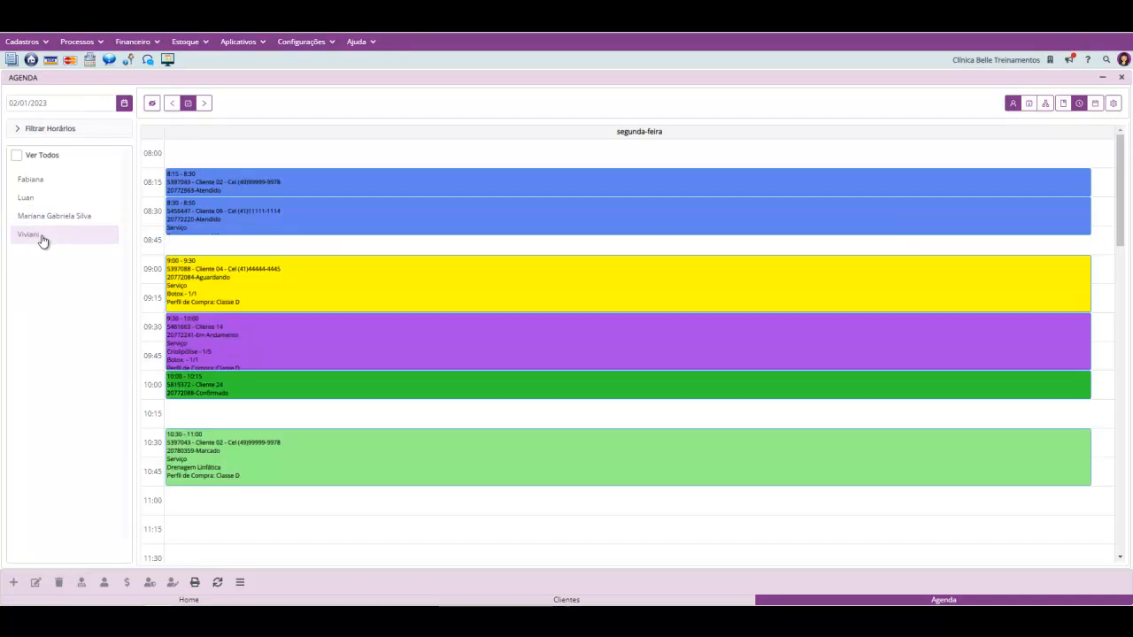
click(76, 181)
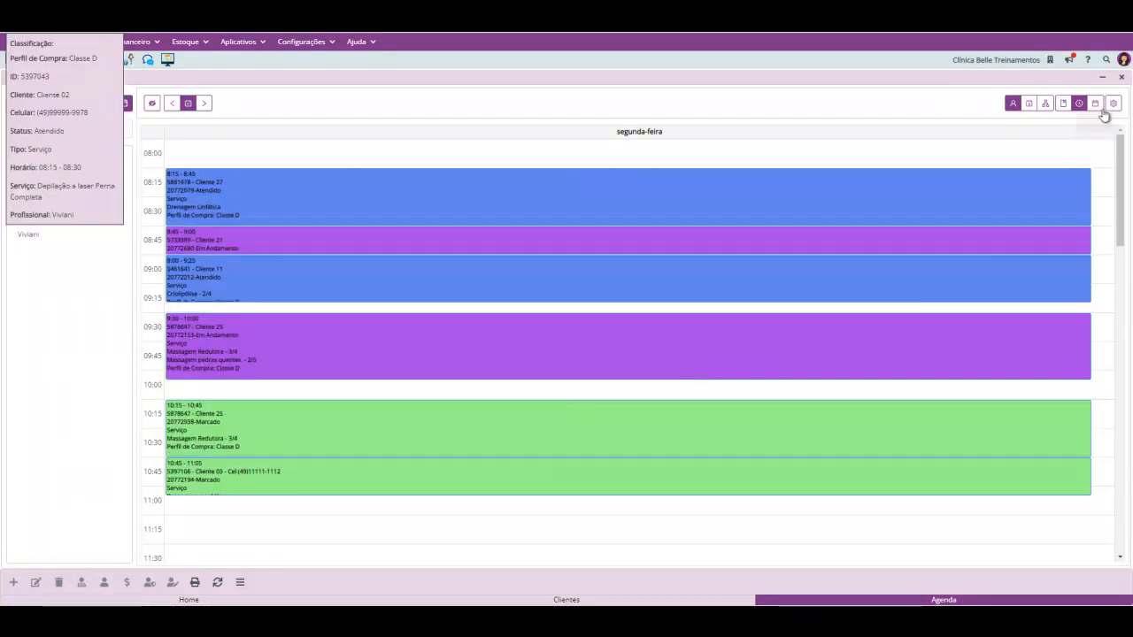
Switch the agenda to the weekly view and show the first listed professional's week.
click(1095, 105)
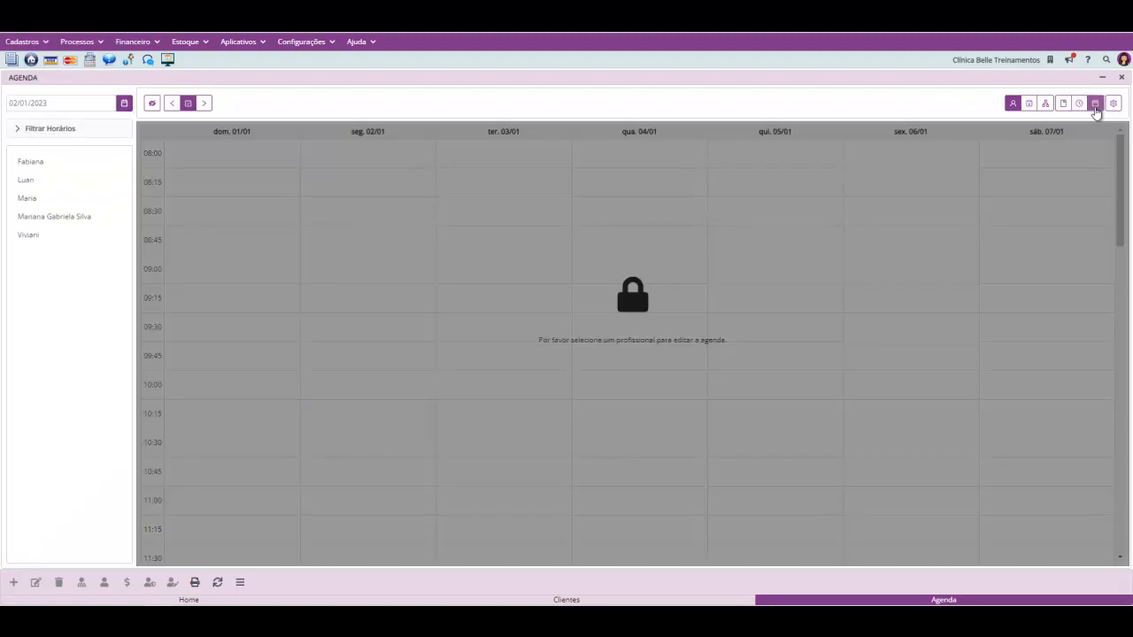
click(92, 166)
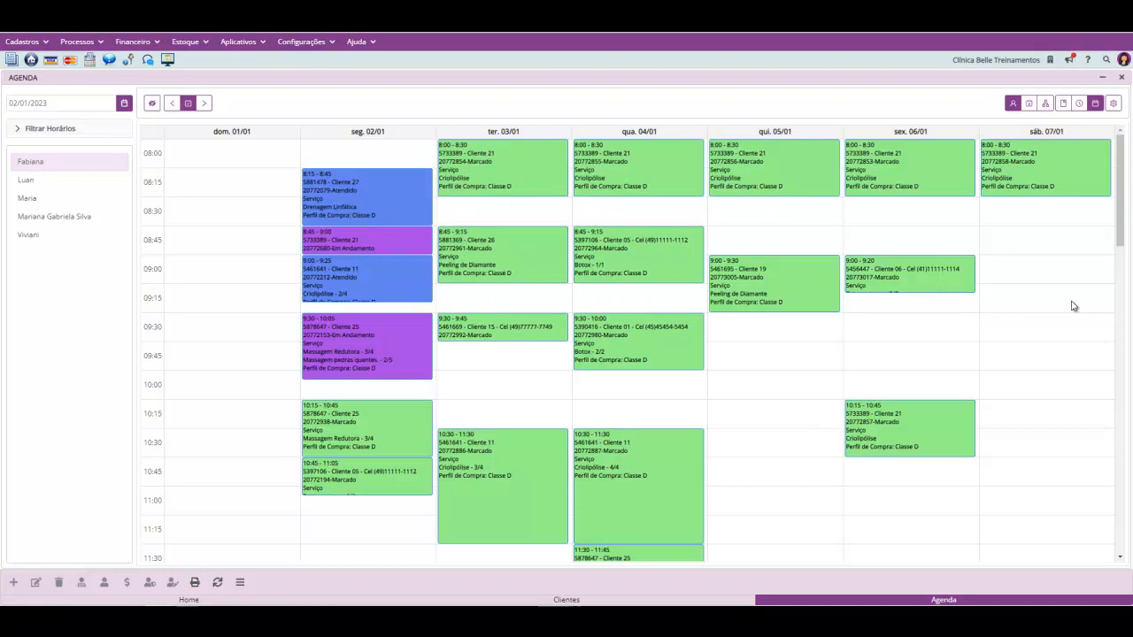
Review the agenda display settings, keep Especial./Tipos as the default view, and preview the details of several appointments in the week.
click(1113, 104)
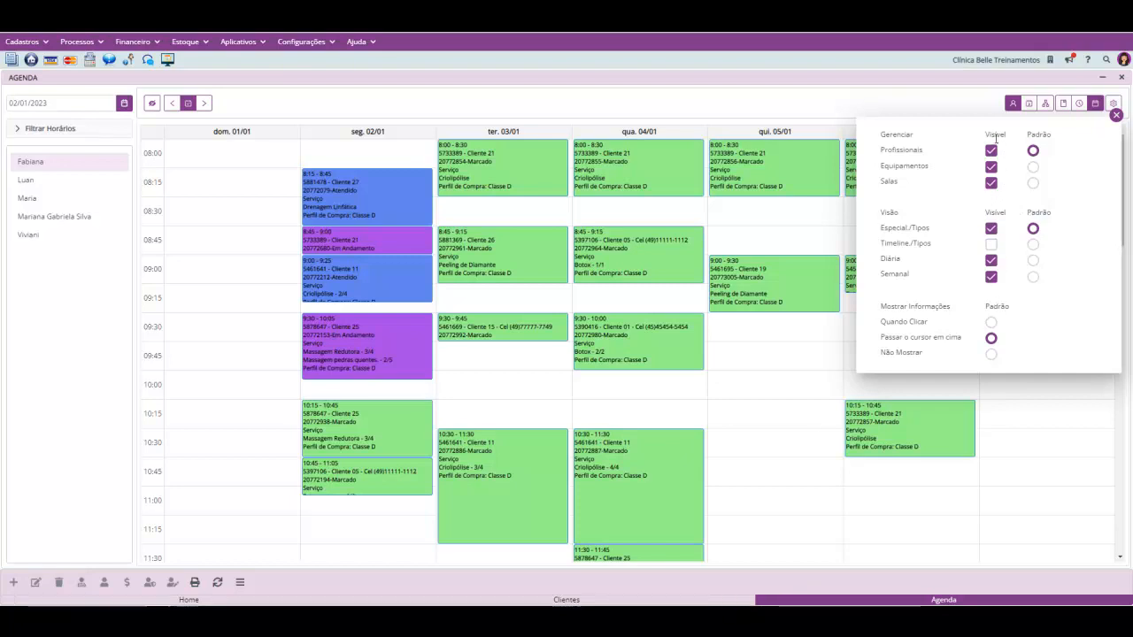
click(1033, 229)
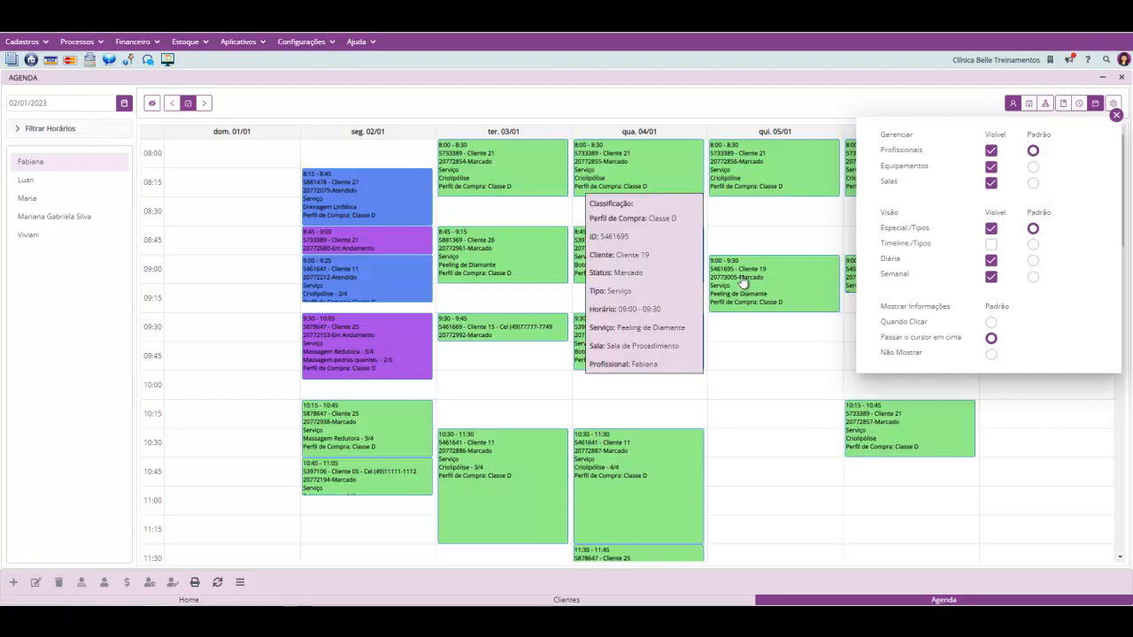
mouse_move(739, 184)
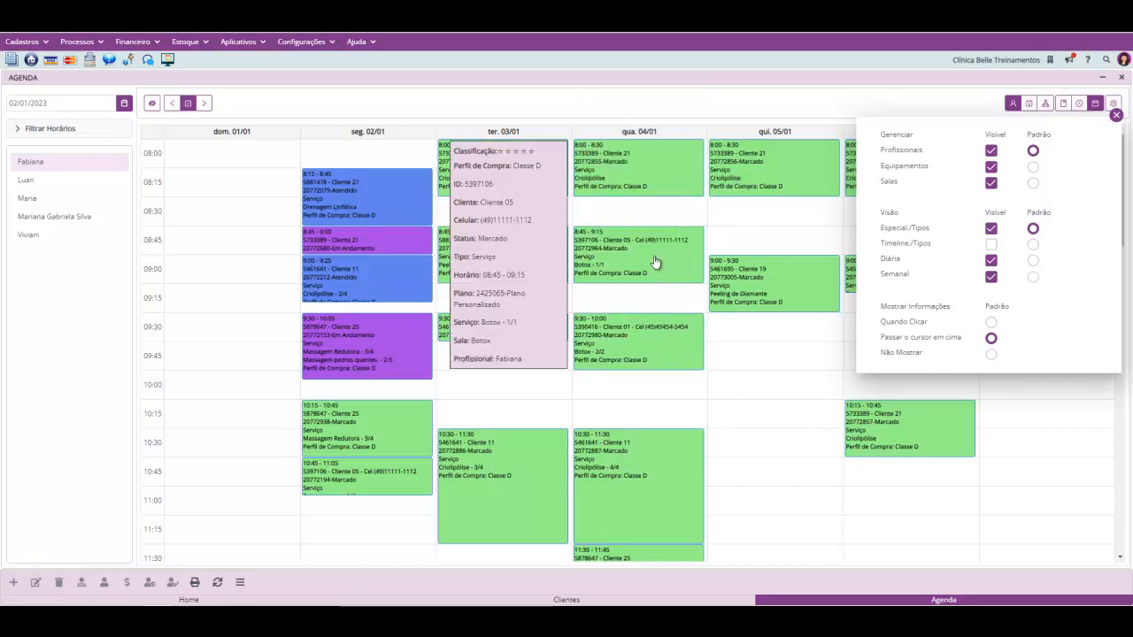
mouse_move(644, 347)
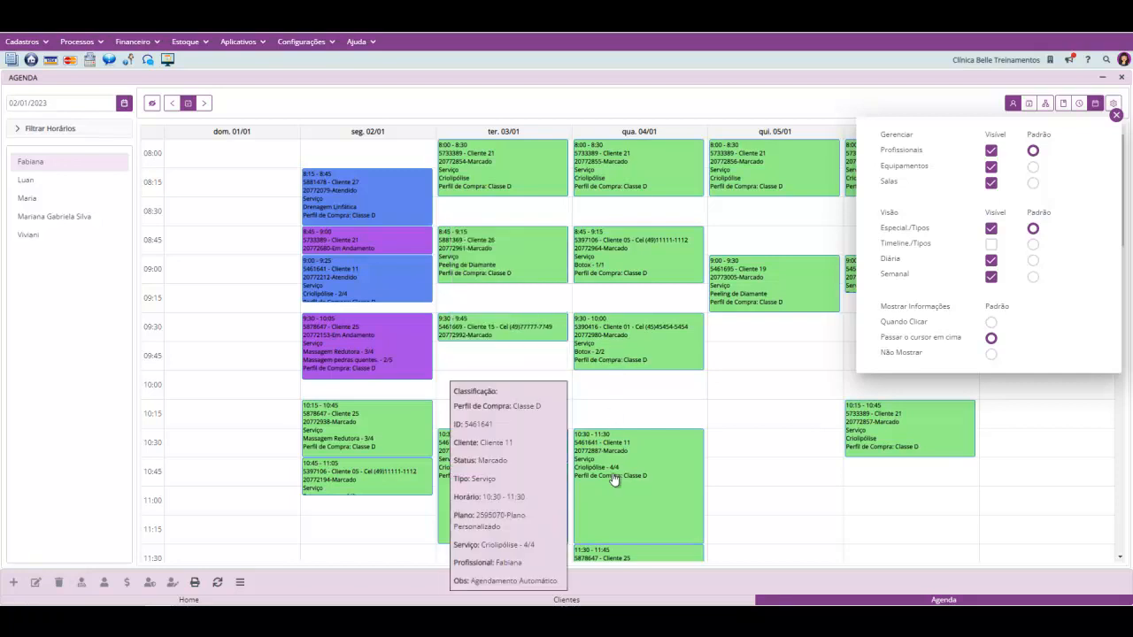
mouse_move(531, 344)
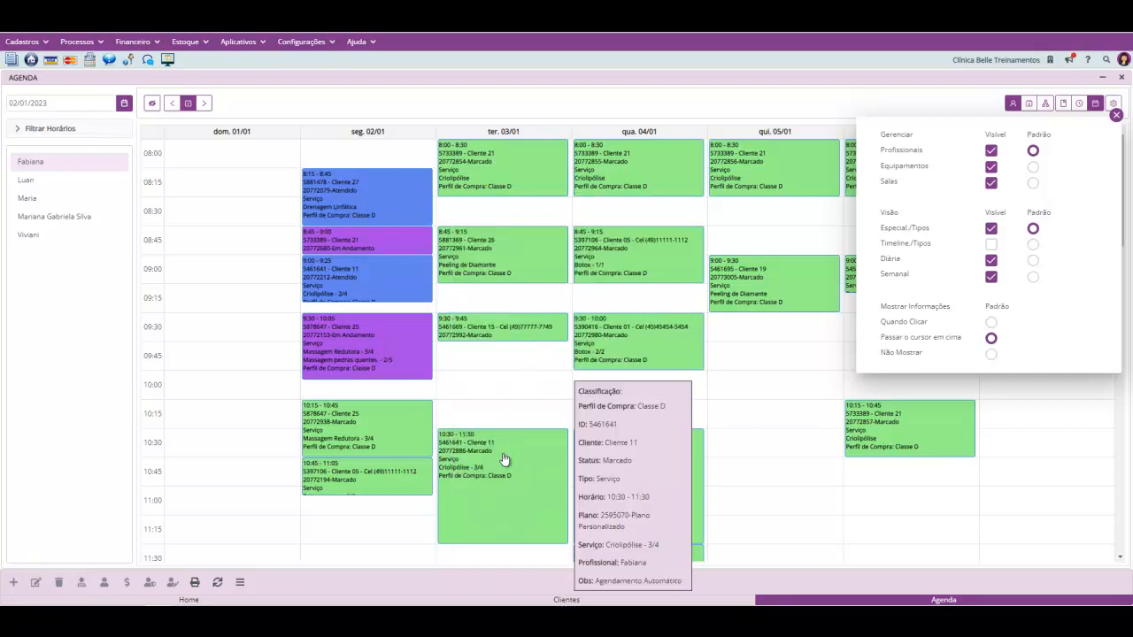
mouse_move(407, 440)
mouse_move(392, 374)
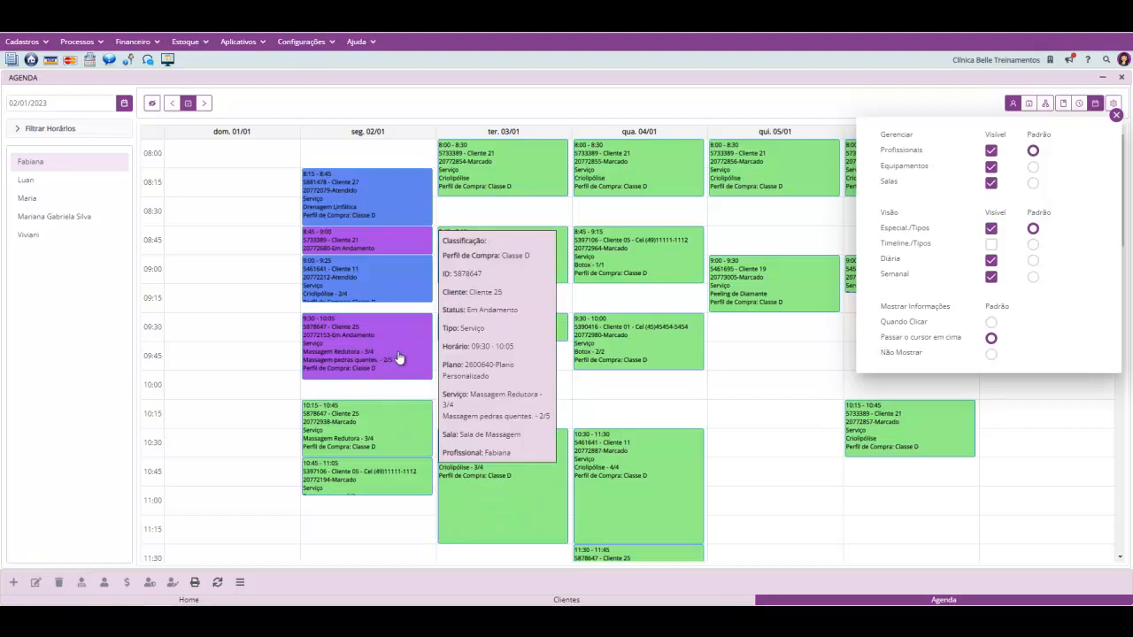
click(1116, 115)
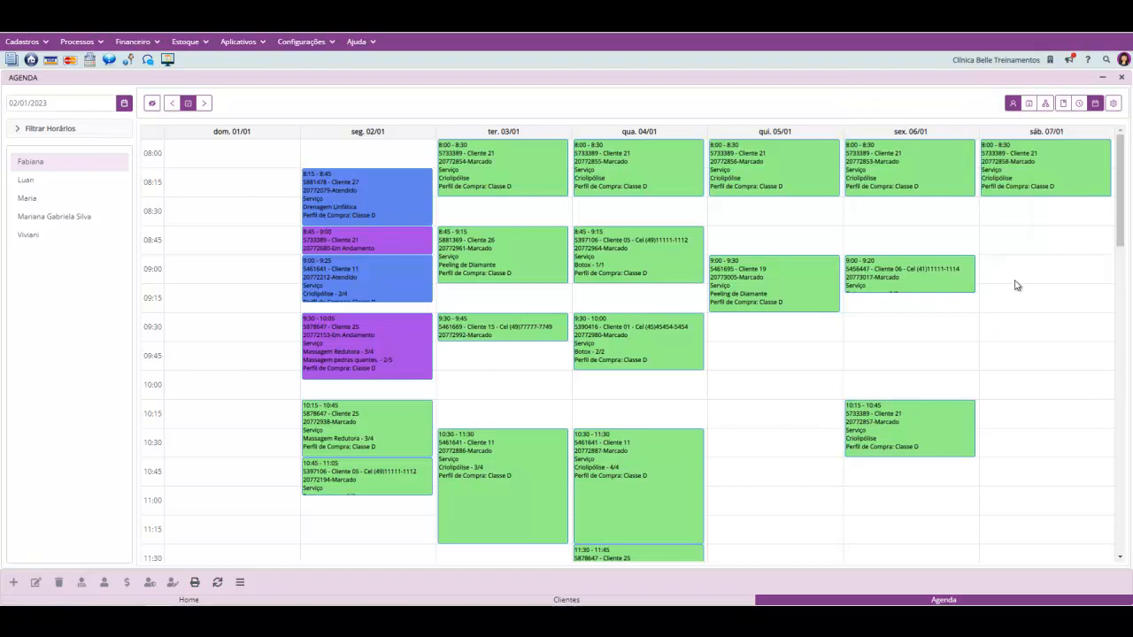
Switch the agenda to the view by specialty and preview the details of the first professional's 9:00 appointment.
click(1065, 103)
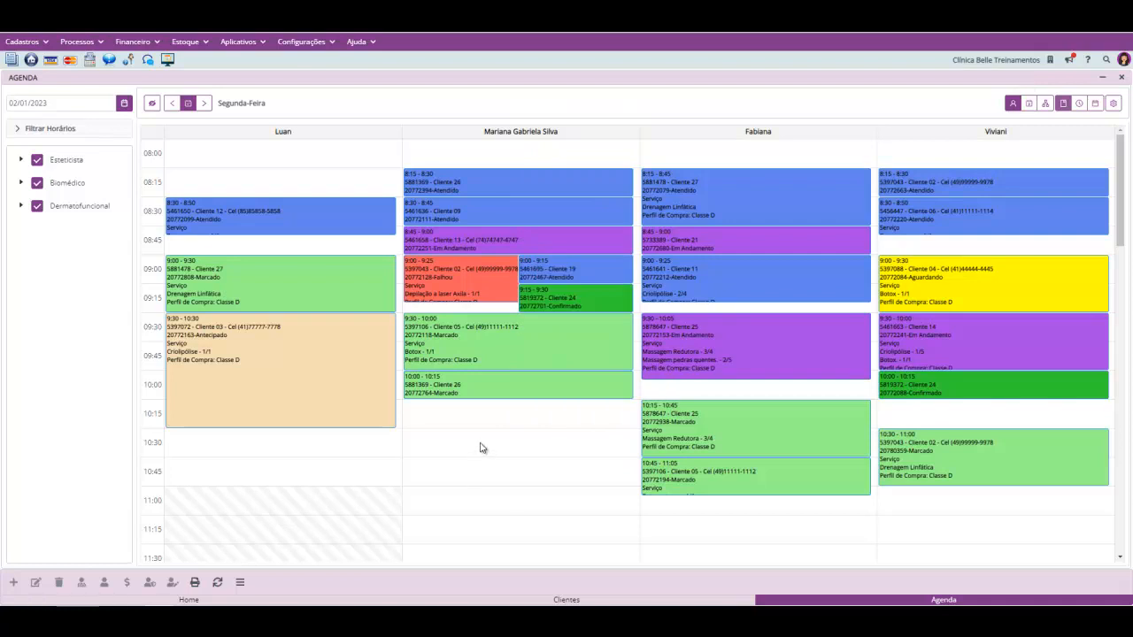
mouse_move(256, 294)
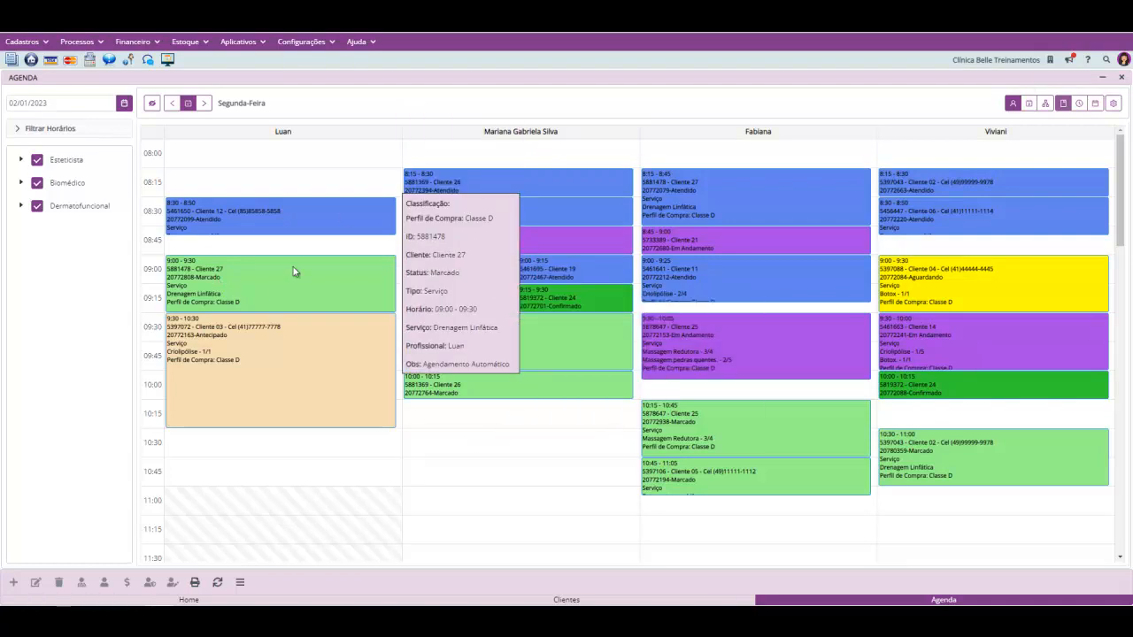
Show the agenda for 03/01/2023 and return to 02/01/2023.
click(123, 103)
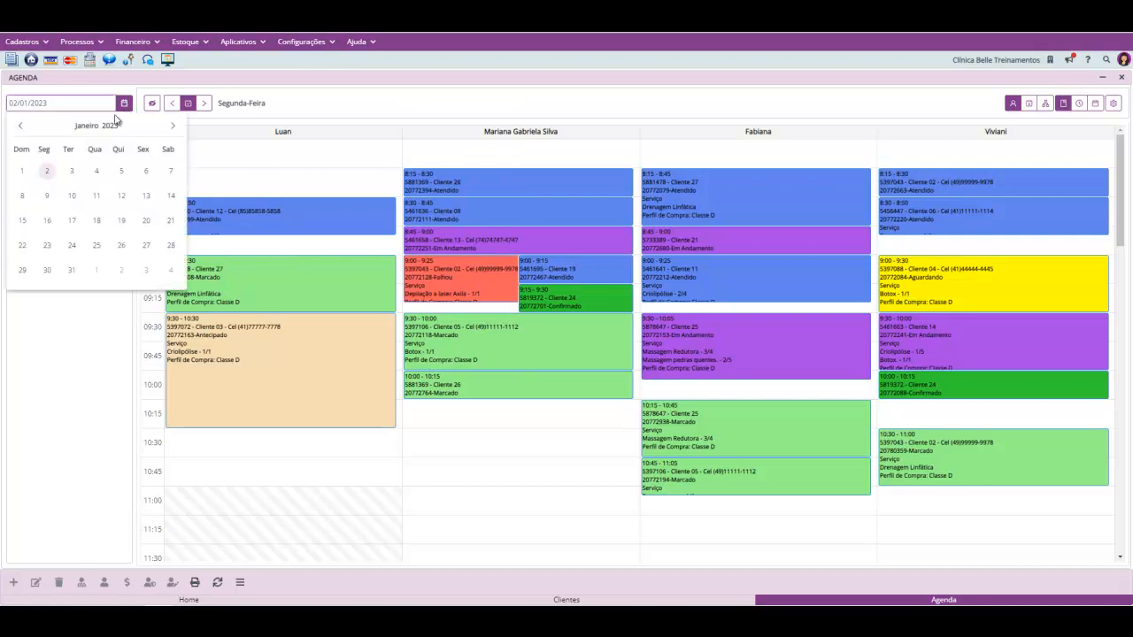
click(71, 173)
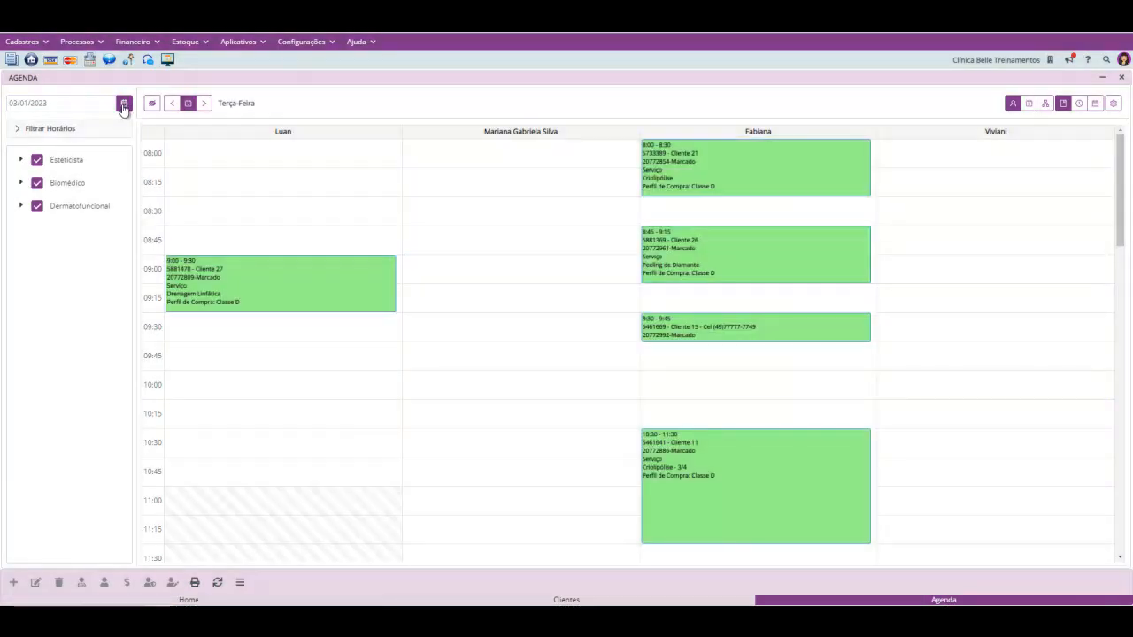
click(123, 104)
click(46, 173)
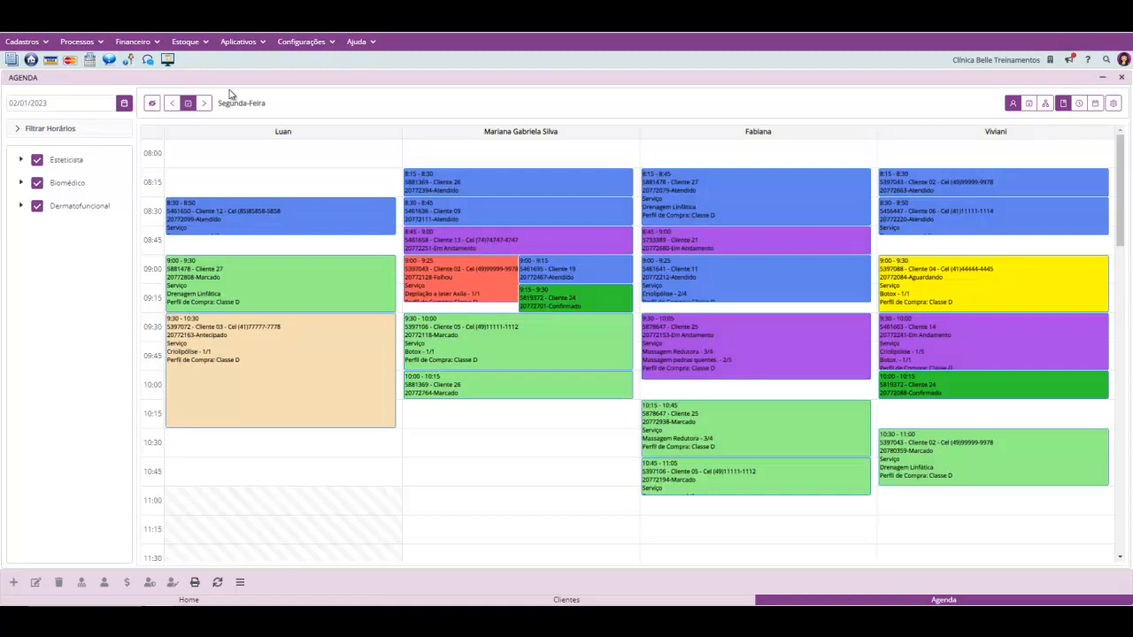
Hide the agenda's calendar and filter area to widen the schedule, preview an appointment, and show the area again.
click(152, 105)
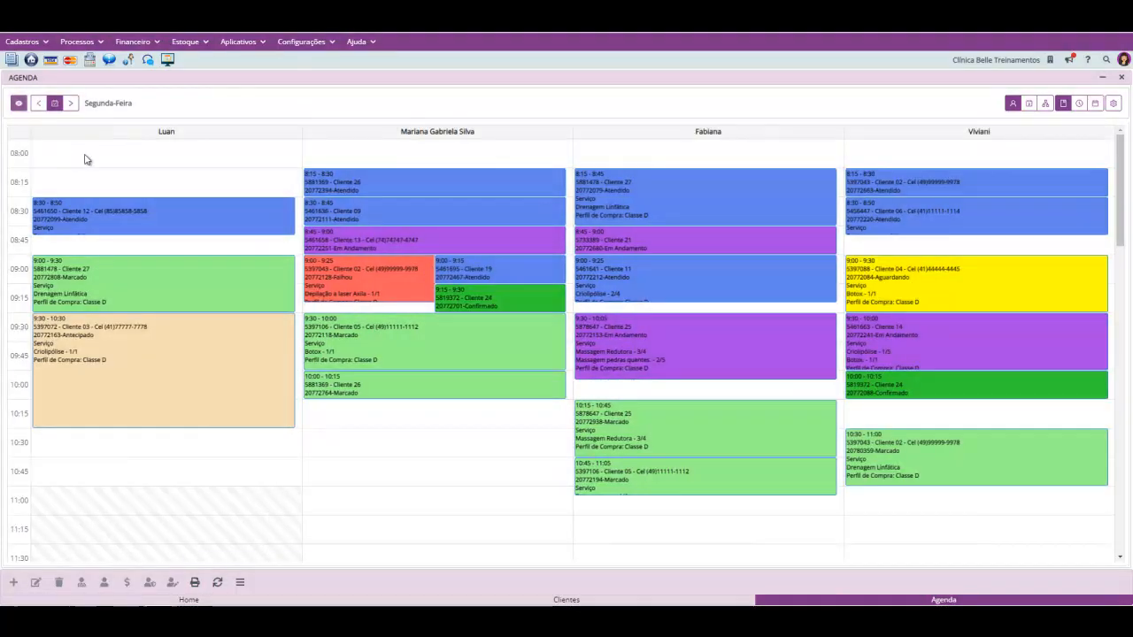
mouse_move(639, 341)
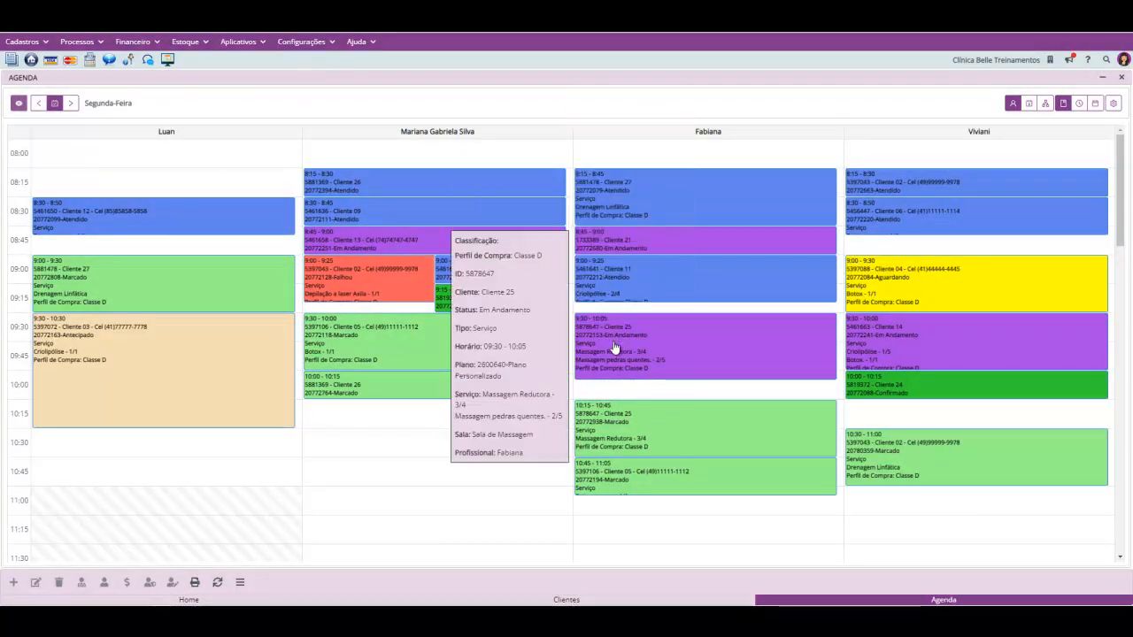
click(19, 102)
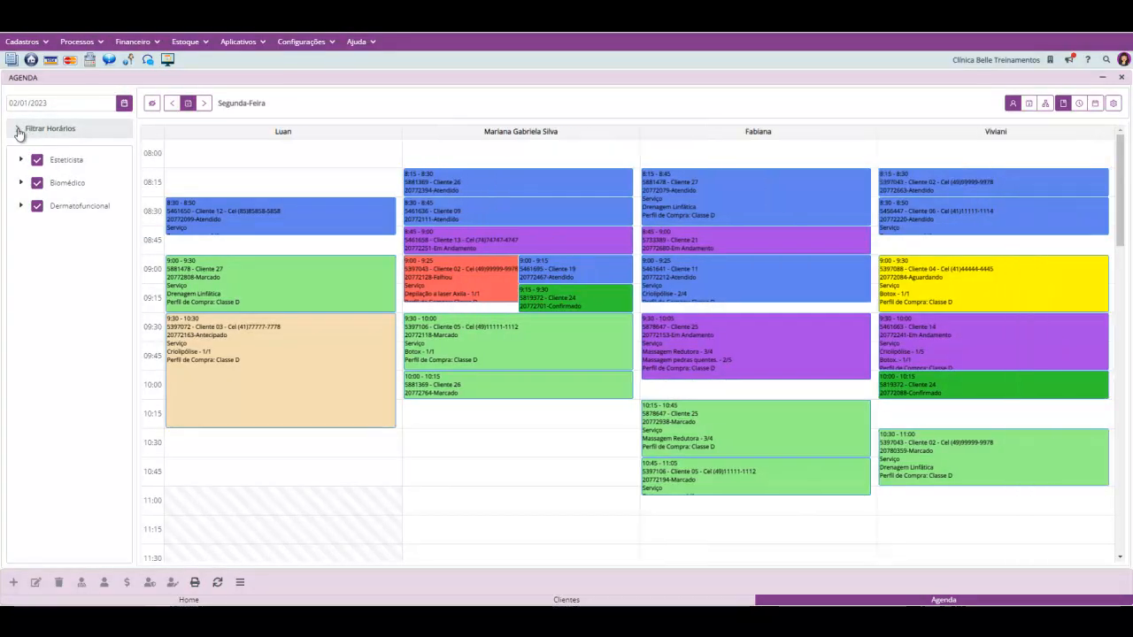
Filter the agenda to times from 09:00 to 10:00 and clear the time filter again.
click(19, 130)
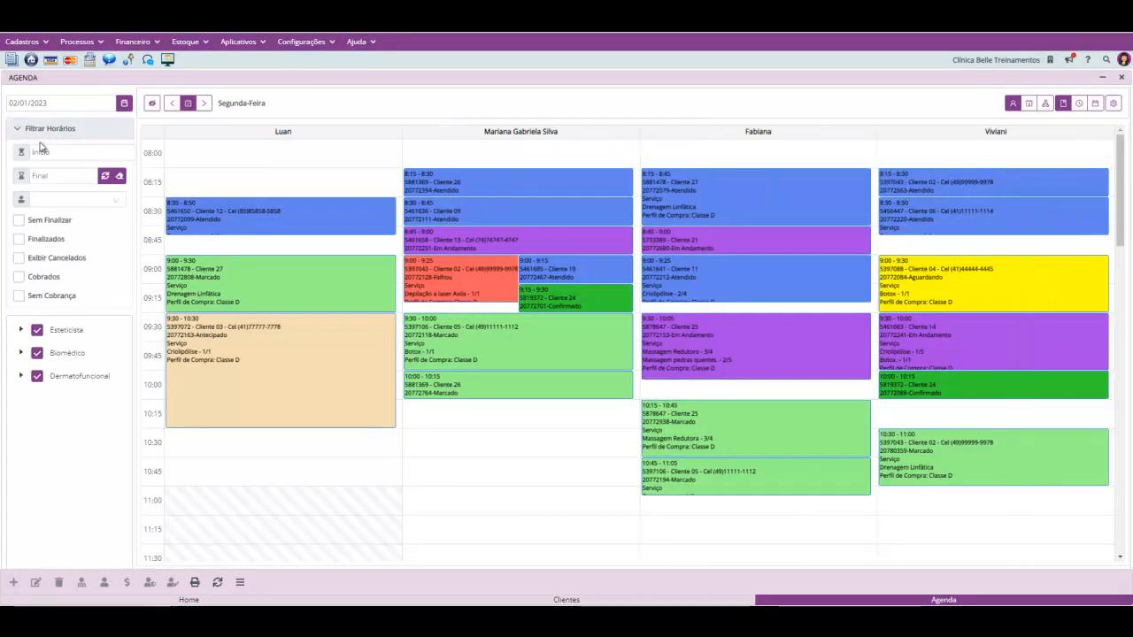
click(56, 153)
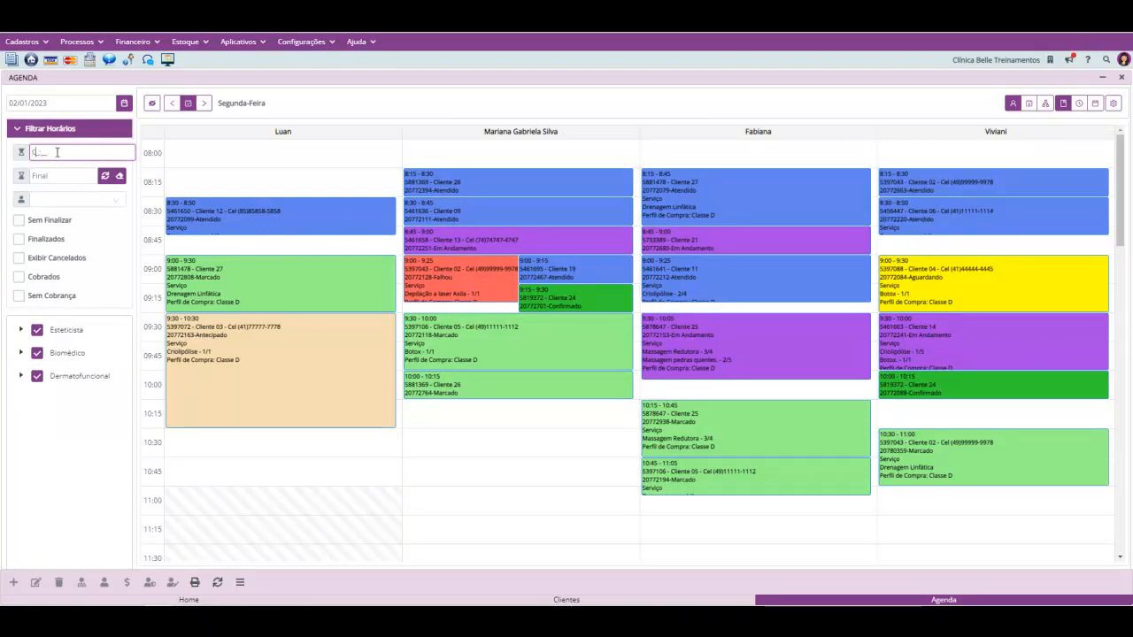
text(09:00)
click(70, 172)
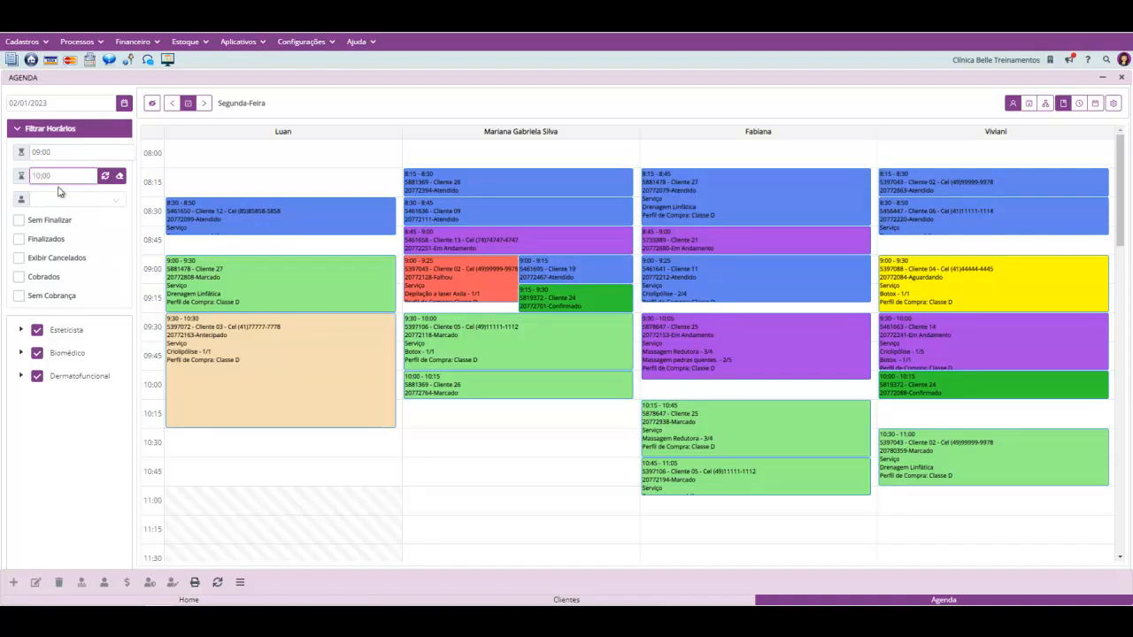
click(105, 176)
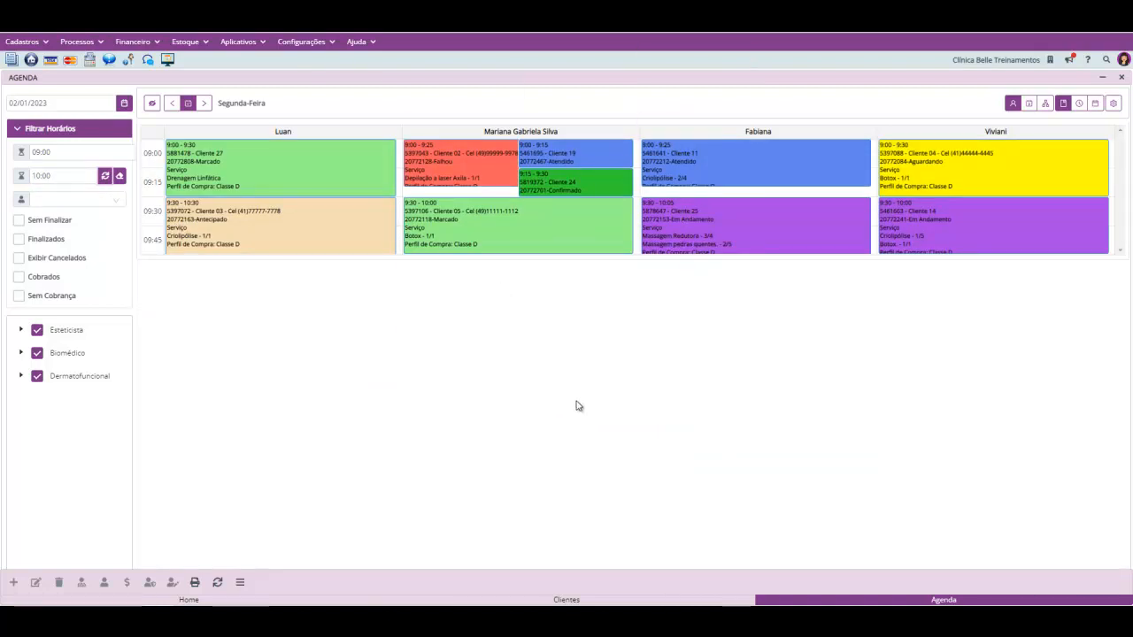
click(120, 178)
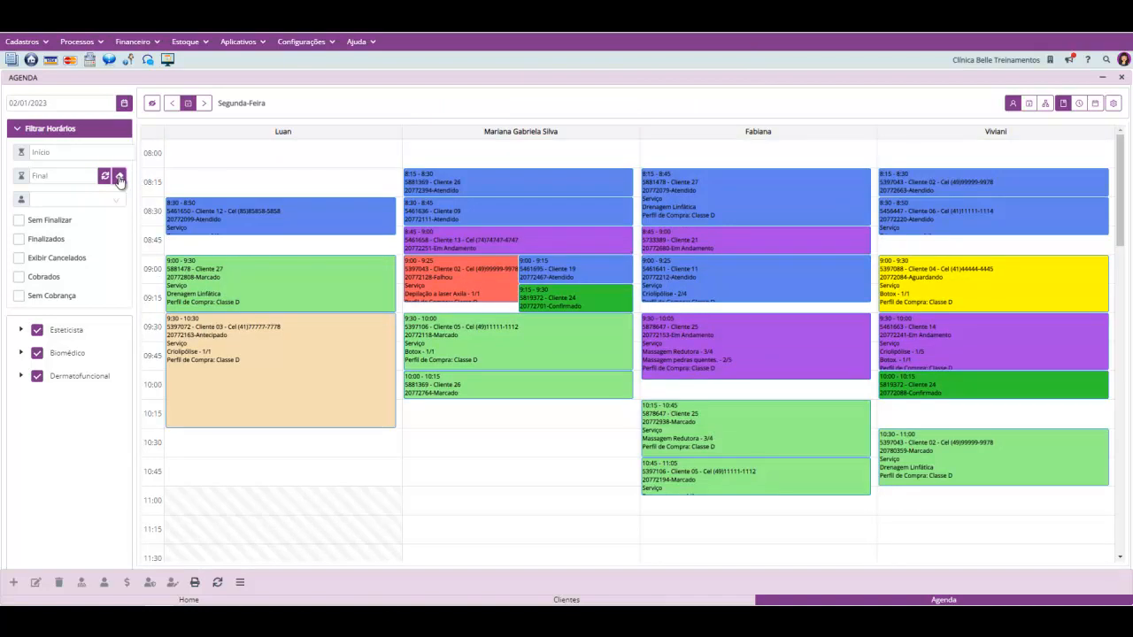
Filter the agenda to the appointments of Cliente 02, preview the 9:00 one, and clear the client filter.
click(96, 199)
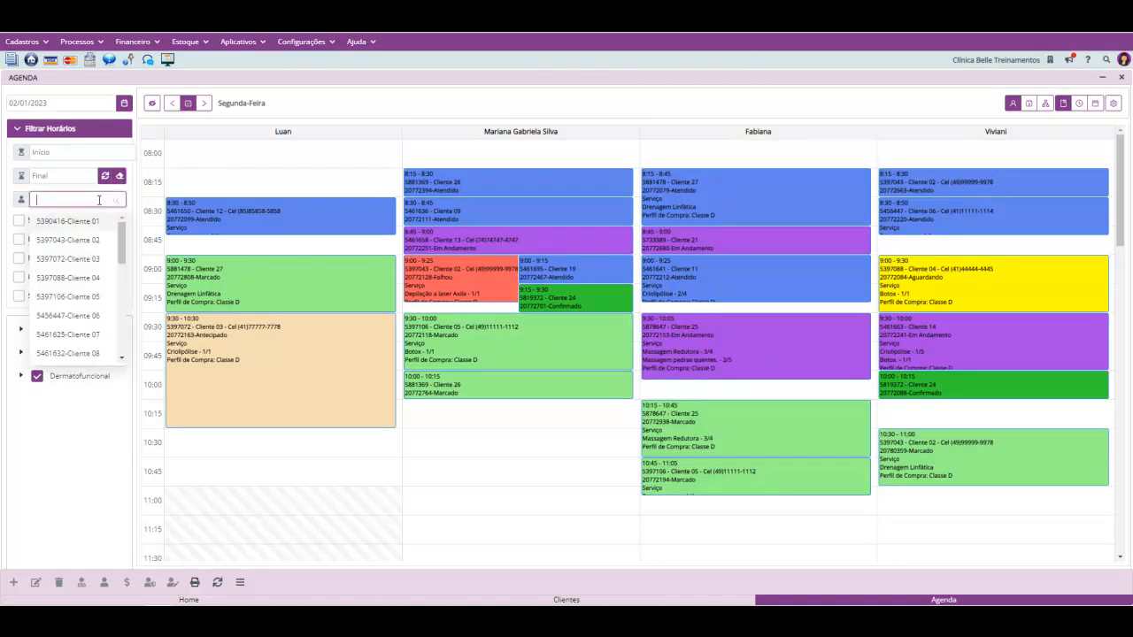
click(98, 245)
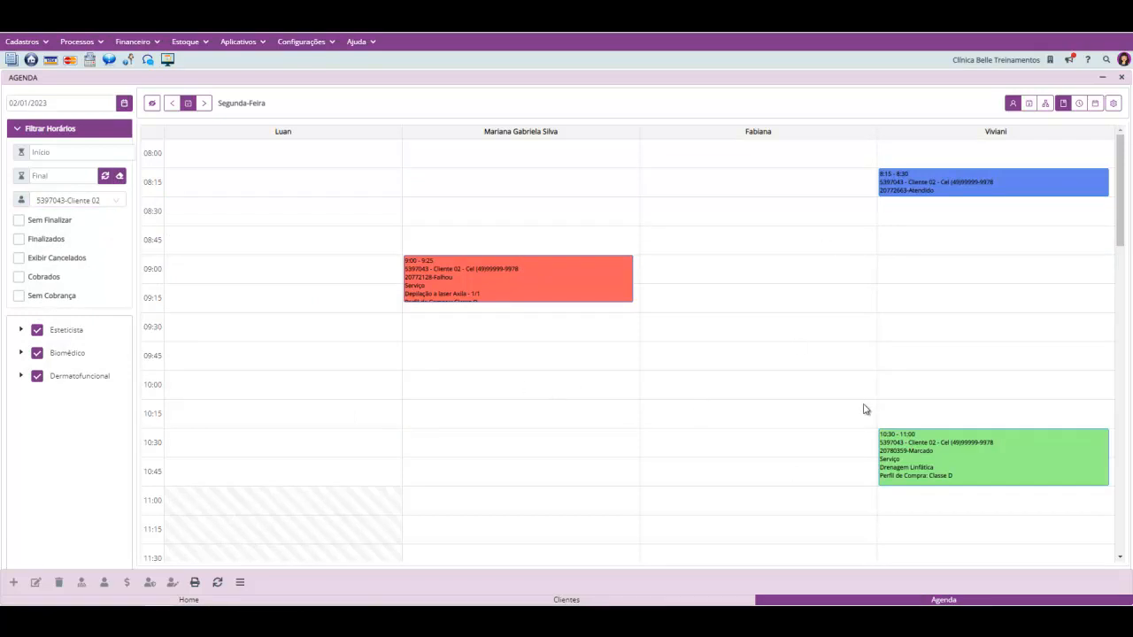
mouse_move(461, 286)
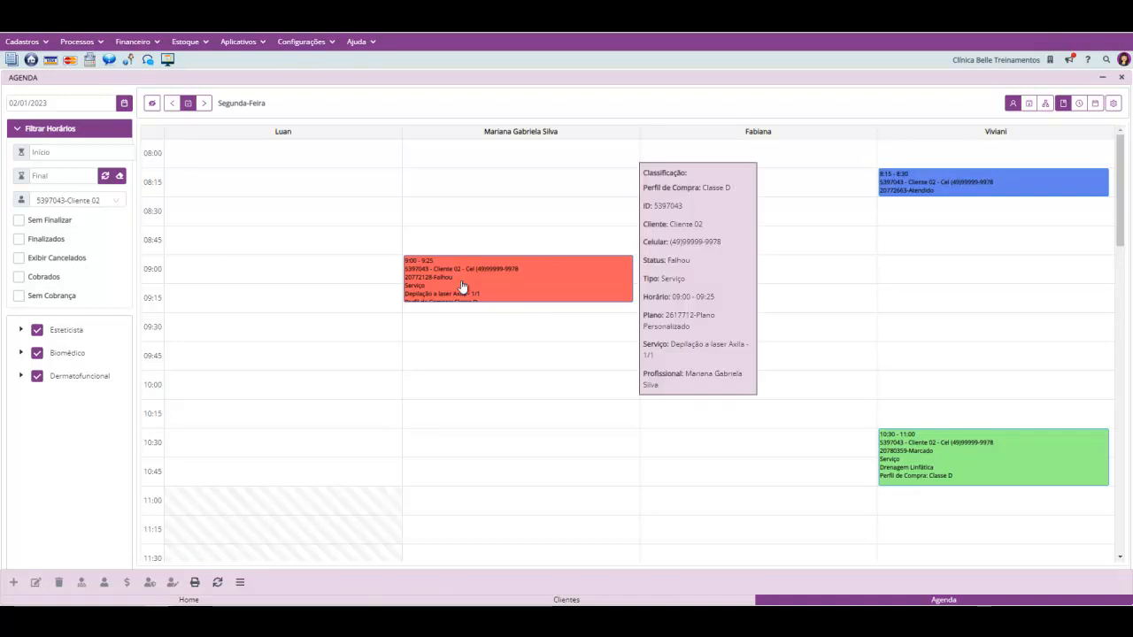
click(117, 200)
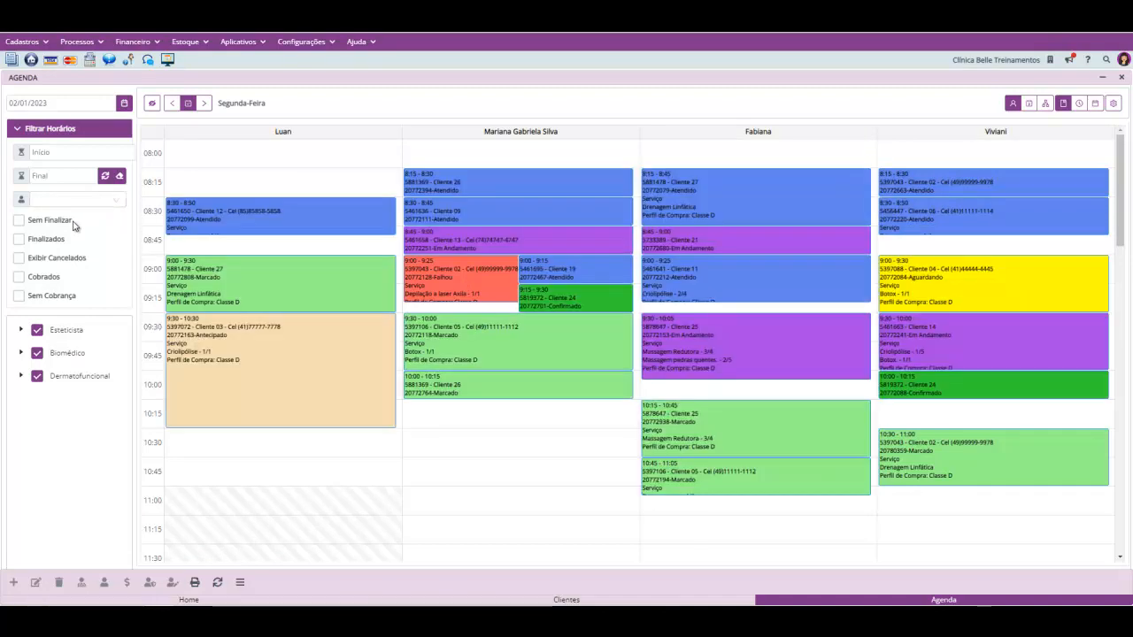
Filter the agenda by Sem Finalizar and by Finalizados in turn, removing each filter again.
click(19, 221)
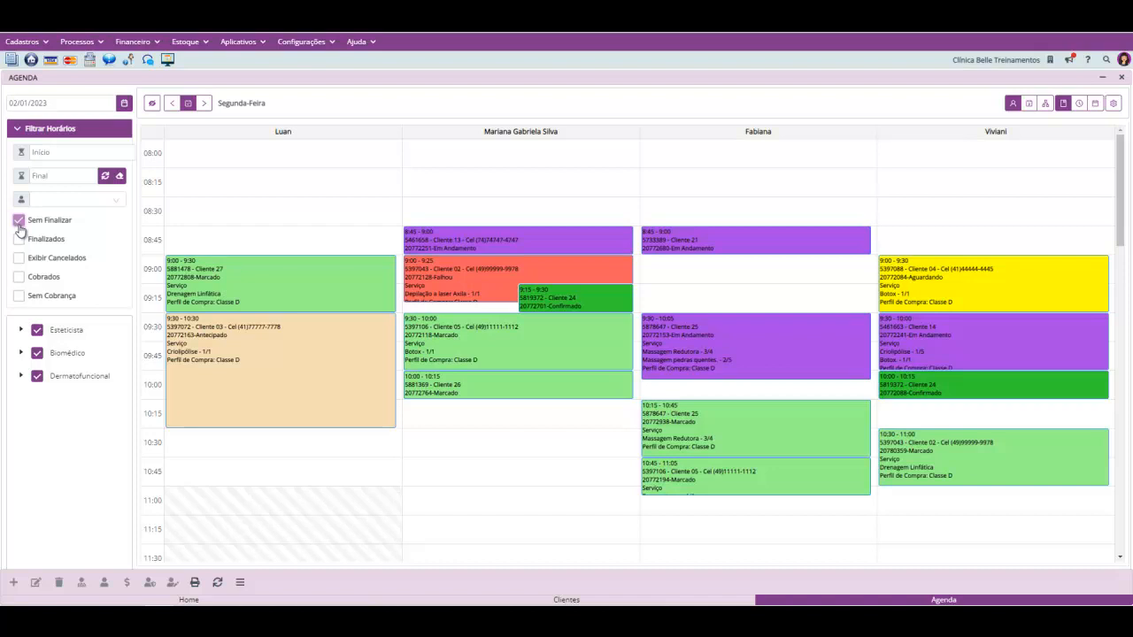
click(18, 221)
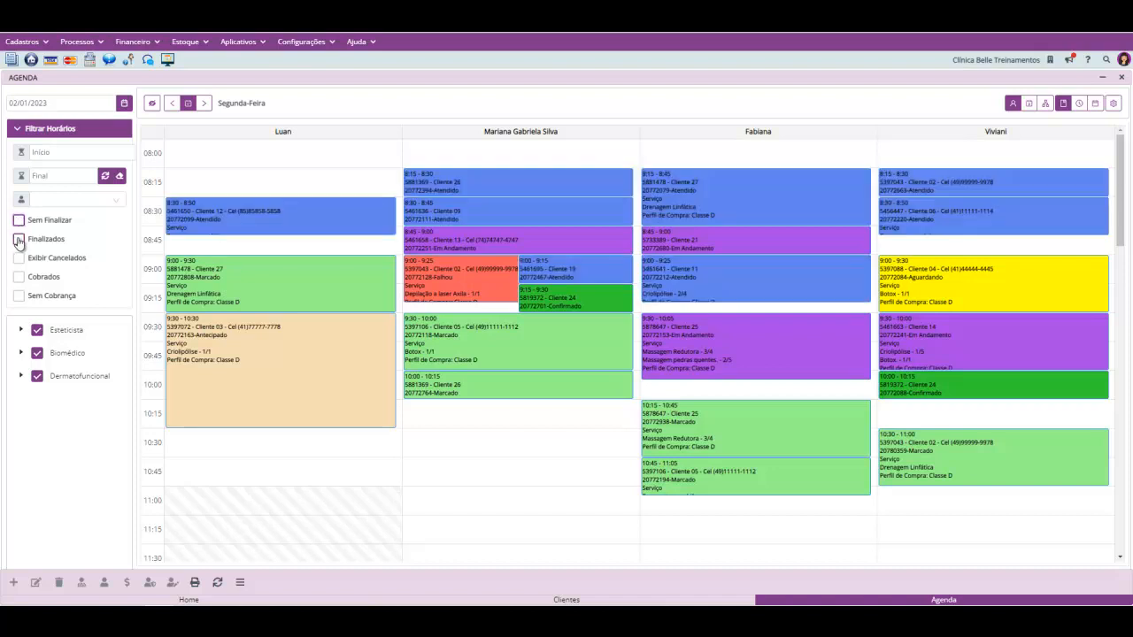
click(19, 239)
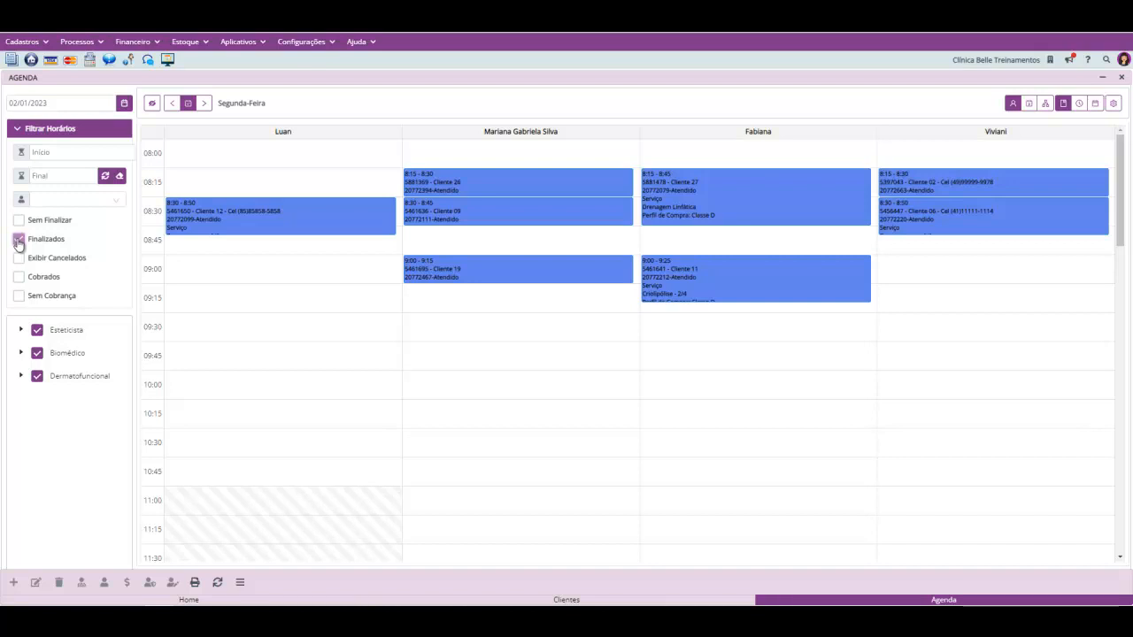
click(19, 240)
Include cancelled appointments in the agenda, preview the first professional's cancelled 9:00 appointment, and exclude them again.
click(19, 259)
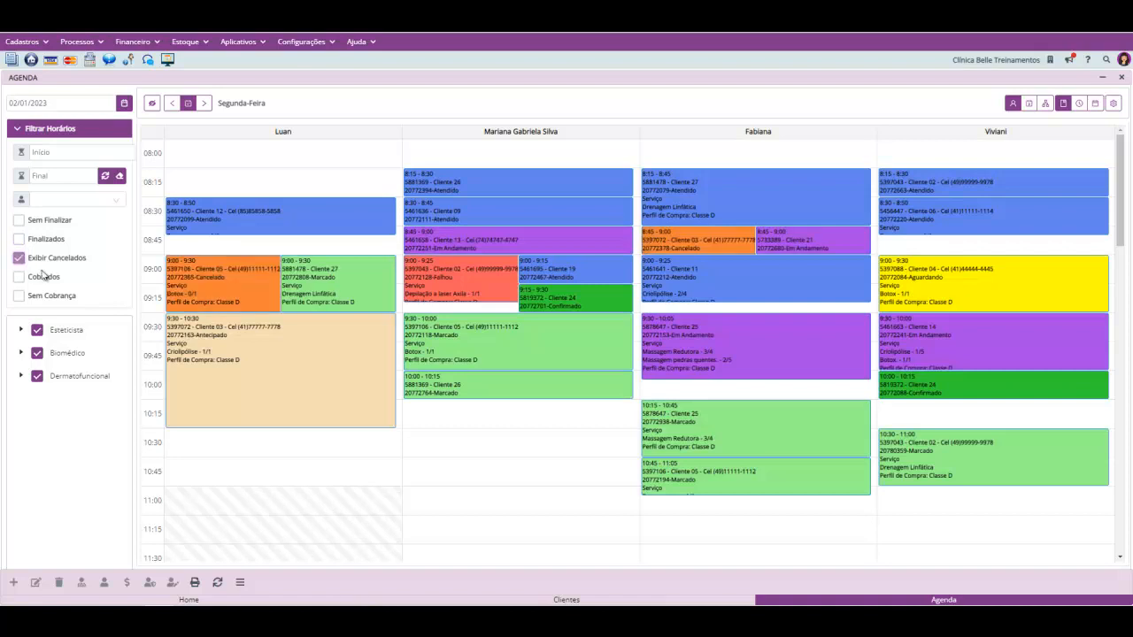
mouse_move(223, 293)
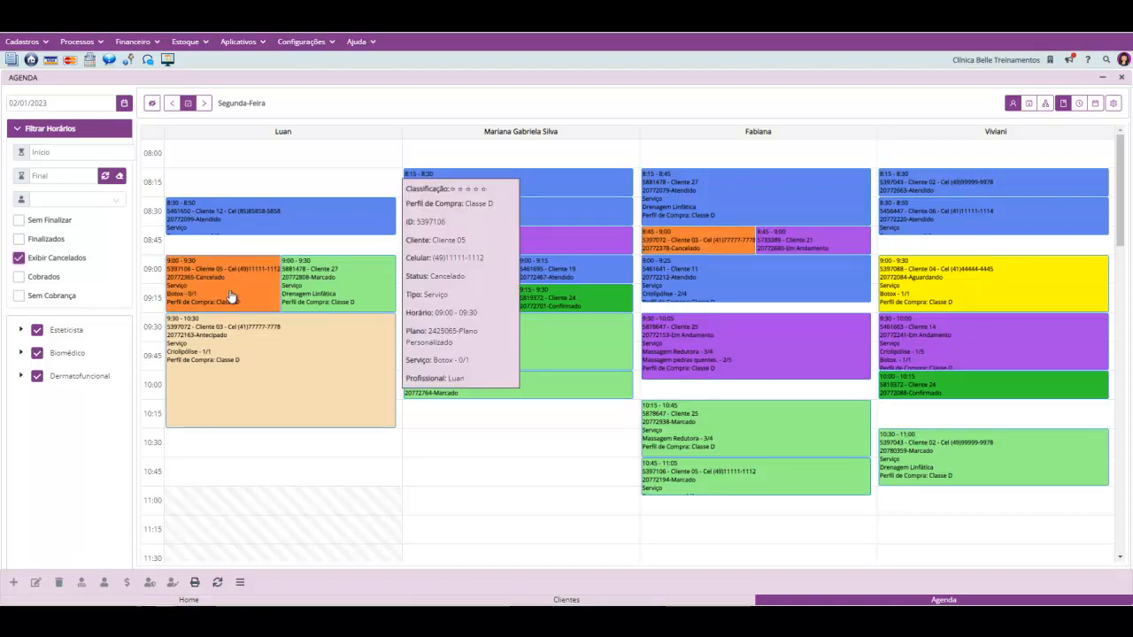
click(16, 260)
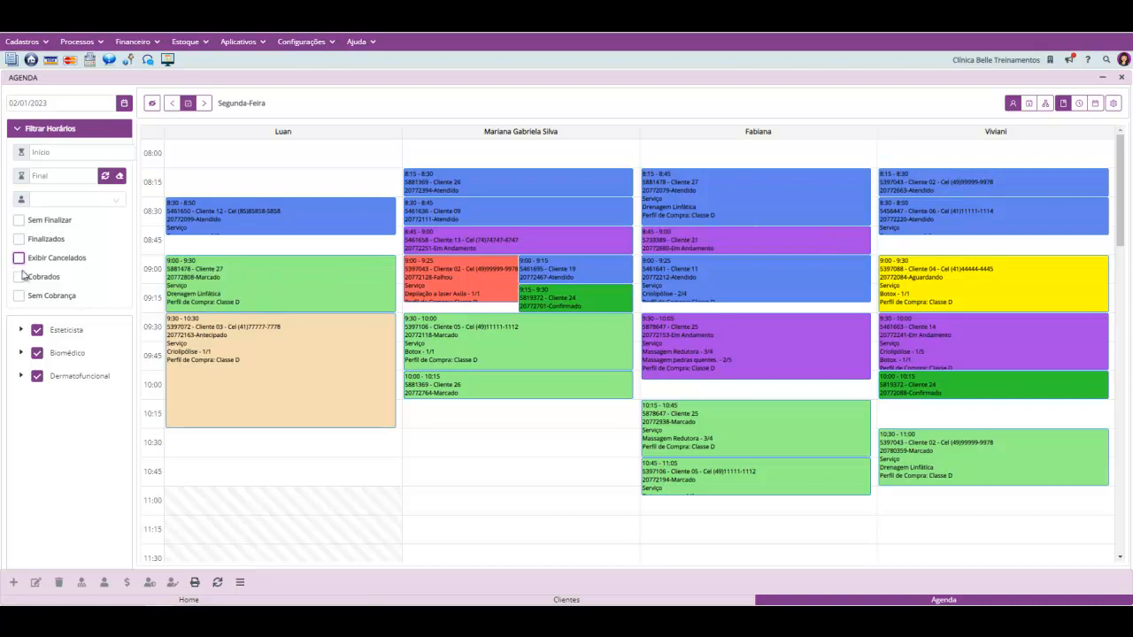
Filter the agenda by Cobrados and by Sem Cobrança in turn, removing each filter again.
click(19, 280)
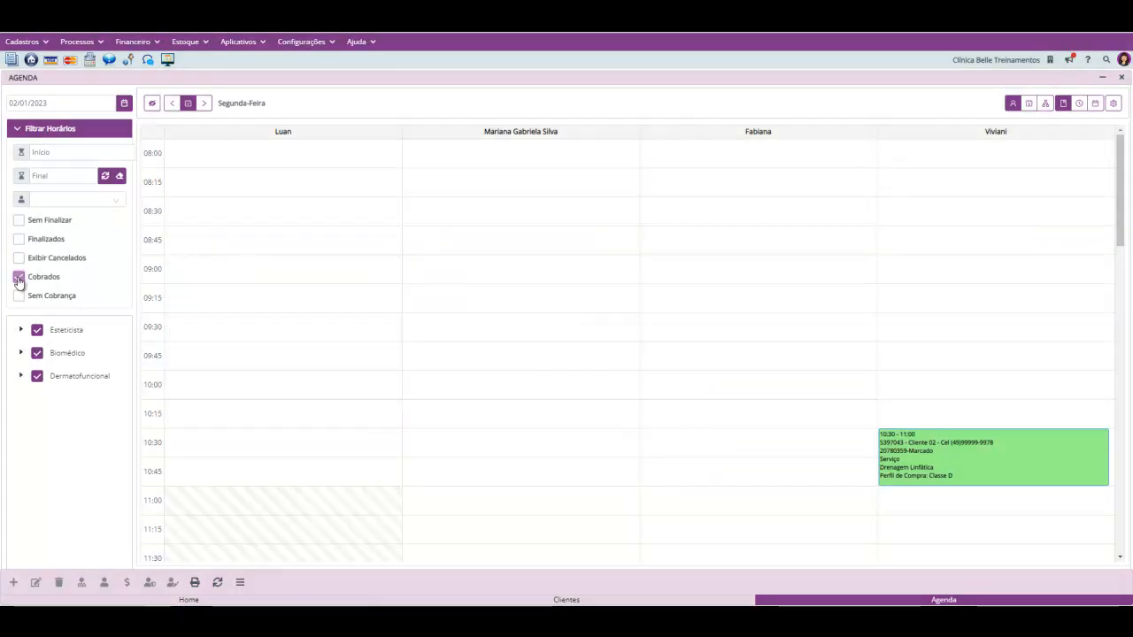
click(19, 278)
click(16, 299)
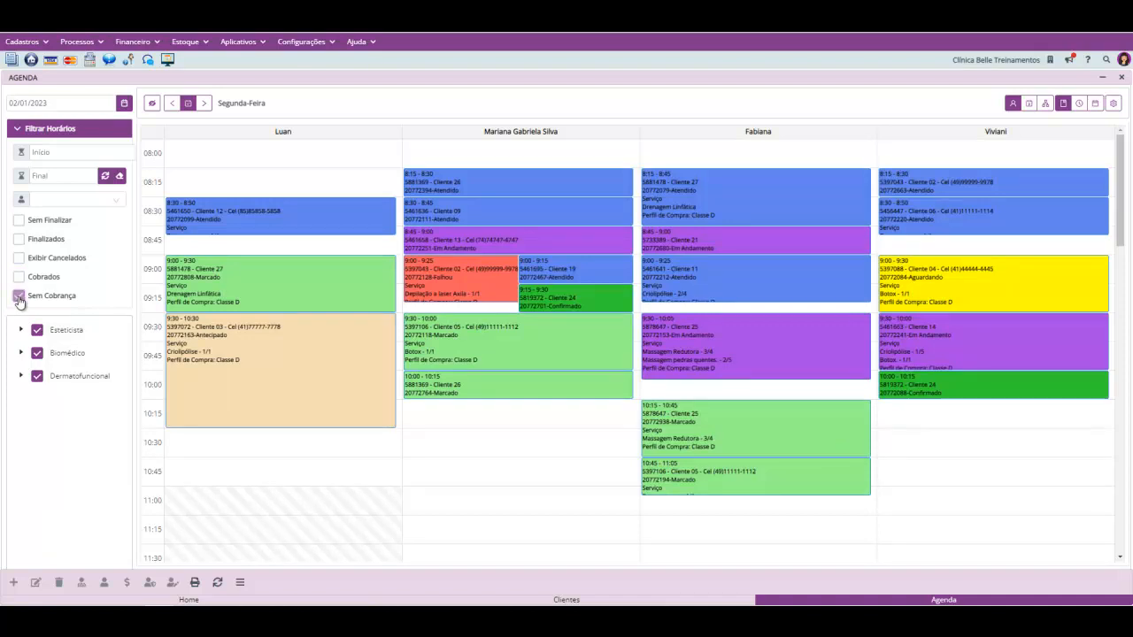
click(17, 300)
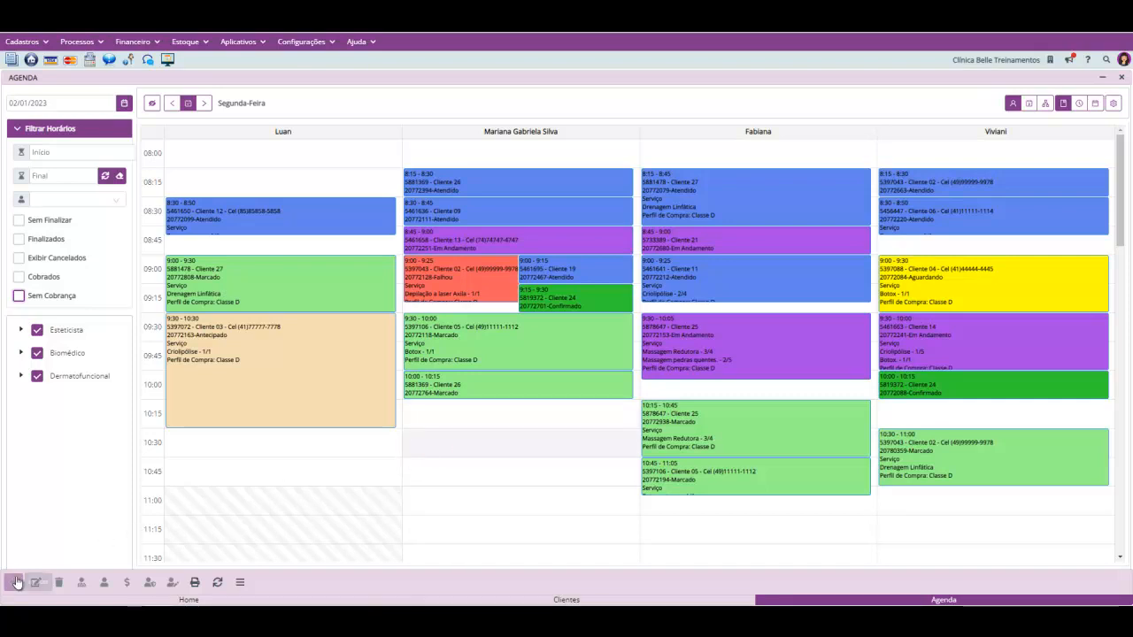
Start a new appointment in the second professional's free 10:30 slot.
right_click(492, 447)
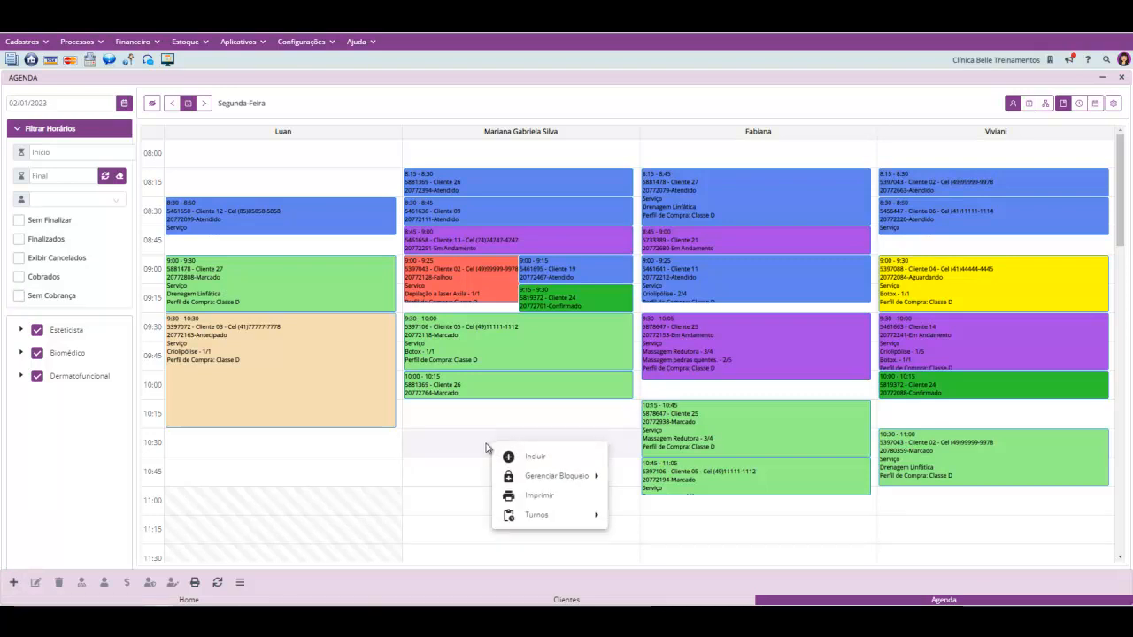
click(513, 460)
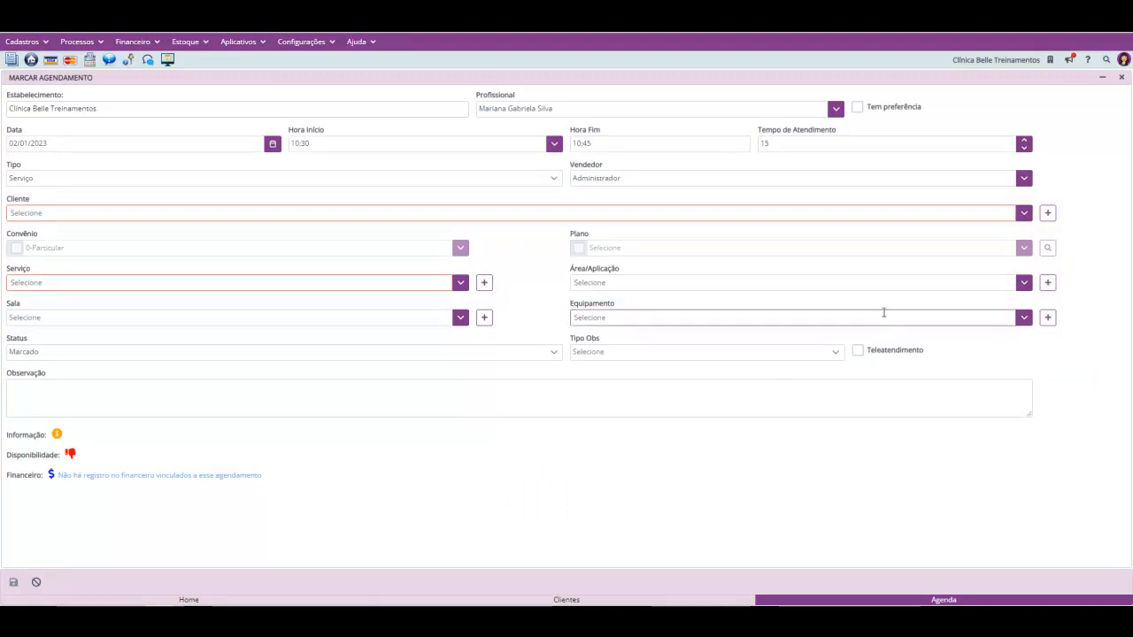
View the appointment's client list, open the blank new-client registration form, and close it without saving.
click(1024, 213)
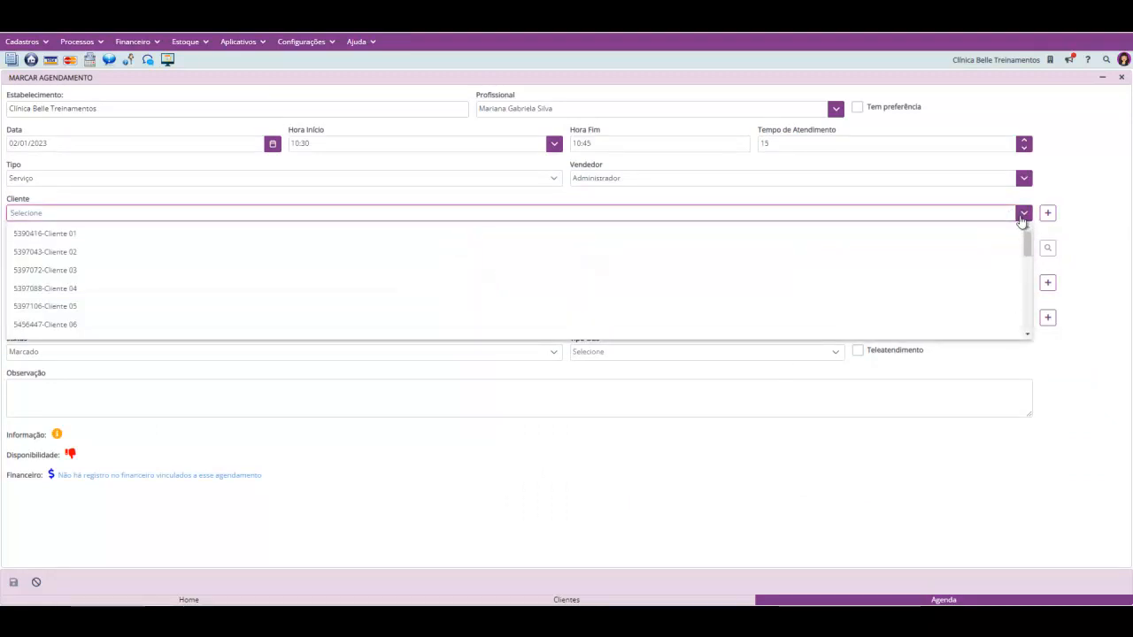
click(940, 236)
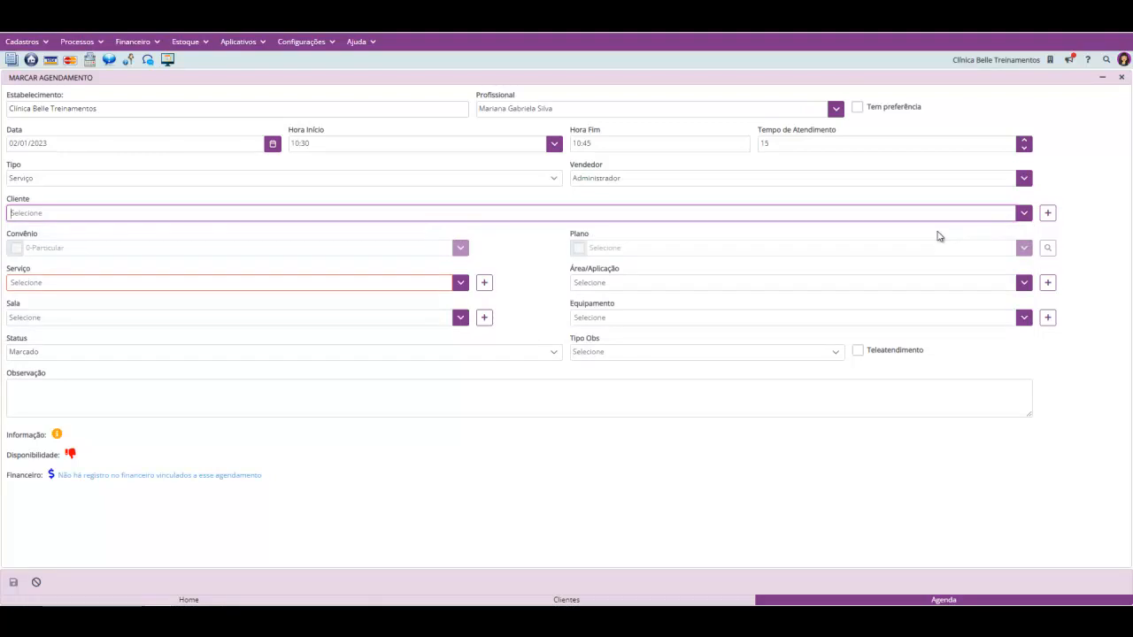
click(1049, 218)
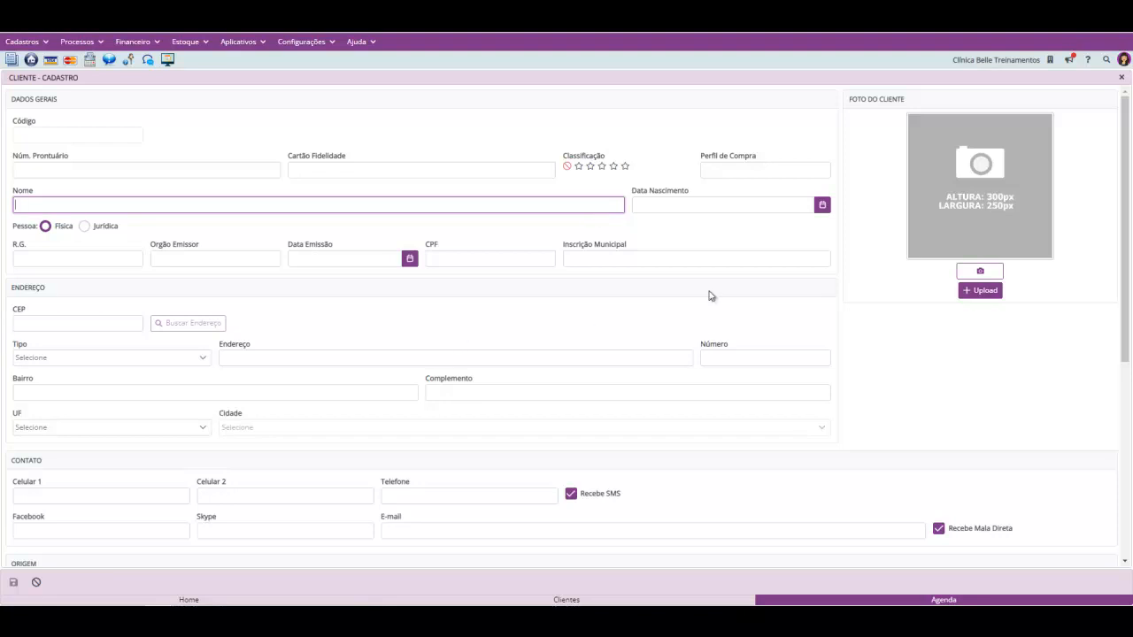
click(1121, 77)
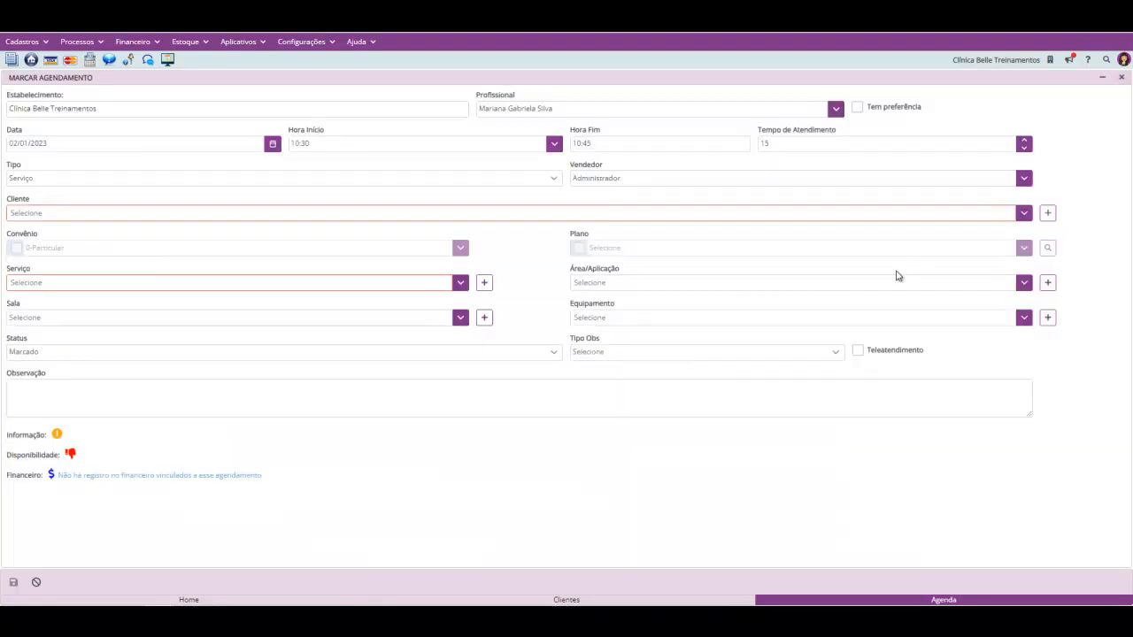
Find Cliente 40 by entering 40 and assign that client to the appointment.
click(1027, 218)
scroll(885, 281, down, 5)
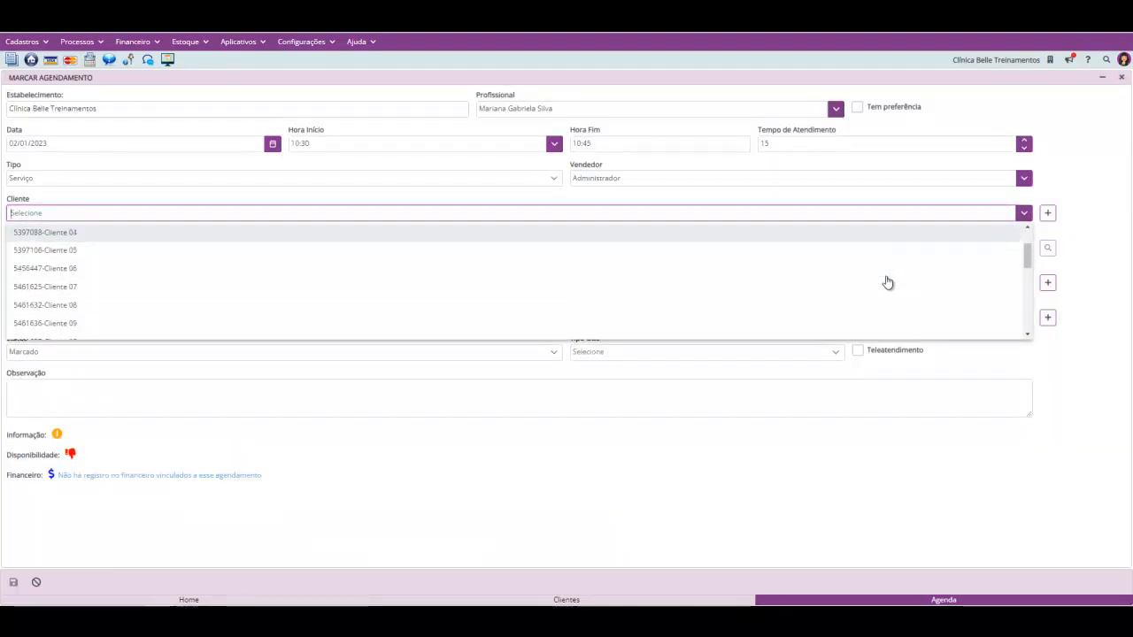
scroll(883, 283, down, 2)
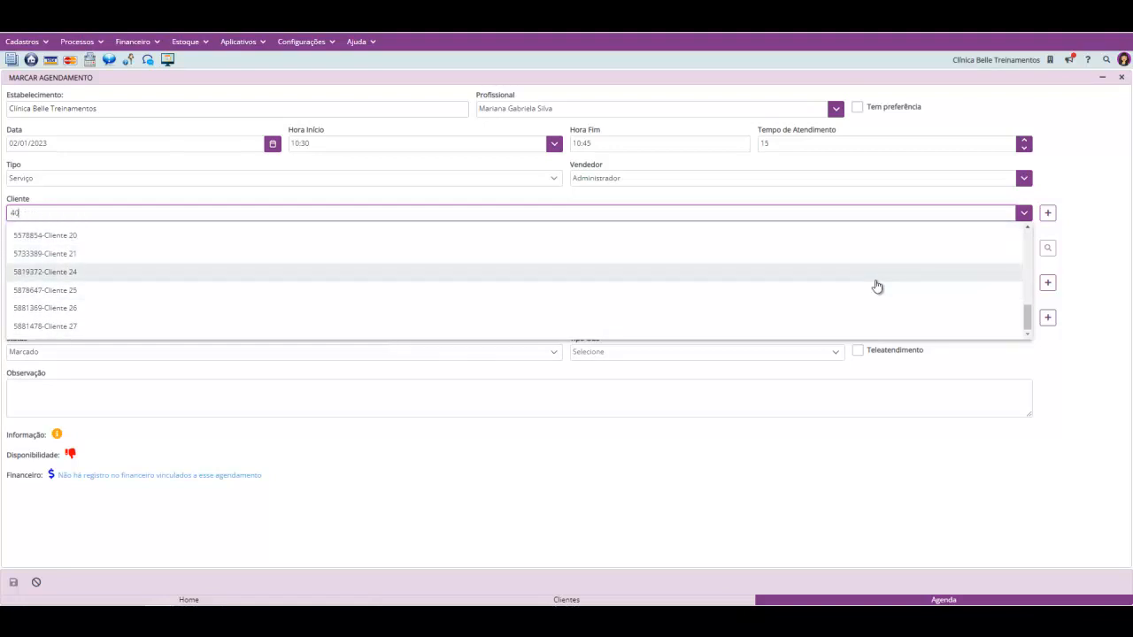
text(40)
click(868, 235)
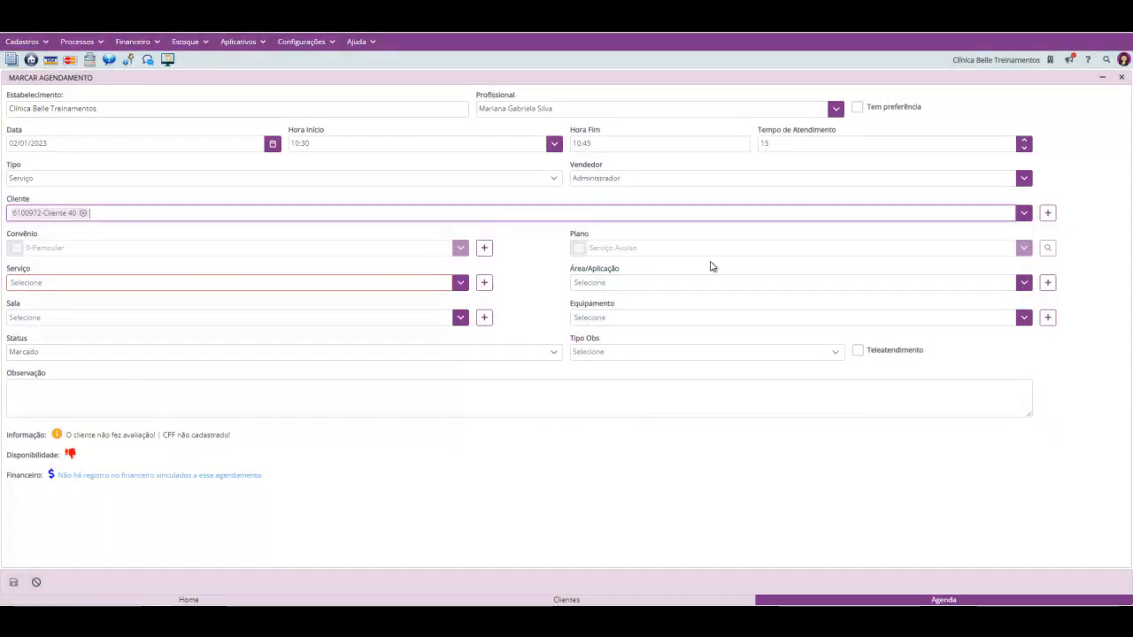
Check the appointment's professional, end time and seller fields, and choose Serviço as its type.
click(835, 109)
click(950, 115)
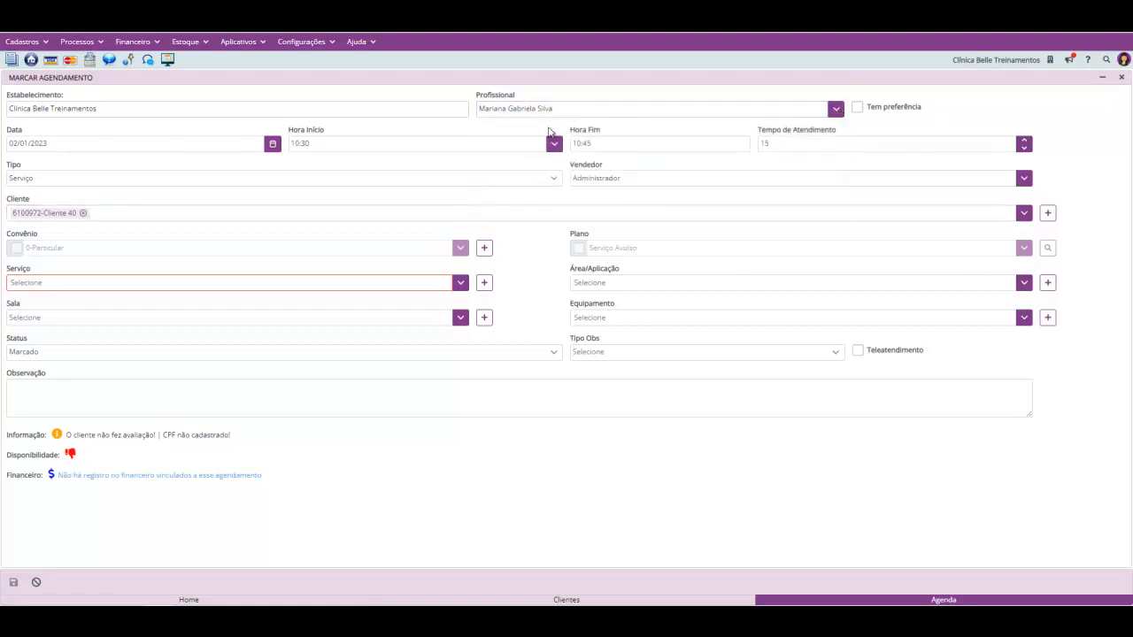
click(607, 144)
click(592, 180)
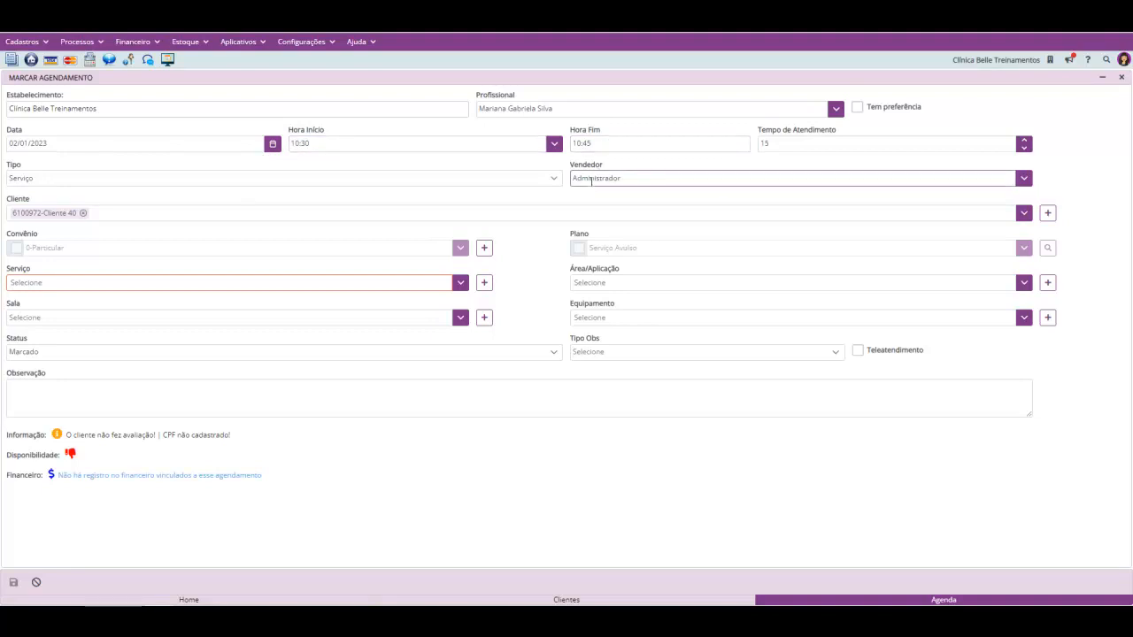
click(494, 182)
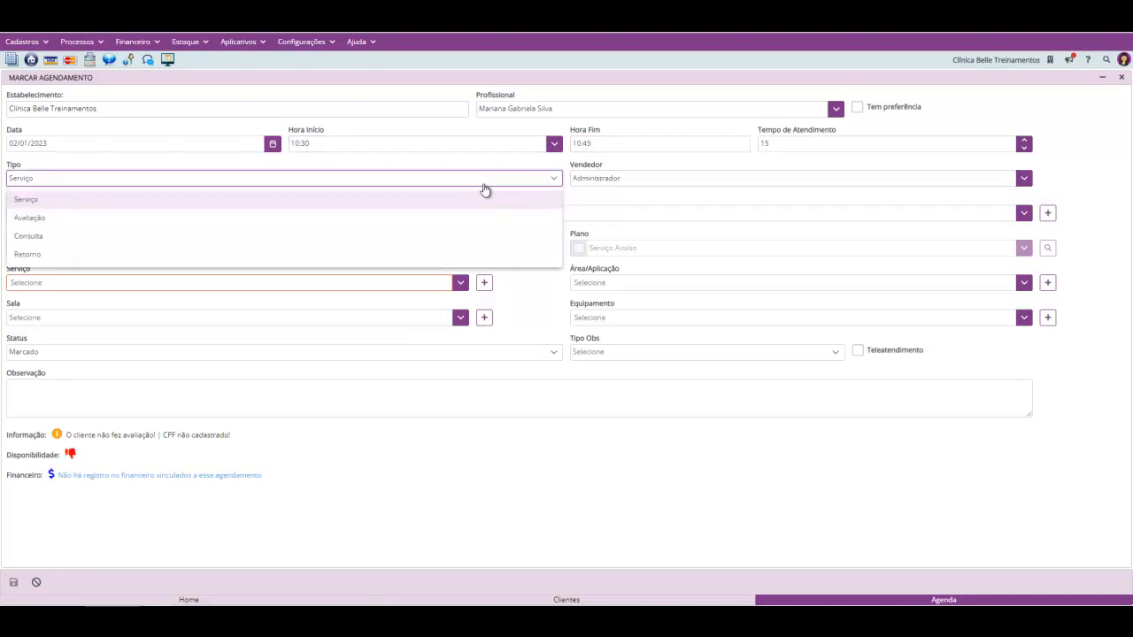
click(51, 202)
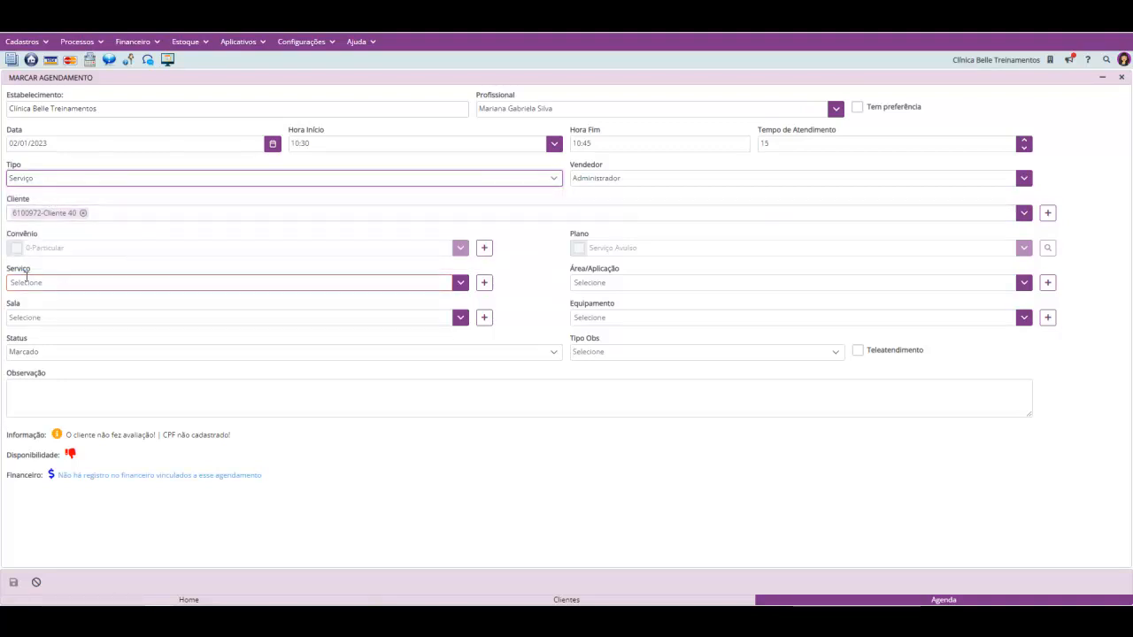
Add the services Drenagem Linfática and Limpeza de pele to the appointment.
click(459, 282)
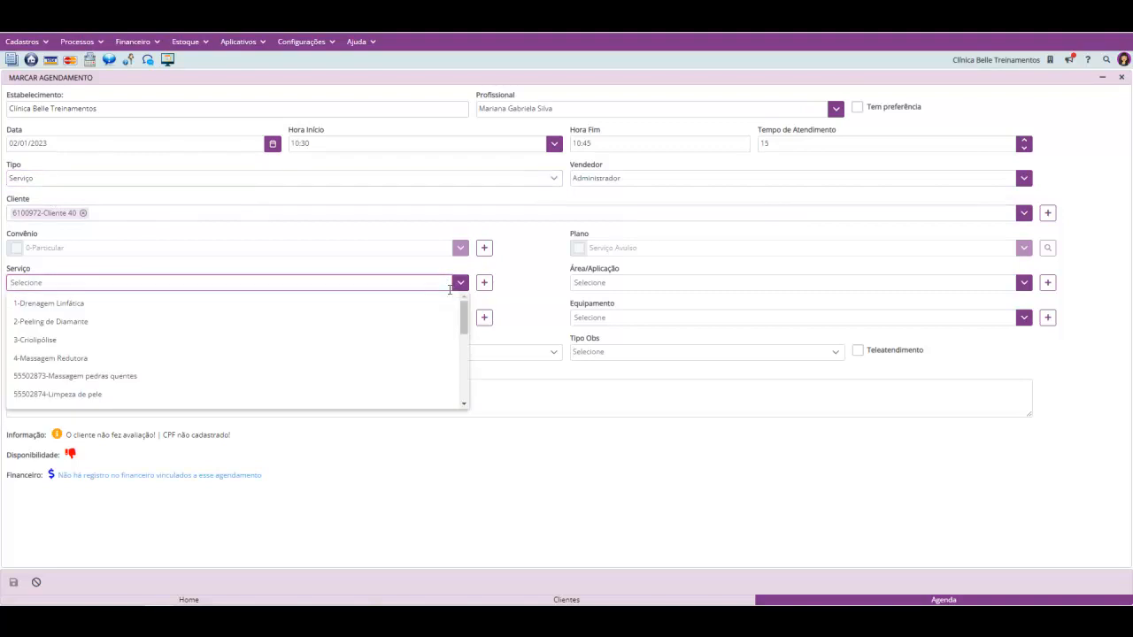
click(429, 304)
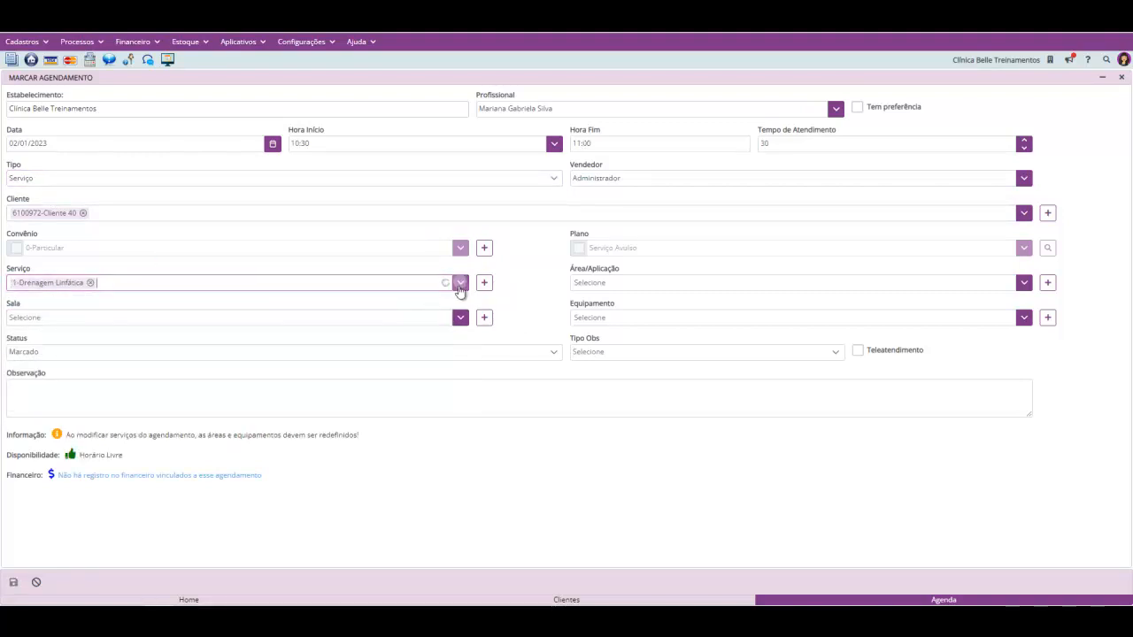
click(459, 283)
scroll(265, 340, down, 1)
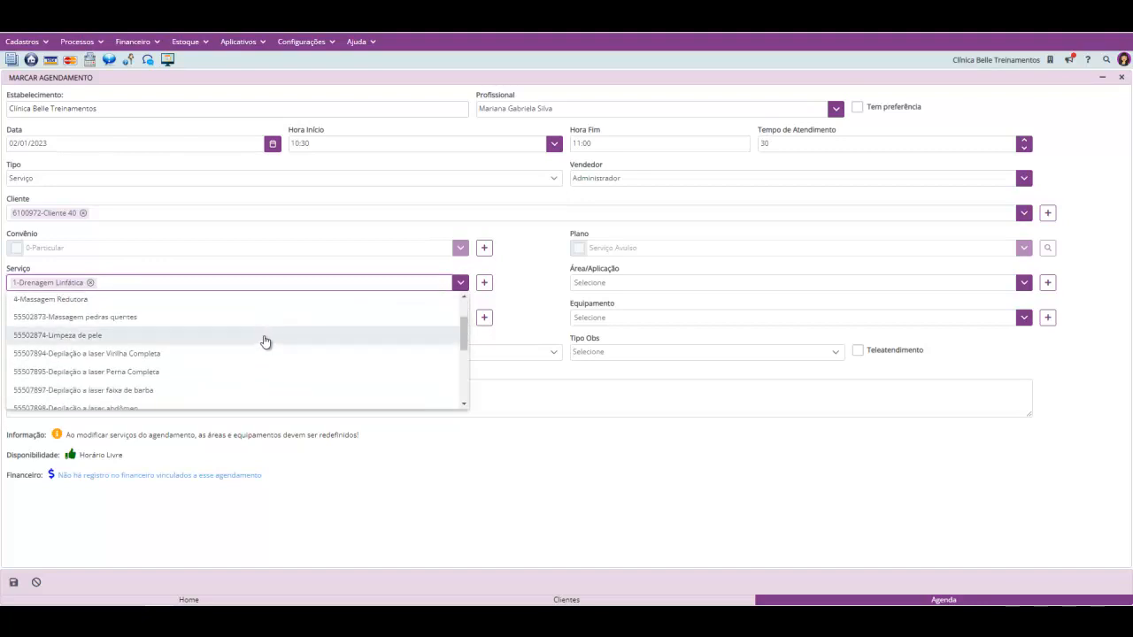
click(266, 336)
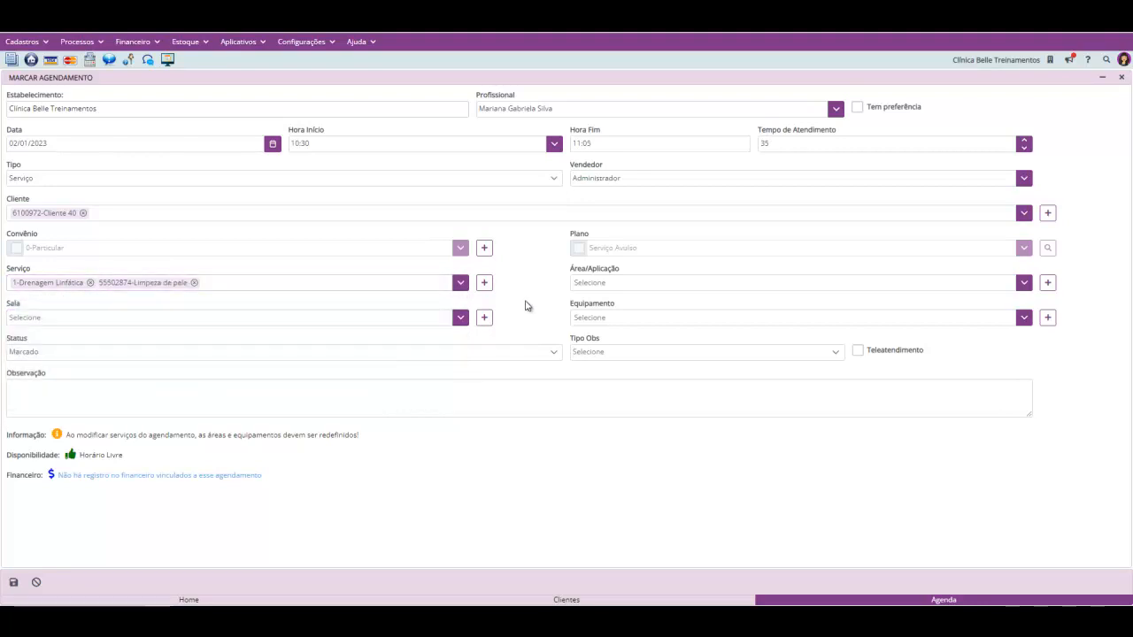
Remove both Limpeza de pele and Drenagem Linfática from the appointment's services.
click(127, 316)
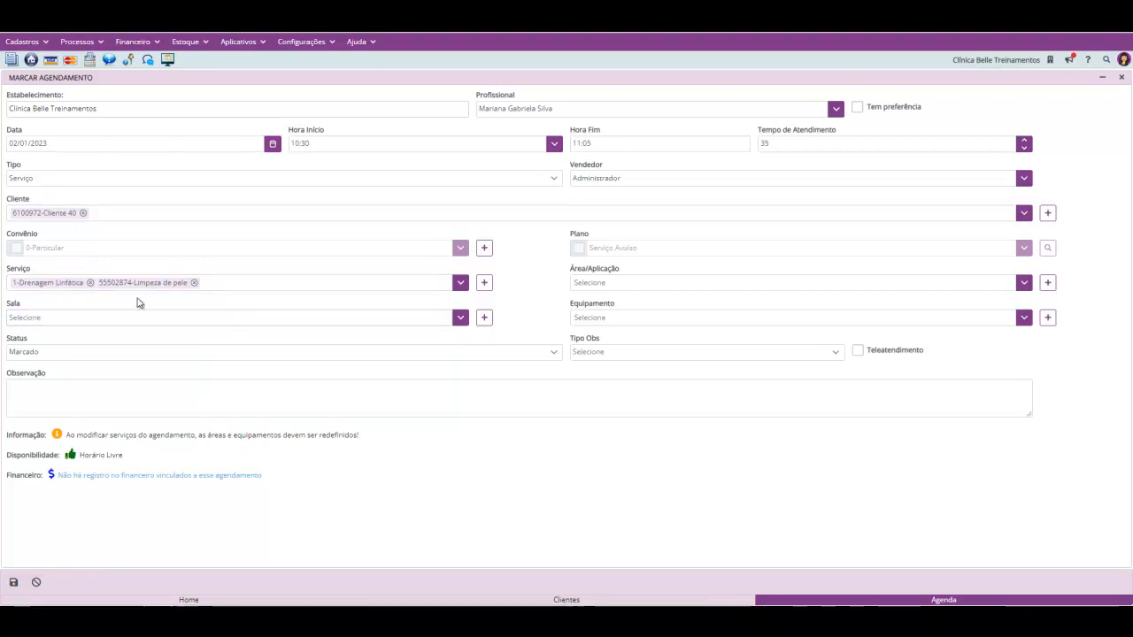
click(194, 283)
click(90, 284)
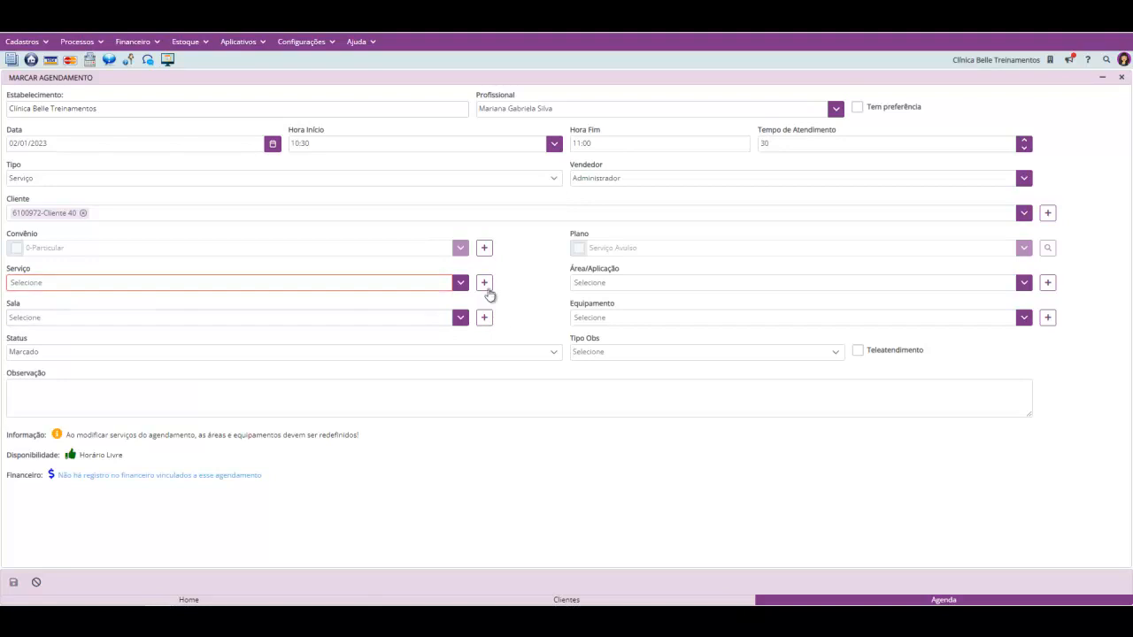
Switch the appointment type to Avaliação and back to Serviço.
click(25, 182)
click(66, 220)
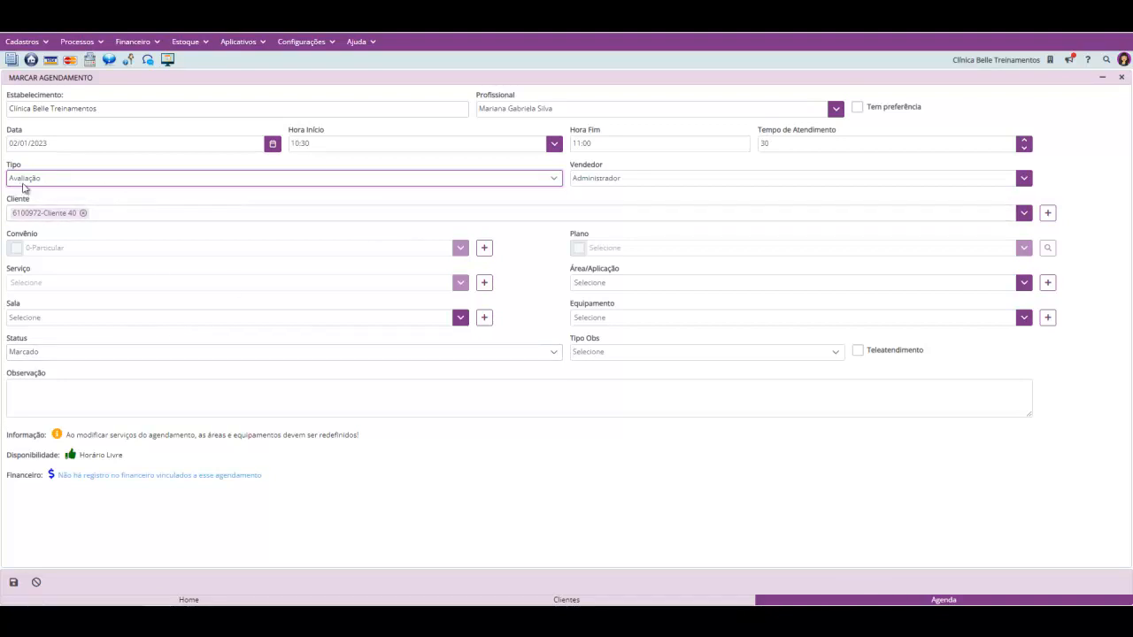
click(104, 182)
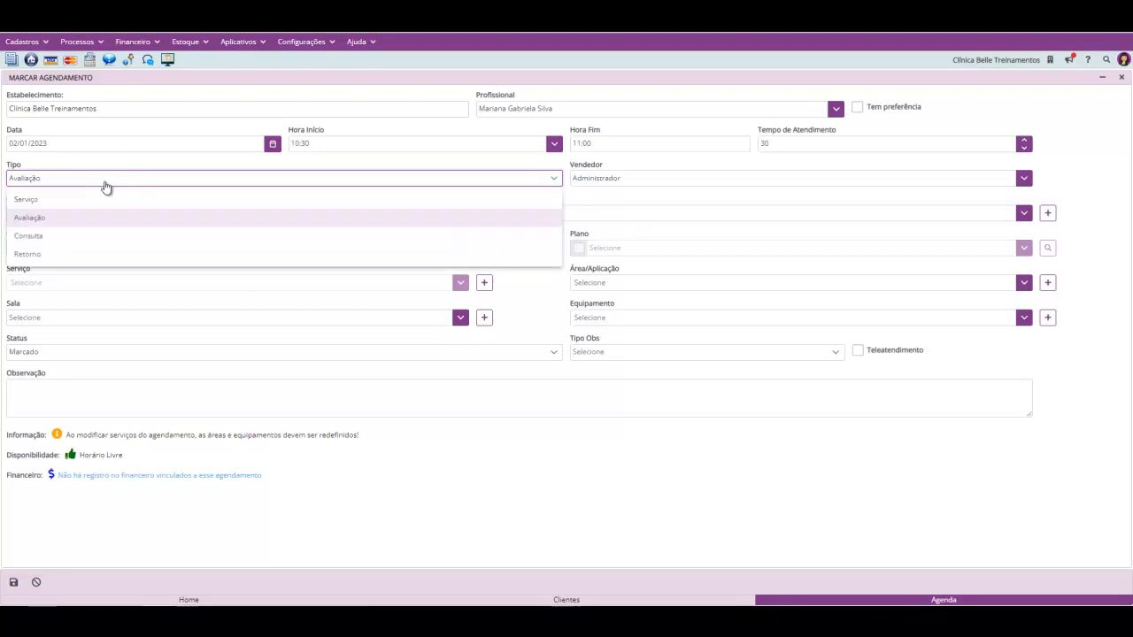
click(117, 200)
Add the services Drenagem Linfática and Massagem Redutora, and assign the room Sala de Procedimento.
click(459, 283)
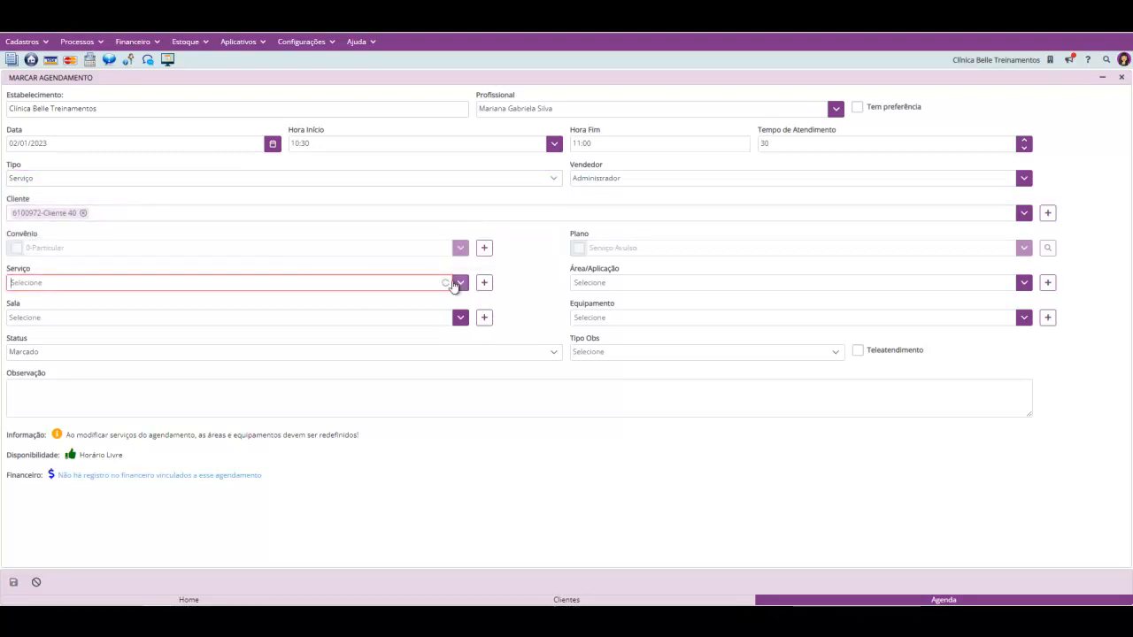
click(351, 307)
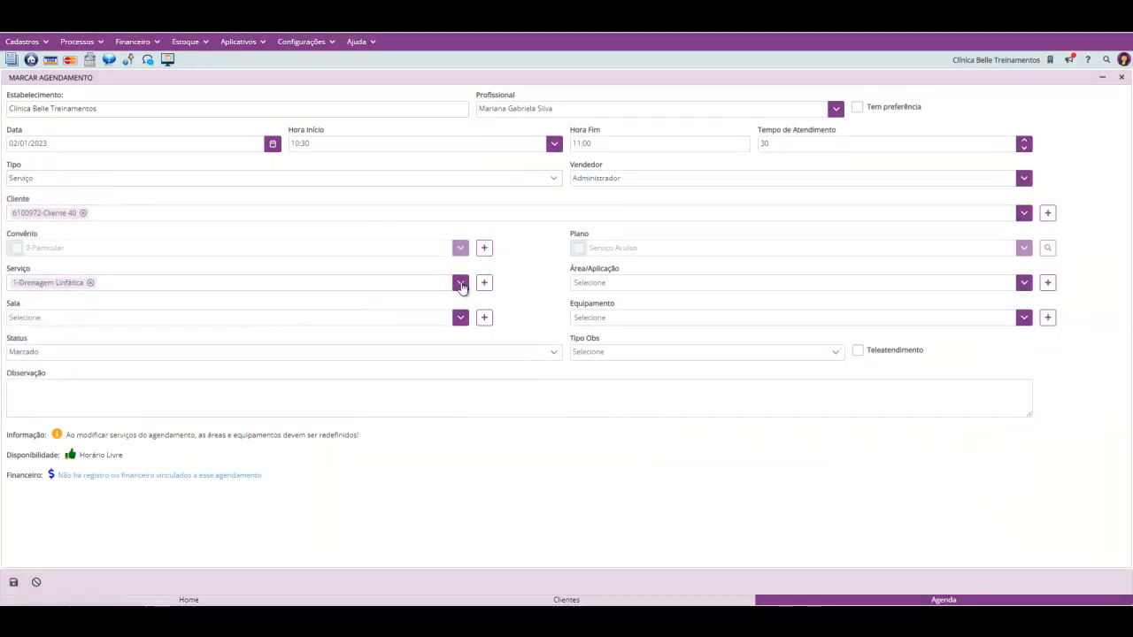
click(460, 283)
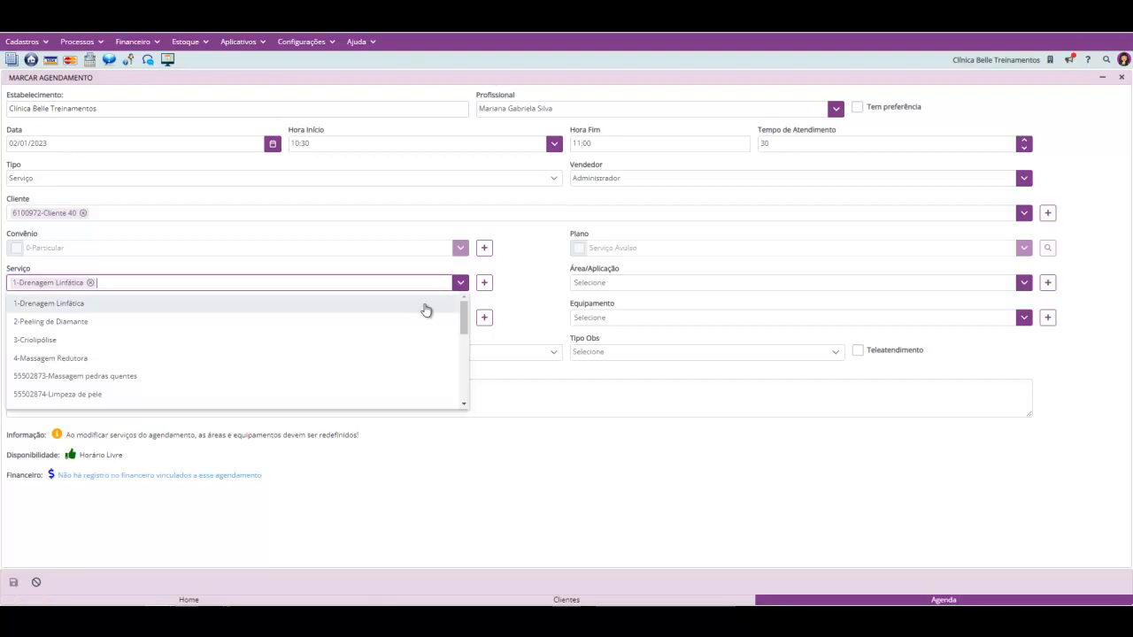
click(270, 360)
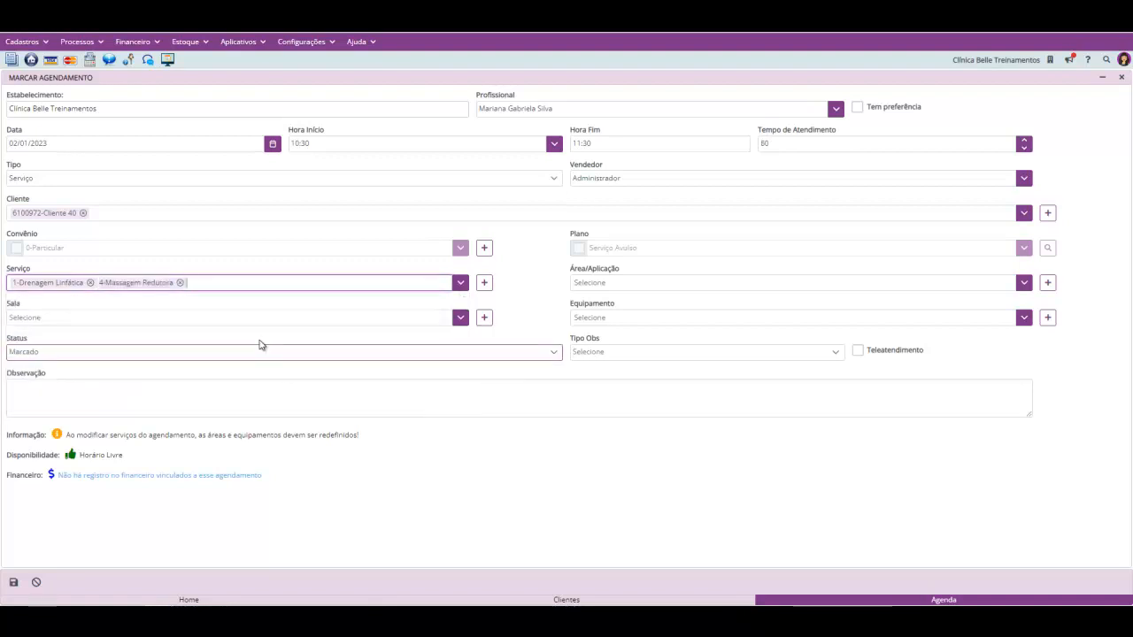
click(460, 320)
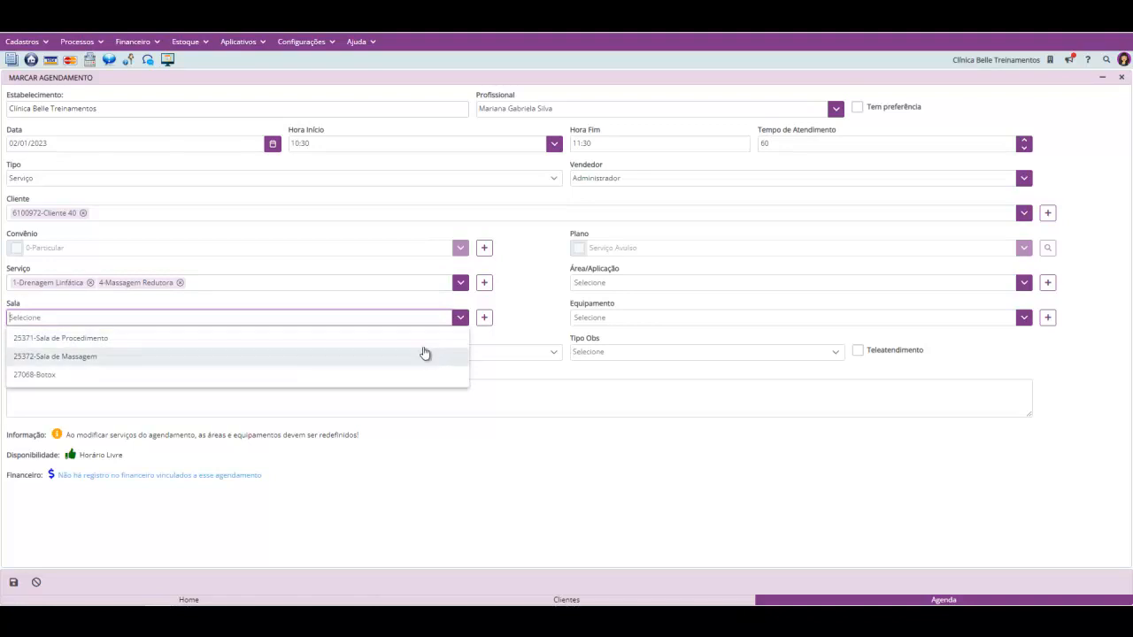
click(427, 340)
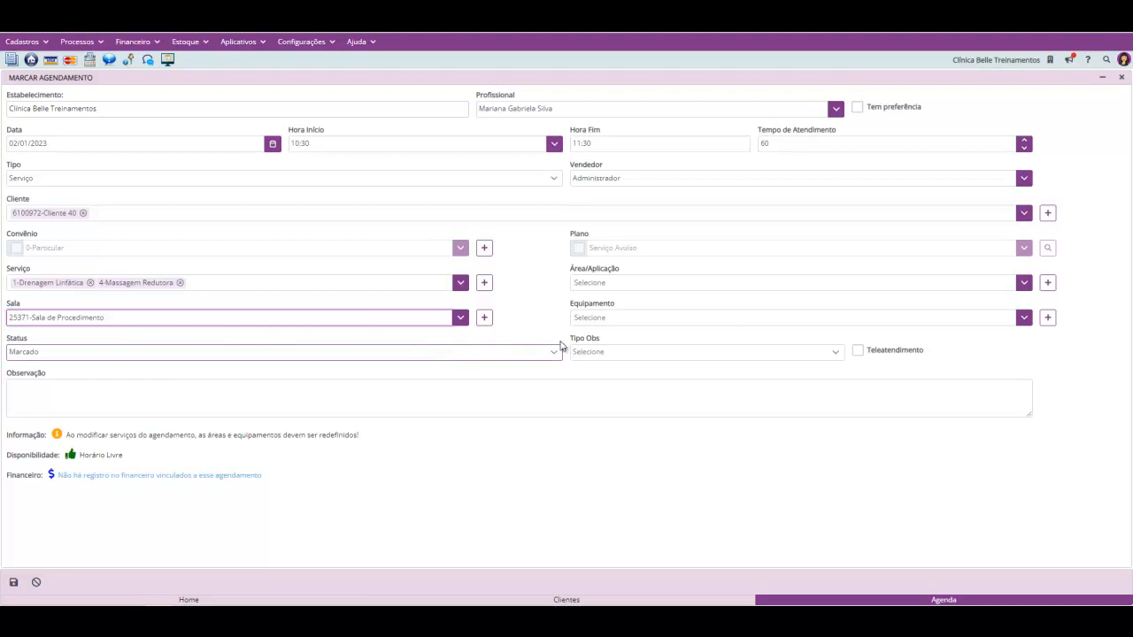
Assign the equipment Depilação a laser (LightSheer) and the application area Antebraços to the appointment.
click(1021, 320)
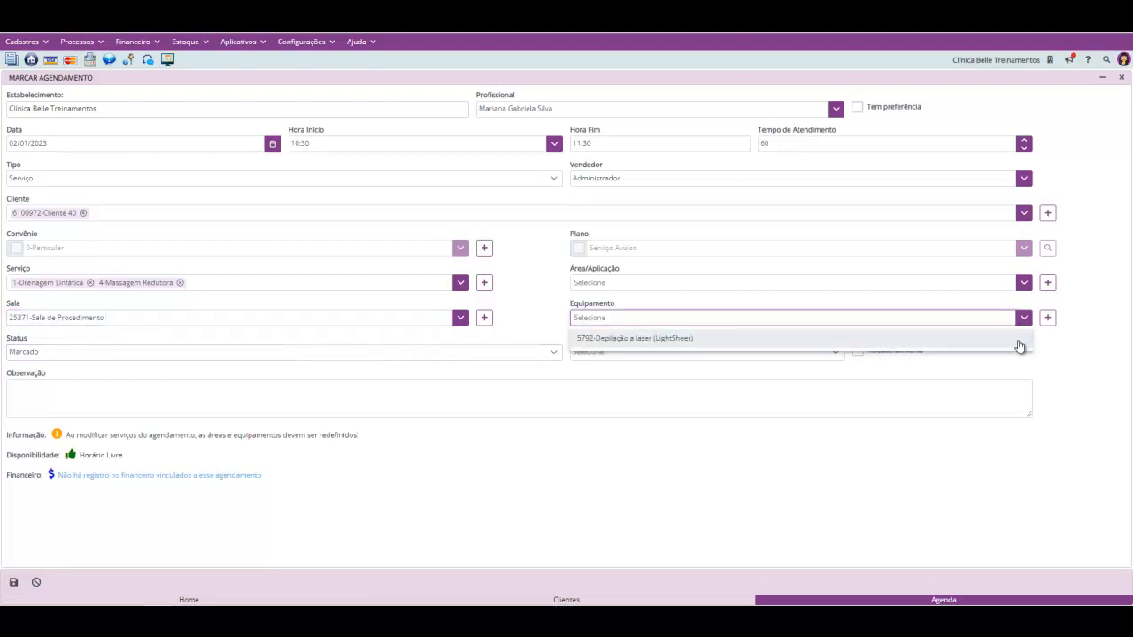
click(1018, 344)
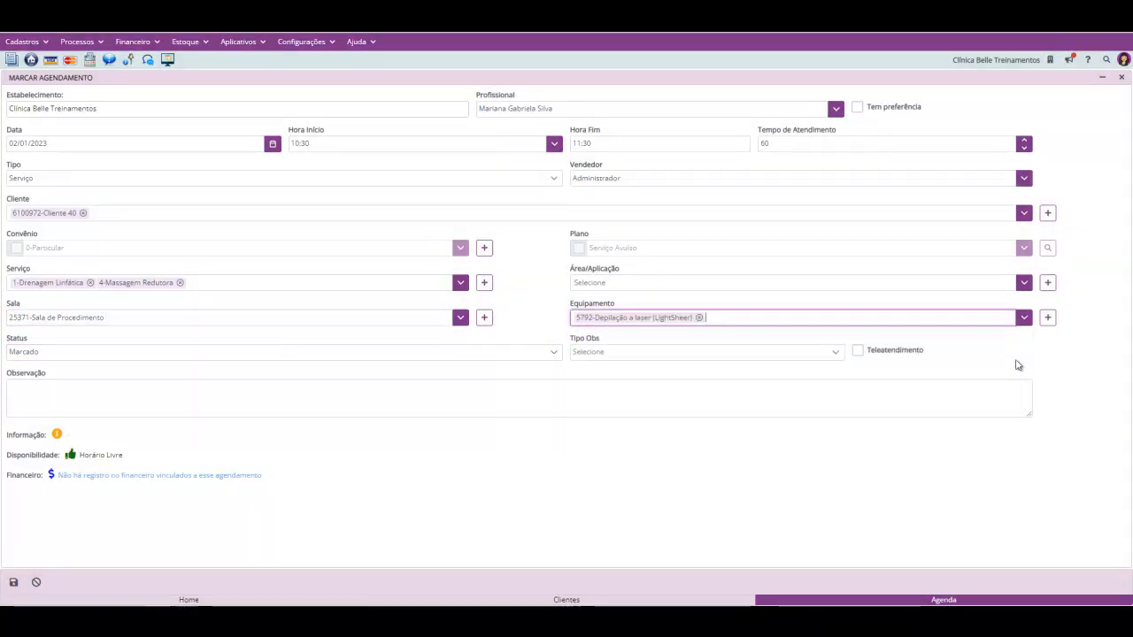
click(1023, 283)
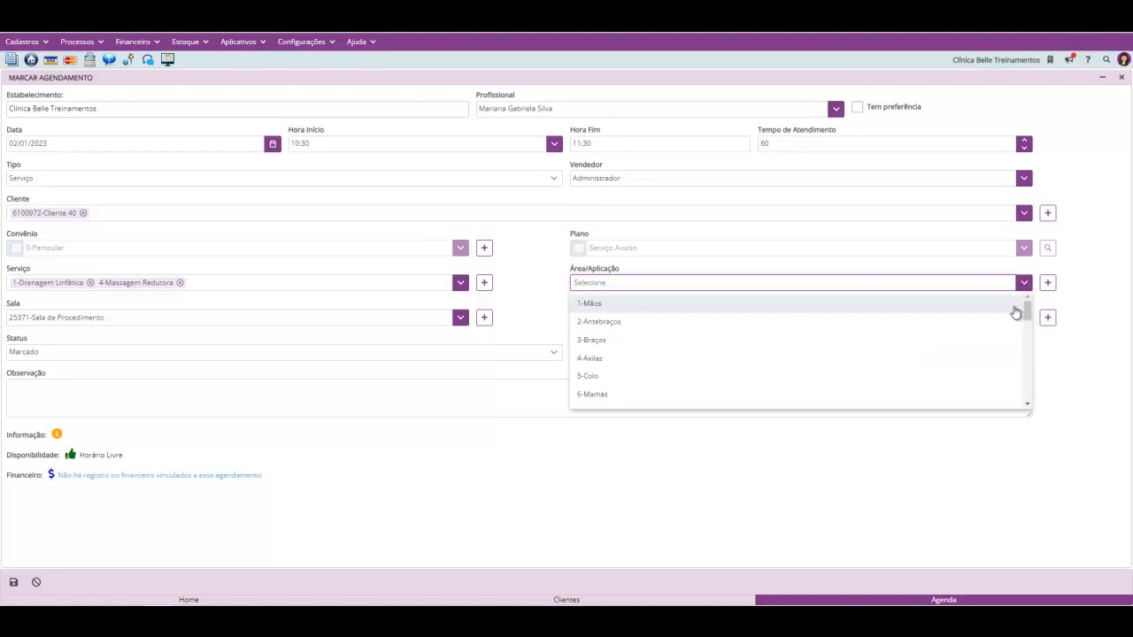
click(1010, 333)
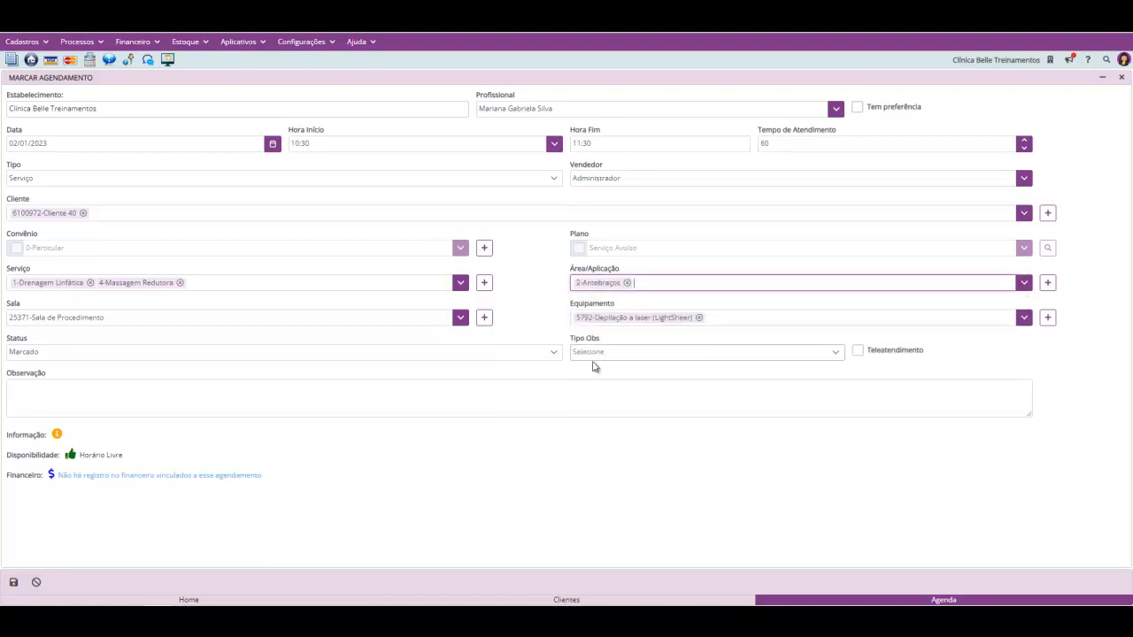
Review the appointment's status options and set the status to Cancelado.
click(484, 356)
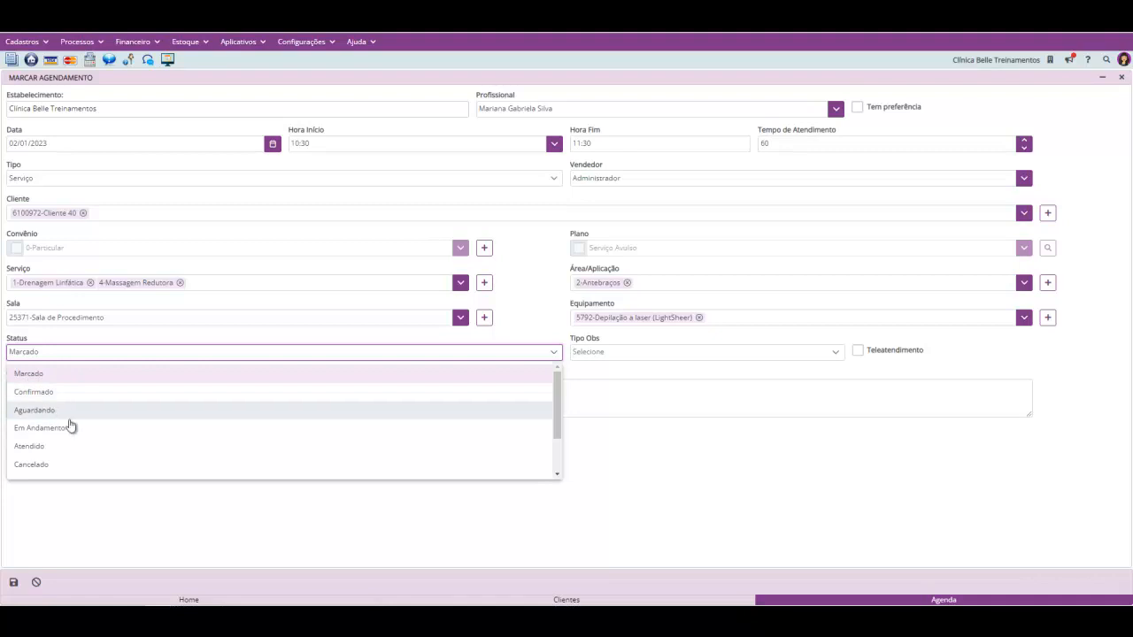
scroll(46, 433, down, 3)
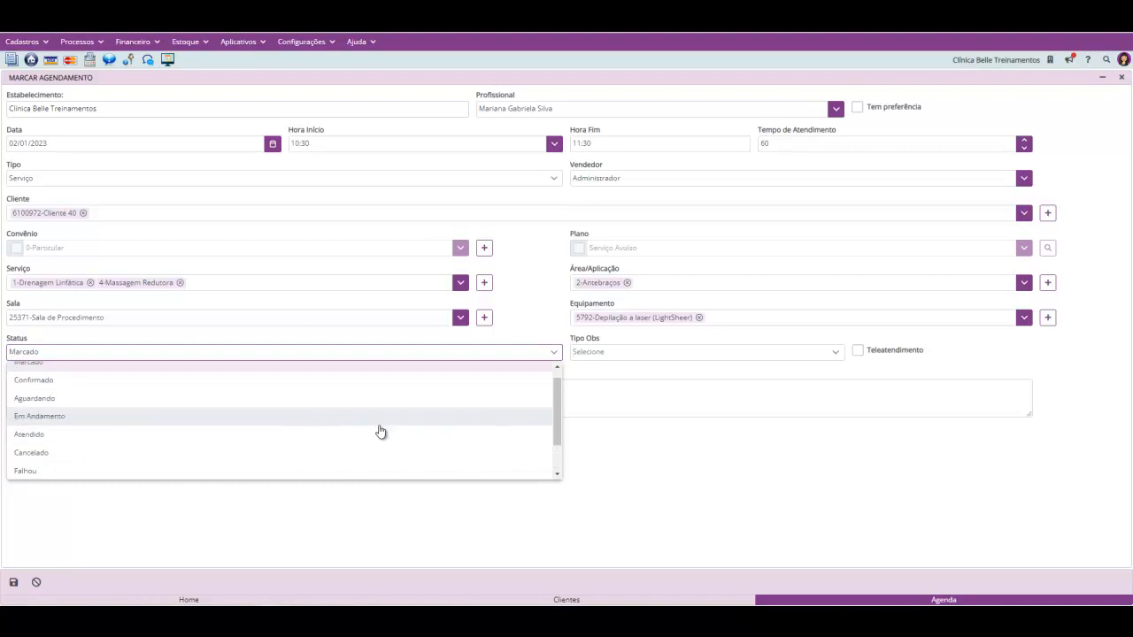
scroll(381, 435, up, 3)
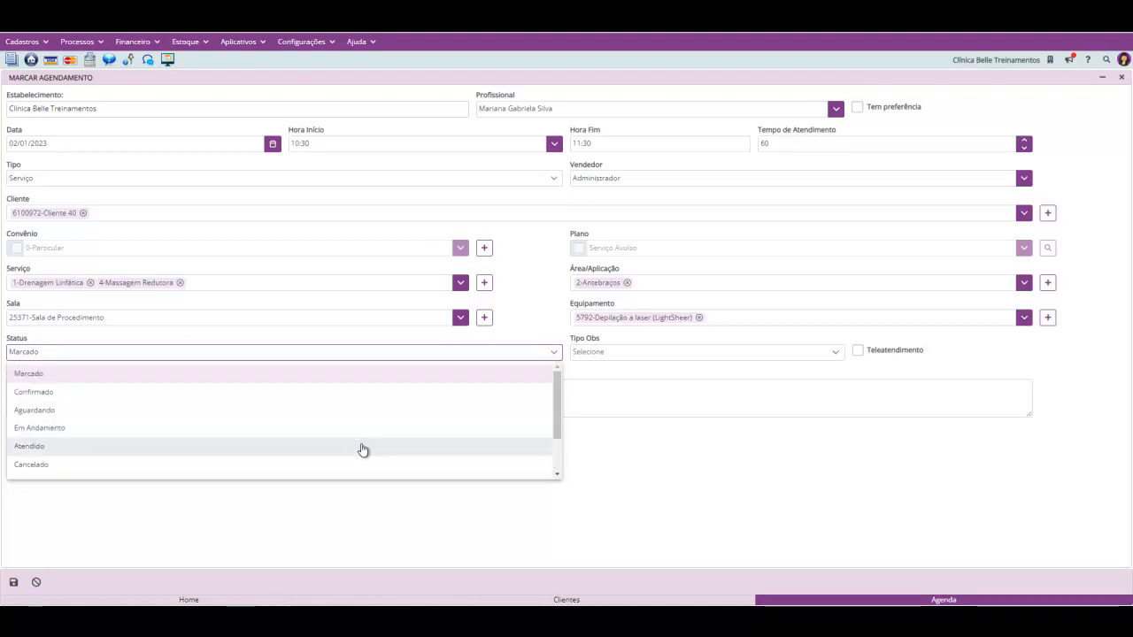
scroll(358, 443, down, 3)
click(342, 397)
click(322, 358)
click(319, 465)
Cycle the appointment status through Falhou, Desmarcado and Atendido.
click(287, 361)
scroll(290, 390, down, 3)
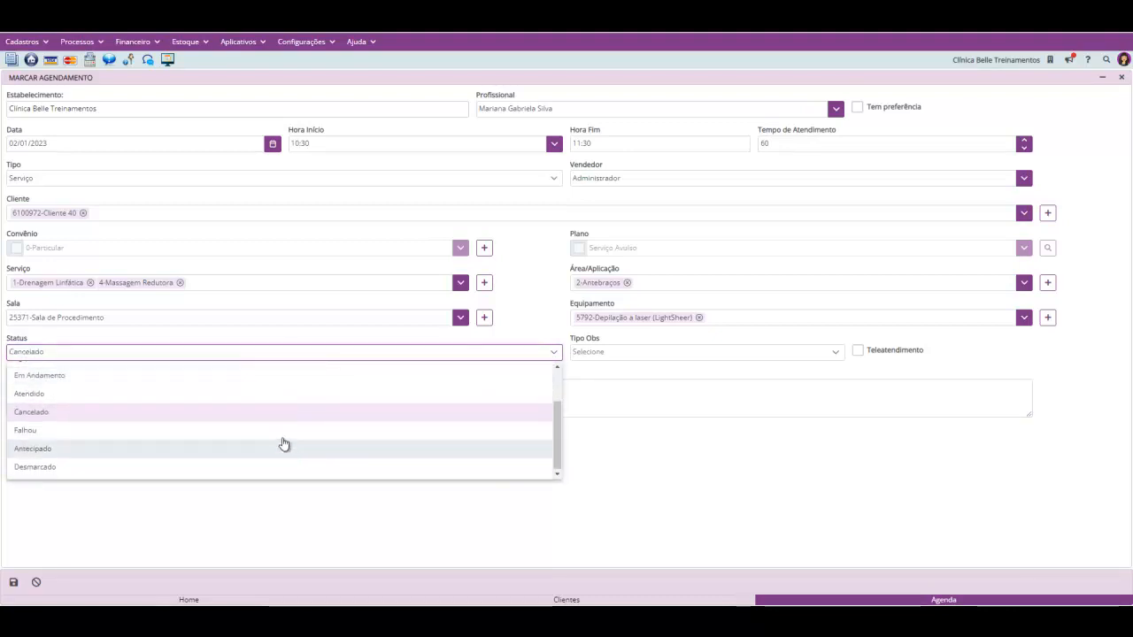
click(282, 435)
click(269, 362)
scroll(276, 416, down, 3)
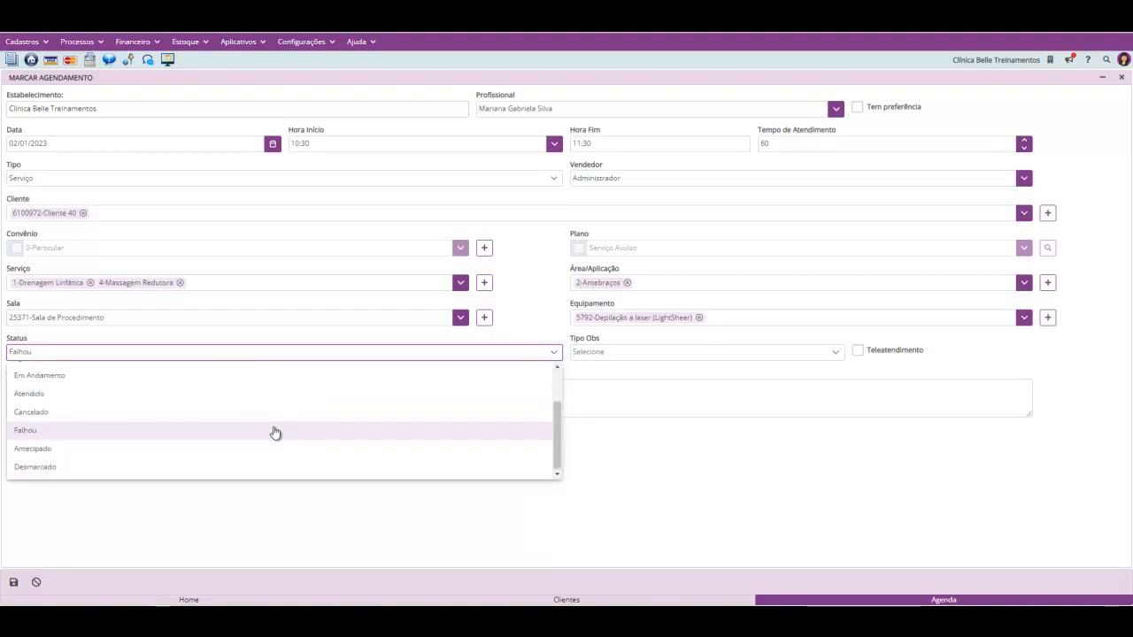
click(263, 469)
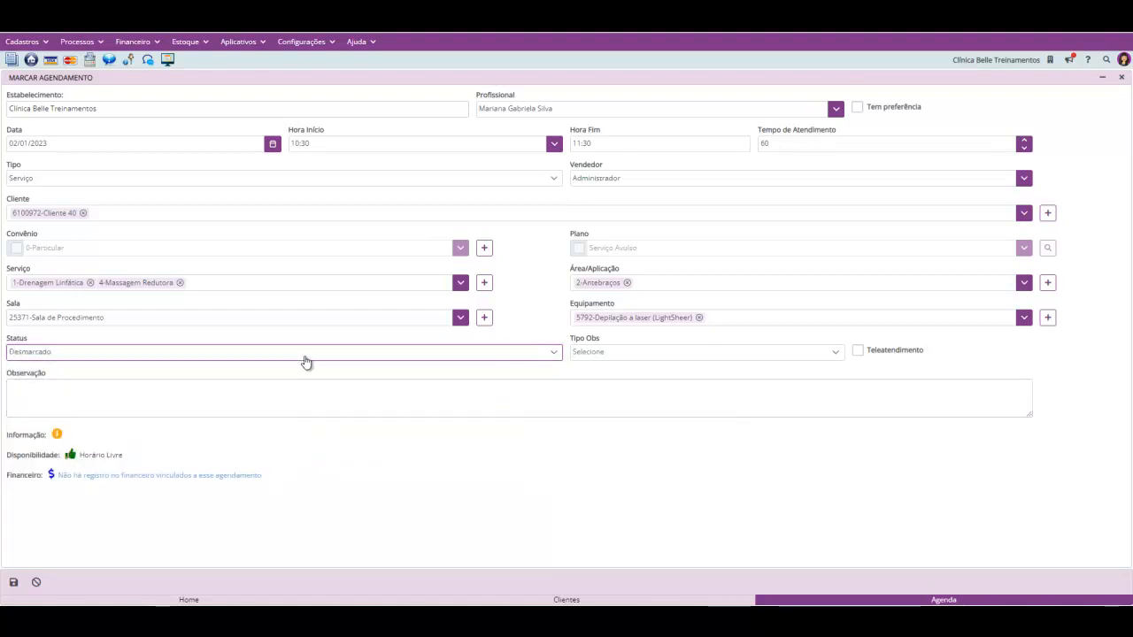
click(307, 362)
scroll(280, 425, down, 2)
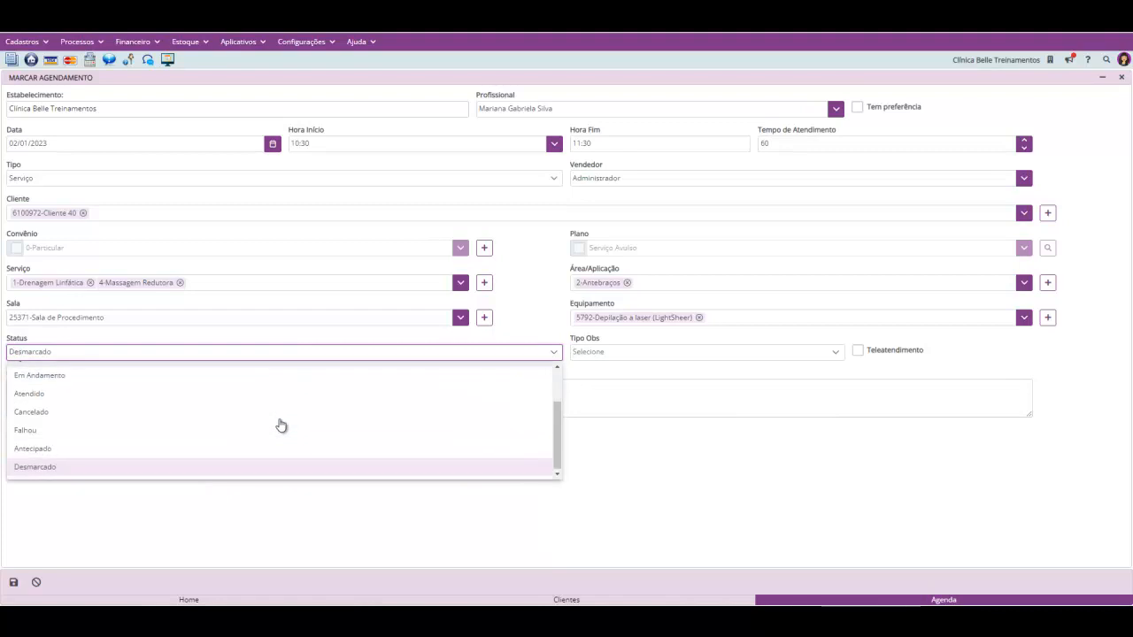
click(268, 394)
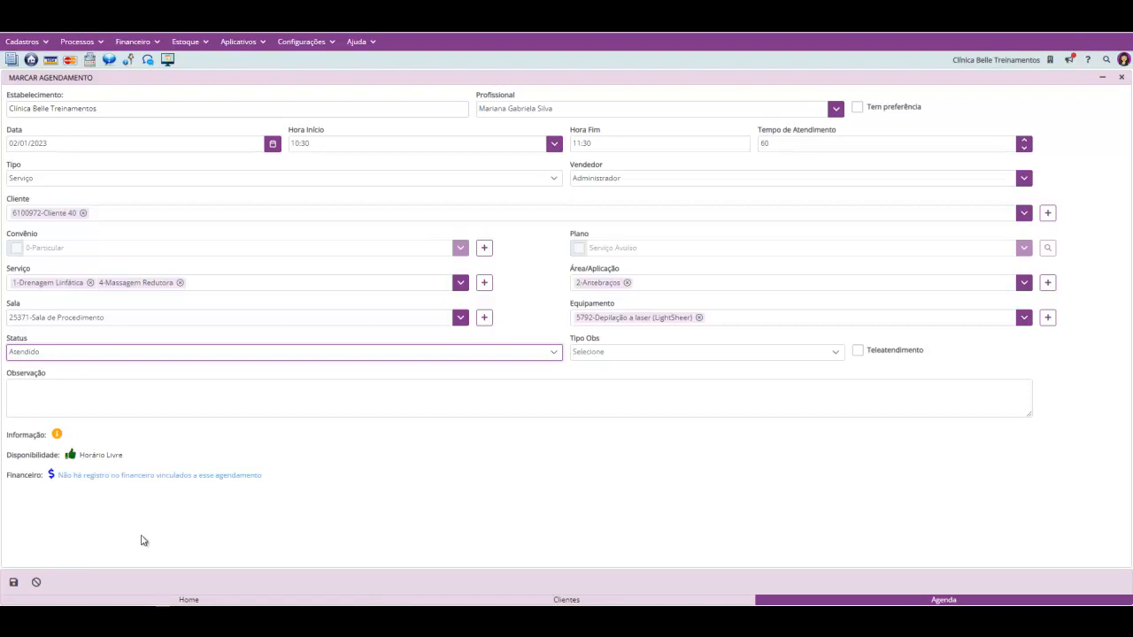
Switch the appointment status to Cancelado and finally to Falhou.
click(277, 353)
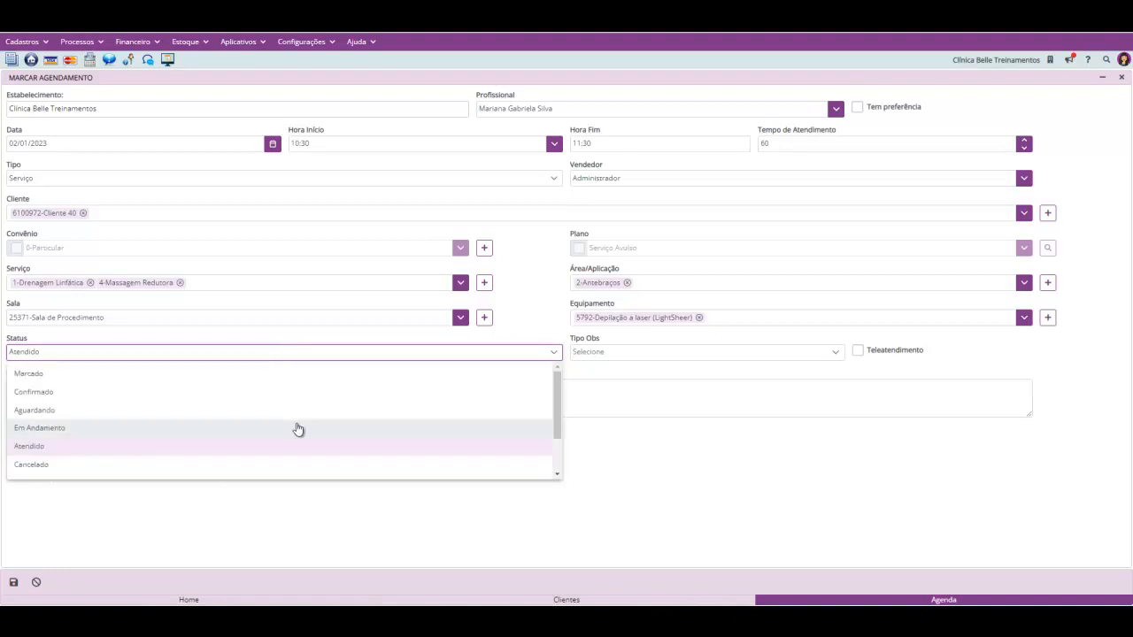
scroll(291, 431, down, 2)
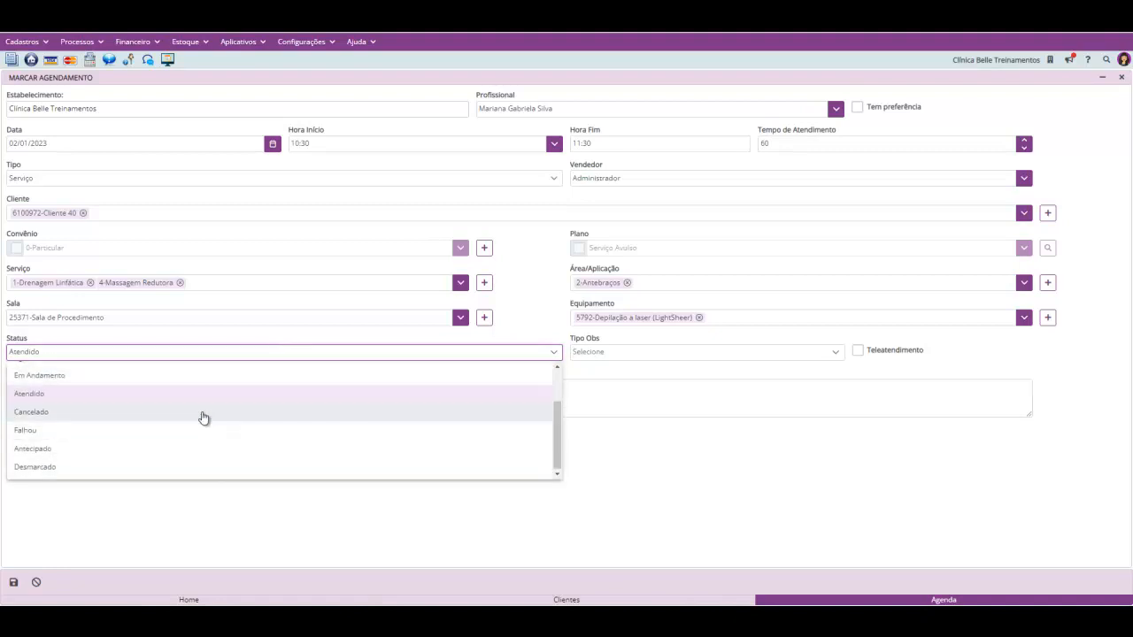
click(212, 413)
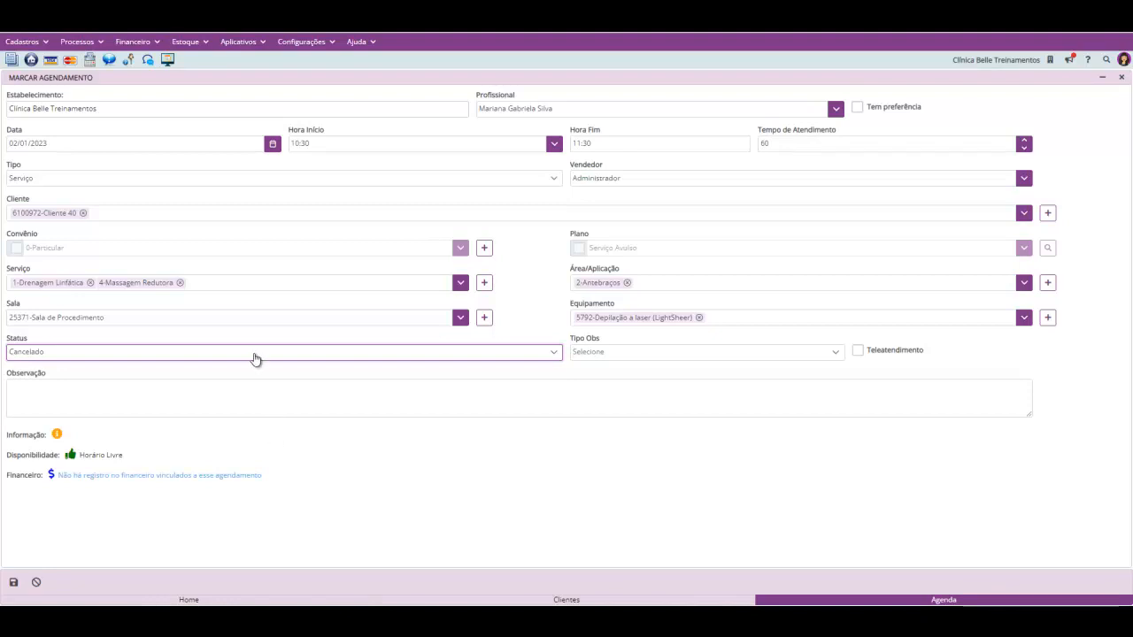
click(253, 358)
scroll(266, 408, down, 1)
click(257, 434)
View the observation types available for the appointment without selecting one.
click(630, 360)
click(834, 354)
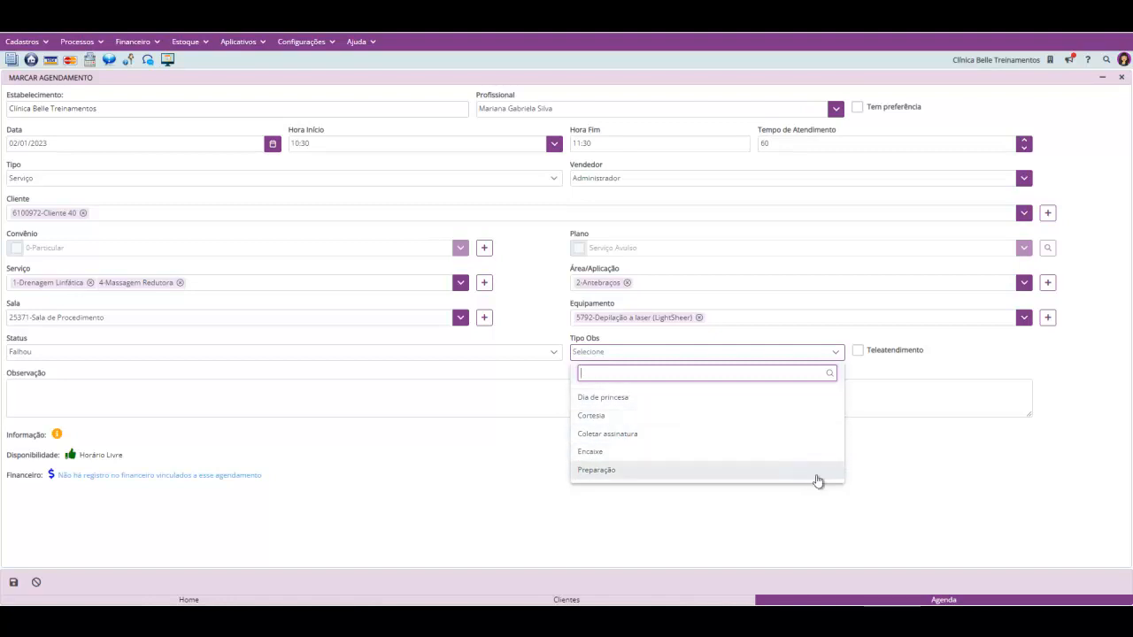
click(910, 497)
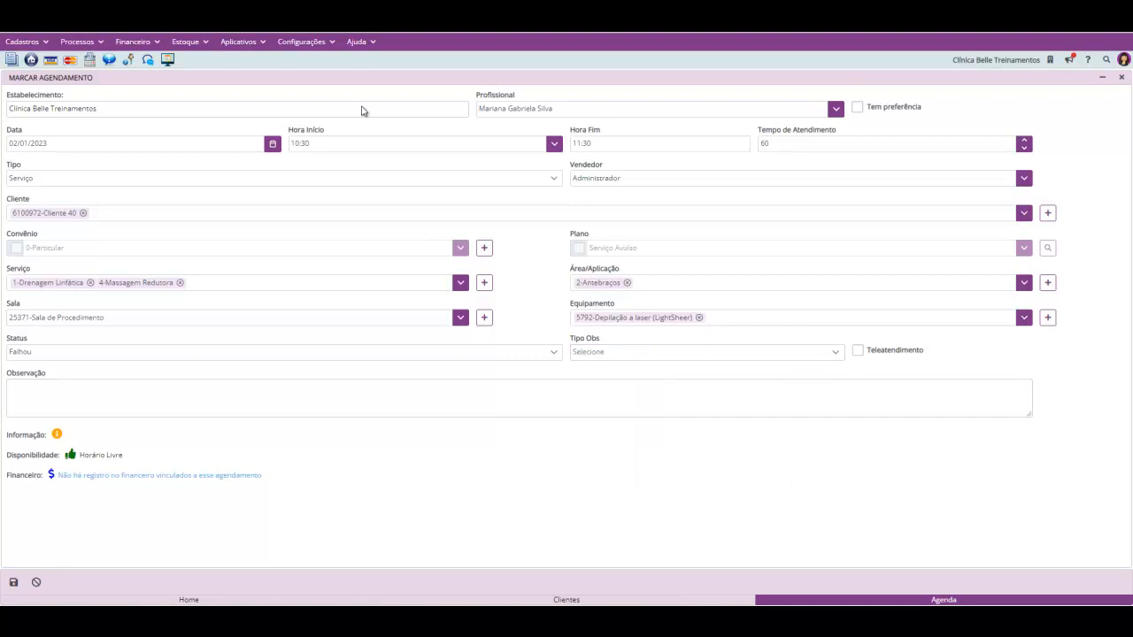
Put the general parameters into edit mode and open the observation types register from the scheduling settings.
click(302, 46)
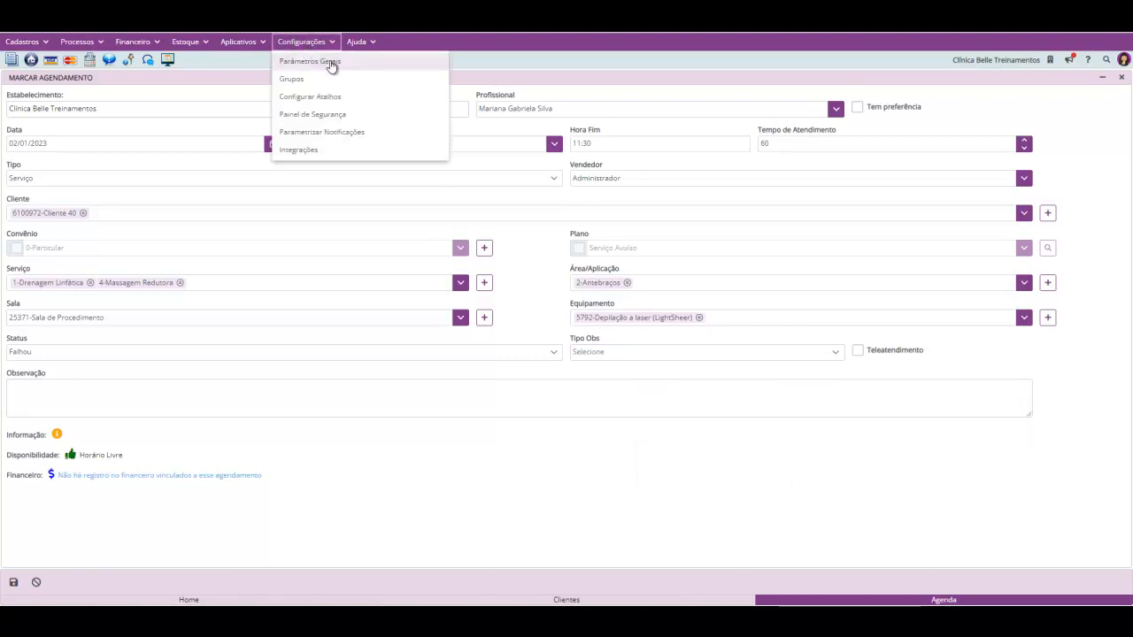
click(327, 62)
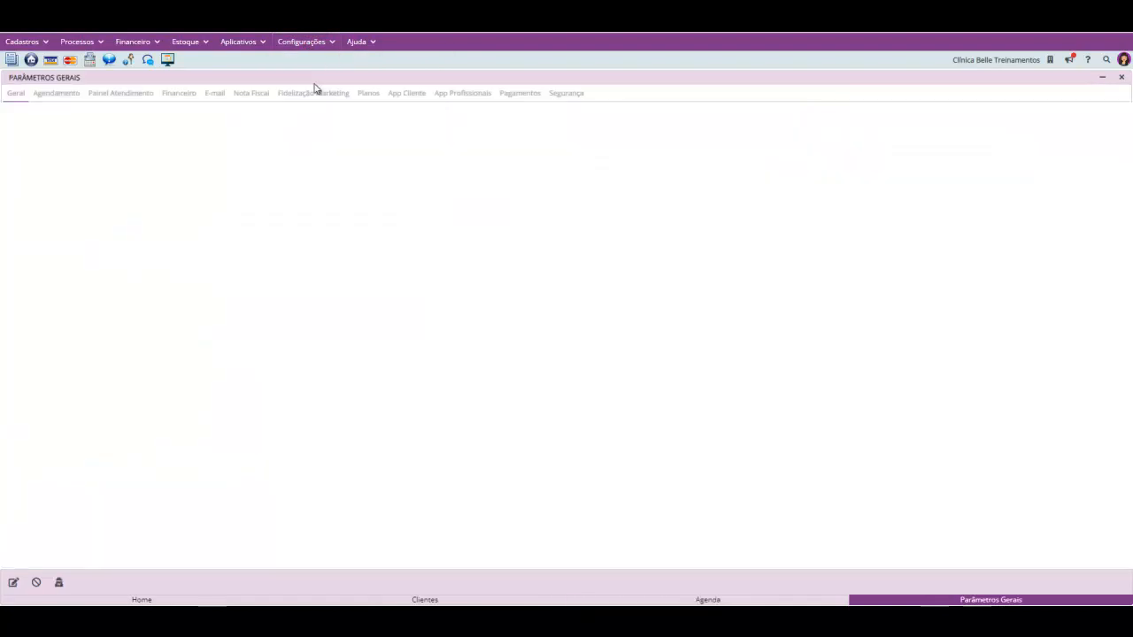
click(13, 583)
click(69, 96)
scroll(328, 232, down, 3)
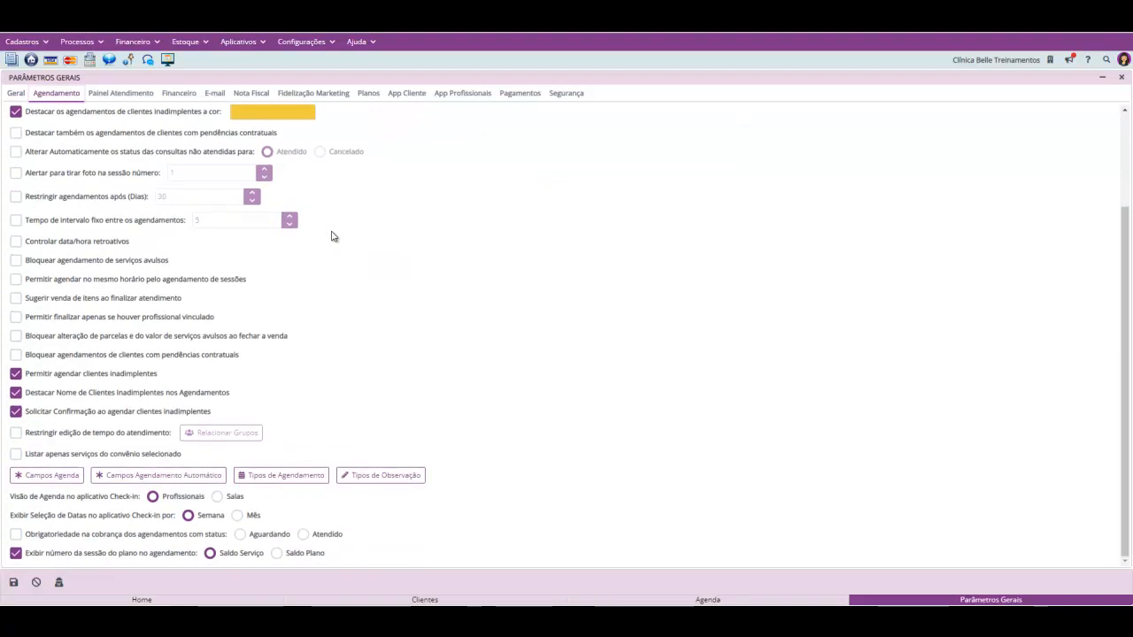
click(392, 475)
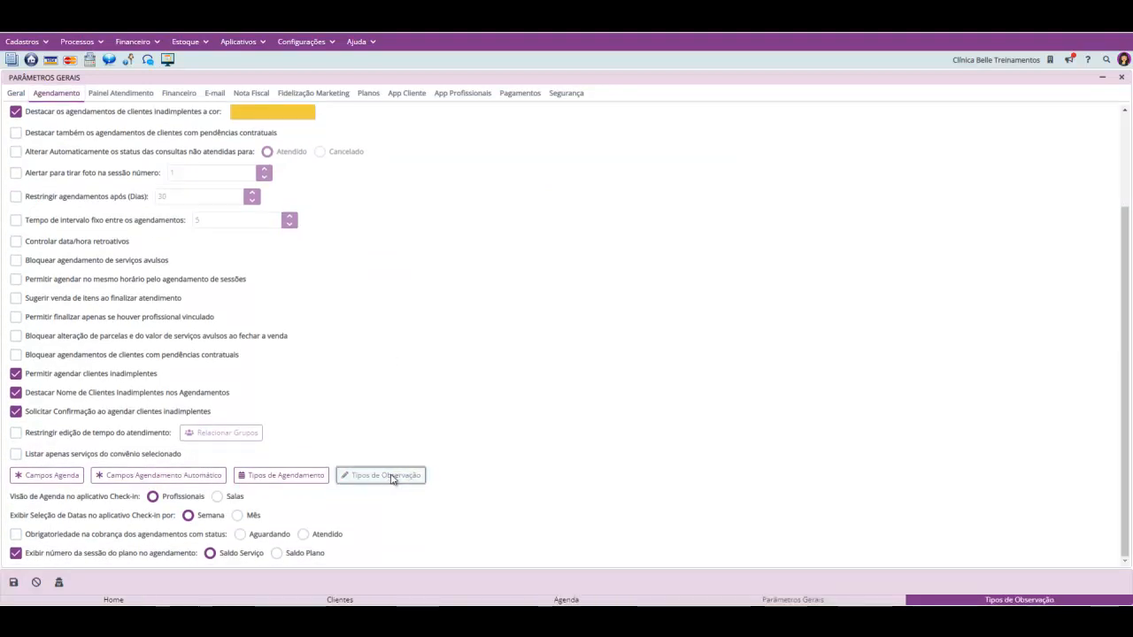
Open the observation type Encaixe for editing and save its record.
click(151, 215)
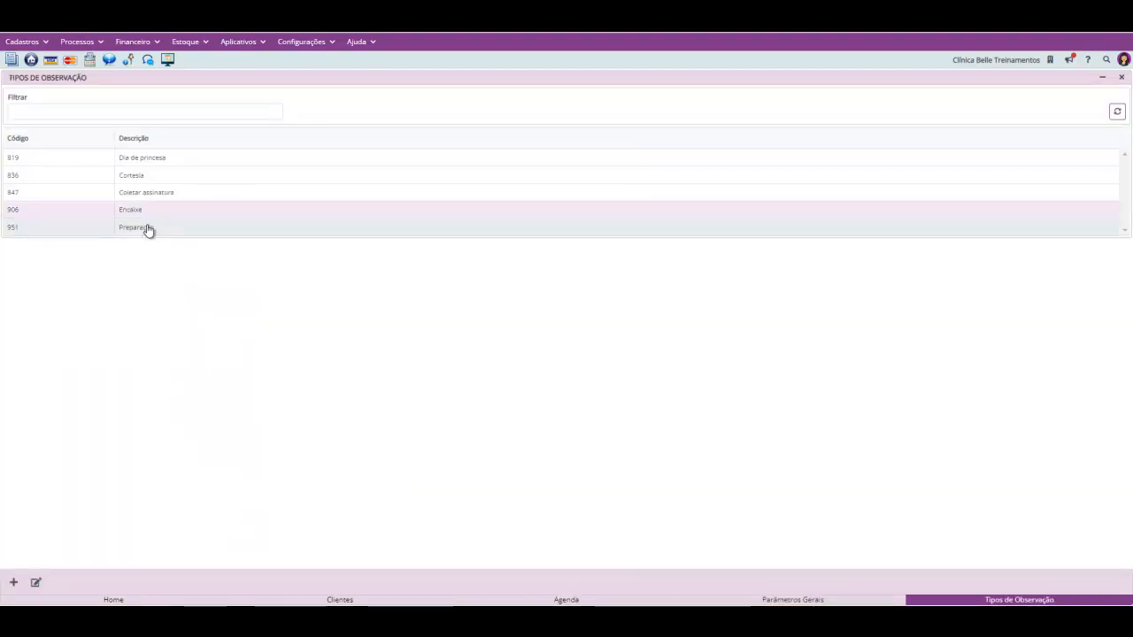
click(38, 582)
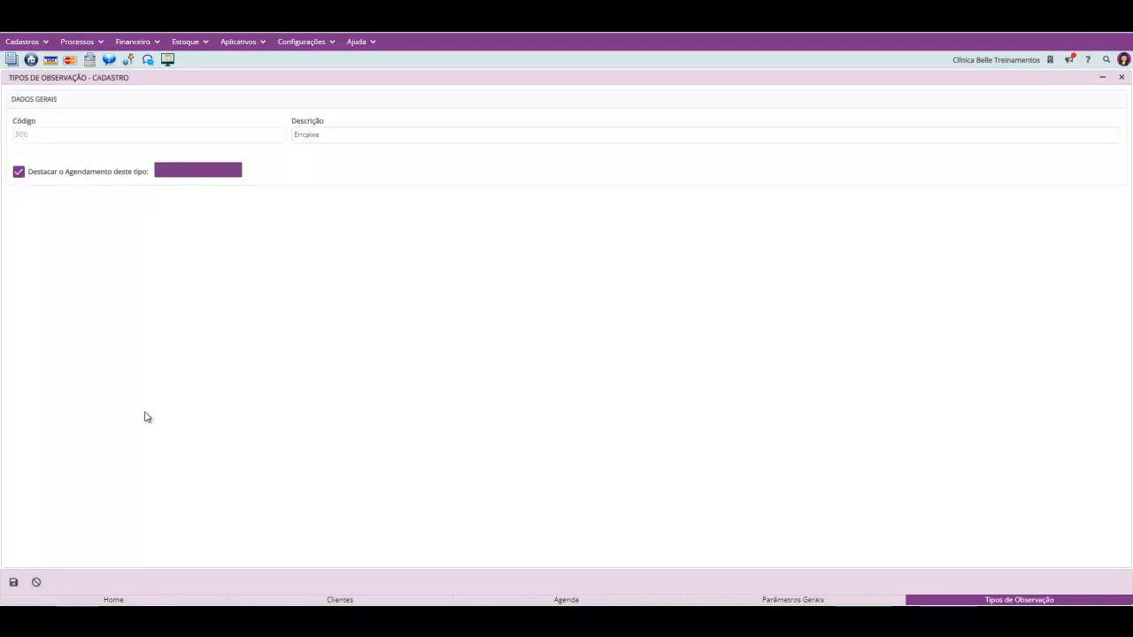
click(13, 584)
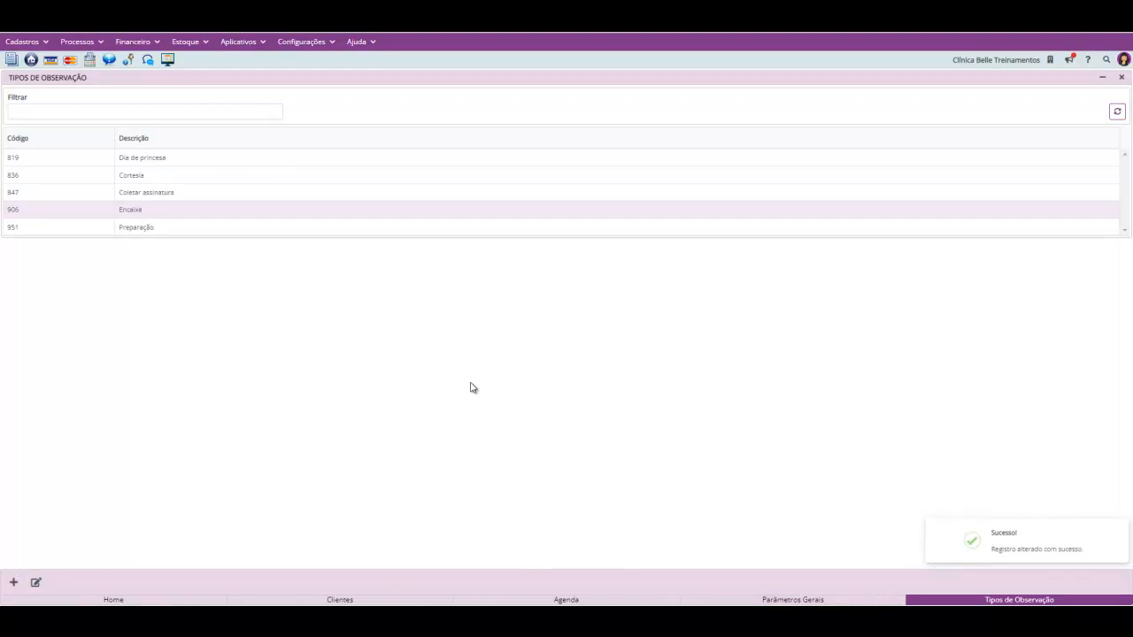
Return to the appointment being booked and examine its Tipo Obs options again.
click(665, 601)
click(35, 581)
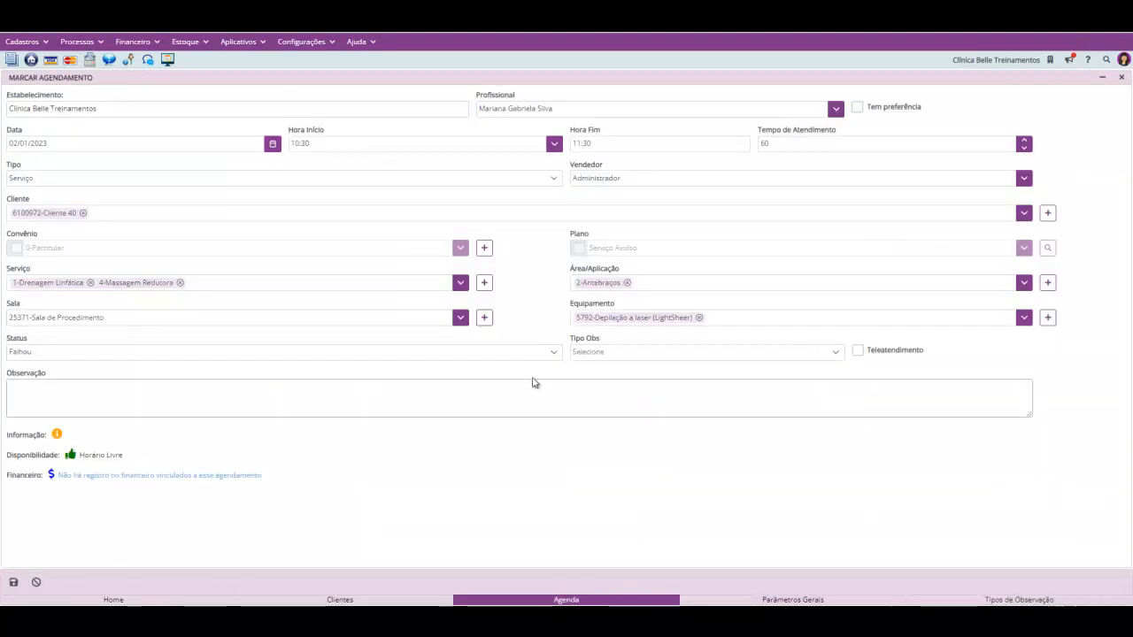
click(653, 358)
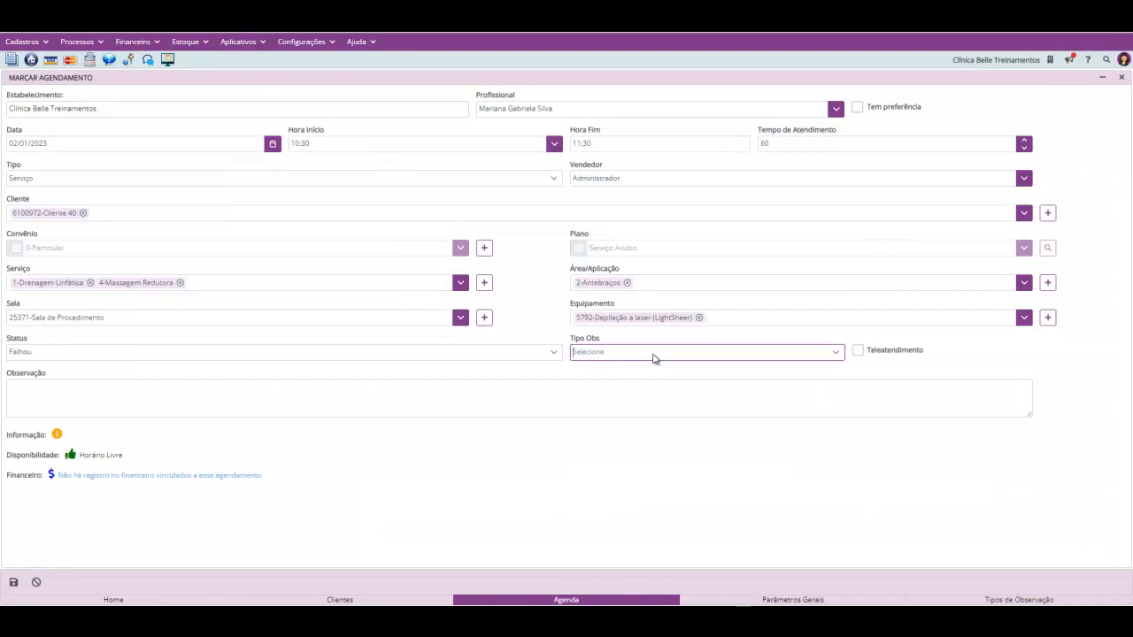
click(836, 357)
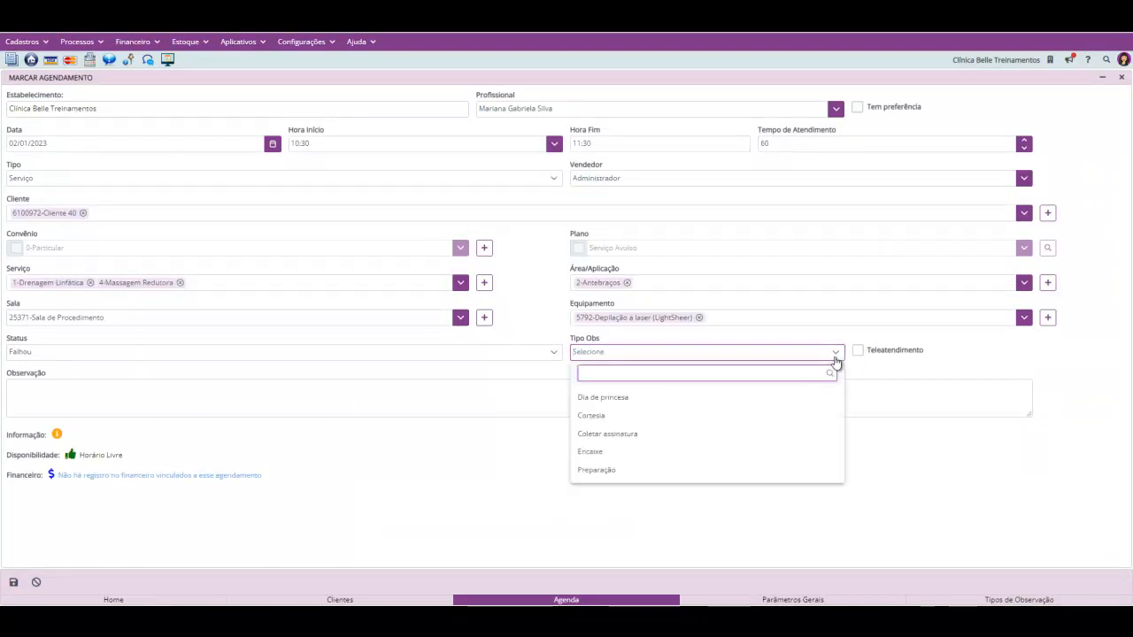
click(843, 382)
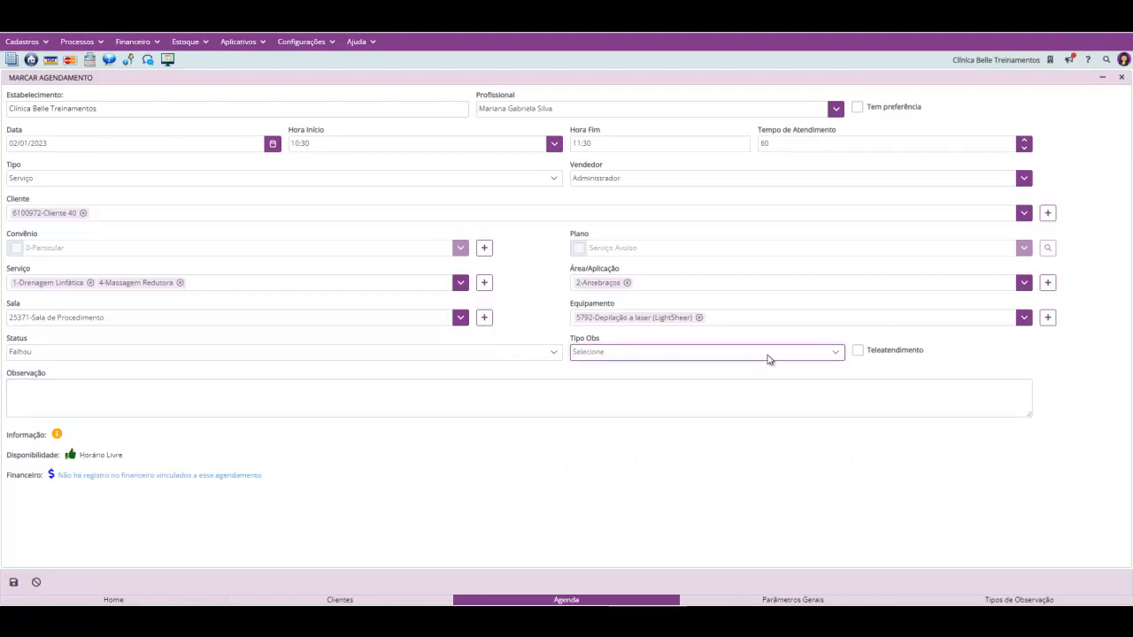
click(832, 358)
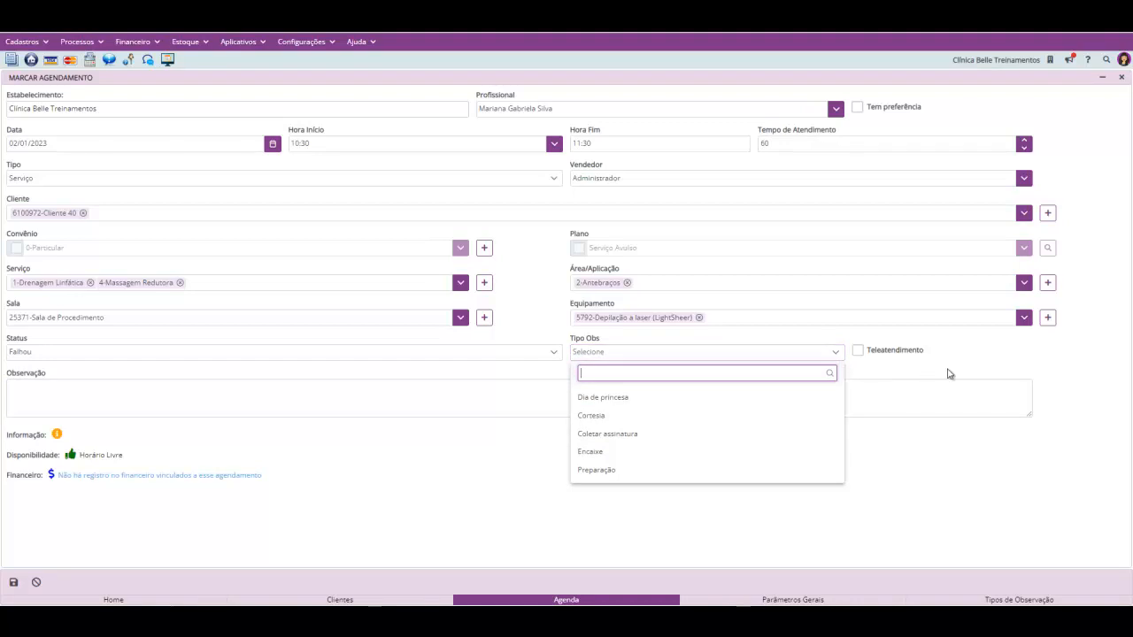
click(964, 414)
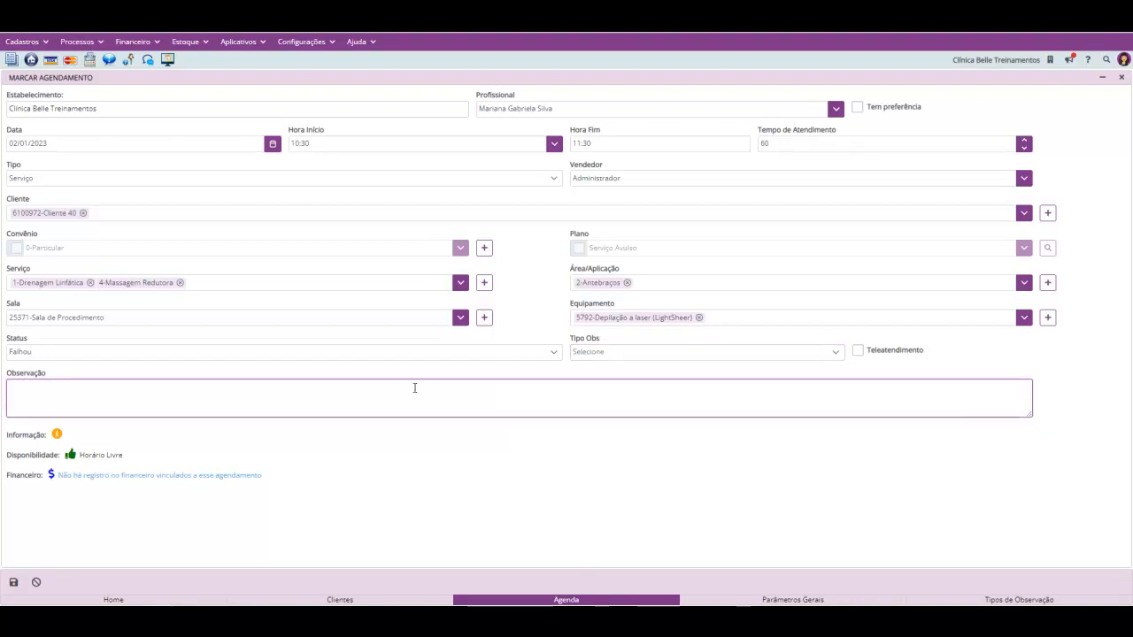
Save the 10:30 appointment for Cliente 40 and check its summary in the agenda.
text(*)
click(14, 584)
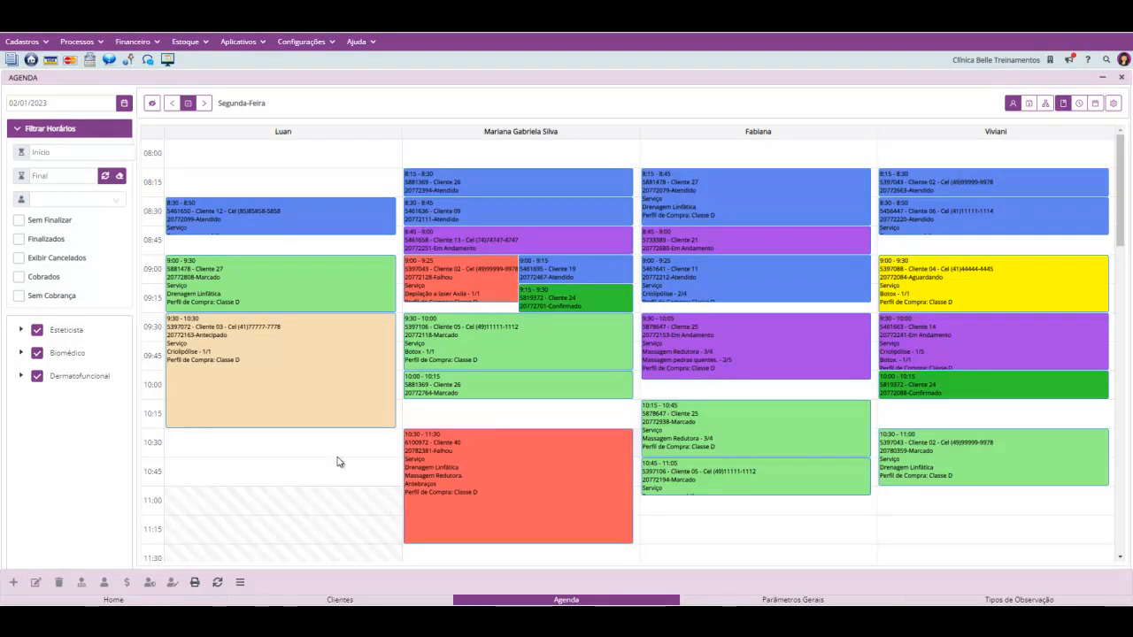
mouse_move(461, 485)
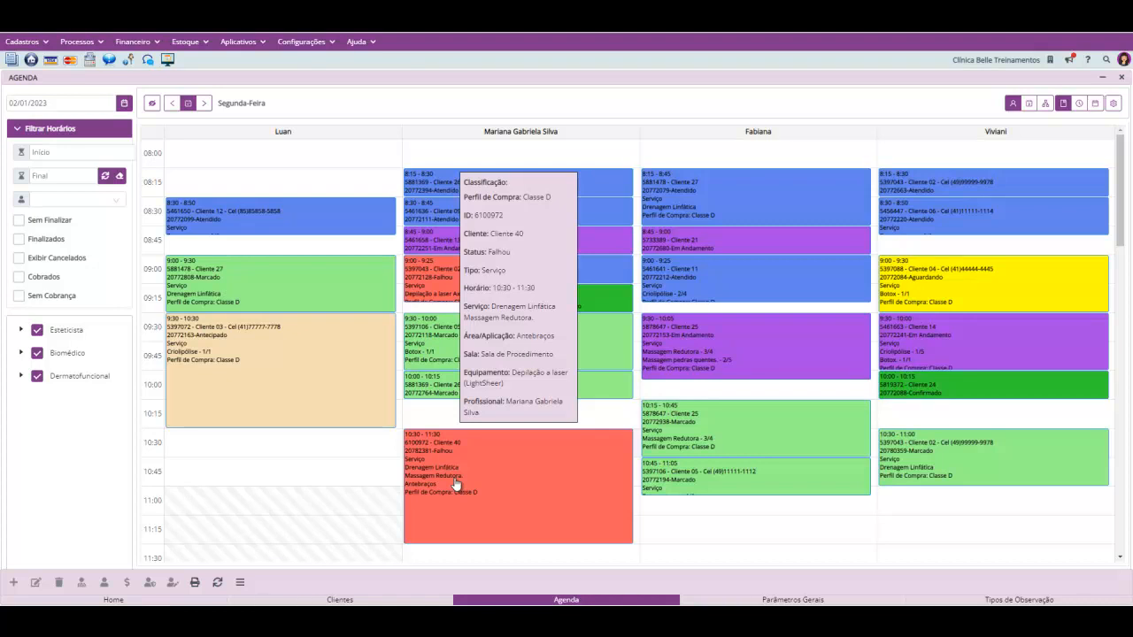
click(319, 453)
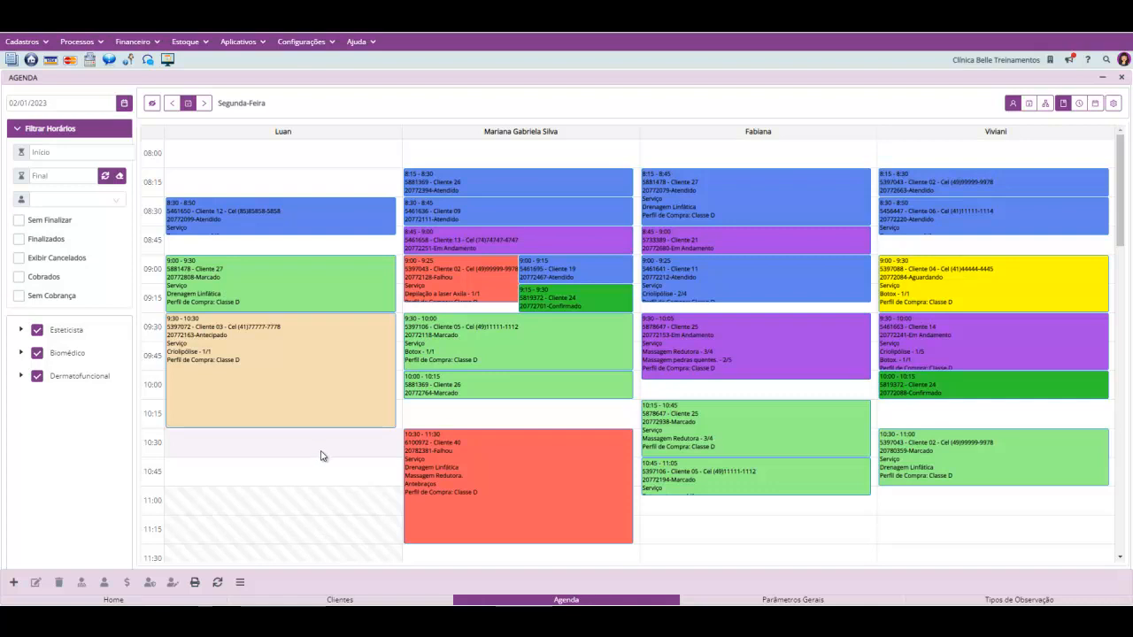
Start a payment entry for Cliente 05's 09:30 appointment and examine the open purchases with its Botox item.
click(458, 498)
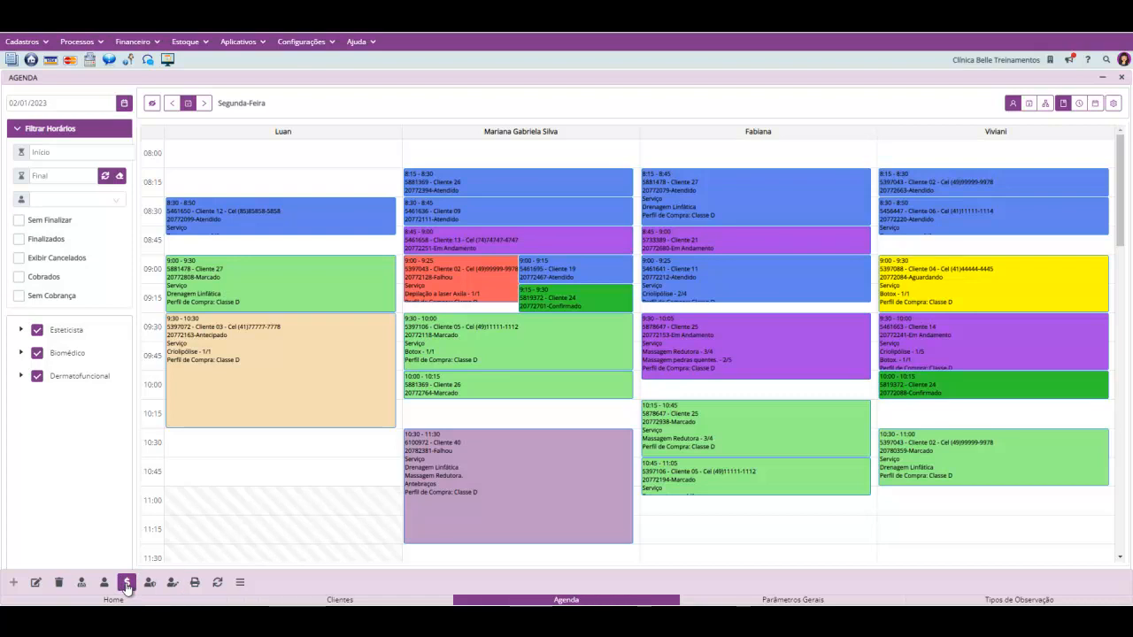
mouse_move(554, 342)
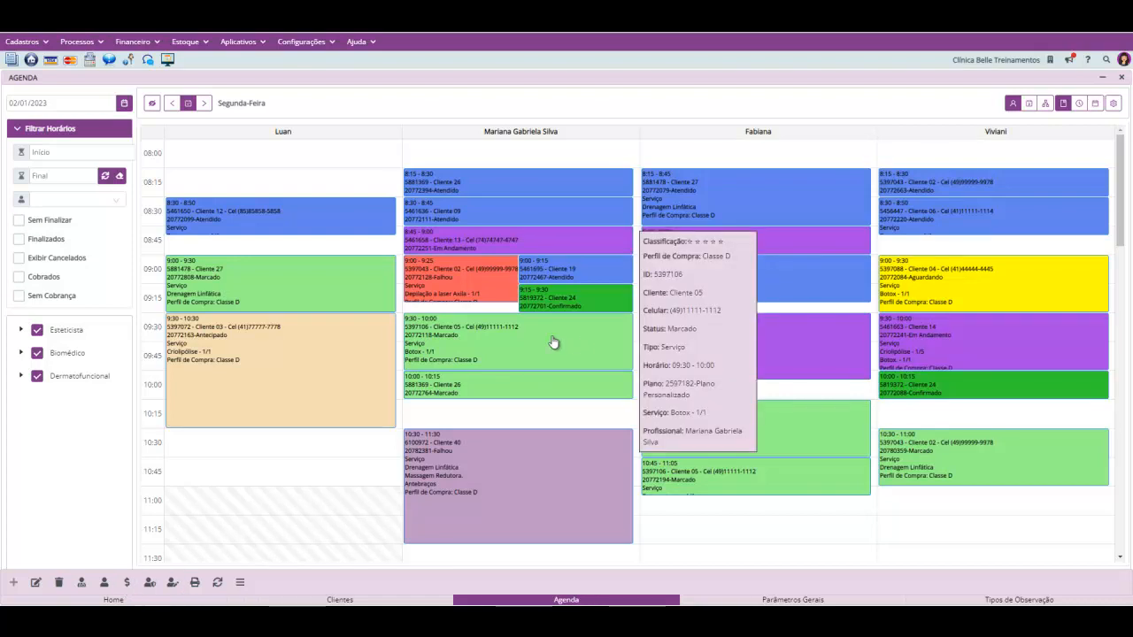
click(127, 583)
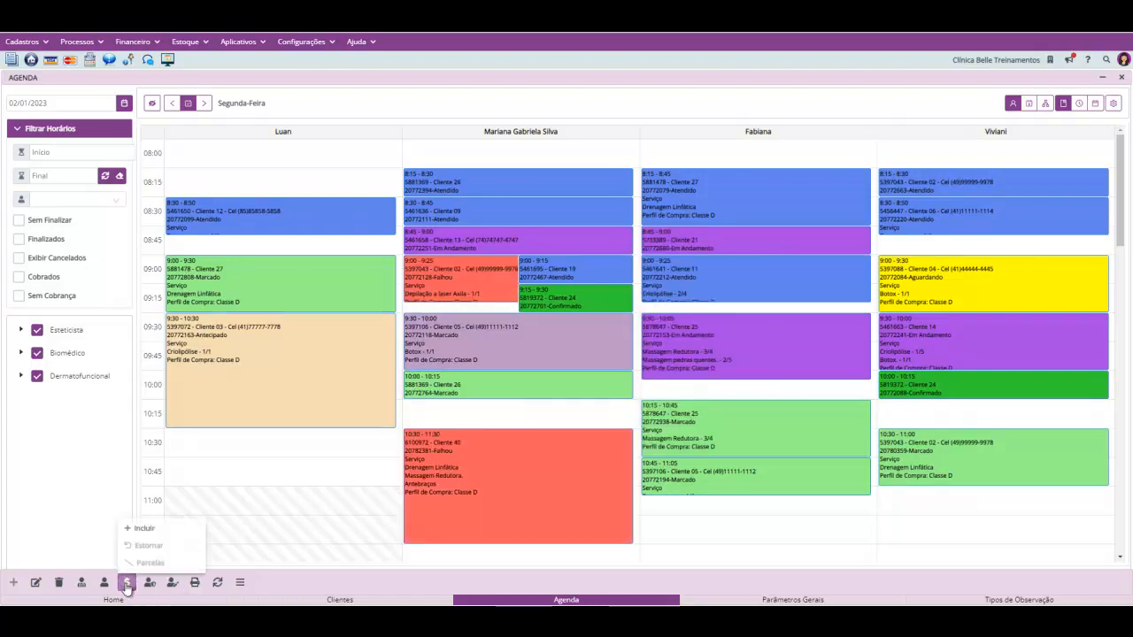
click(143, 529)
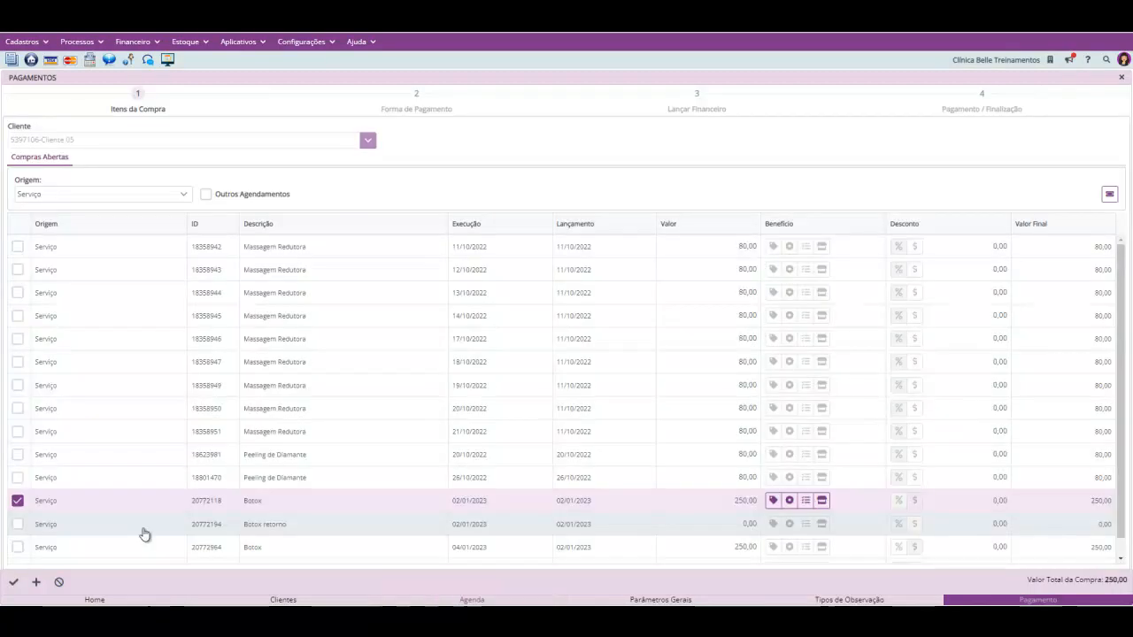
scroll(144, 535, down, 1)
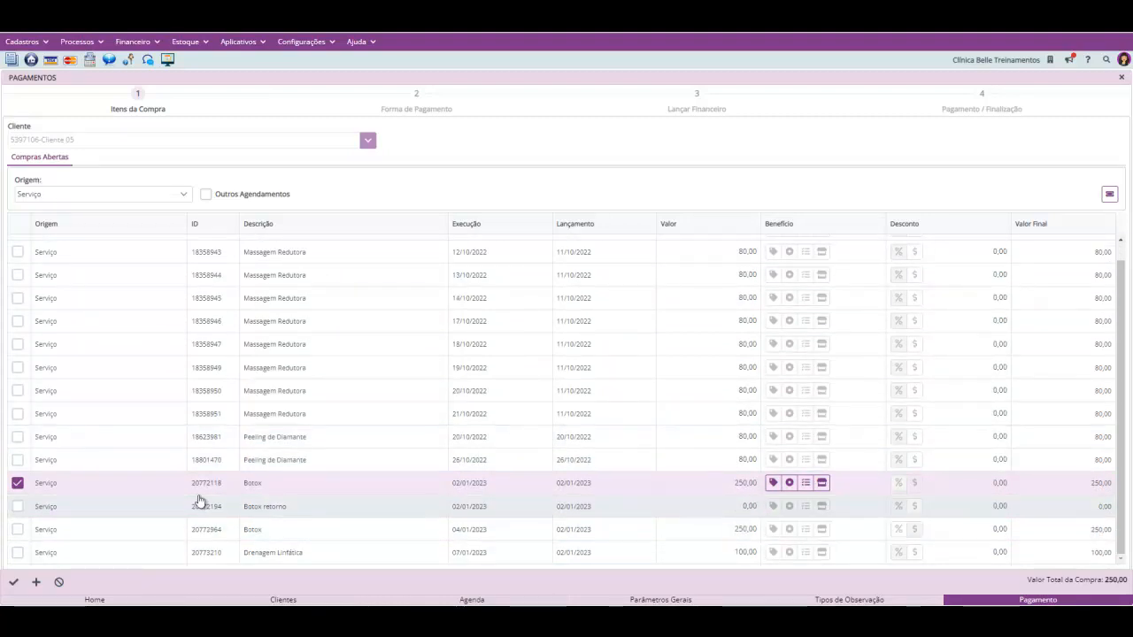
click(15, 488)
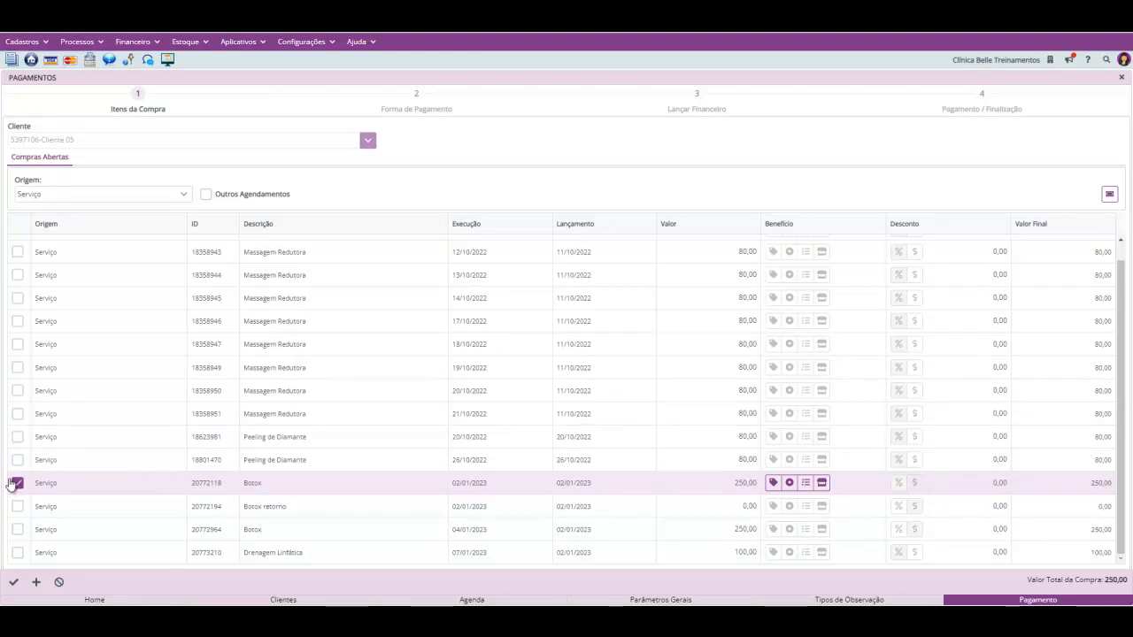
Confirm only the Botox item of 02/01/2023 for payment and choose Parcelado ou À Vista as the payment form.
click(16, 460)
click(17, 460)
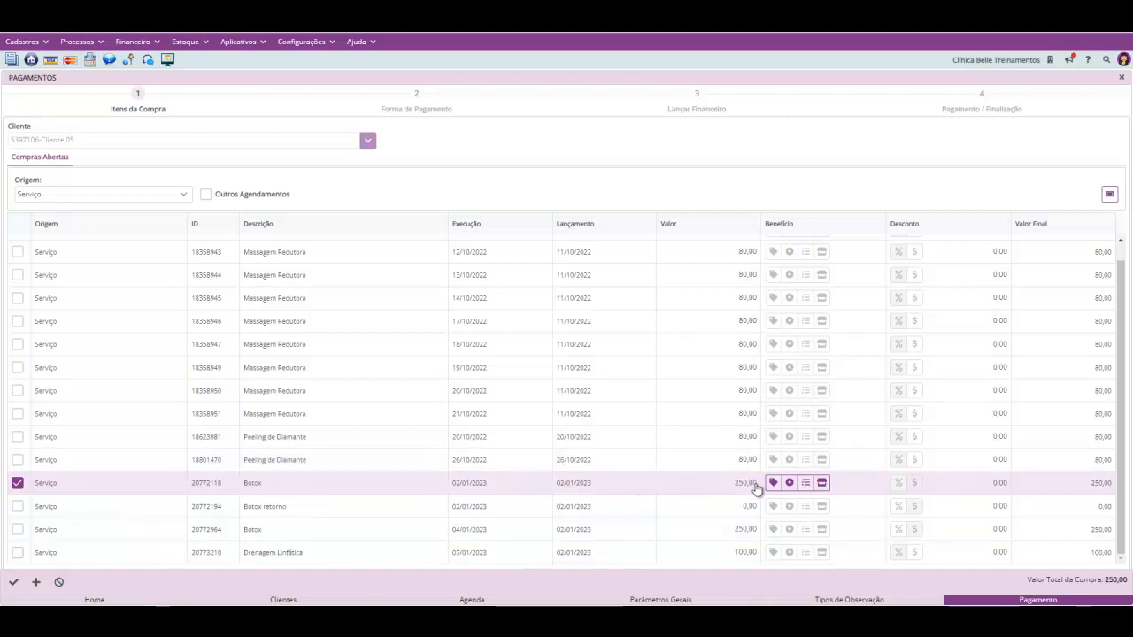
click(973, 486)
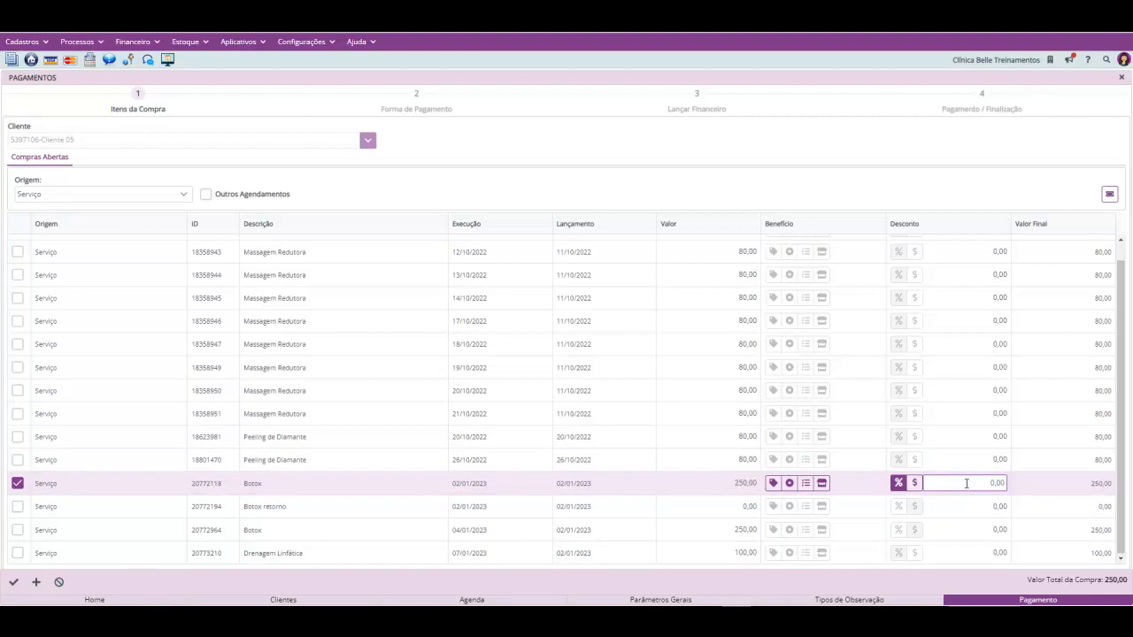
click(609, 586)
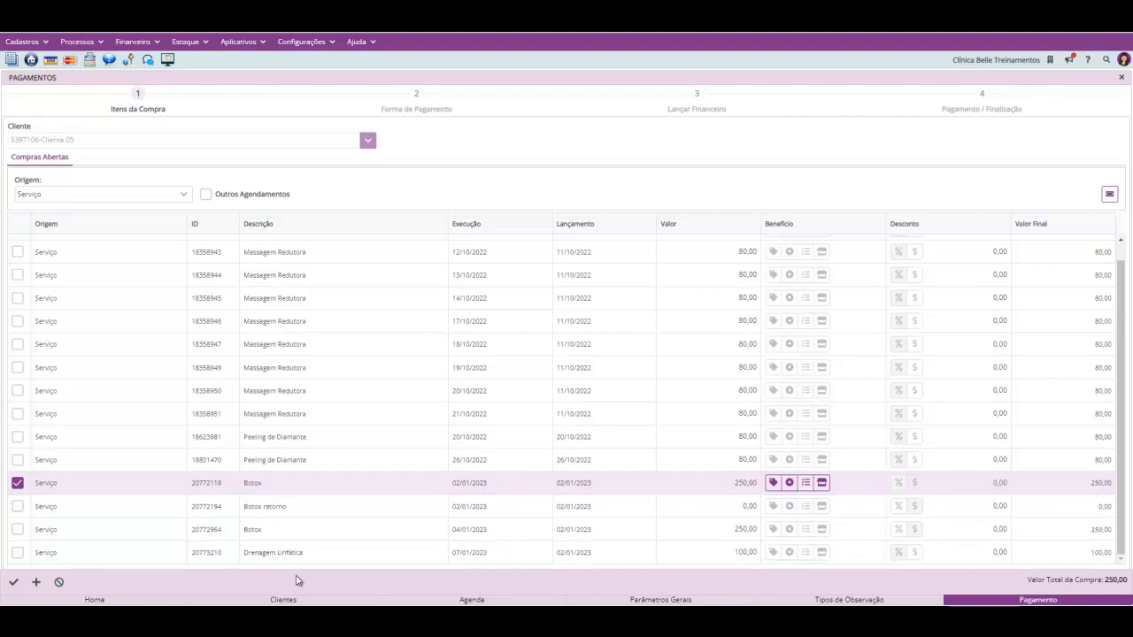
click(12, 583)
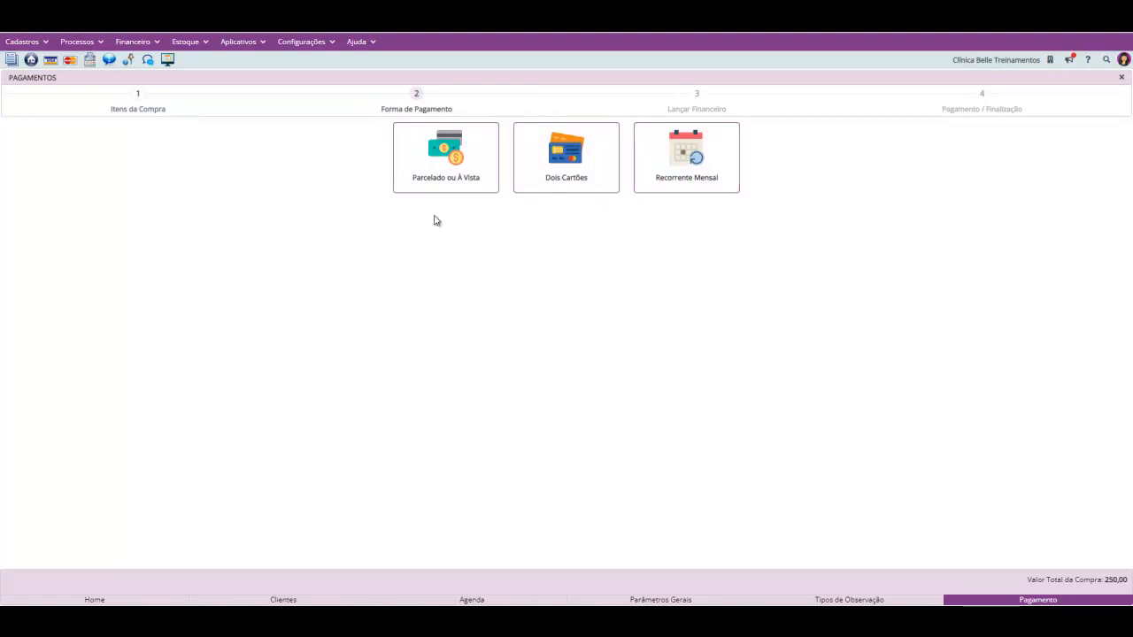
click(415, 182)
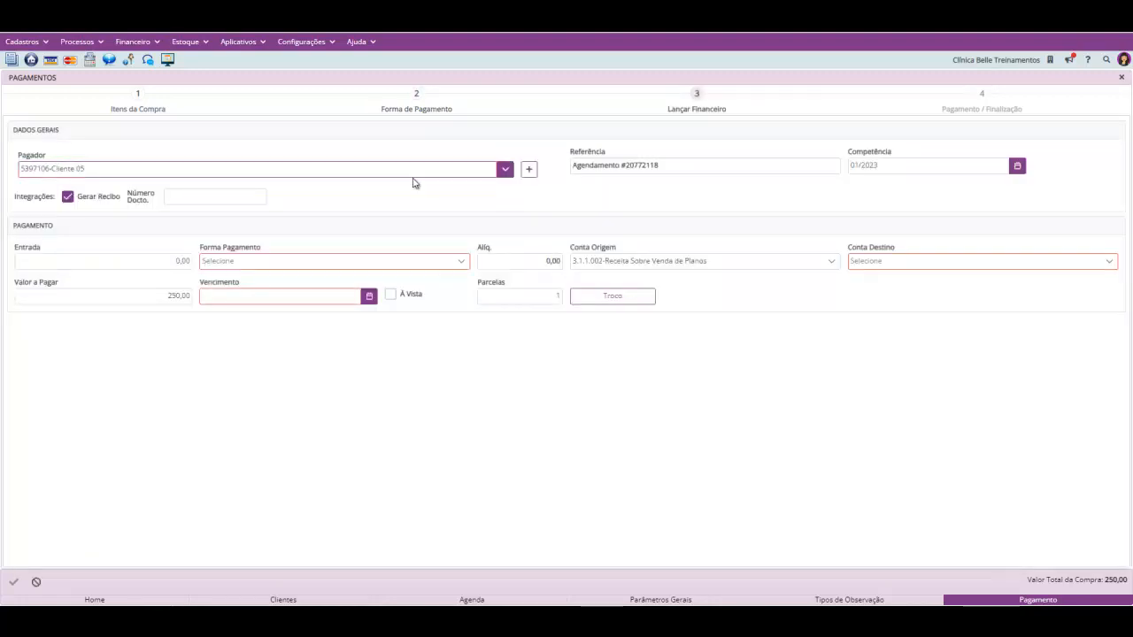
Set the payment method to Cartão de crédito 2 à 6 X and split the amount into 3 installments.
click(388, 264)
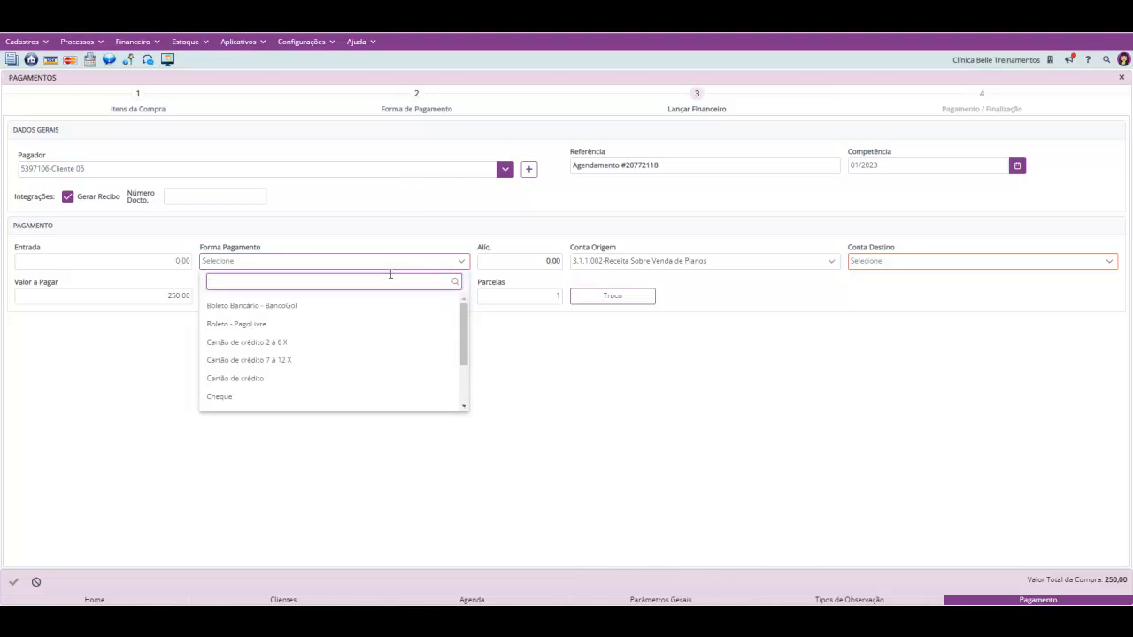
click(398, 347)
key(BackSpace)
text(3)
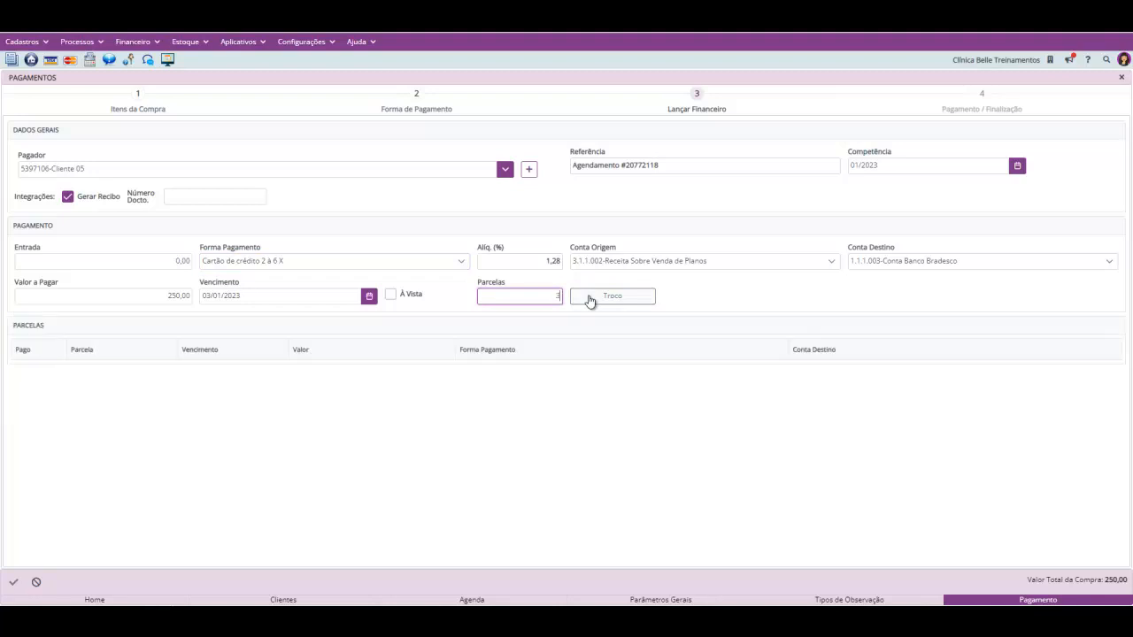
click(589, 301)
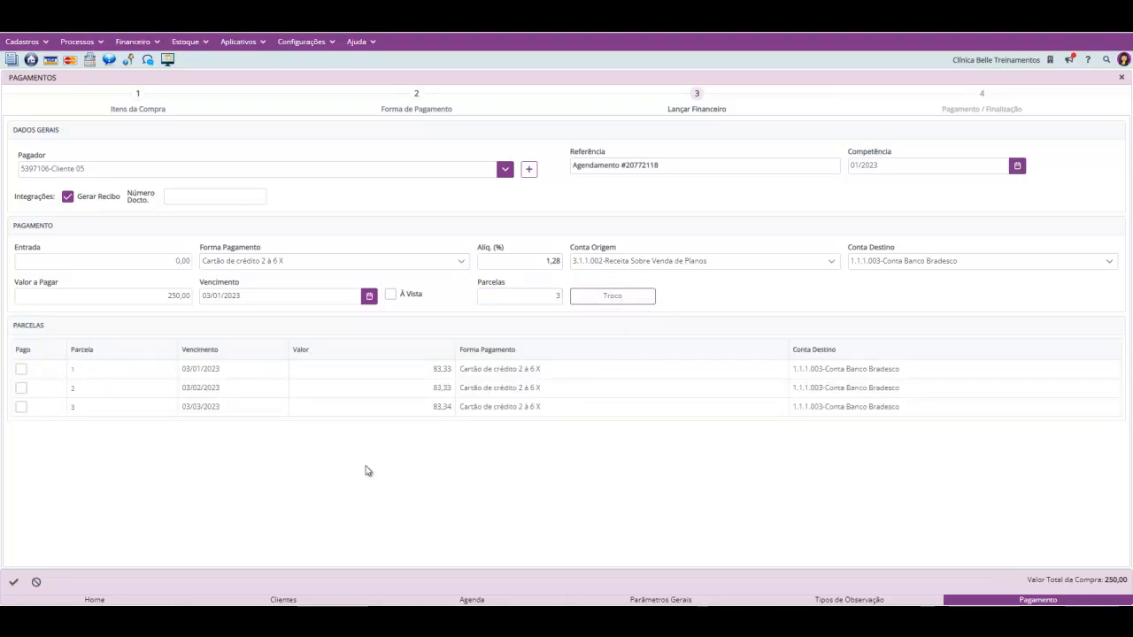
Mark the first installment as paid and finalize Cliente 05's Botox payment.
click(21, 370)
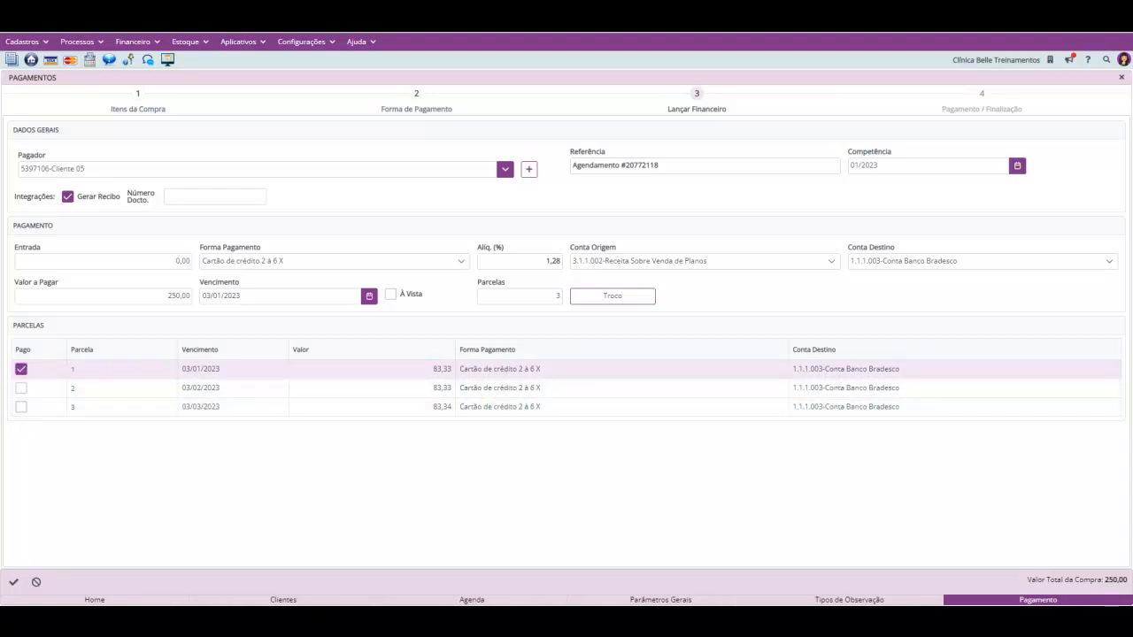
click(14, 585)
click(47, 586)
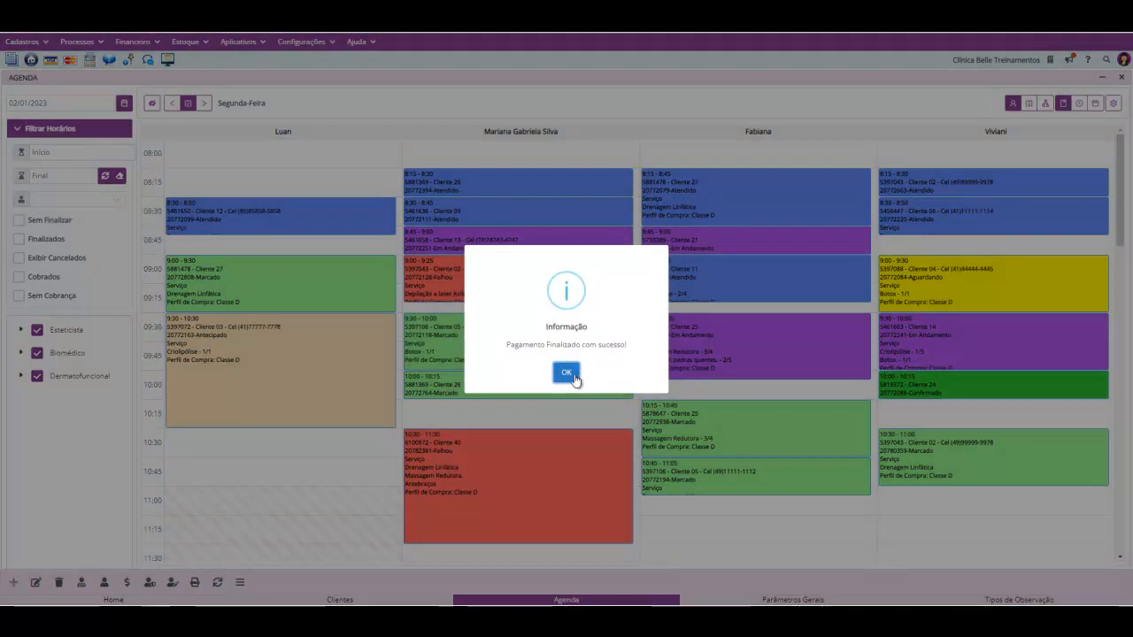
click(567, 372)
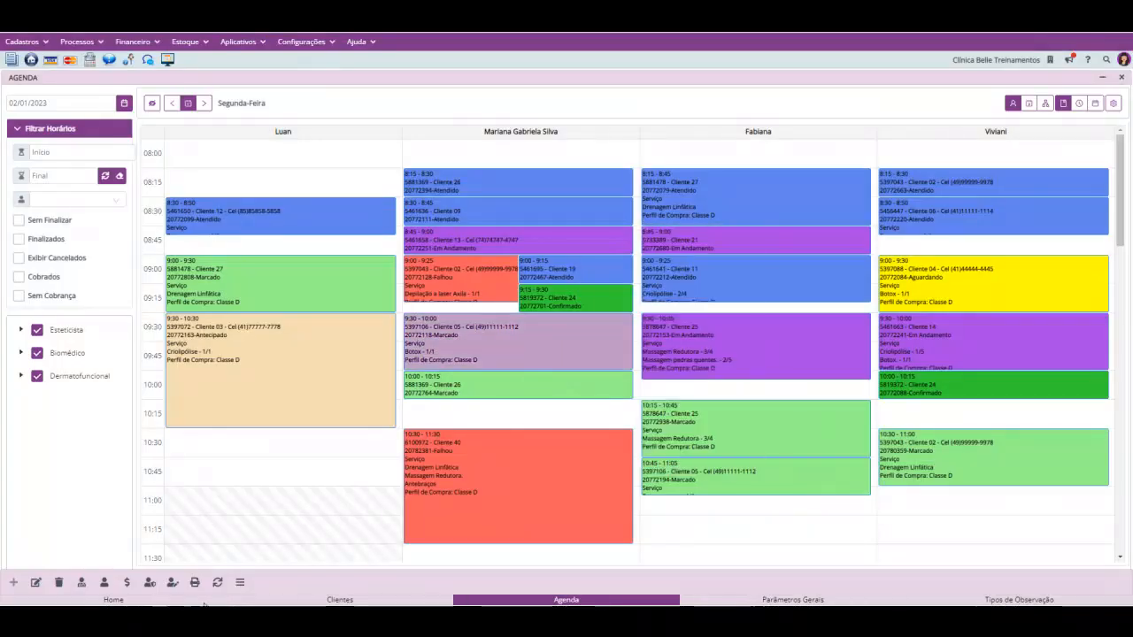
Examine the payment installments of Cliente 05's 09:30 appointment and close their list.
click(126, 583)
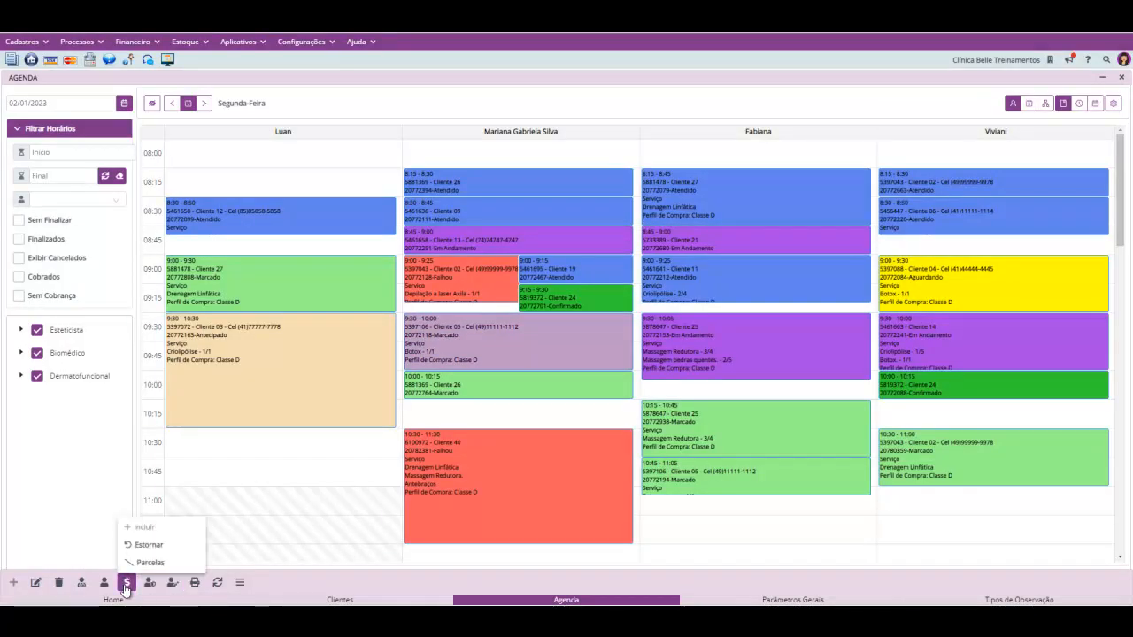
click(179, 565)
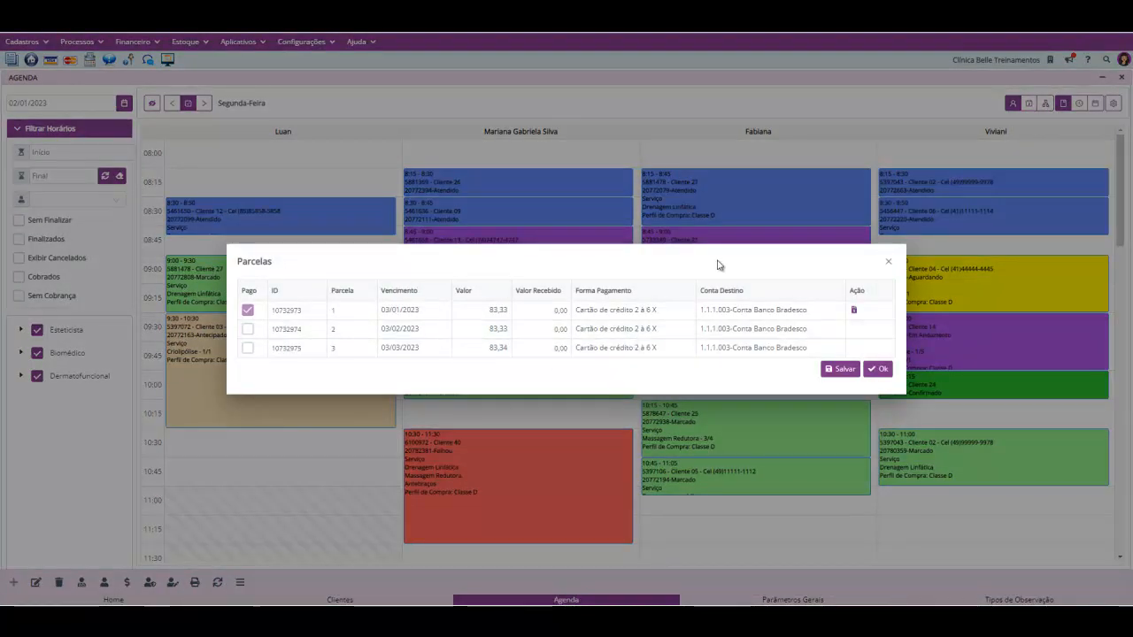
click(889, 264)
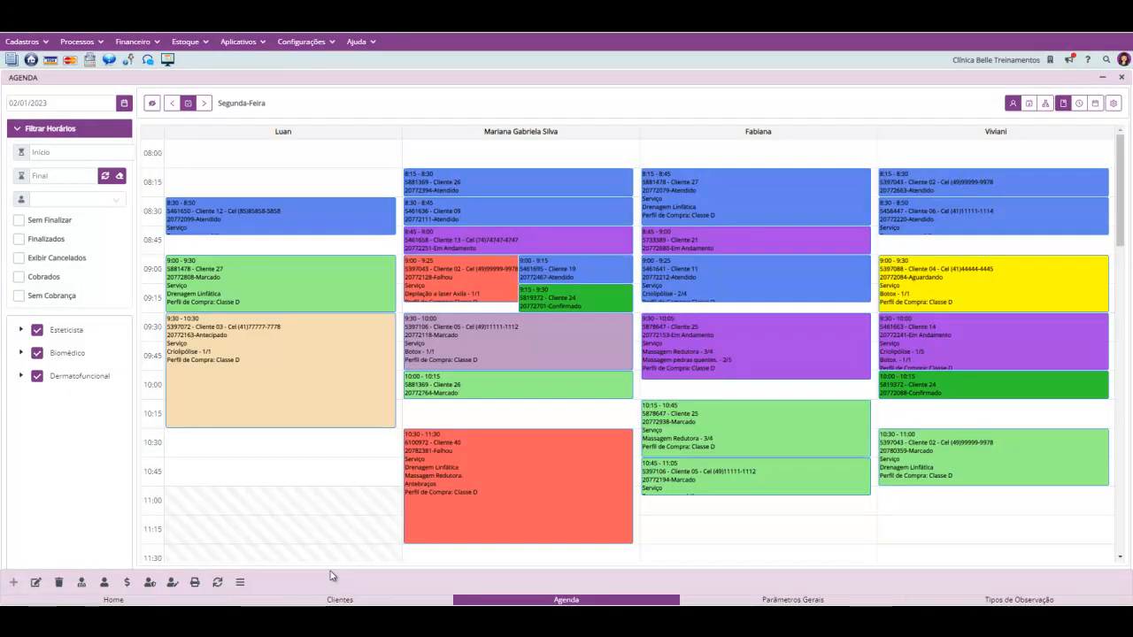
Examine the attendance audit of Cliente 27's 8:15 appointment and close it.
click(150, 584)
click(1058, 260)
click(720, 222)
click(149, 582)
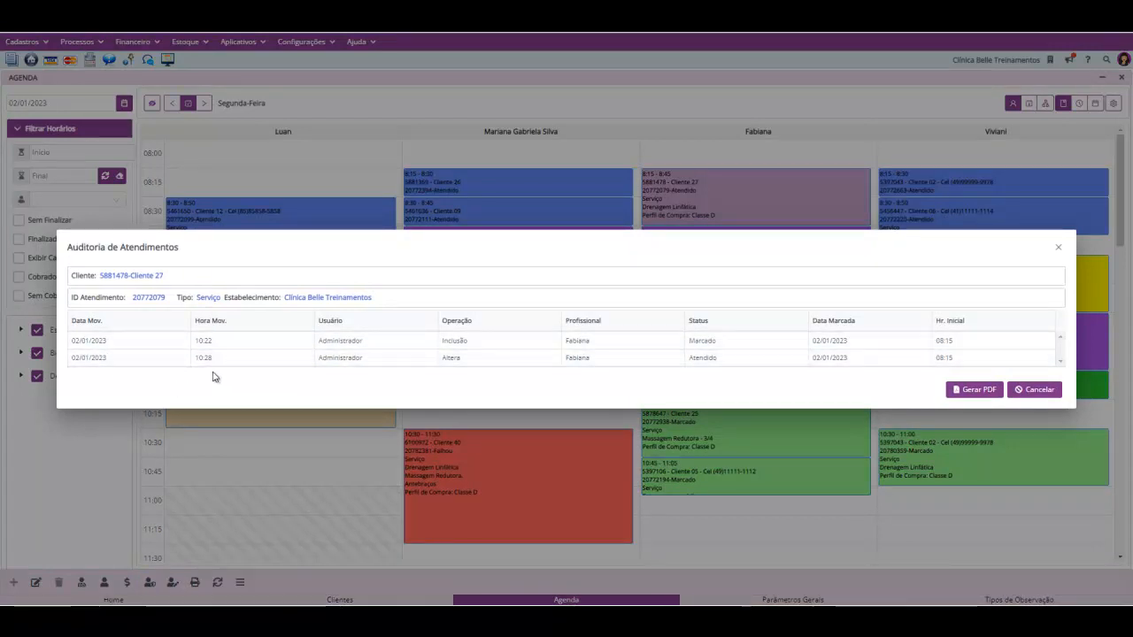
click(1057, 248)
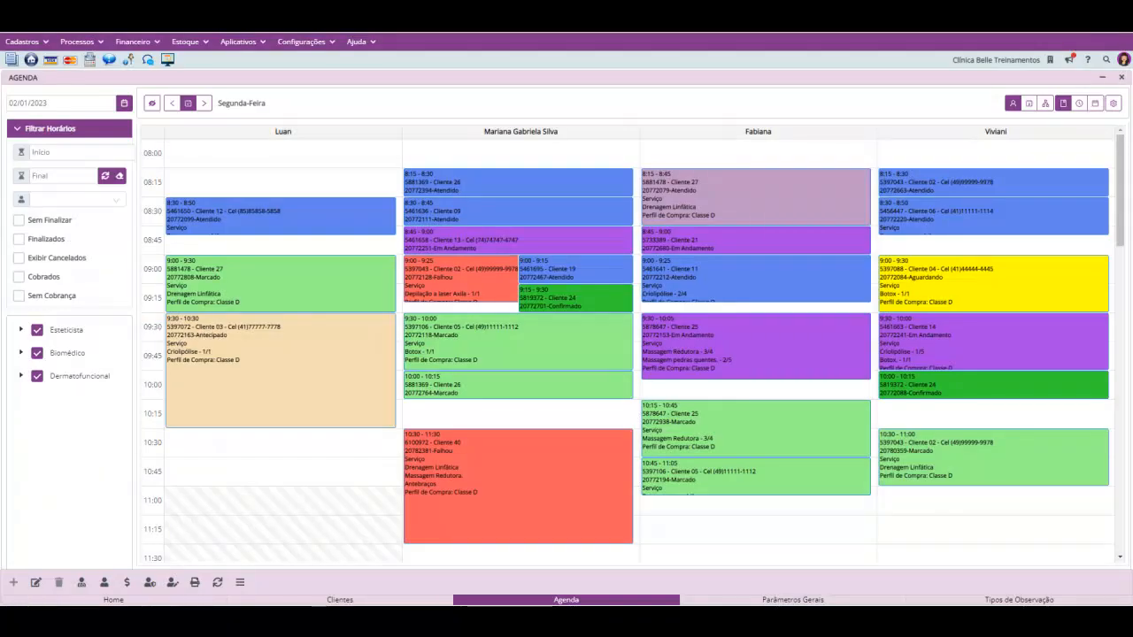
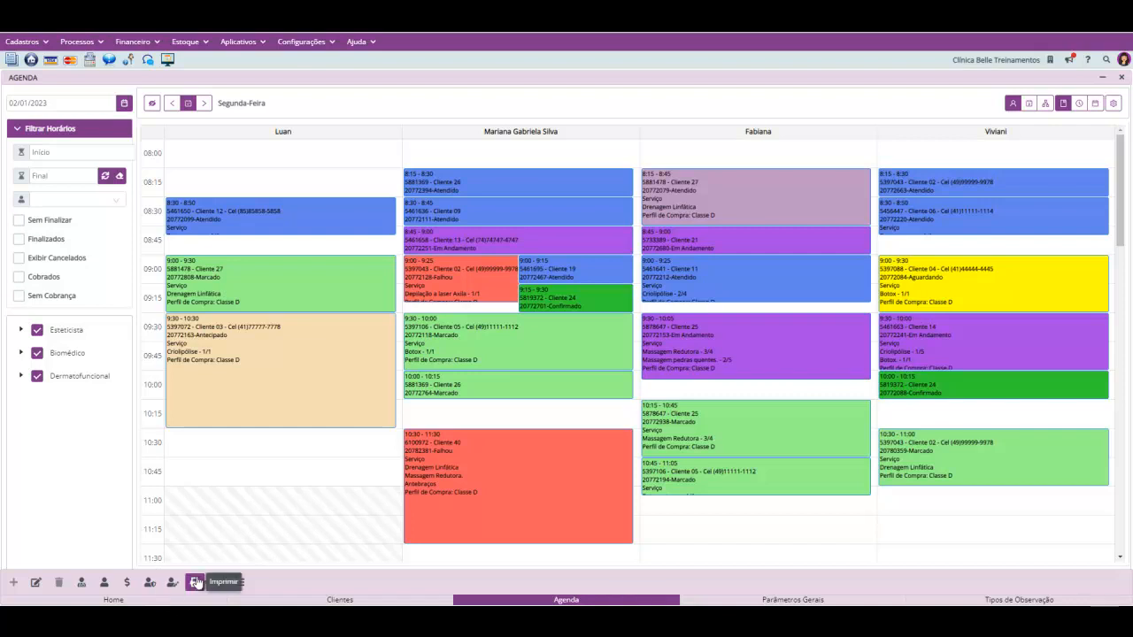
Generate a PDF of the first listed professional's agenda for 02/01/2023 and close the print dialog.
click(194, 582)
click(411, 340)
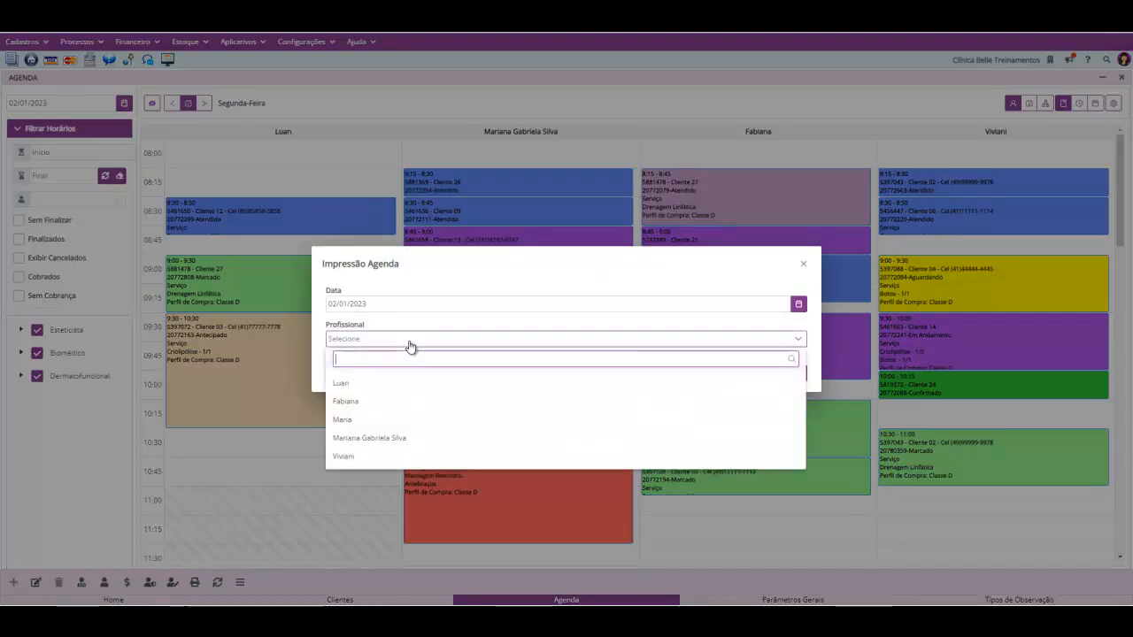
click(416, 386)
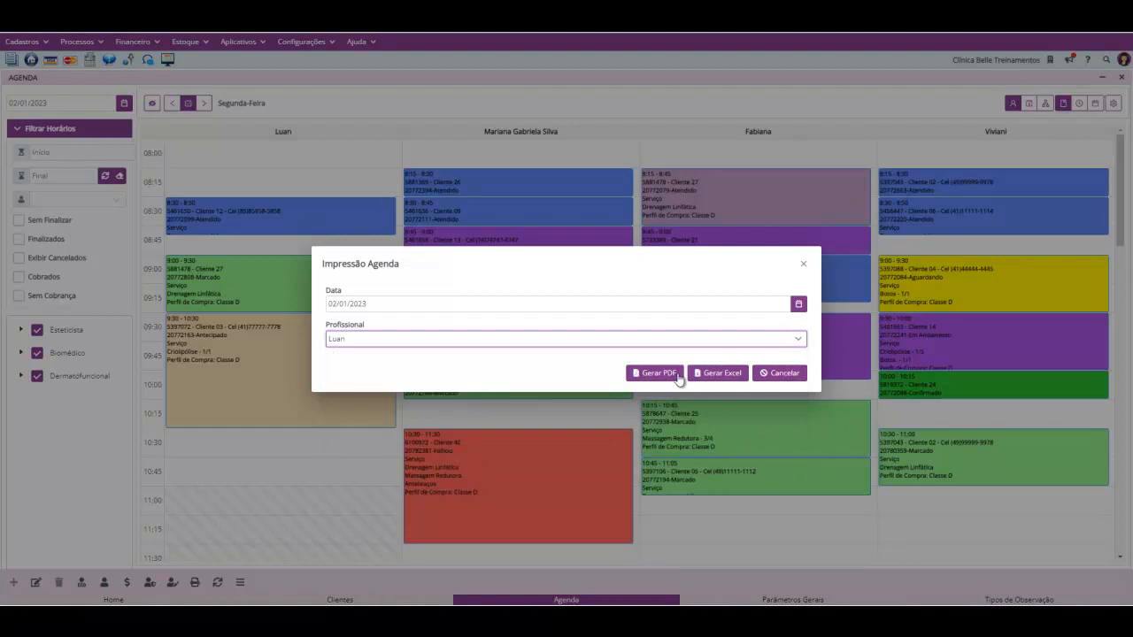
click(674, 376)
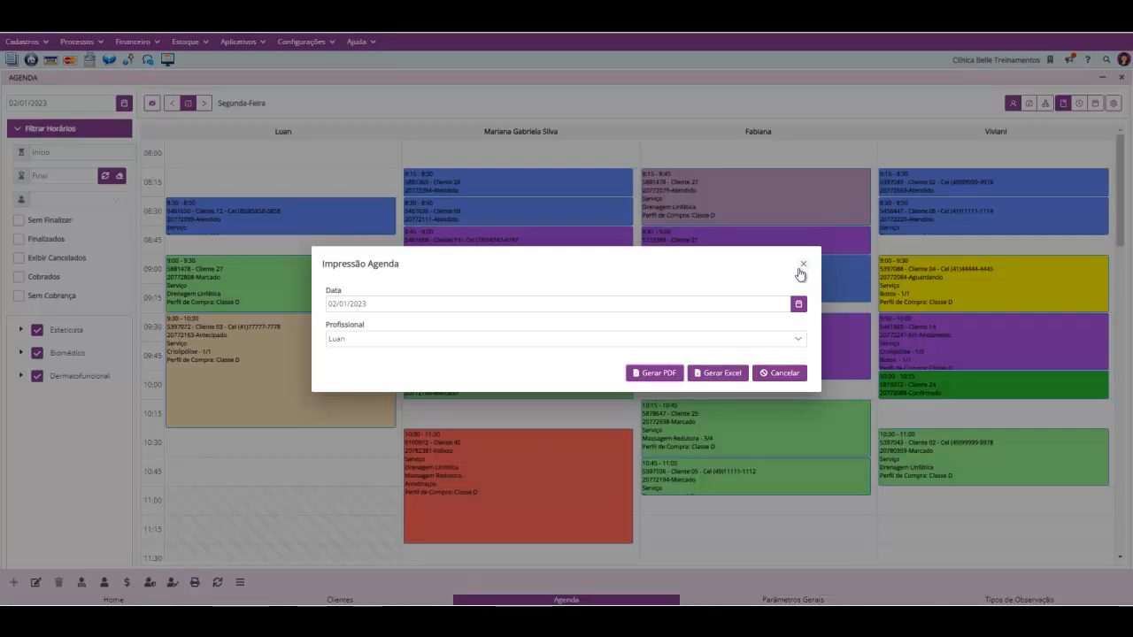
click(801, 264)
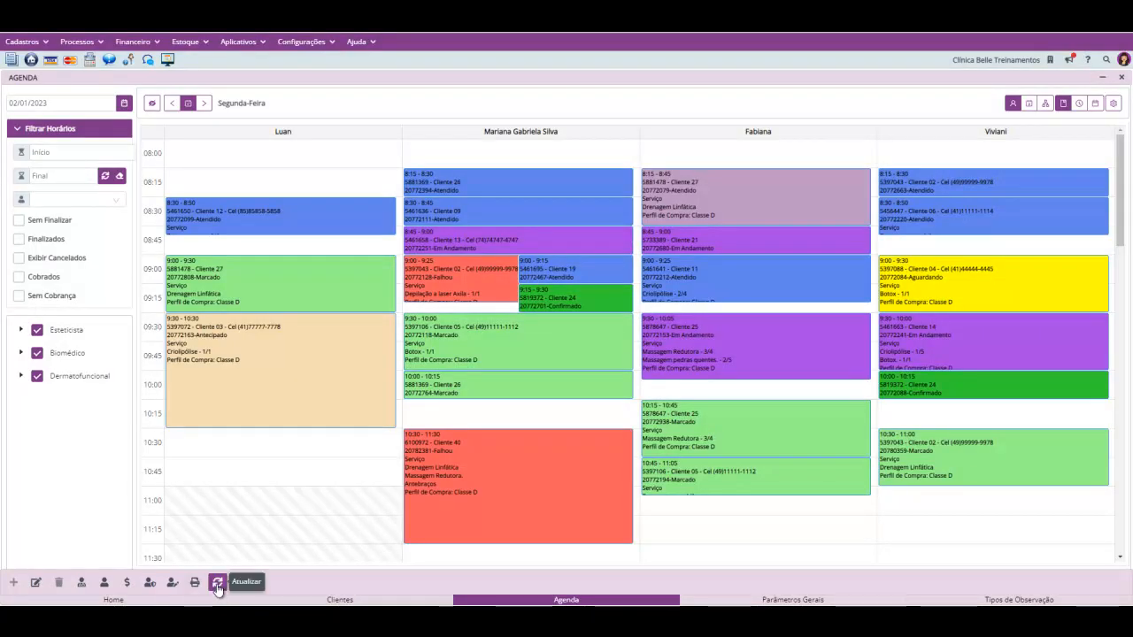
Refresh the agenda and examine the session scheduling options available for Cliente 05's 09:30 appointment.
click(217, 587)
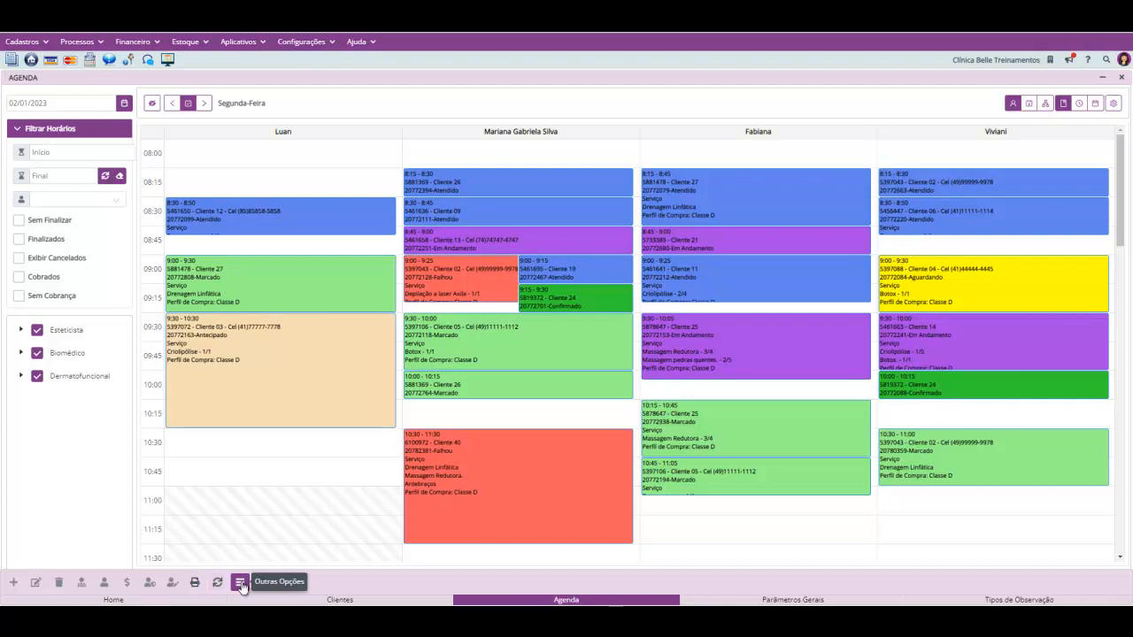
click(239, 583)
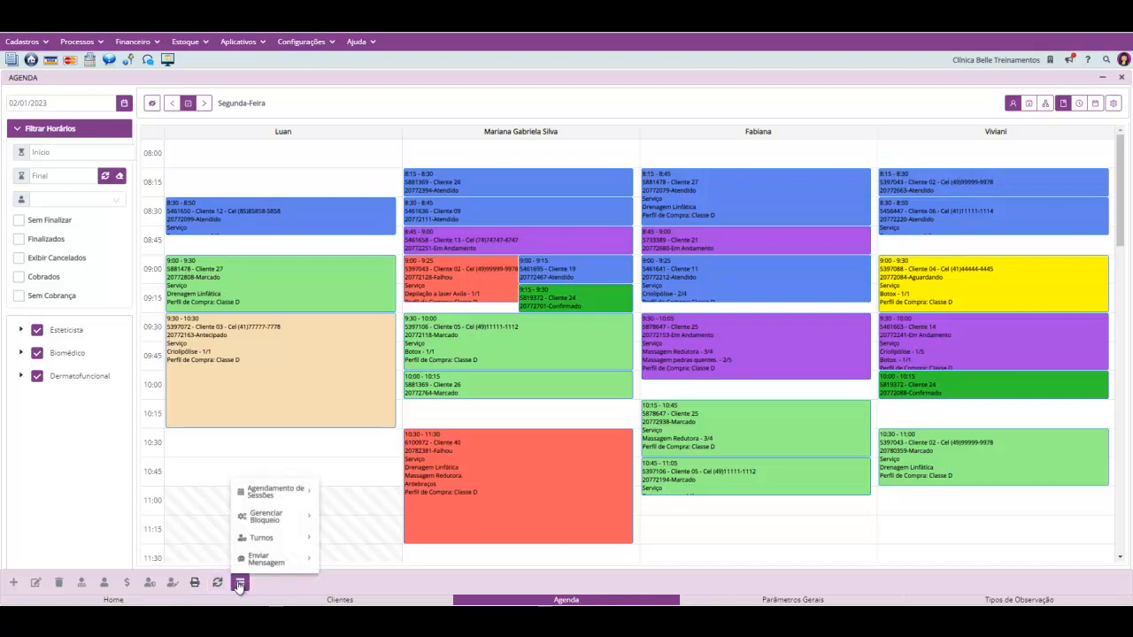
mouse_move(302, 502)
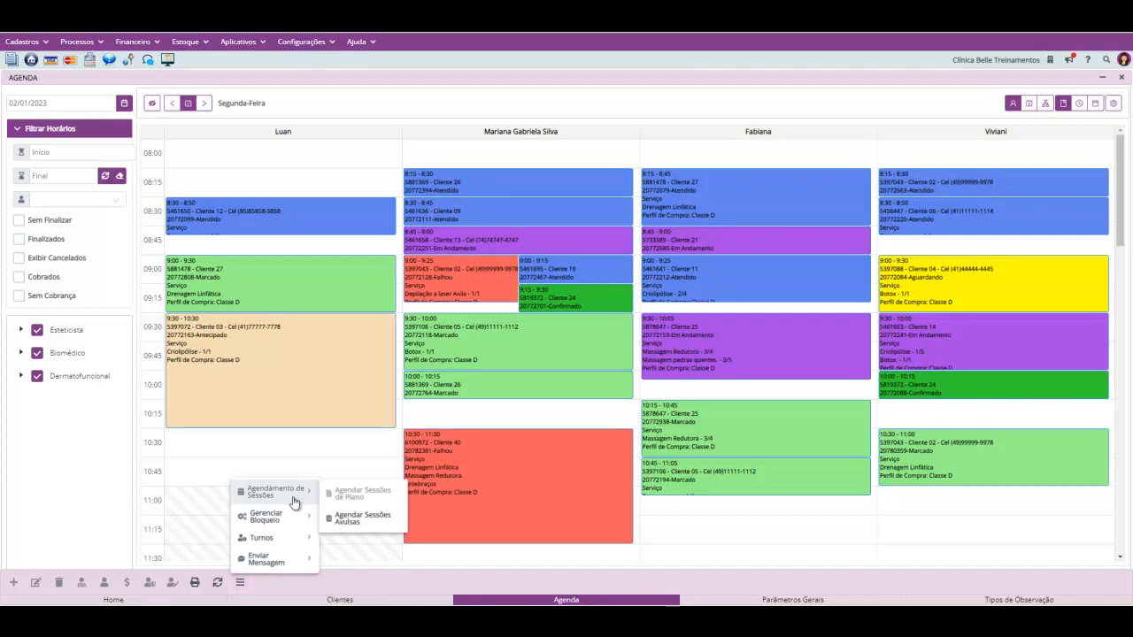
click(507, 332)
click(237, 584)
mouse_move(296, 501)
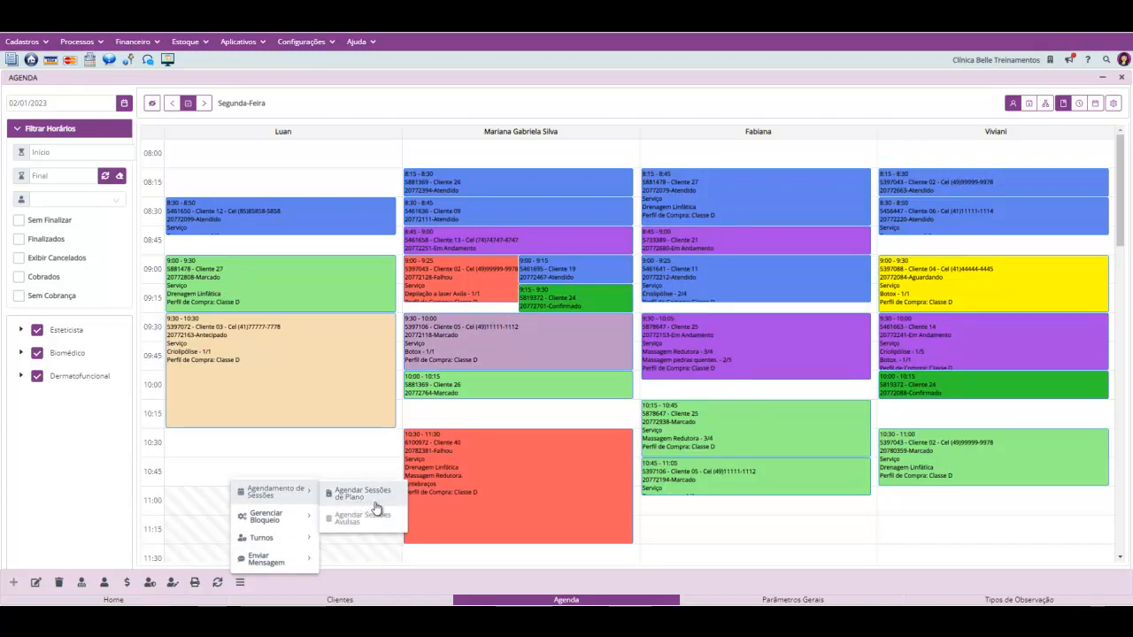
mouse_move(492, 356)
Open the scheduling of single sessions (Agendar Sessões Avulsas) from Cliente 26's 10:00 appointment.
click(449, 395)
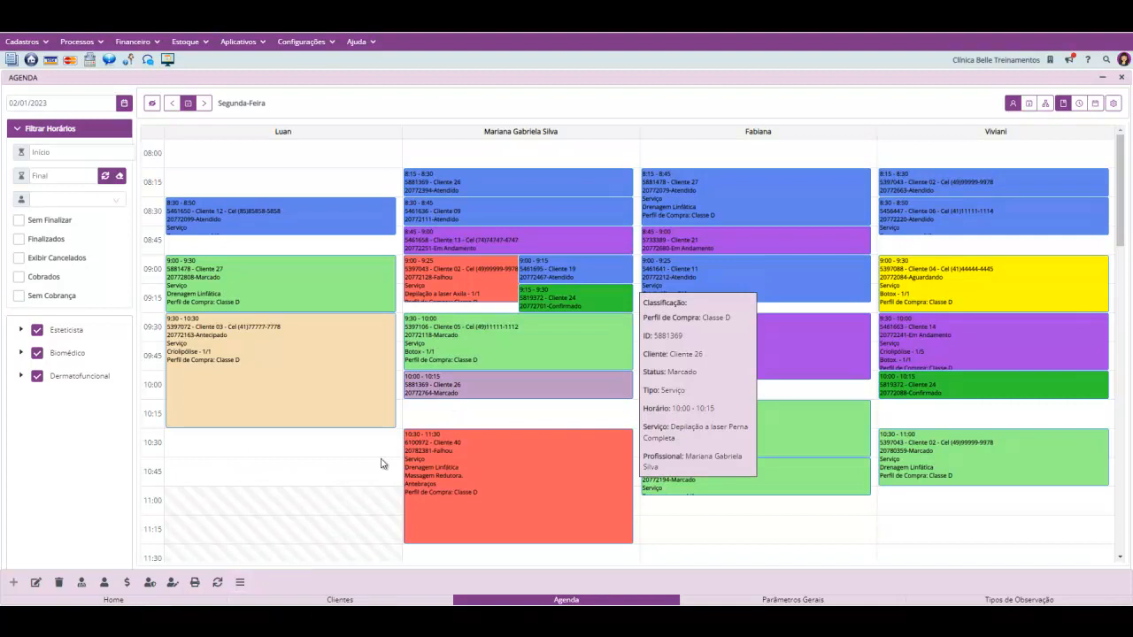
click(238, 581)
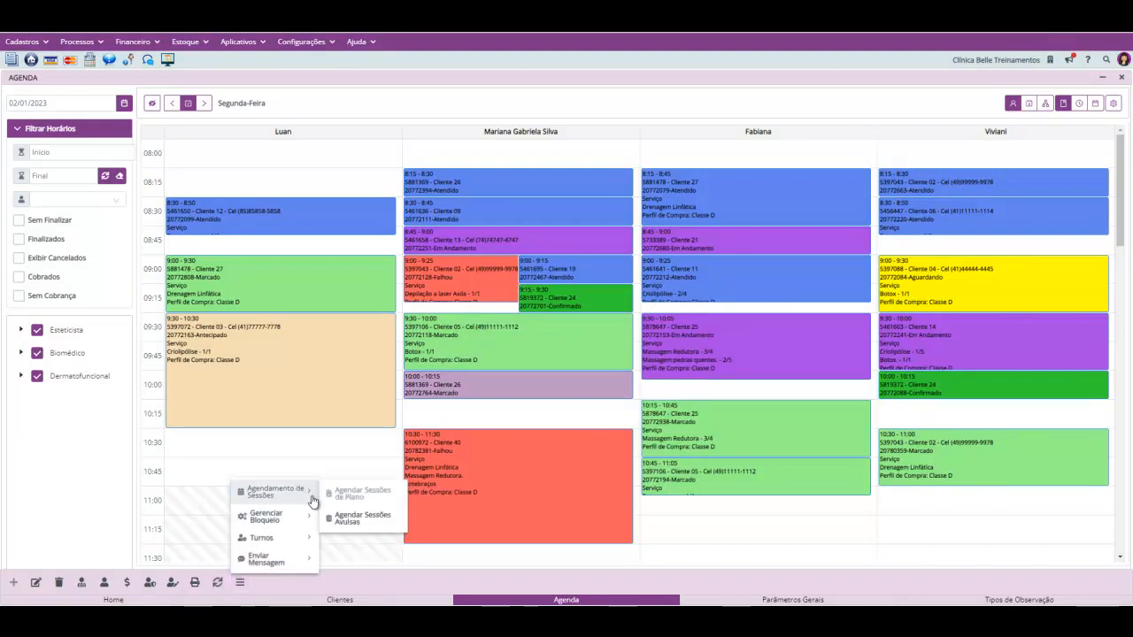
click(354, 524)
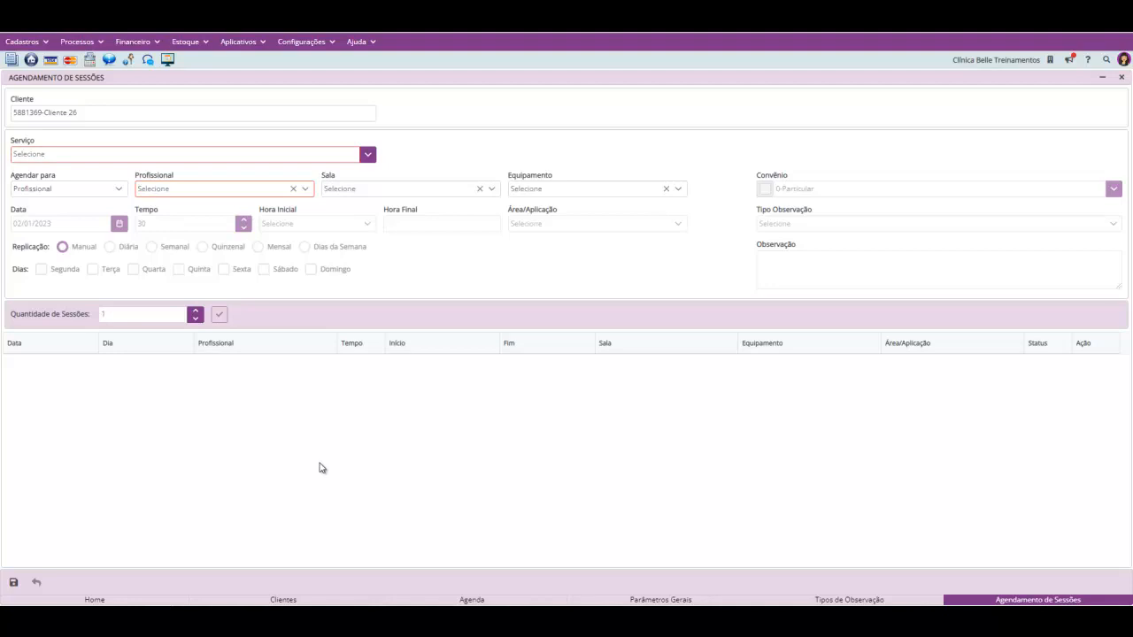
Set the service to Peeling de Diamante and choose the second listed professional for Cliente 26's sessions.
click(366, 156)
click(329, 194)
click(197, 193)
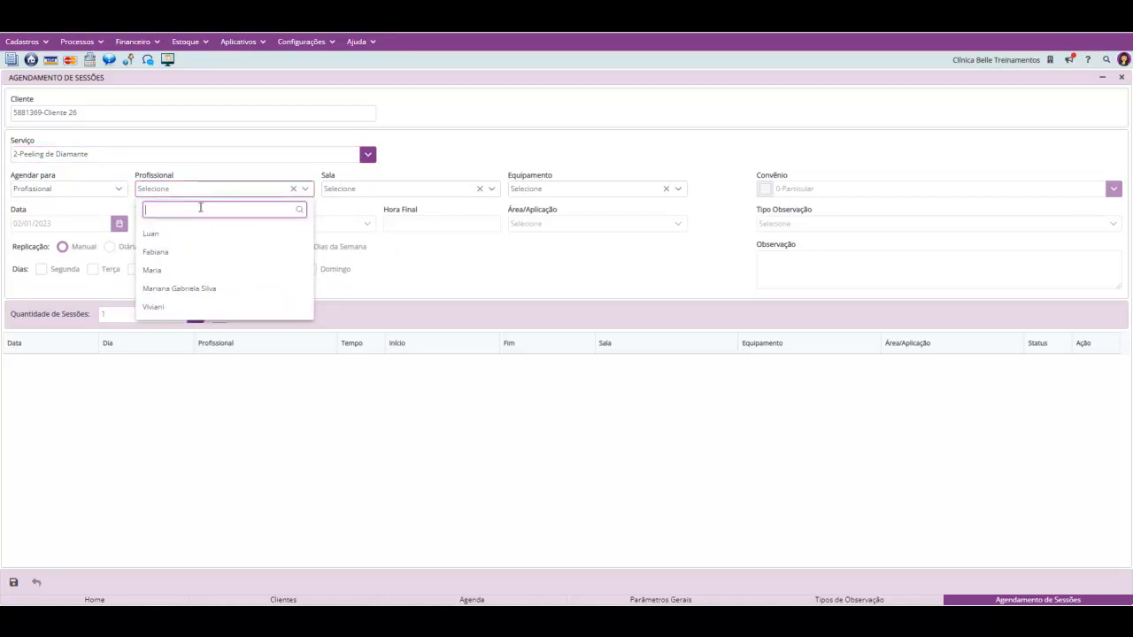
click(207, 253)
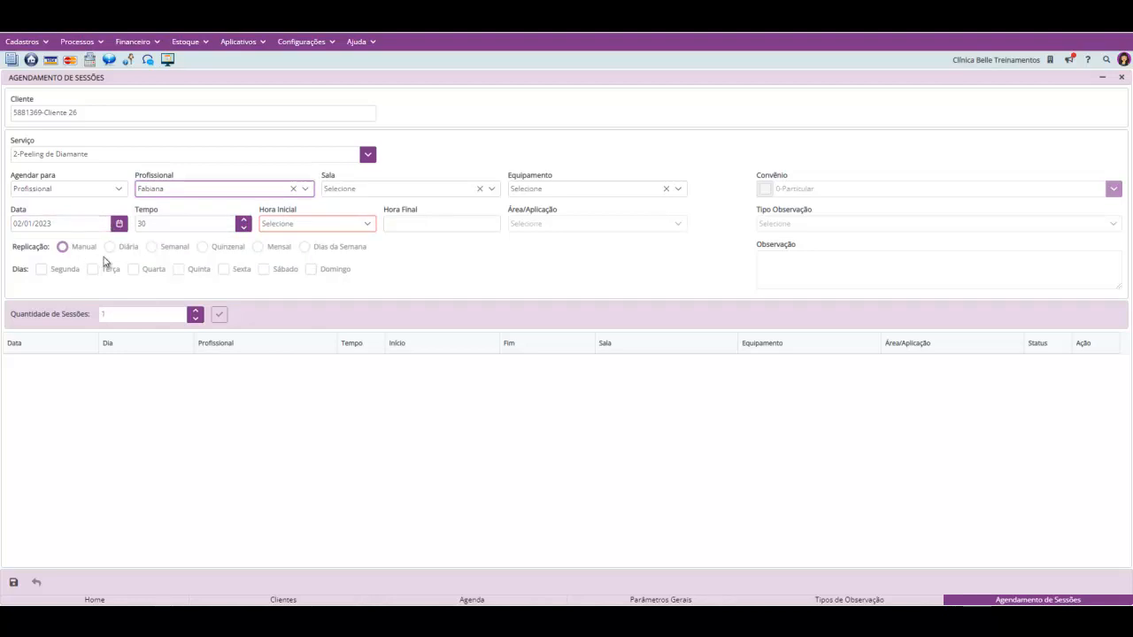
Set the first session's date to 03/01/2023 and its start time to 10:00.
click(119, 225)
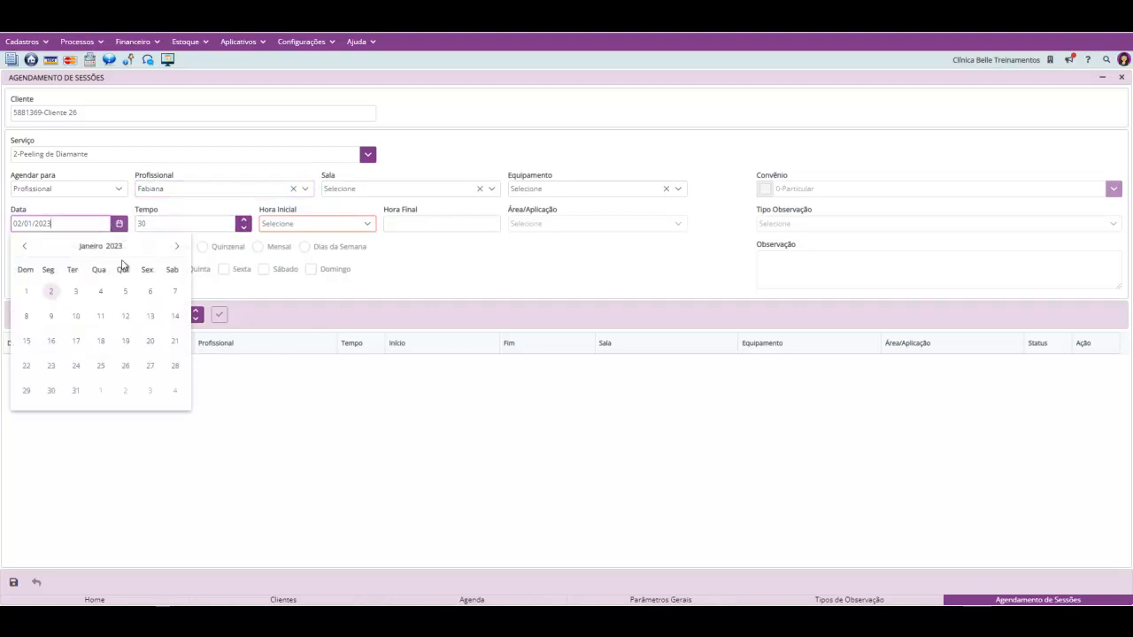
click(76, 292)
click(331, 231)
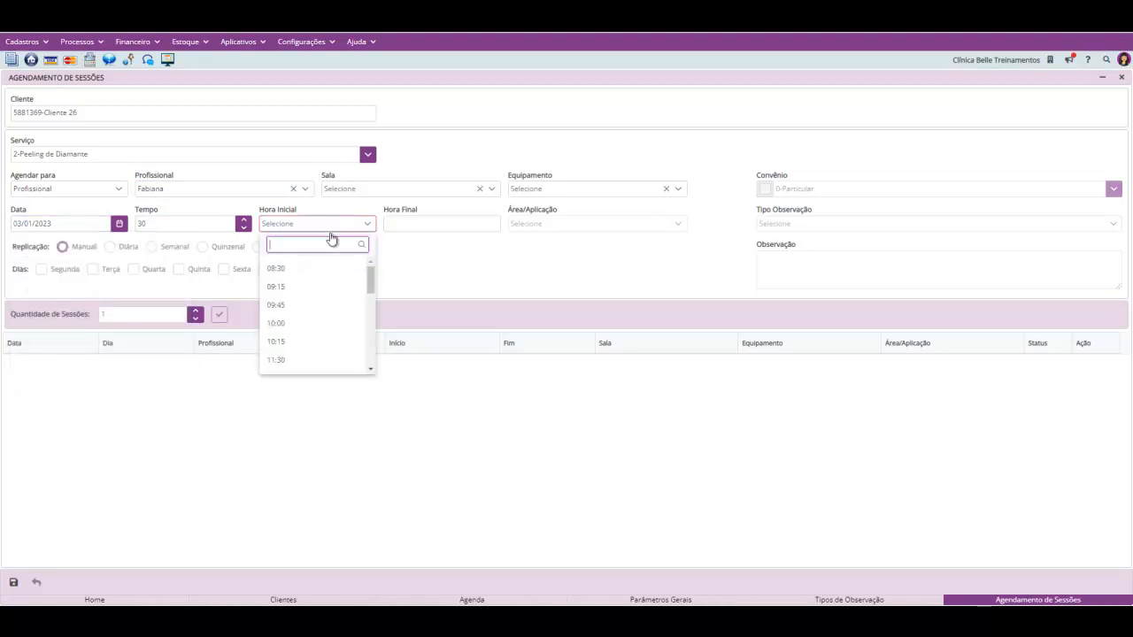
click(319, 327)
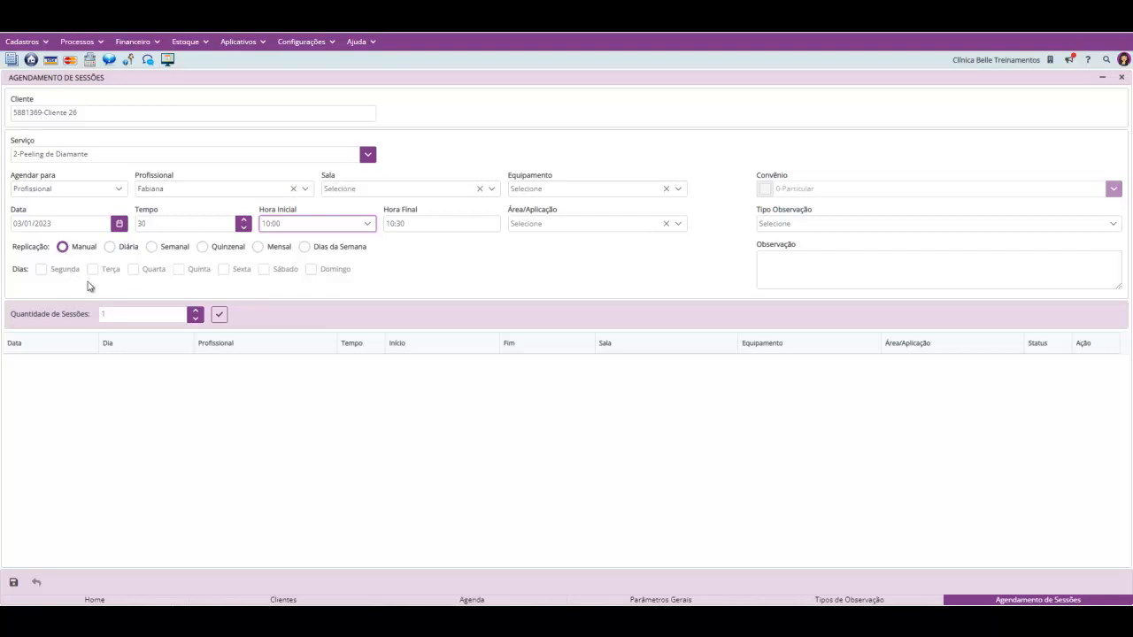
Review the replication options for Cliente 26's sessions, choose Dias da Semana, and select Terça and Sexta.
click(110, 249)
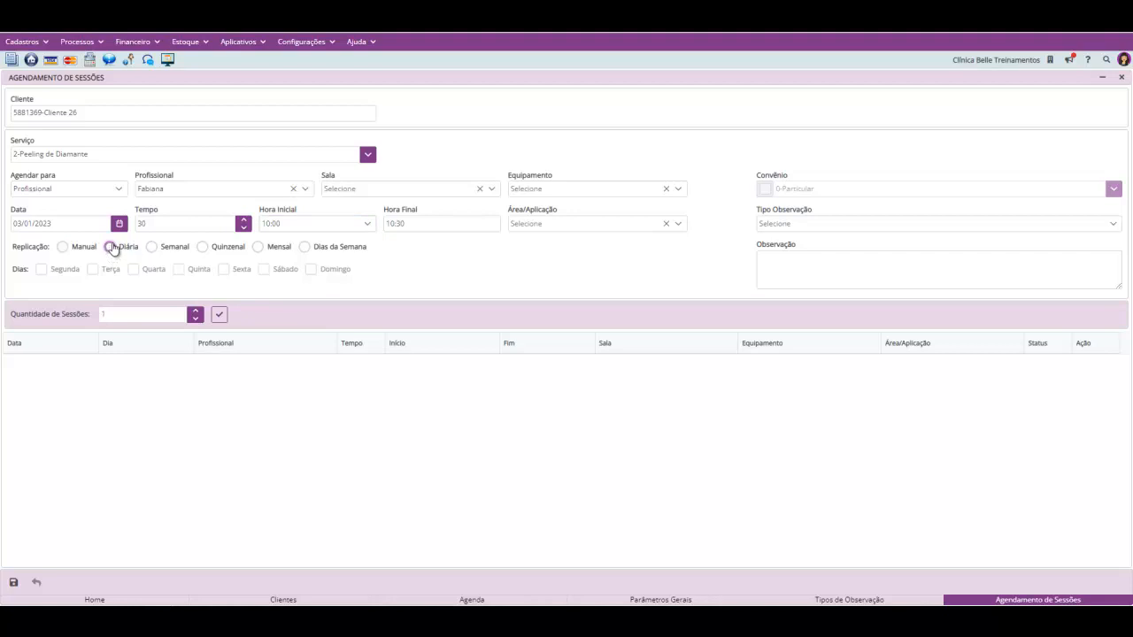
click(153, 248)
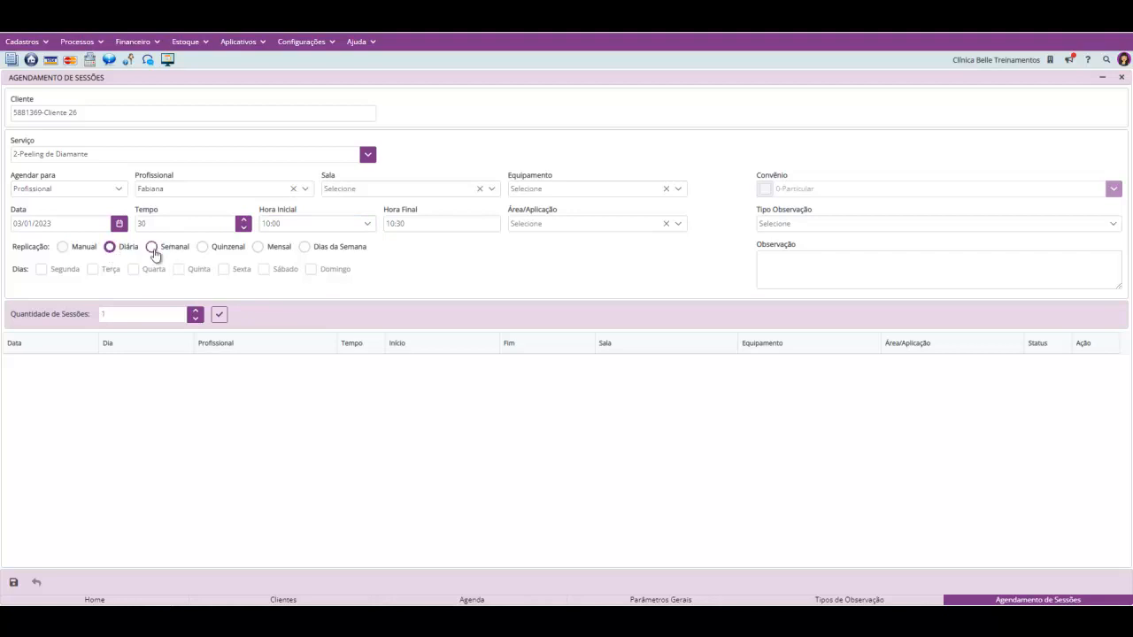
click(203, 248)
click(257, 248)
click(304, 248)
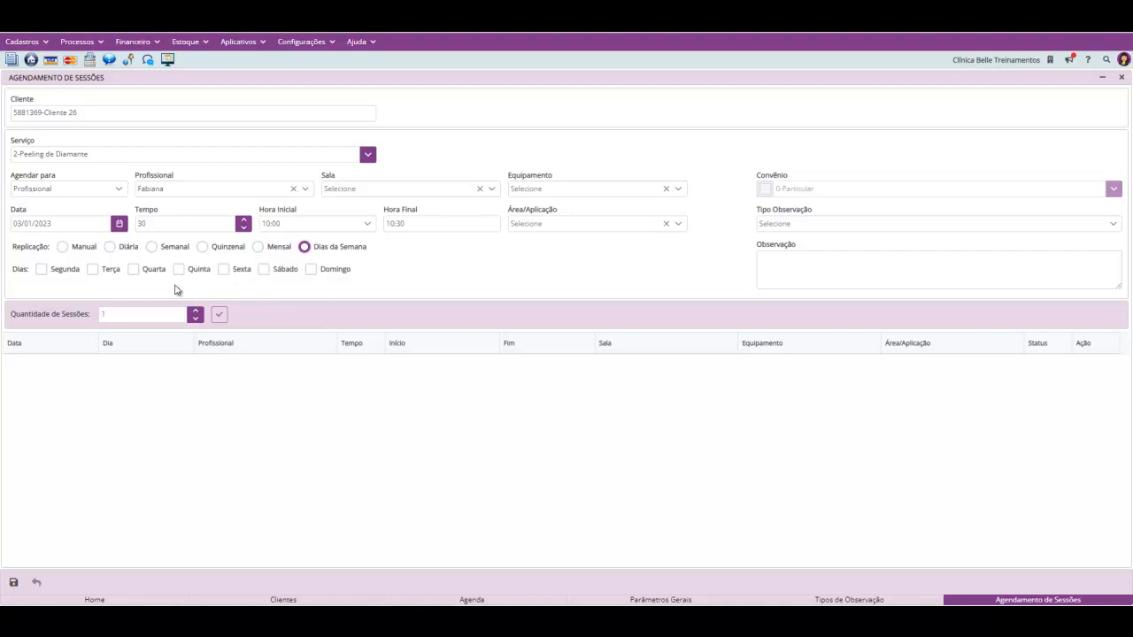
click(93, 270)
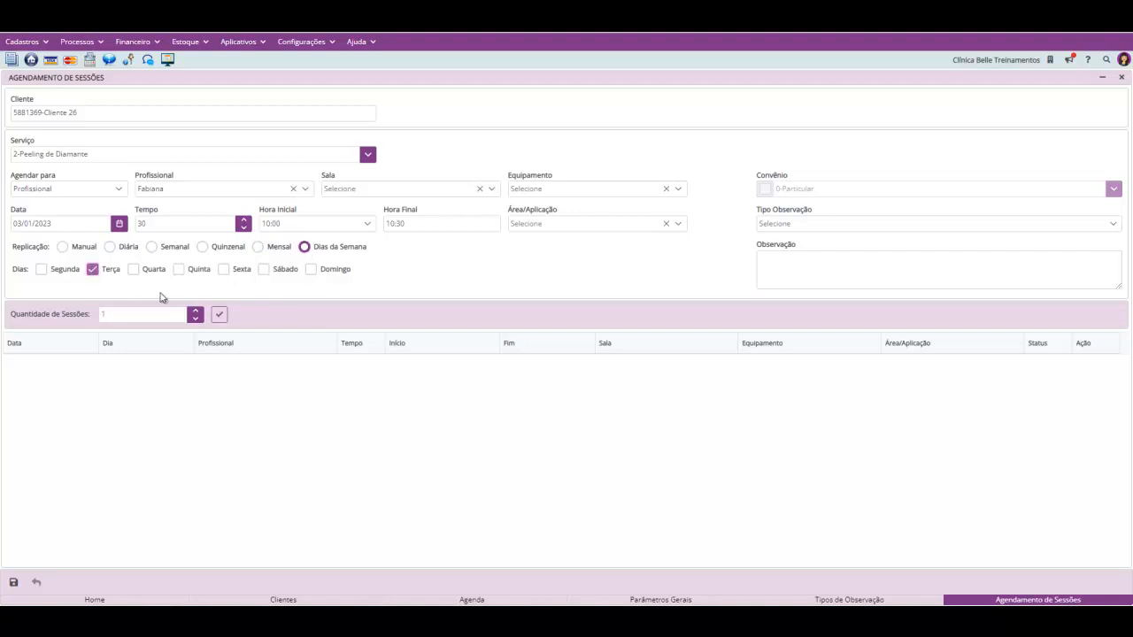
click(223, 270)
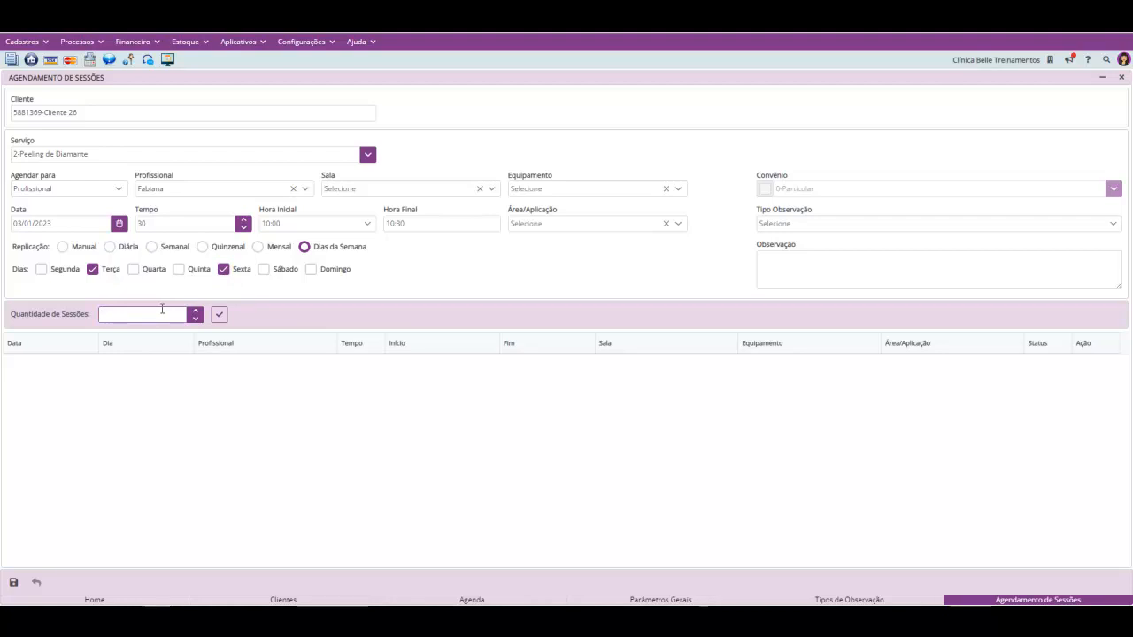
Generate 10 sessions for Cliente 26 and review the whole list of generated dates.
text(0)
click(224, 316)
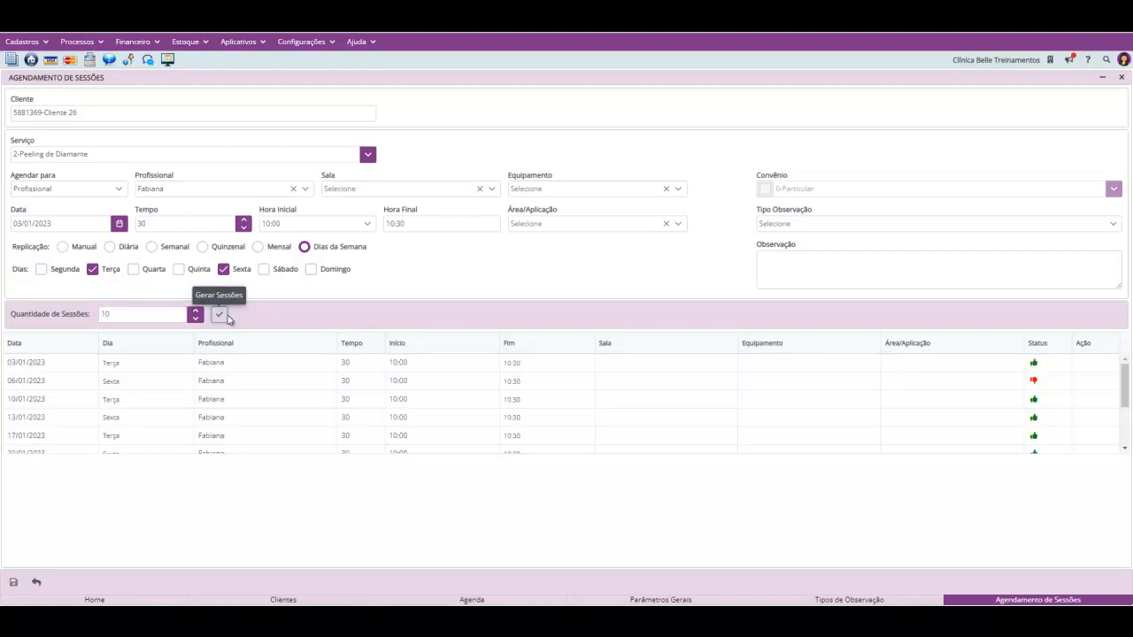
scroll(317, 405, down, 2)
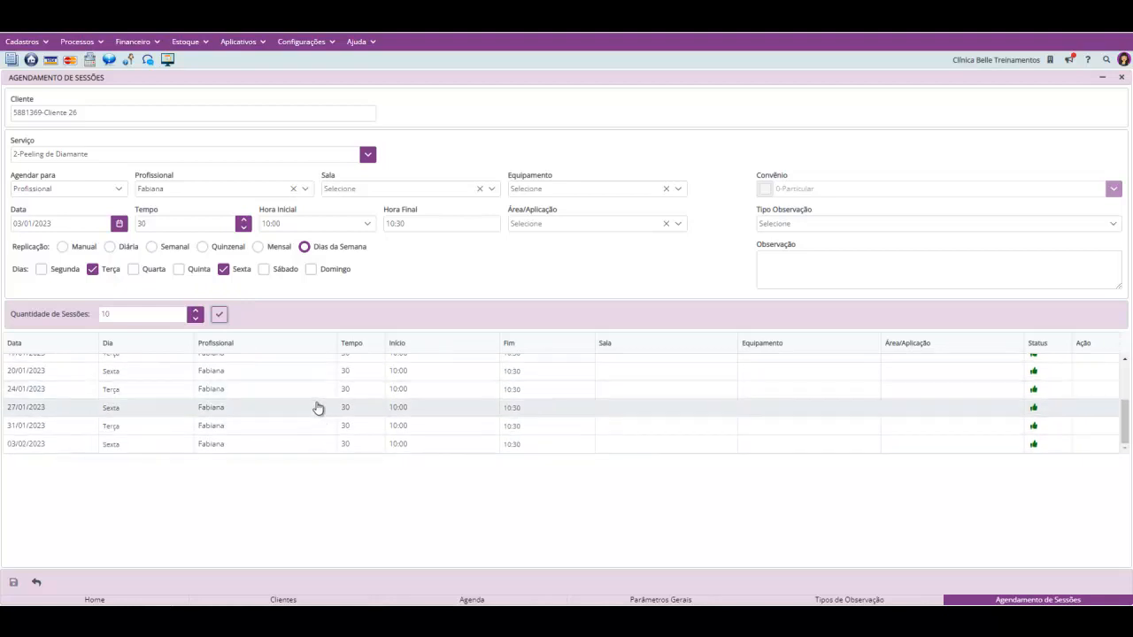
scroll(317, 406, up, 3)
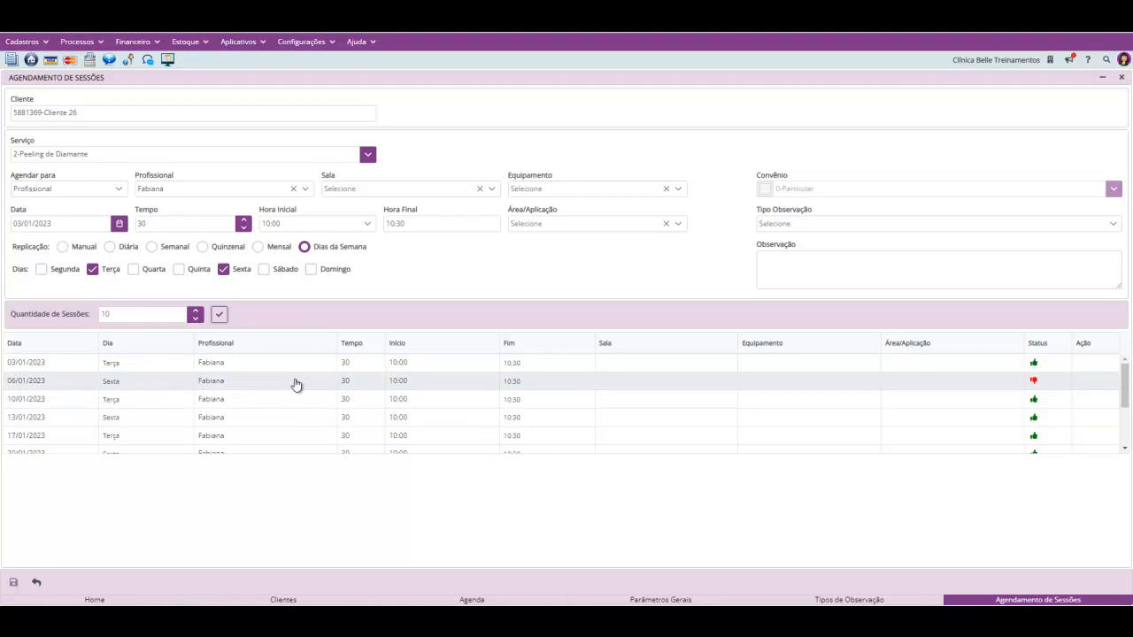
Set the 06/01/2023 session's start time to 13:00, check the generated list, and save the sessions.
mouse_move(1034, 385)
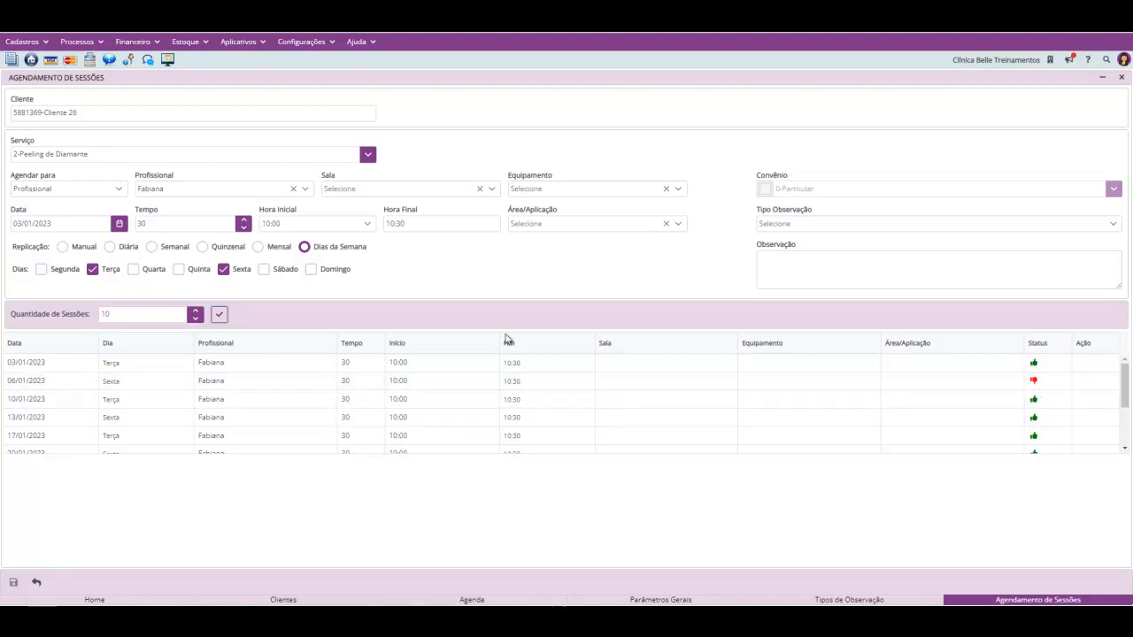
click(414, 387)
click(418, 385)
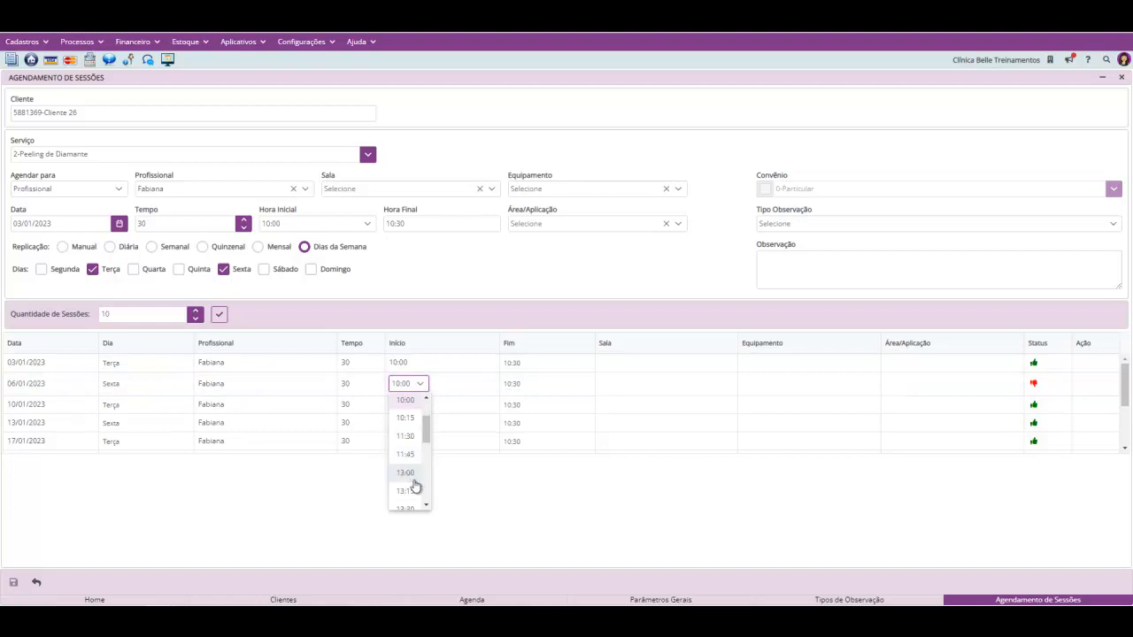
click(410, 480)
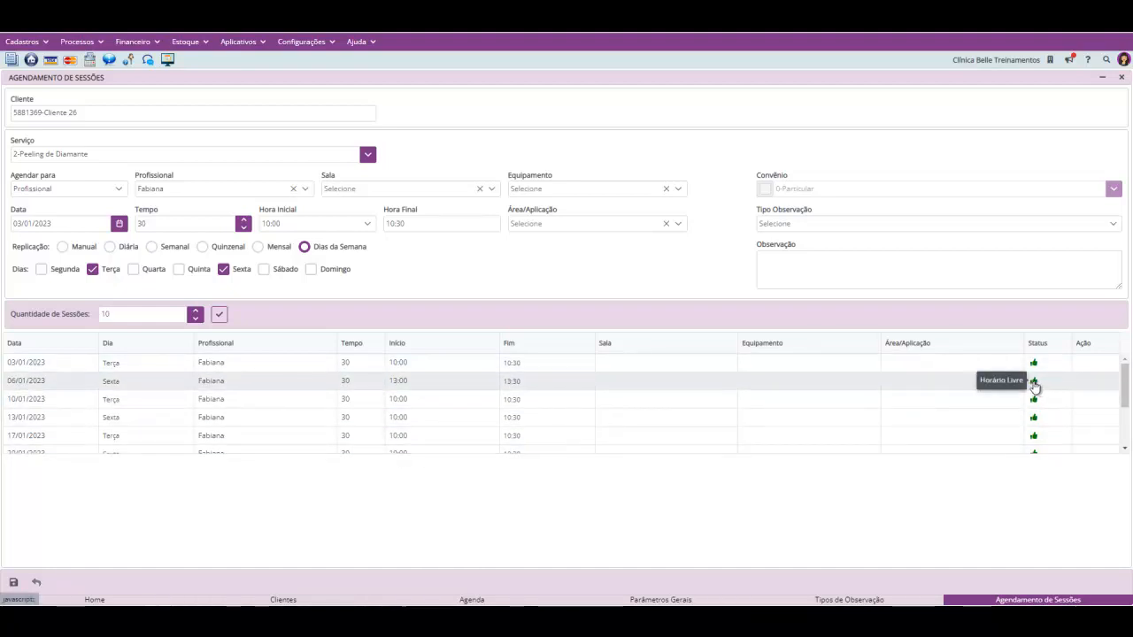
scroll(1035, 389, down, 2)
scroll(1036, 394, up, 2)
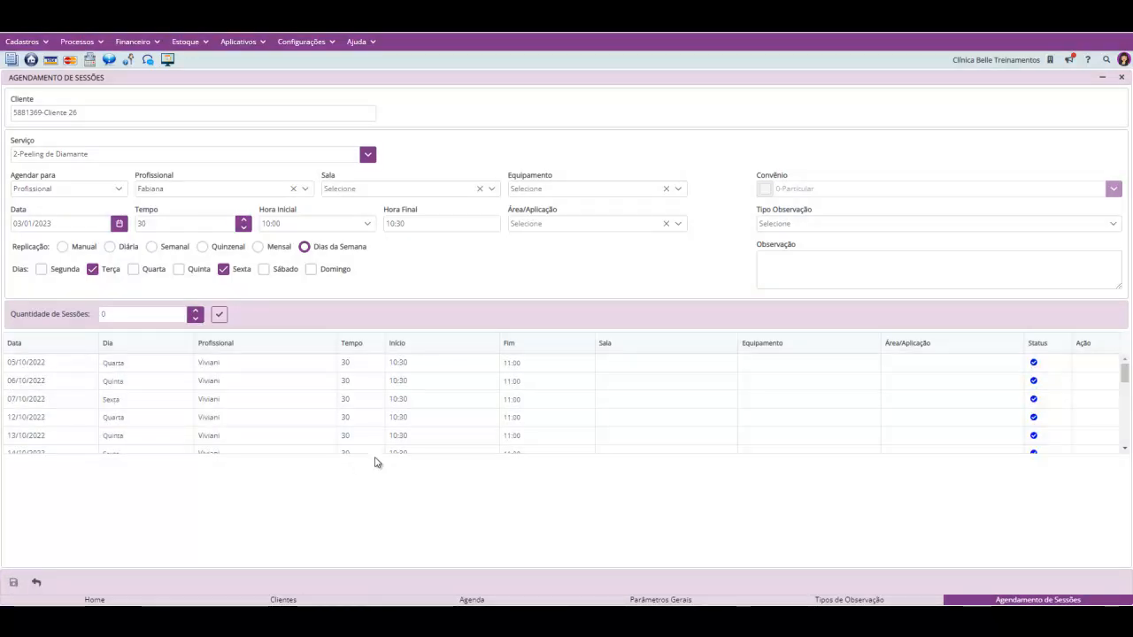
Close the session scheduling form and refresh the 02/01/2023 agenda.
click(1121, 77)
mouse_move(591, 455)
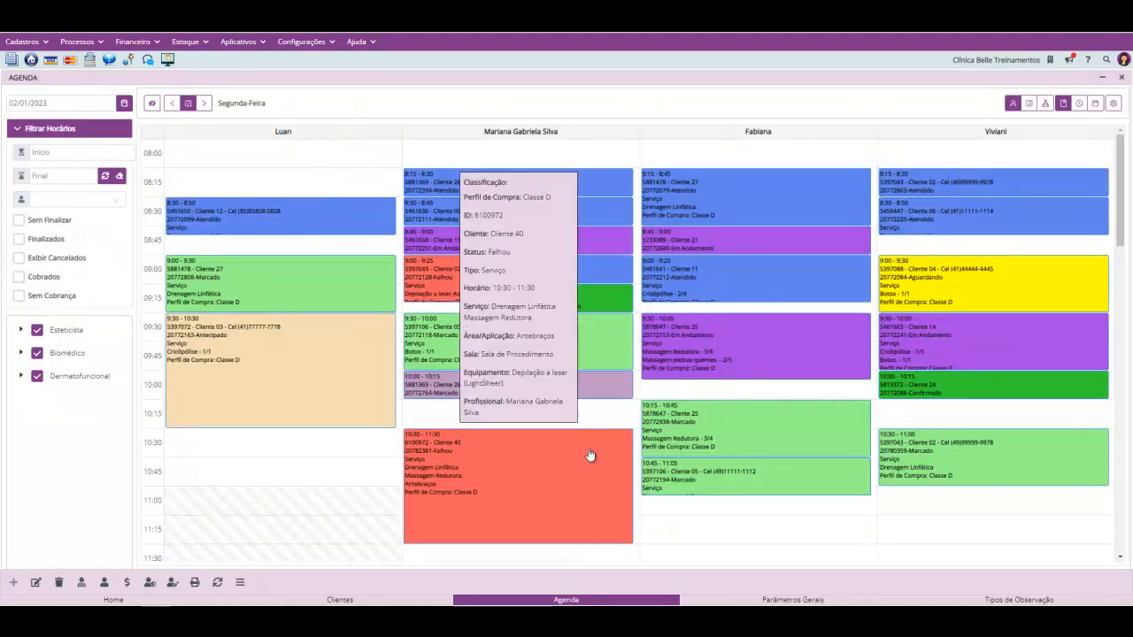
click(240, 583)
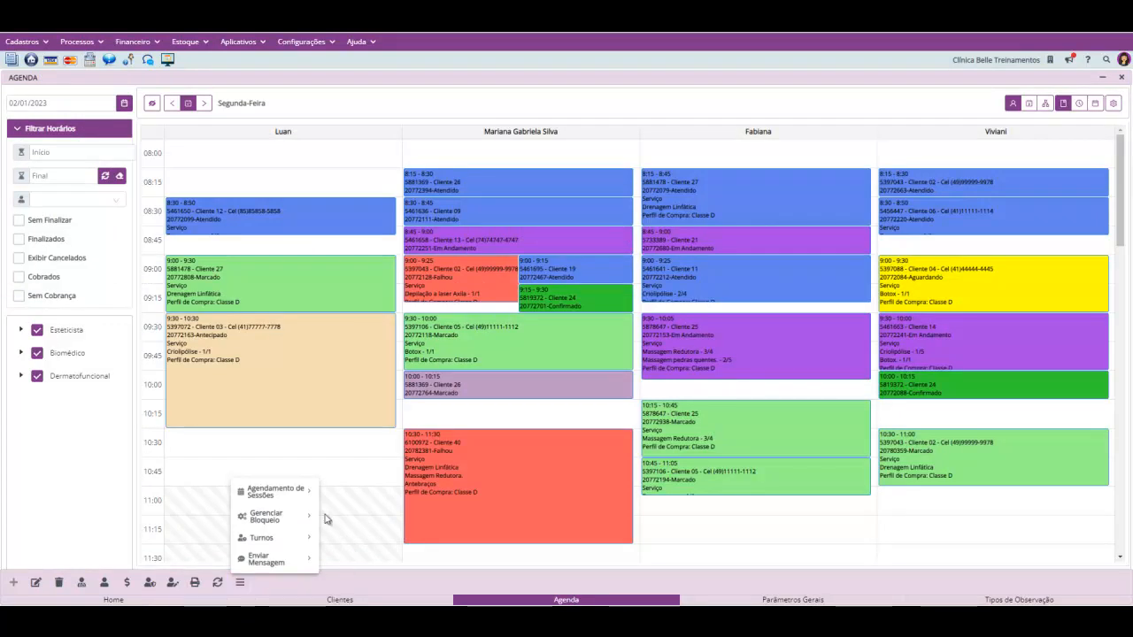
mouse_move(305, 493)
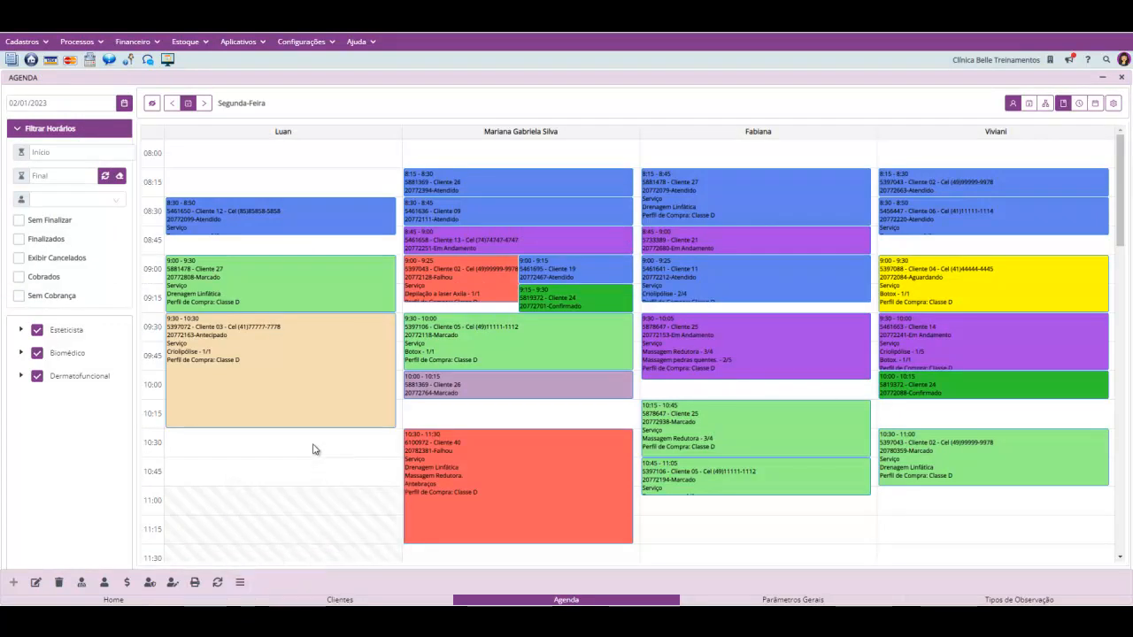
scroll(410, 475, down, 2)
click(217, 584)
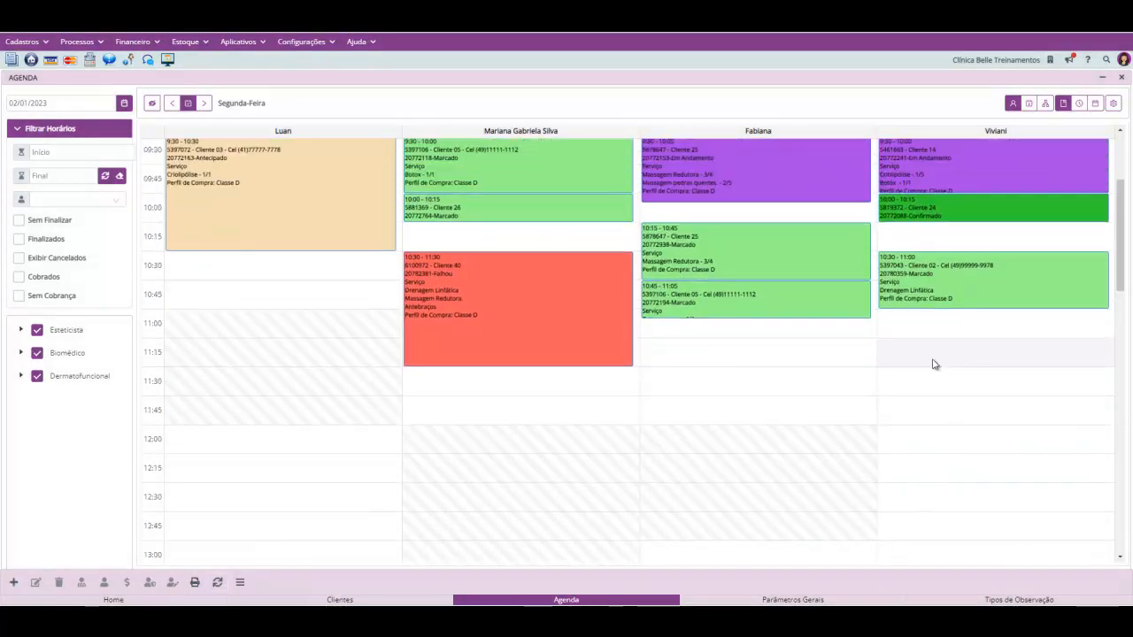
Block the fourth professional's 11:15 slot as a Bloqueio with the description "Reunião".
click(240, 583)
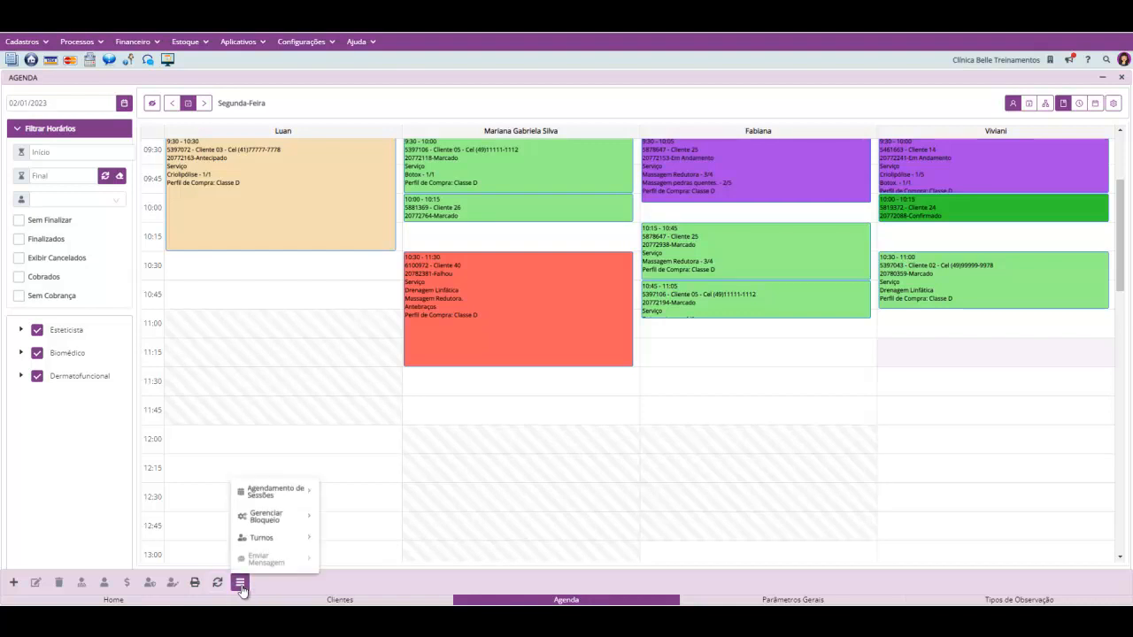
mouse_move(295, 518)
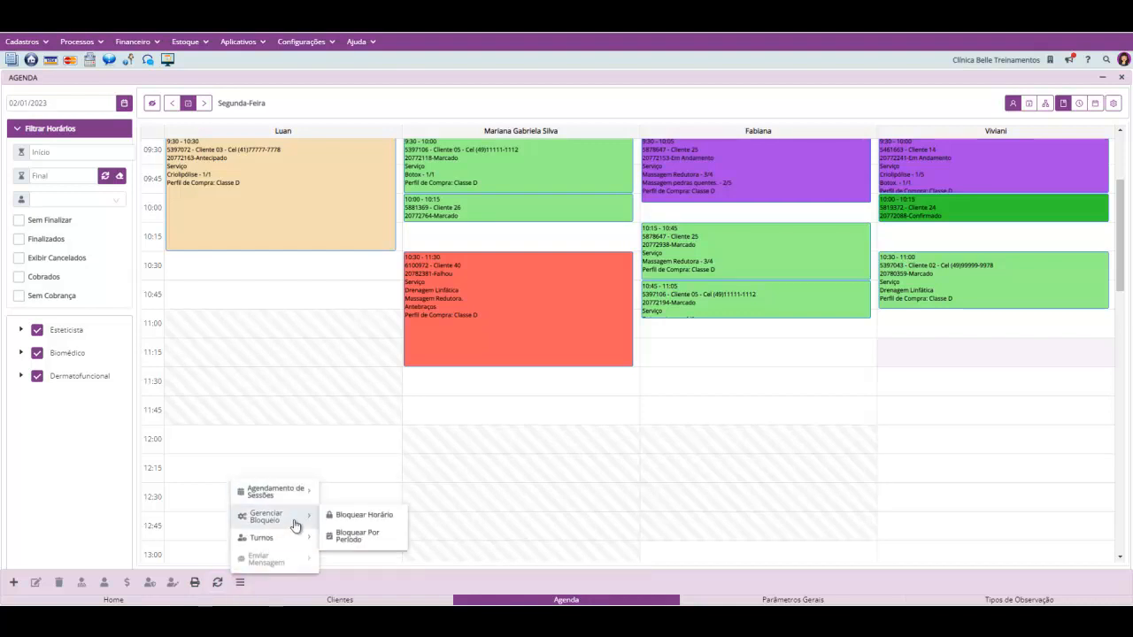
click(360, 516)
click(594, 346)
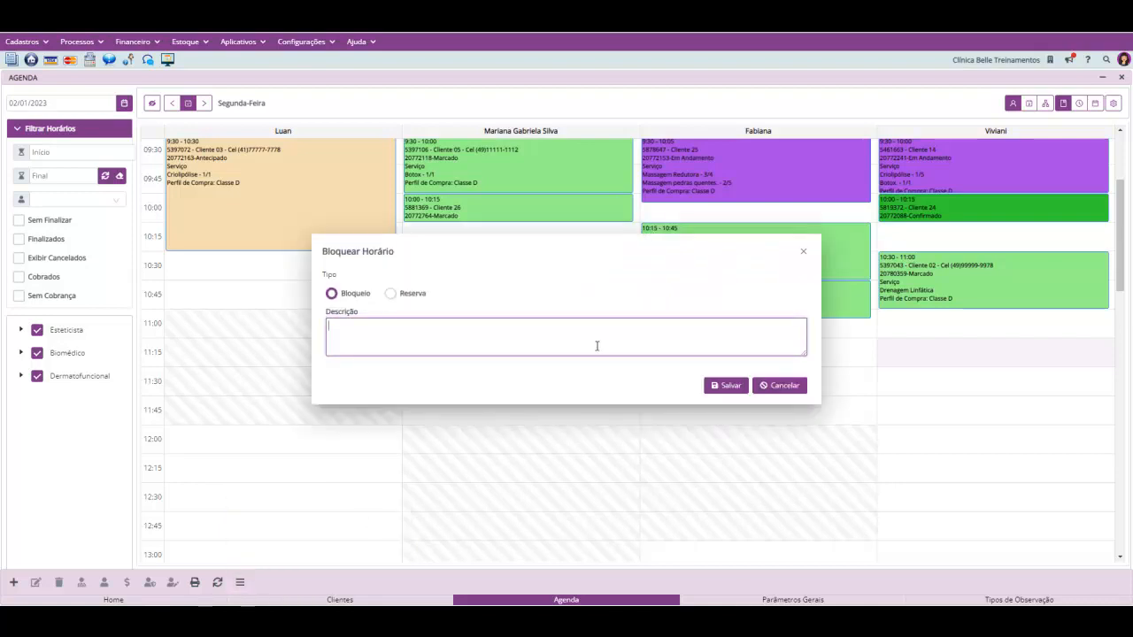
text(Reunião)
click(731, 385)
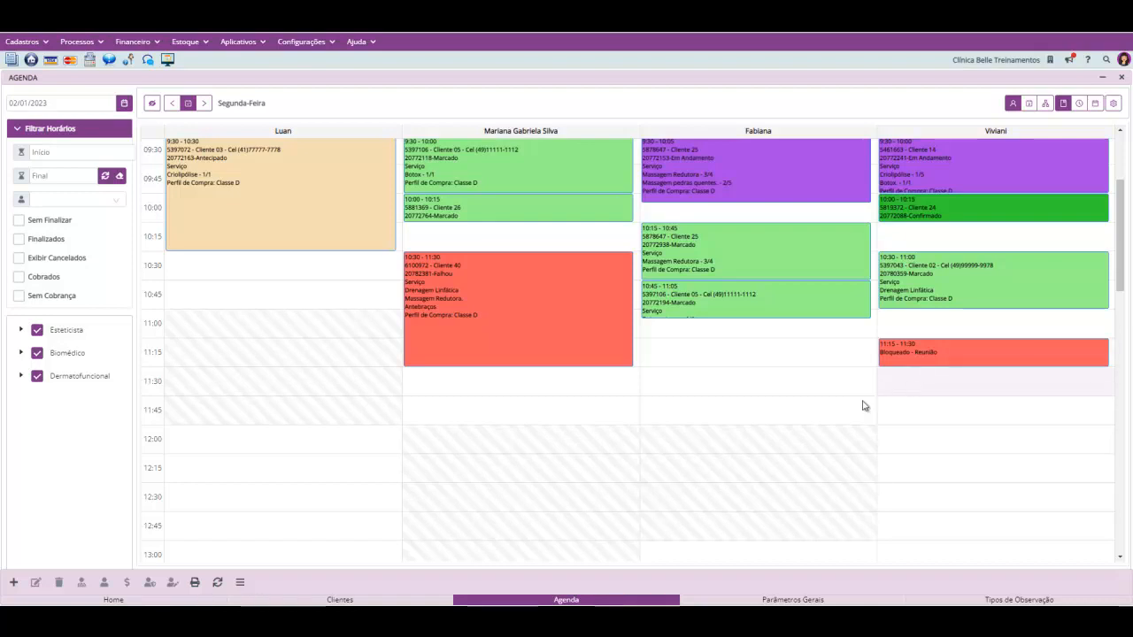
Block the fourth professional's agenda by period from 11:30 to 15:15 on 02/01/2023 and check the blocked range.
click(239, 583)
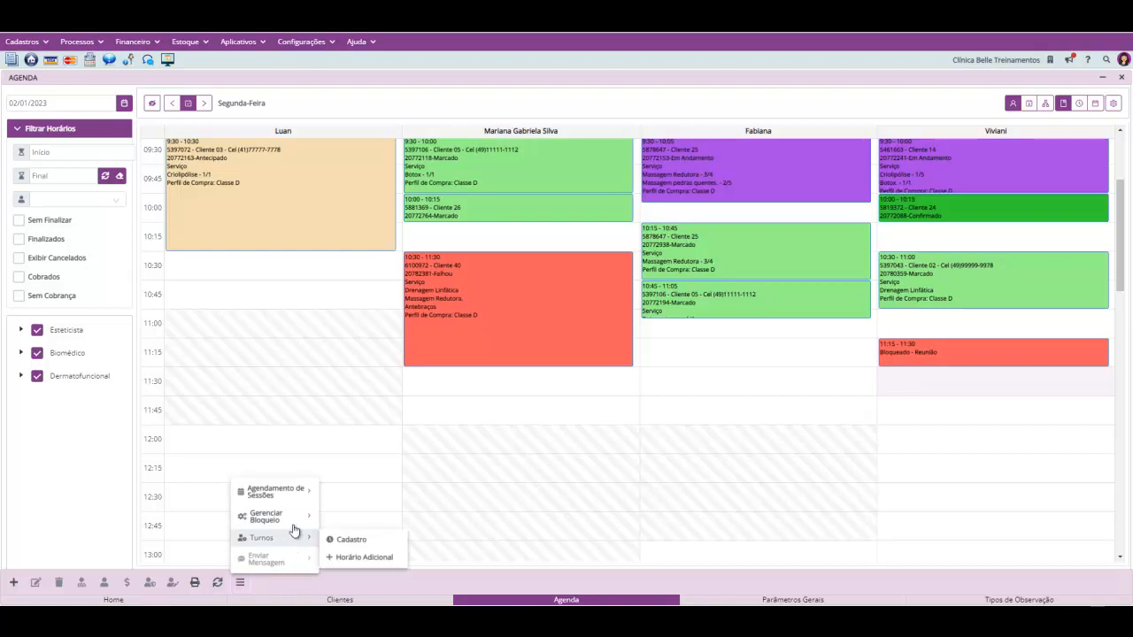
mouse_move(301, 517)
click(346, 535)
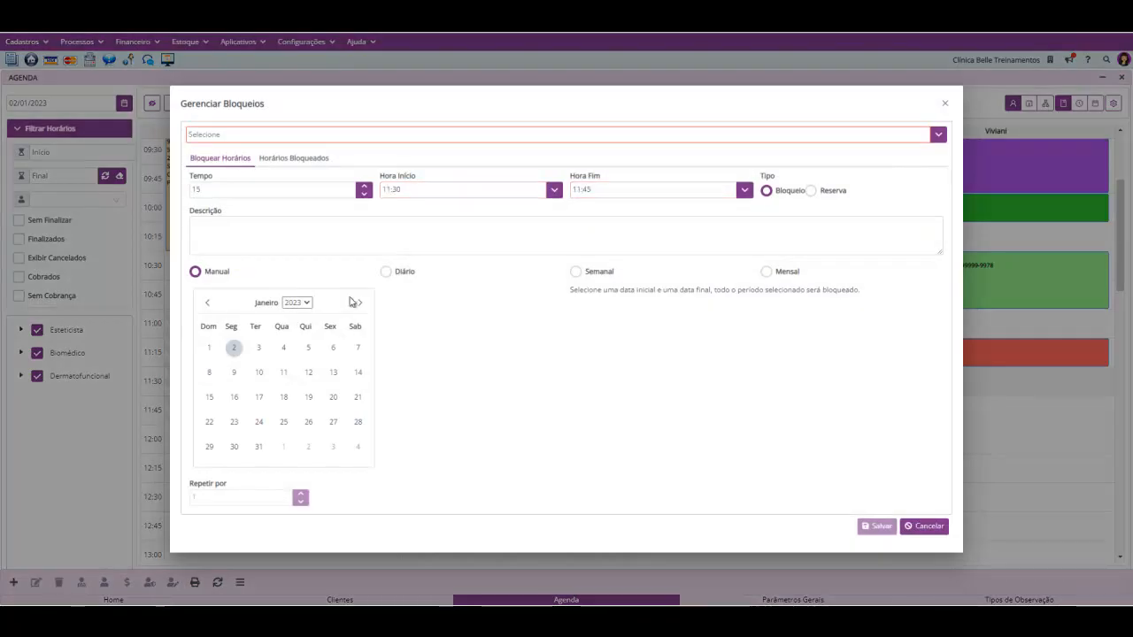
click(337, 234)
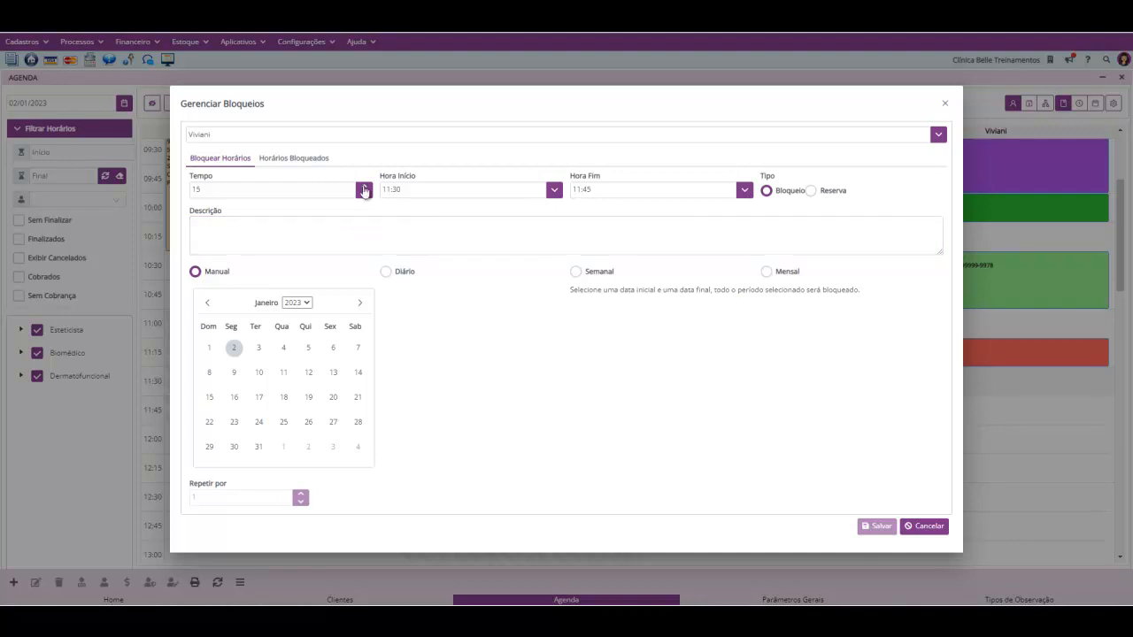
click(555, 191)
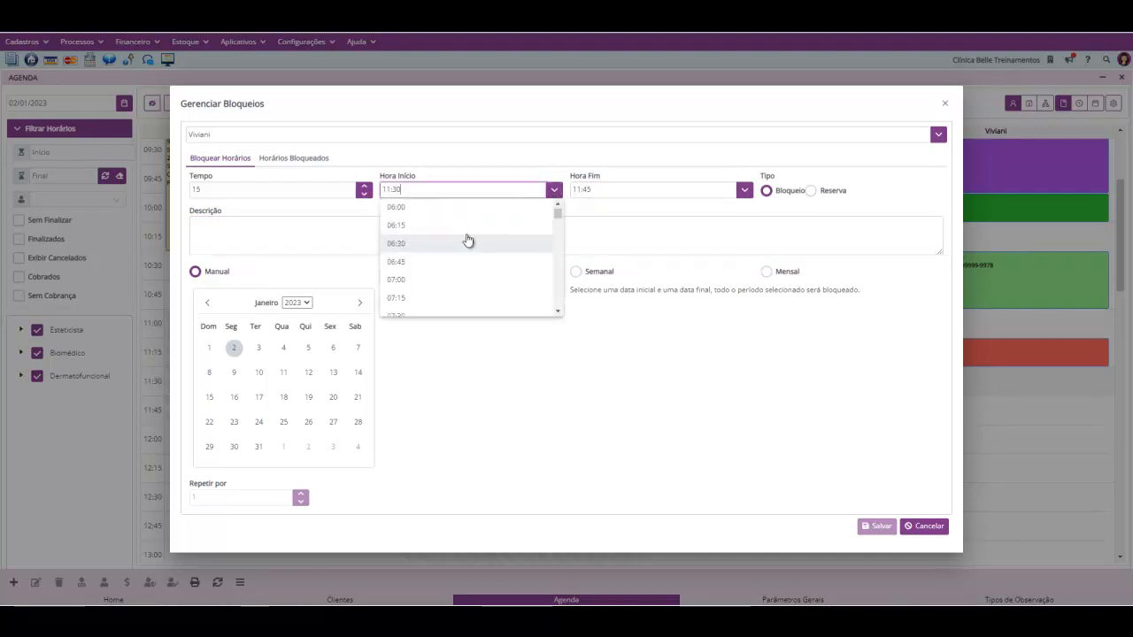
click(747, 193)
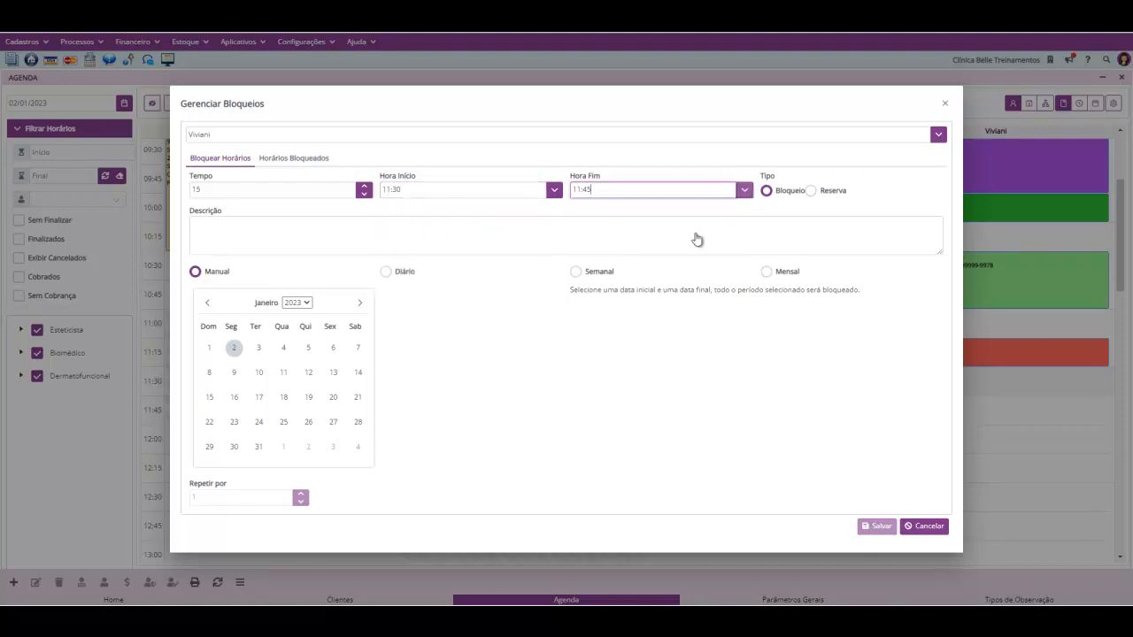
scroll(671, 255, down, 8)
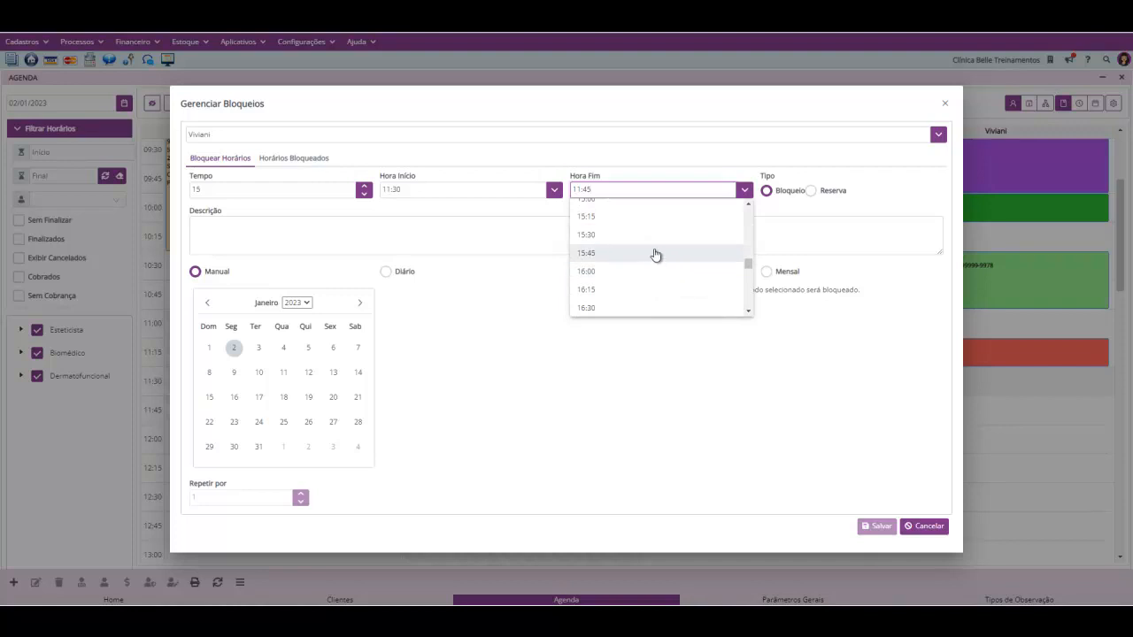
click(661, 219)
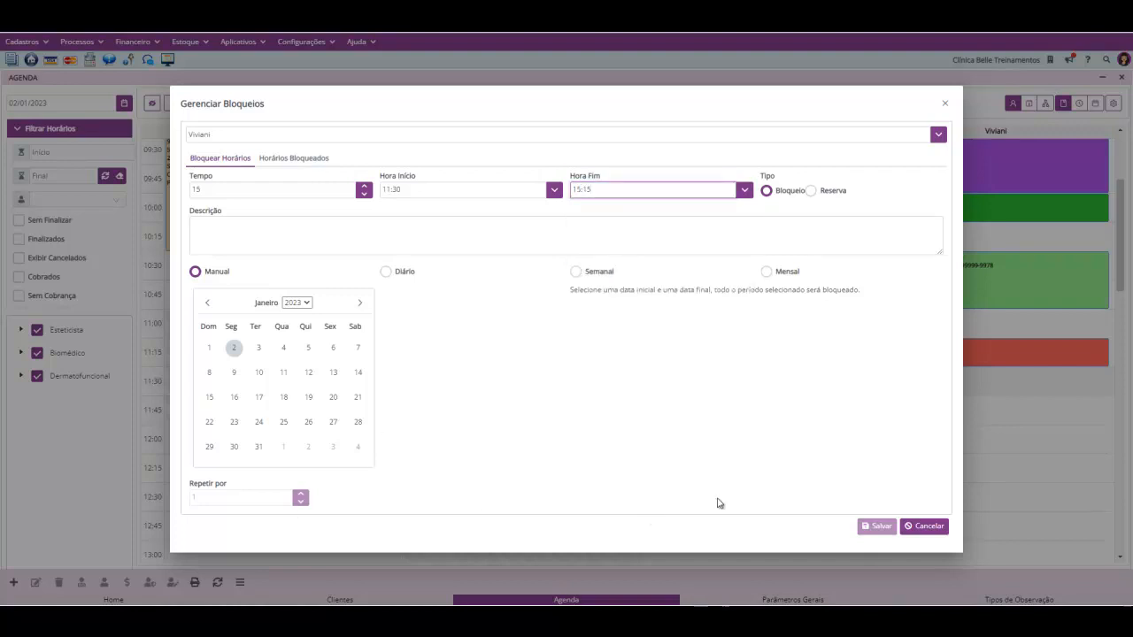
click(235, 349)
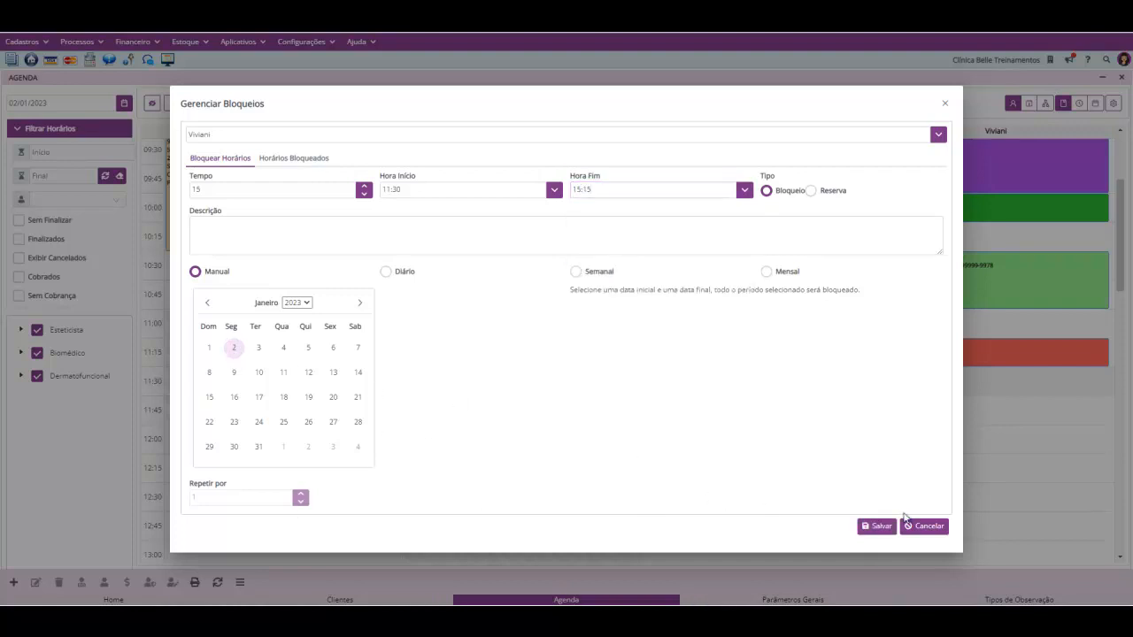
click(878, 528)
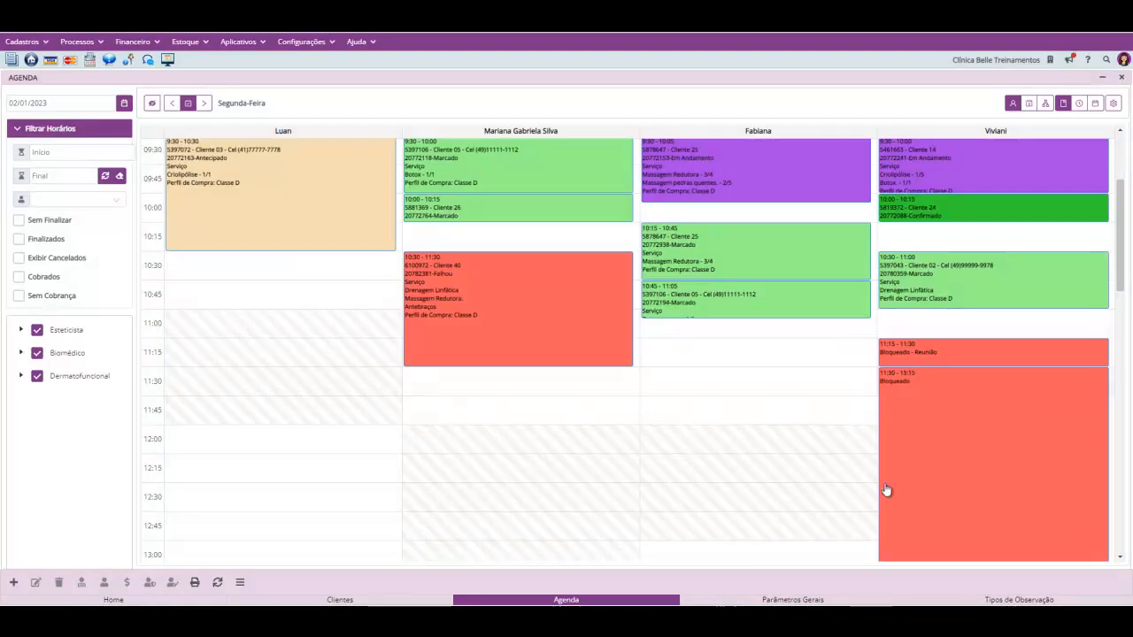
scroll(974, 417, down, 6)
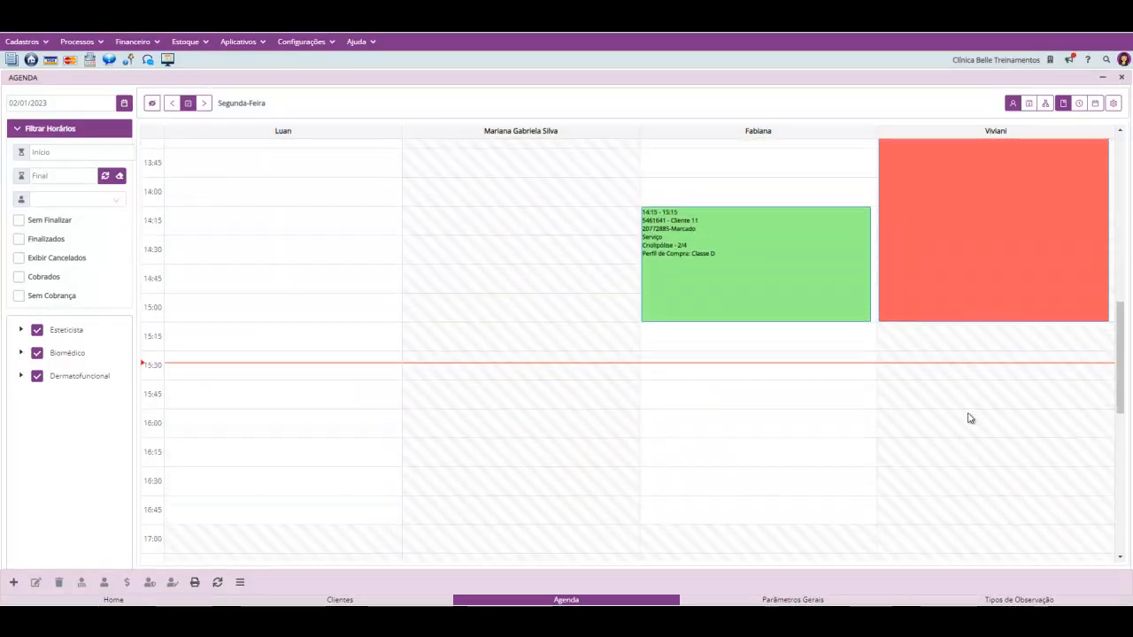
scroll(968, 418, up, 6)
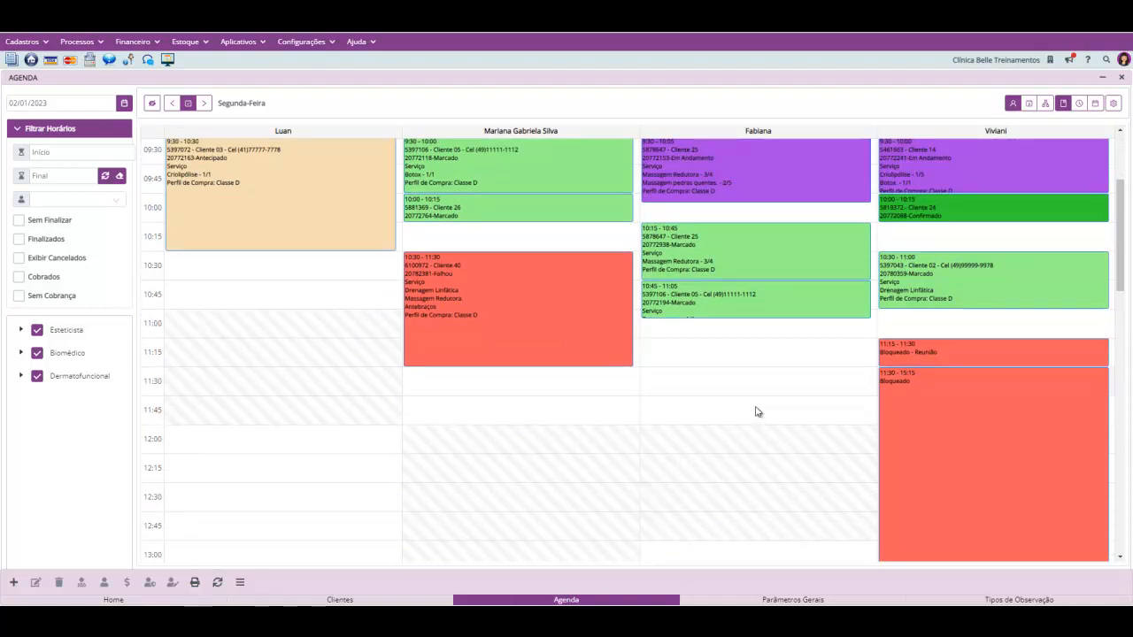
Open the additional hours form (Horário Adicional) for the third professional on 02/01/2023.
scroll(823, 417, down, 6)
scroll(877, 423, down, 3)
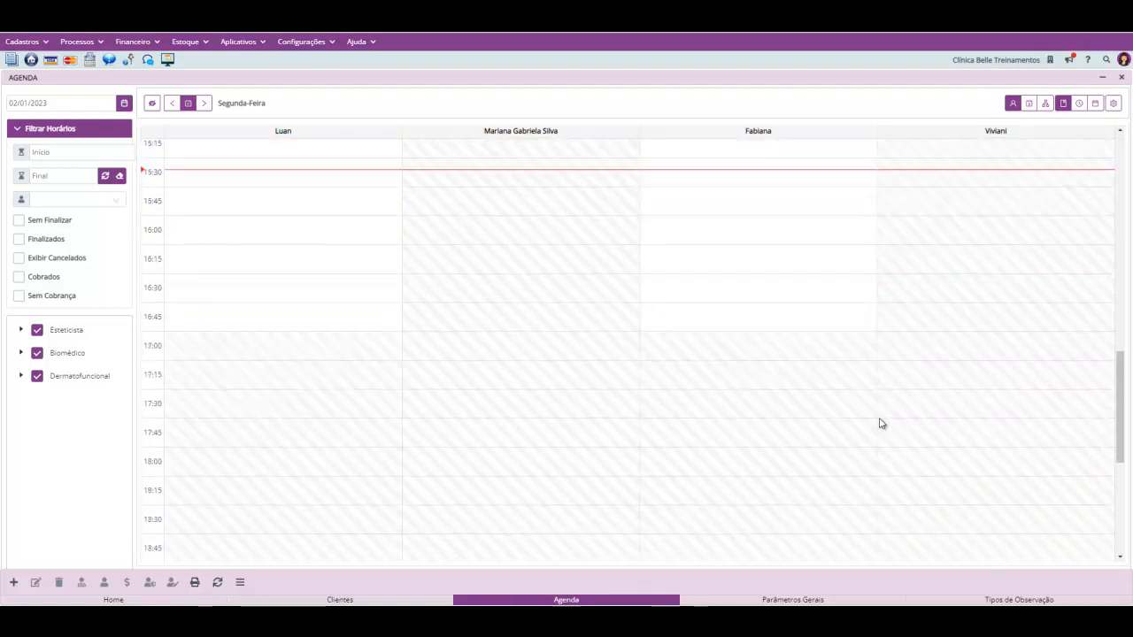
scroll(875, 423, up, 10)
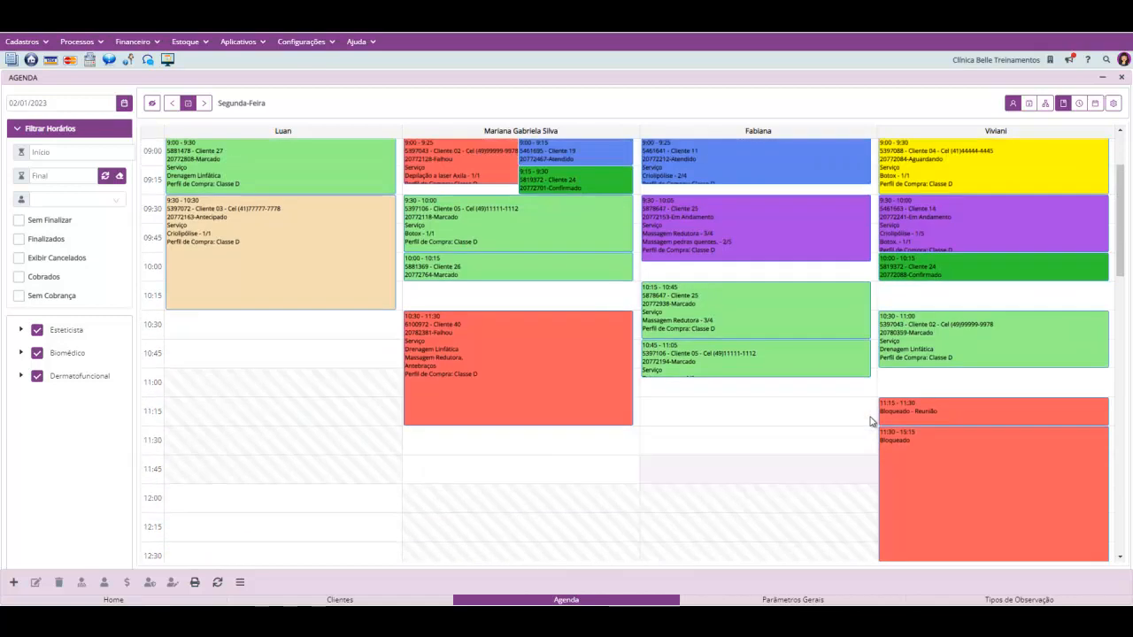
scroll(871, 423, up, 3)
click(240, 580)
mouse_move(262, 543)
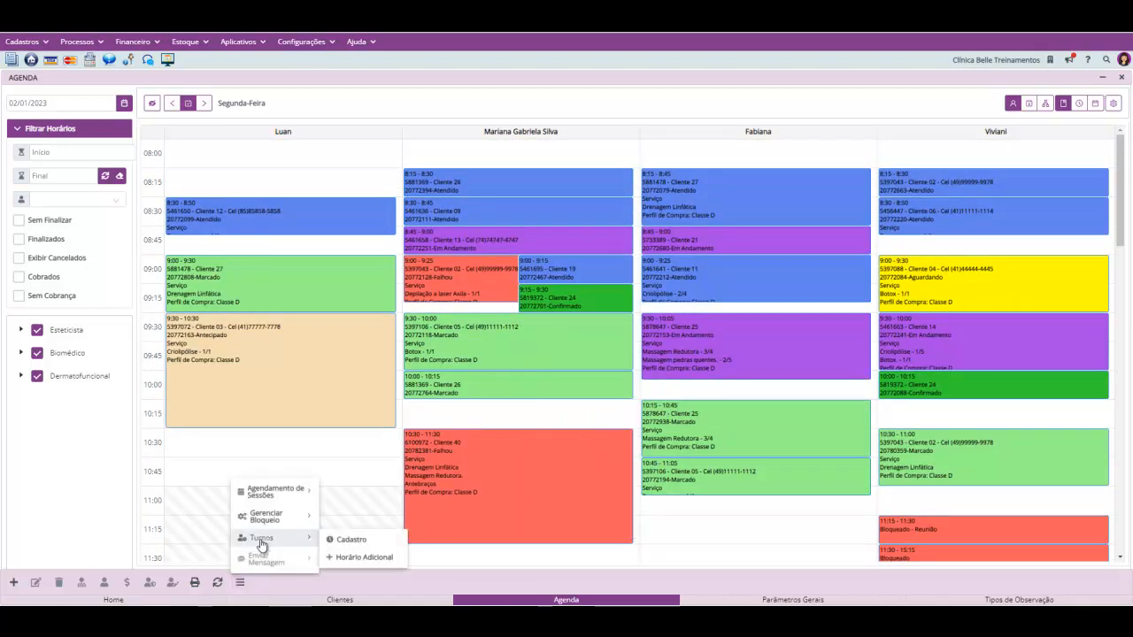
click(340, 558)
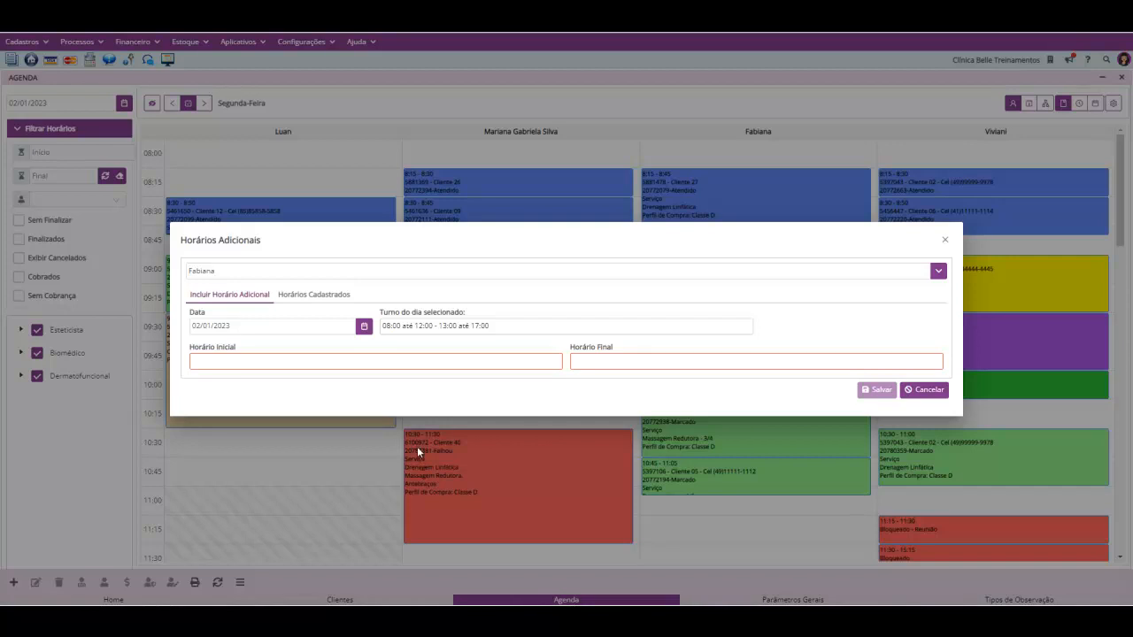
Add and save additional hours from 17:00 to 20:00 for the third professional on 02/01/2023, and close the form.
click(450, 362)
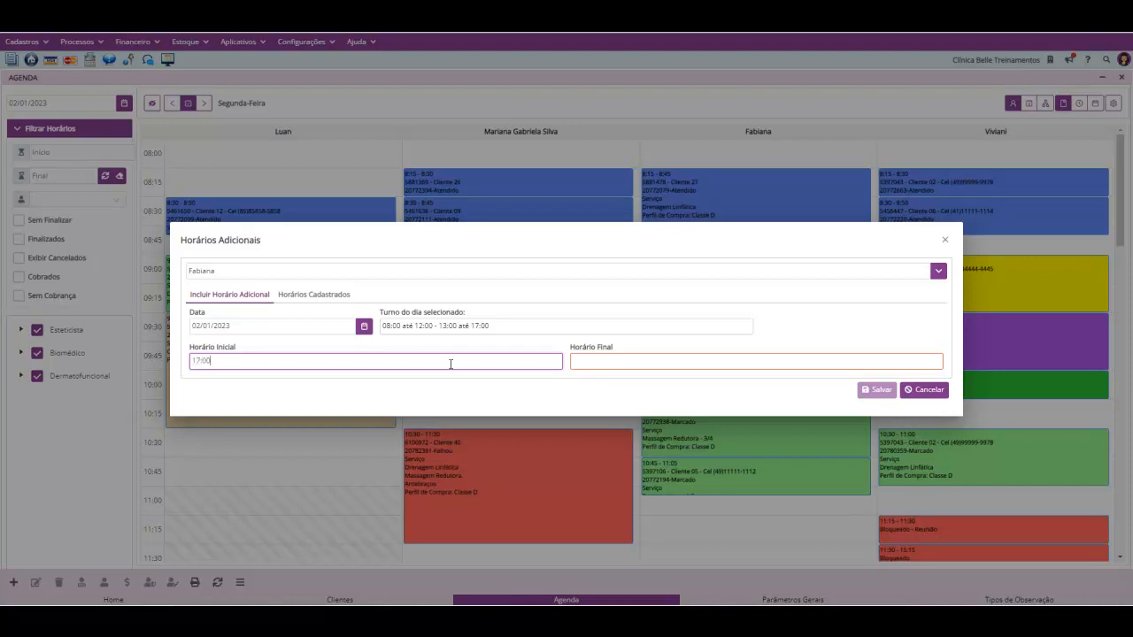
click(590, 362)
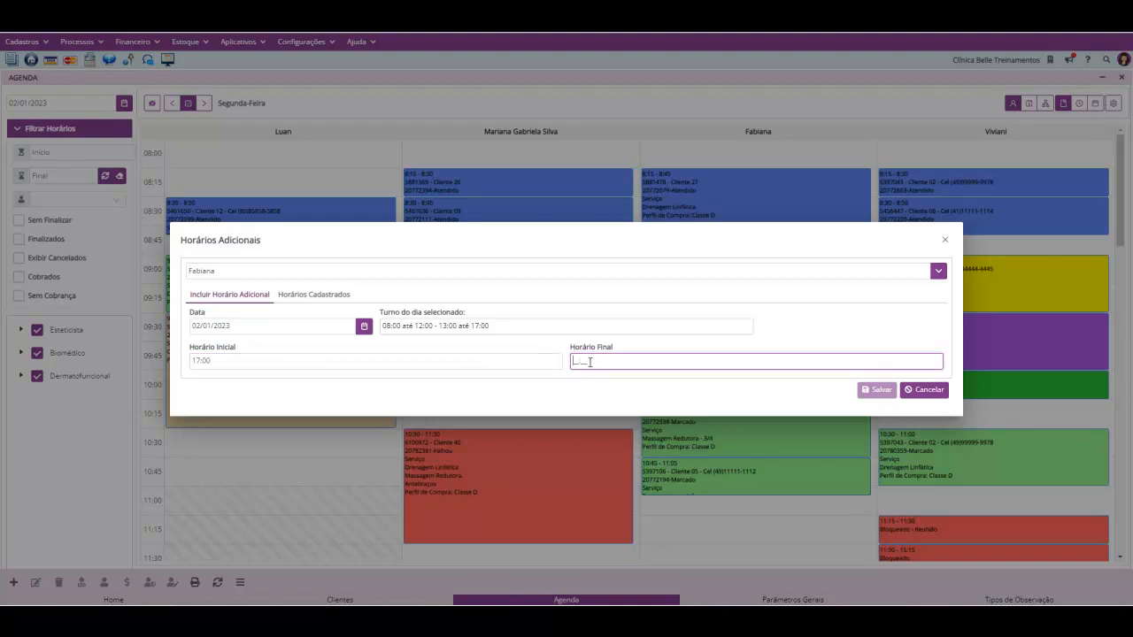
text(1)
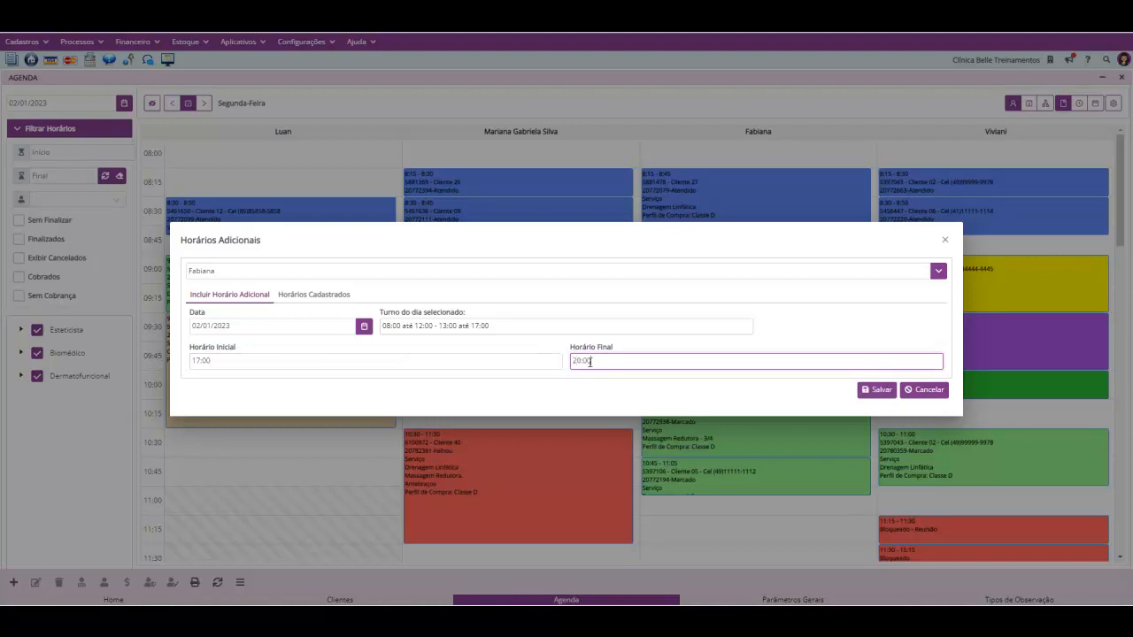
click(876, 393)
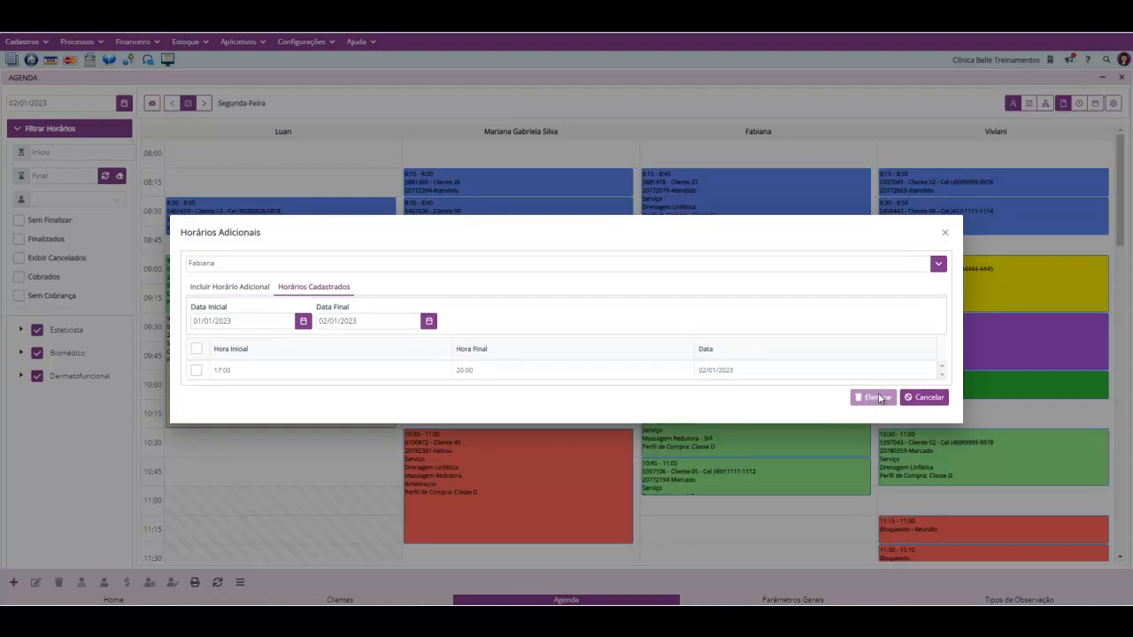
click(945, 233)
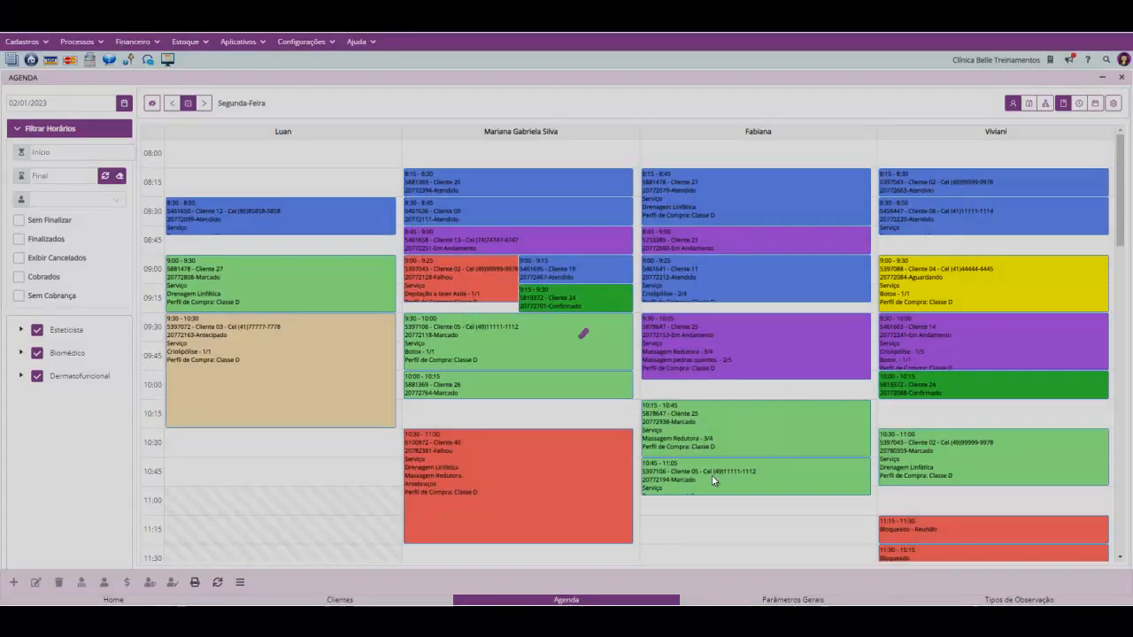
Check the third professional's added hours in the 02/01/2023 agenda, from the 17:00 slot through the 19:45 slot.
scroll(836, 358, down, 5)
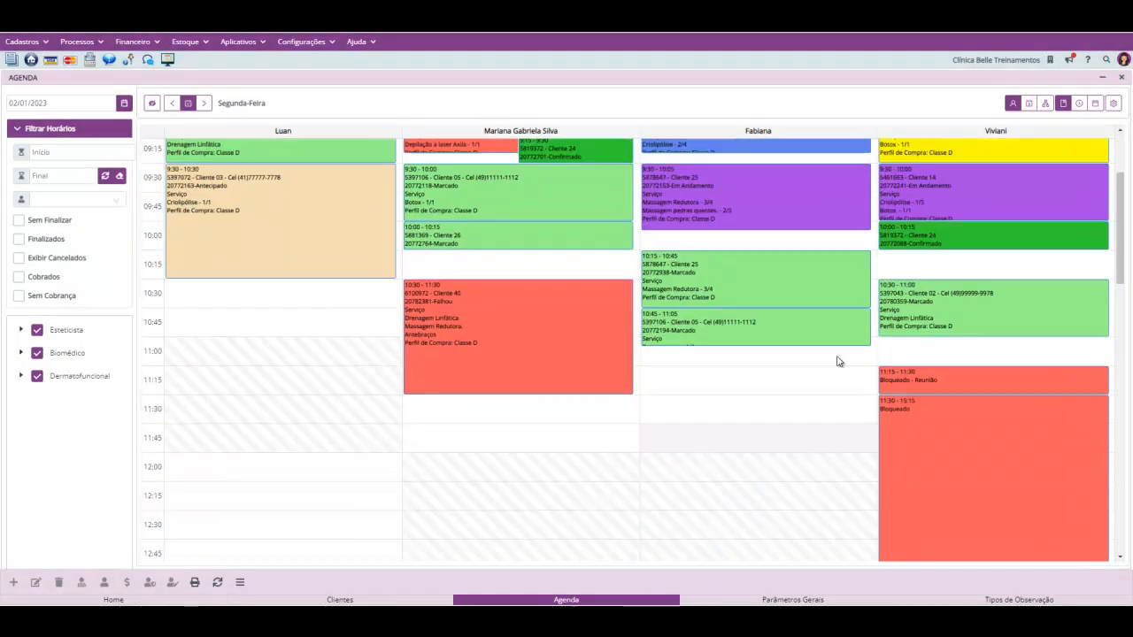
scroll(834, 361, down, 4)
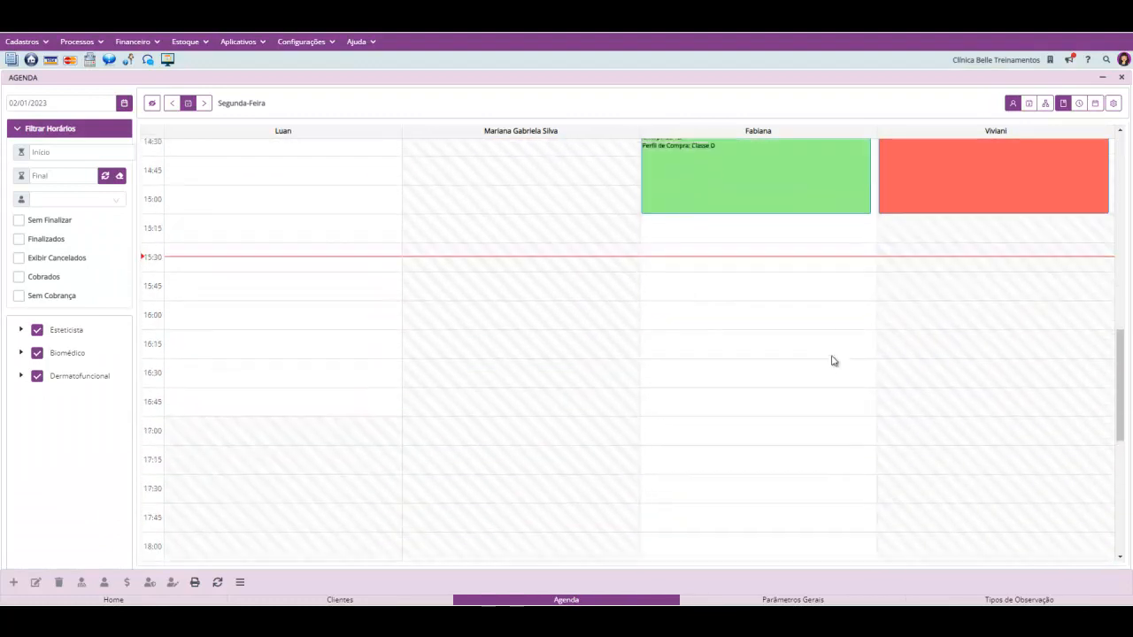
scroll(832, 360, down, 2)
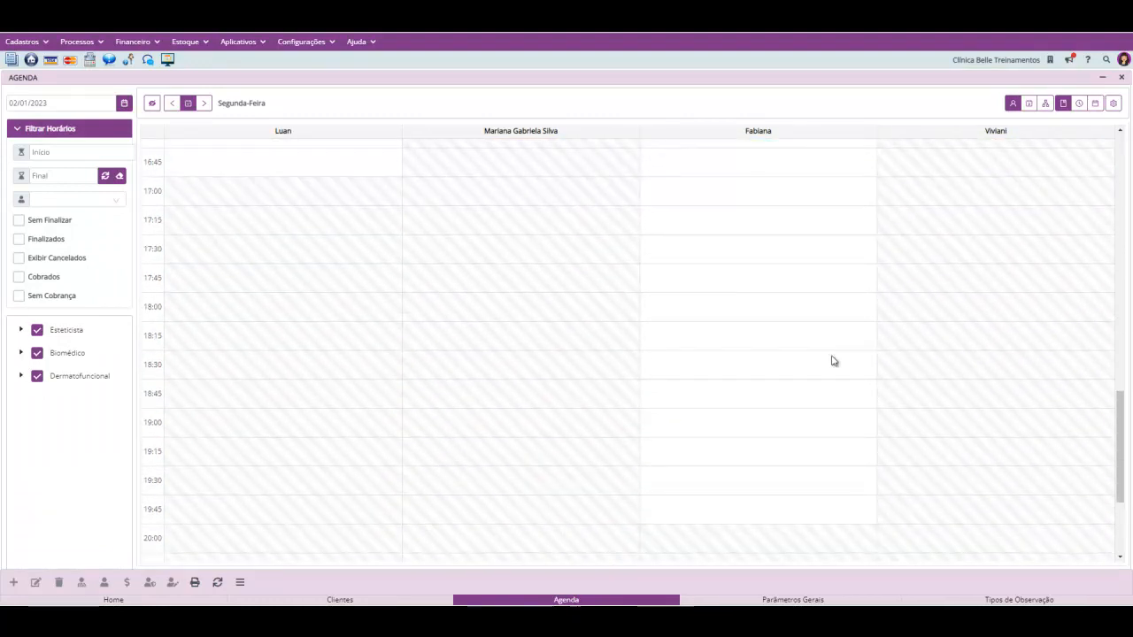
click(725, 259)
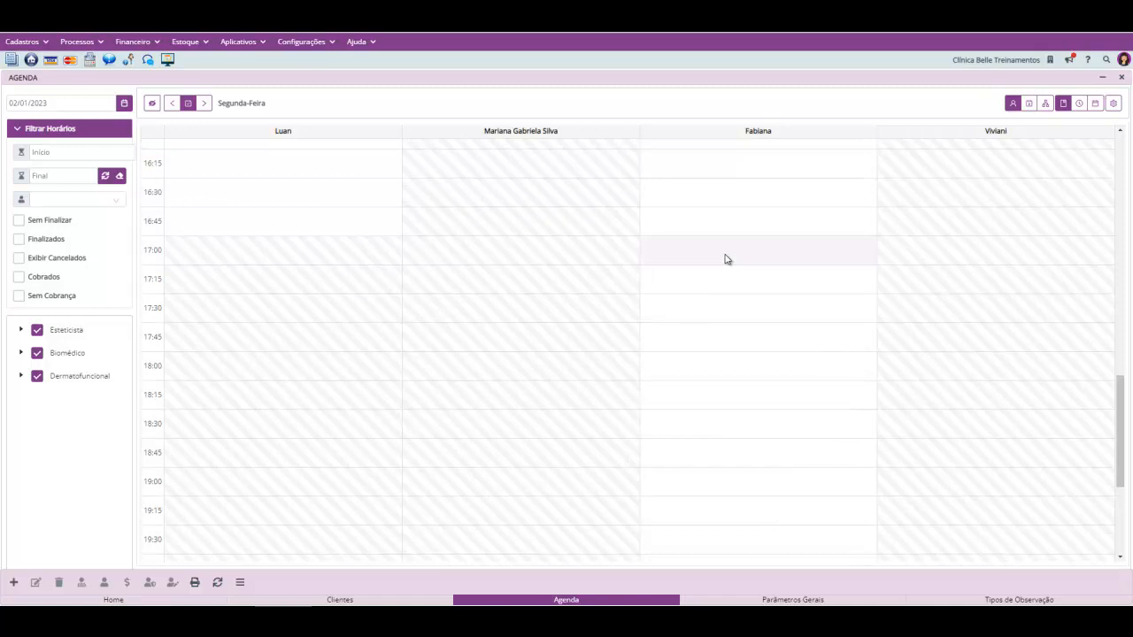
scroll(726, 298, down, 4)
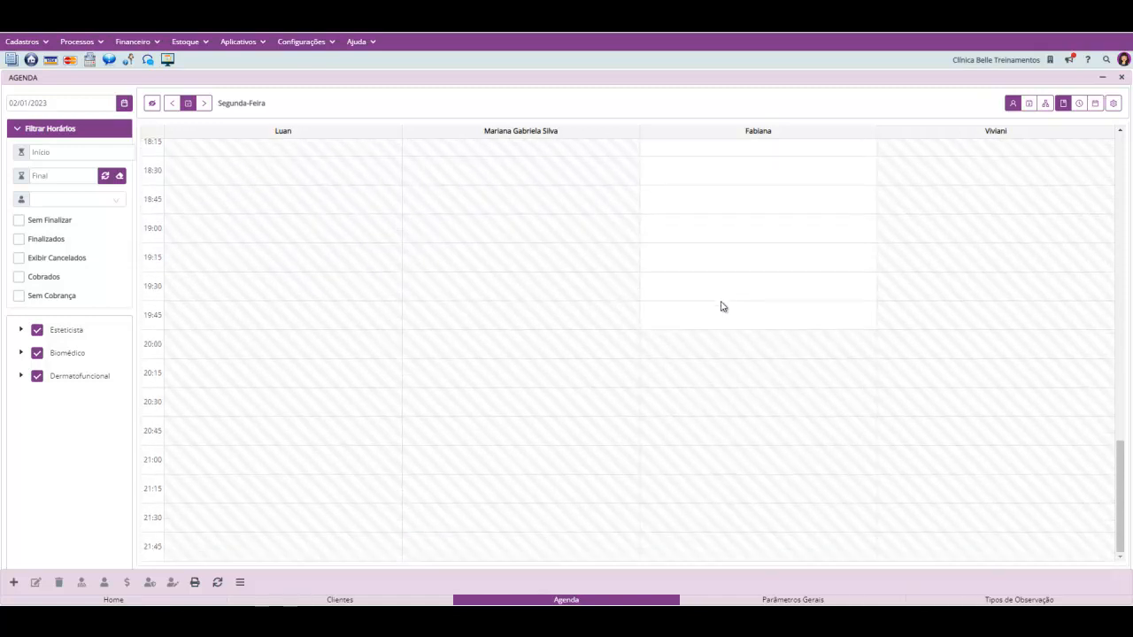
click(721, 317)
scroll(723, 319, up, 15)
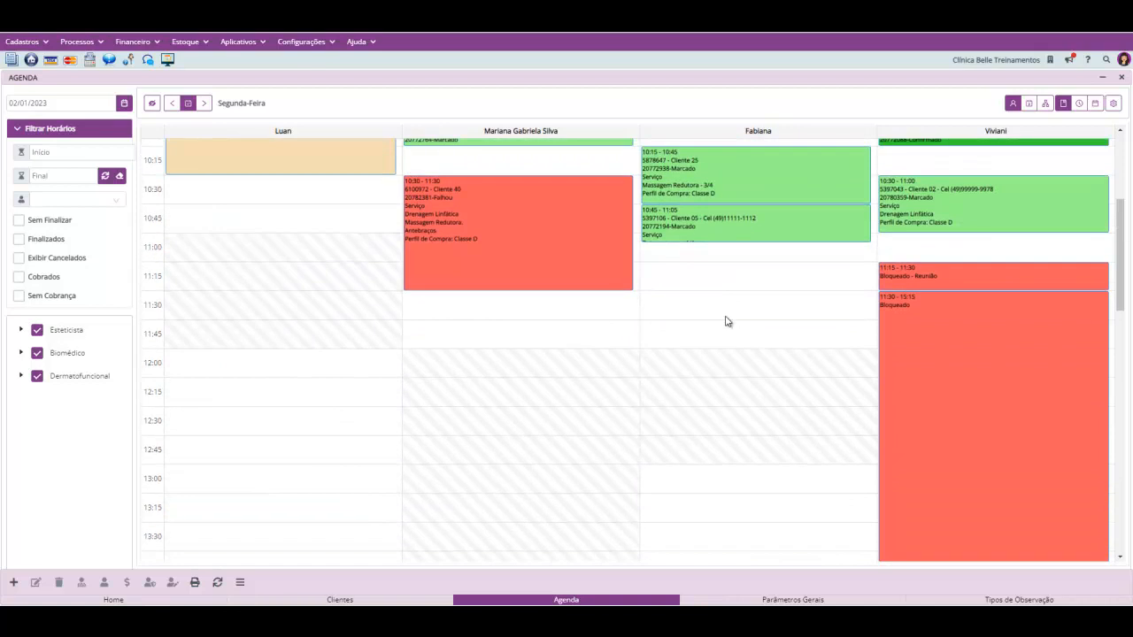
click(717, 310)
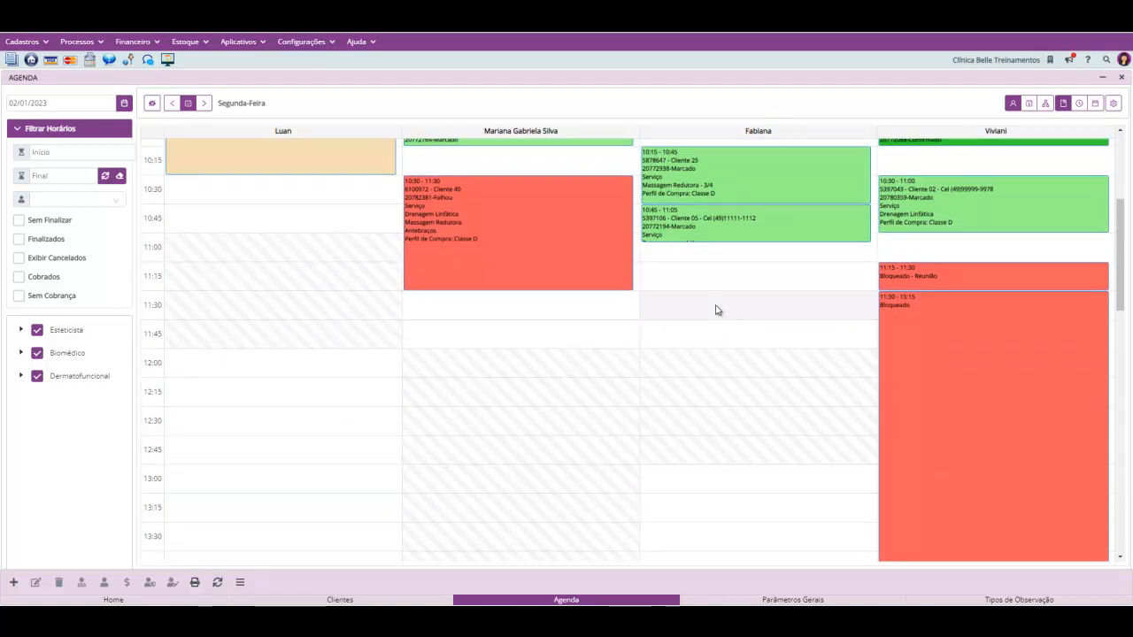
right_click(716, 308)
click(239, 582)
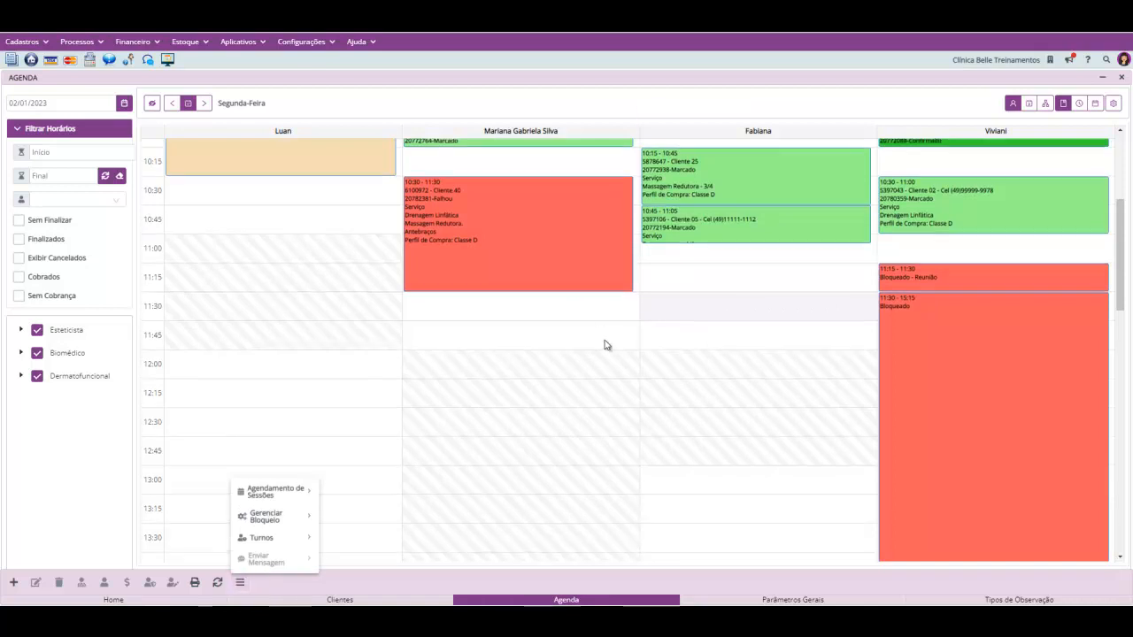
Select the 10:45–11:05 Botox retorno appointment and open its WhatsApp message for preview.
scroll(600, 331, up, 3)
mouse_move(694, 445)
click(813, 443)
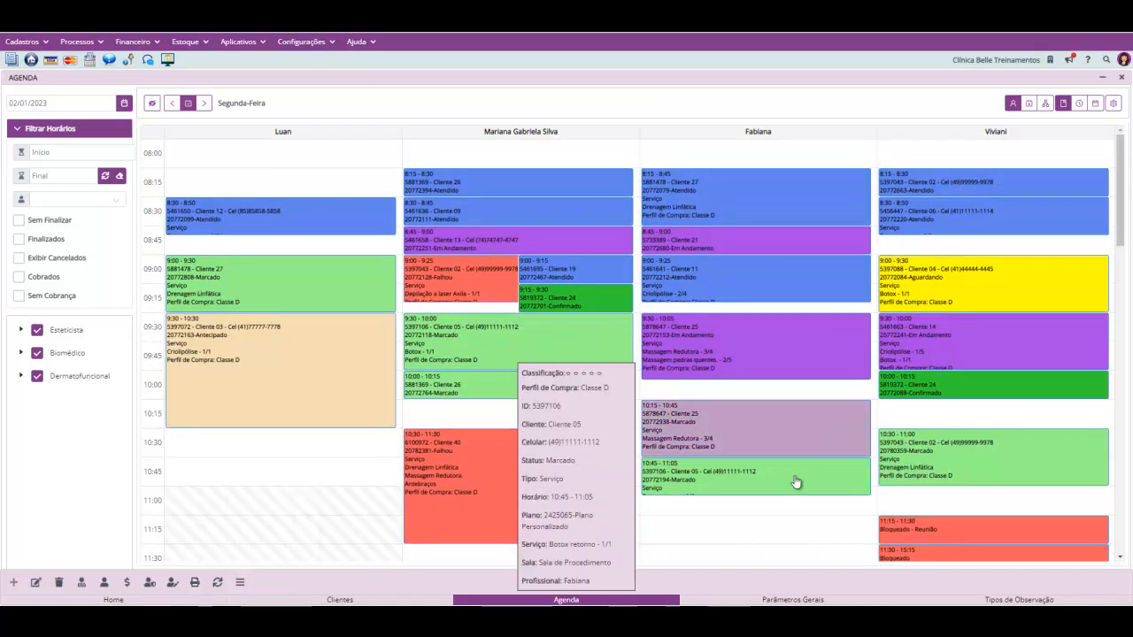
click(740, 492)
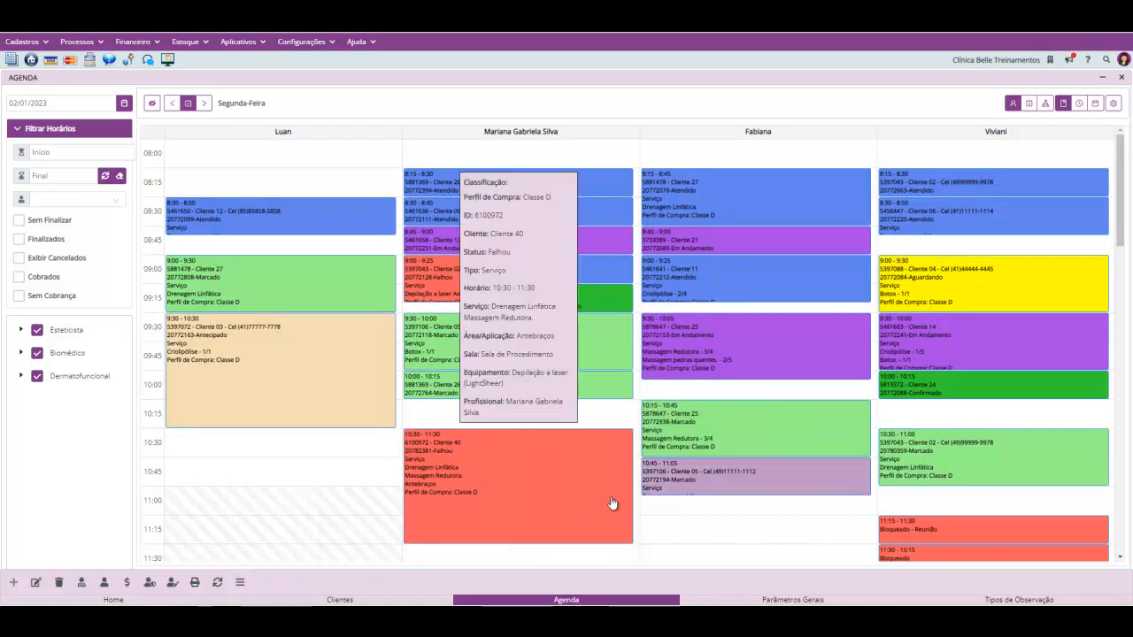
click(240, 583)
mouse_move(270, 561)
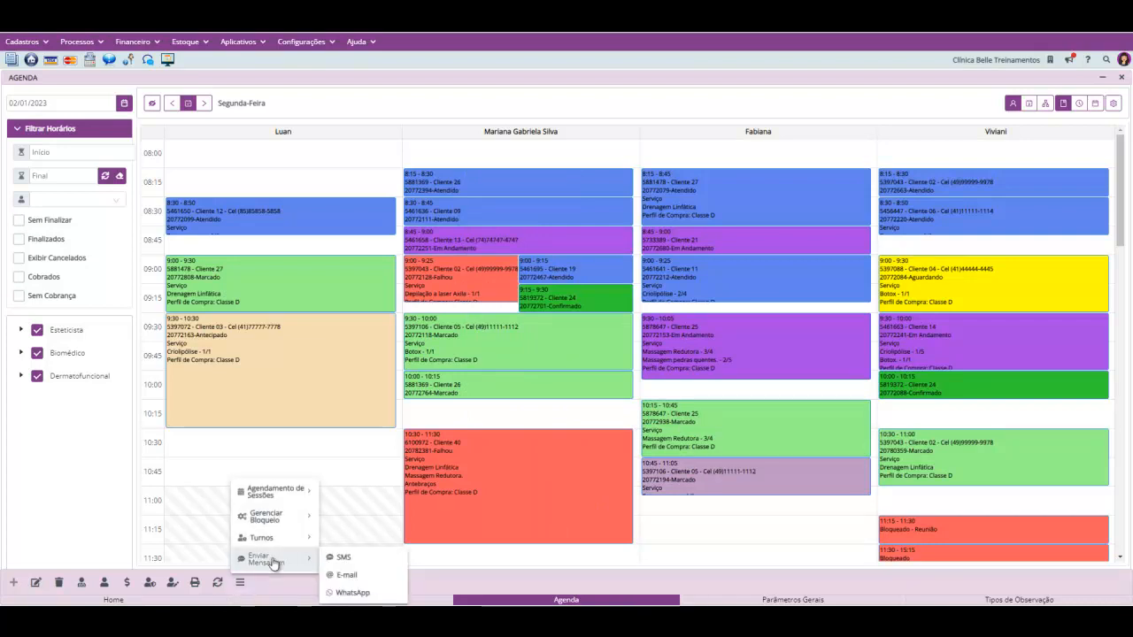
click(360, 595)
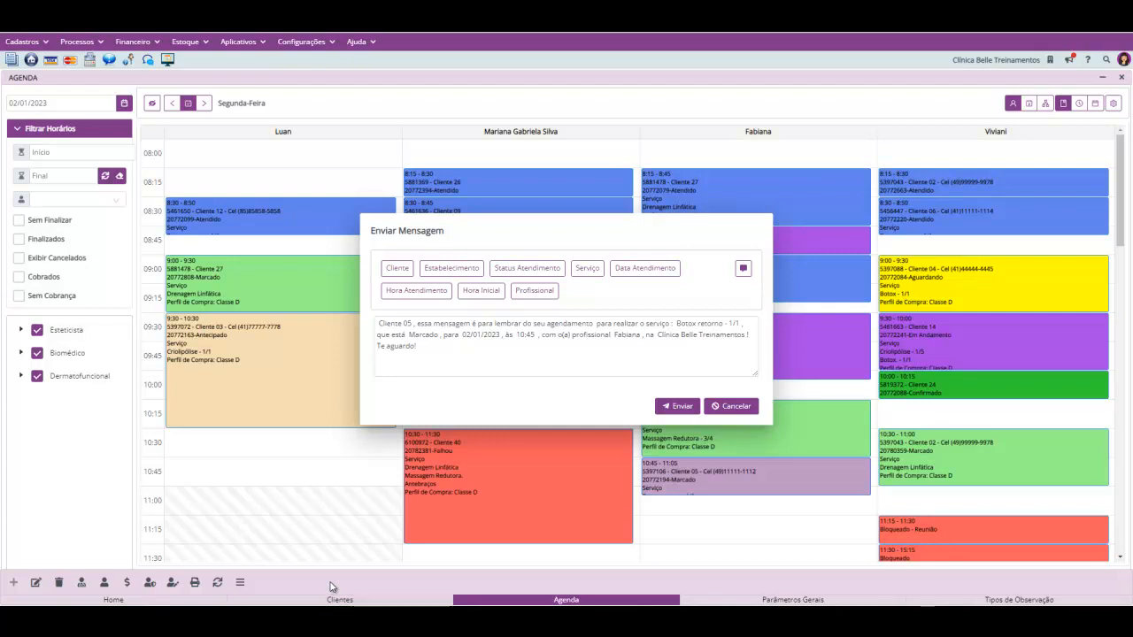
Go from the message dialog to the agenda's WhatsApp templates, view the blank new-template form and leave it without saving.
mouse_move(493, 436)
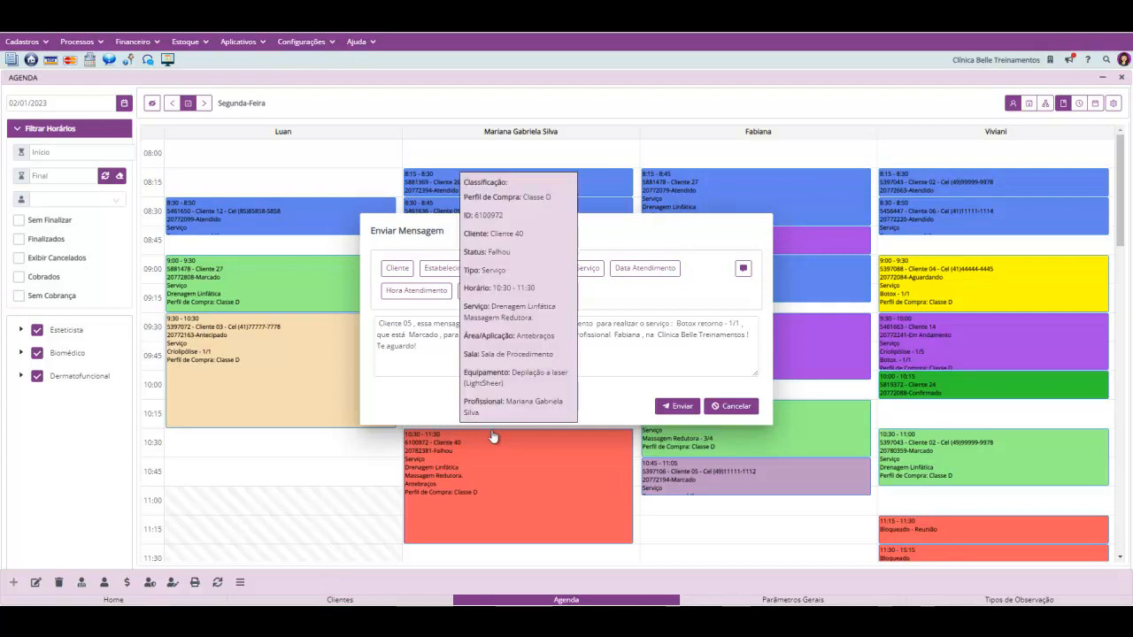
click(744, 277)
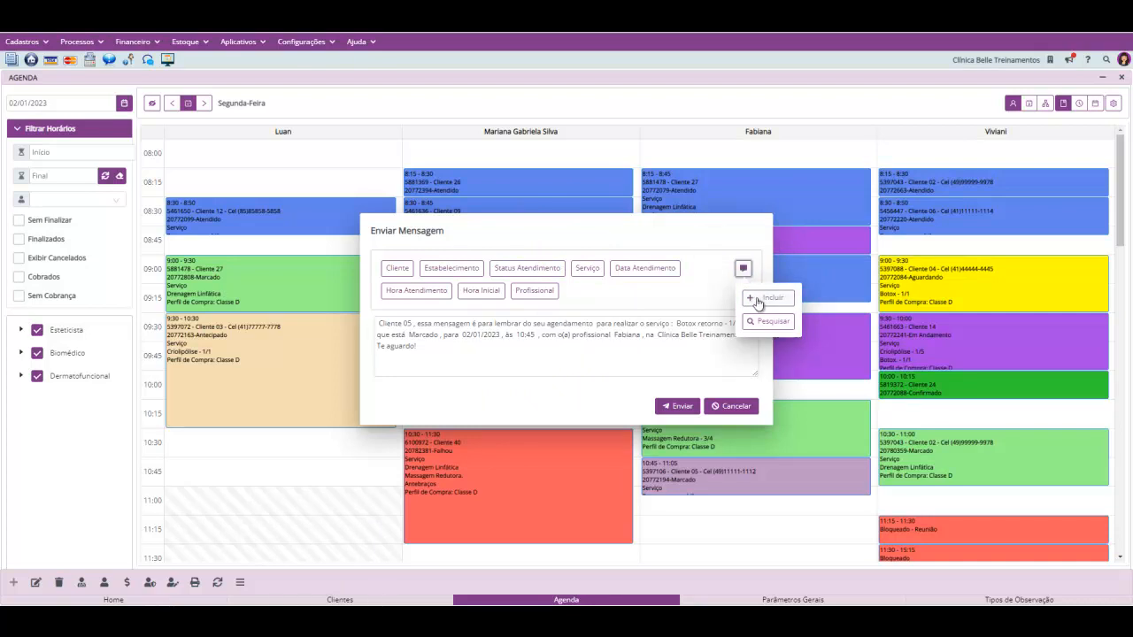
click(757, 301)
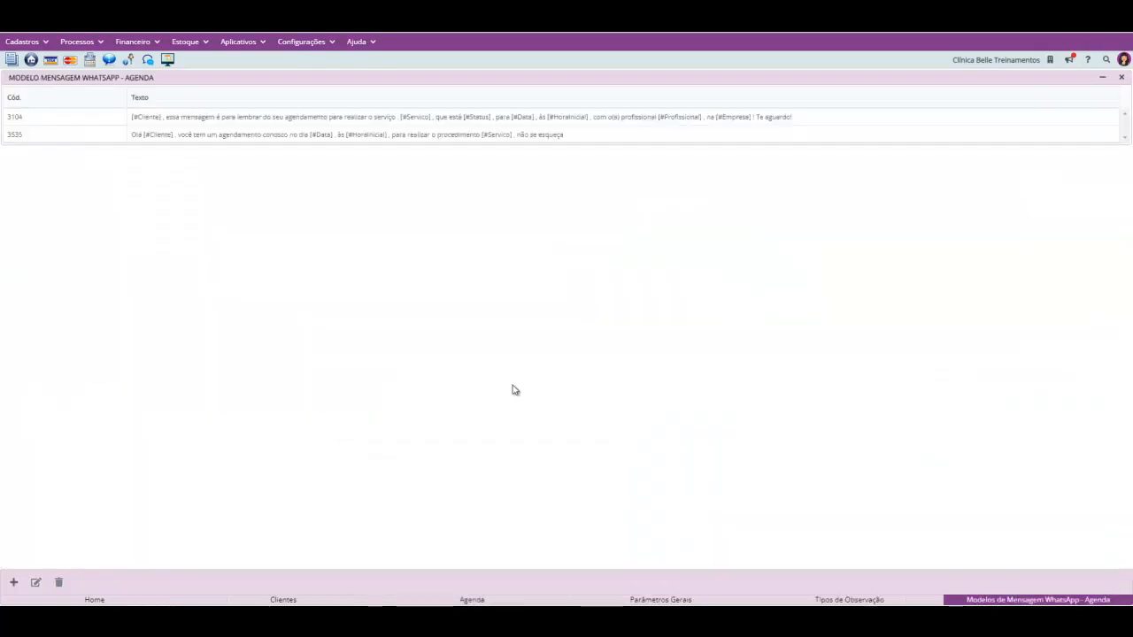
click(13, 582)
click(141, 167)
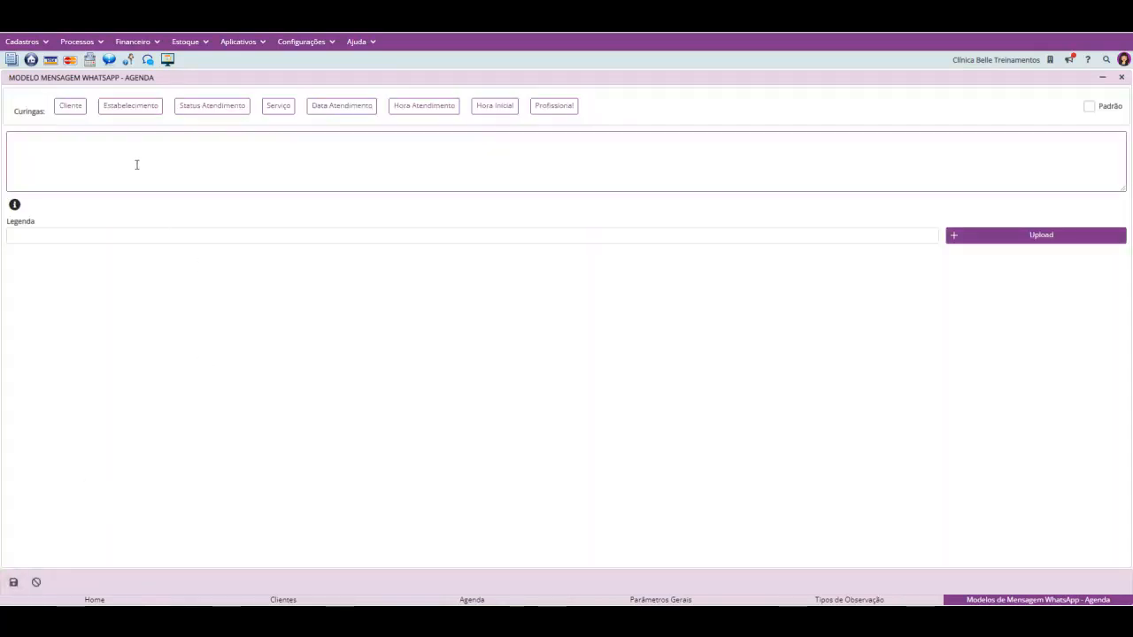
click(46, 584)
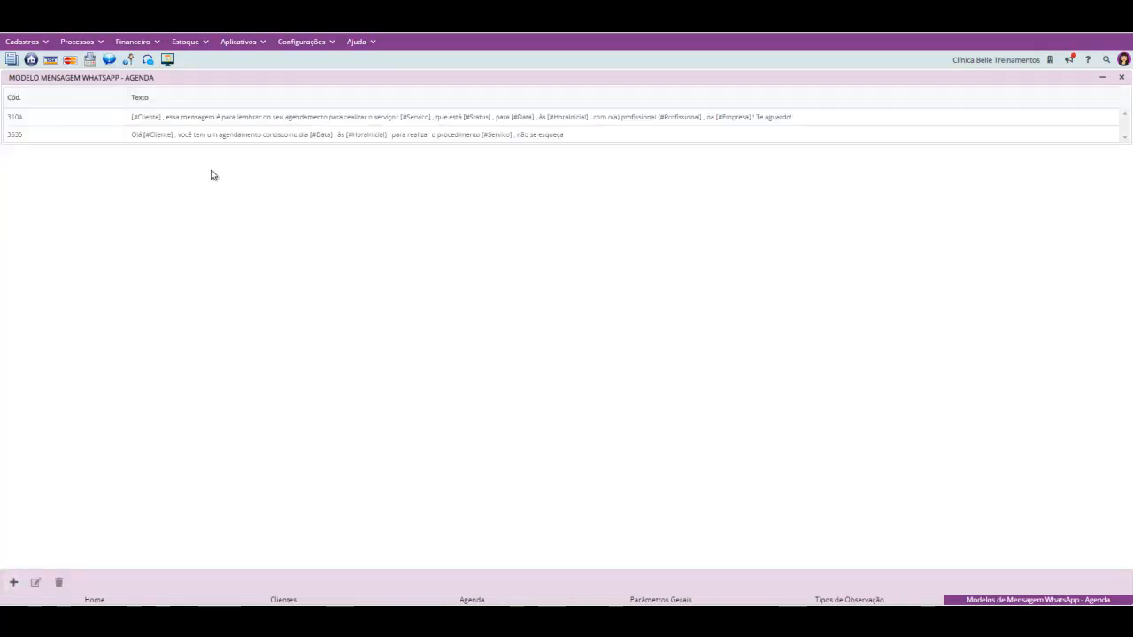
Open template 3104 for editing and append the Status Atendimento wildcard after "Te aguardo!".
click(227, 117)
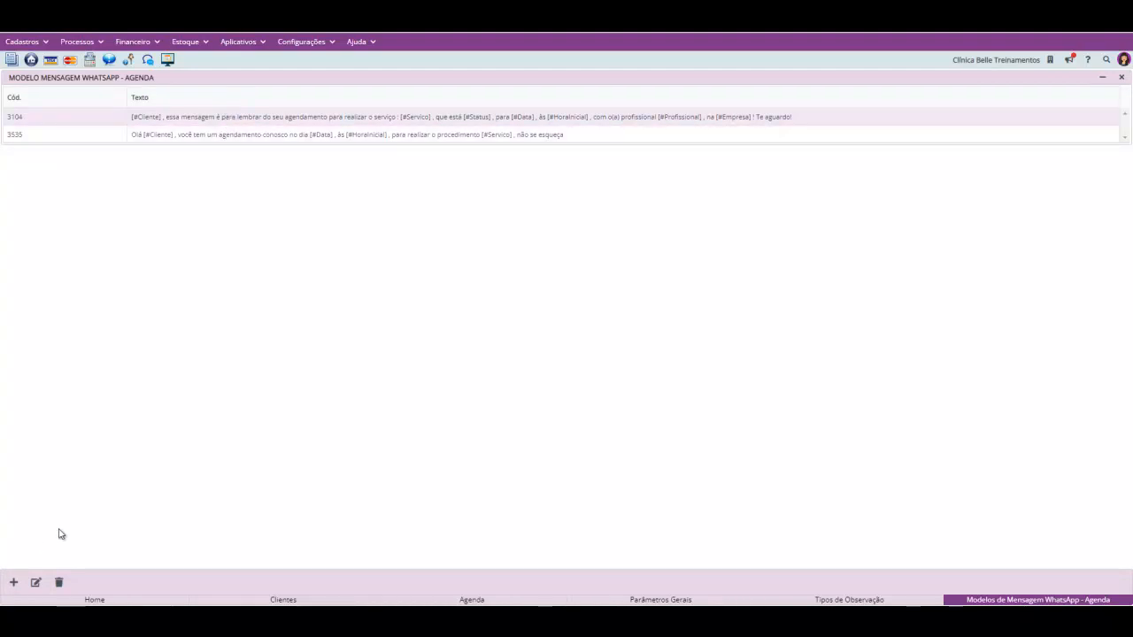
click(35, 583)
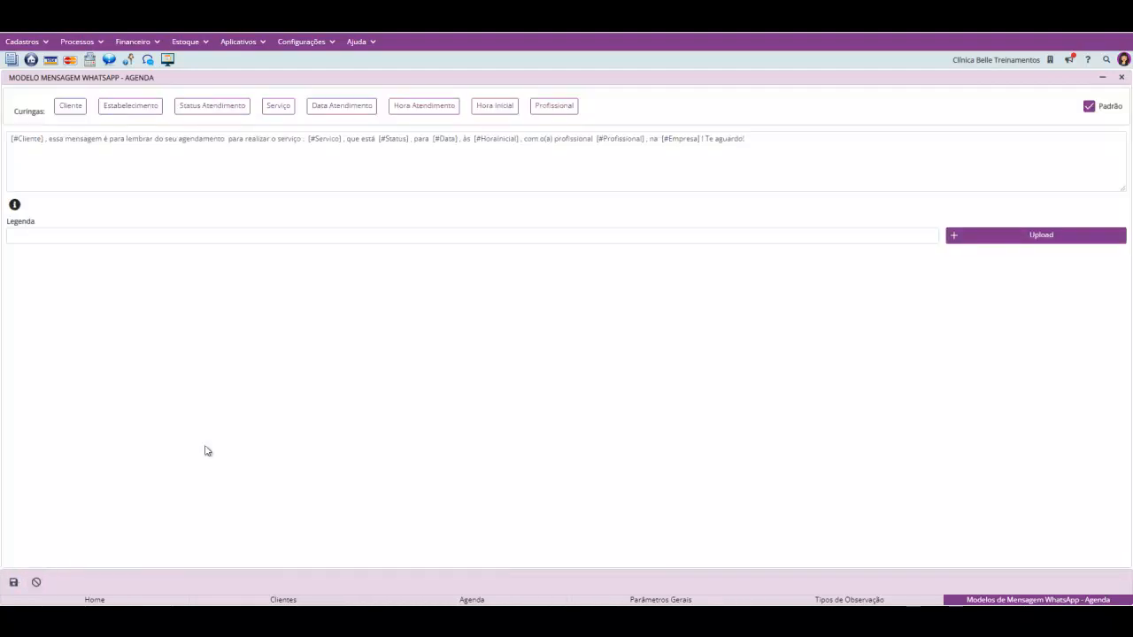
click(64, 181)
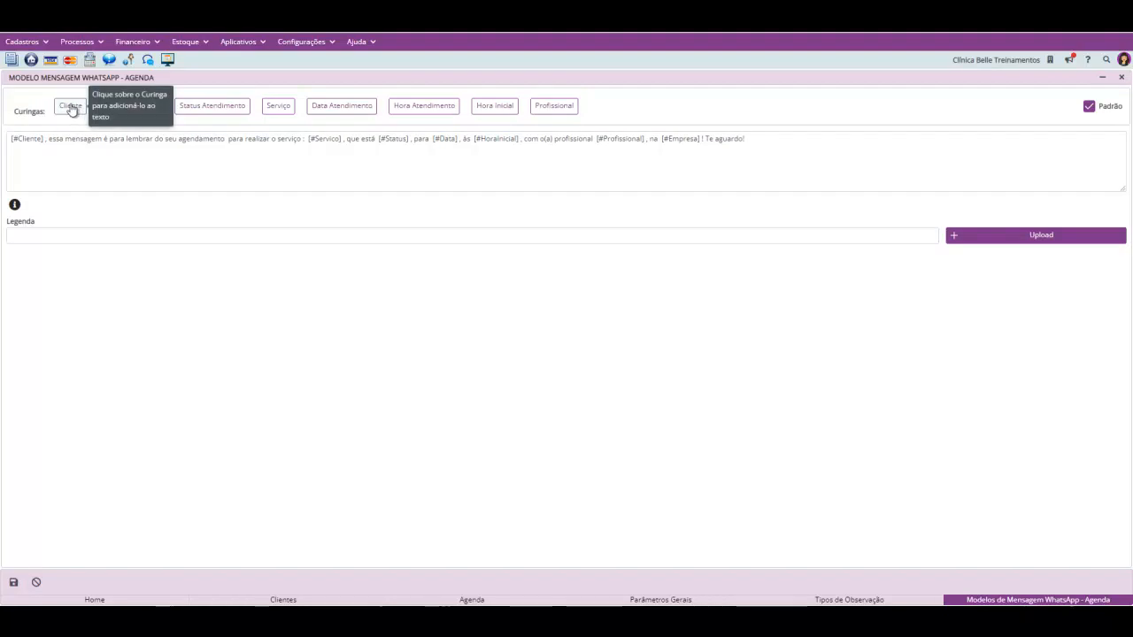
click(791, 139)
click(240, 110)
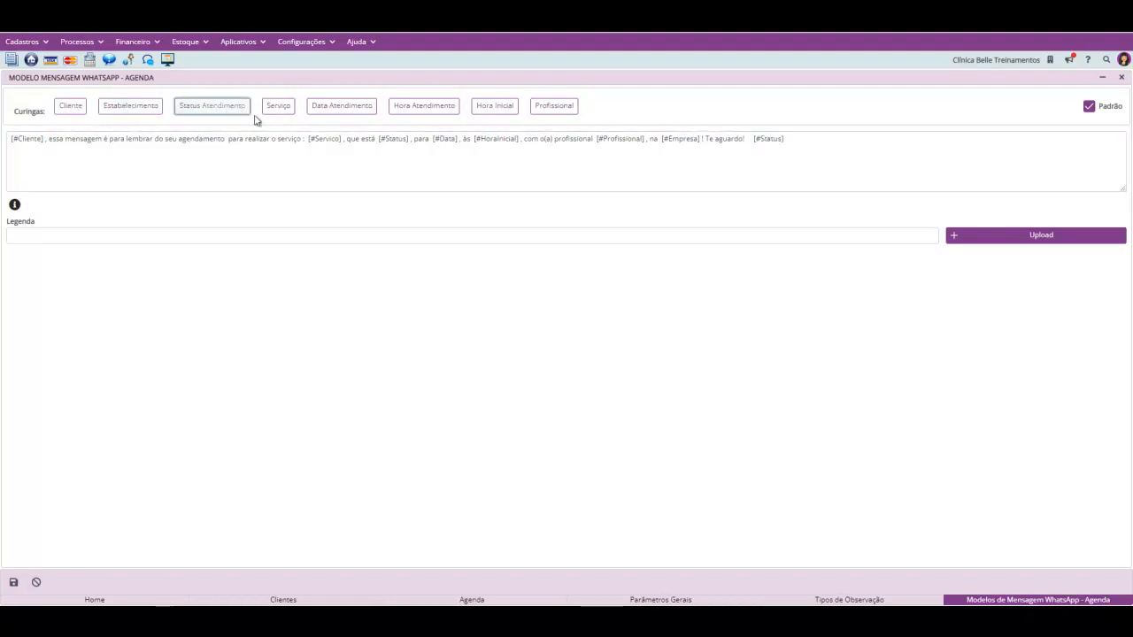
Remove the appended [#Status] wildcard from the end of the template text and save the template.
drag(760, 138, 811, 144)
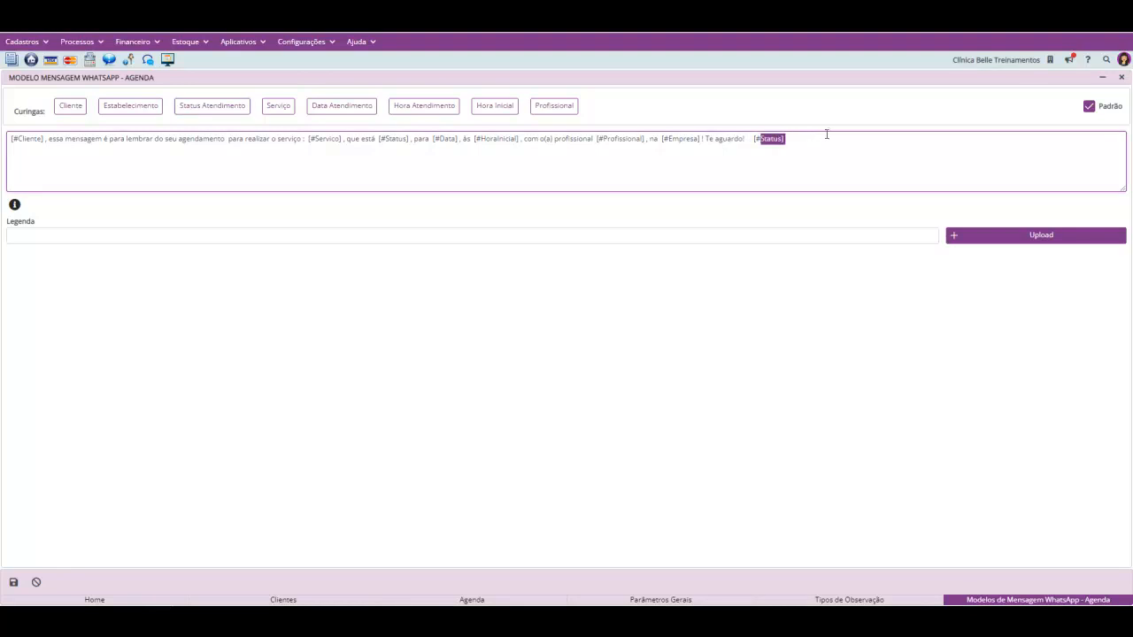
key(BackSpace)
key(BackSpace)
click(13, 583)
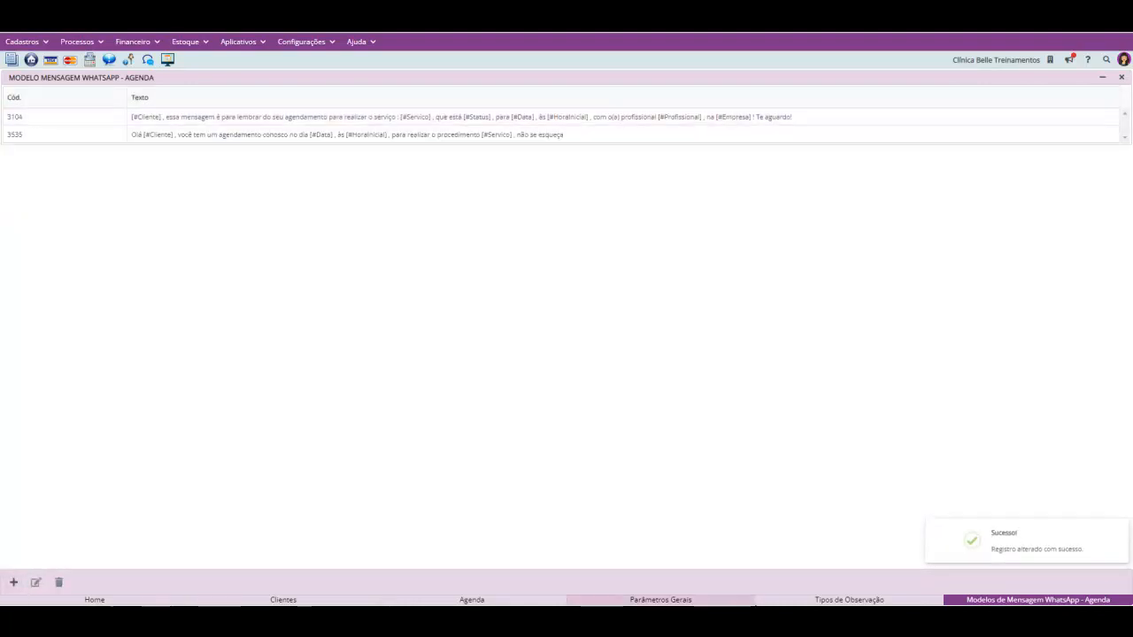
Return to the agenda and cancel the pending WhatsApp message.
click(536, 603)
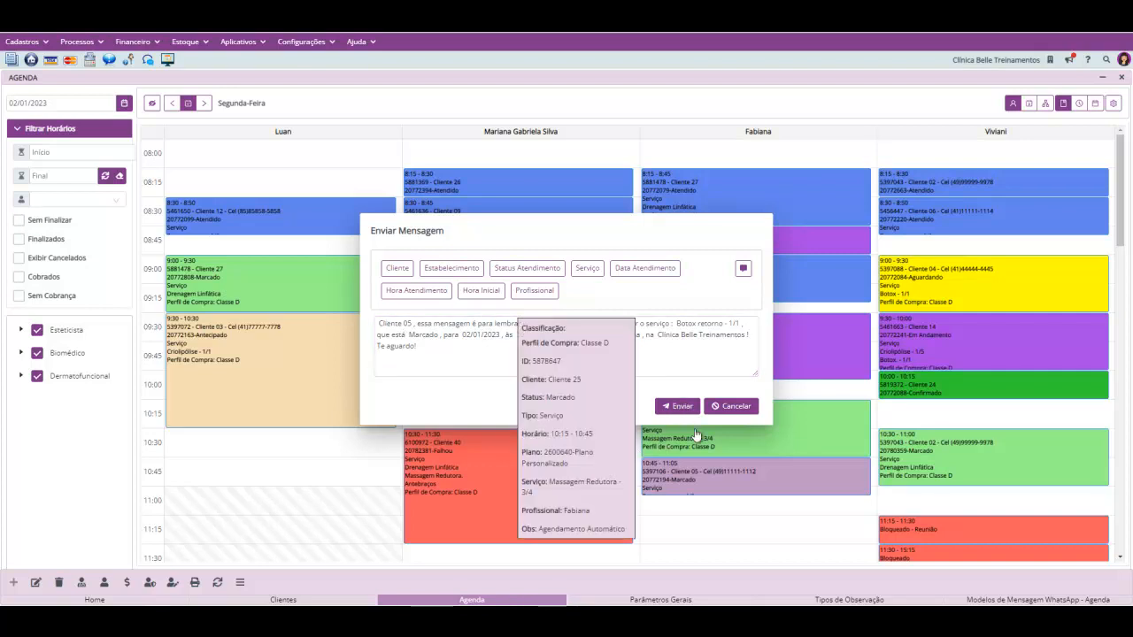
click(726, 407)
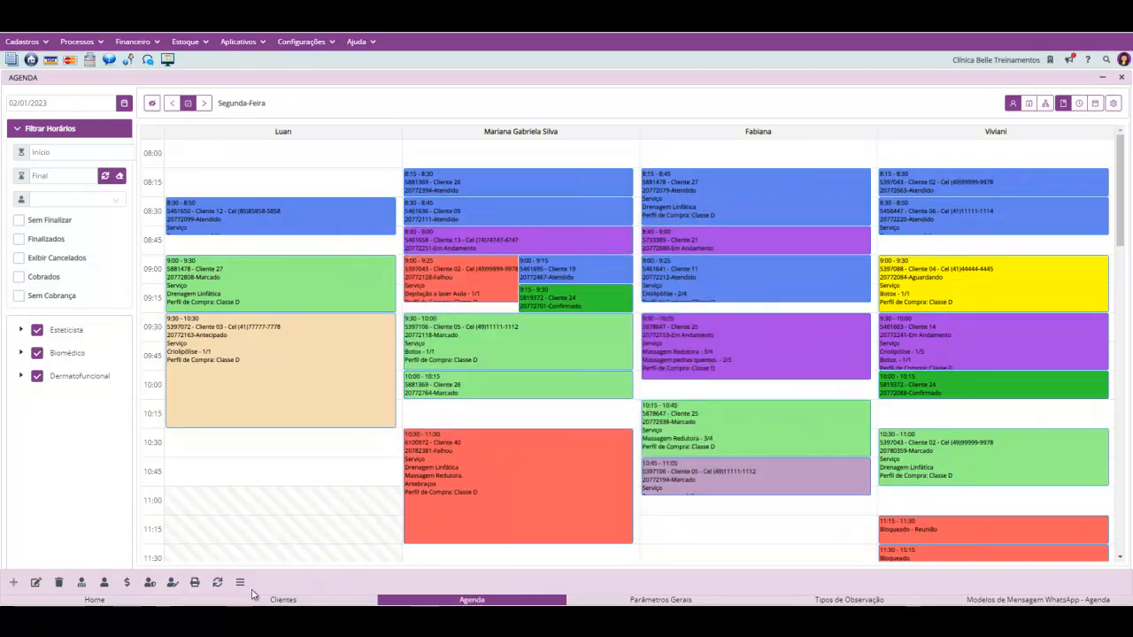
View the response link of the Avaliação estética questionnaire for the 9:30–10:00 Botox appointment and close the questionnaire list.
click(553, 357)
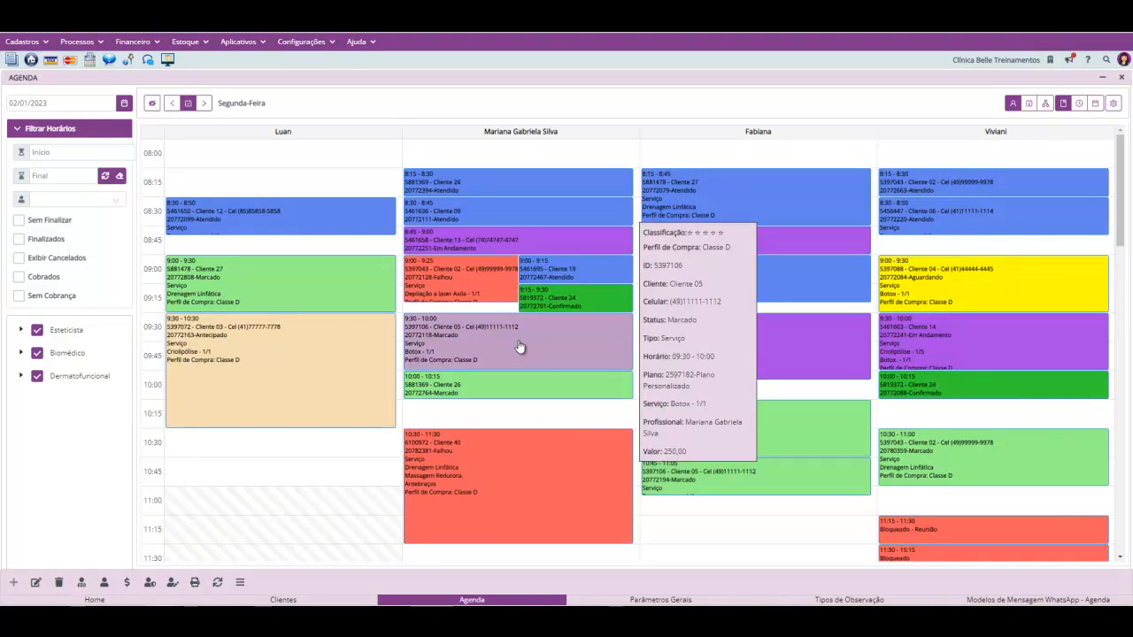
right_click(519, 345)
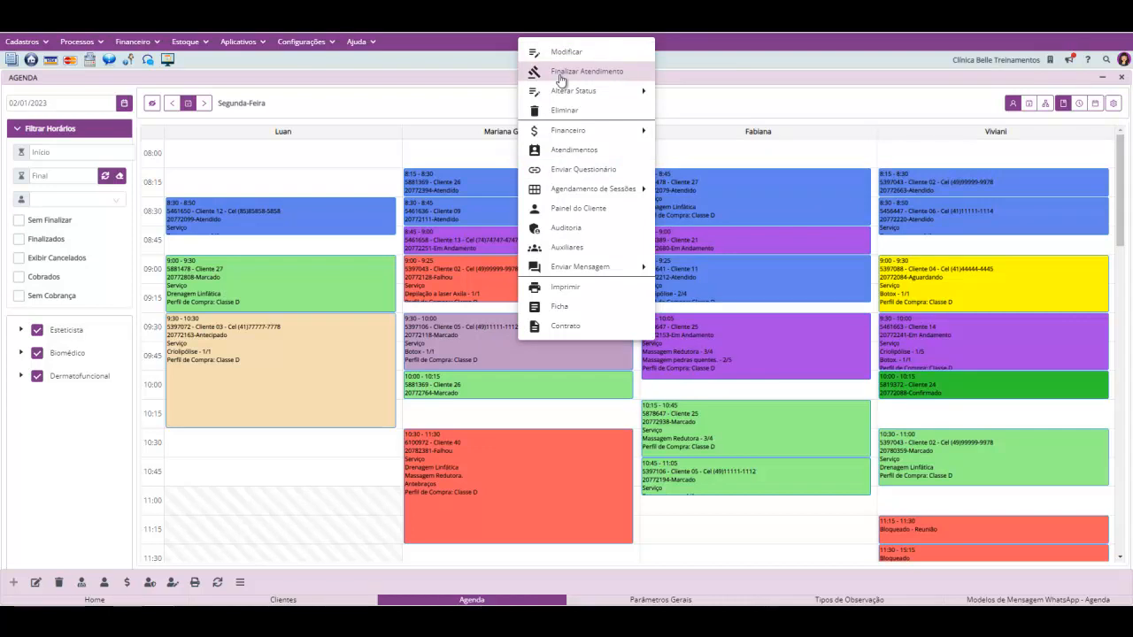
mouse_move(565, 94)
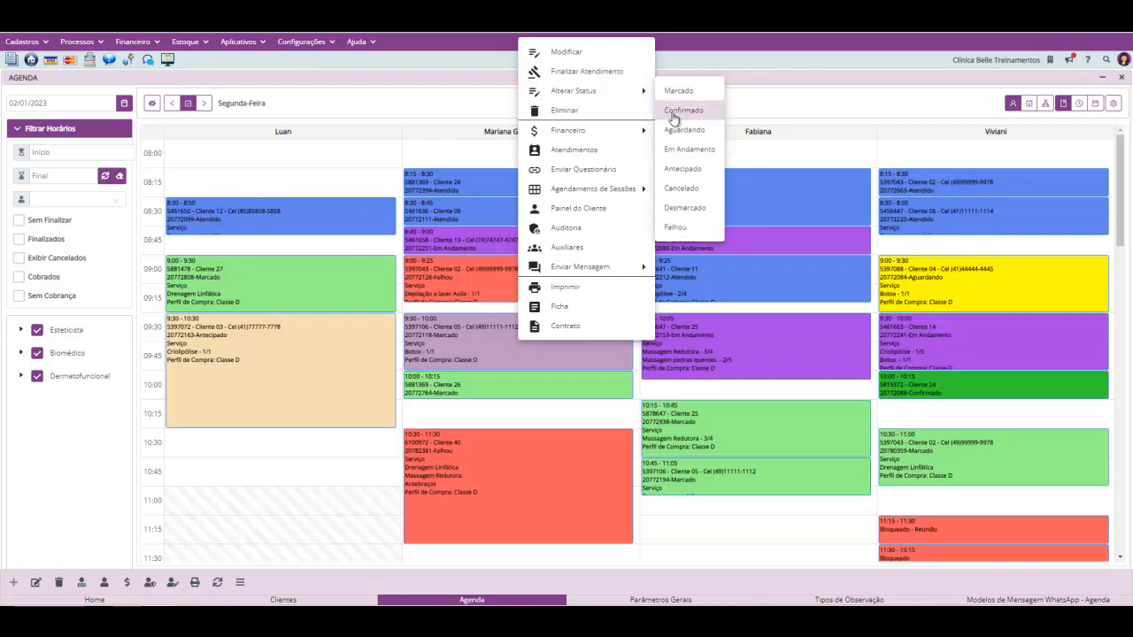
mouse_move(629, 135)
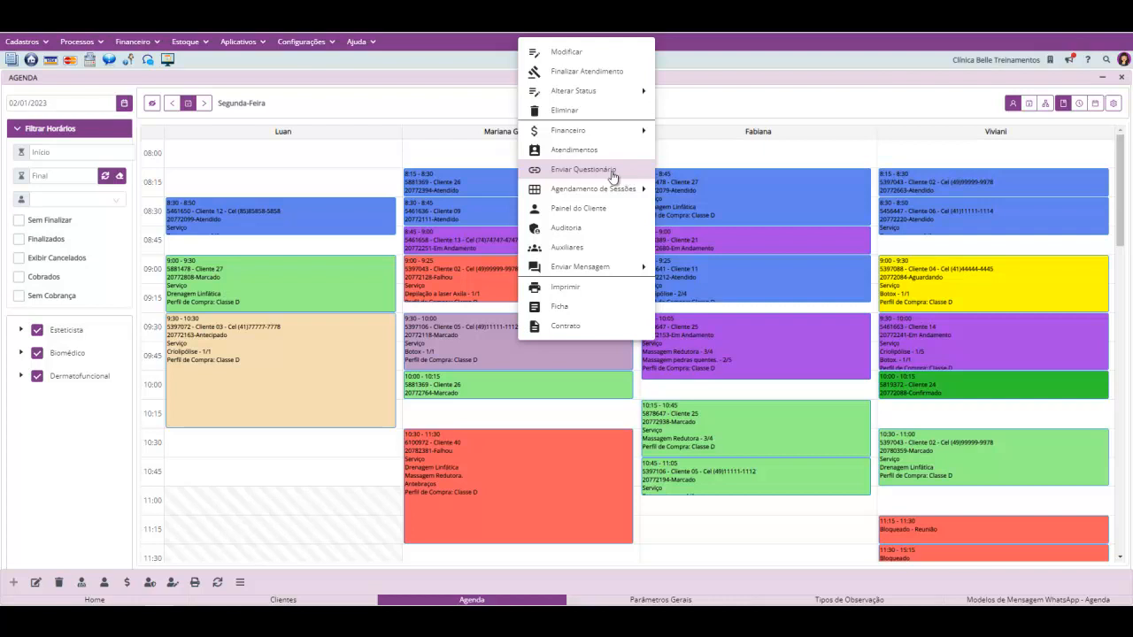
click(606, 170)
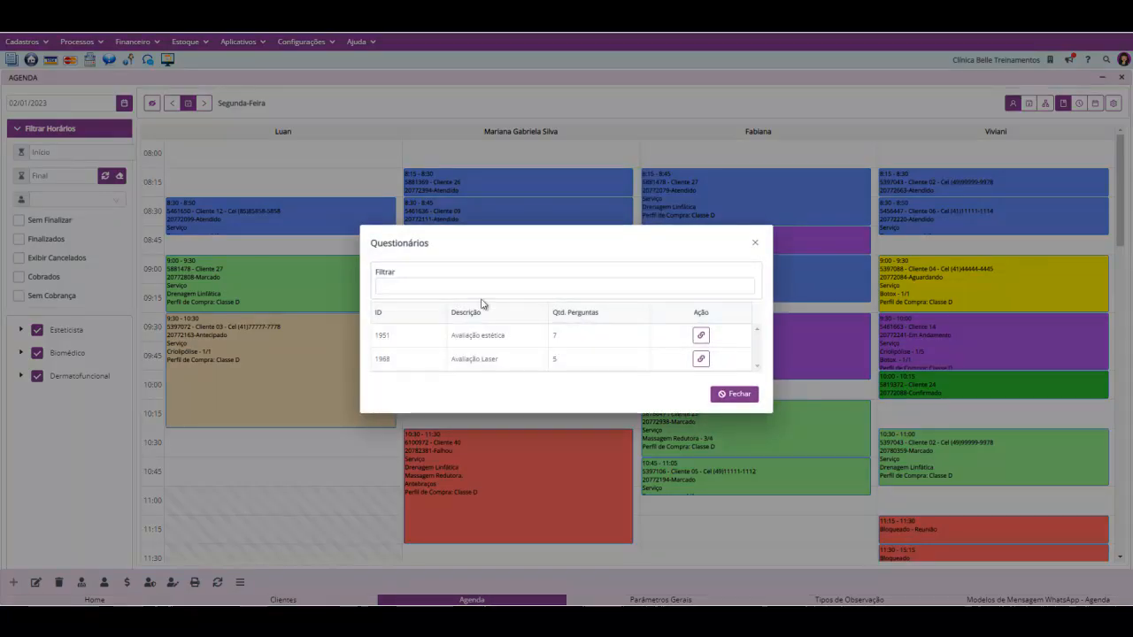
click(700, 336)
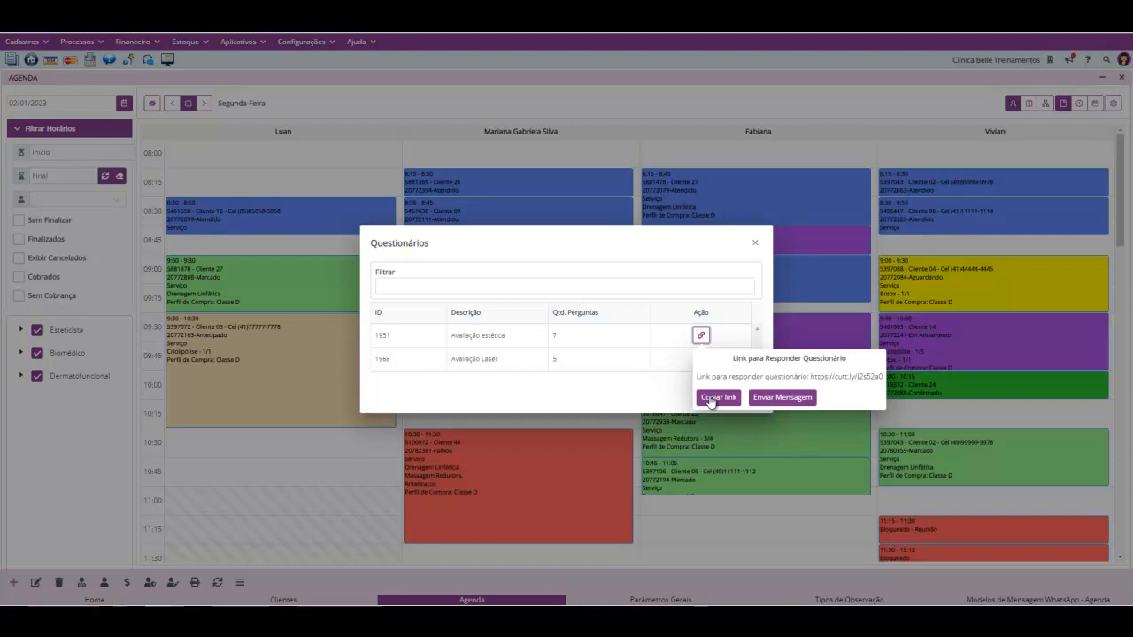
click(755, 243)
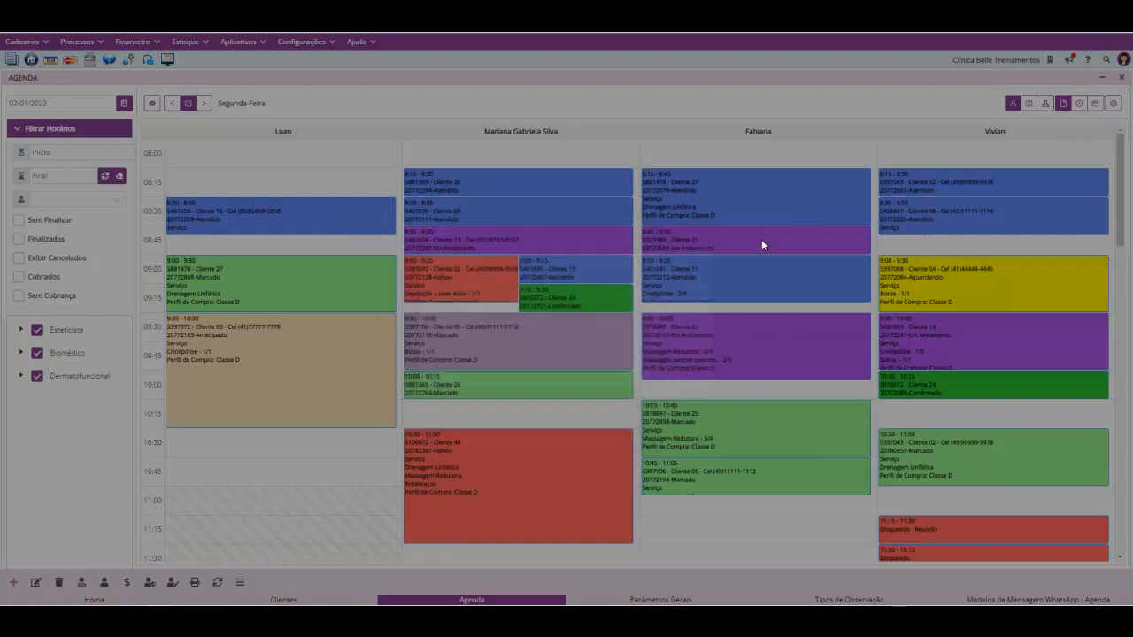
Assign the fourth listed user as assistant (Auxiliar) to the 9:30–10:00 Botox appointment.
right_click(530, 321)
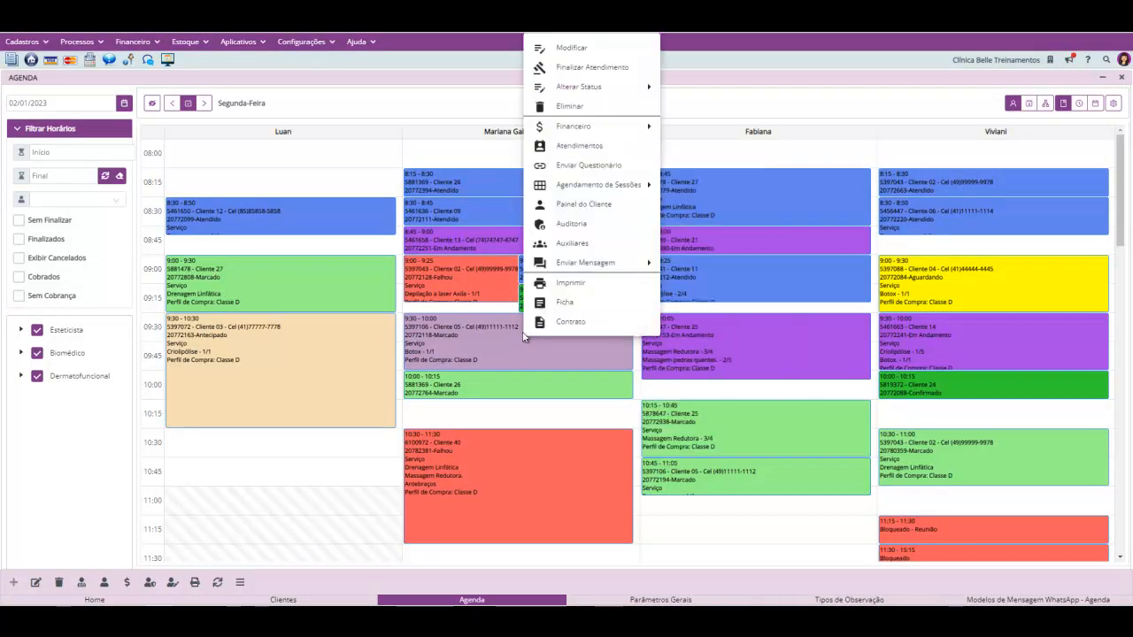
mouse_move(631, 192)
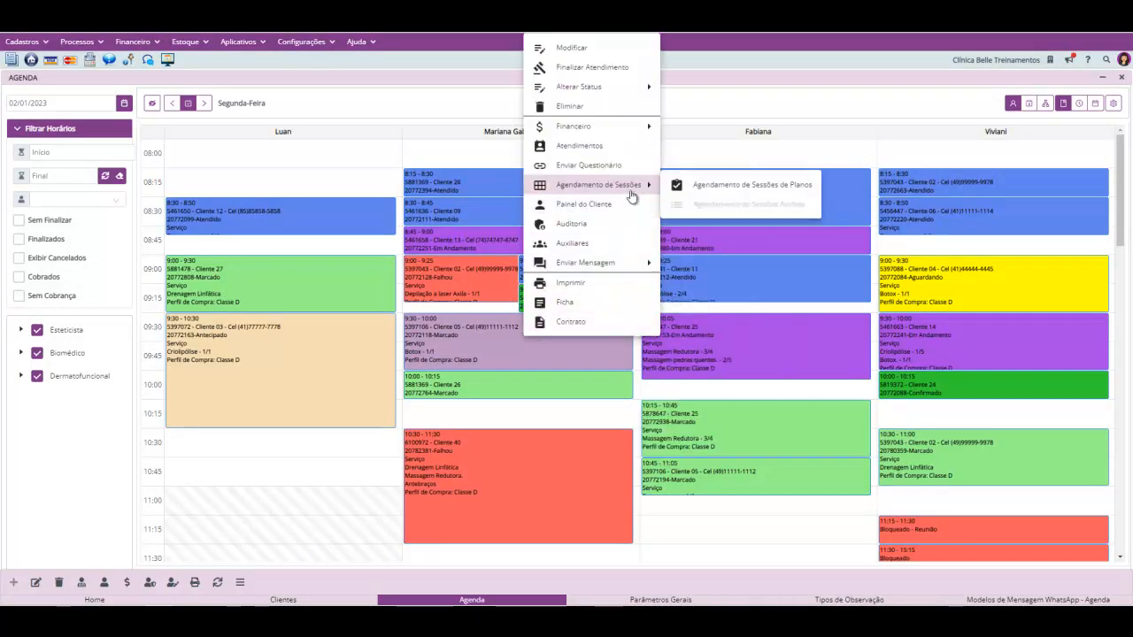
click(625, 251)
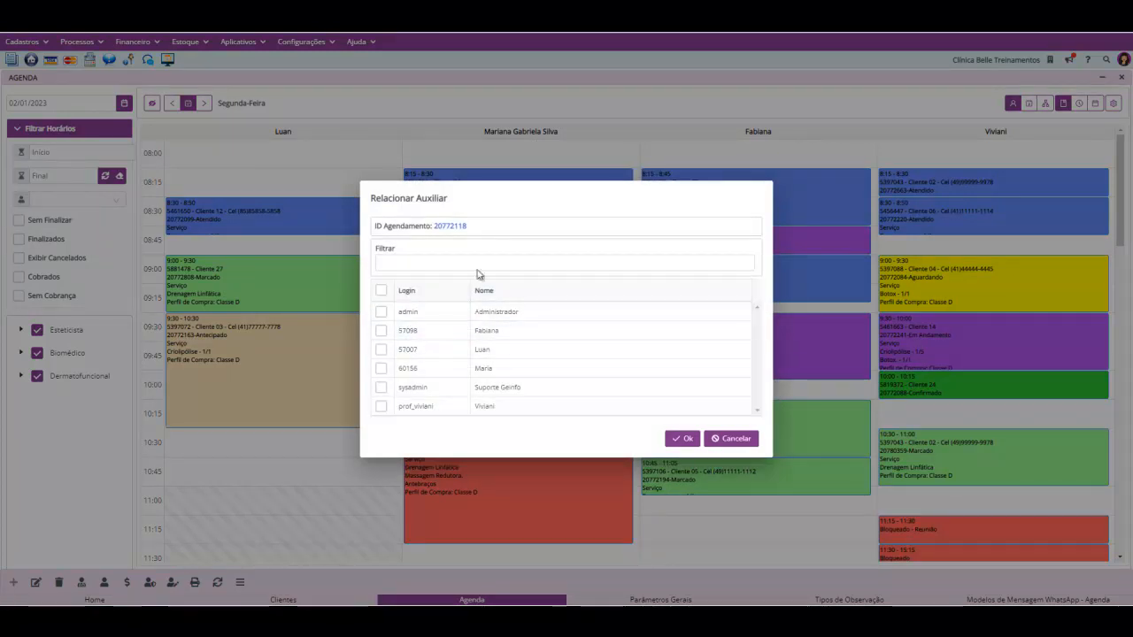
drag(564, 197, 891, 214)
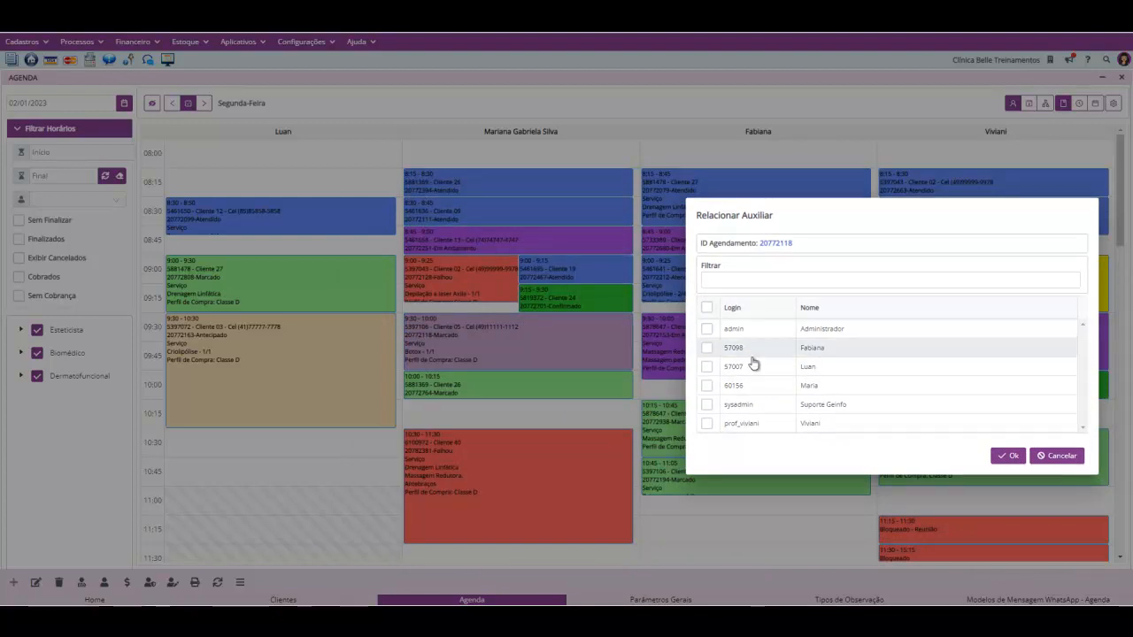
click(706, 385)
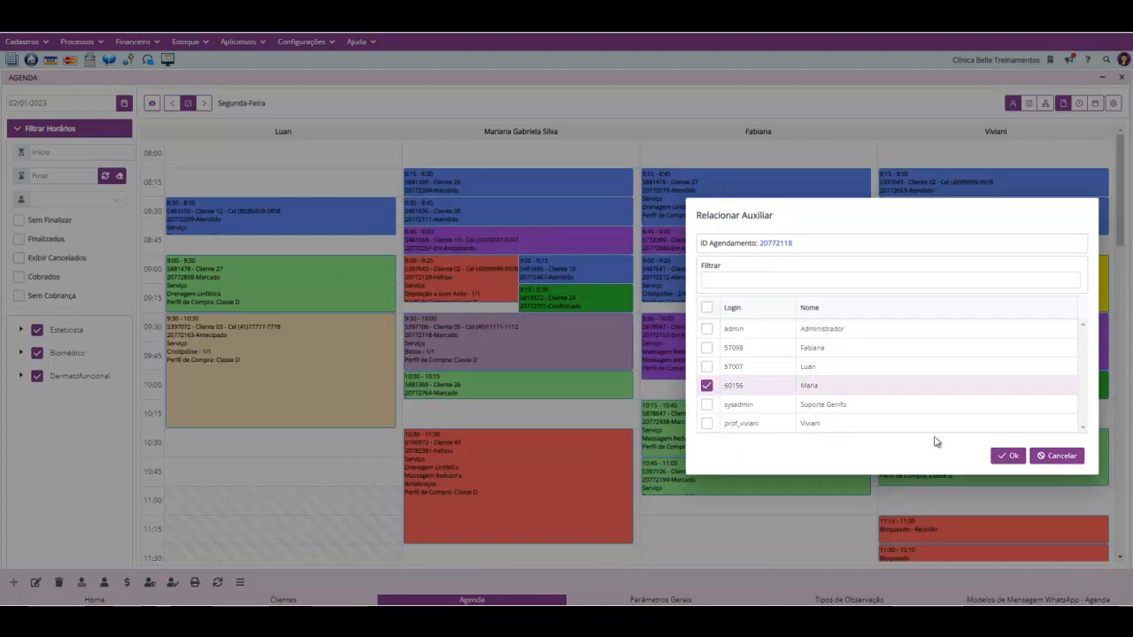
click(1006, 456)
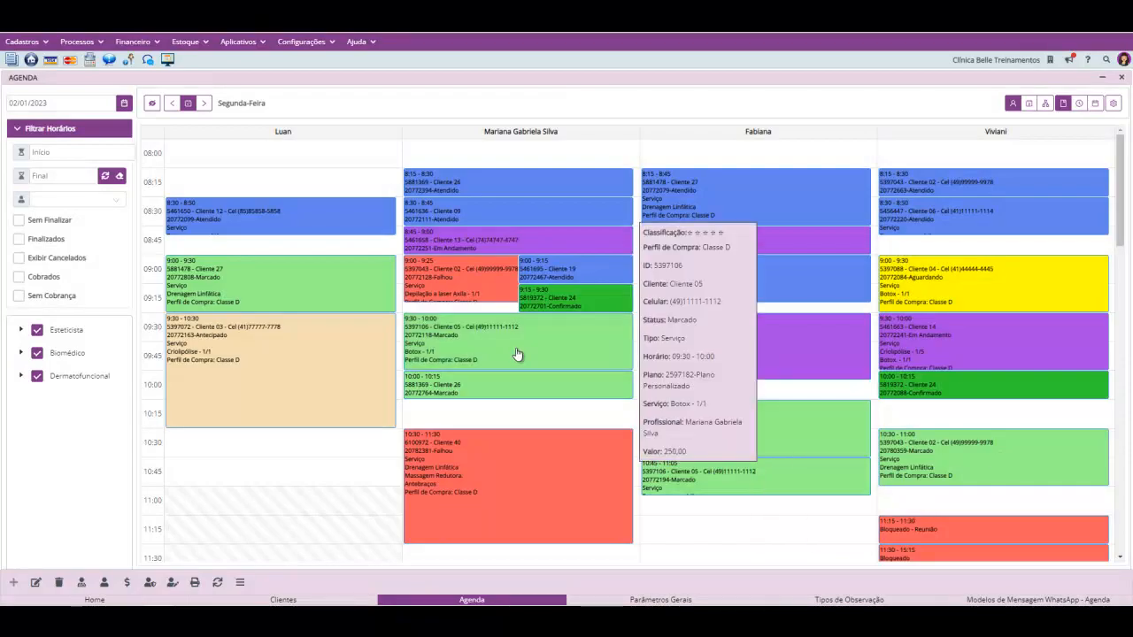
right_click(521, 346)
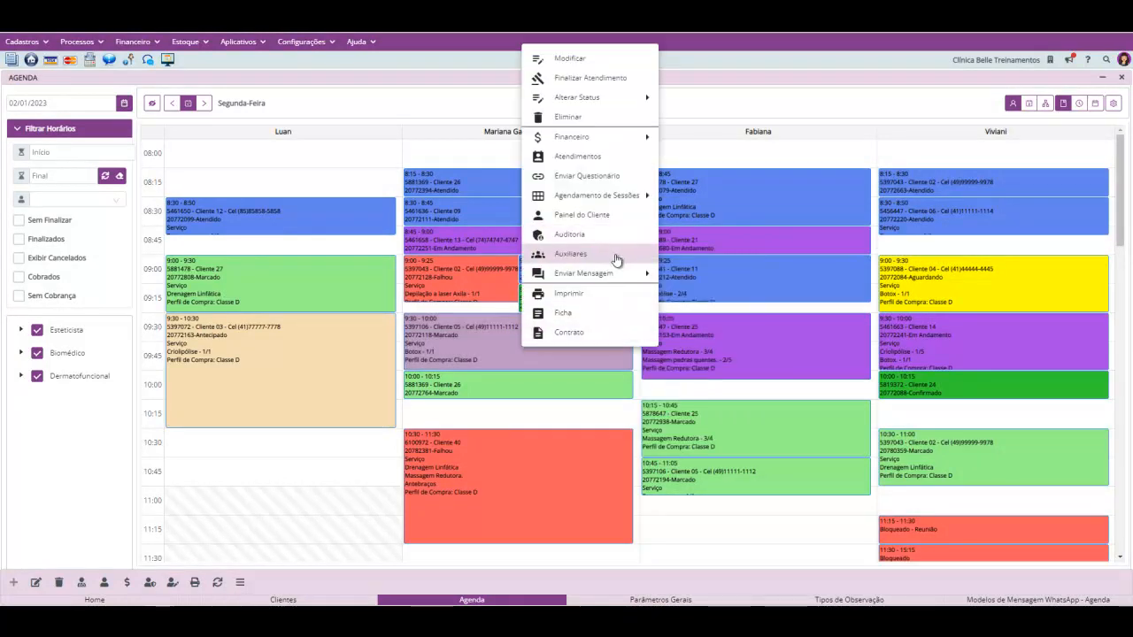
mouse_move(617, 274)
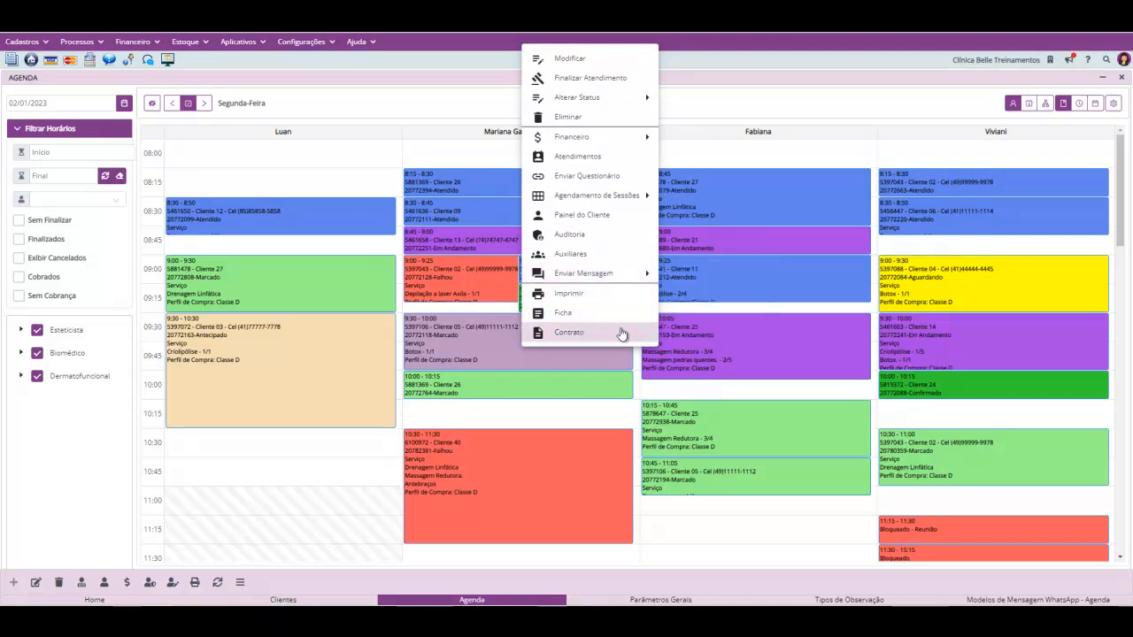
click(616, 319)
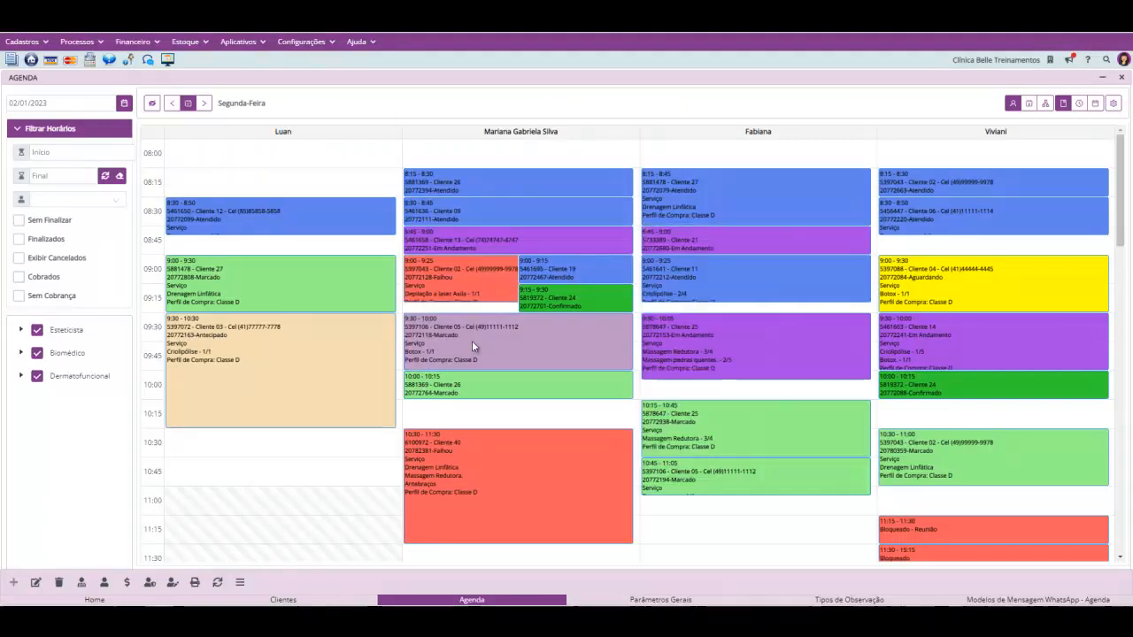
Generate the Cláusulas Contratuais contract for the 9:30–10:00 Botox appointment with commercial data included, review the document and return to the agenda.
right_click(472, 341)
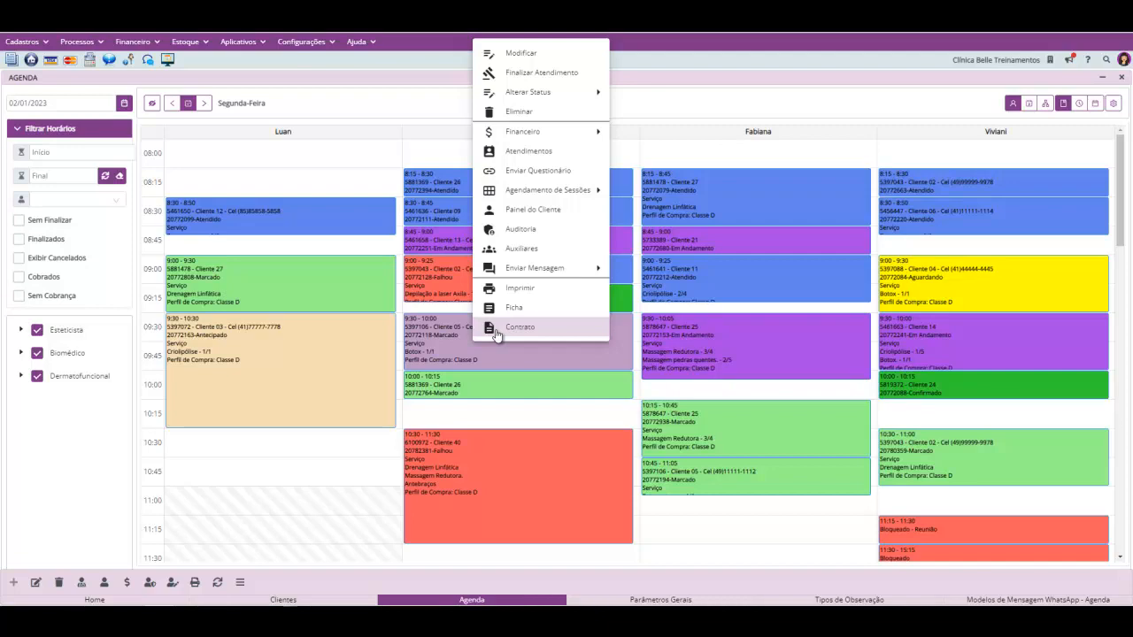
click(519, 327)
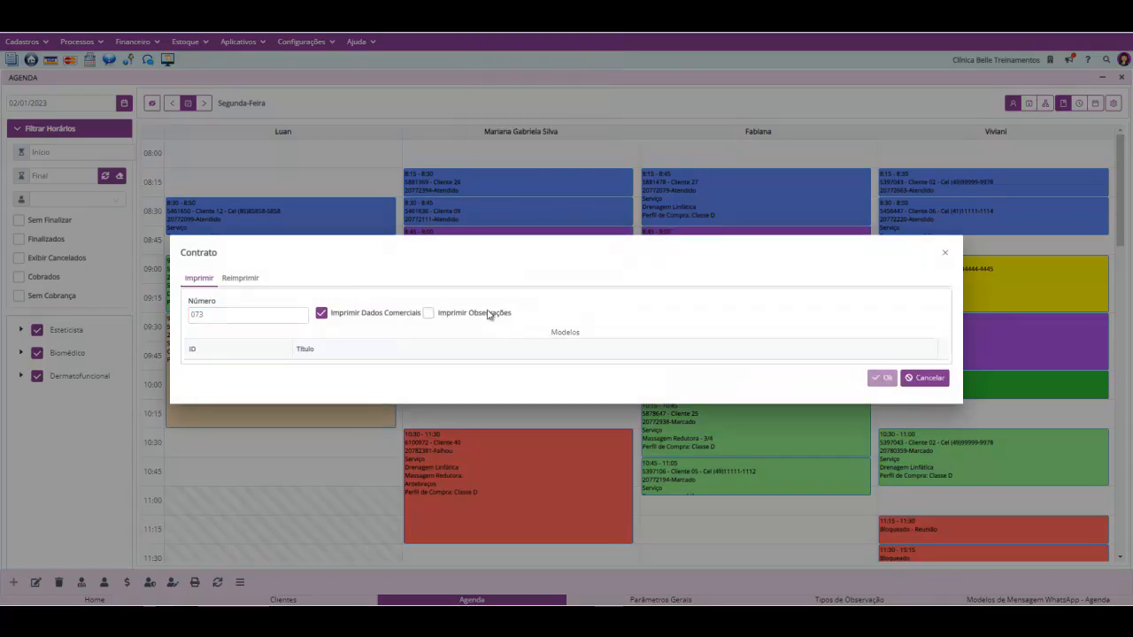
click(394, 357)
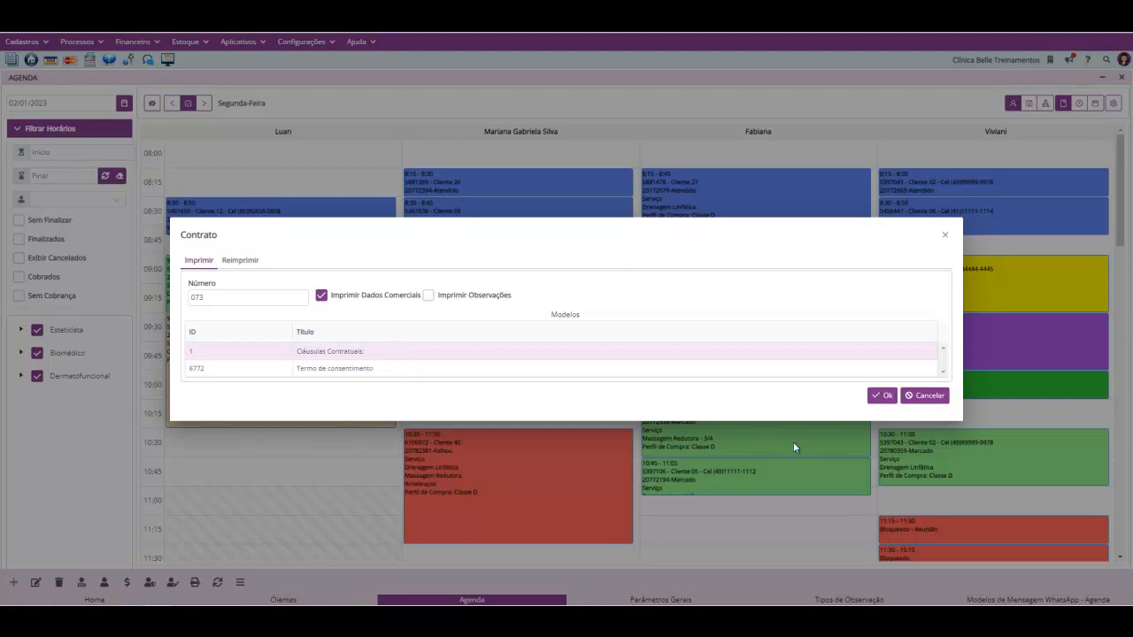
click(887, 398)
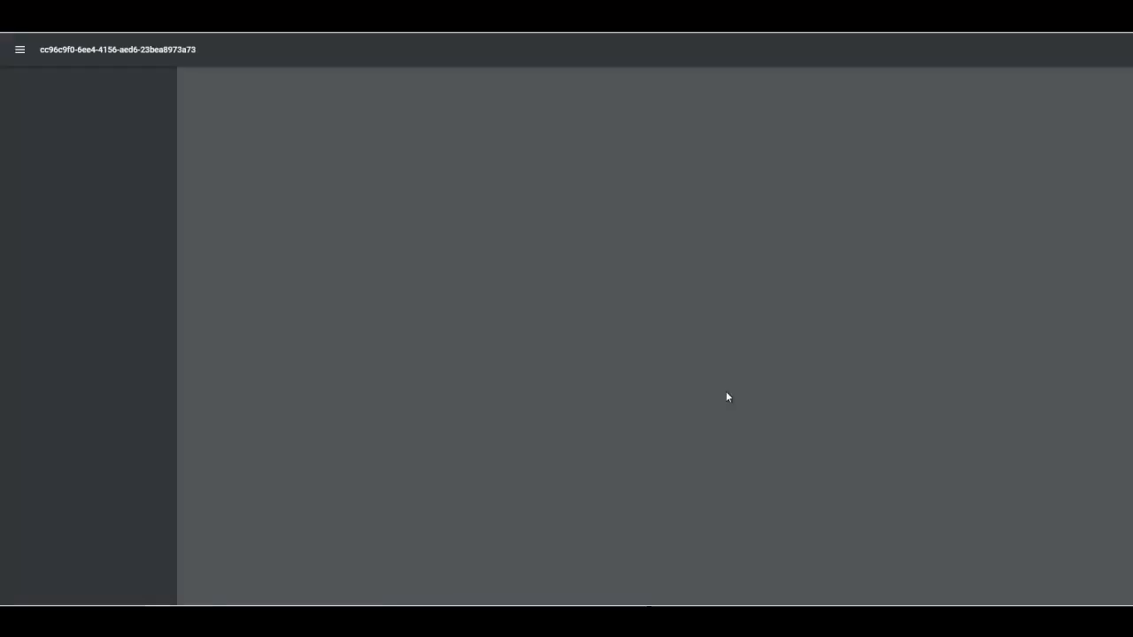
scroll(726, 391, down, 10)
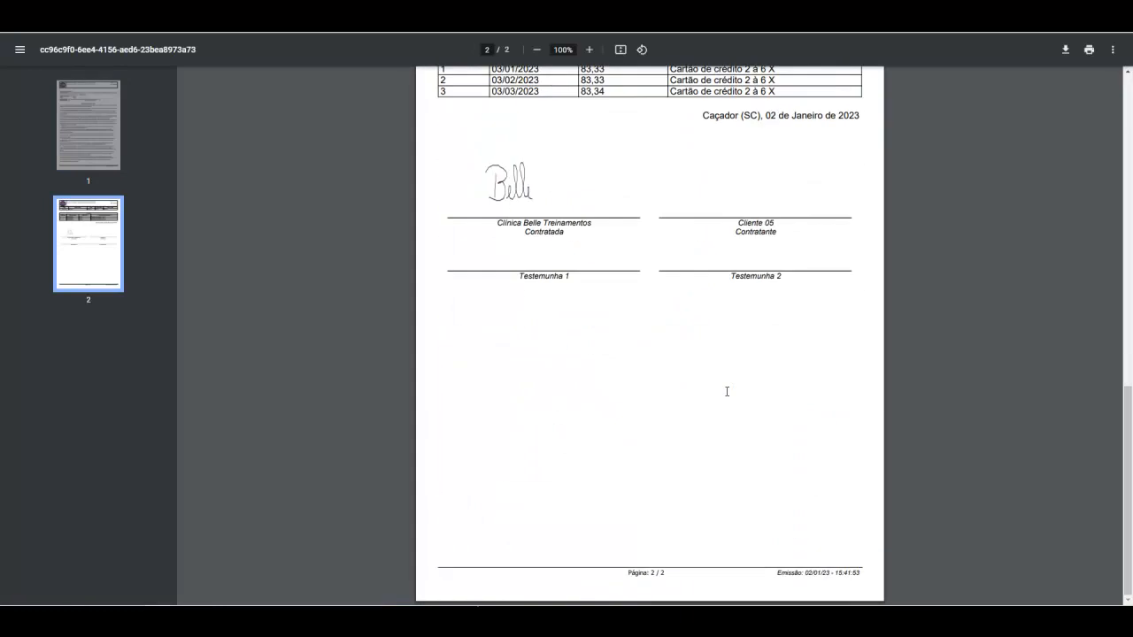
scroll(727, 391, up, 3)
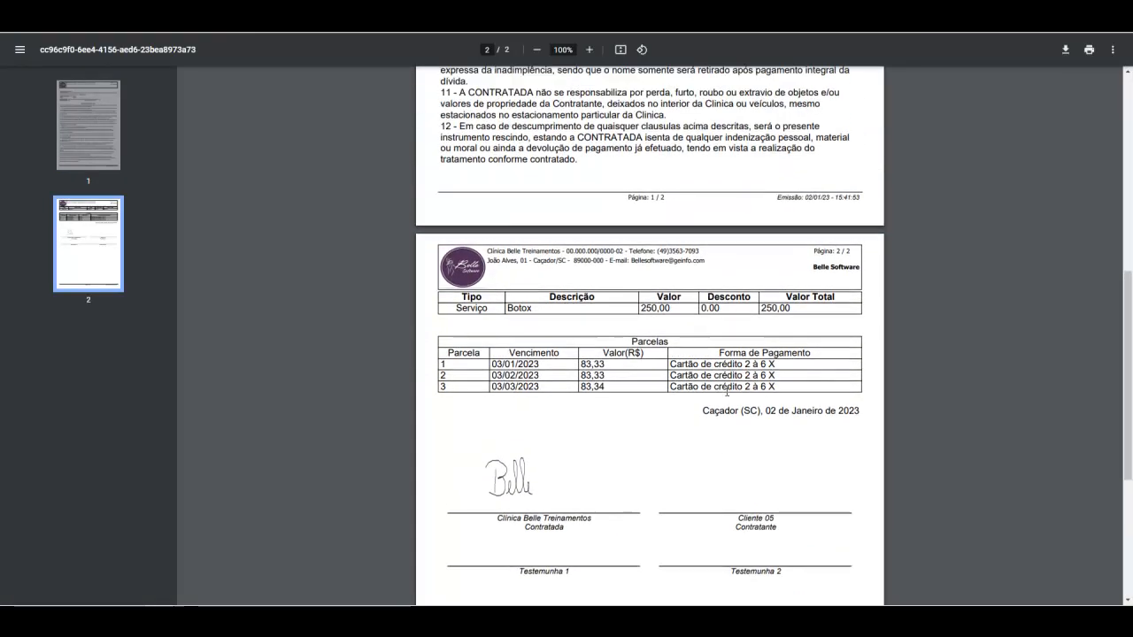
scroll(726, 391, down, 3)
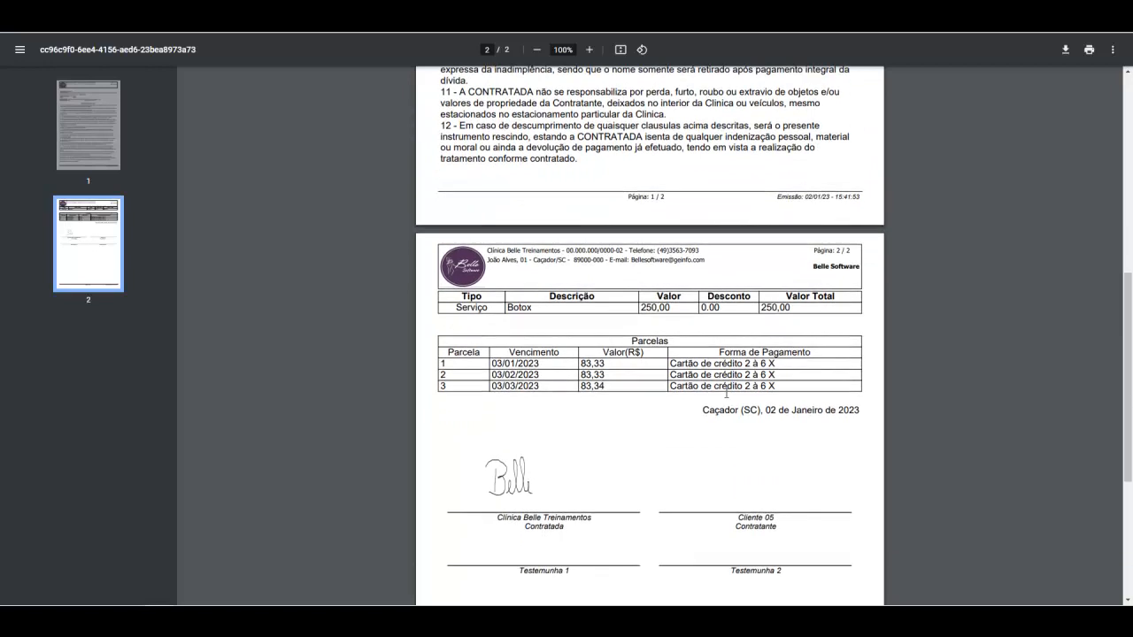
scroll(725, 393, up, 12)
scroll(726, 393, down, 2)
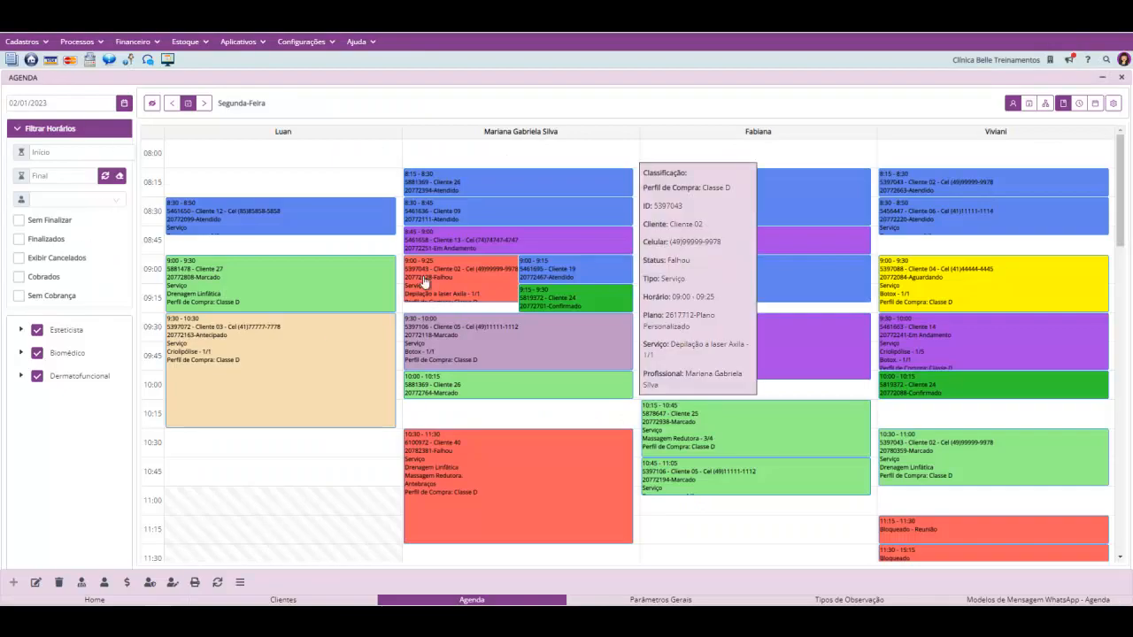
right_click(453, 351)
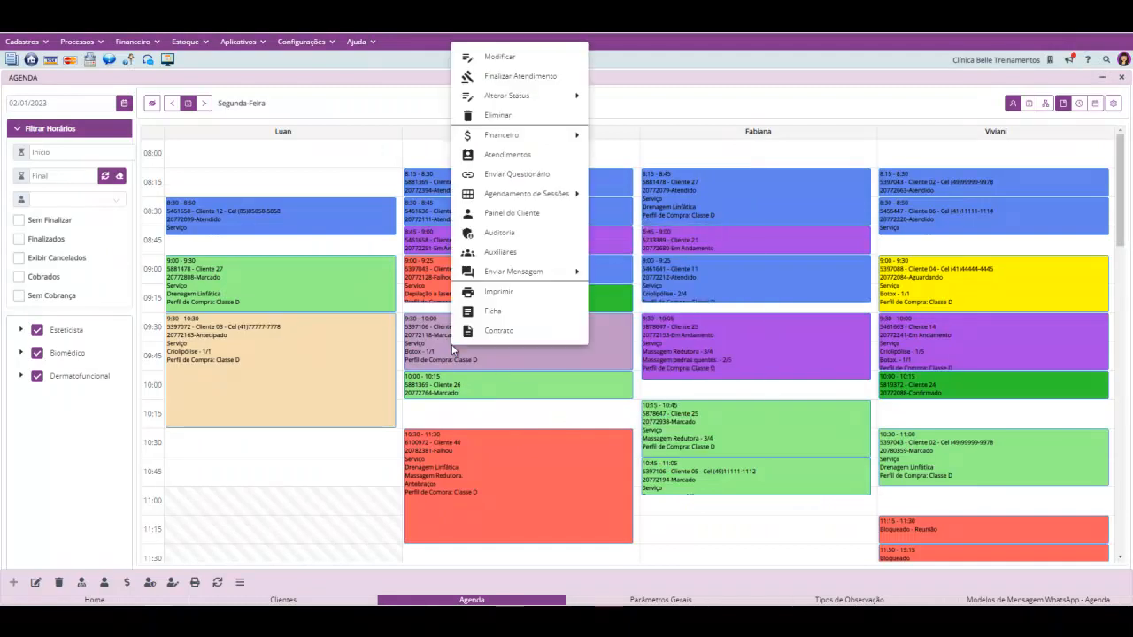
click(274, 470)
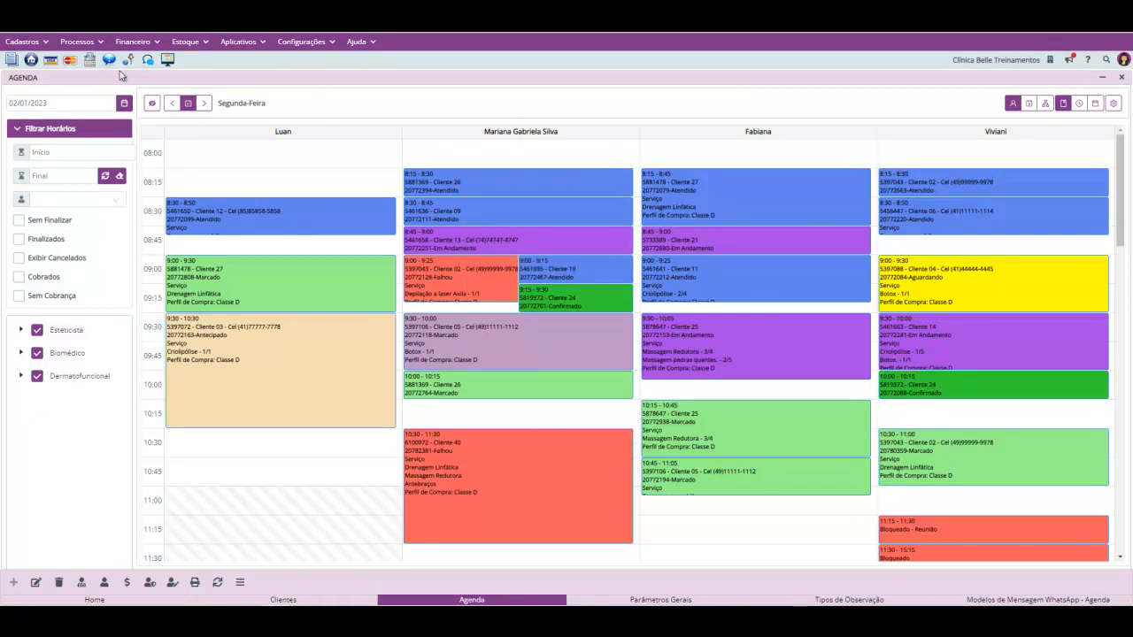
Open Gerenciar Agendamentos and filter the appointments by the fifth listed professional for 03/01/2023 to 16/01/2023.
click(77, 43)
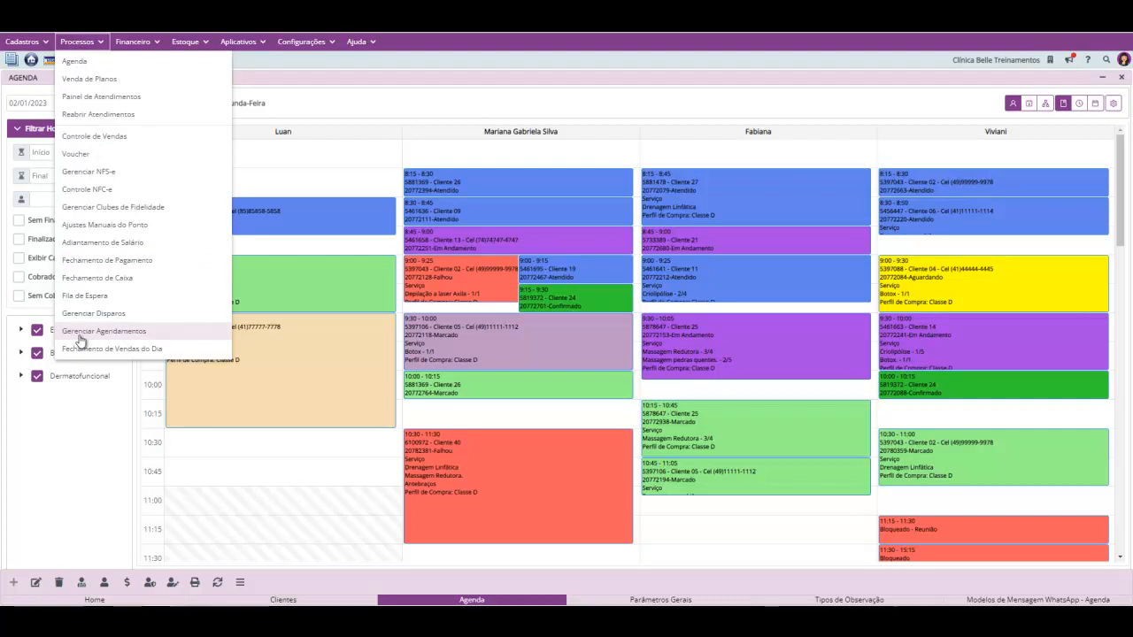
click(164, 337)
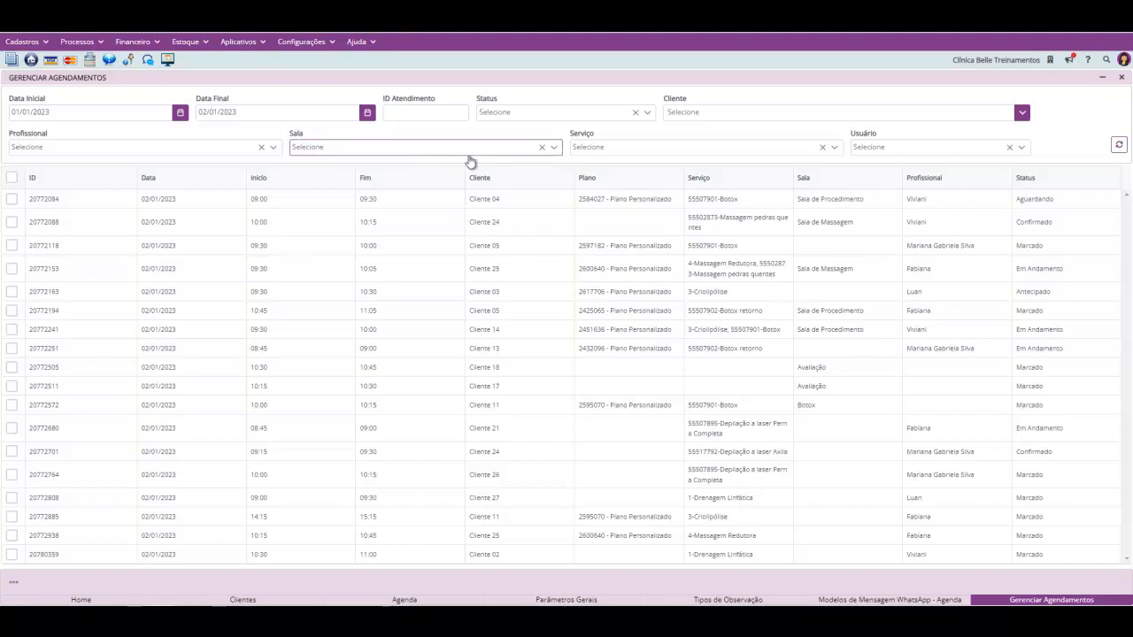
click(137, 155)
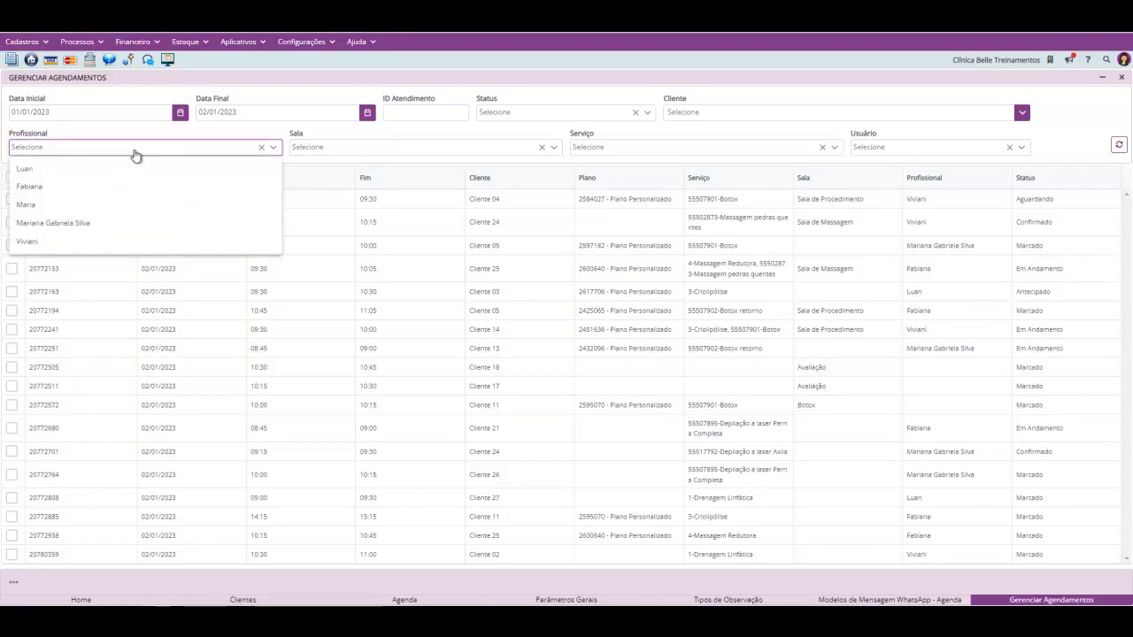
click(137, 241)
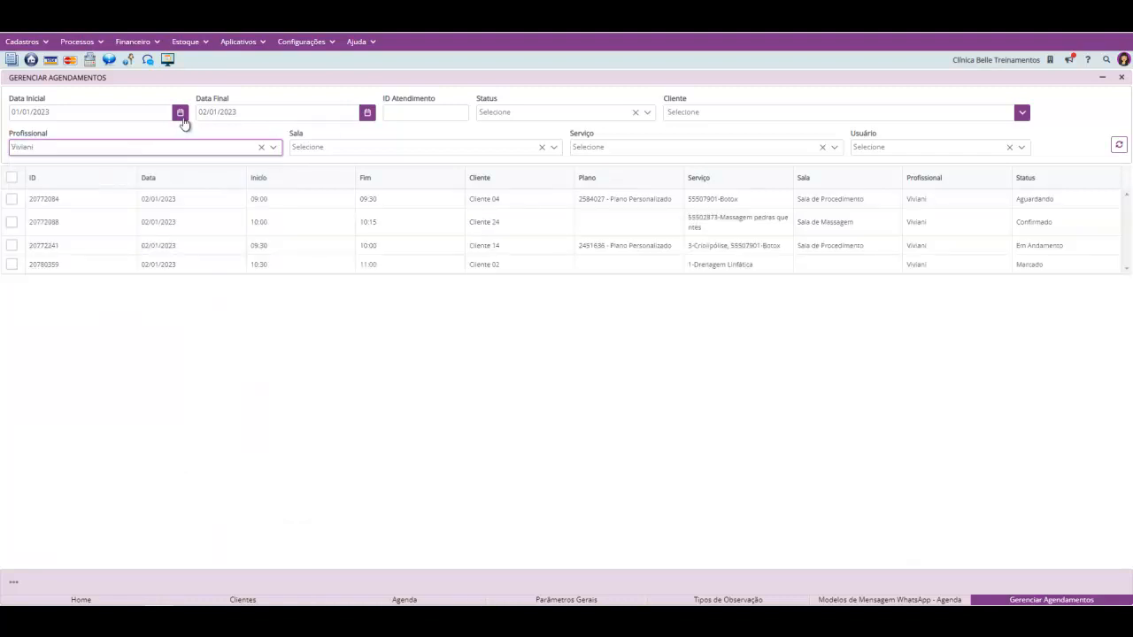
click(367, 115)
click(237, 230)
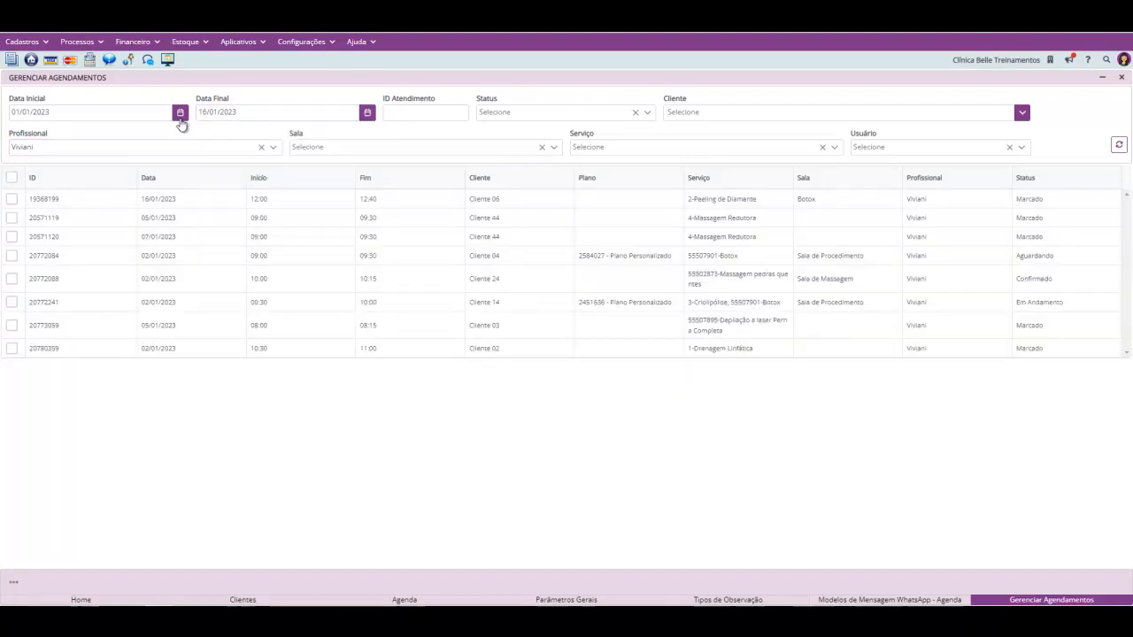
click(180, 113)
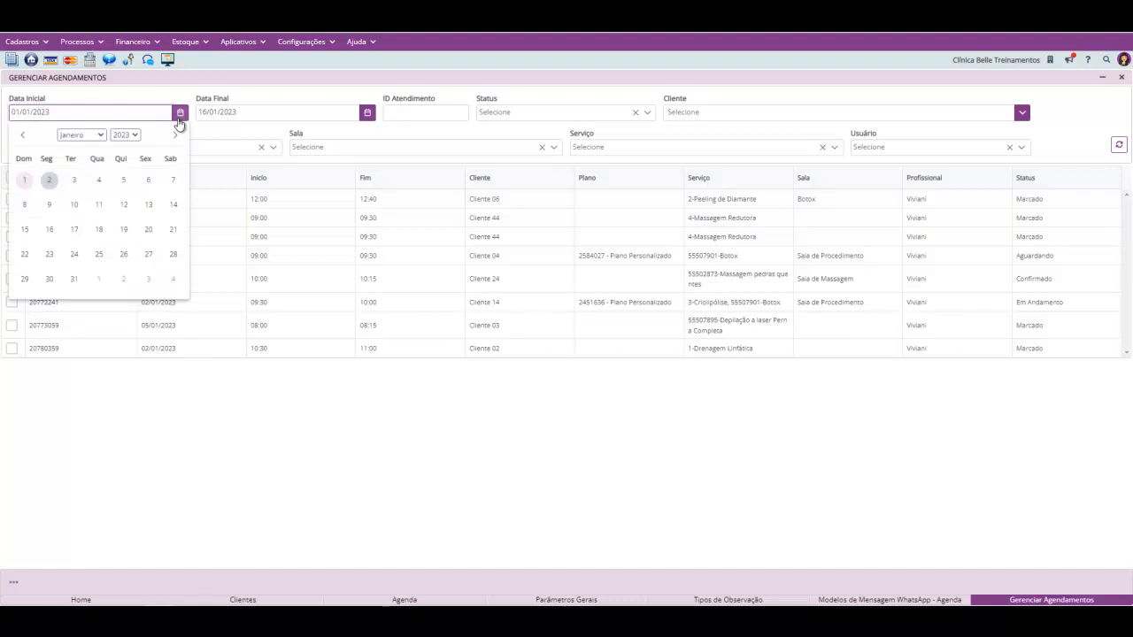
click(77, 182)
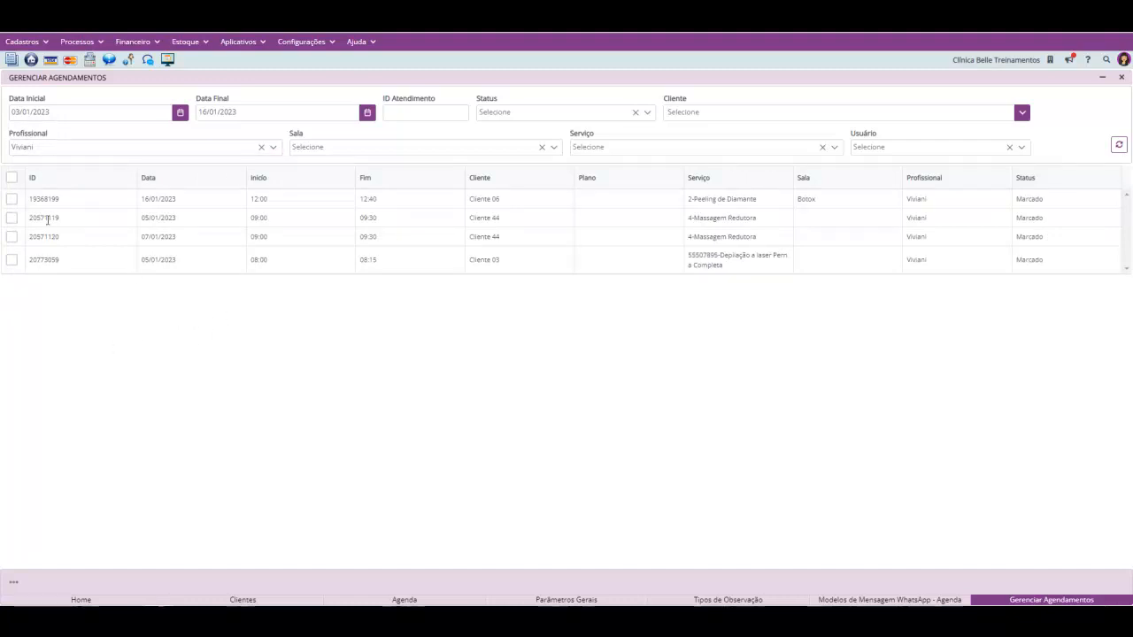
Try to reassign all filtered appointments to the third listed professional and view the list of changes not allowed.
click(11, 178)
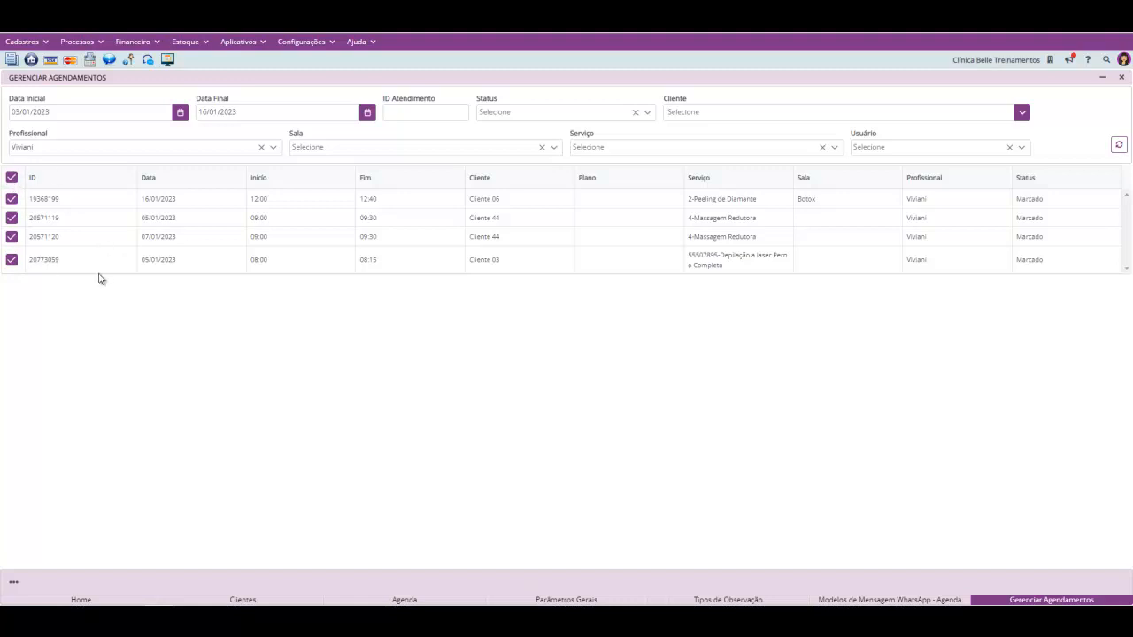
click(14, 584)
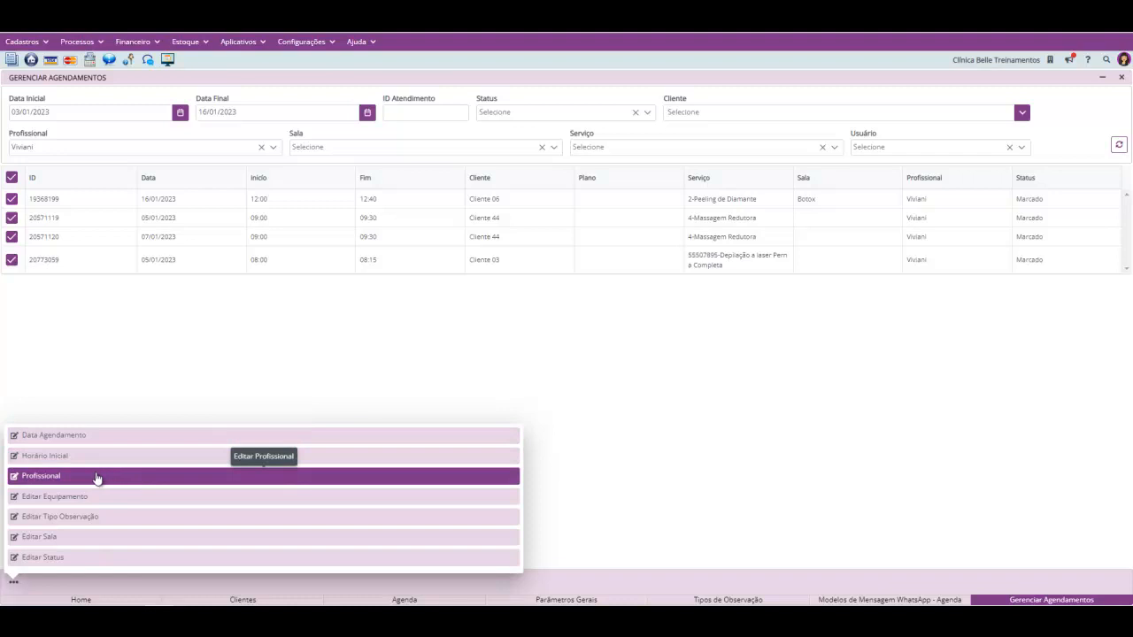
click(68, 485)
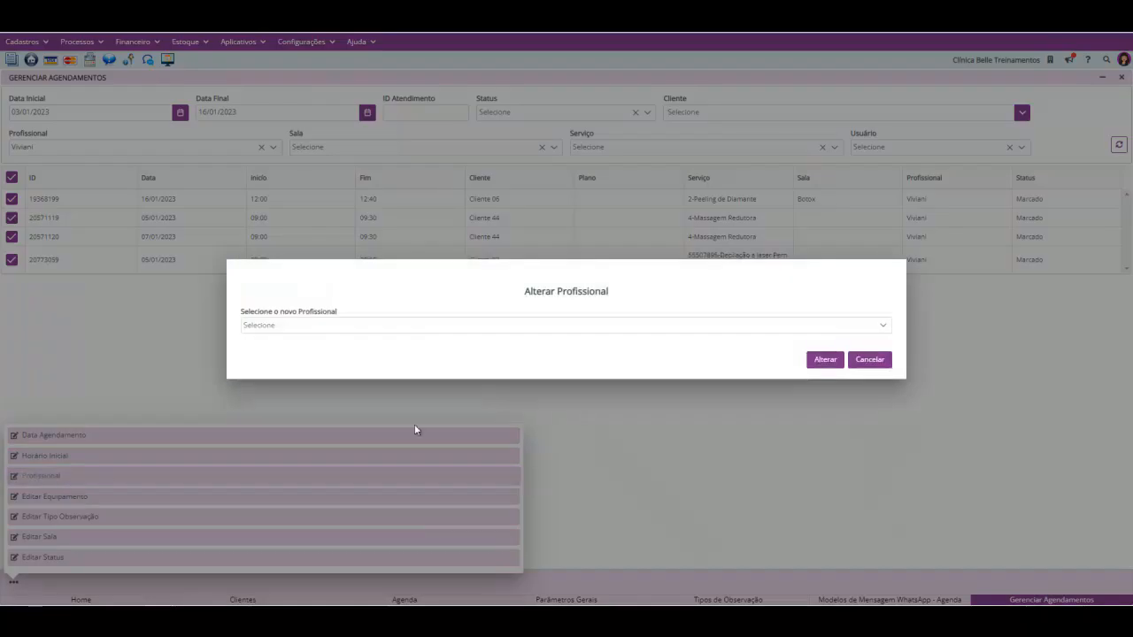
click(559, 327)
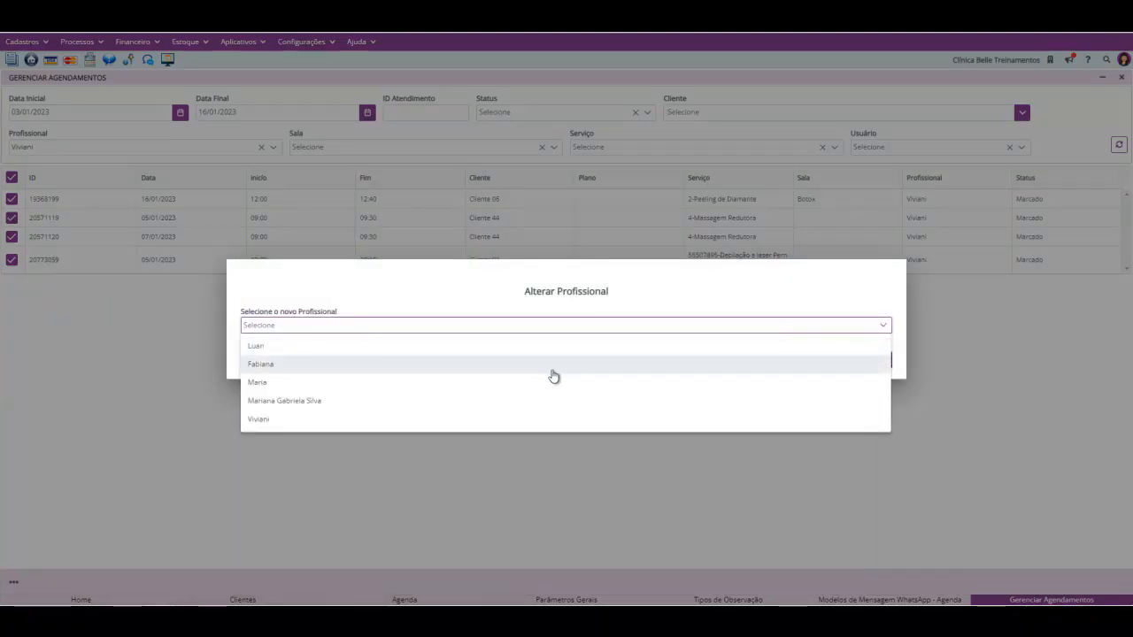
click(558, 385)
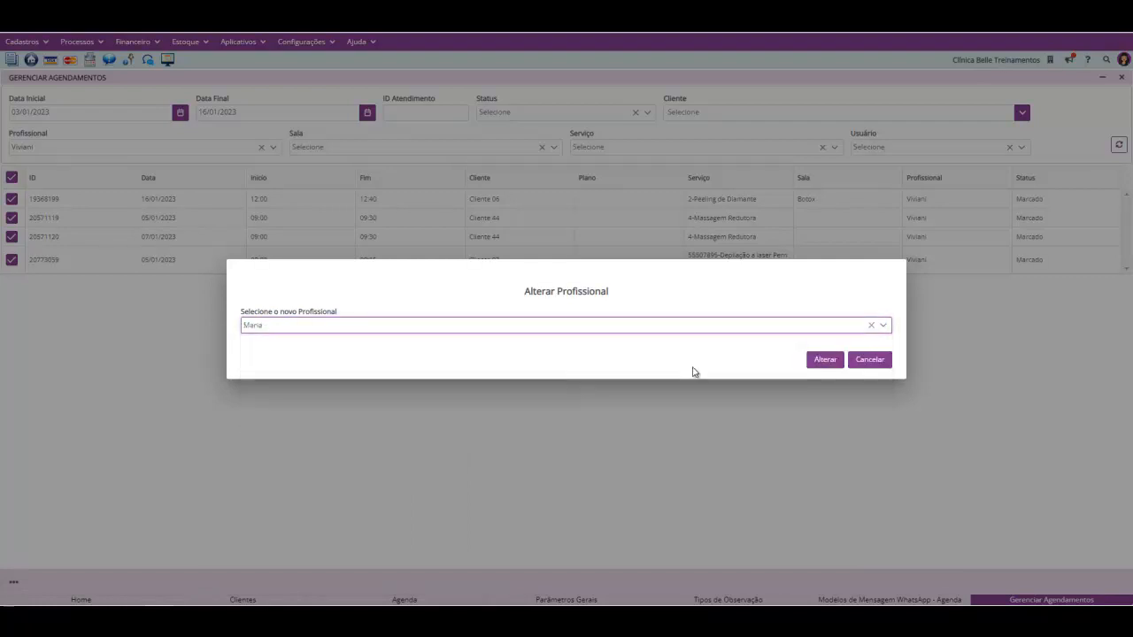
click(826, 361)
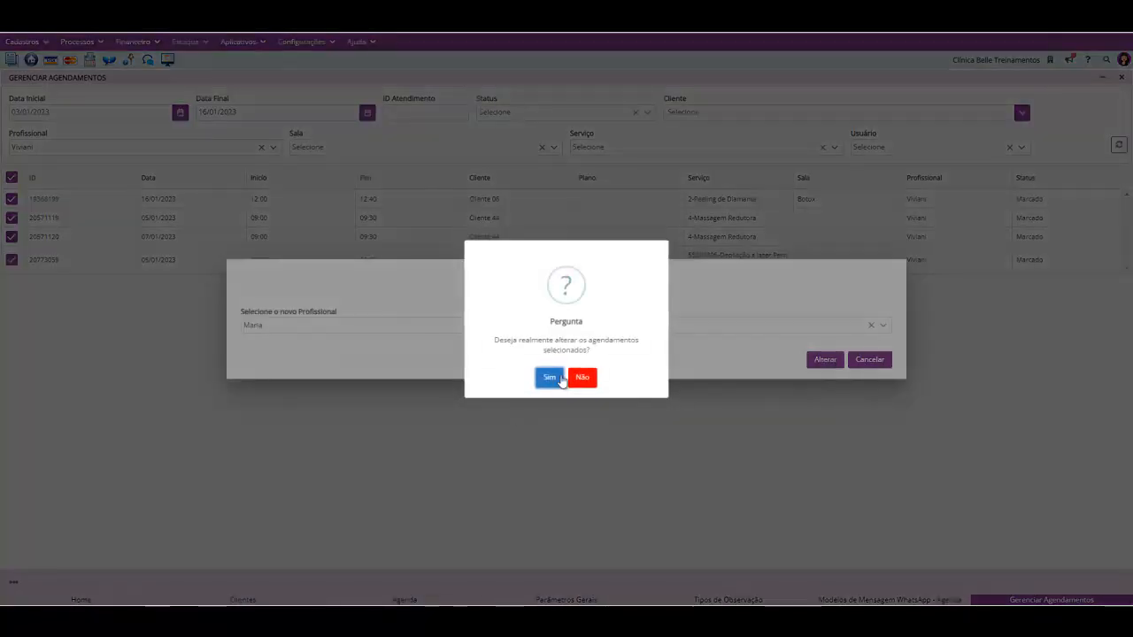
click(564, 378)
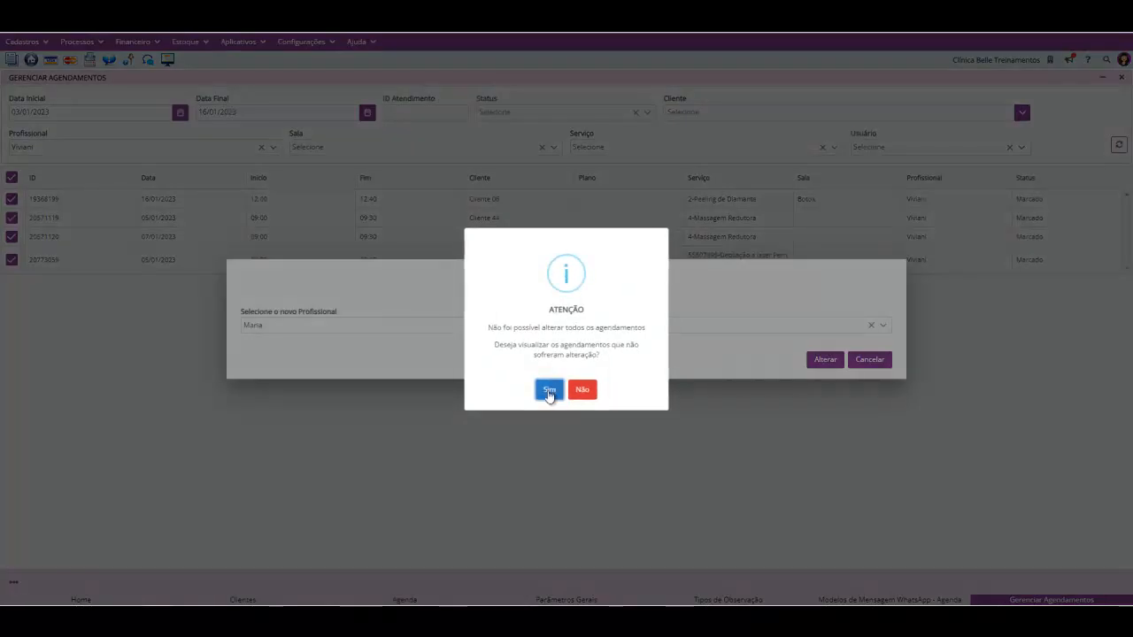
click(548, 388)
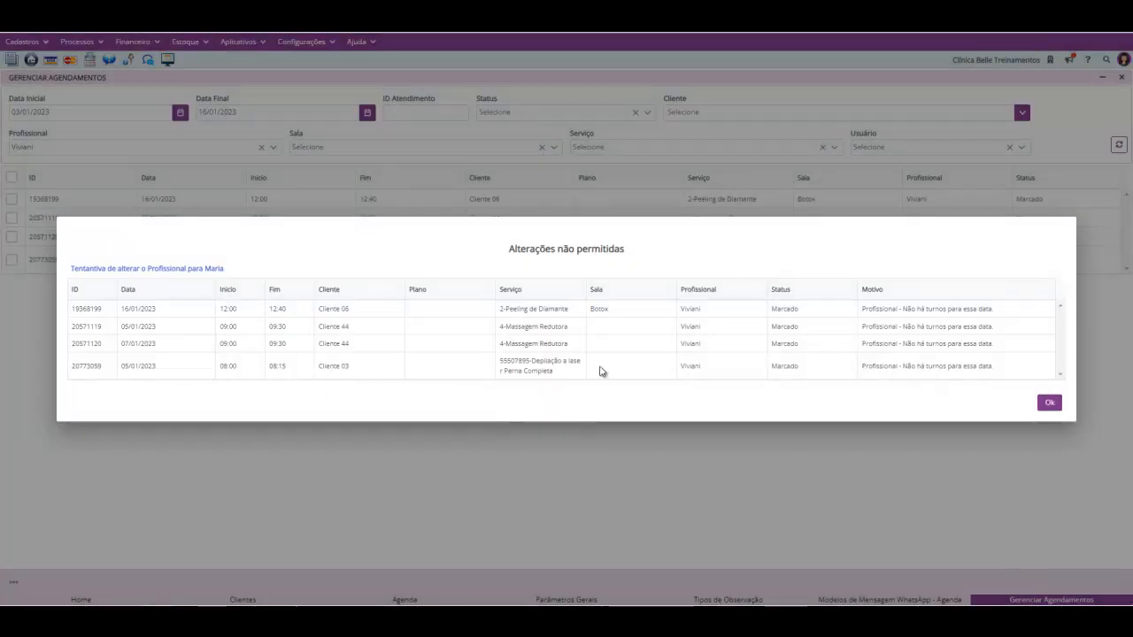
click(1050, 404)
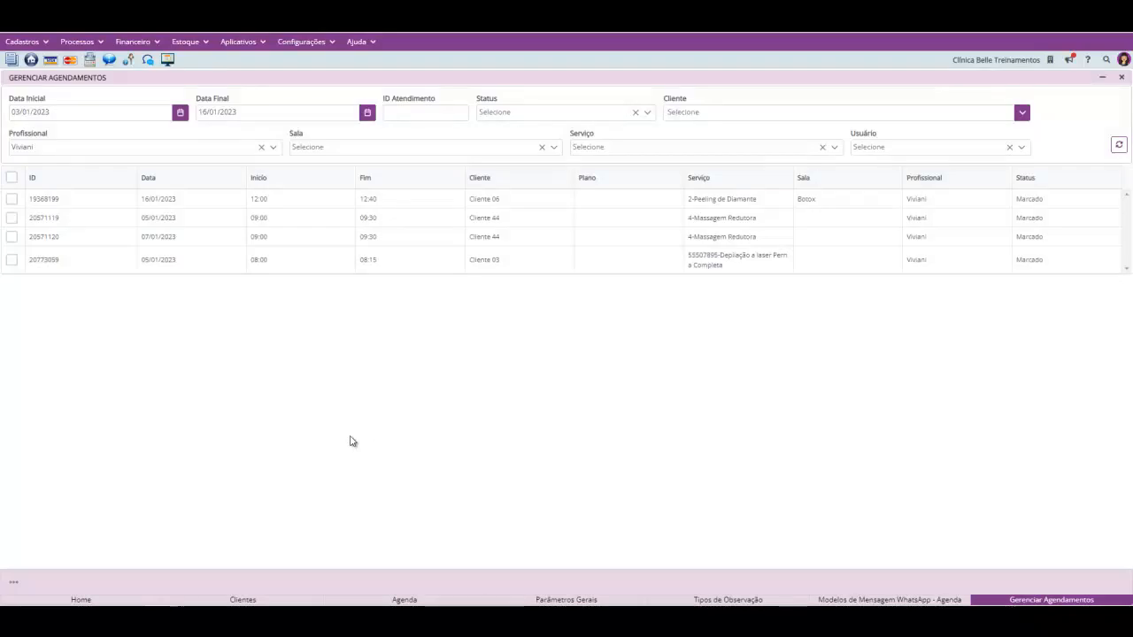
Reassign all filtered appointments to the first listed professional, confirm the change and close Gerenciar Agendamentos.
click(12, 177)
click(13, 581)
click(113, 478)
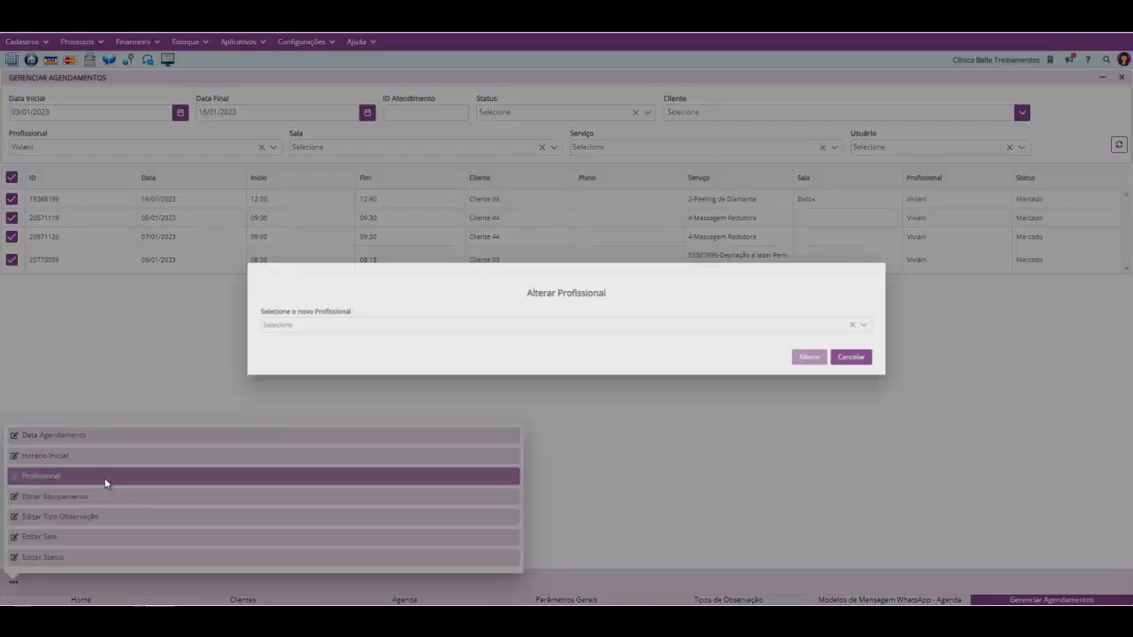
click(387, 325)
click(331, 347)
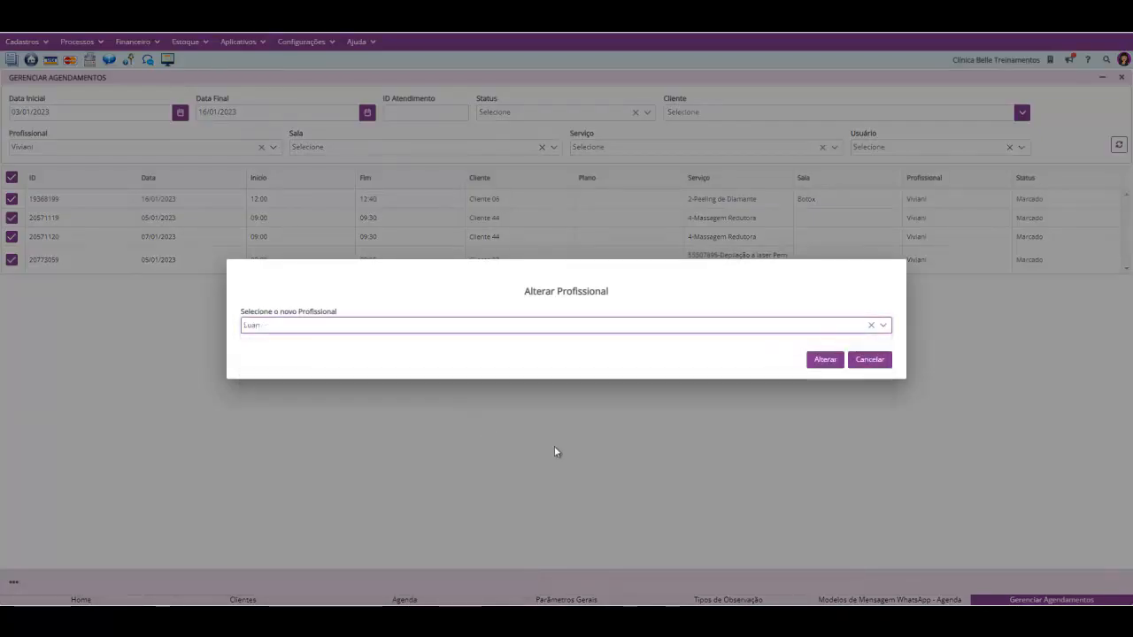
click(823, 359)
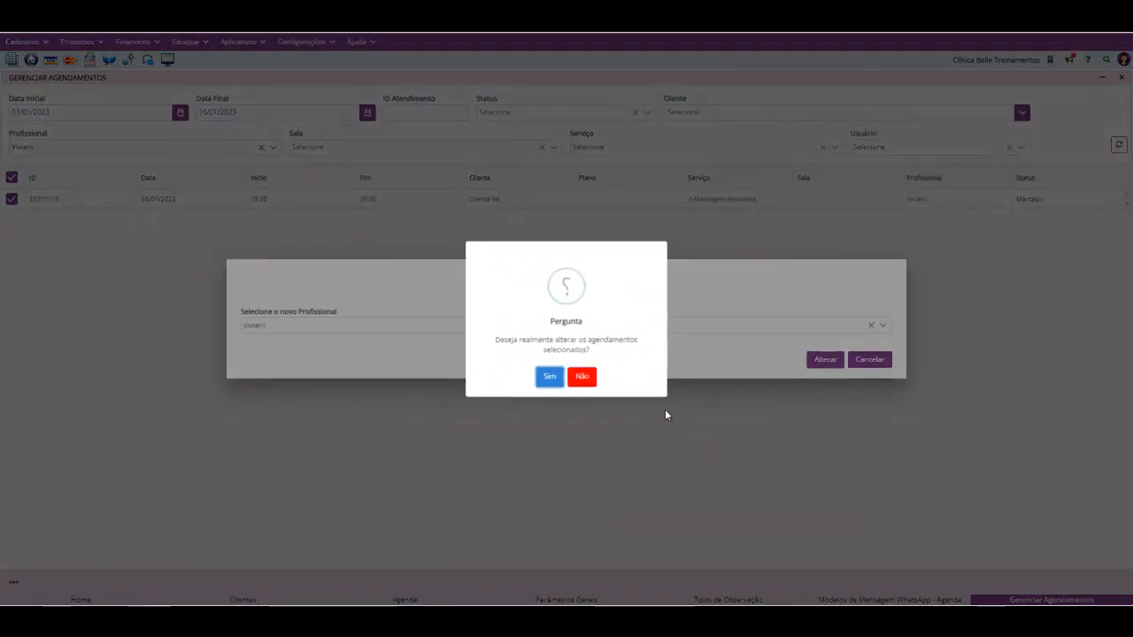
click(549, 378)
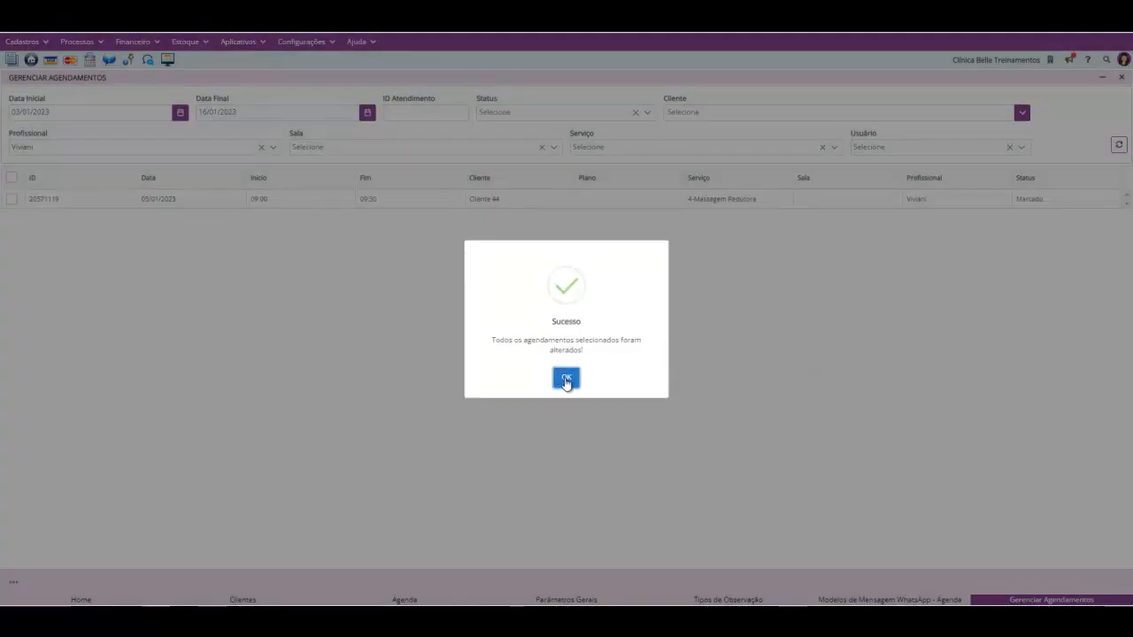
click(567, 379)
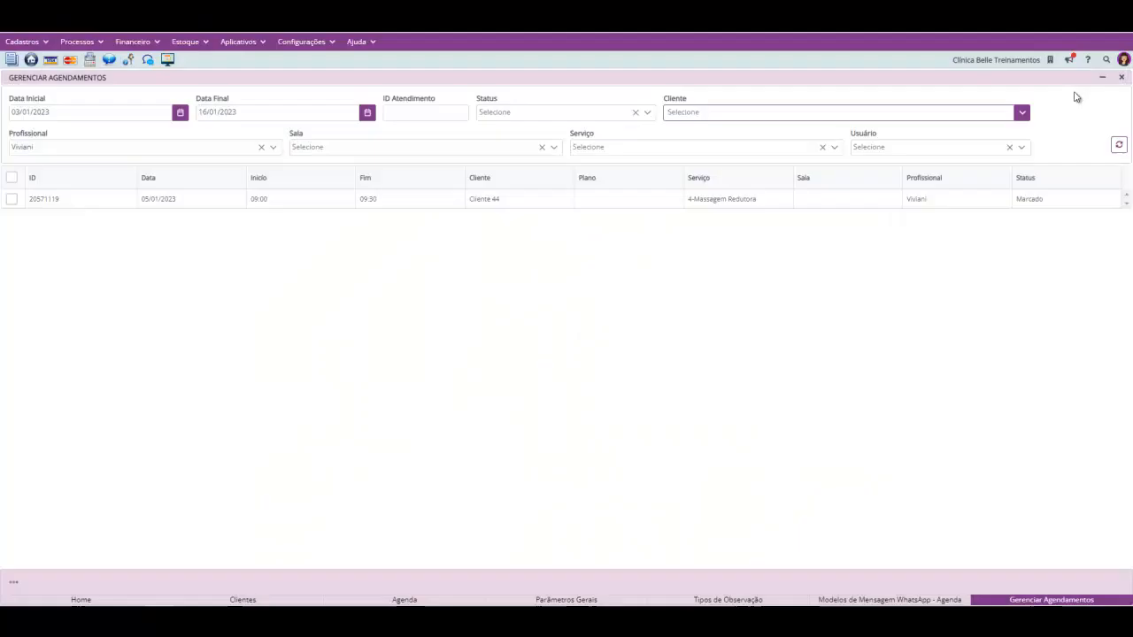
click(1121, 77)
Open Reabrir Atendimentos and reopen the 10:30–11:30 Drenagem Linfática Massagem Redutora appointment of 02/01/2023.
click(84, 42)
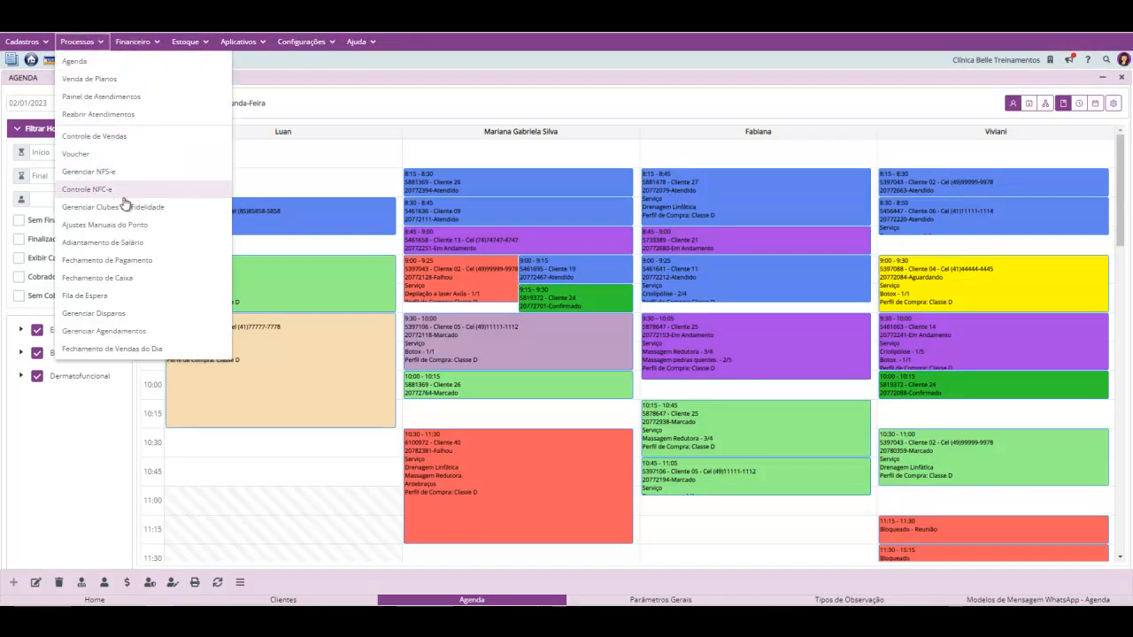
click(139, 115)
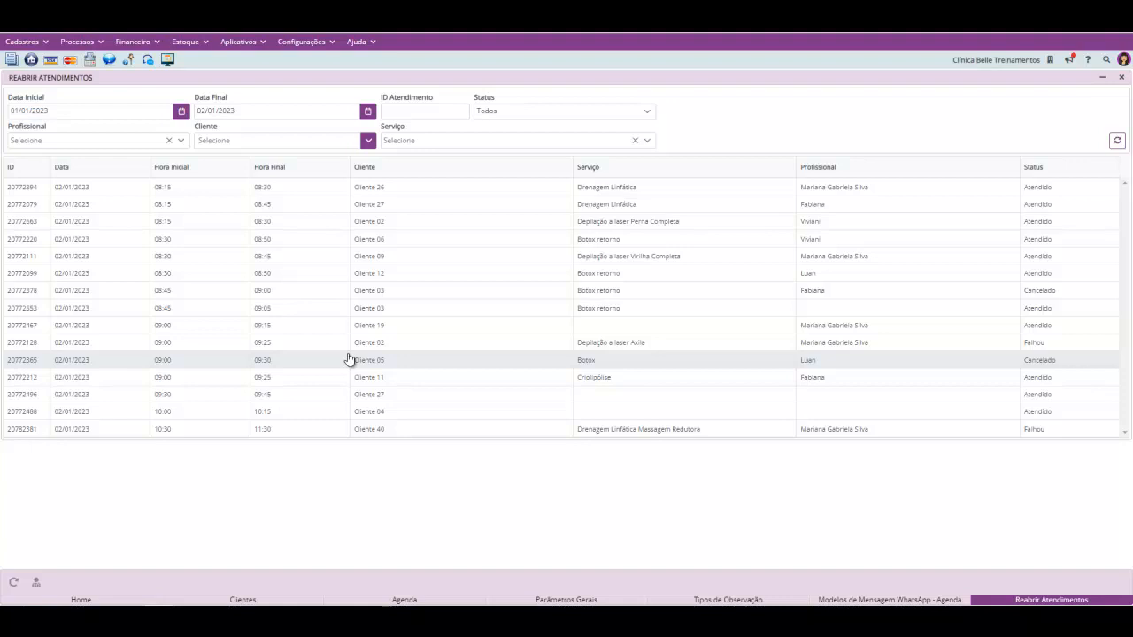
click(308, 440)
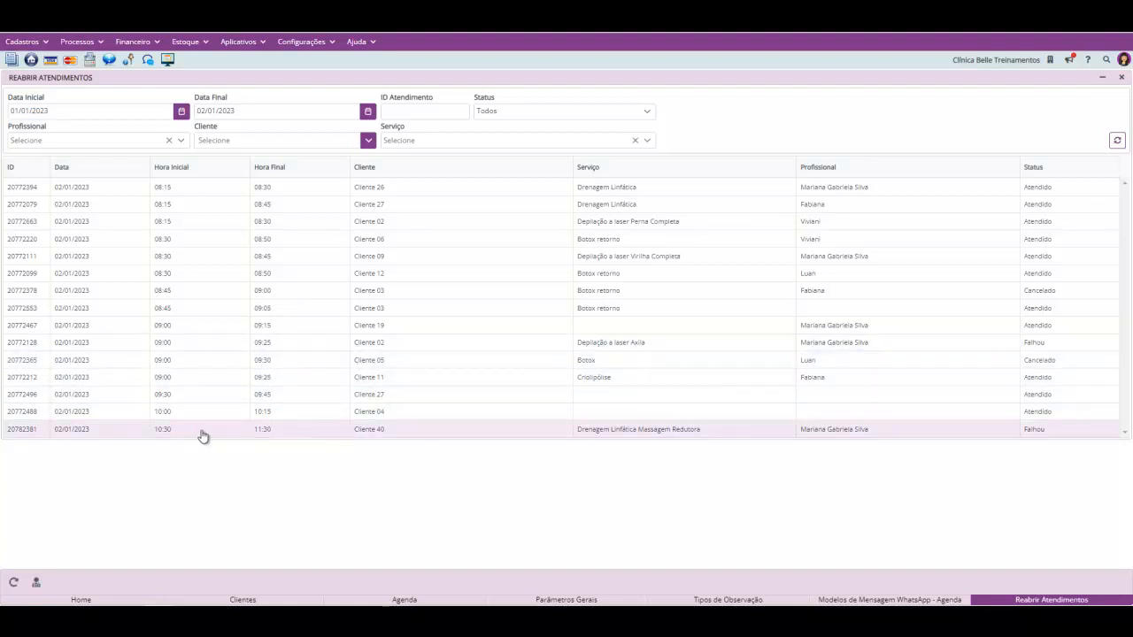
click(13, 585)
click(537, 376)
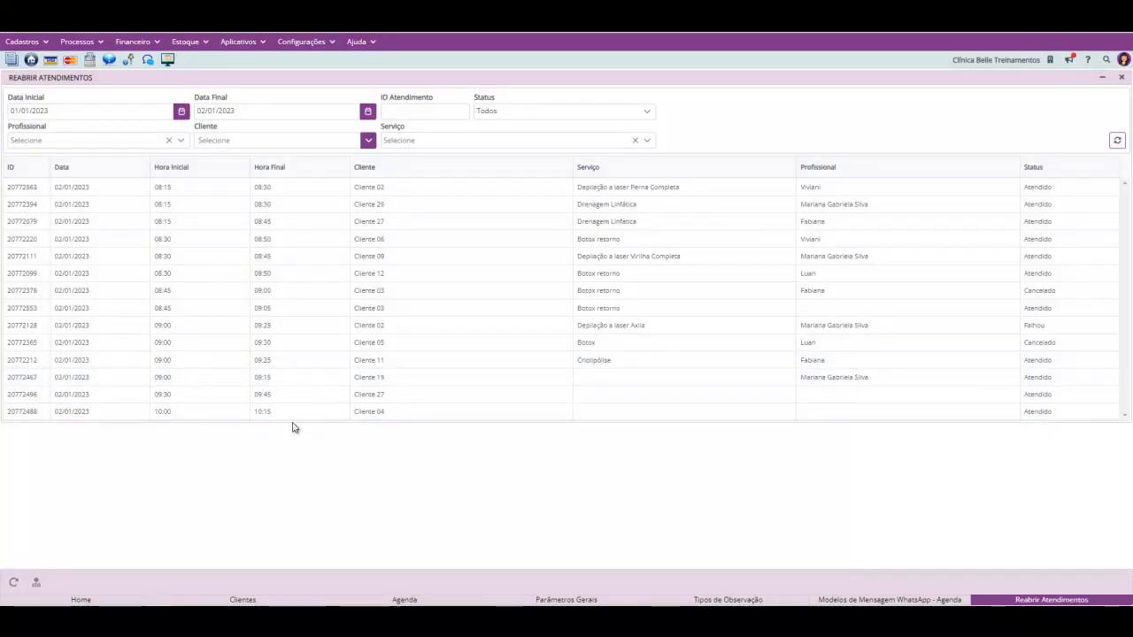
Close Reabrir Atendimentos, open Unificação de Clientes and set Informação Duplicada to Nome.
click(1122, 80)
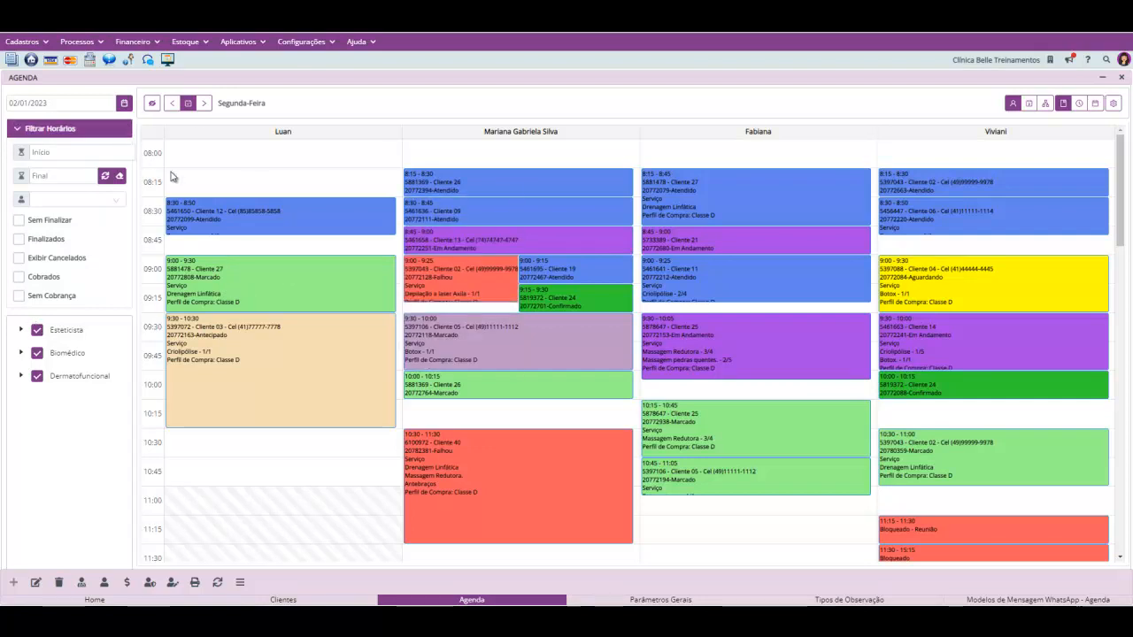
click(24, 51)
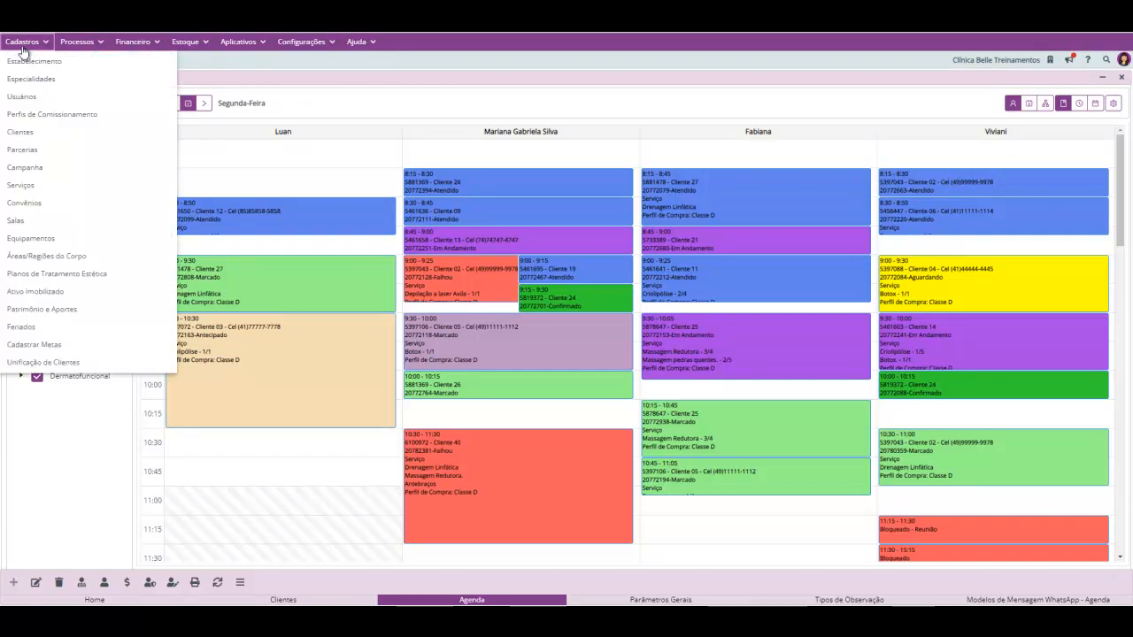
click(86, 363)
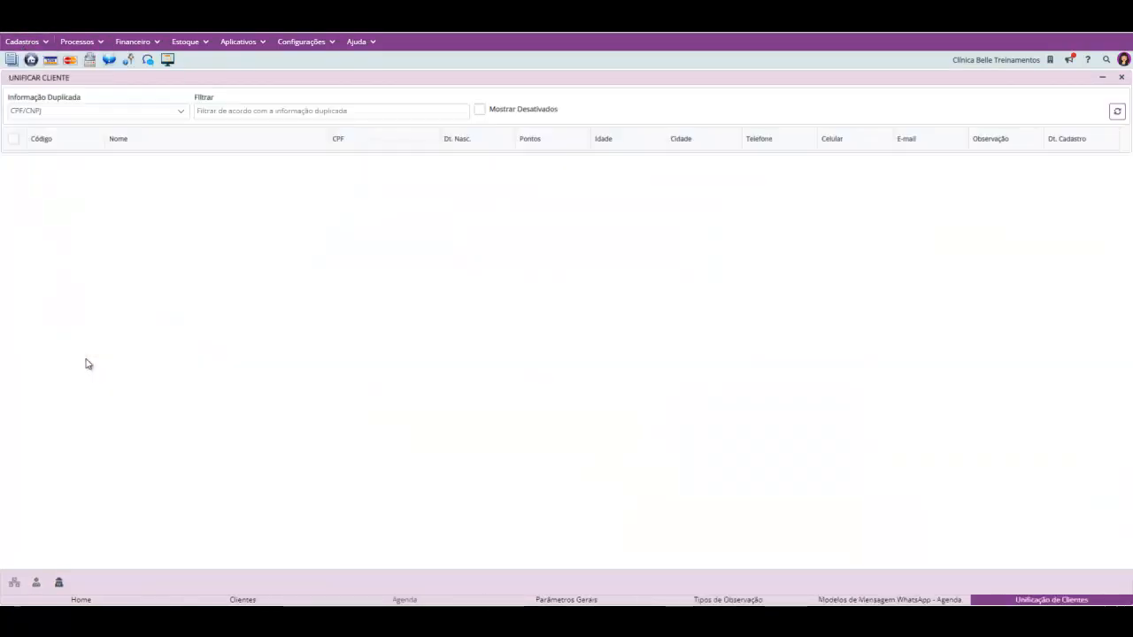
click(124, 112)
click(124, 152)
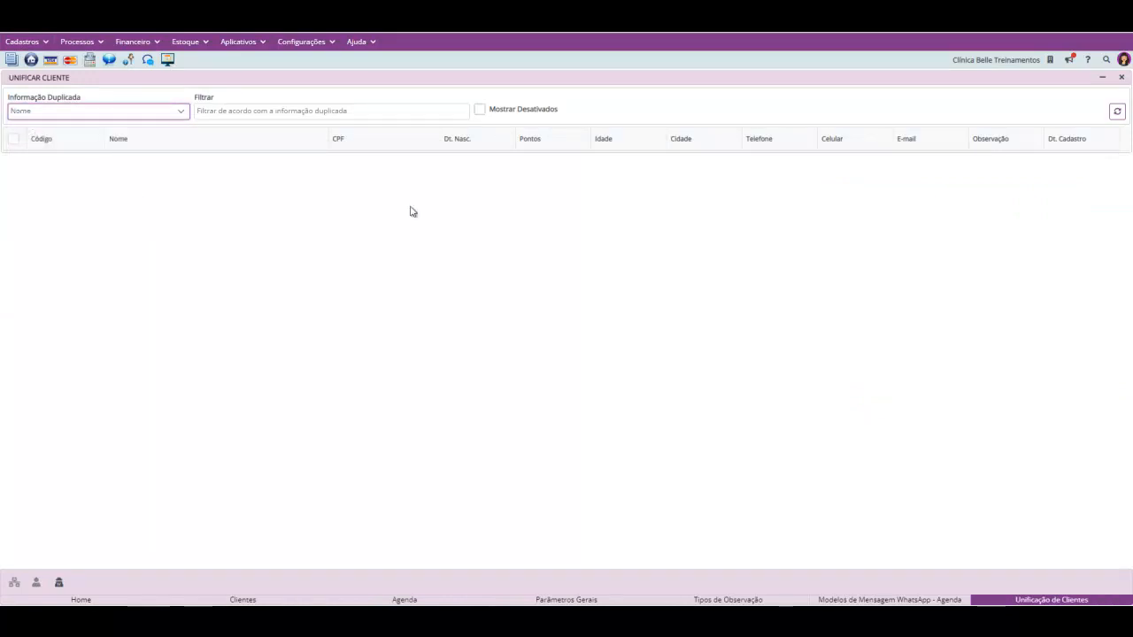
Register a second client under the name Cliente 02 in the Clientes register and save it.
click(22, 42)
click(54, 131)
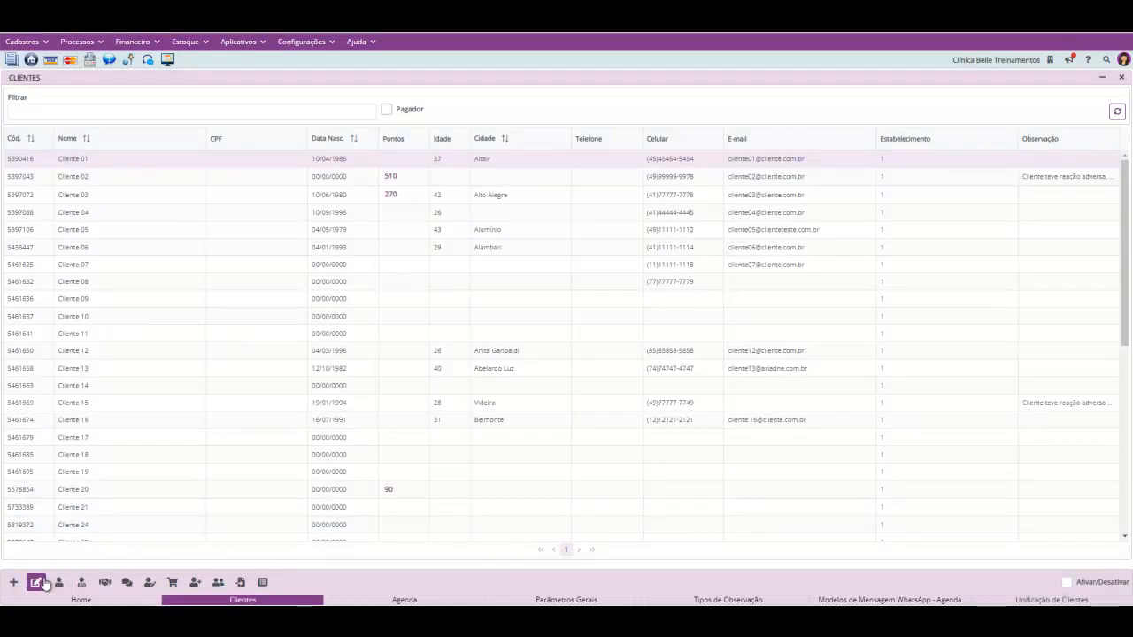
click(15, 584)
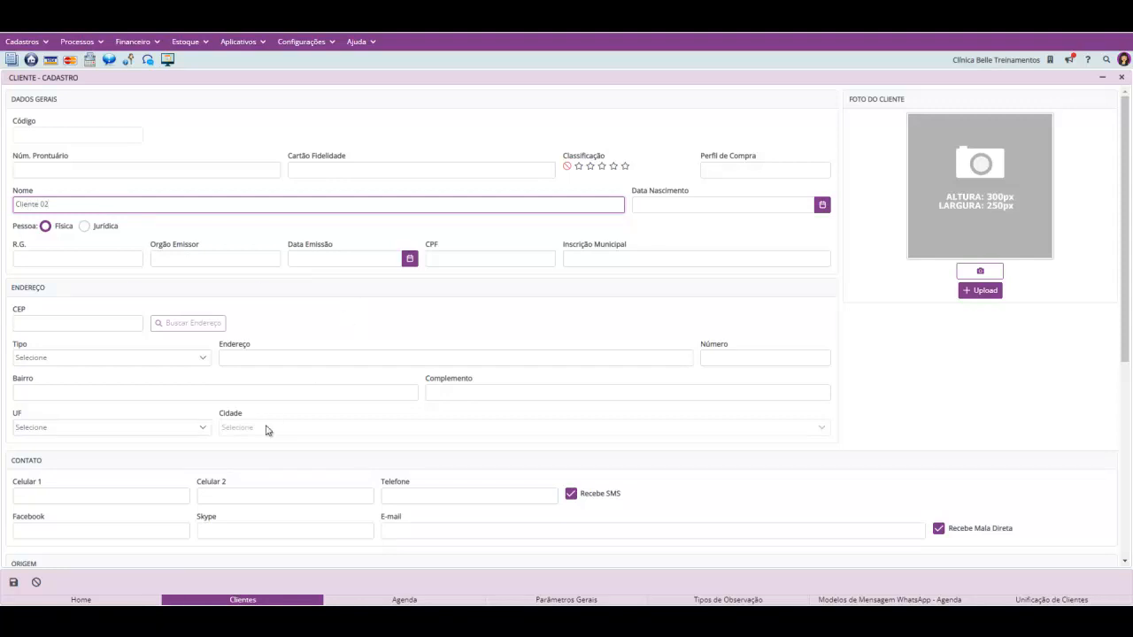
click(13, 581)
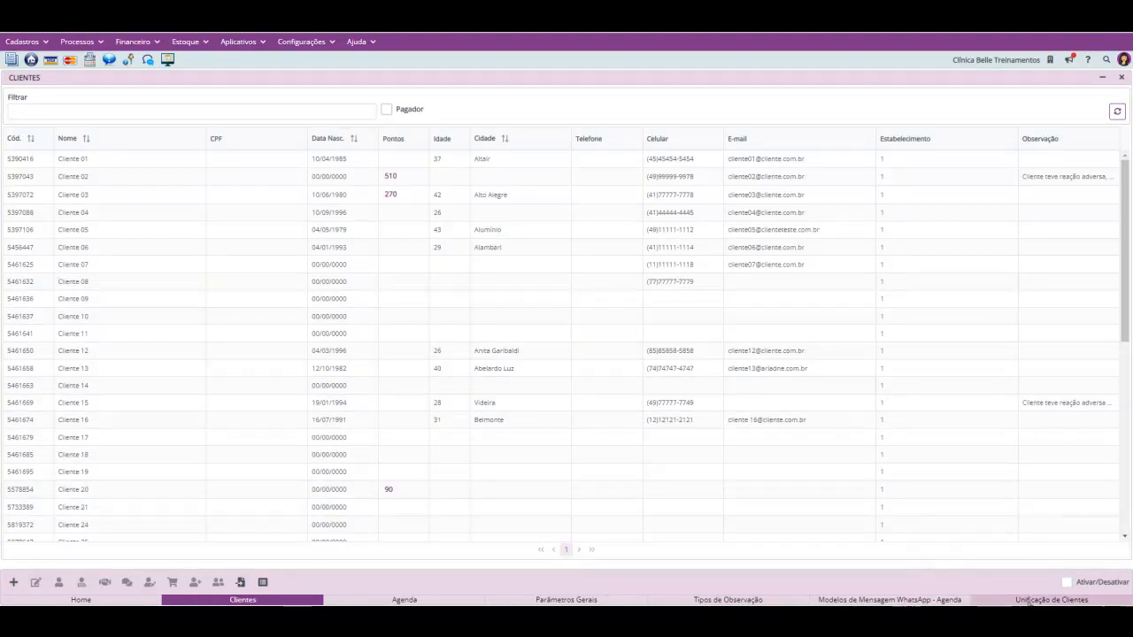
List the clients with duplicate names and start unifying both Cliente 02 records, keeping the one registered on 21/09/2022 as base.
click(1044, 600)
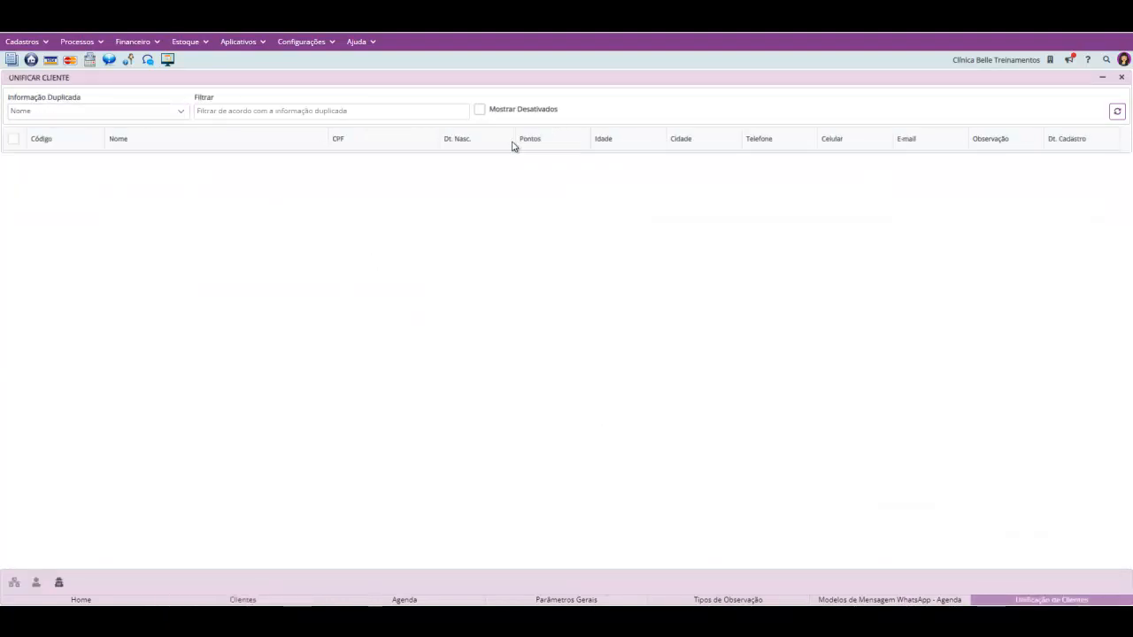
click(1117, 111)
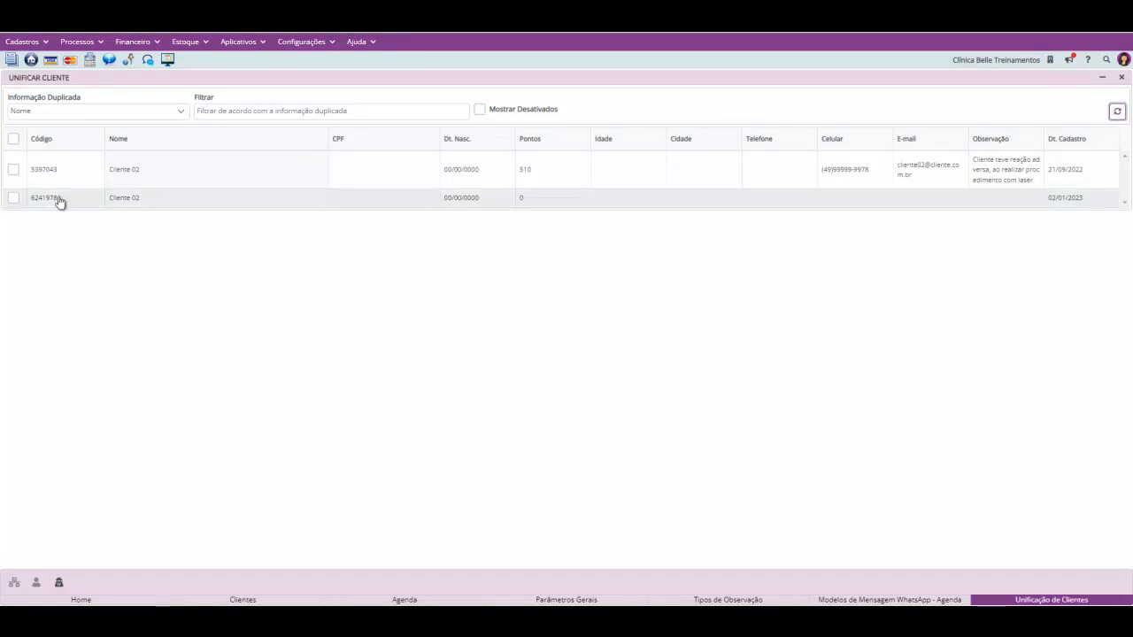
click(13, 169)
click(14, 198)
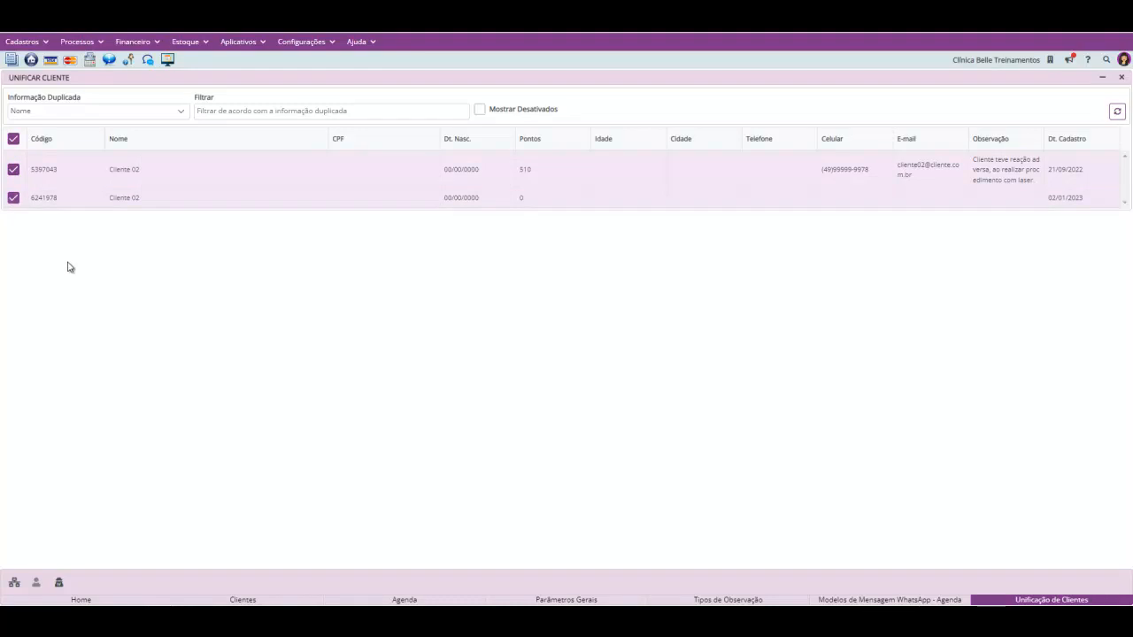
click(14, 583)
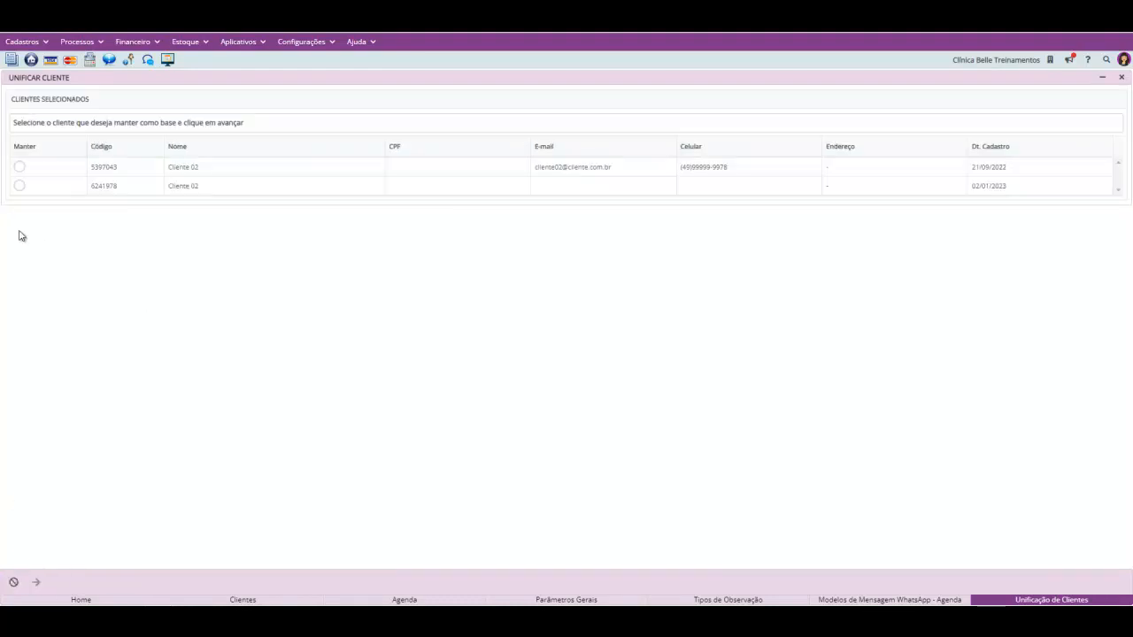
click(20, 166)
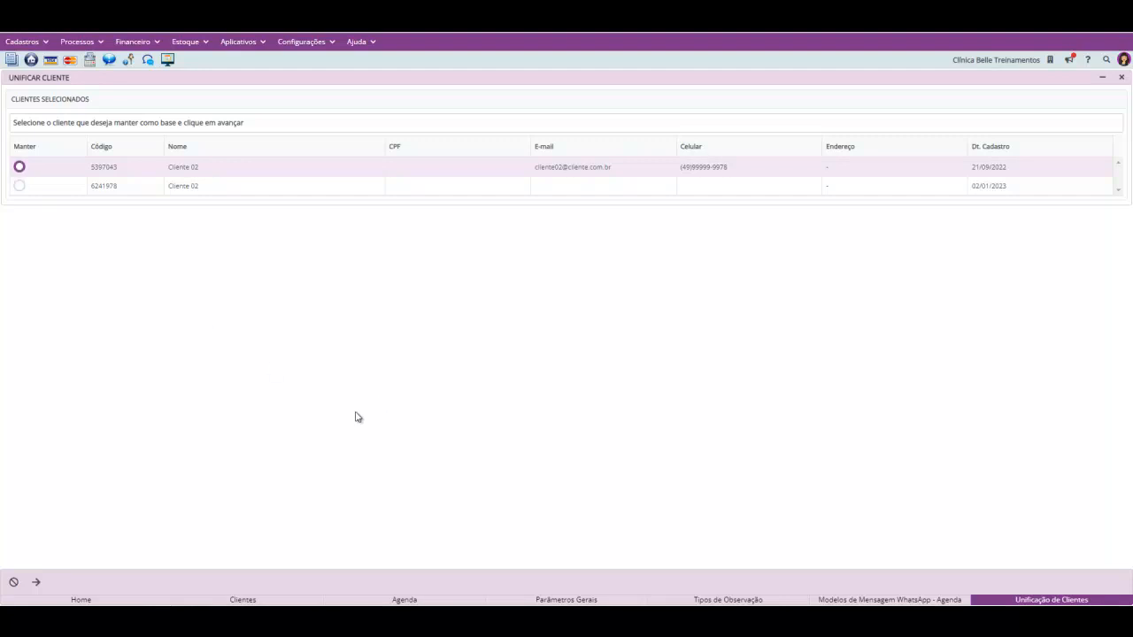
click(32, 580)
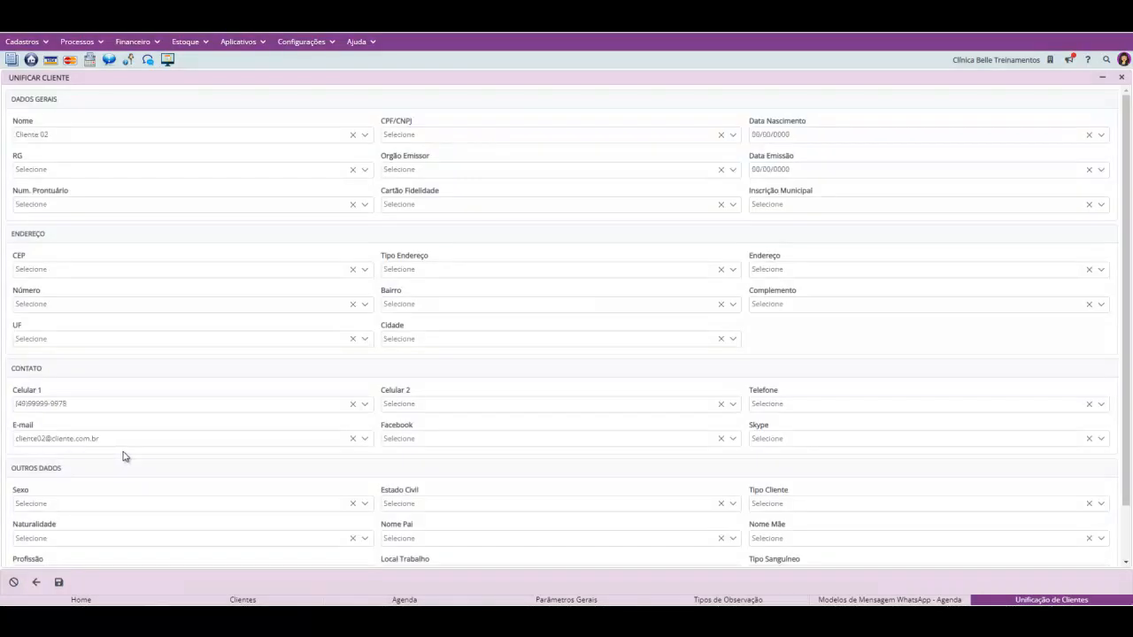
Review the Celular 1 and E-mail options for the unified client, keep the selected values and save the unification.
scroll(126, 449, down, 2)
click(136, 344)
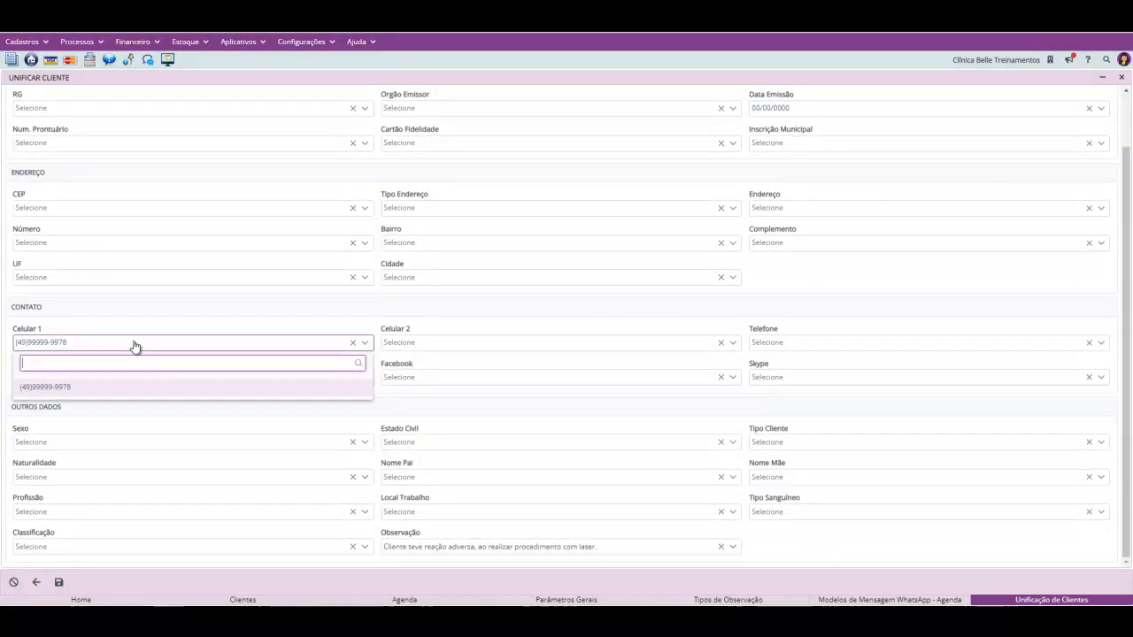
click(170, 323)
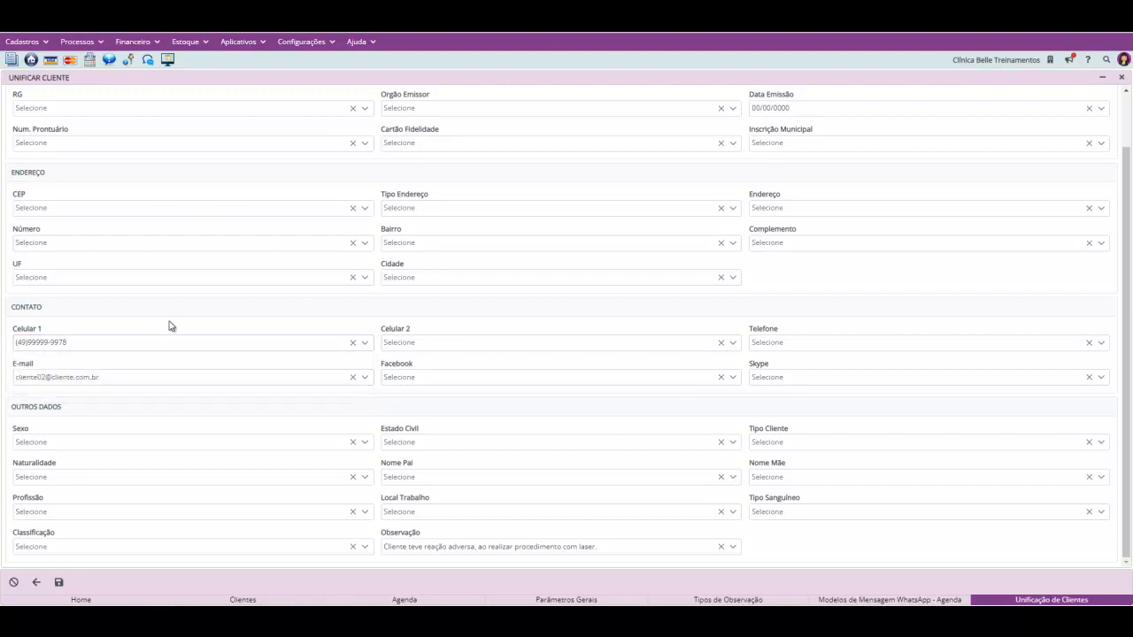
click(204, 383)
click(214, 373)
scroll(450, 421, up, 2)
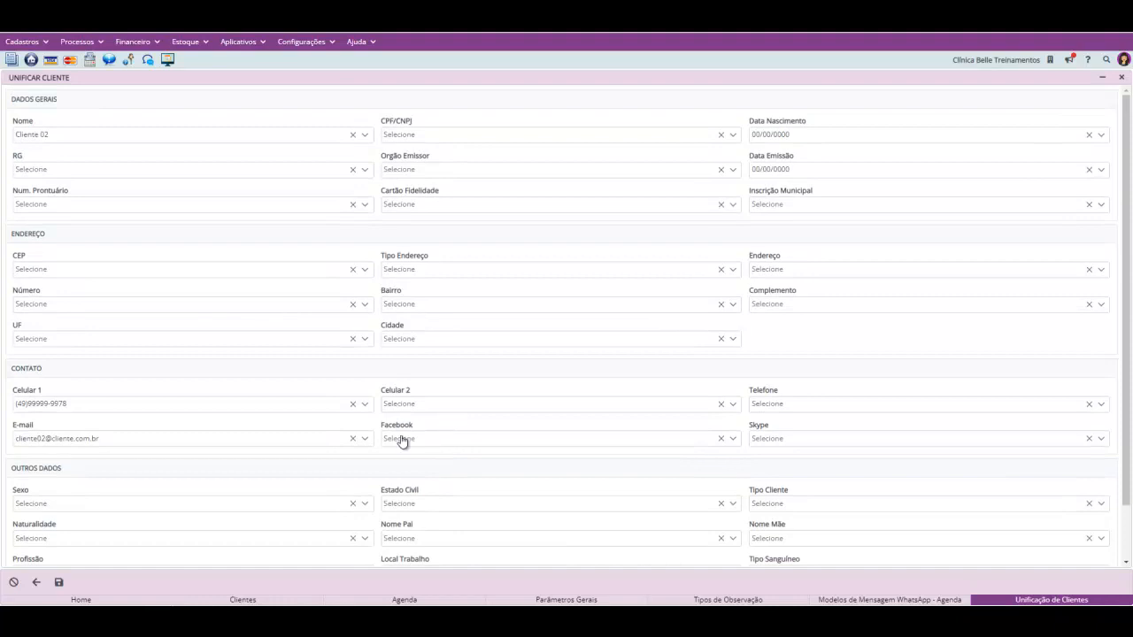
click(58, 584)
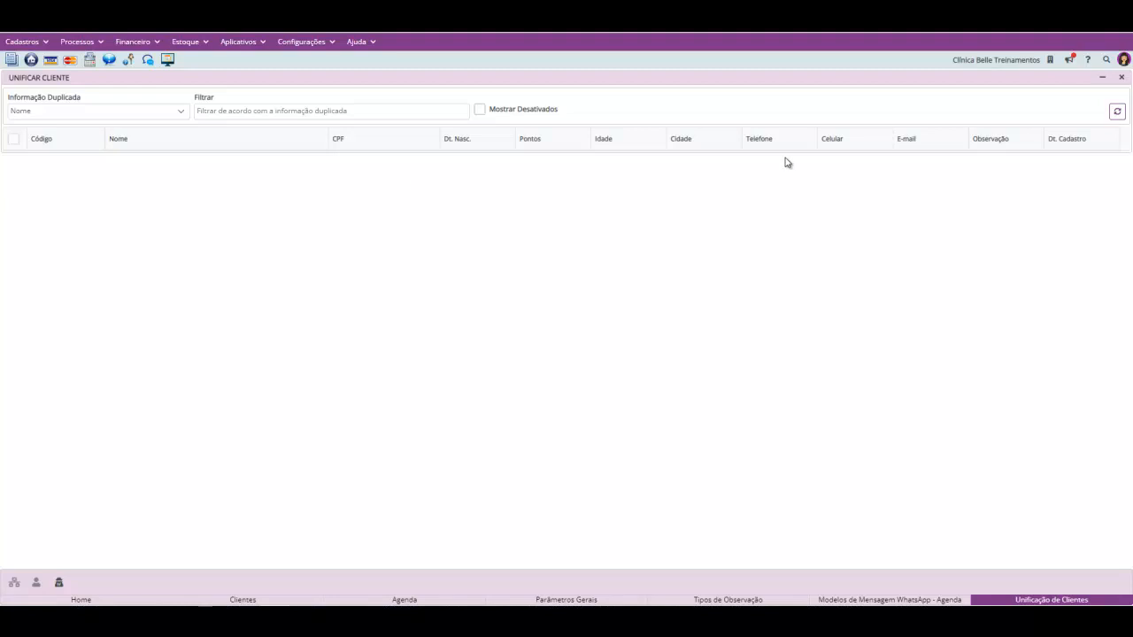
Close Unificação de Clientes and Clientes, then start a new sale in Venda de Planos for Cliente 02.
click(1121, 78)
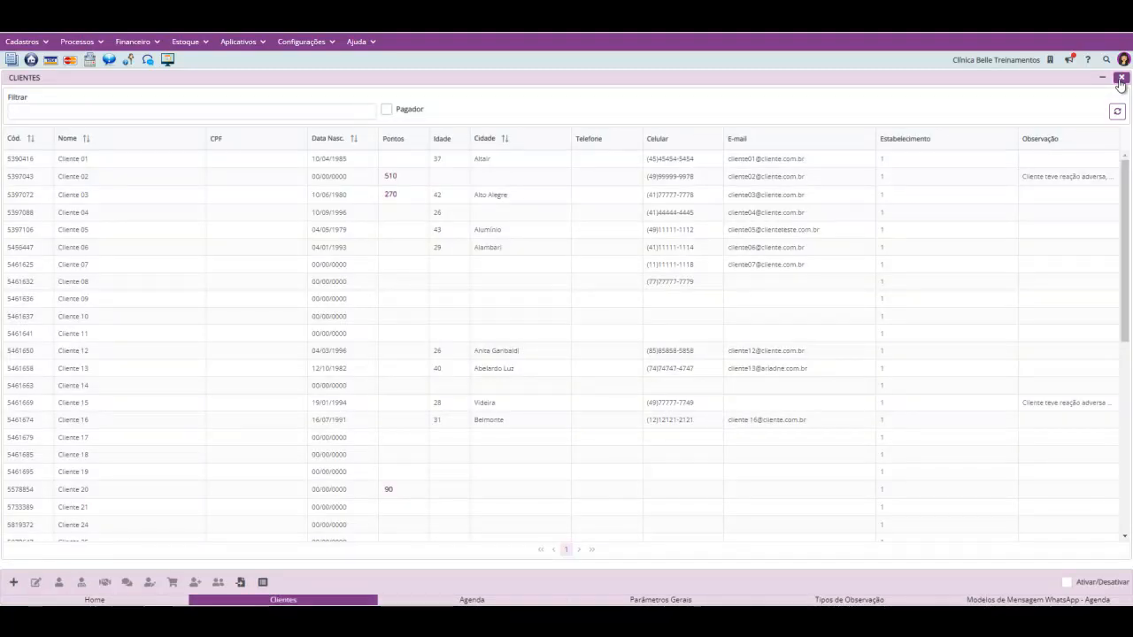
click(1122, 78)
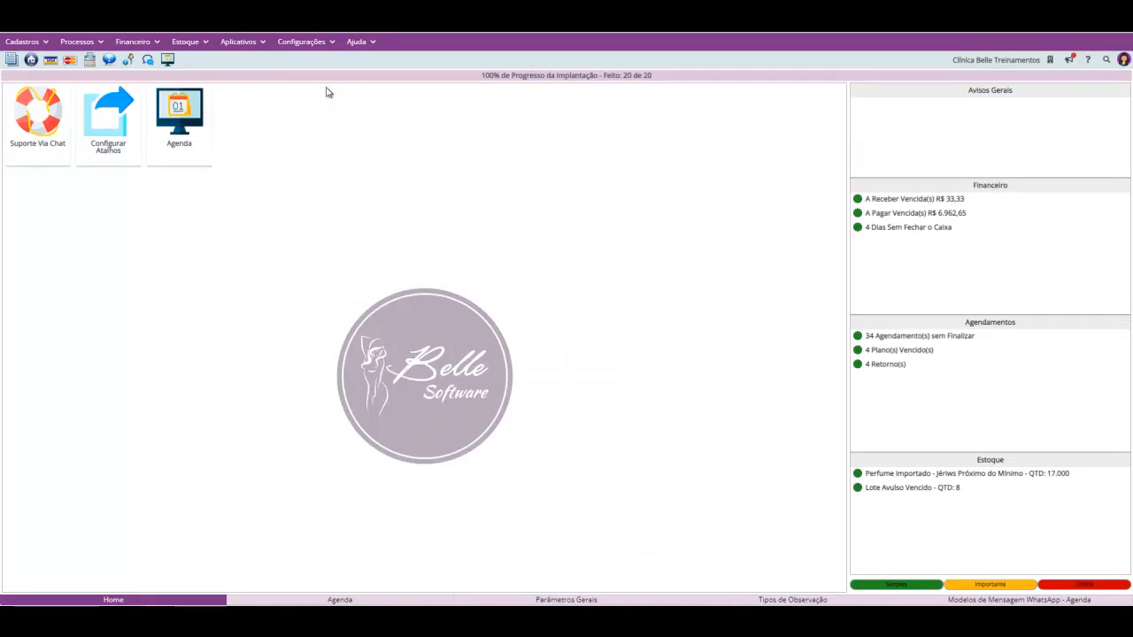
click(77, 44)
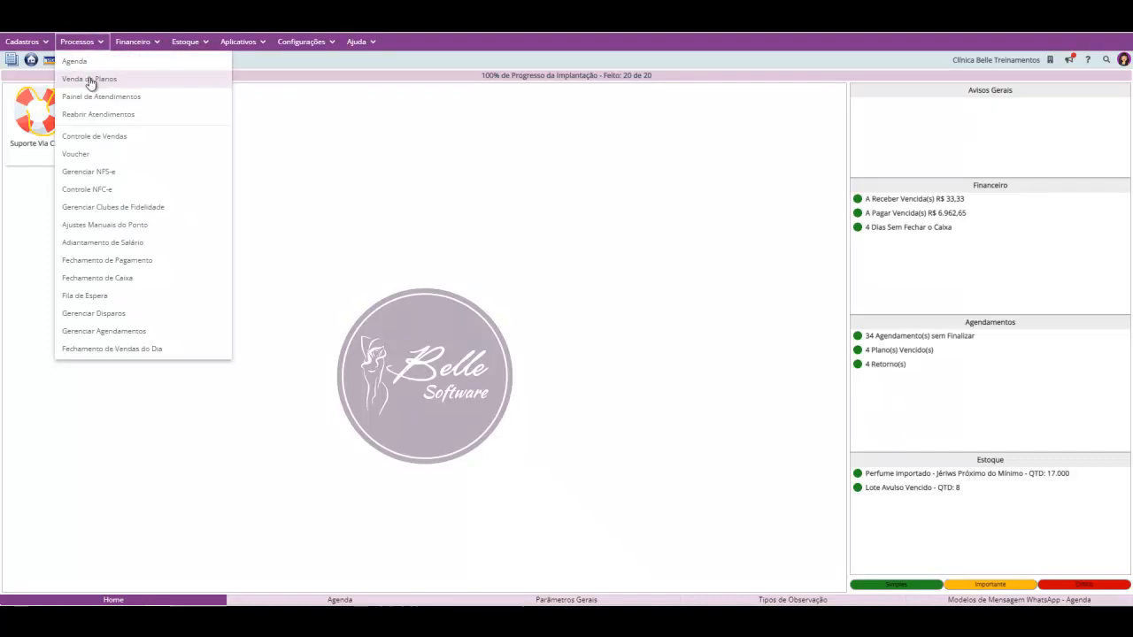
click(90, 80)
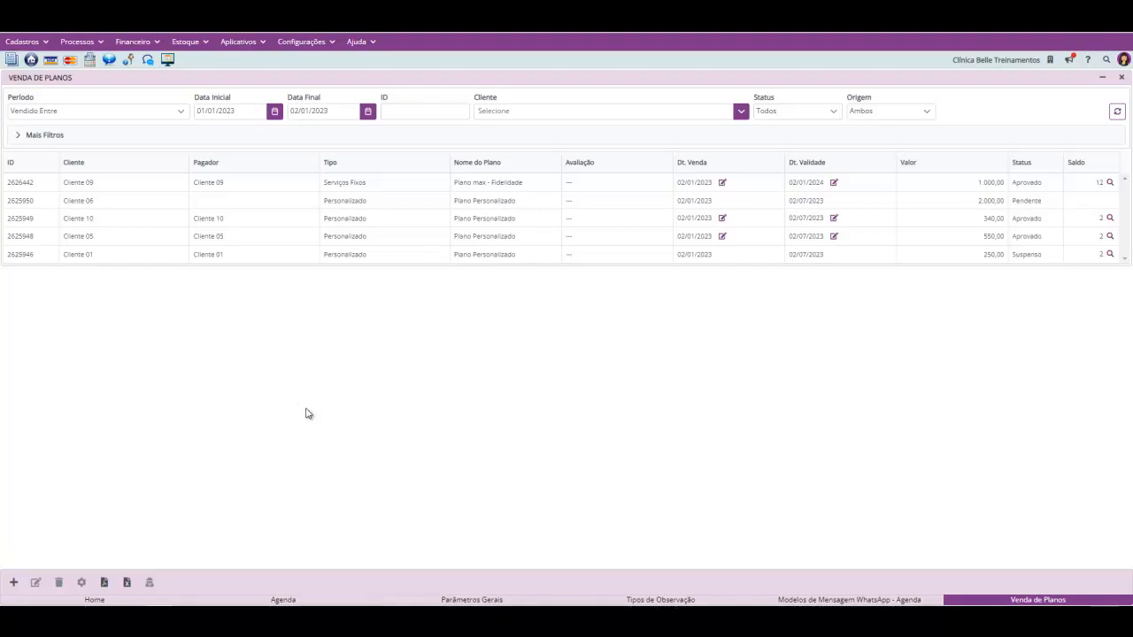
click(13, 583)
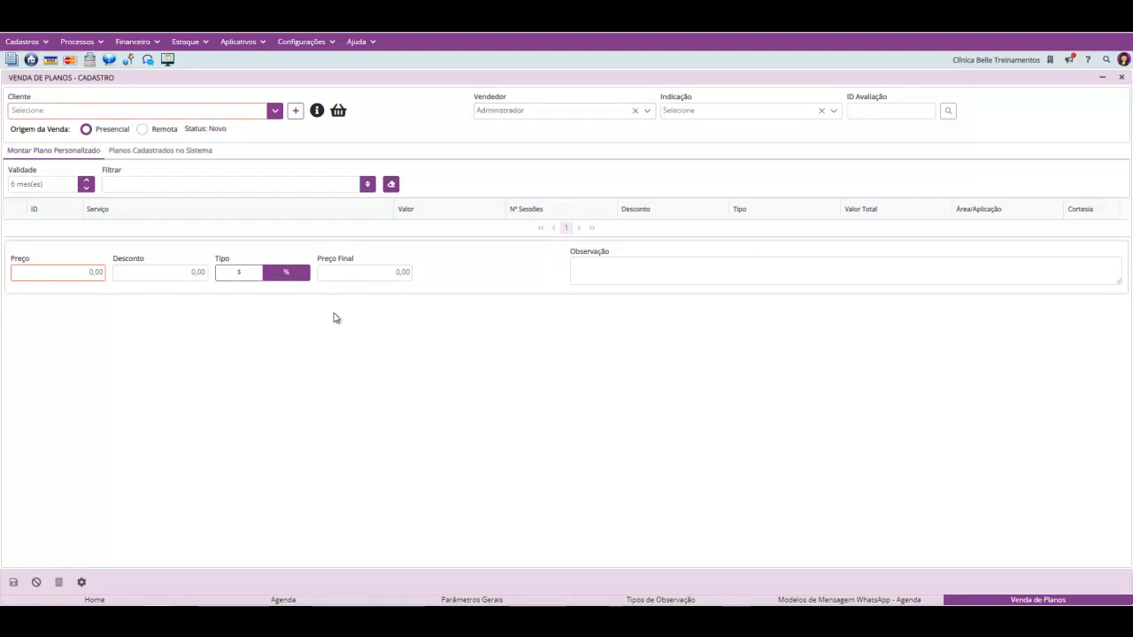
click(273, 110)
click(266, 149)
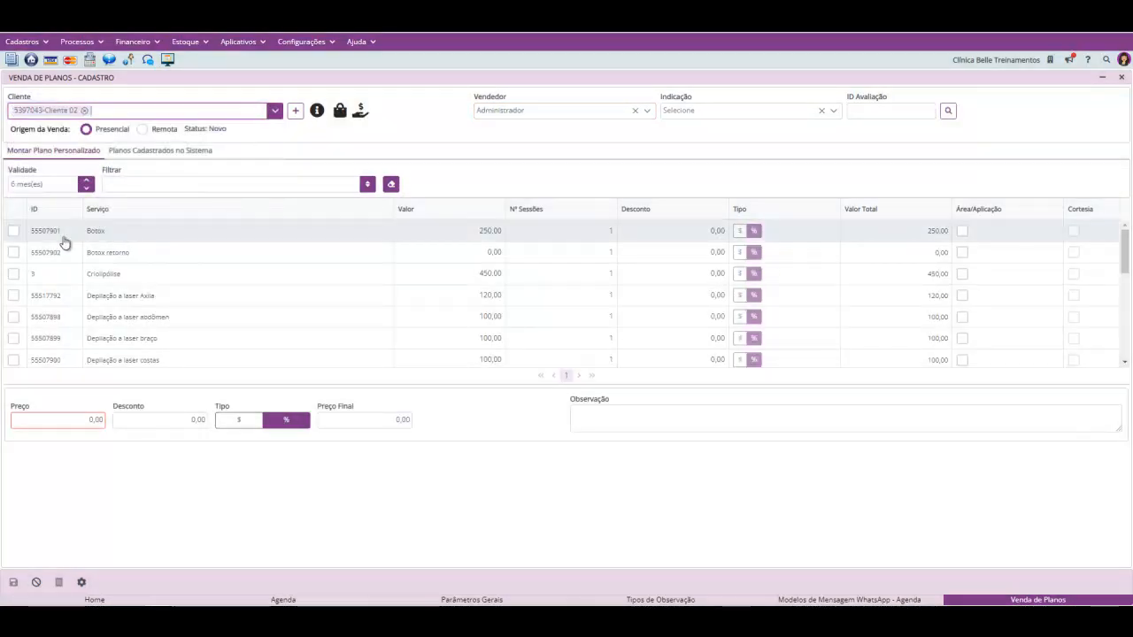
Add Depilação a laser Axila and Depilação a laser Perna Completa to the custom plan with 10 sessions each.
click(13, 298)
scroll(10, 335, down, 3)
click(13, 286)
click(544, 282)
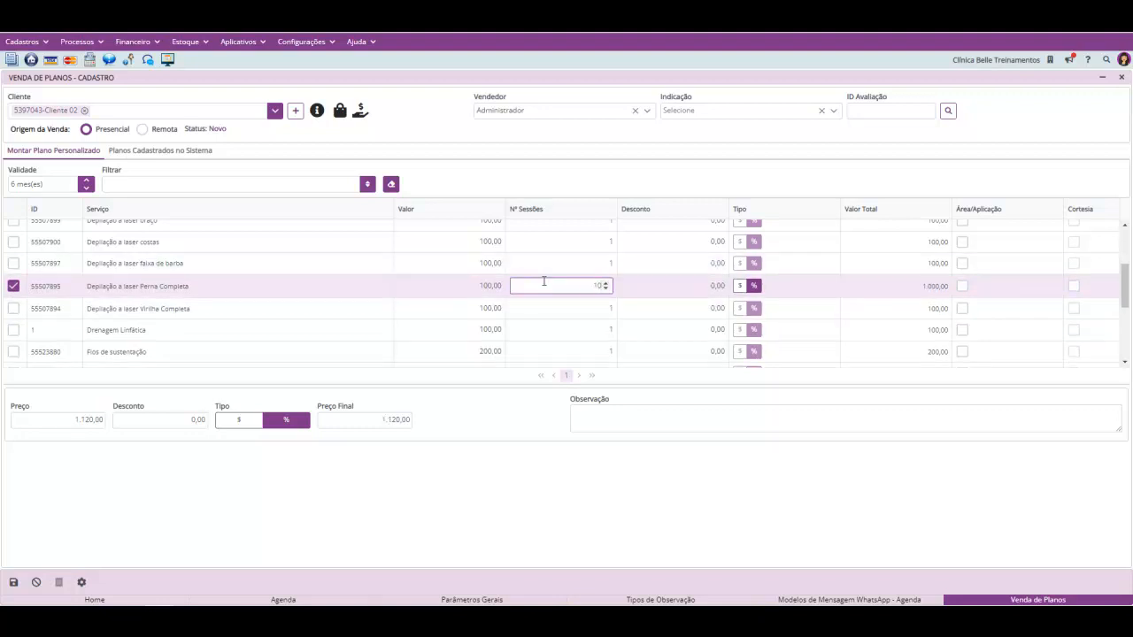
scroll(271, 281, up, 3)
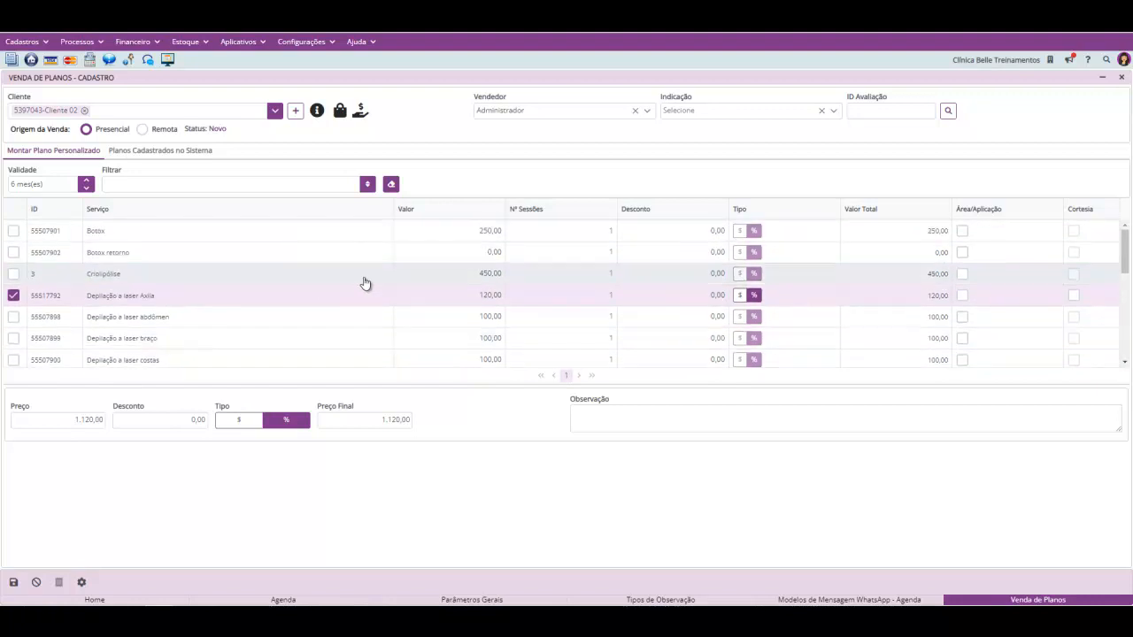
click(585, 297)
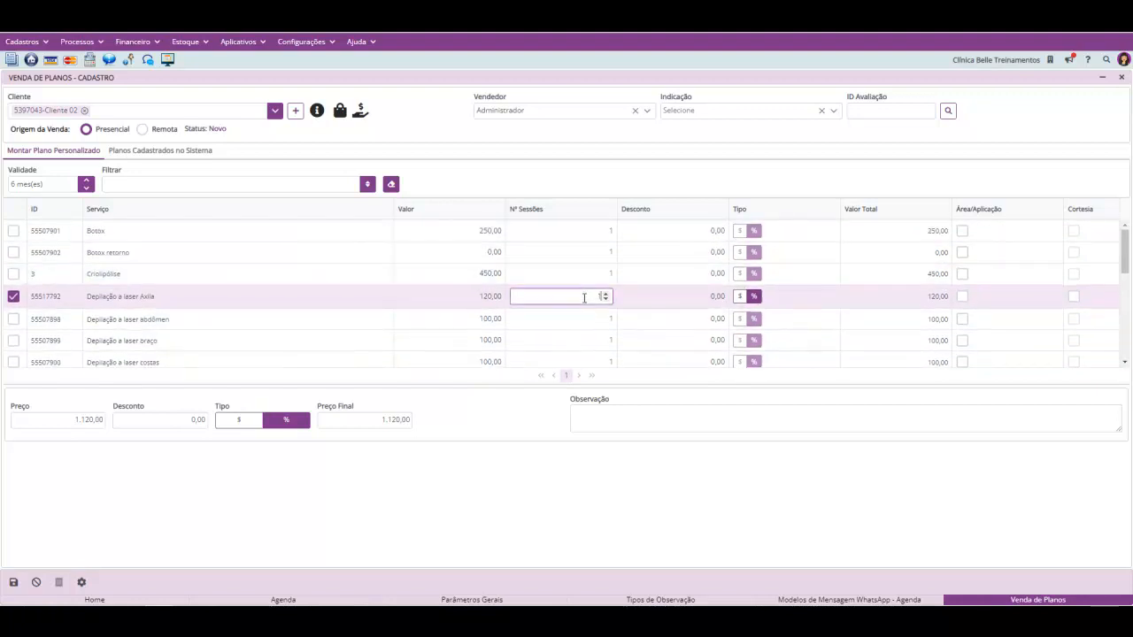
click(500, 502)
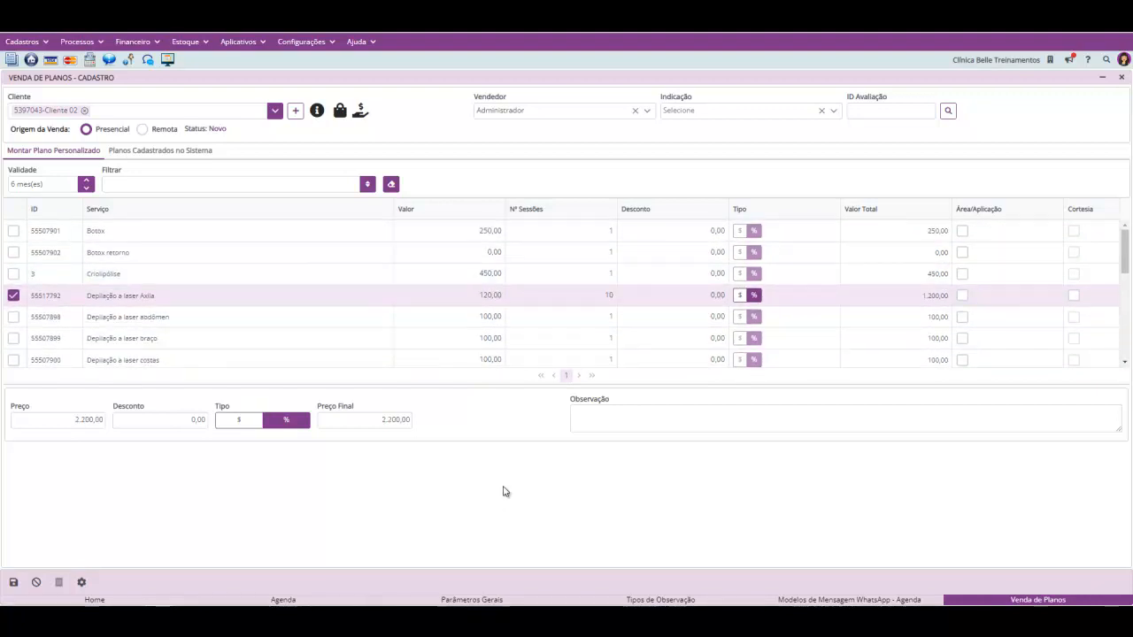
Add Limpeza de pele to the plan as a courtesy and bring the selected services to the start of the list.
scroll(301, 301, down, 2)
click(365, 186)
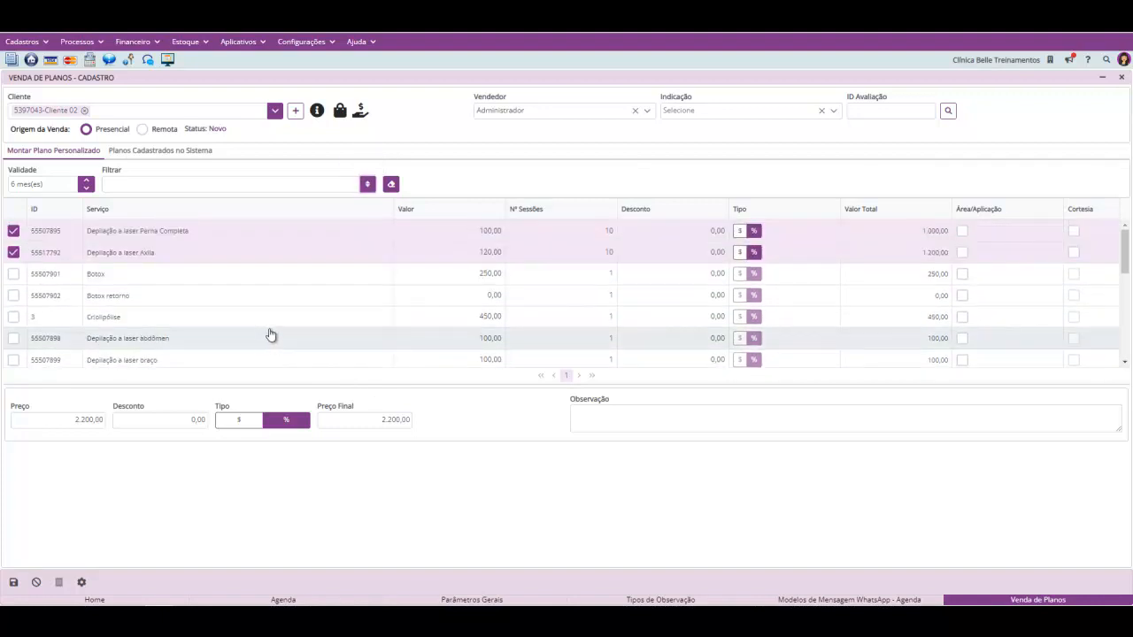
scroll(270, 341, down, 3)
scroll(187, 340, down, 1)
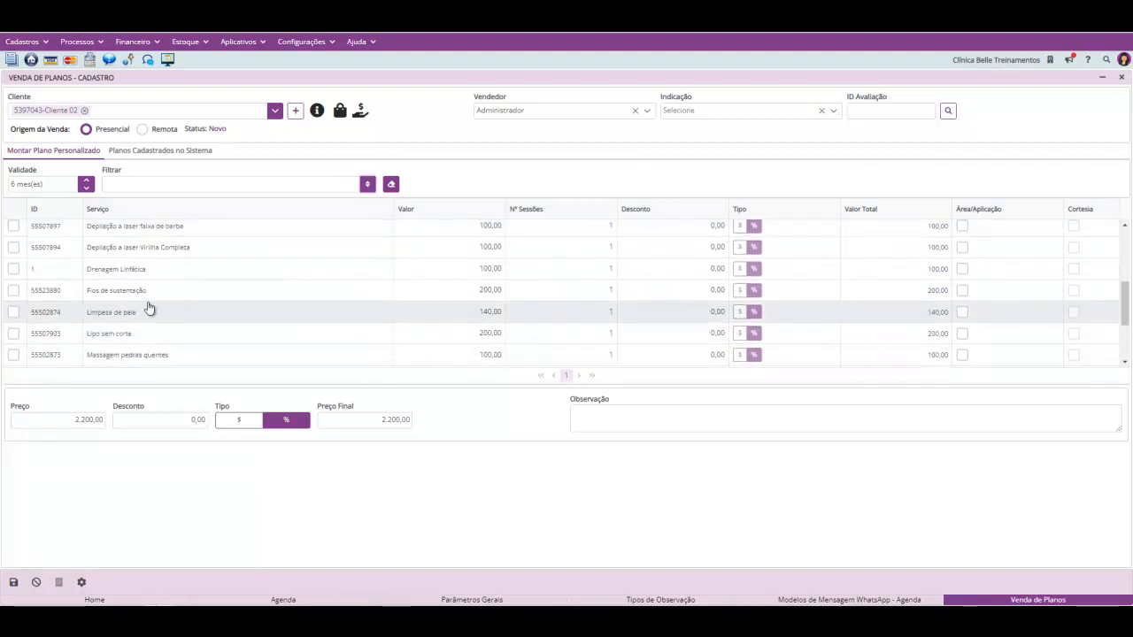
click(13, 312)
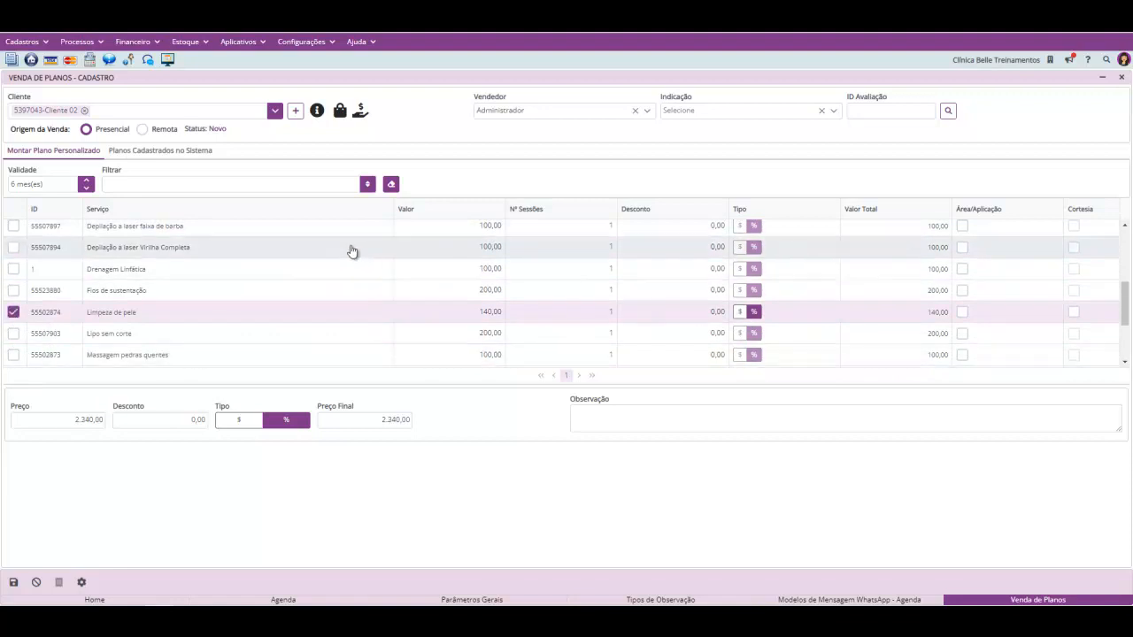
click(366, 184)
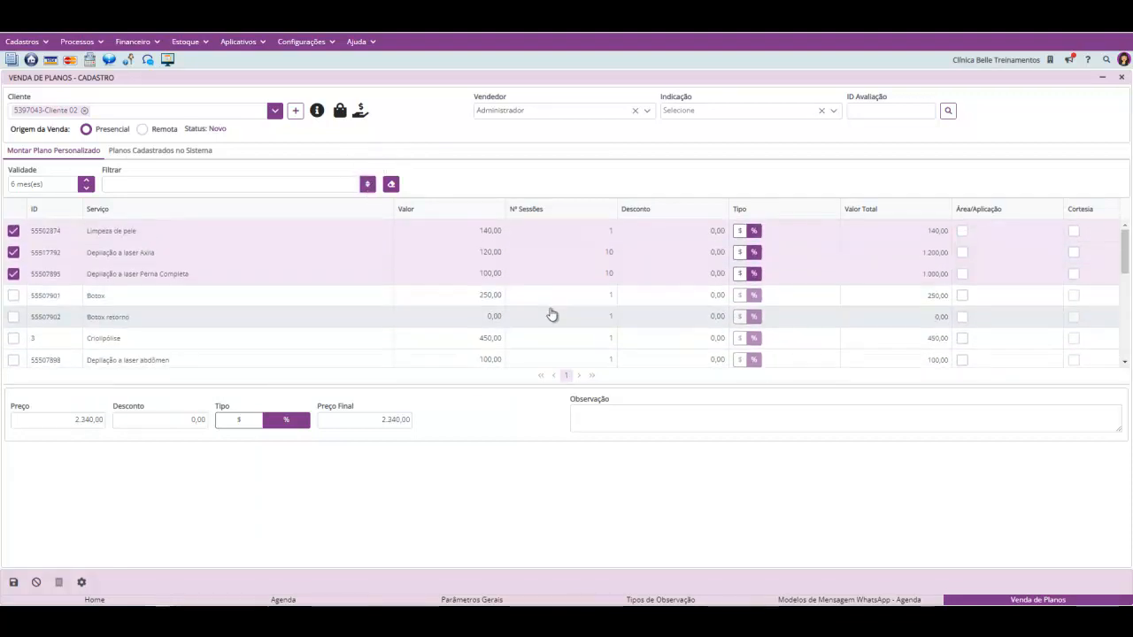
click(1074, 230)
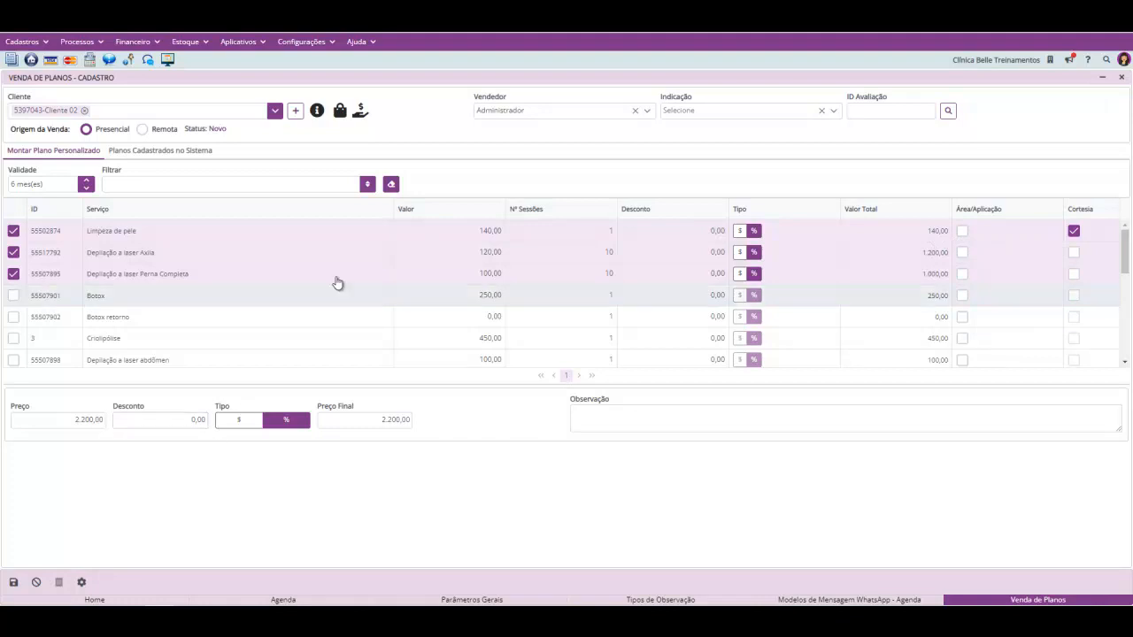
Apply a 10% discount to the plan's total price.
scroll(306, 258, down, 1)
scroll(304, 257, up, 1)
scroll(303, 257, down, 1)
scroll(303, 258, up, 1)
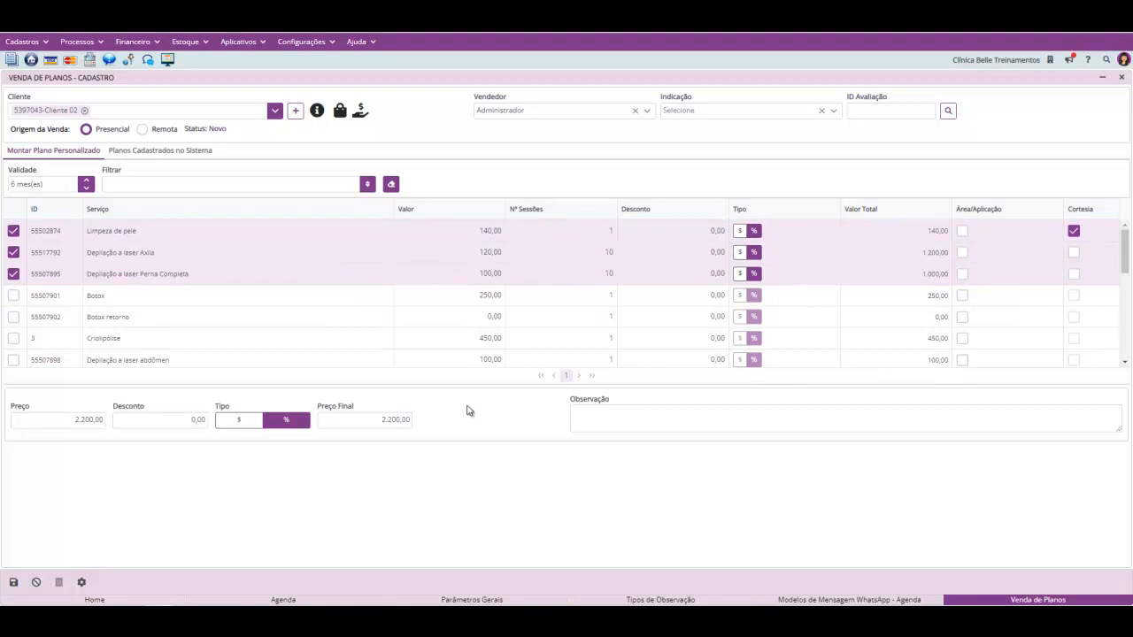
click(170, 421)
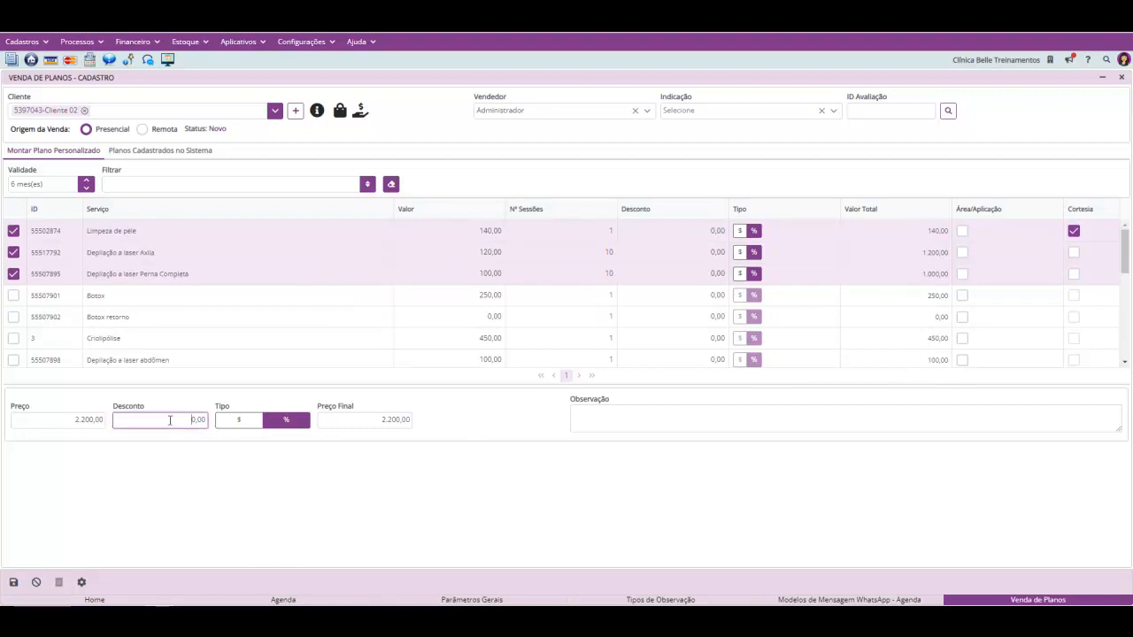
text(1)
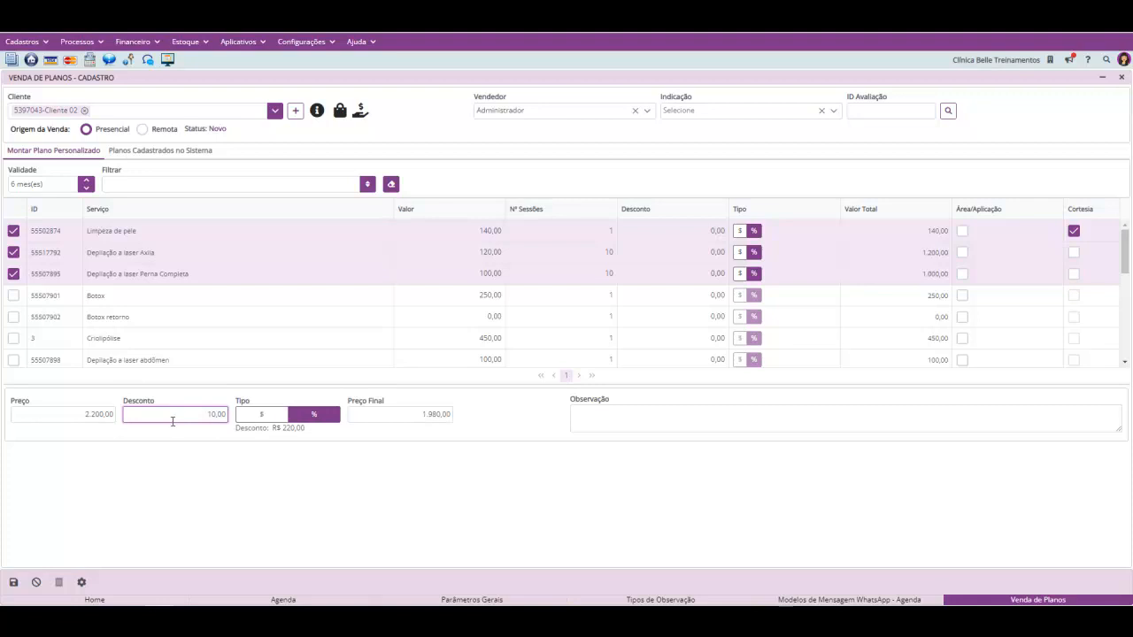
Change the plan's total discount to a fixed amount of R$ 100,00 and save the sale.
click(247, 418)
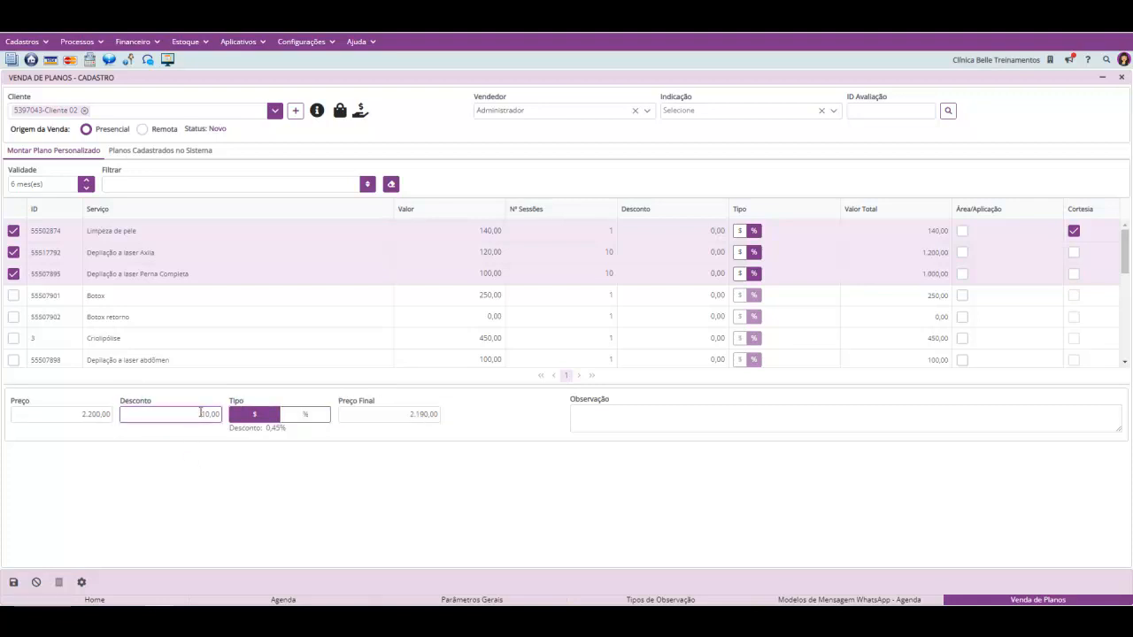
click(199, 481)
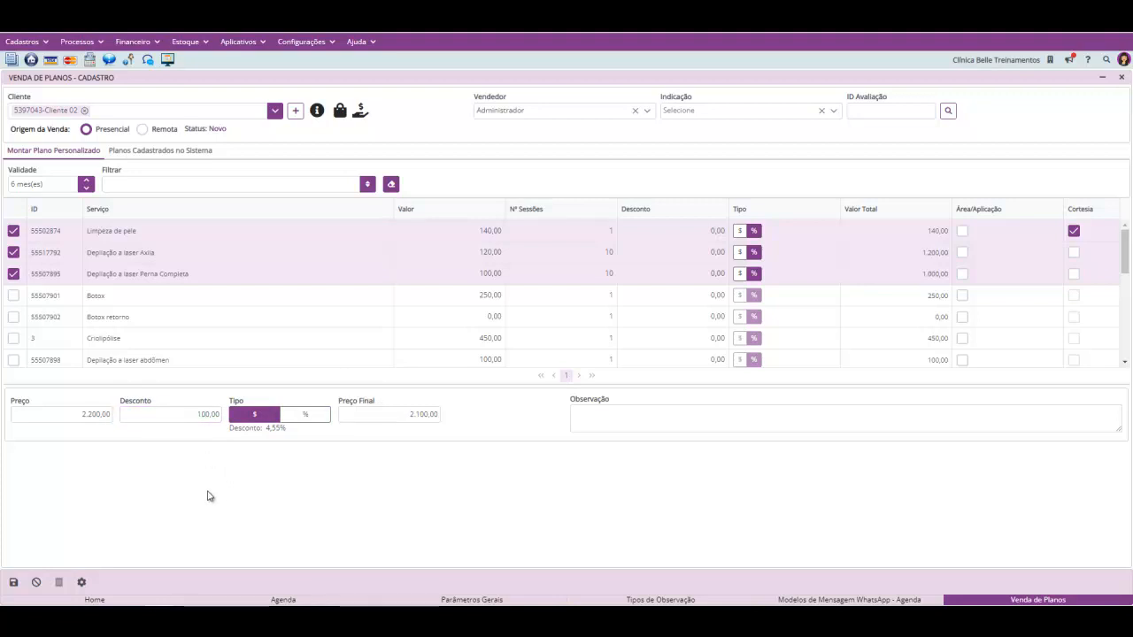
click(602, 426)
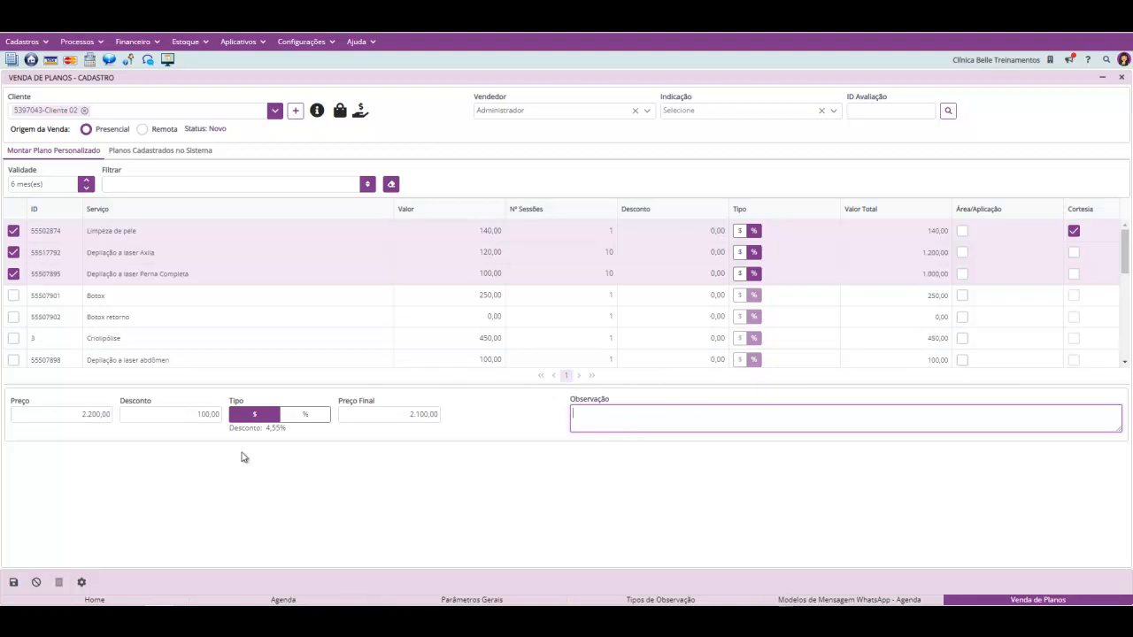
click(13, 582)
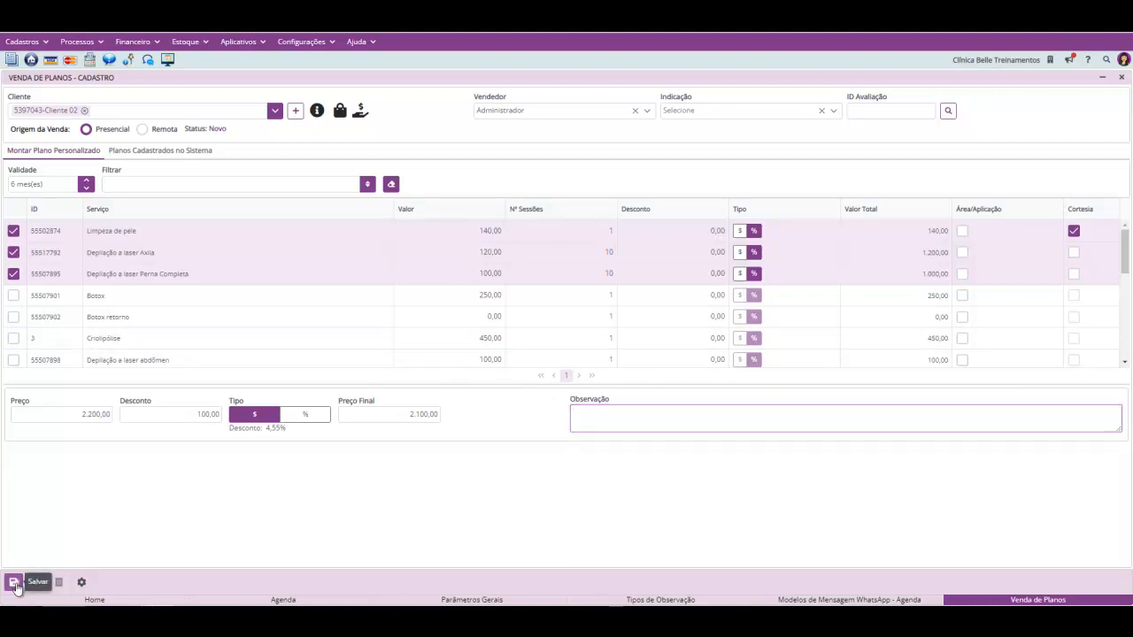
Start a proposal for the saved plan with a down payment of 200,00 and 10 installments.
click(80, 583)
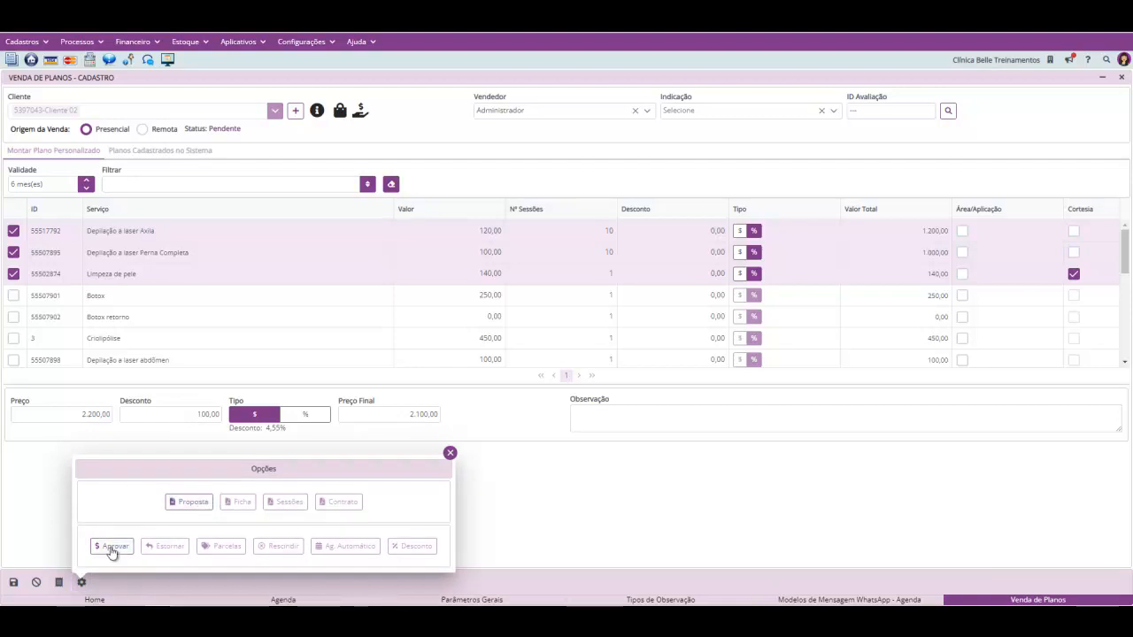
click(188, 503)
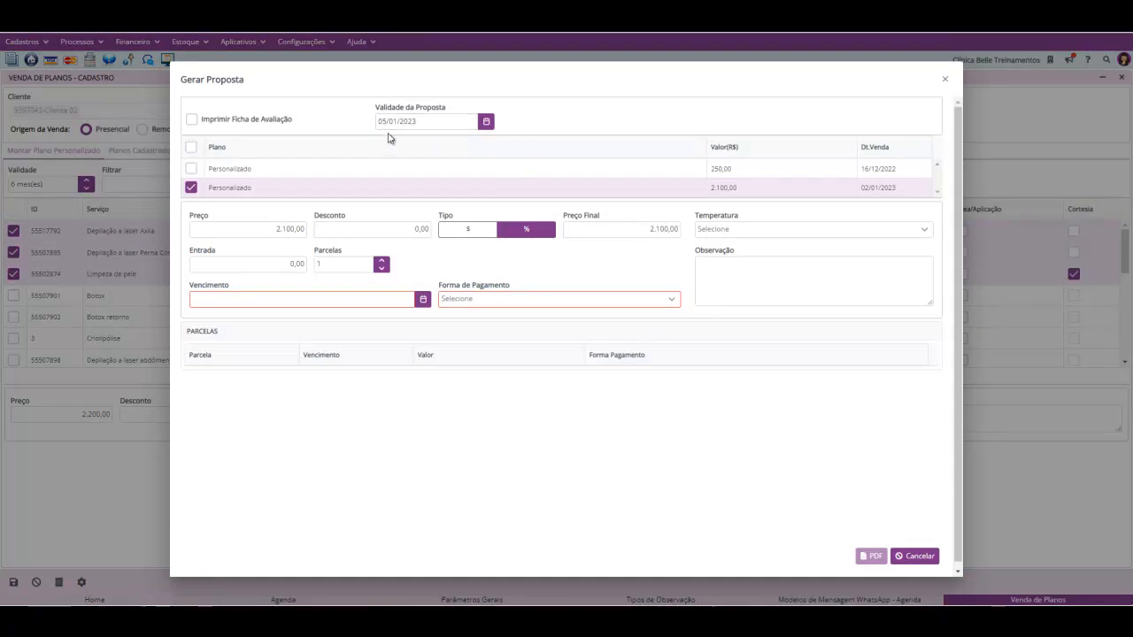
click(271, 265)
text(20)
click(325, 262)
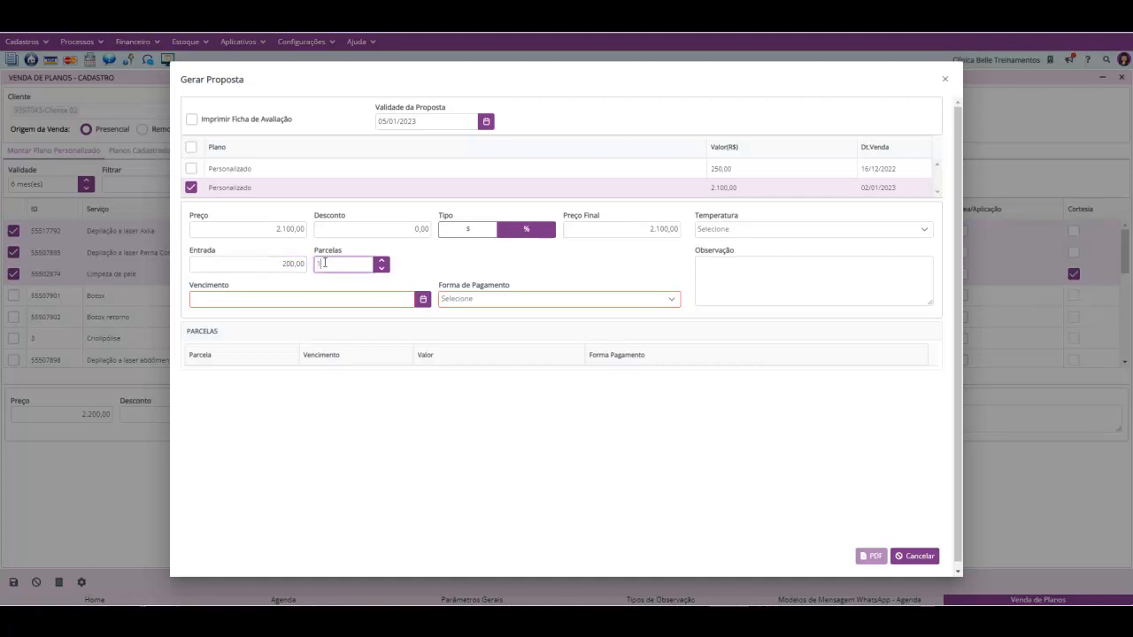
text(0)
Set the proposal's payment method to Cartão de crédito 7 à 12 X and its due date to 02/01/2023.
click(453, 299)
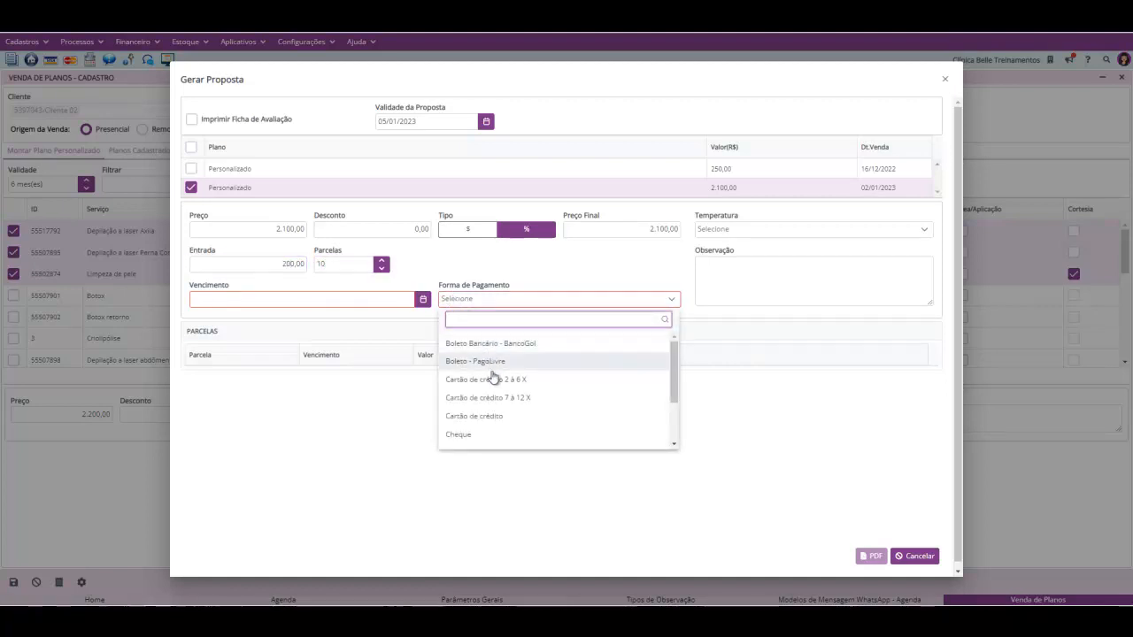
click(497, 399)
click(423, 299)
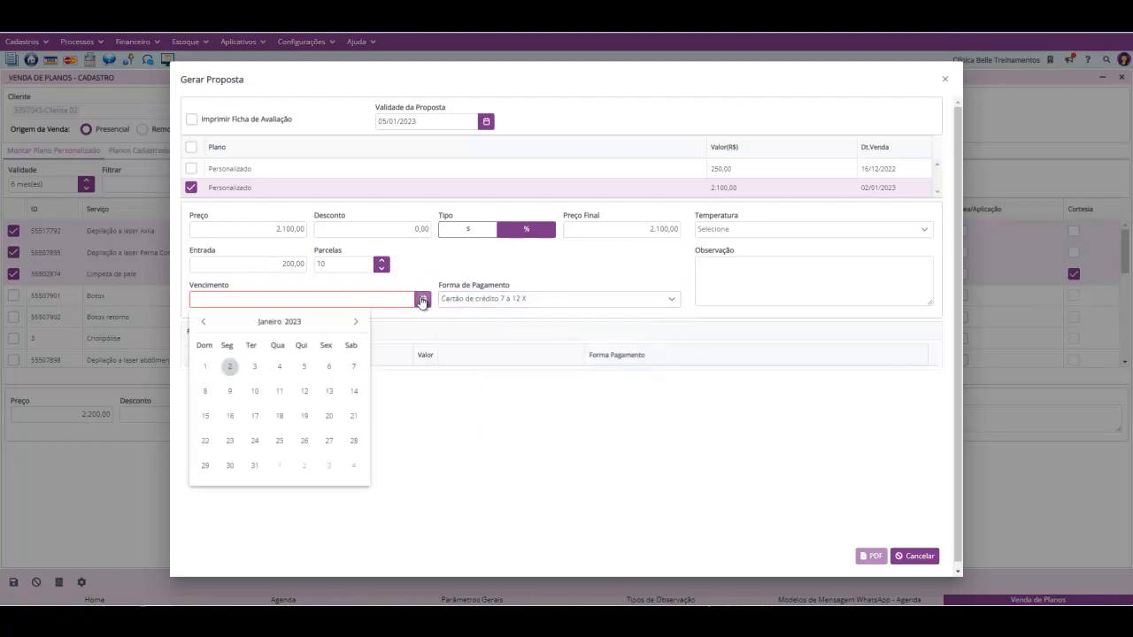
click(239, 373)
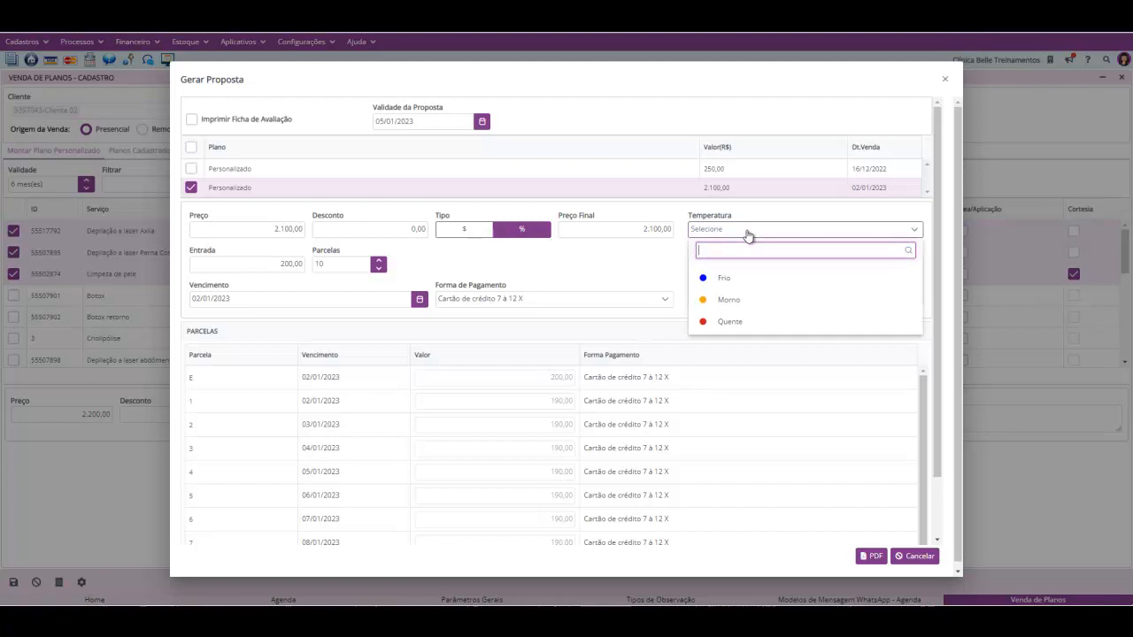
Set the proposal's temperature to Morno, then generate its PDF and close the document.
click(752, 300)
scroll(749, 297, down, 2)
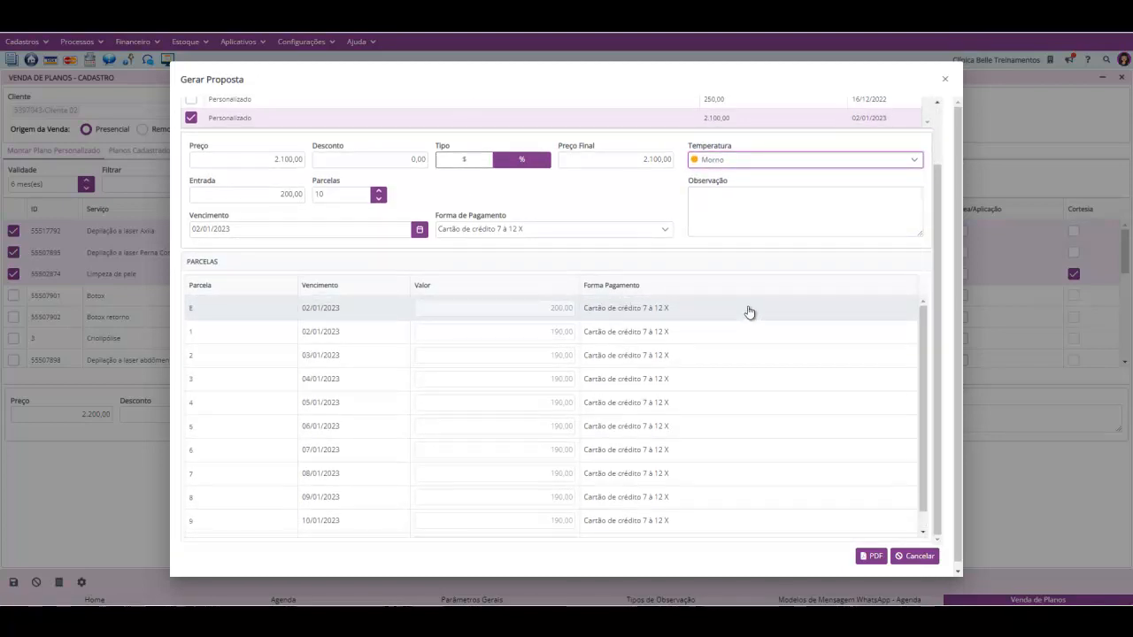
scroll(819, 222, up, 2)
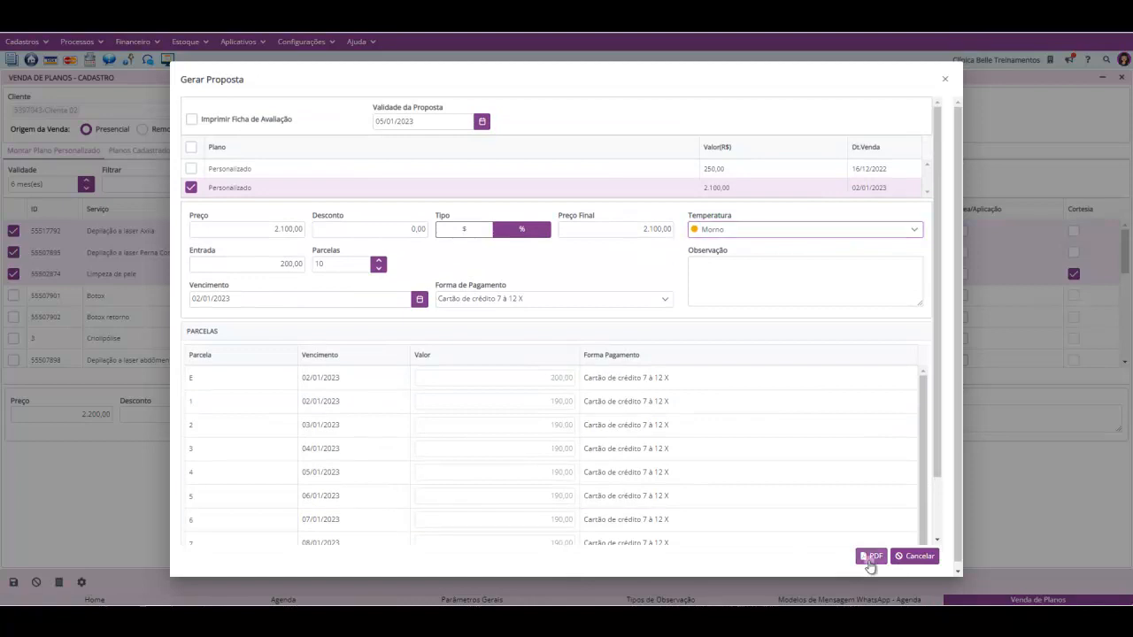
click(869, 560)
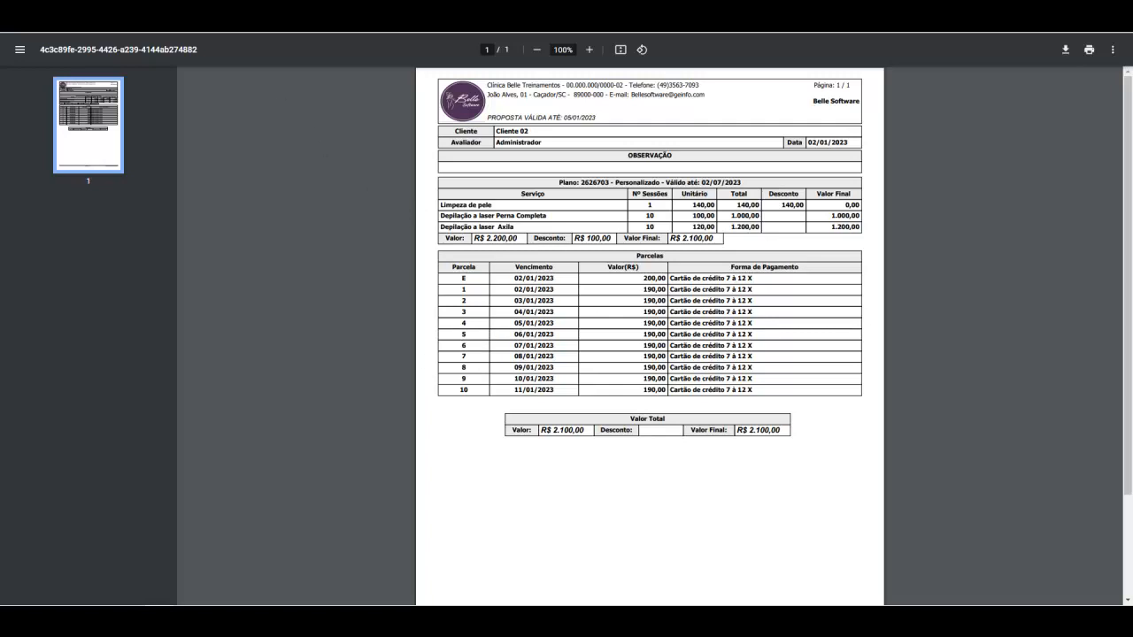
key(ctrl+w)
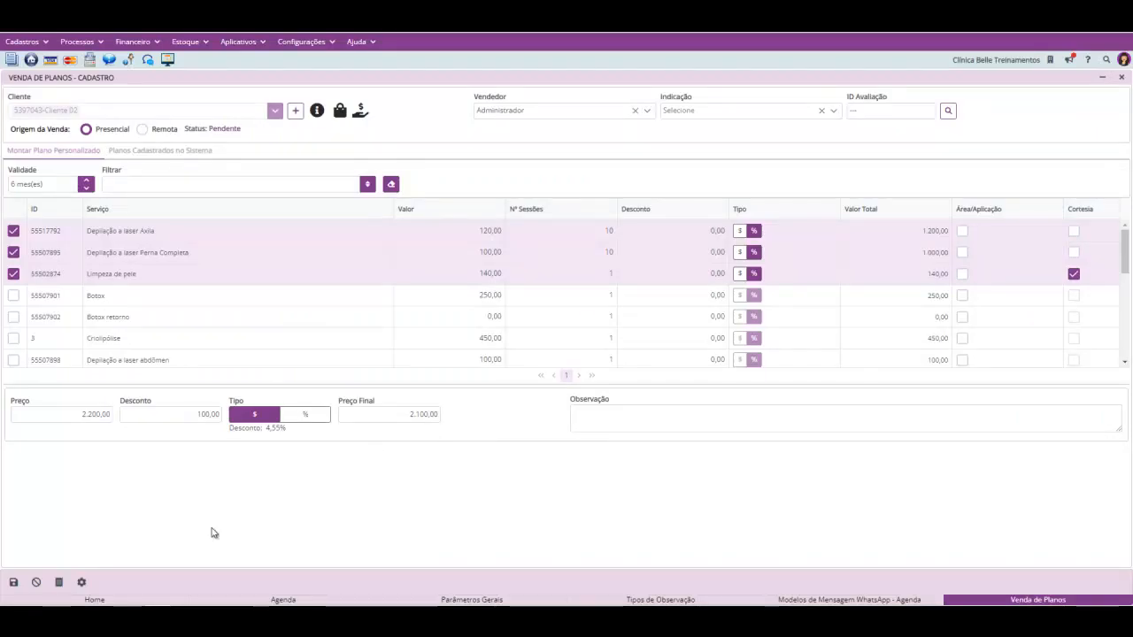
Close the plan's registration form and start approving Cliente 02's pending plan from the sales list.
click(81, 582)
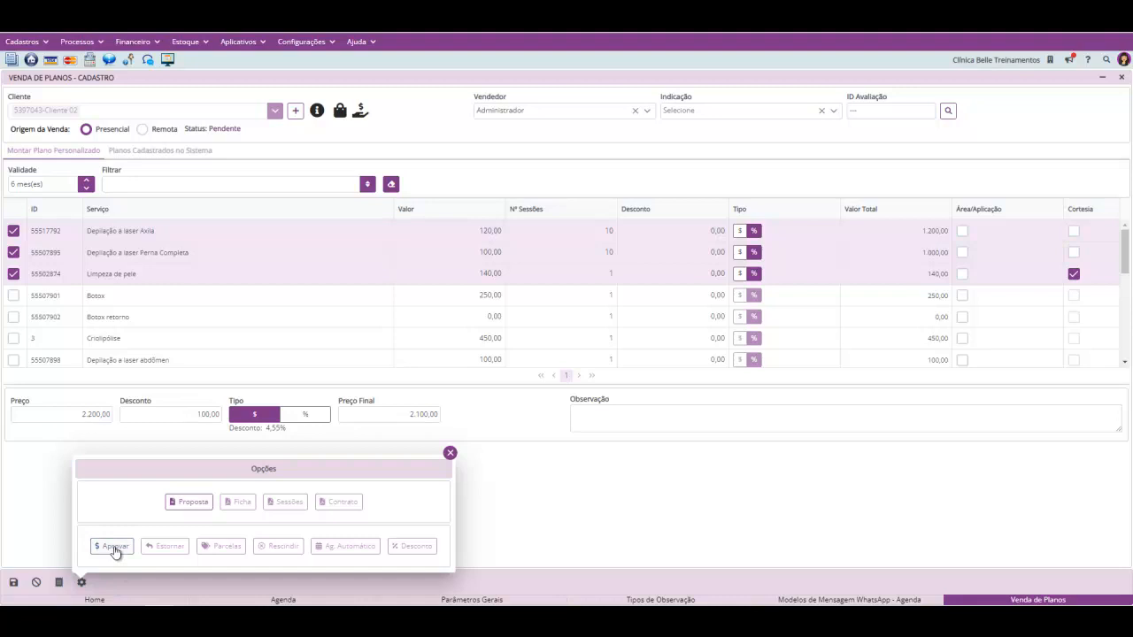
click(1111, 100)
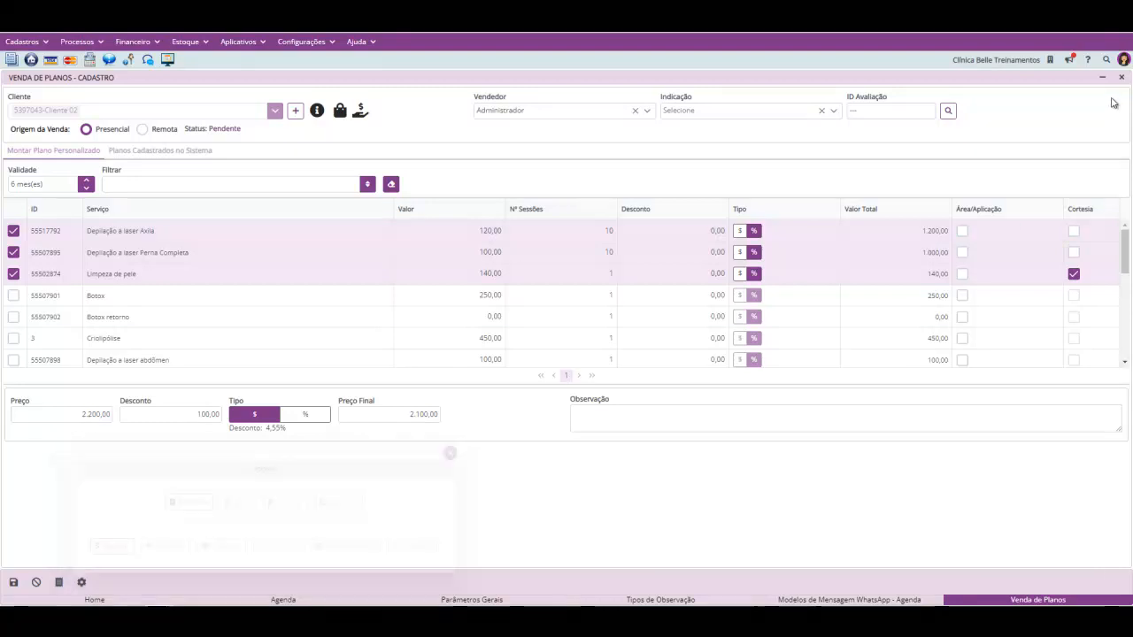
click(1122, 77)
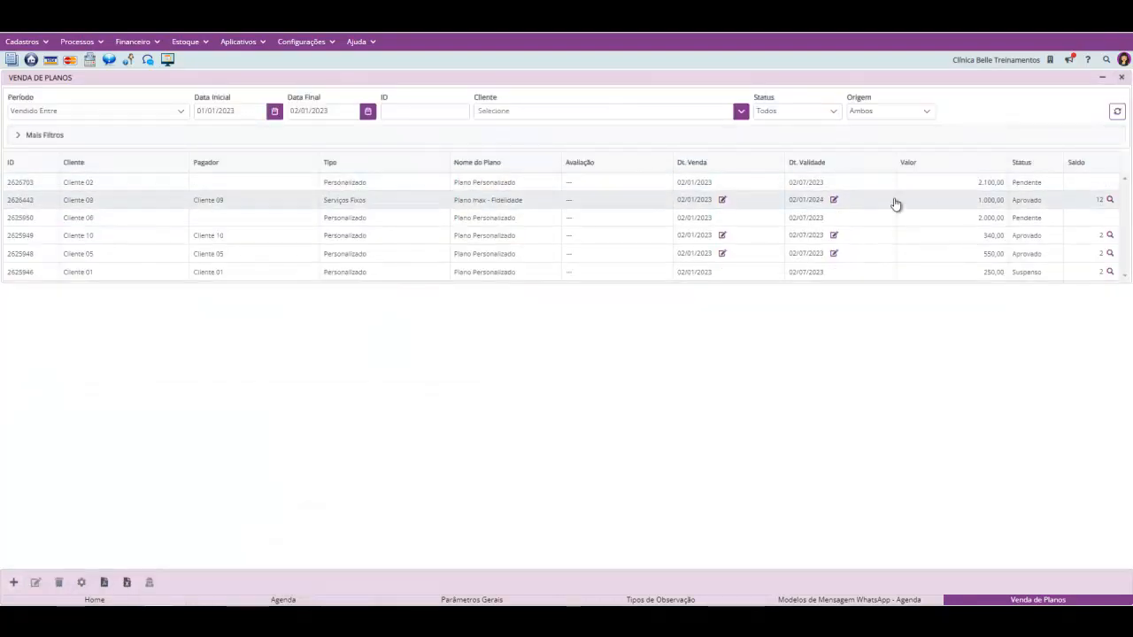
click(414, 185)
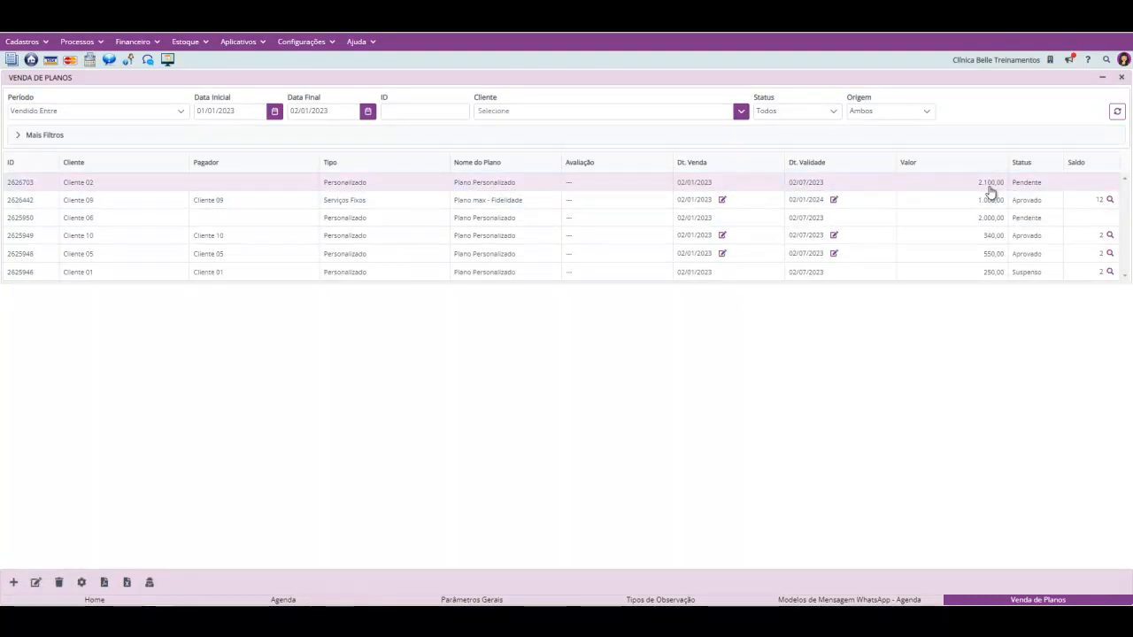
click(81, 582)
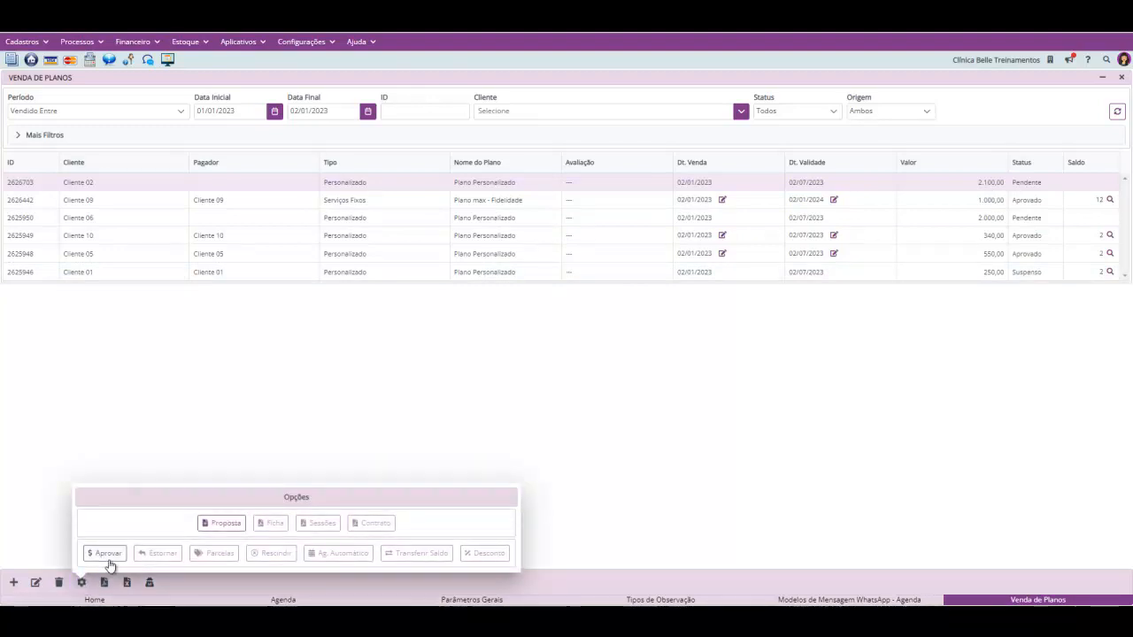
click(107, 553)
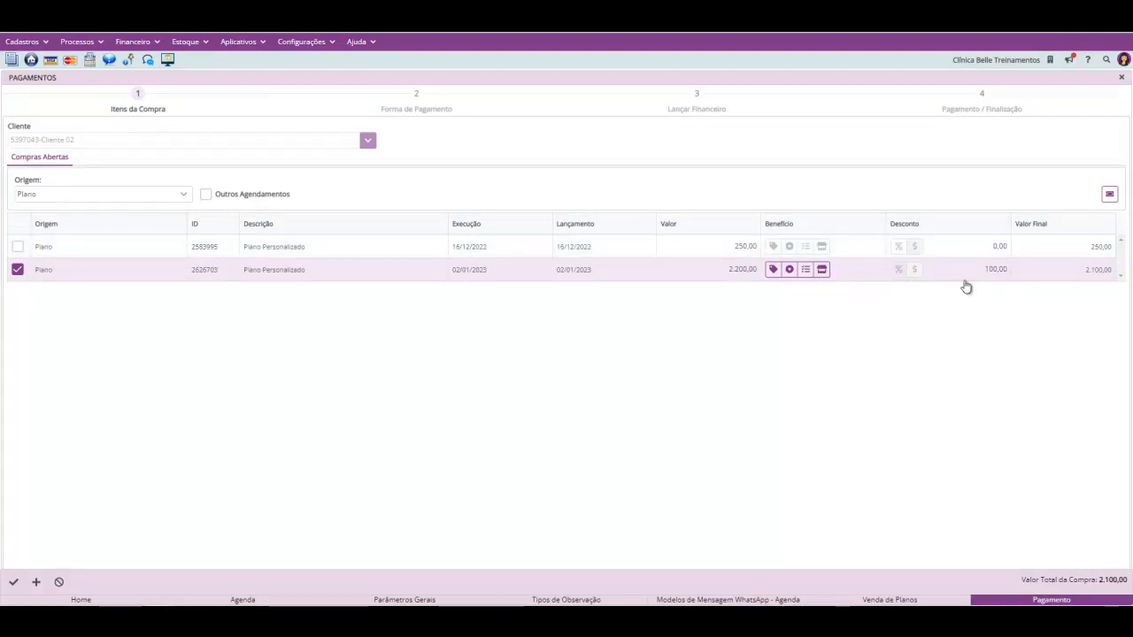
Confirm the purchase item and choose Parcelado ou À Vista with payment by Cartão de crédito 2 à 6 X.
click(14, 583)
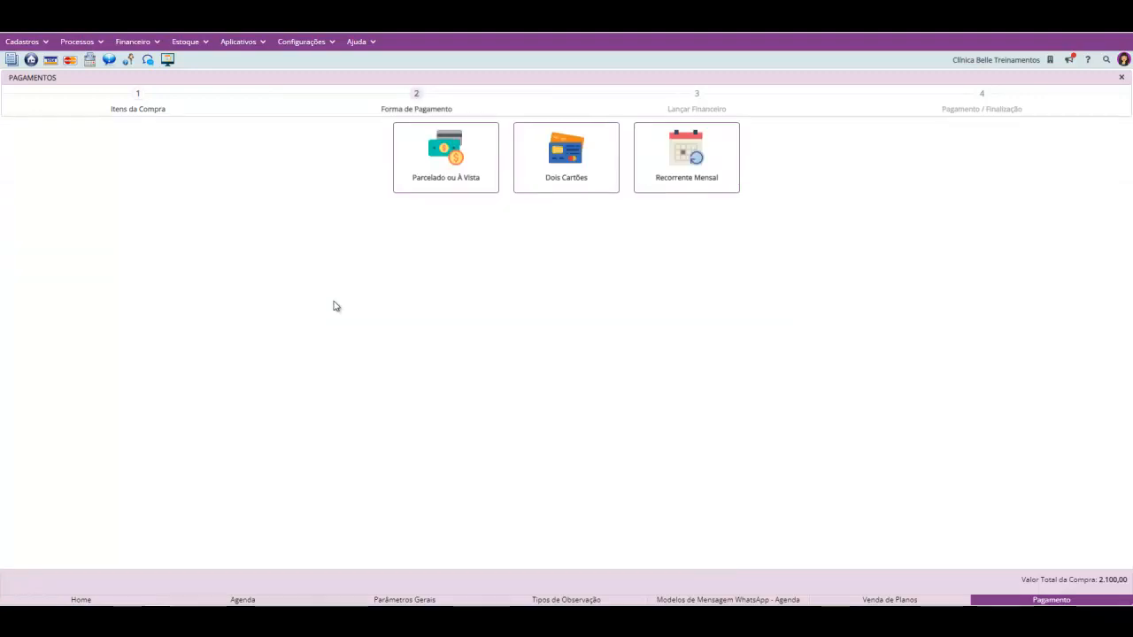
click(426, 173)
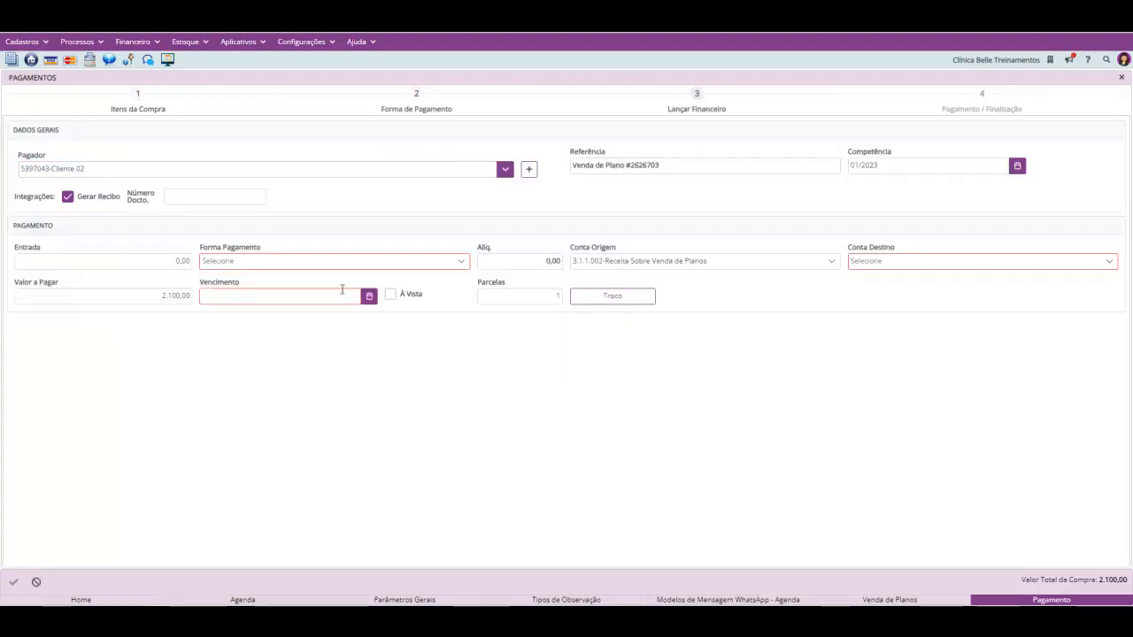
click(326, 260)
click(327, 347)
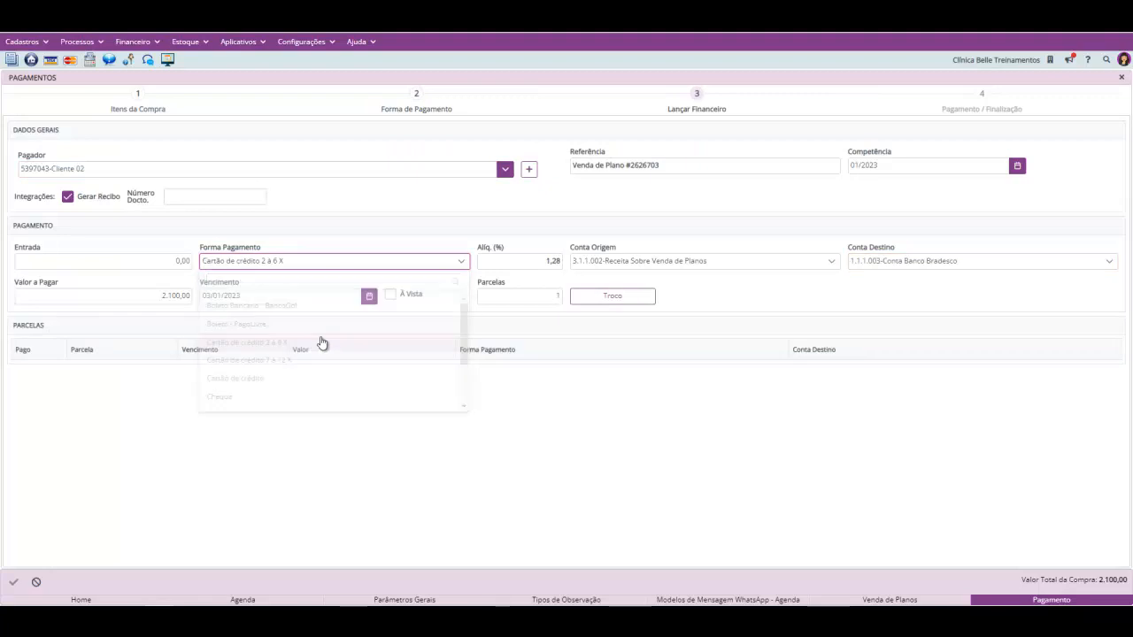
Set the payment's down payment to 200,00 and the number of installments to 4.
click(163, 259)
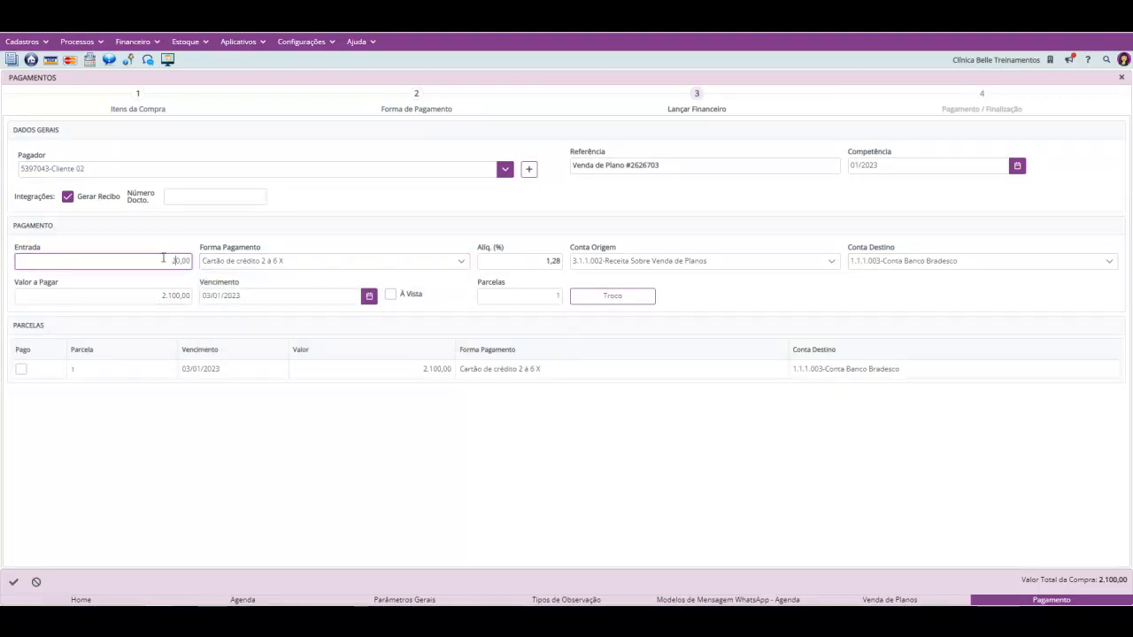
click(523, 296)
key(BackSpace)
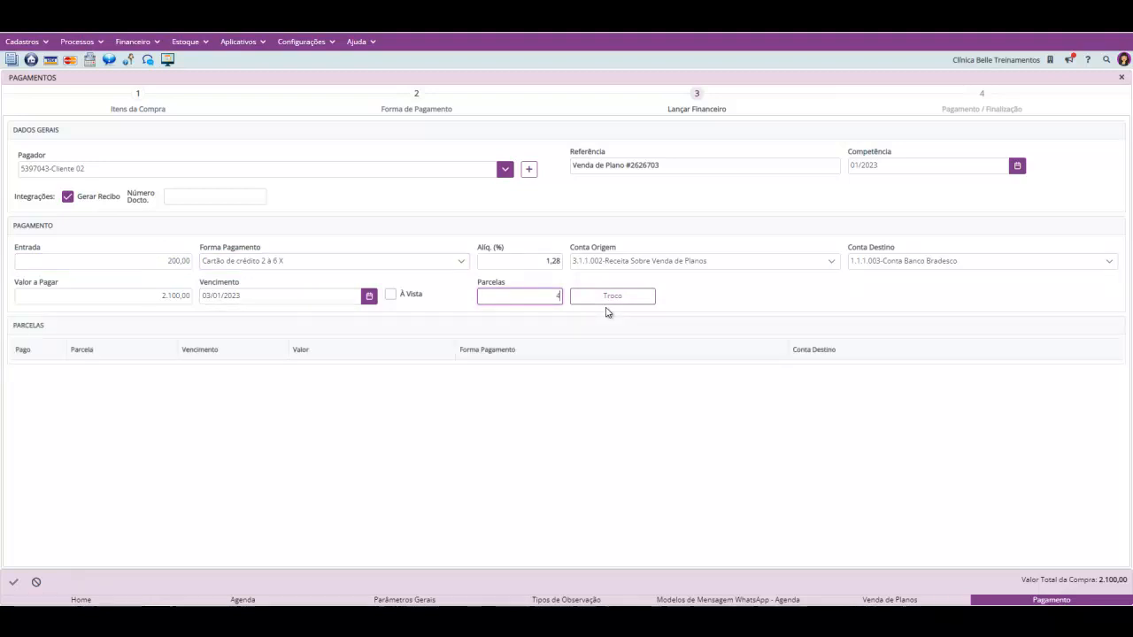
text(4)
Mark the down payment and installments 1 and 2 as paid, and finalize the purchase as Lançamento Financeiro.
click(20, 369)
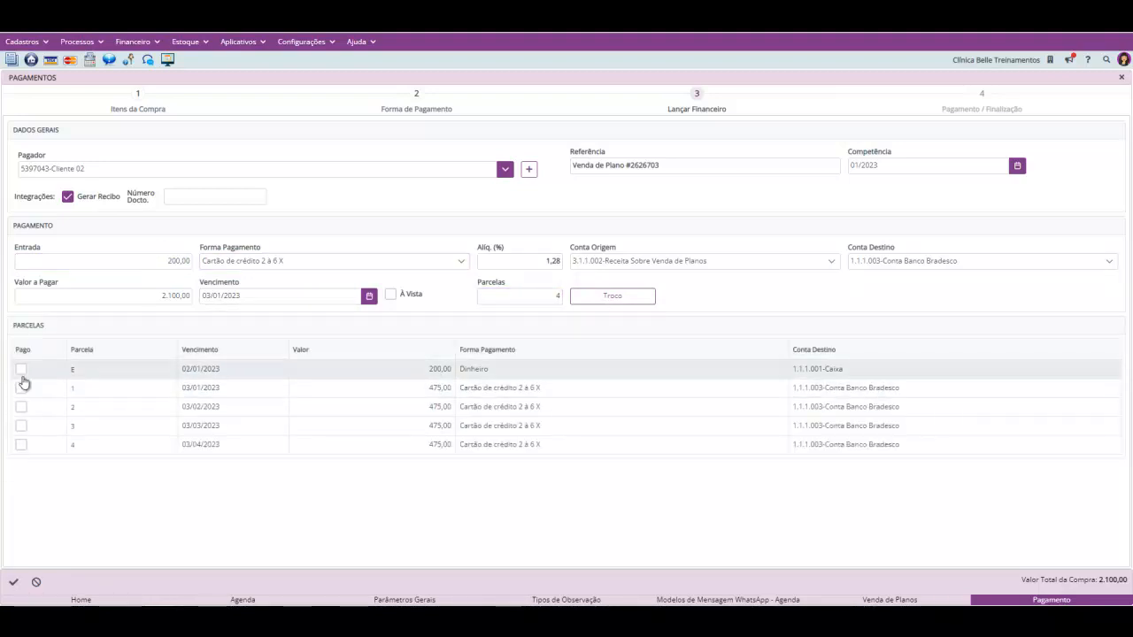
click(20, 387)
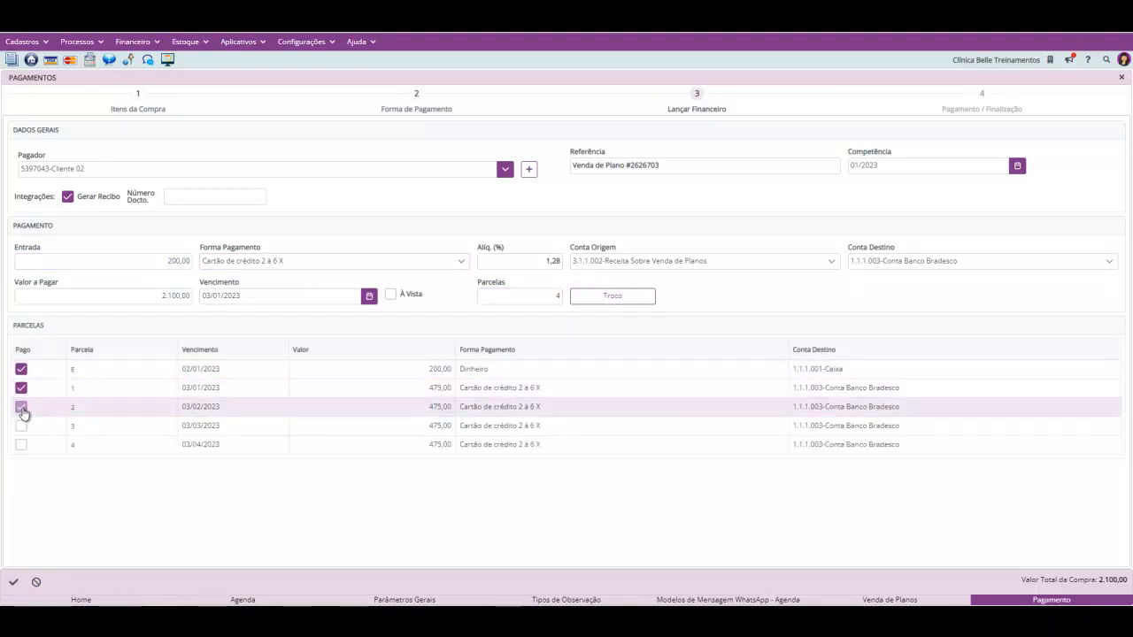
click(21, 407)
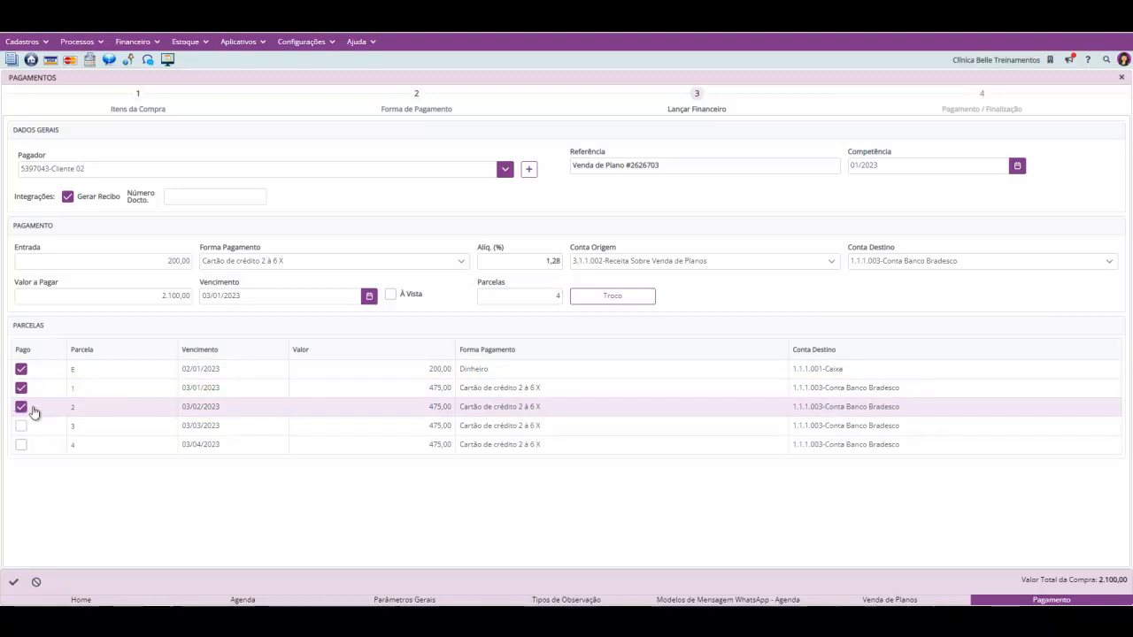
click(14, 584)
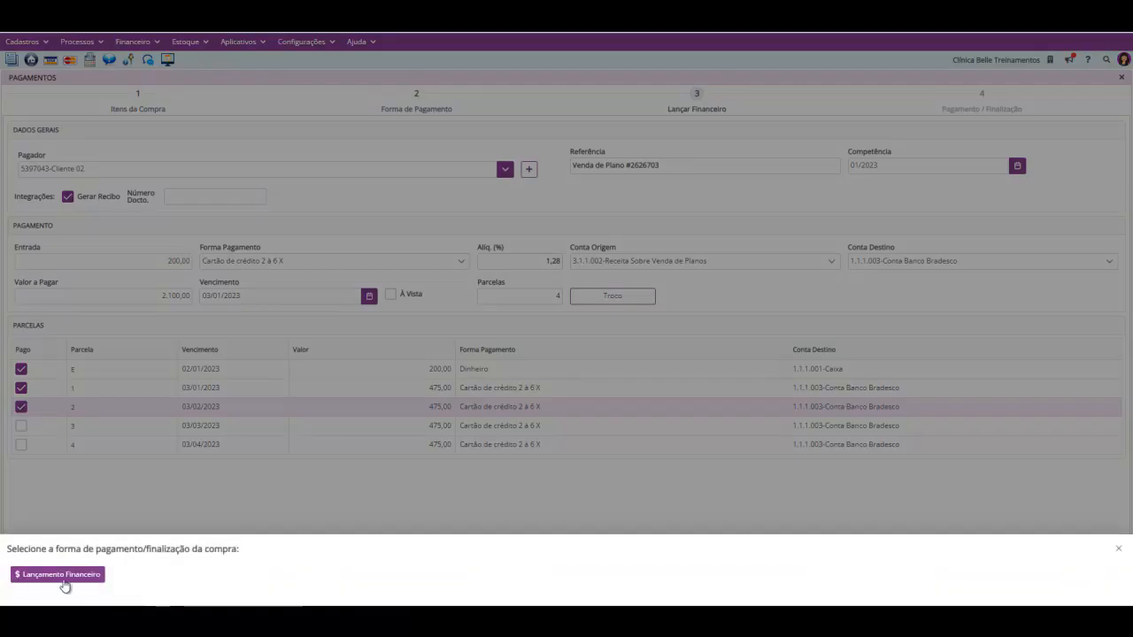
click(60, 575)
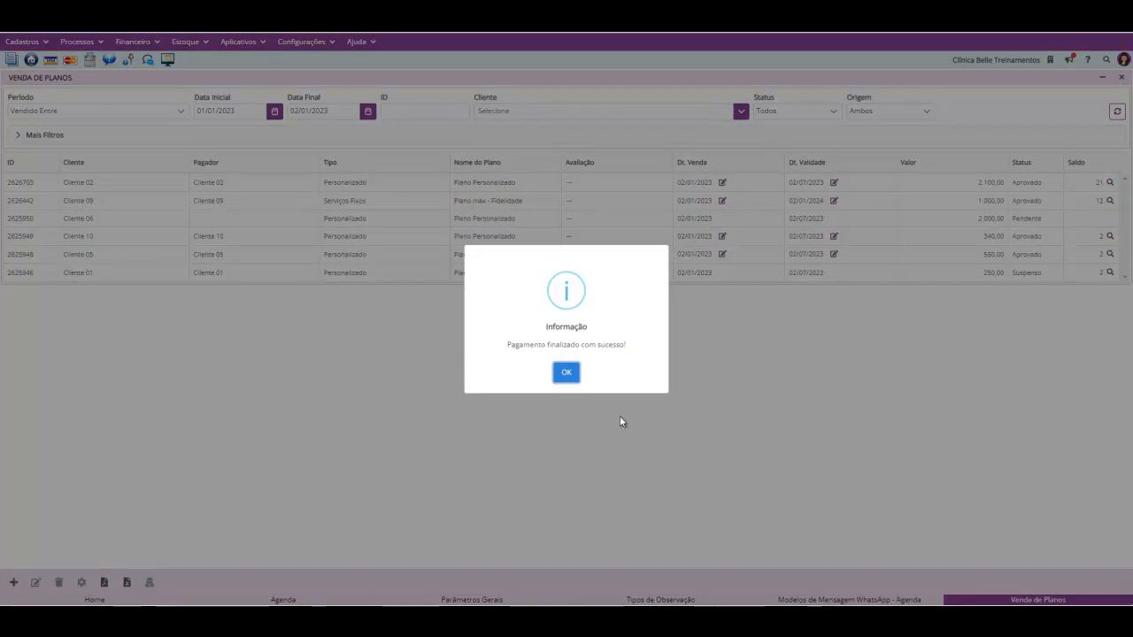
click(567, 372)
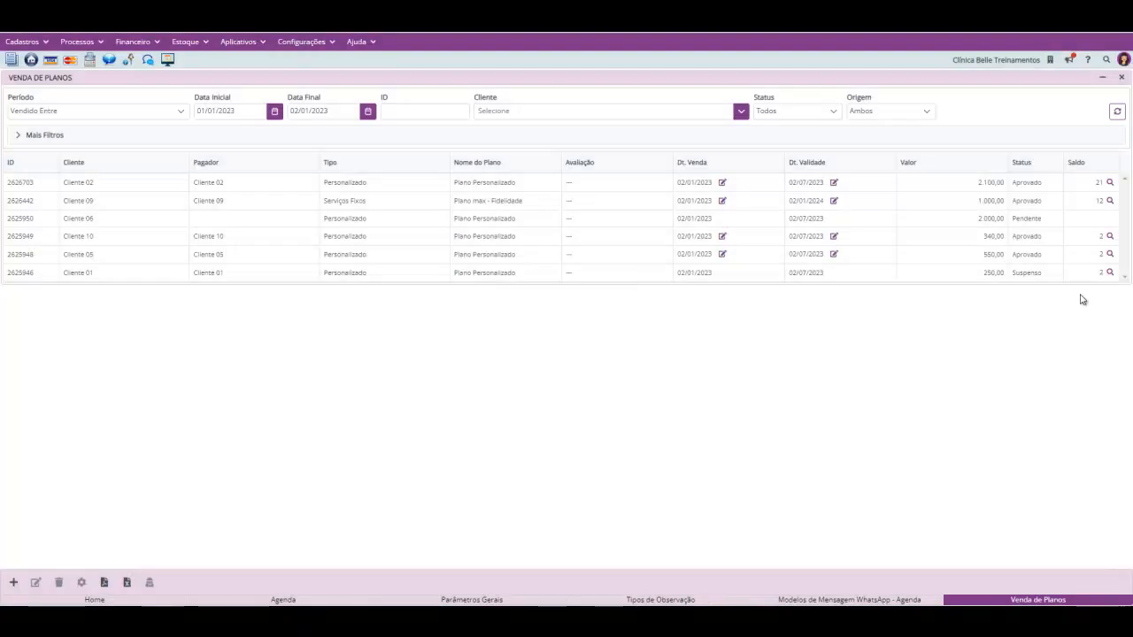
Check the session balance of Cliente 02's approved plan and close the balance view.
click(1064, 188)
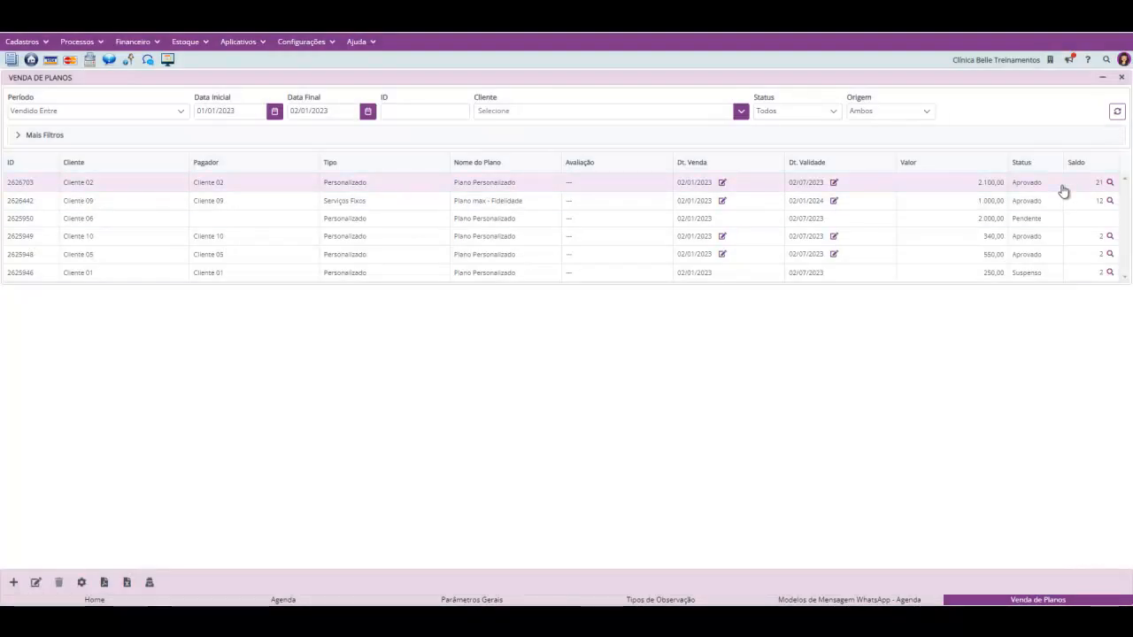
click(1111, 183)
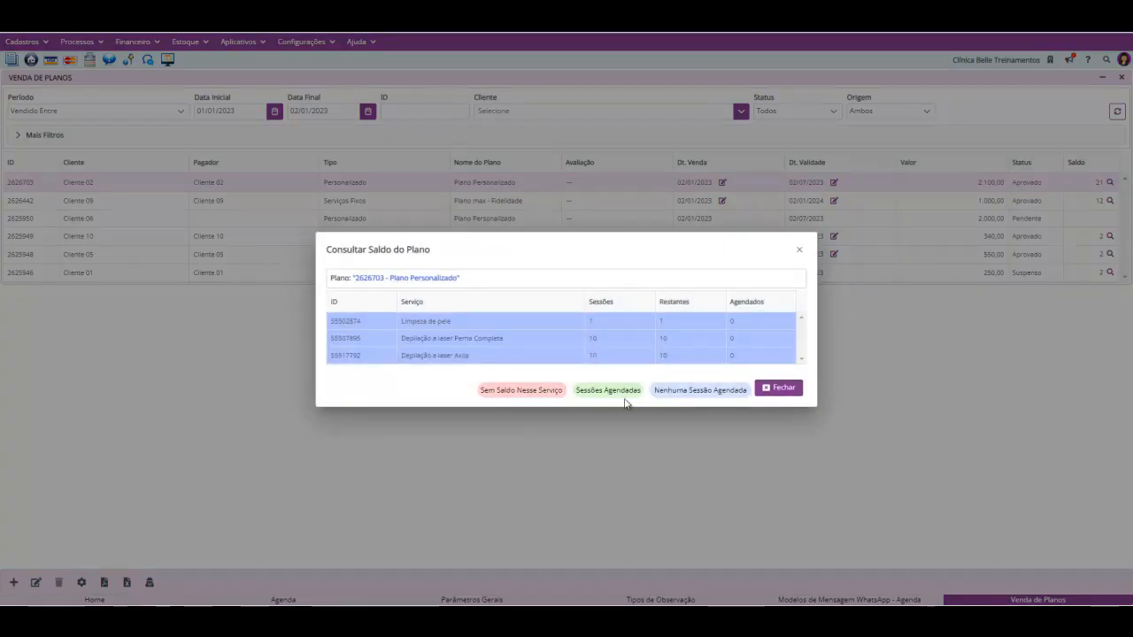
click(799, 250)
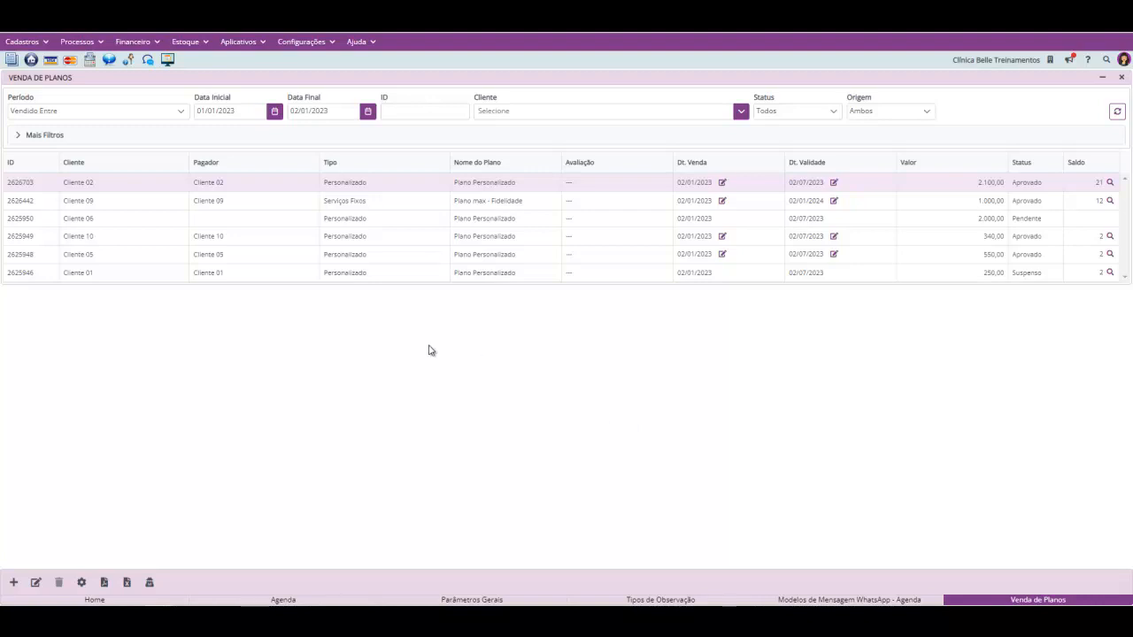
Start a new plan sale for Cliente 02 and switch it to the plans already registered in the system.
click(14, 583)
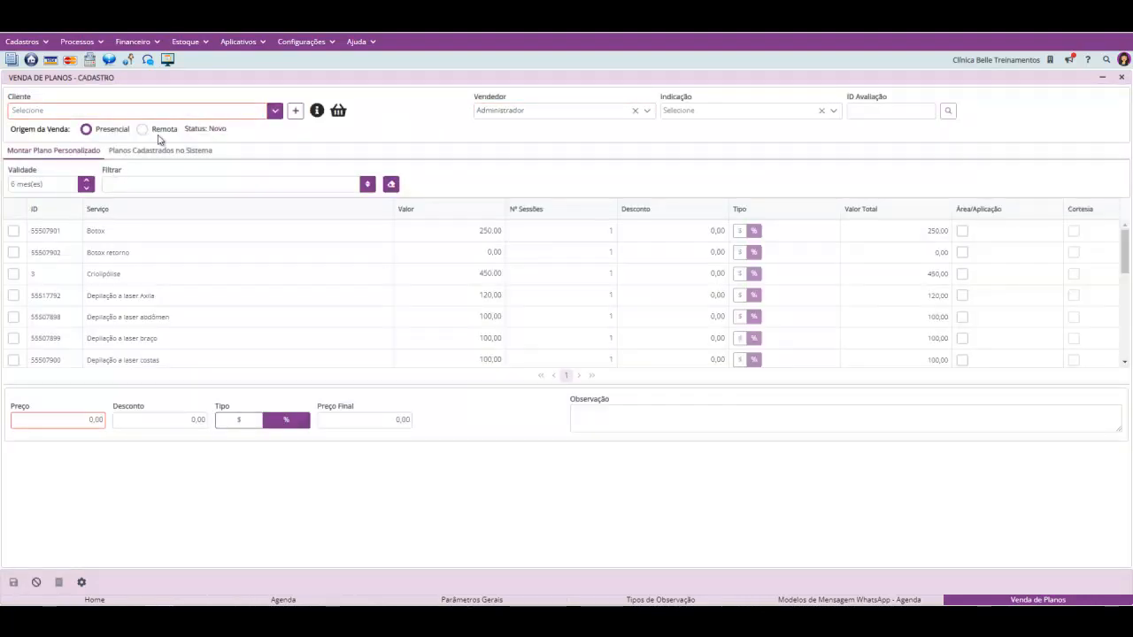
click(269, 113)
click(248, 157)
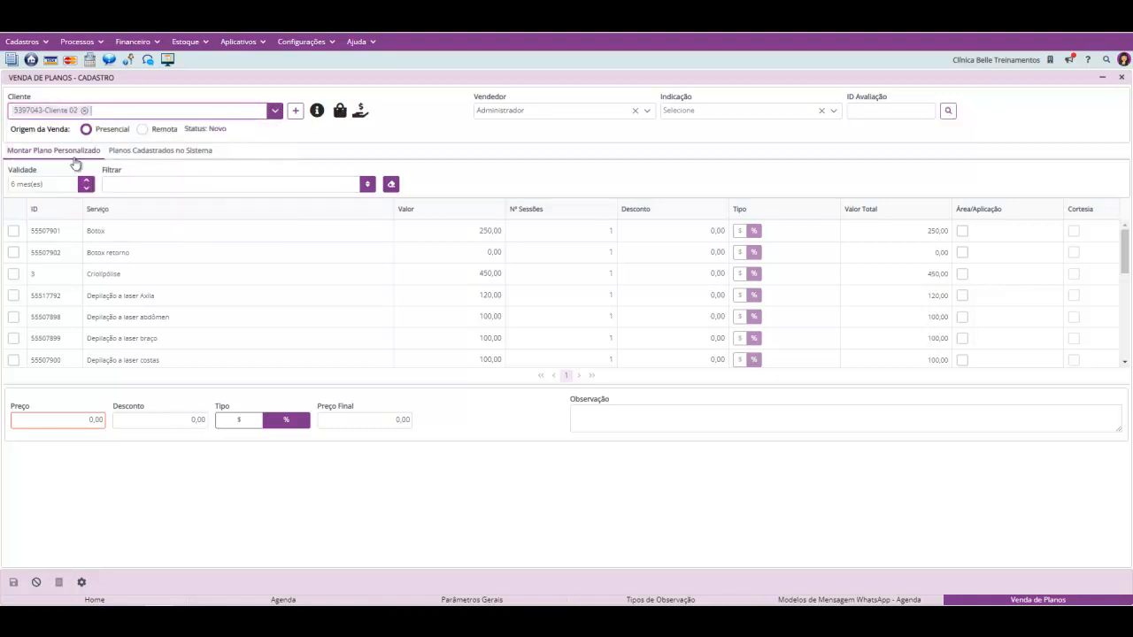
click(104, 181)
click(156, 152)
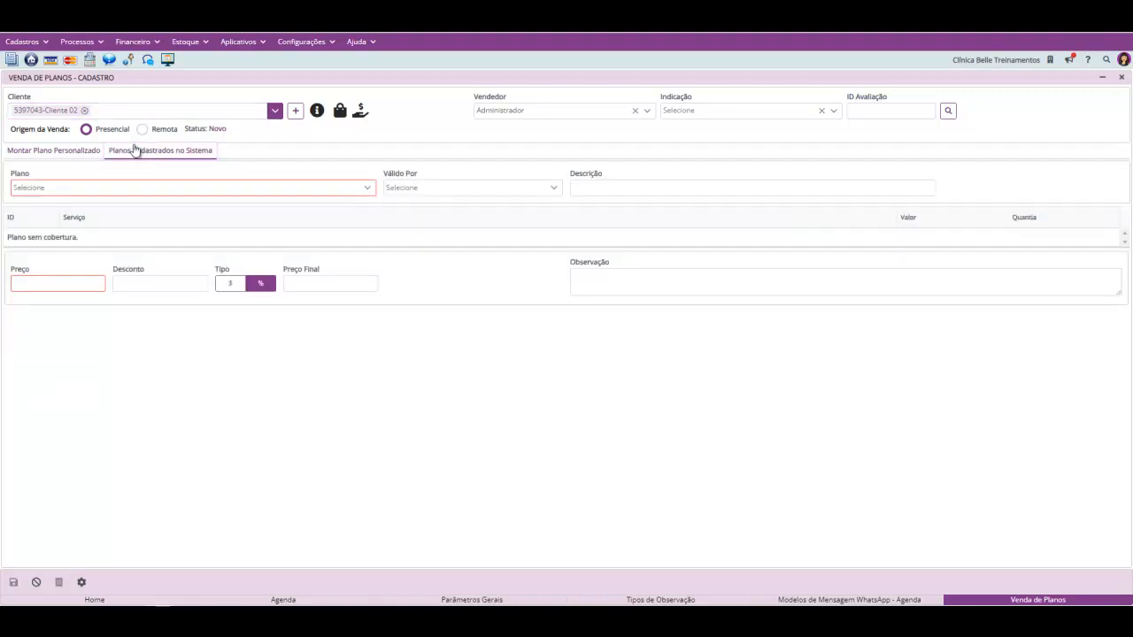
Look through the registered plans and choose Drenagem Corpo 6 Sessões for the sale.
click(165, 187)
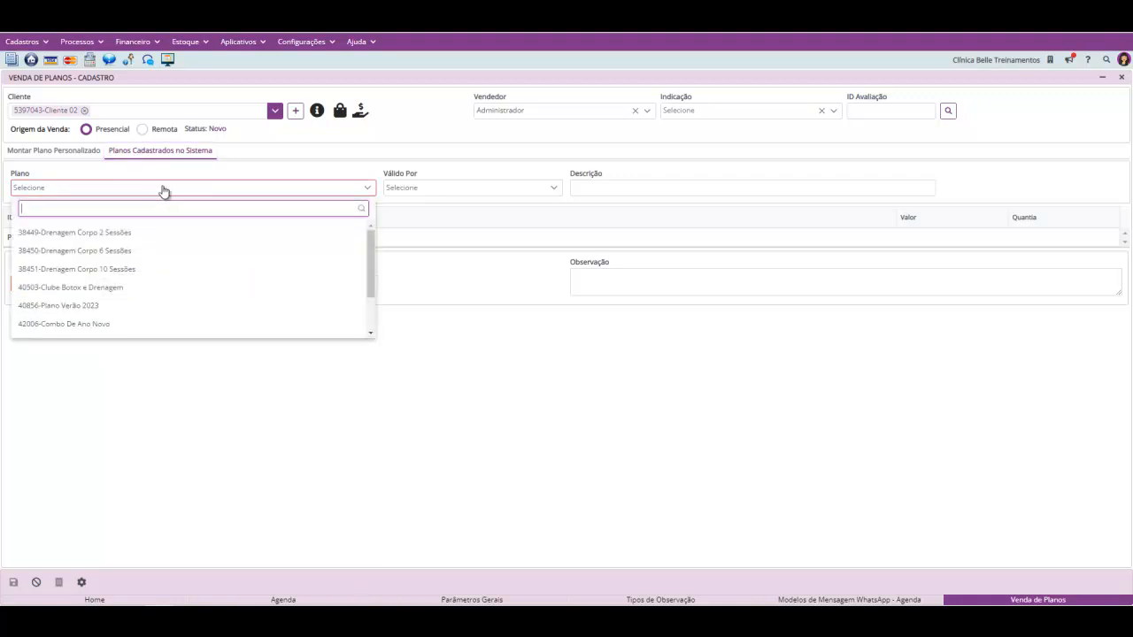
scroll(166, 250, down, 2)
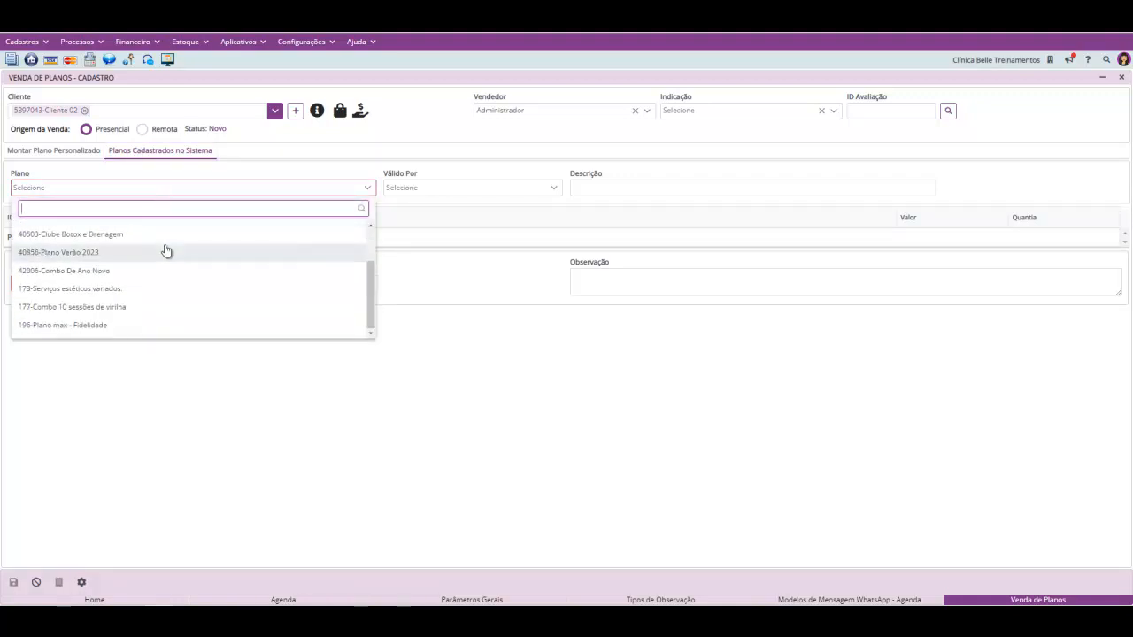
scroll(165, 252, up, 1)
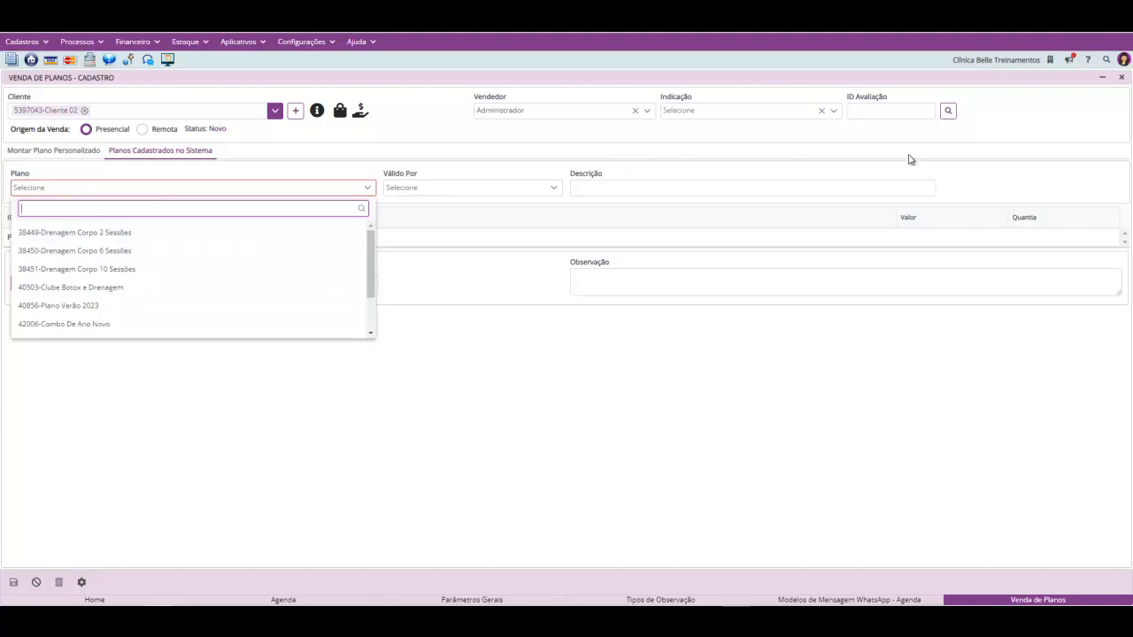
click(538, 227)
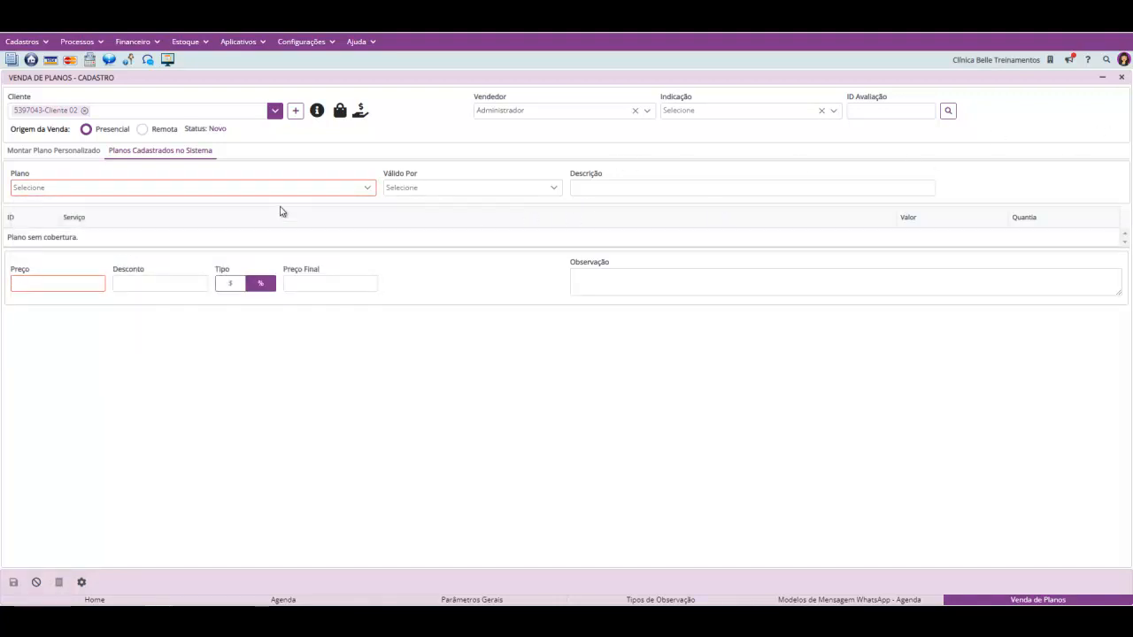
click(26, 45)
click(164, 191)
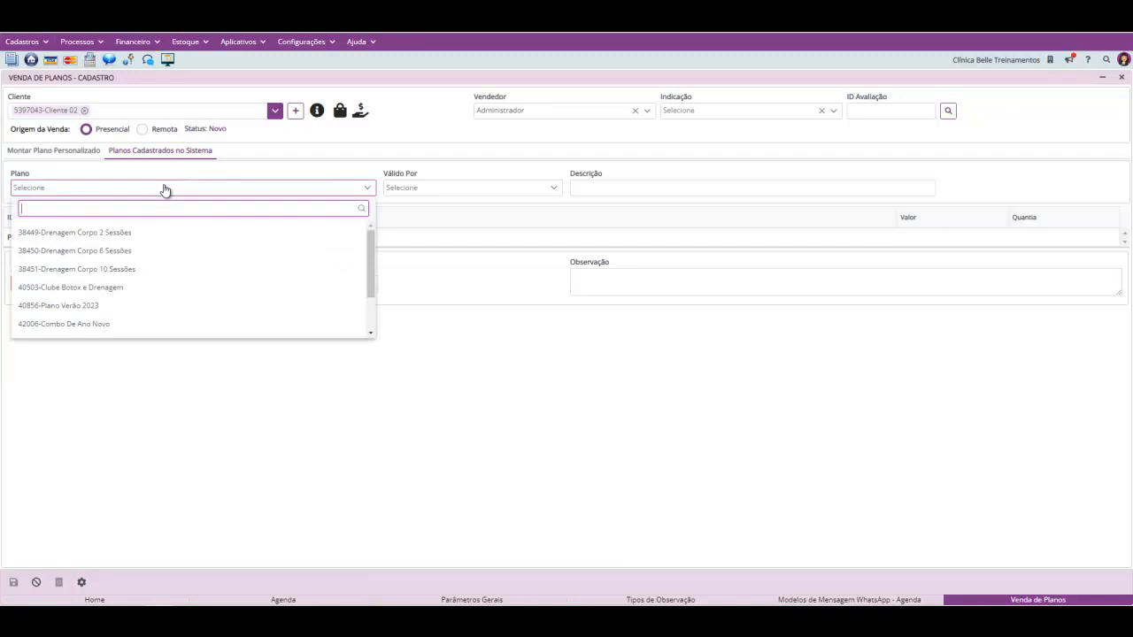
click(173, 254)
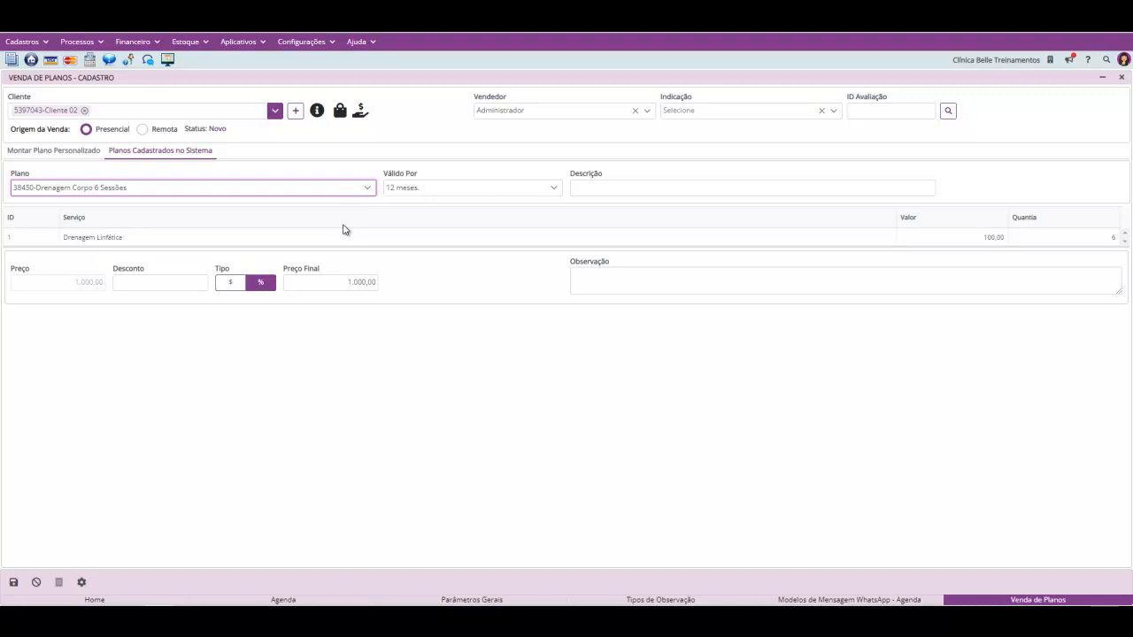
Save the Drenagem Corpo 6 Sessões sale without a discount, check its available options, and return to the sales list.
click(170, 281)
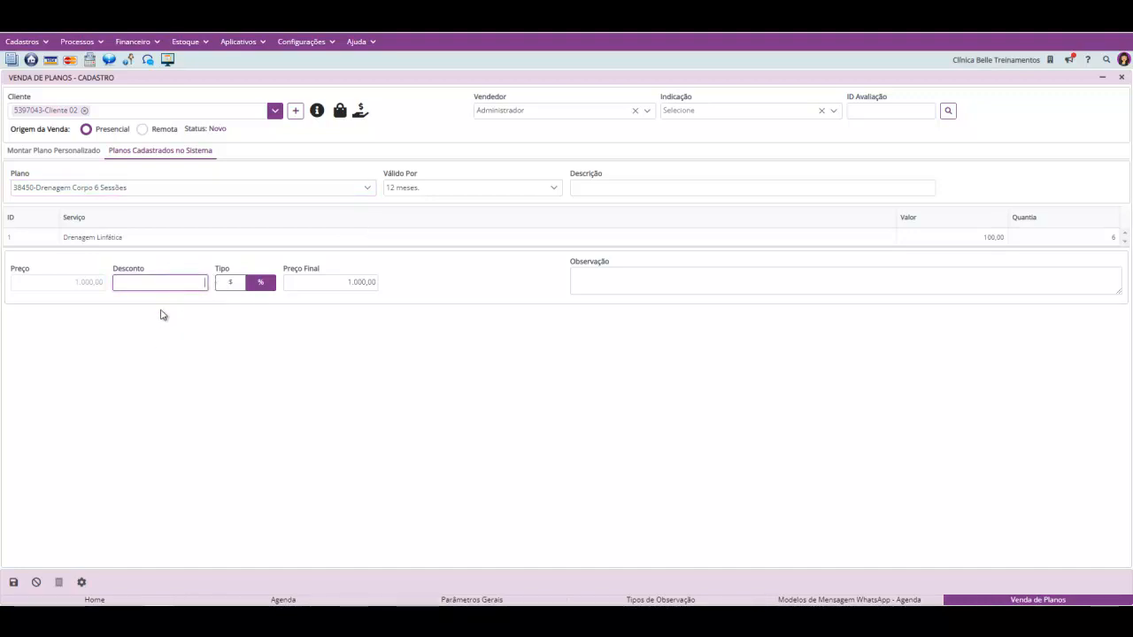
click(12, 584)
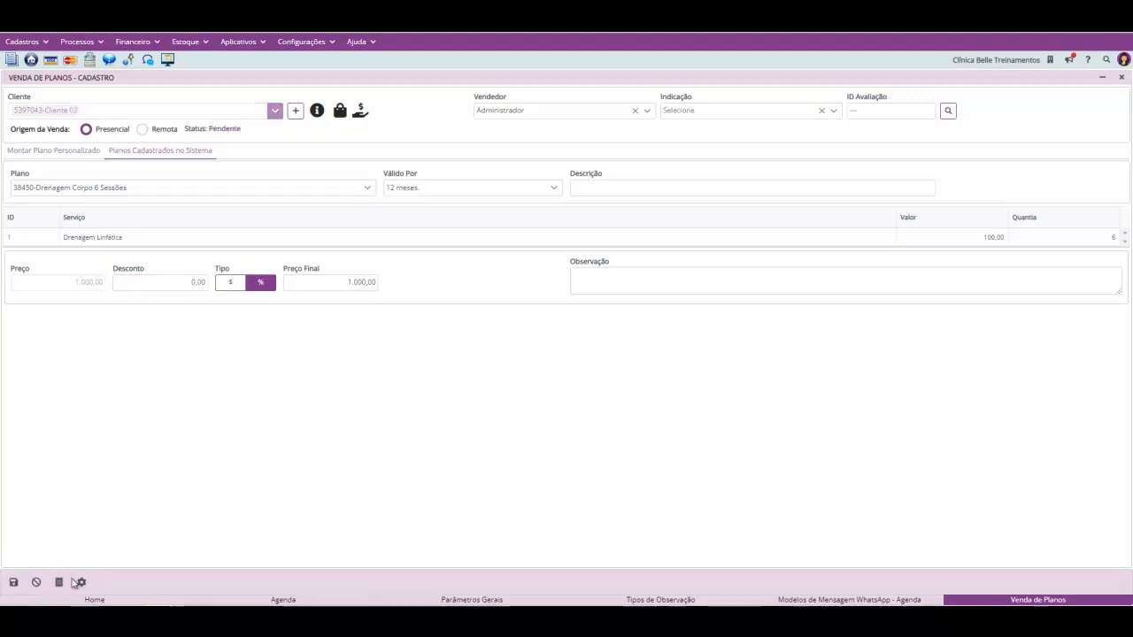
click(82, 583)
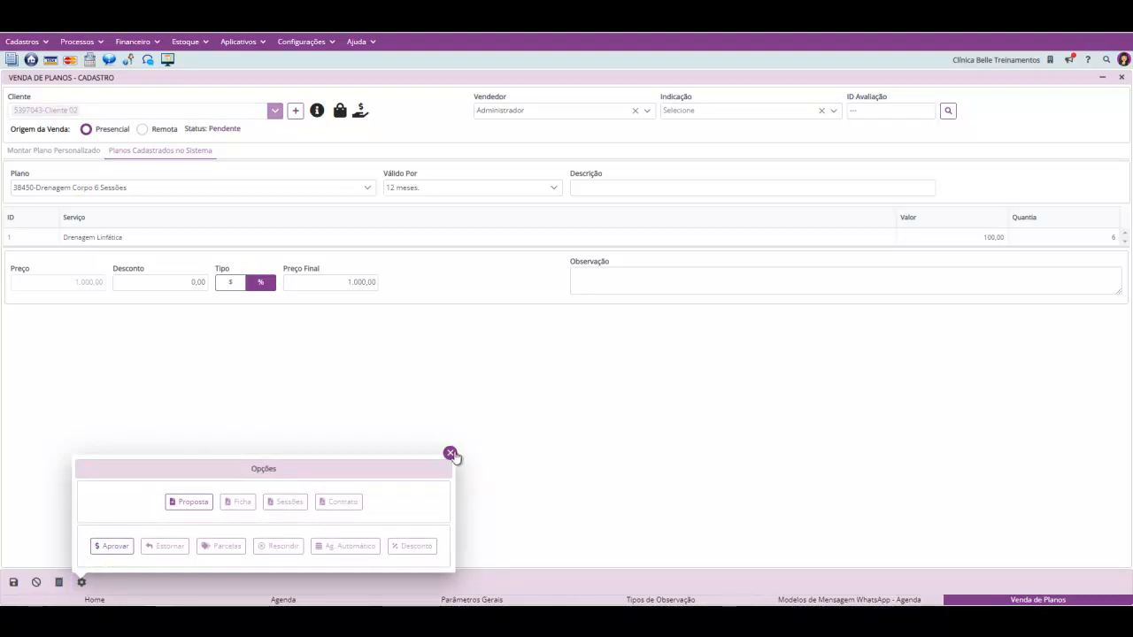
click(450, 454)
click(1122, 77)
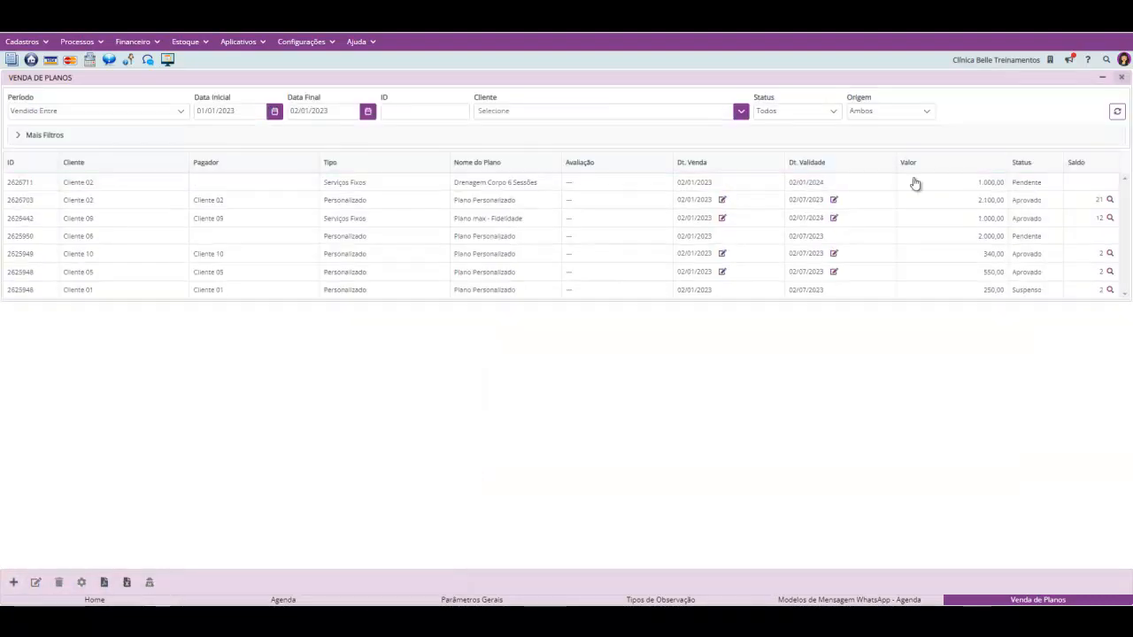
Reopen Cliente 02's pending Drenagem Corpo 6 Sessões sale for editing and choose the Vendedor and Indicação employees.
click(164, 184)
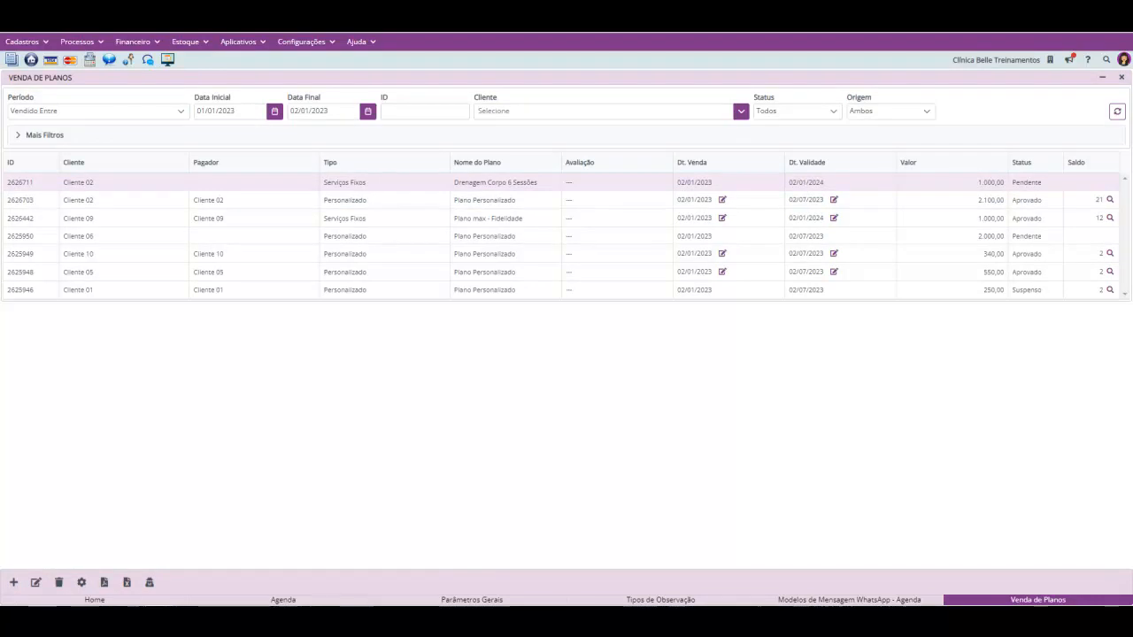
click(36, 585)
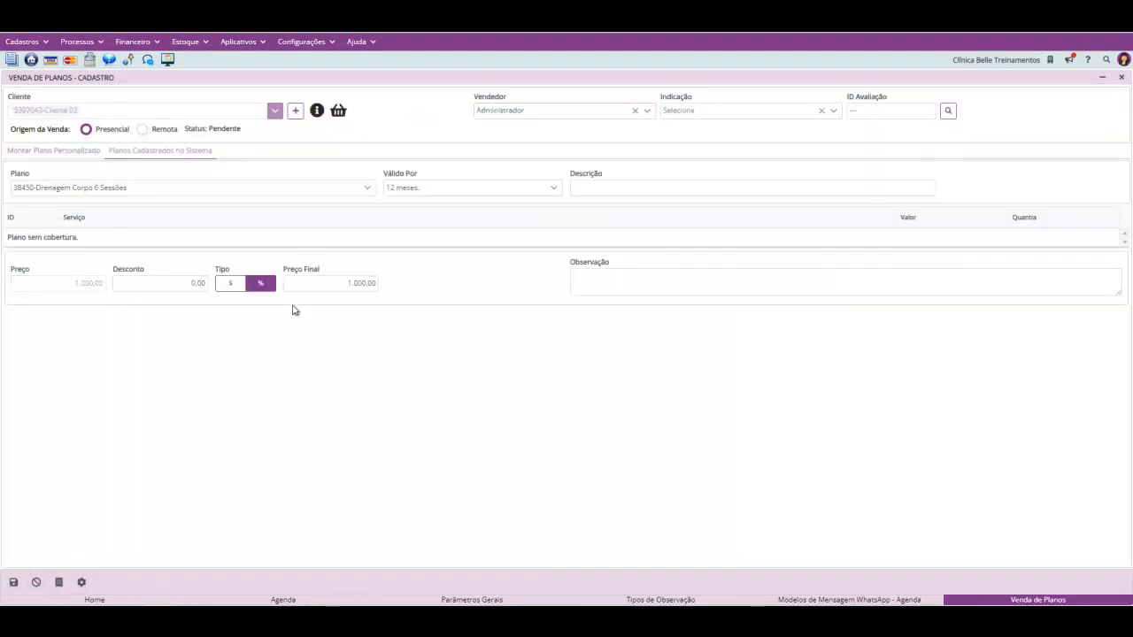
click(537, 114)
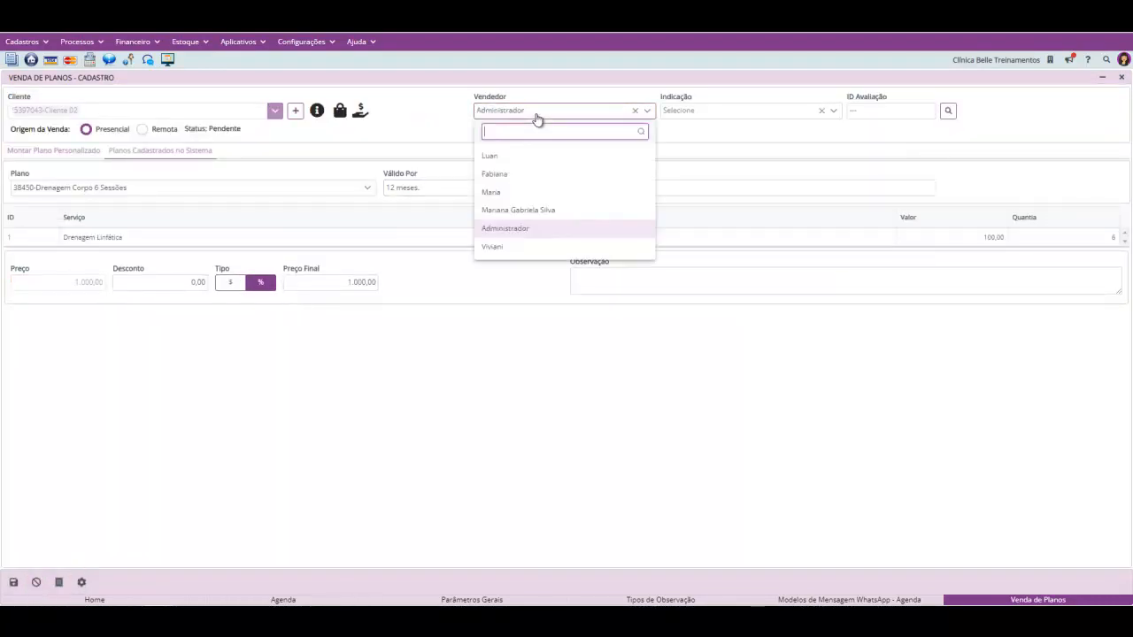
click(538, 200)
click(710, 116)
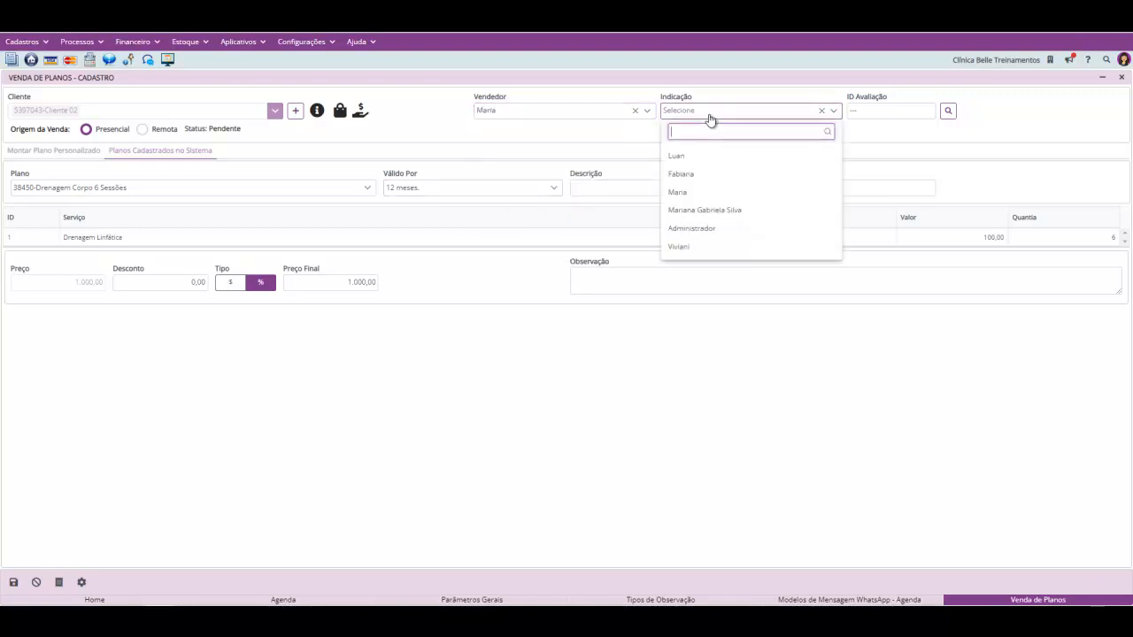
click(703, 179)
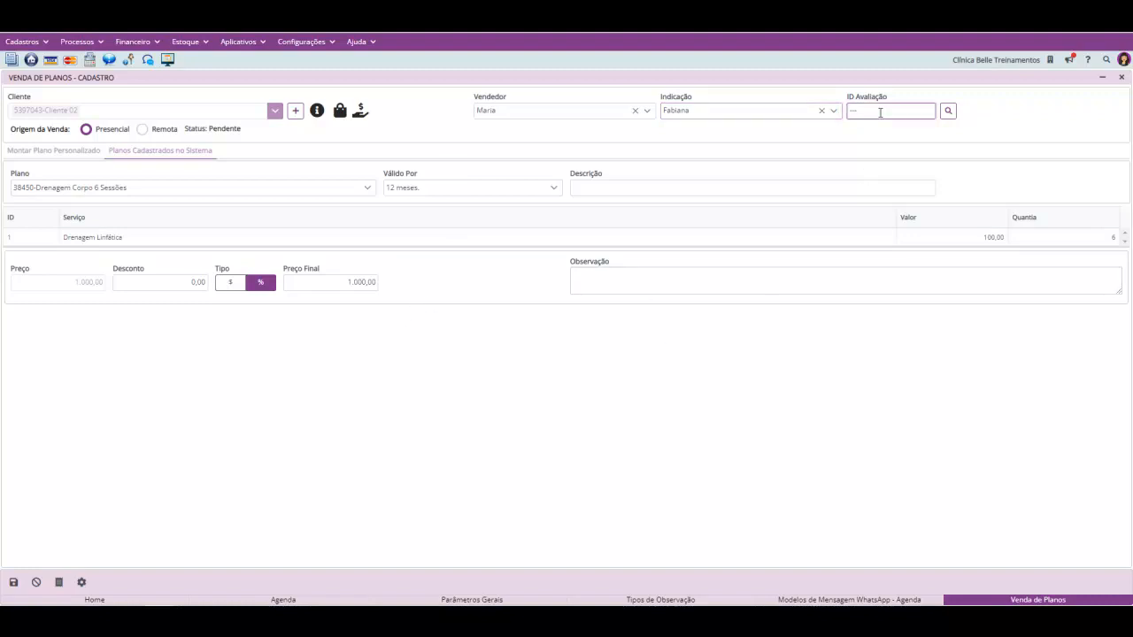
Search the client's evaluations from 01/10/2022, link the one of 13/10/2022 at 11:30 to the sale, and save and close the form.
click(947, 111)
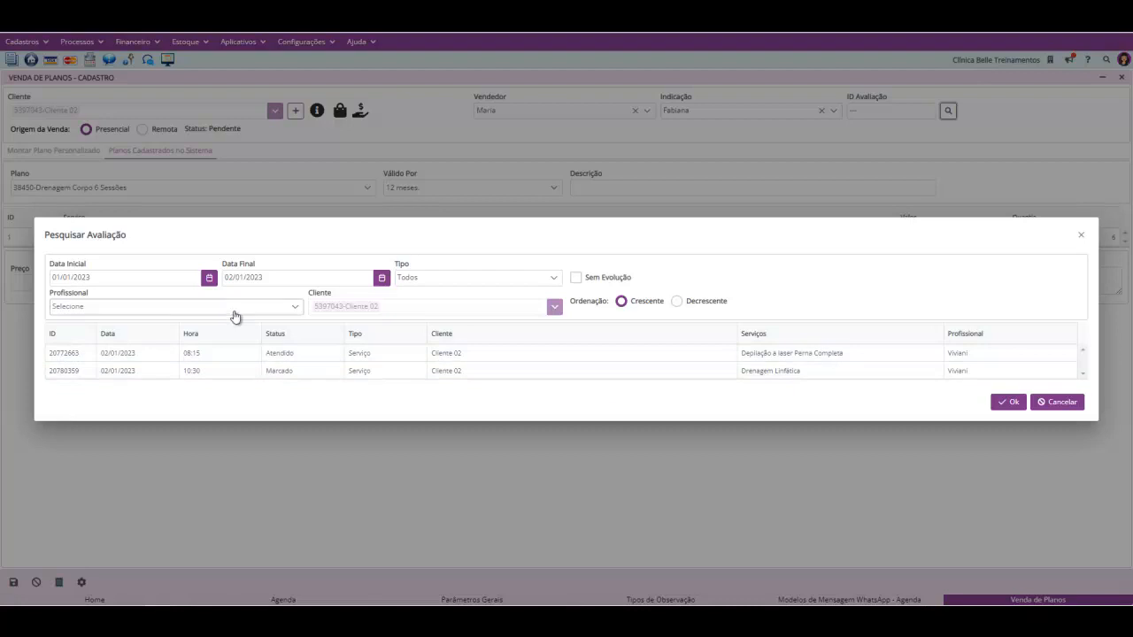
click(209, 277)
click(63, 300)
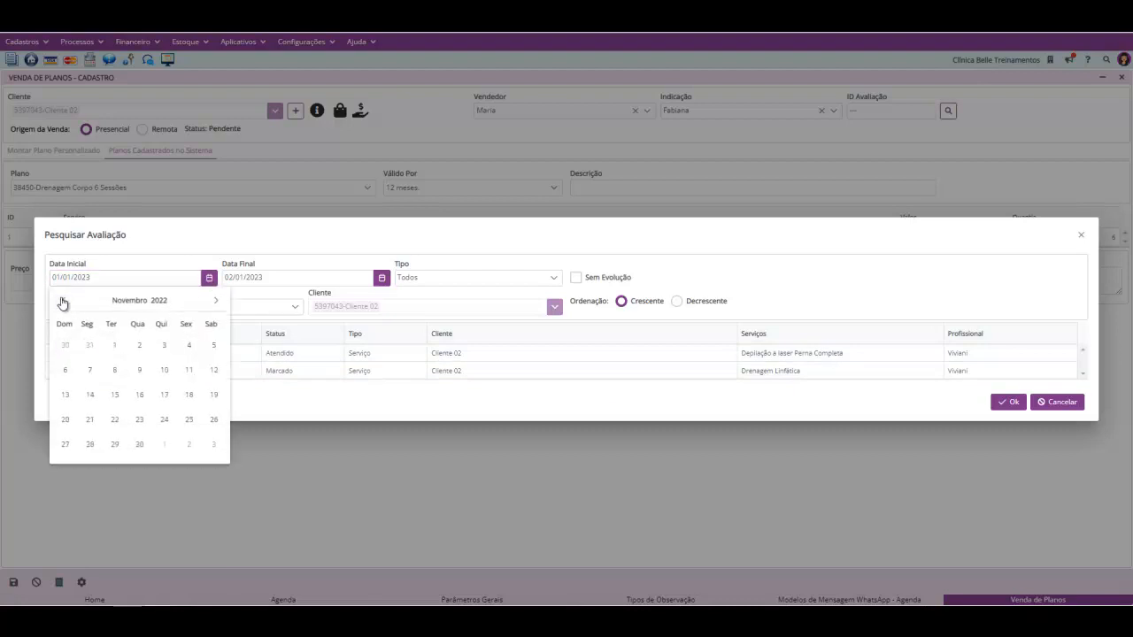
click(63, 300)
click(63, 300)
click(213, 346)
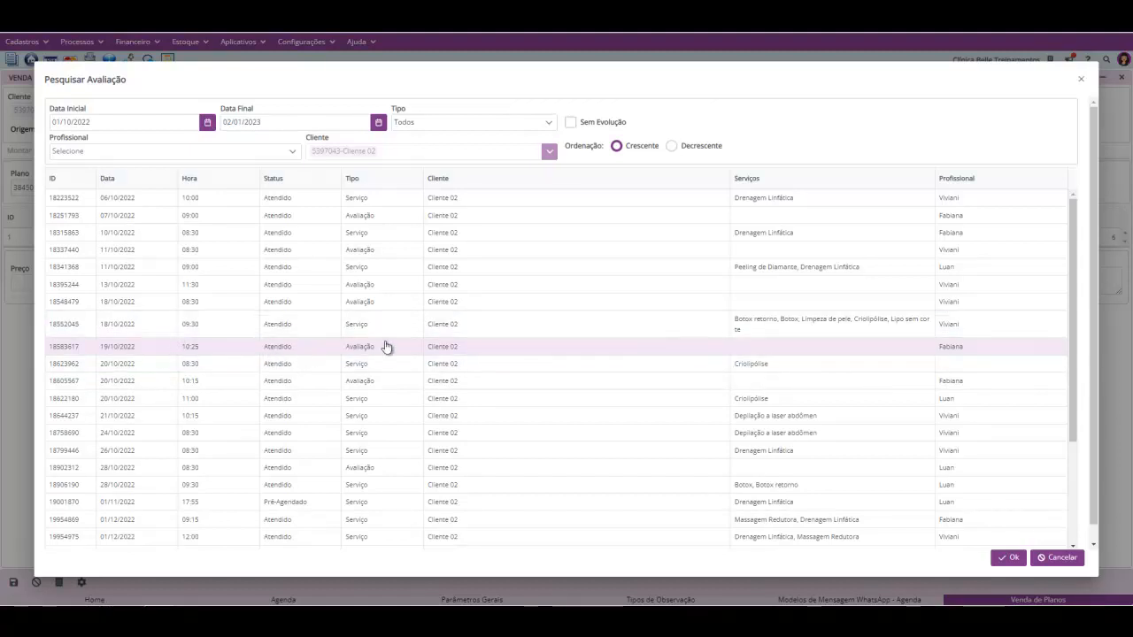
click(367, 285)
click(1012, 560)
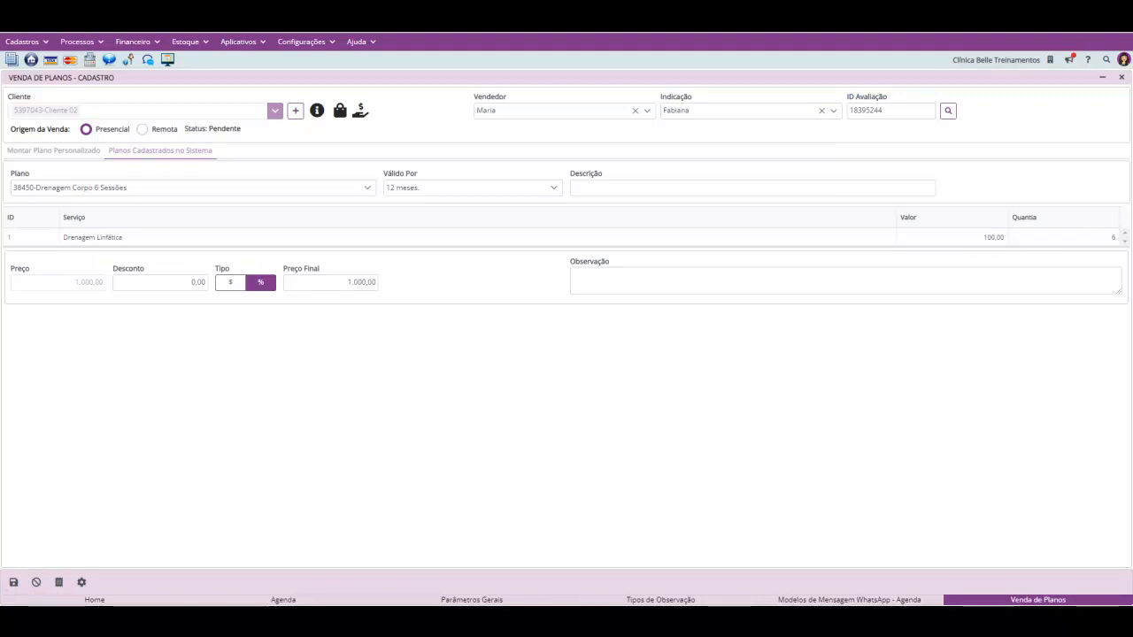
click(1121, 78)
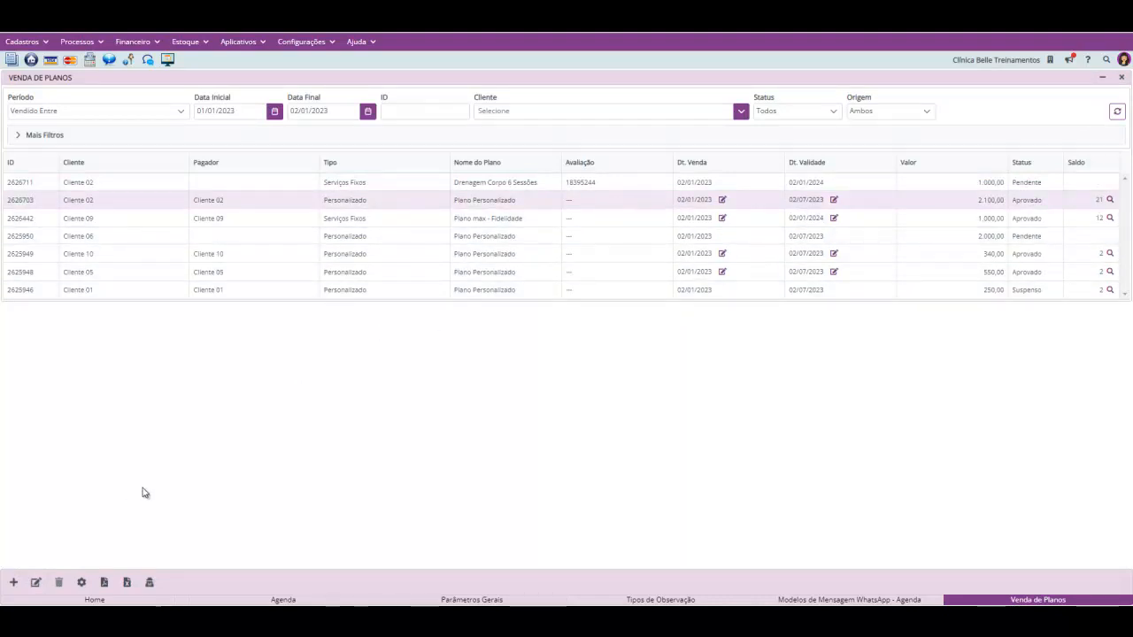
Generate the contract for Cliente 02's approved Plano Personalizado with the Cláusulas Contratuais template and Imprimir Dados Comerciais enabled.
click(81, 582)
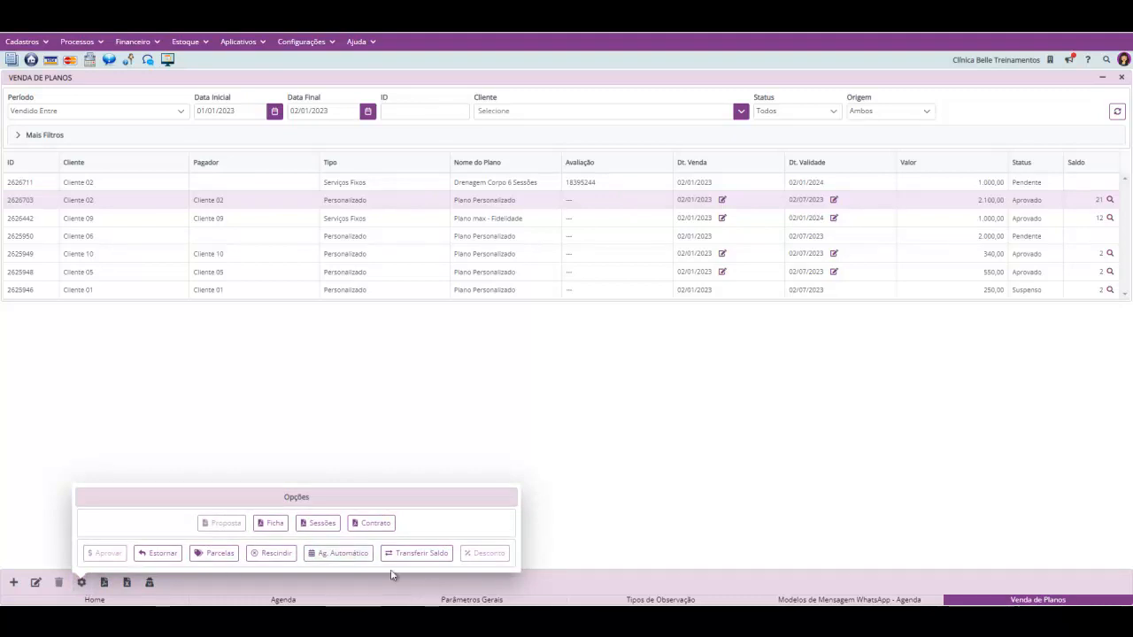
click(374, 525)
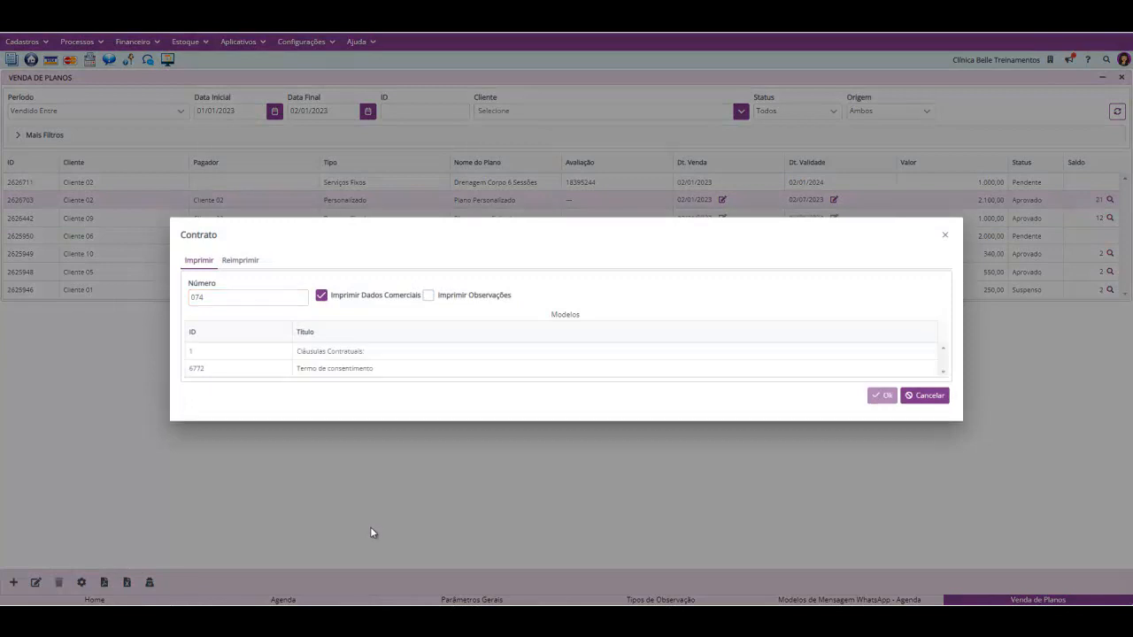
click(332, 350)
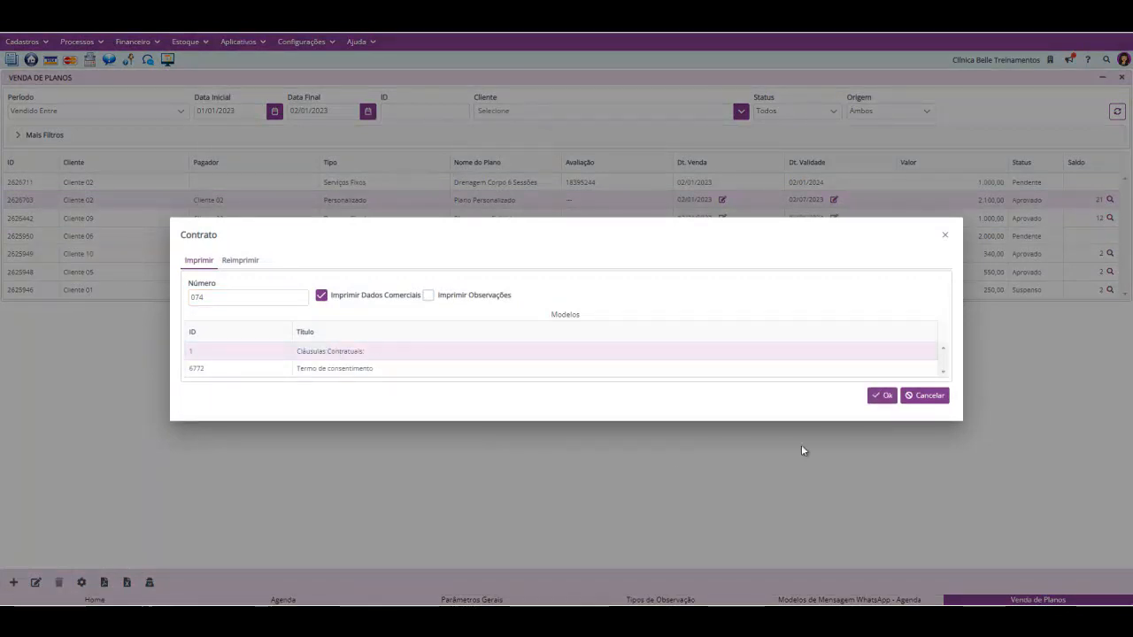
click(884, 396)
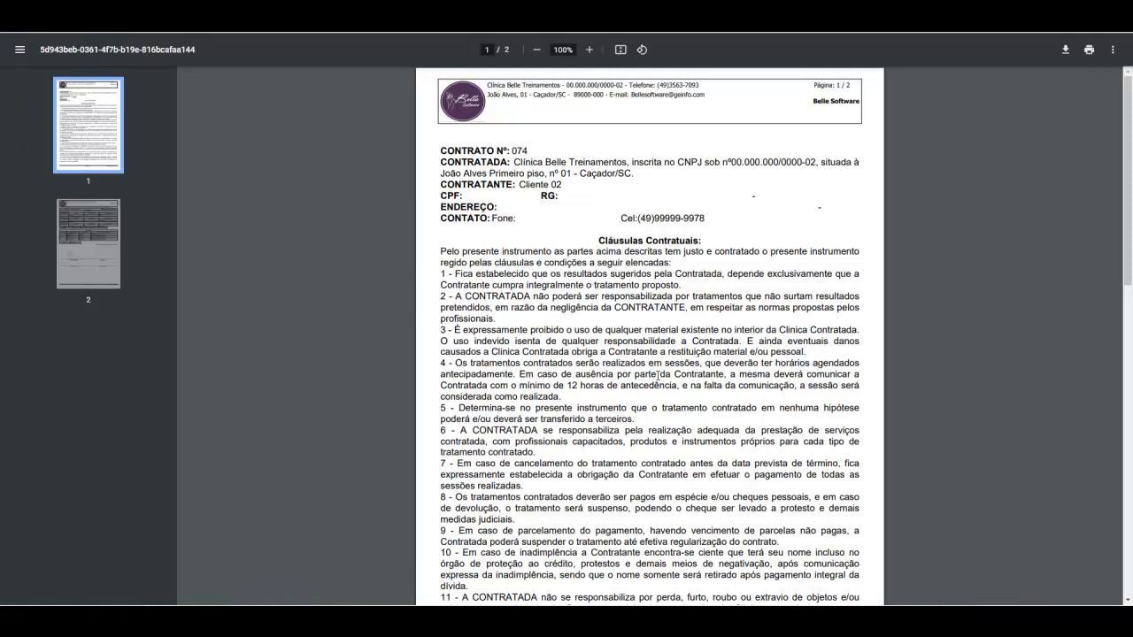
Review the contract's clauses, services, installments and signature area, and return to the plan sales list.
scroll(658, 376, down, 10)
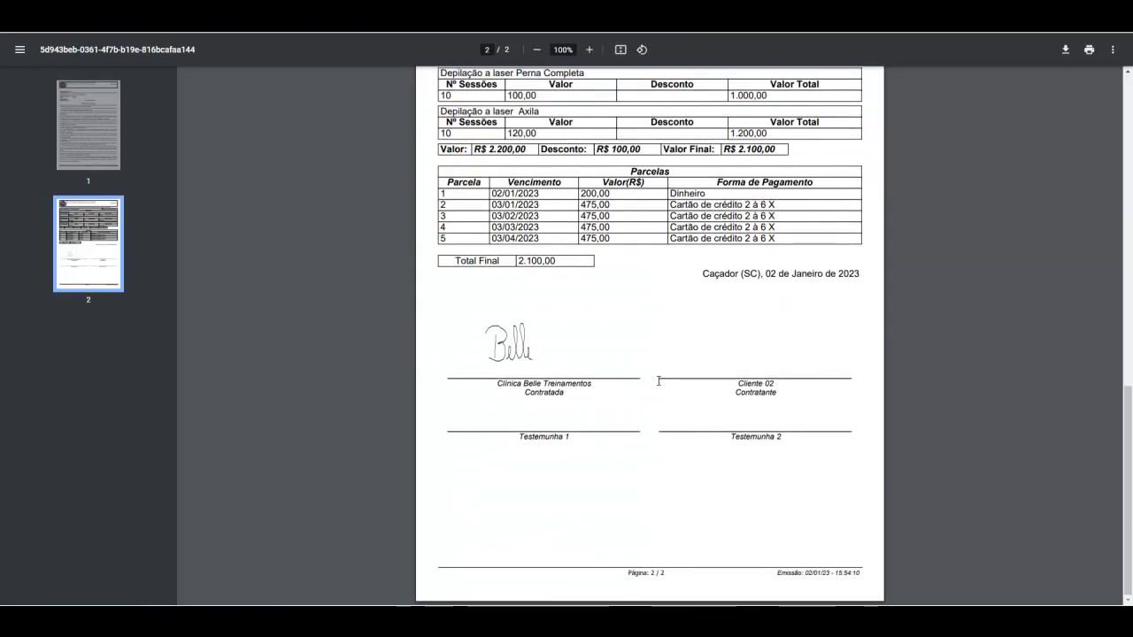
scroll(659, 380, up, 5)
scroll(658, 379, down, 3)
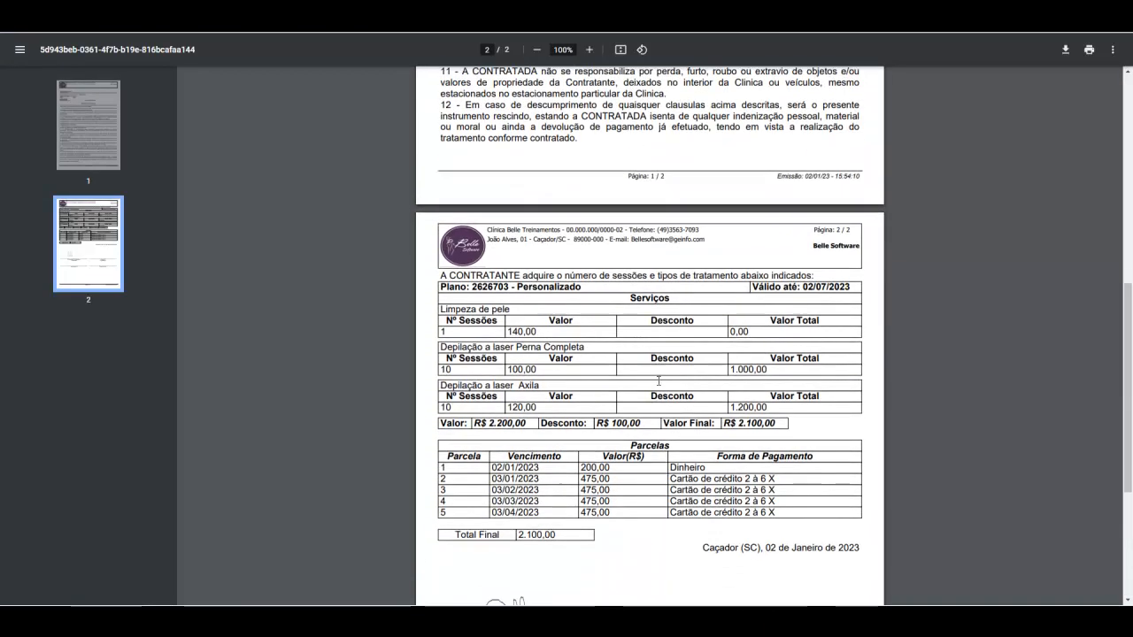
scroll(643, 391, up, 8)
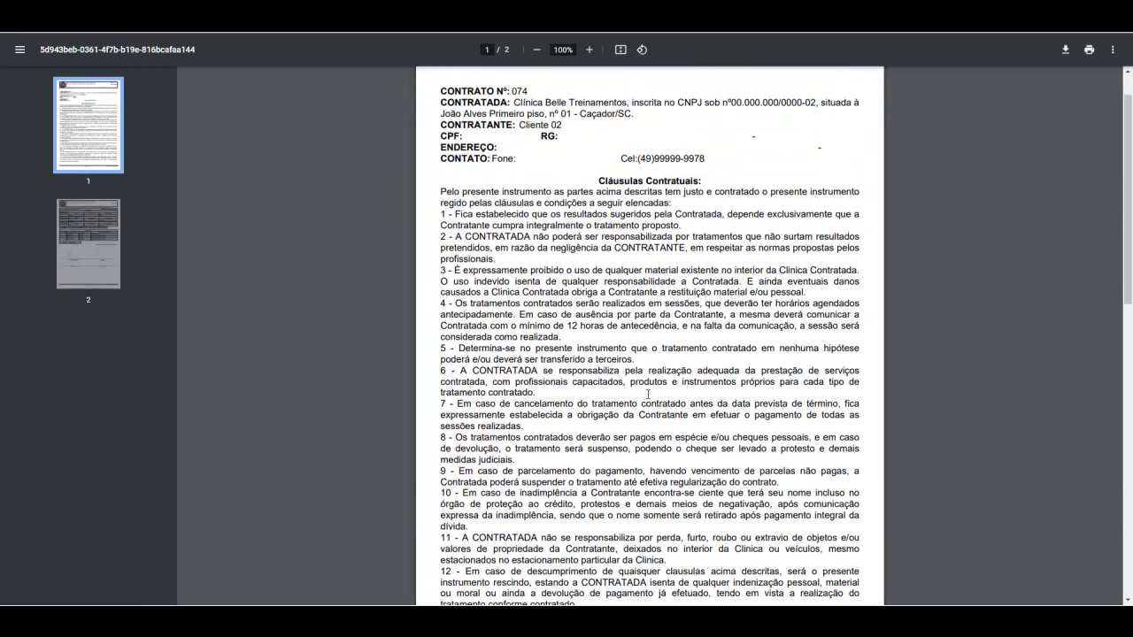
scroll(633, 381, down, 10)
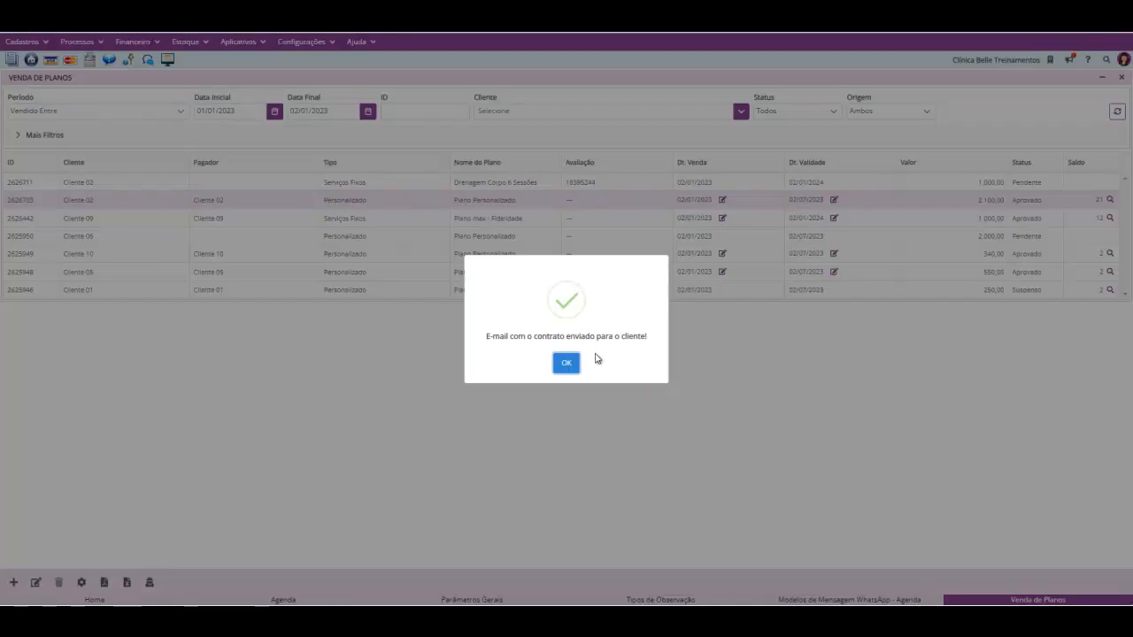
click(566, 363)
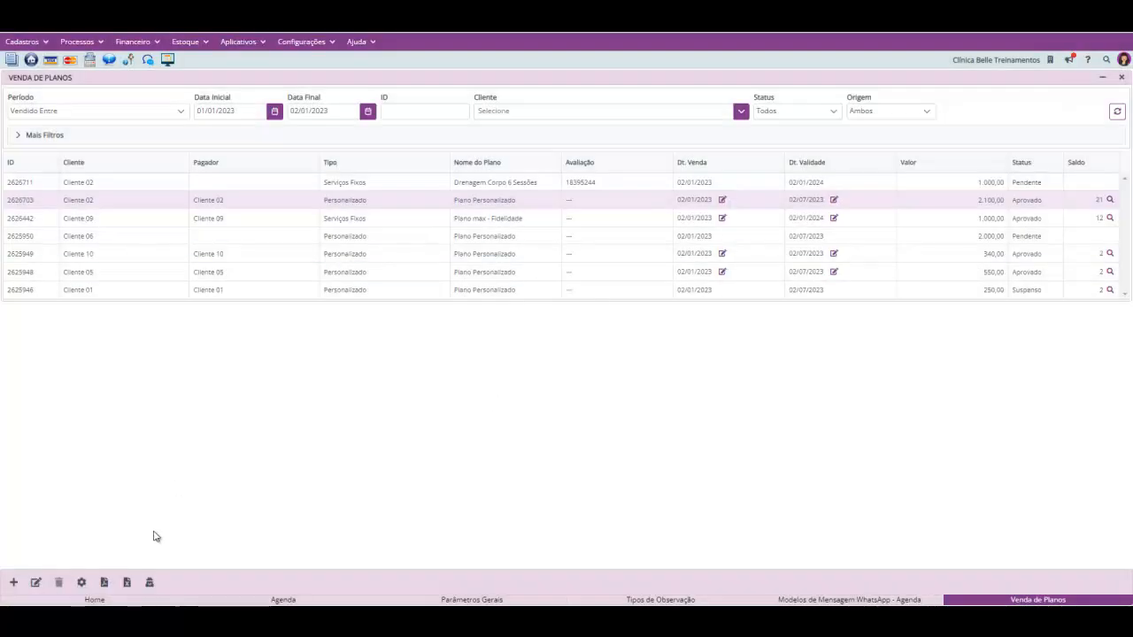
Check the issued Cláusulas Contratuais contract and its reprint options for Cliente 02's approved Plano Personalizado, and close the contract dialog.
click(81, 583)
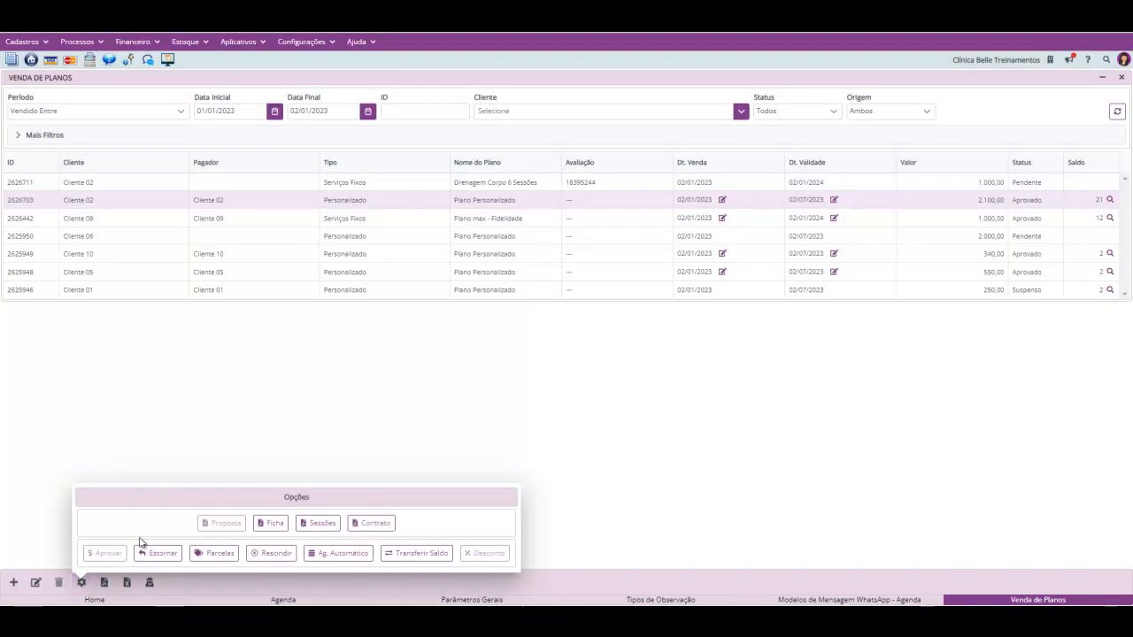
click(370, 524)
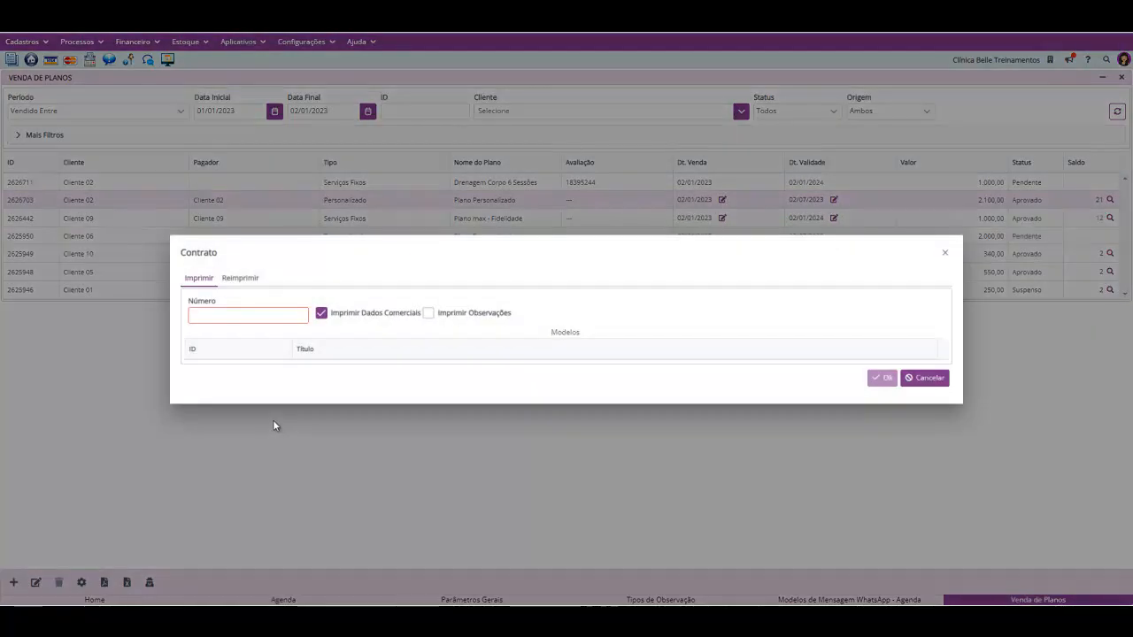
click(251, 281)
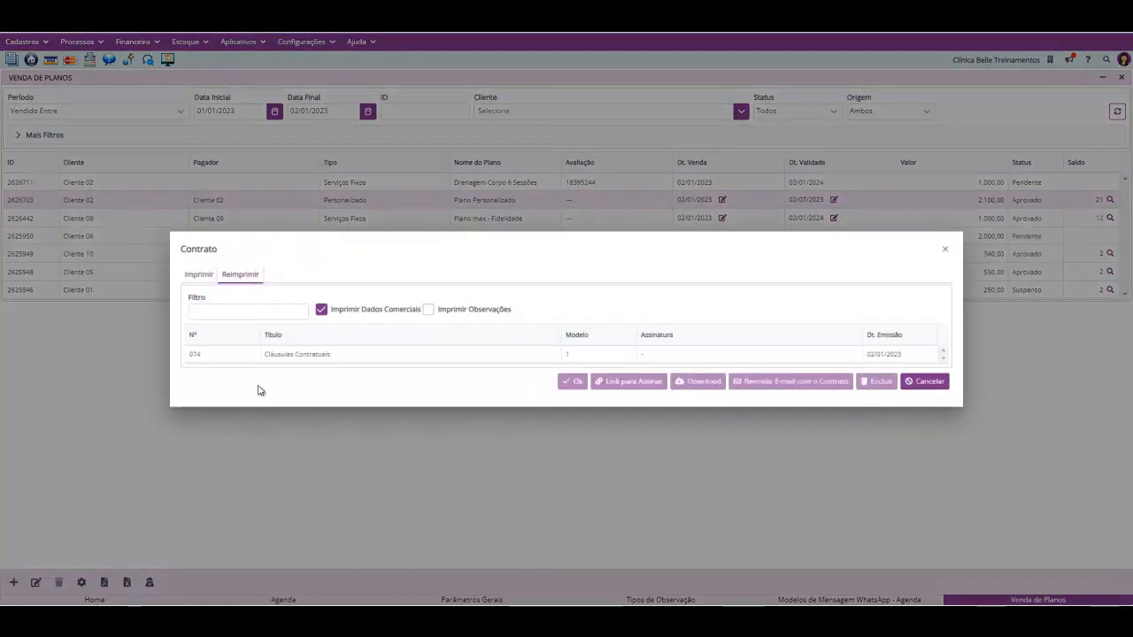
click(691, 357)
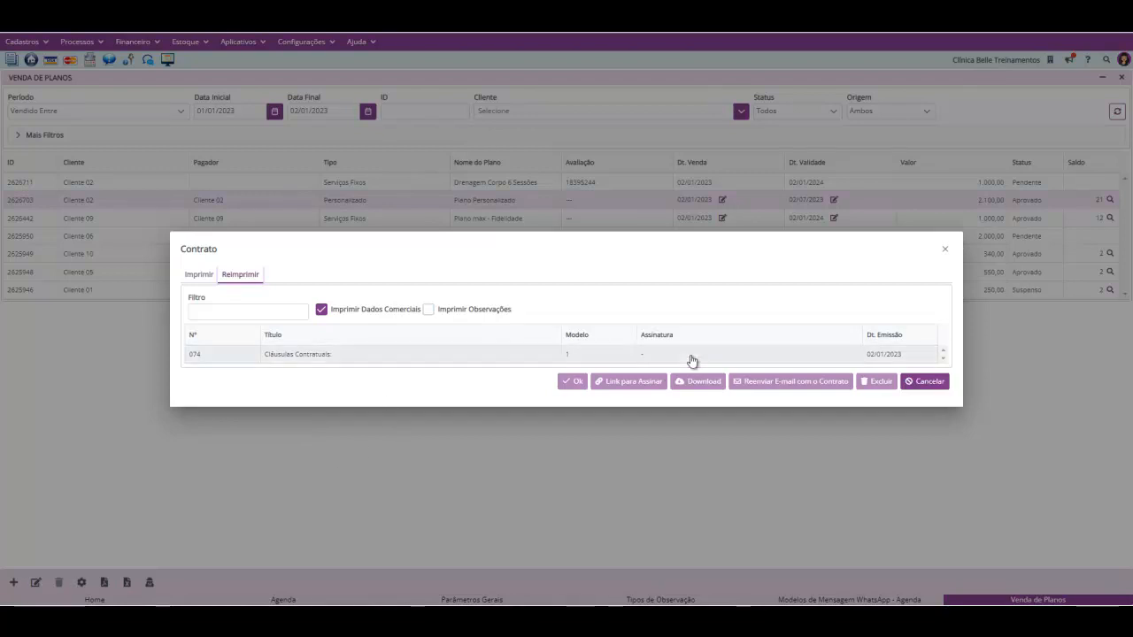
click(944, 249)
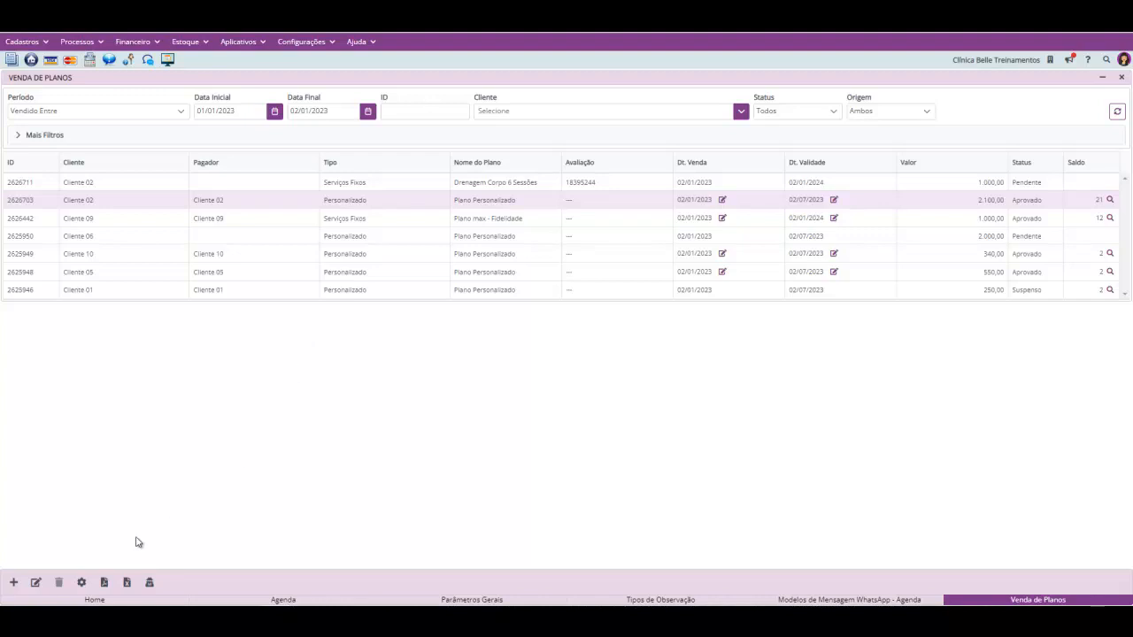
Generate the Ficha de Sessões for Cliente 02's approved Plano Personalizado, review it, and return to the plan sales list.
click(82, 582)
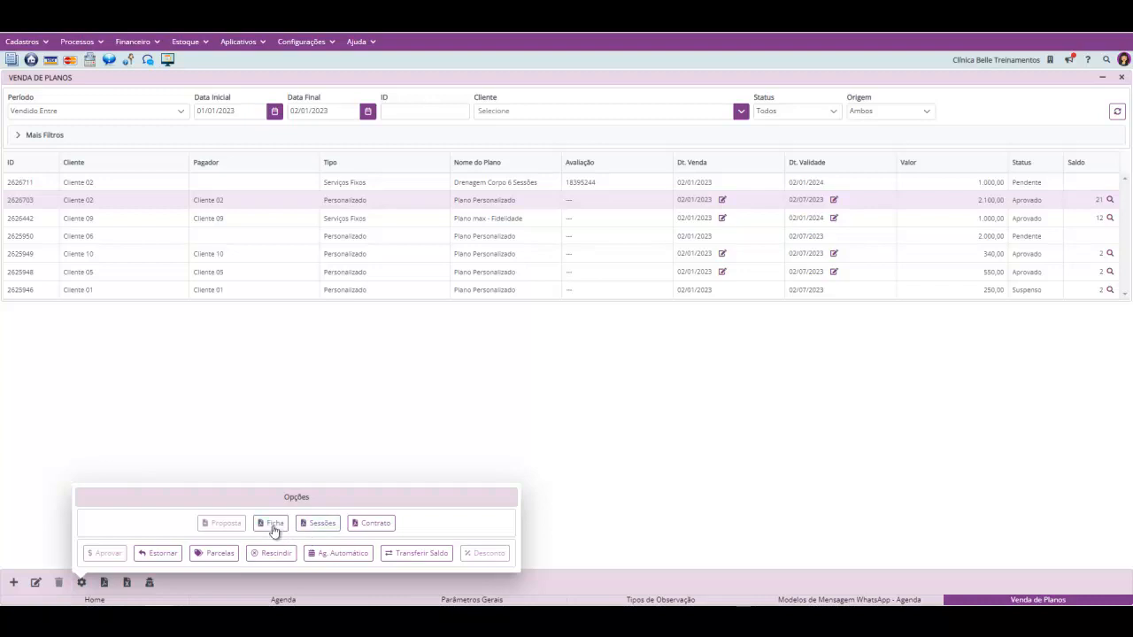
click(274, 528)
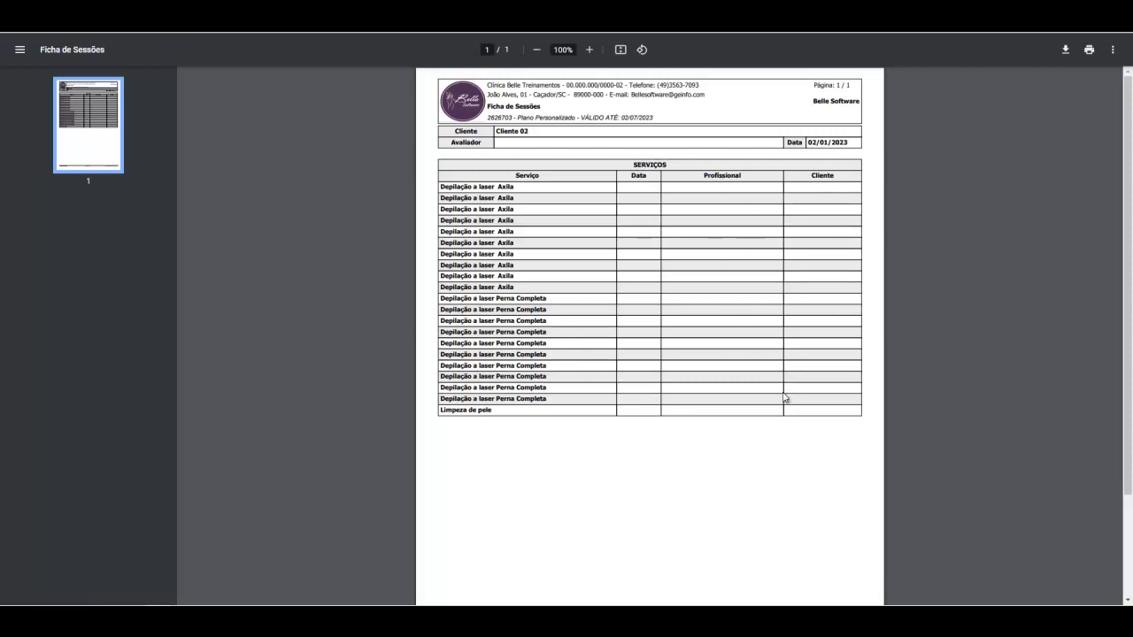
key(Escape)
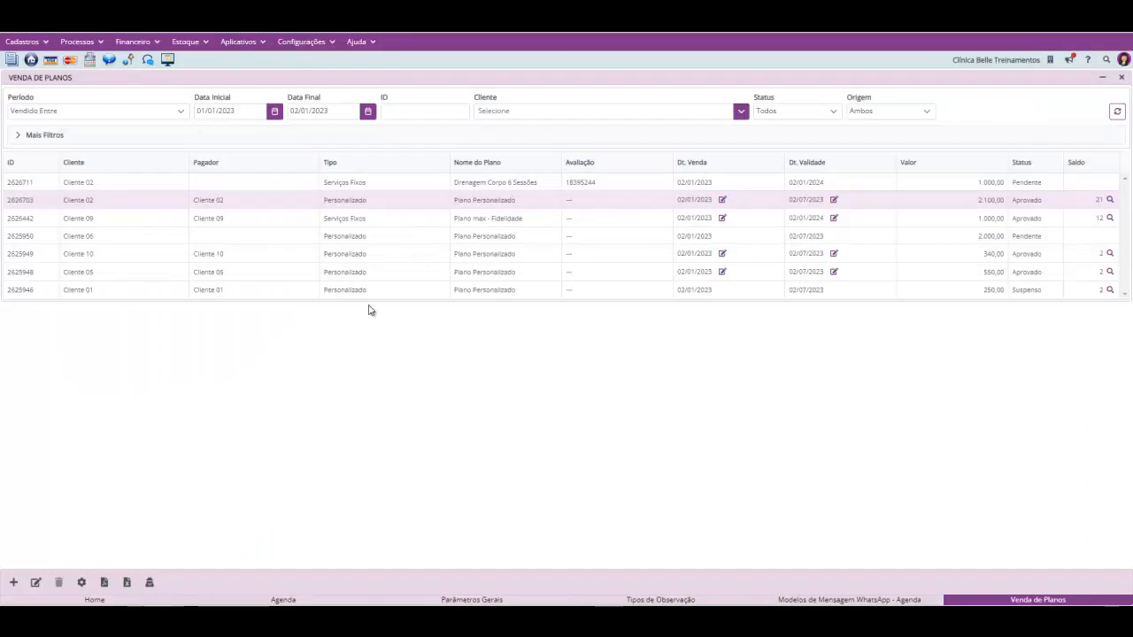
Try to generate the Sessões report for Cliente 02's approved Plano Personalizado.
click(81, 581)
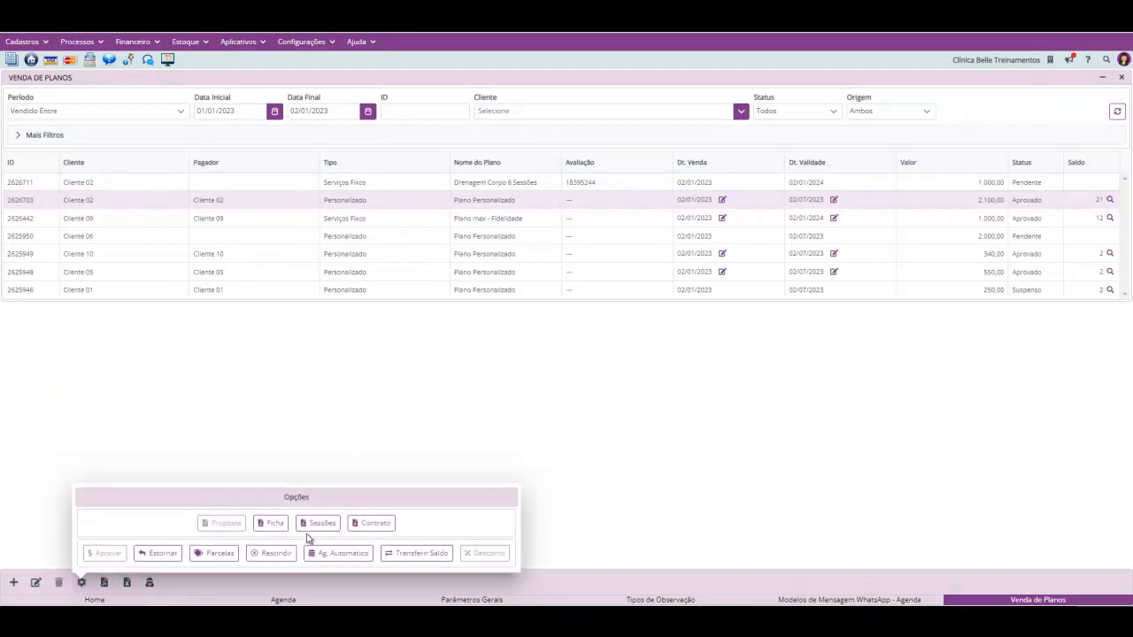
click(317, 523)
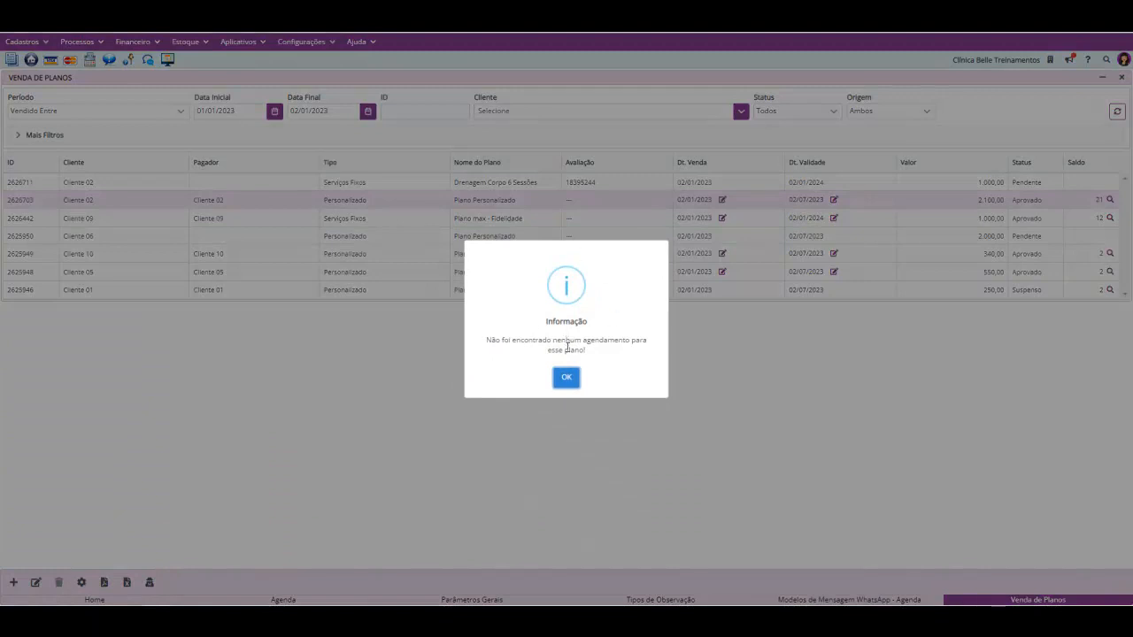
click(566, 377)
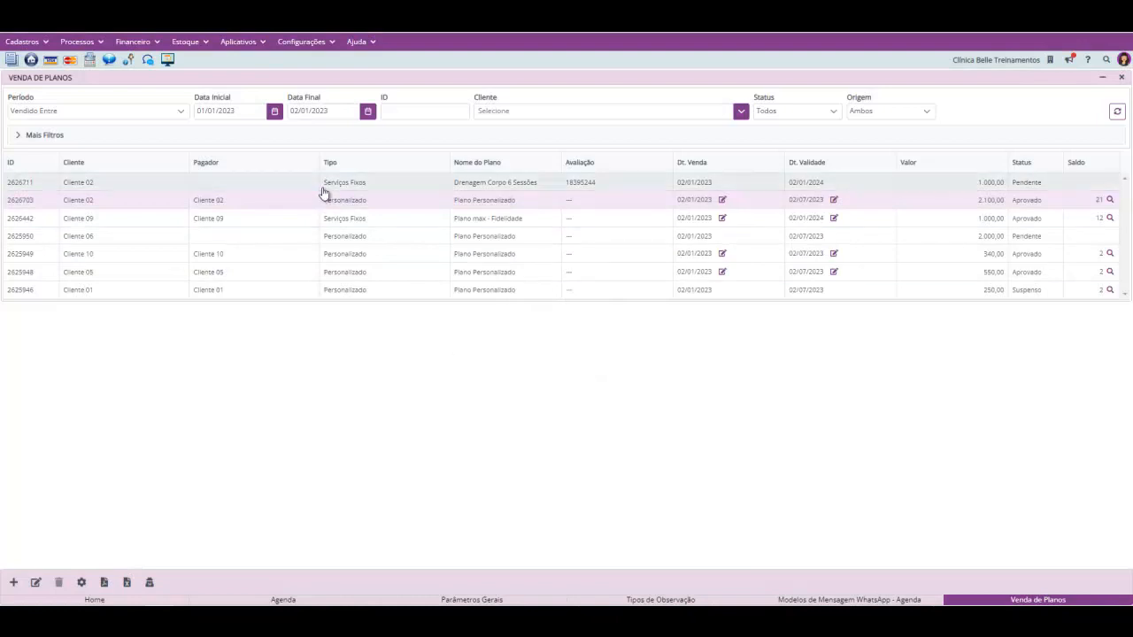
click(80, 583)
click(226, 396)
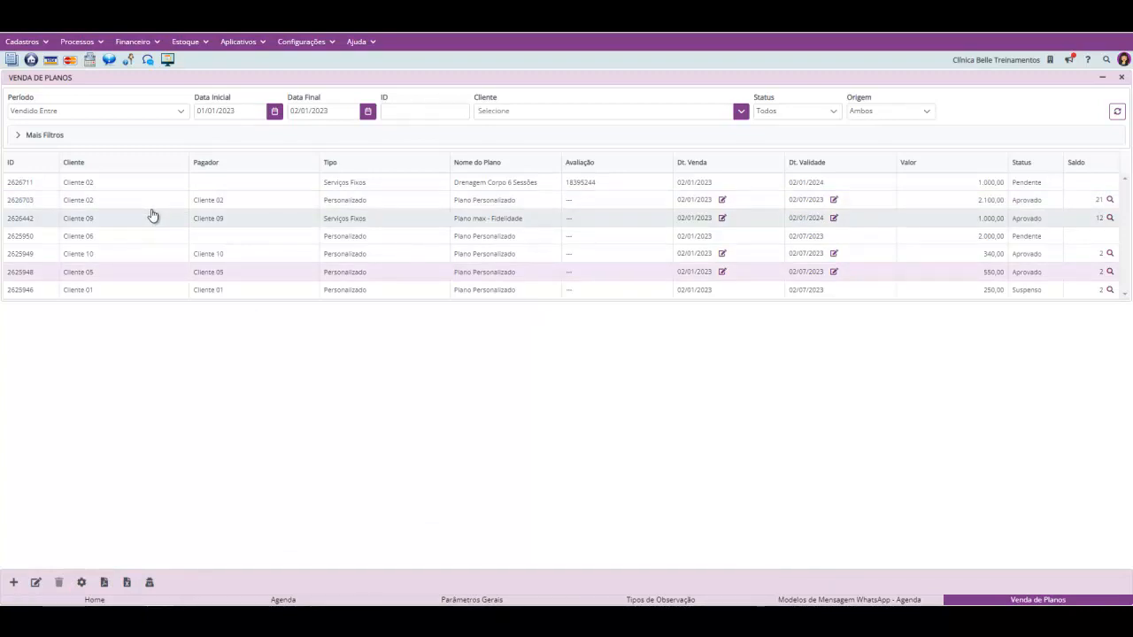
click(152, 204)
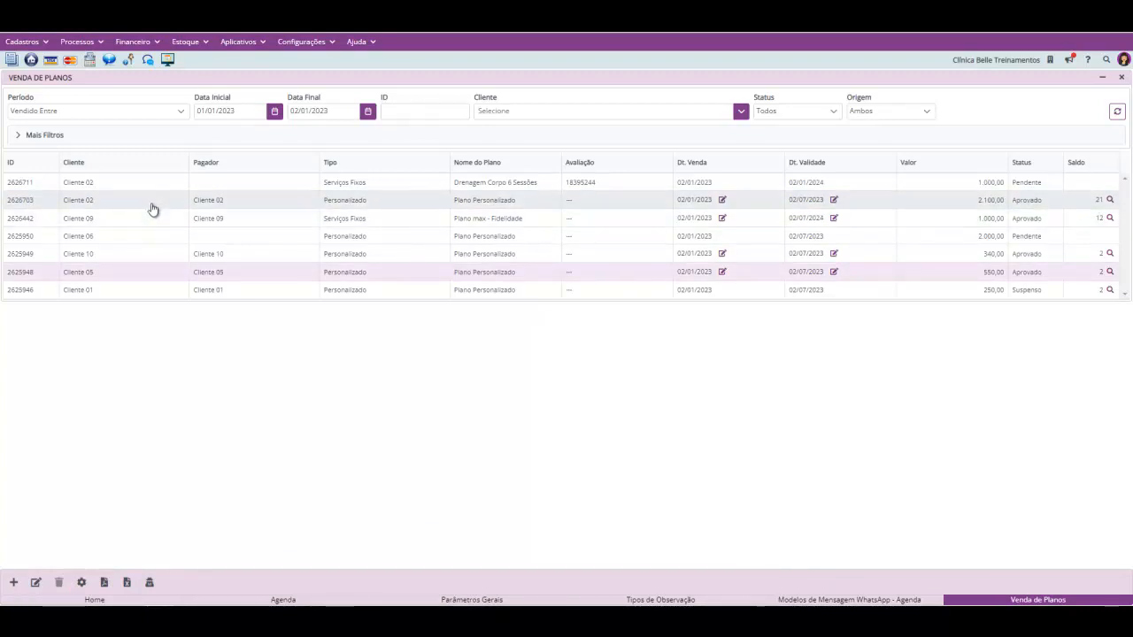
Start a 10:15 appointment on 02/01/2023 in the Agenda for Cliente 02 under the Plano Personalizado, and check the plan's session balance.
click(70, 45)
click(78, 61)
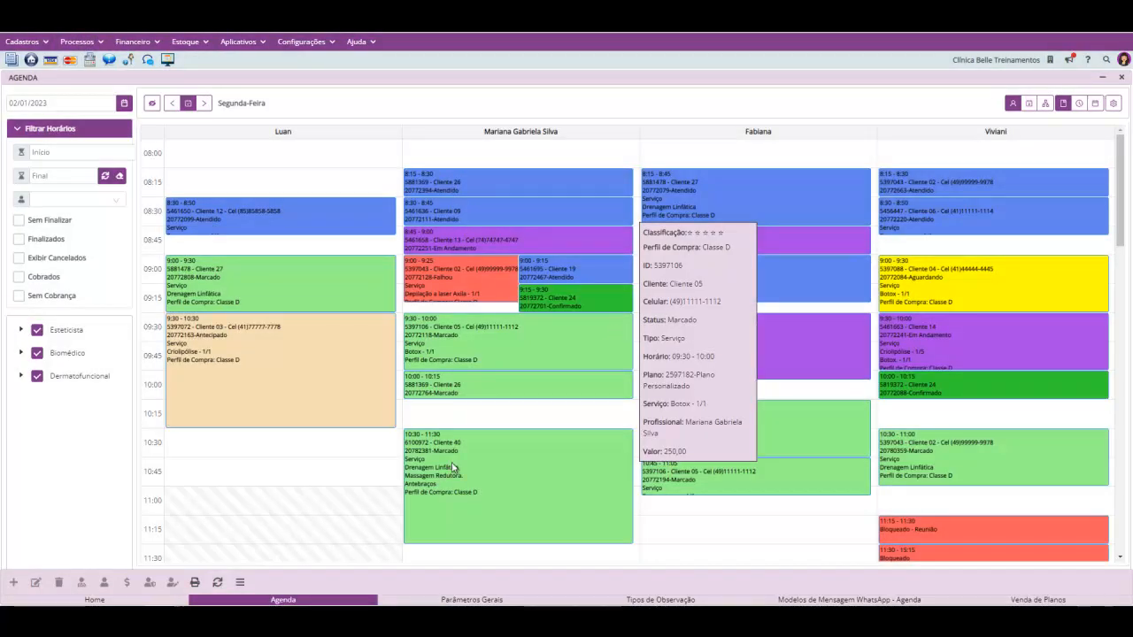
right_click(303, 455)
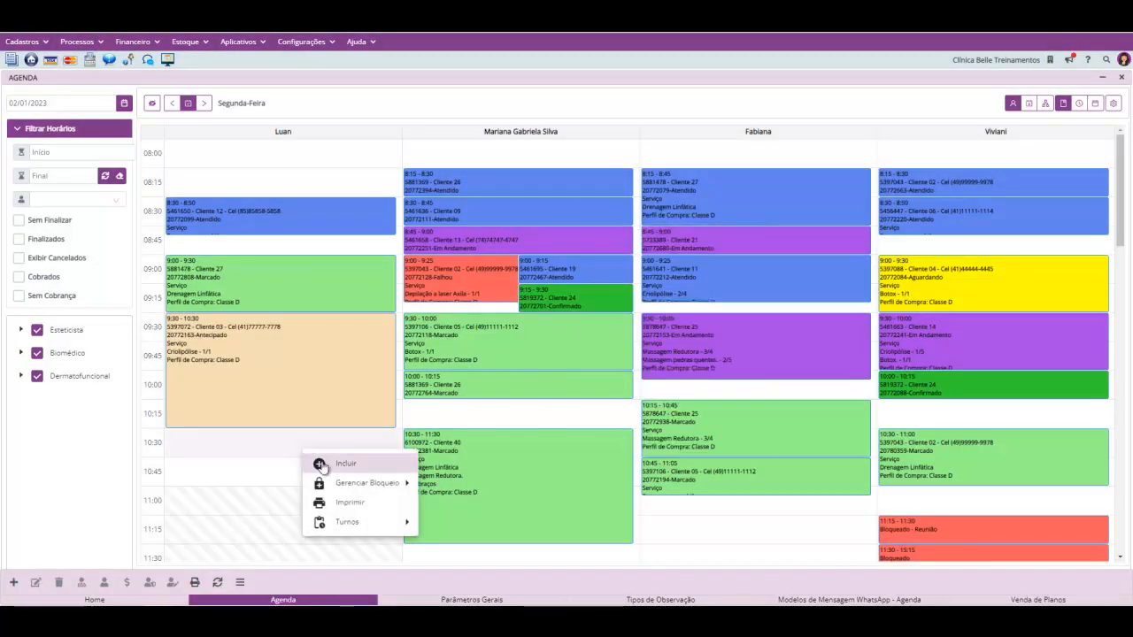
click(321, 464)
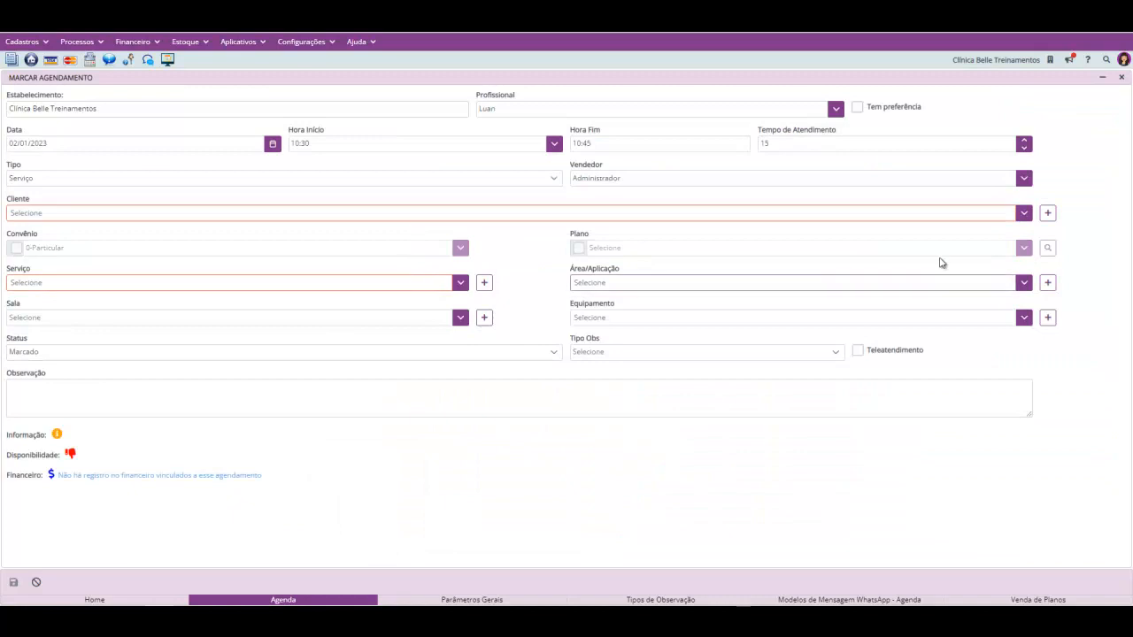
click(1023, 214)
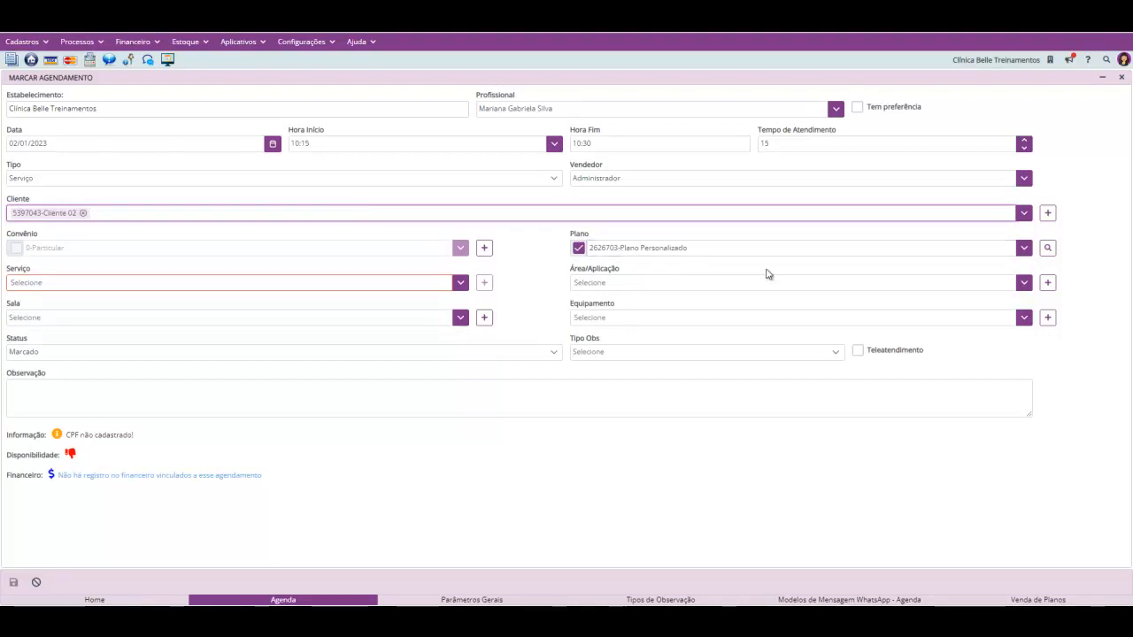
click(1049, 251)
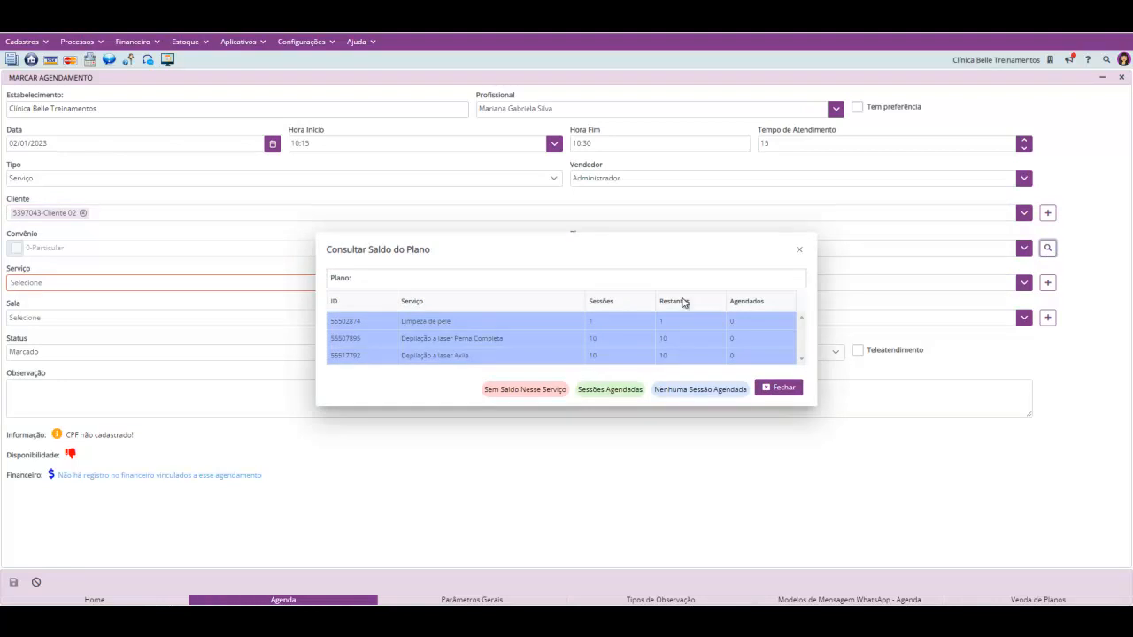
click(799, 250)
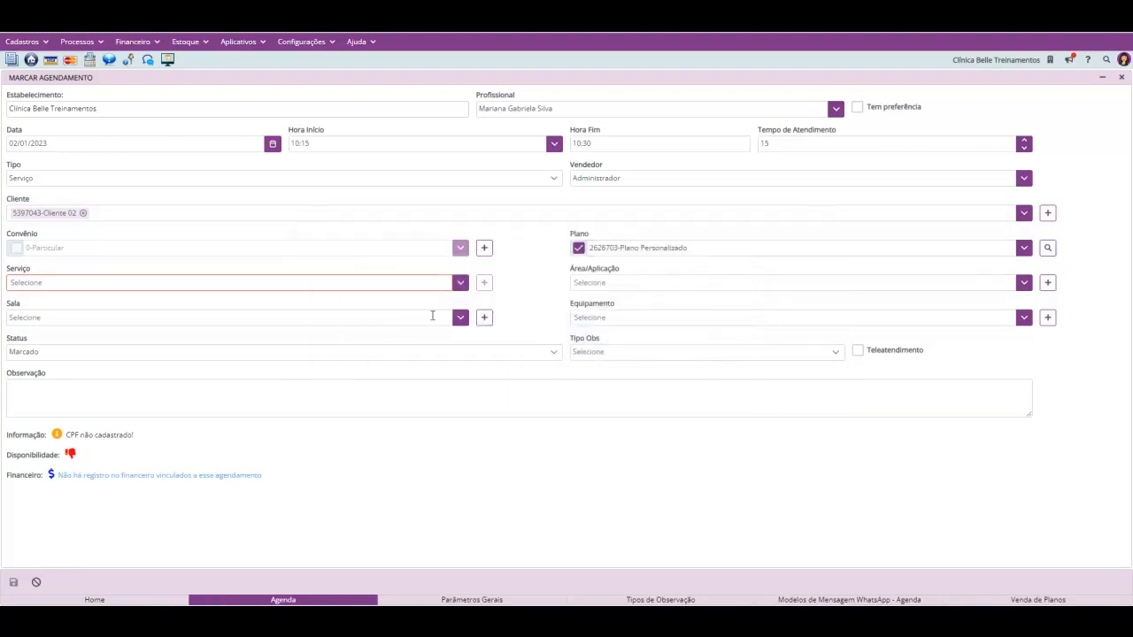
Add the services Limpeza de pele, Depilação a laser Perna Completa and Depilação a laser Axila to the appointment.
click(460, 285)
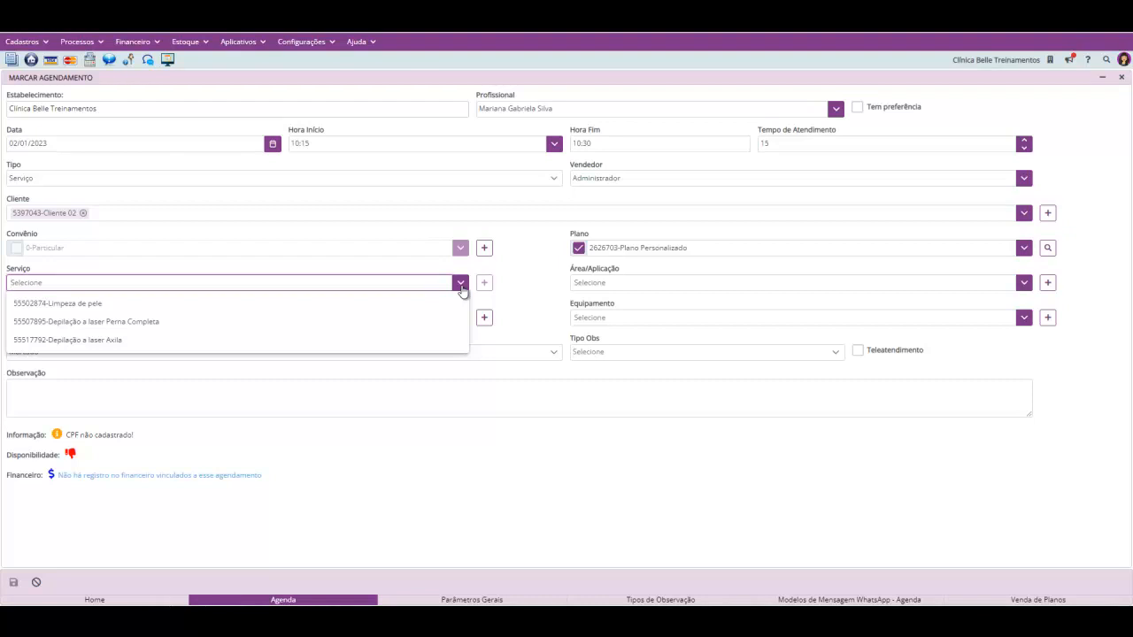
click(458, 301)
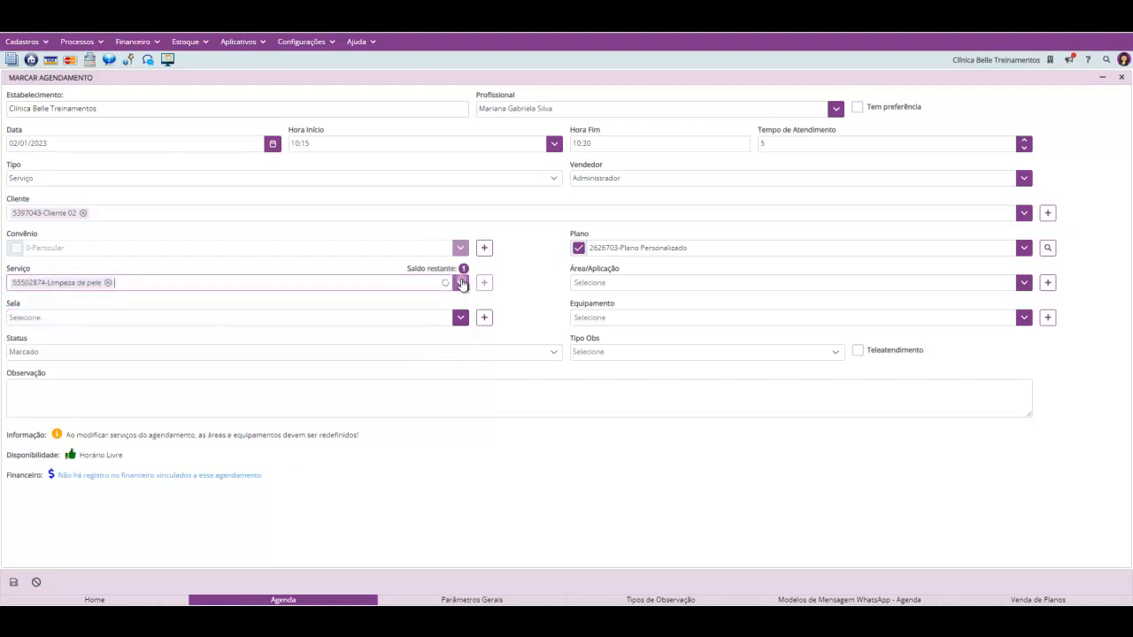
click(461, 283)
click(442, 316)
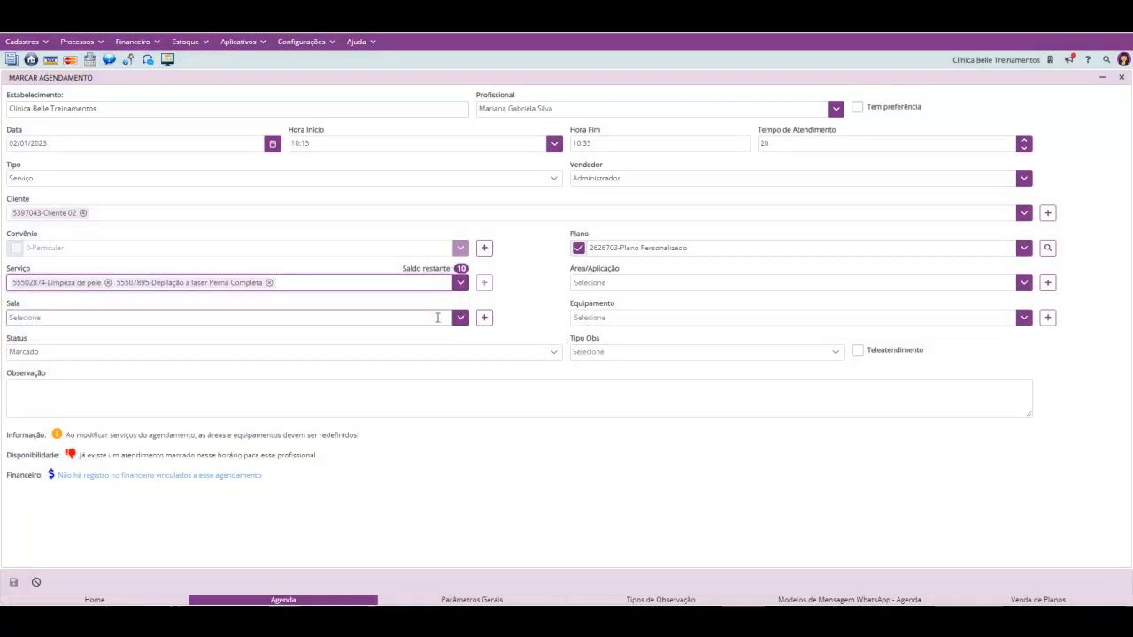
click(461, 283)
click(430, 344)
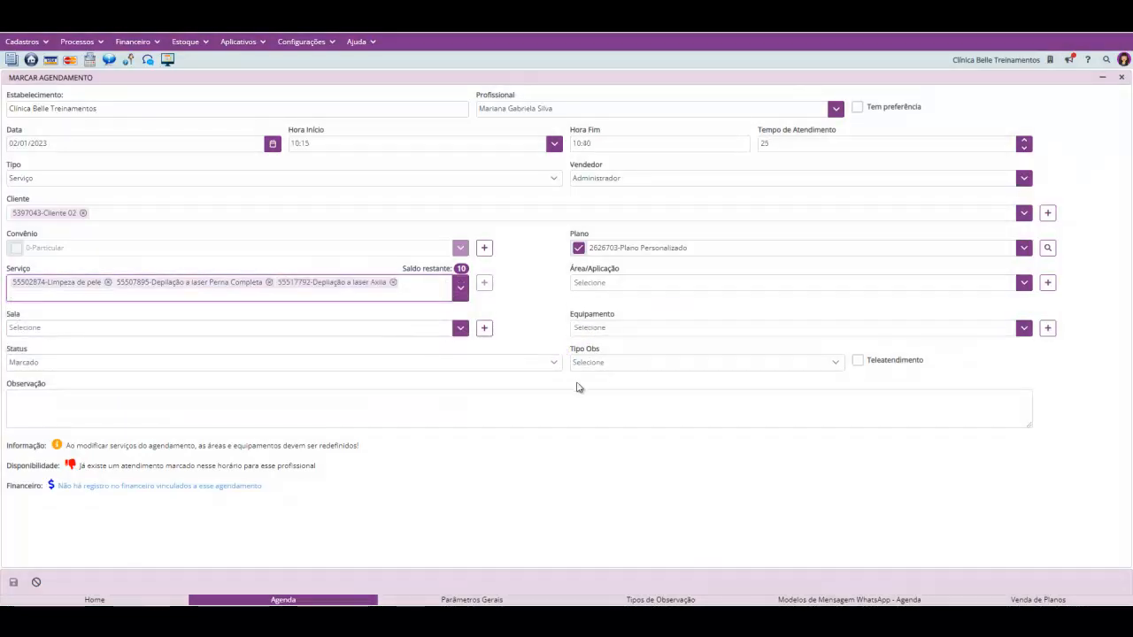
click(543, 303)
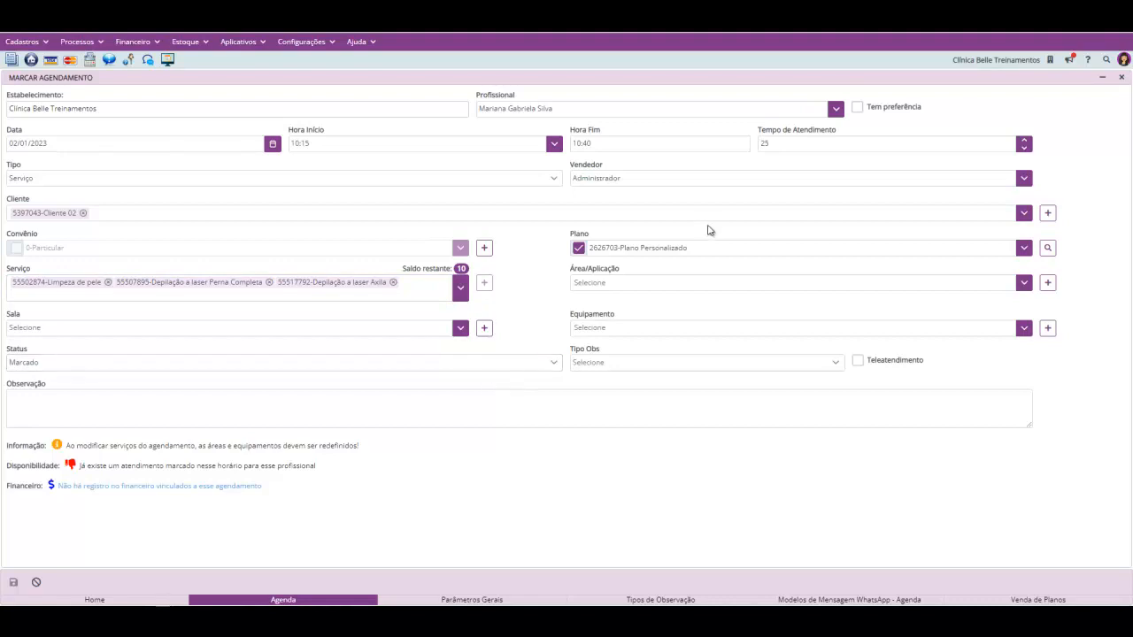
Set the appointment's Tempo de Atendimento to 10 minutes and save the booking.
click(1025, 149)
click(1025, 149)
click(1025, 149)
click(1025, 149)
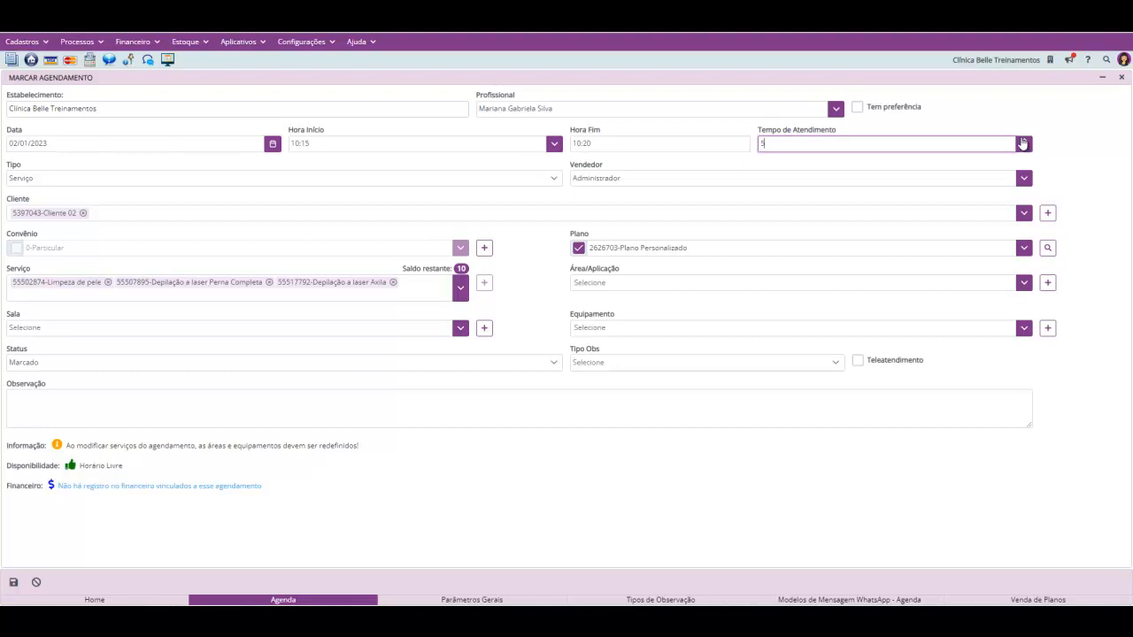
click(1024, 139)
click(444, 505)
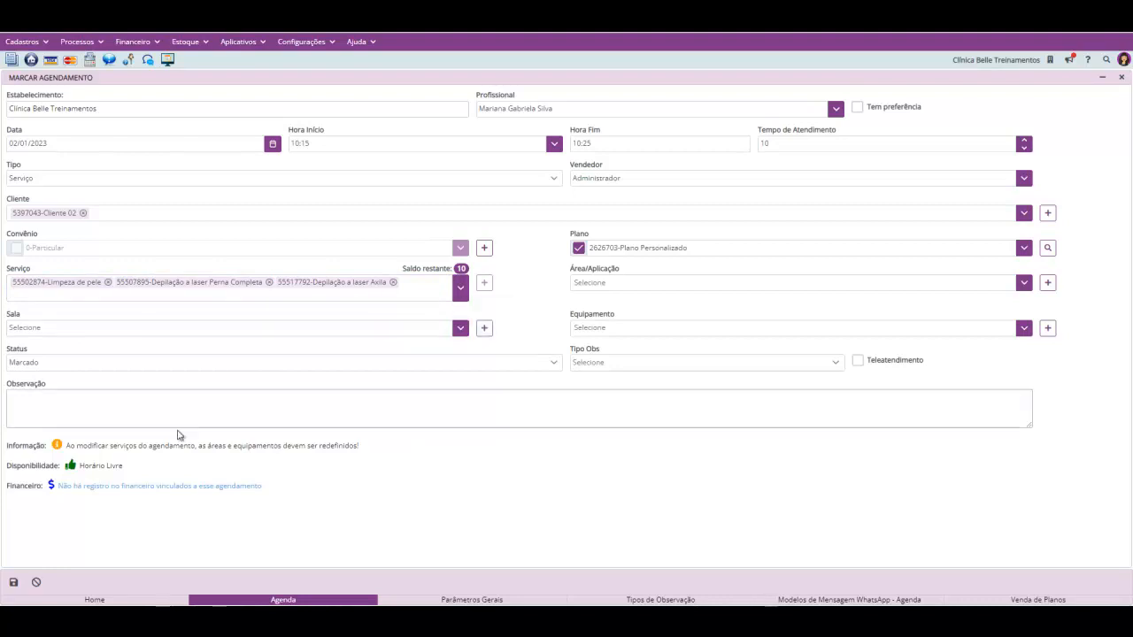
click(13, 583)
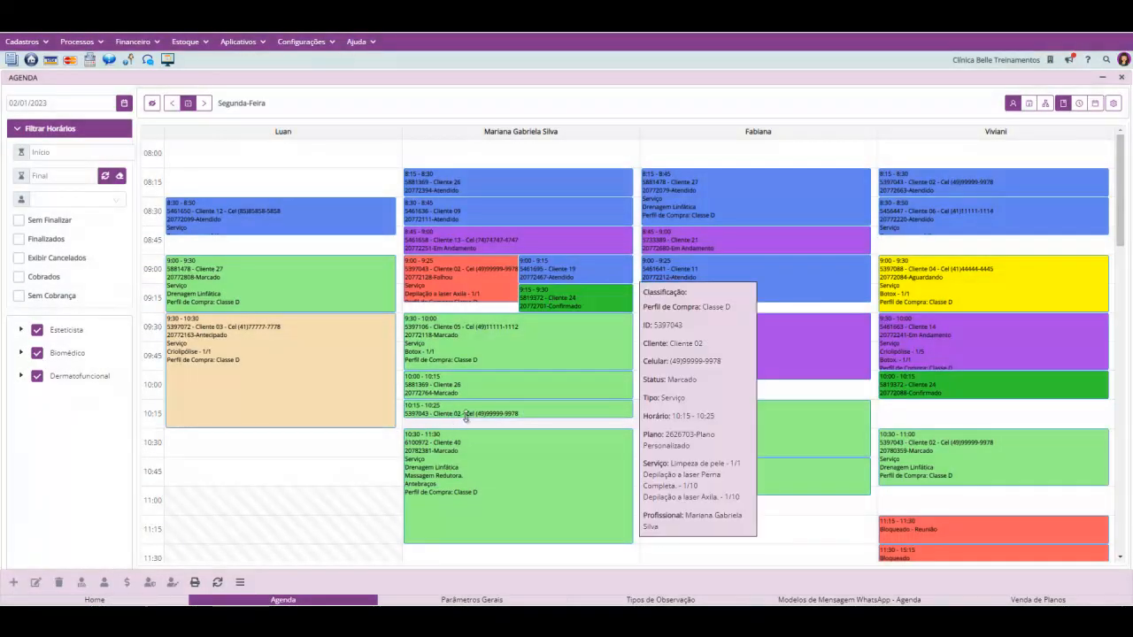
mouse_move(630, 535)
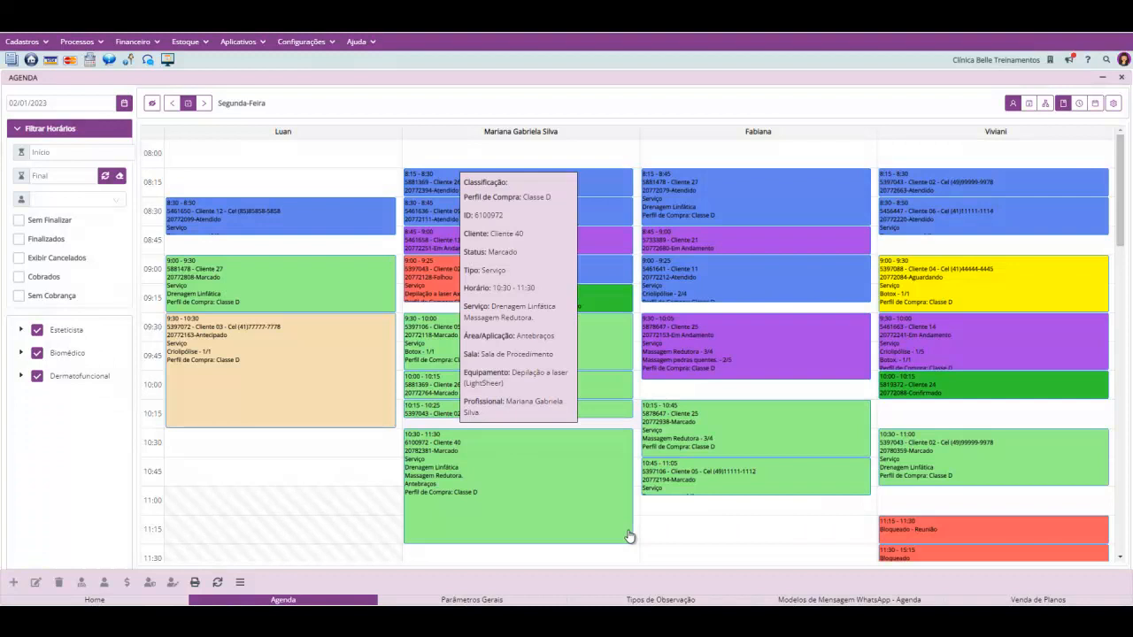
Refresh the plan sales list and check the remaining and scheduled sessions of Cliente 02's approved Plano Personalizado.
click(1026, 601)
click(1116, 112)
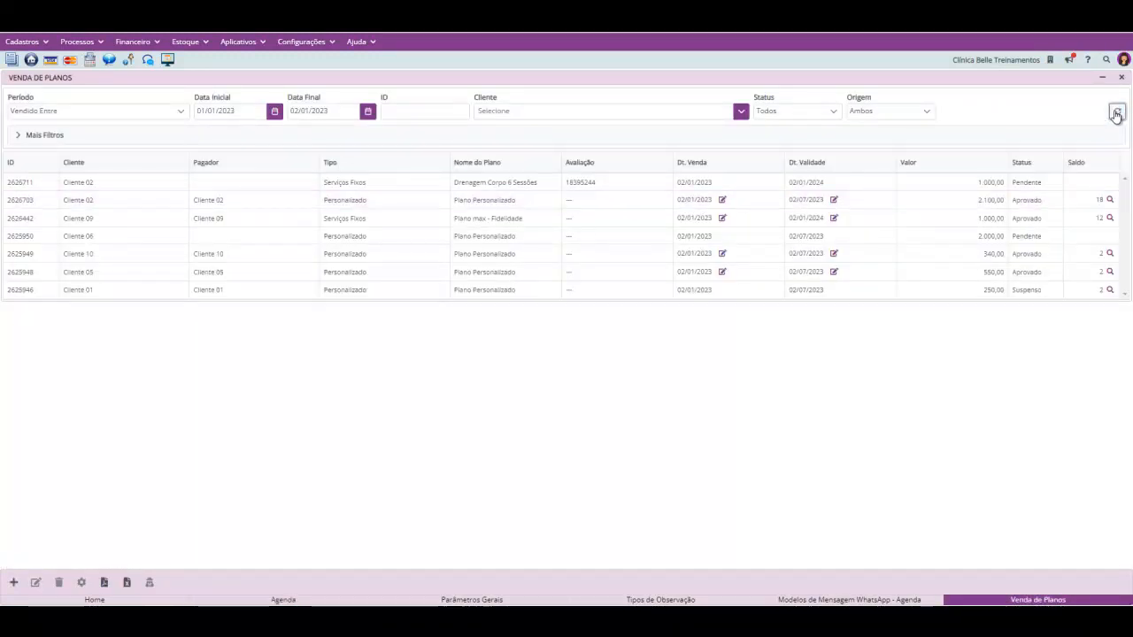
click(1110, 200)
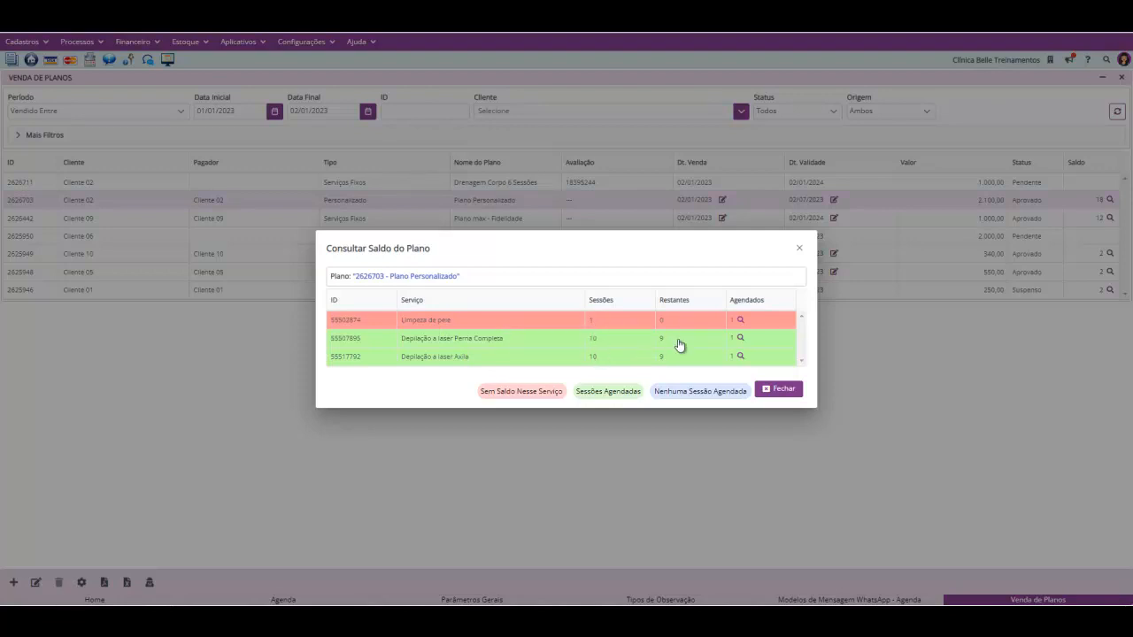
click(800, 248)
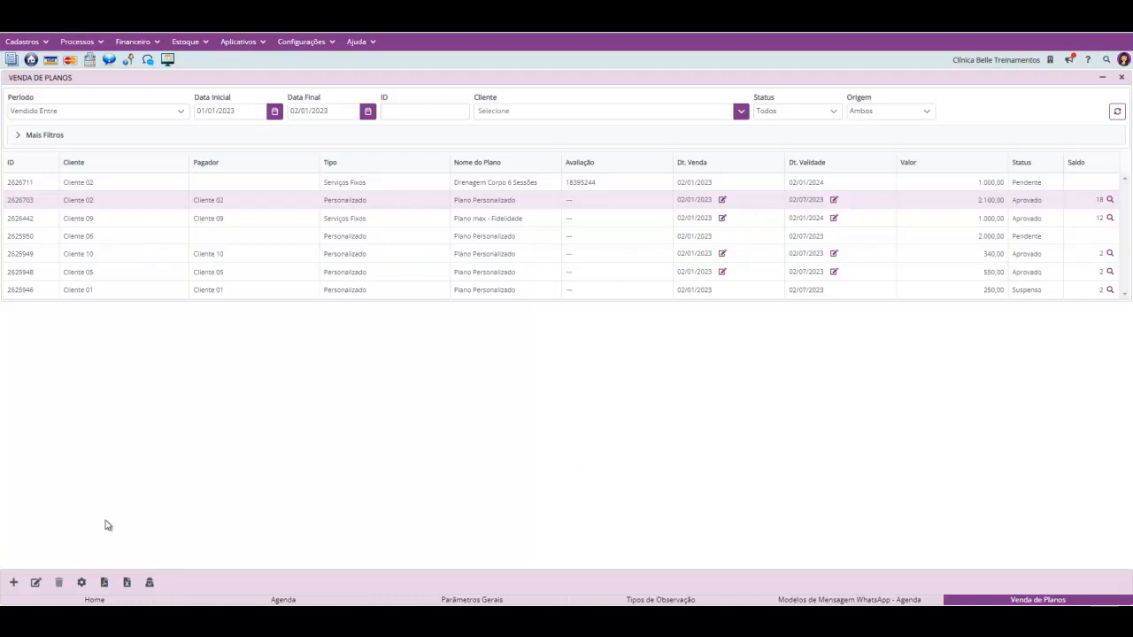
Generate the Sessões report listing the scheduled services of Cliente 02's Plano Personalizado, review it, and return to the sales list.
click(82, 582)
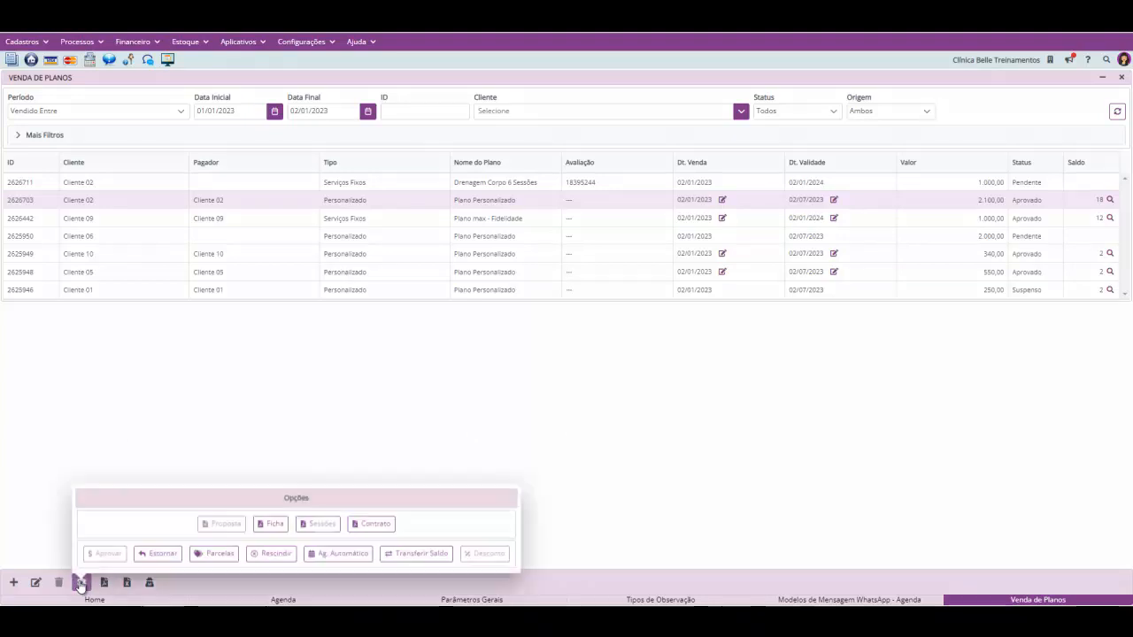
click(317, 524)
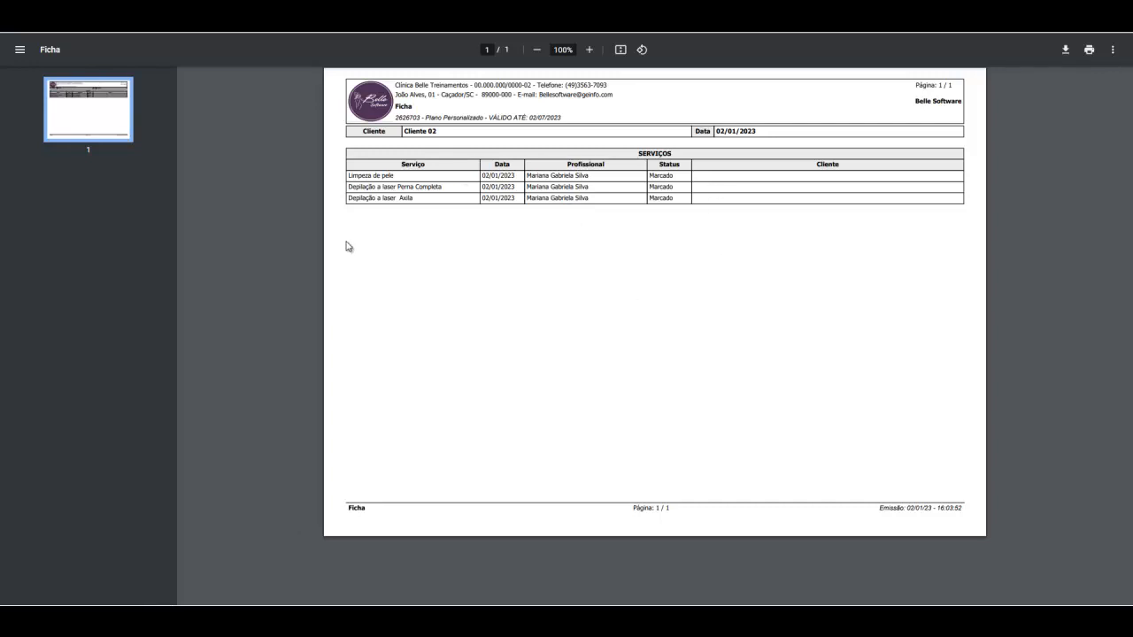
key(ctrl+w)
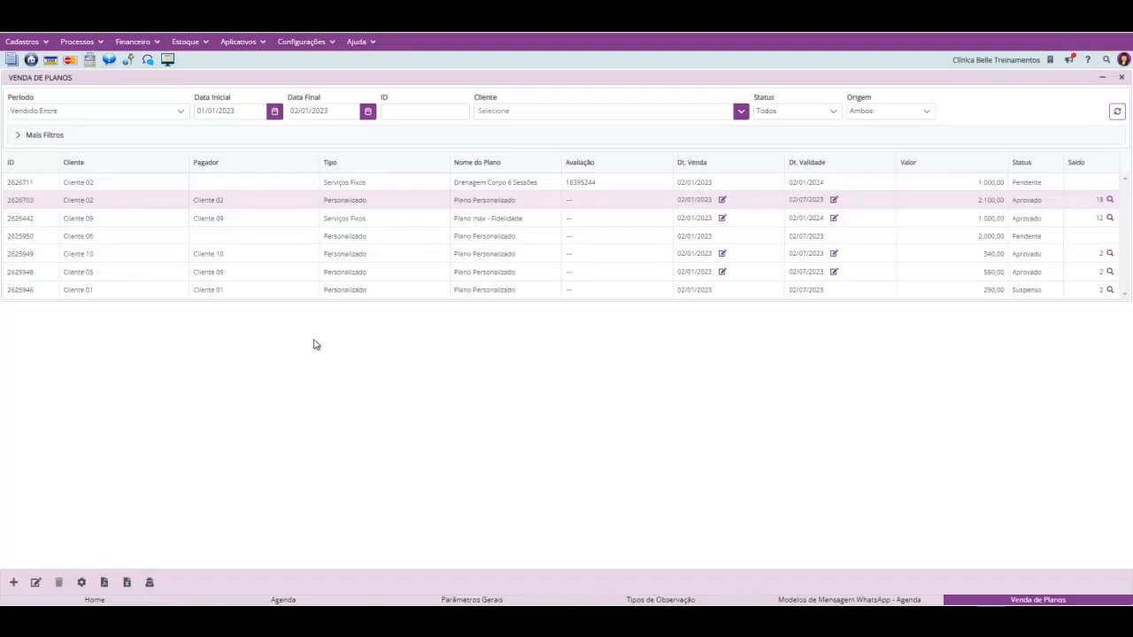
Rescind Cliente 05's approved Plano Personalizado with the reason Cliente Mudou de Endereço and delete its unpaid installment.
click(84, 581)
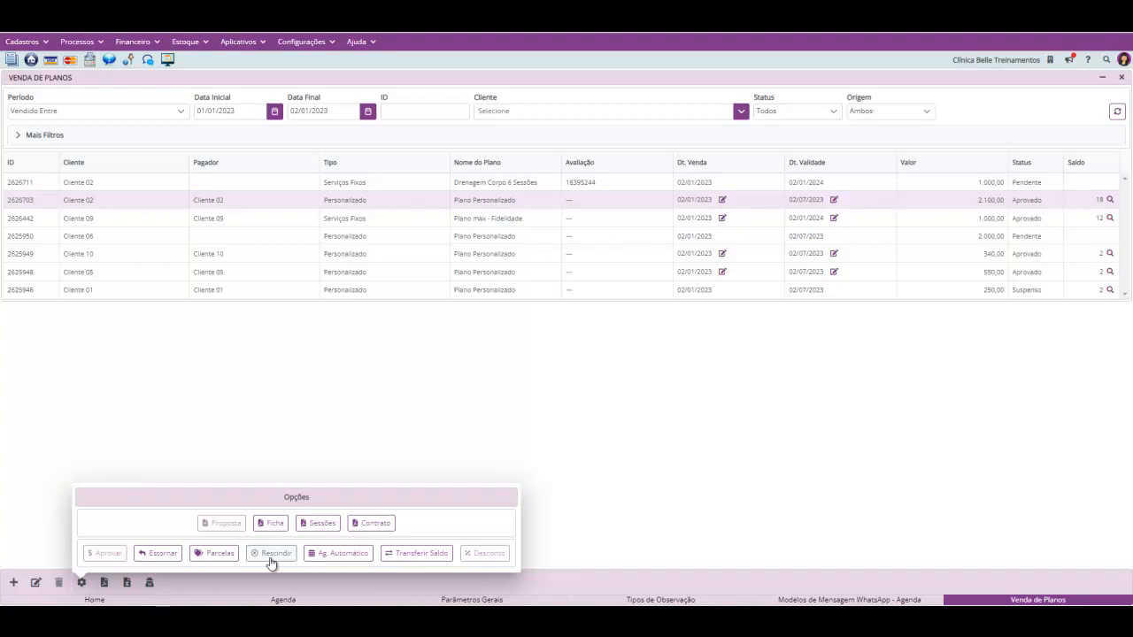
click(356, 275)
click(83, 583)
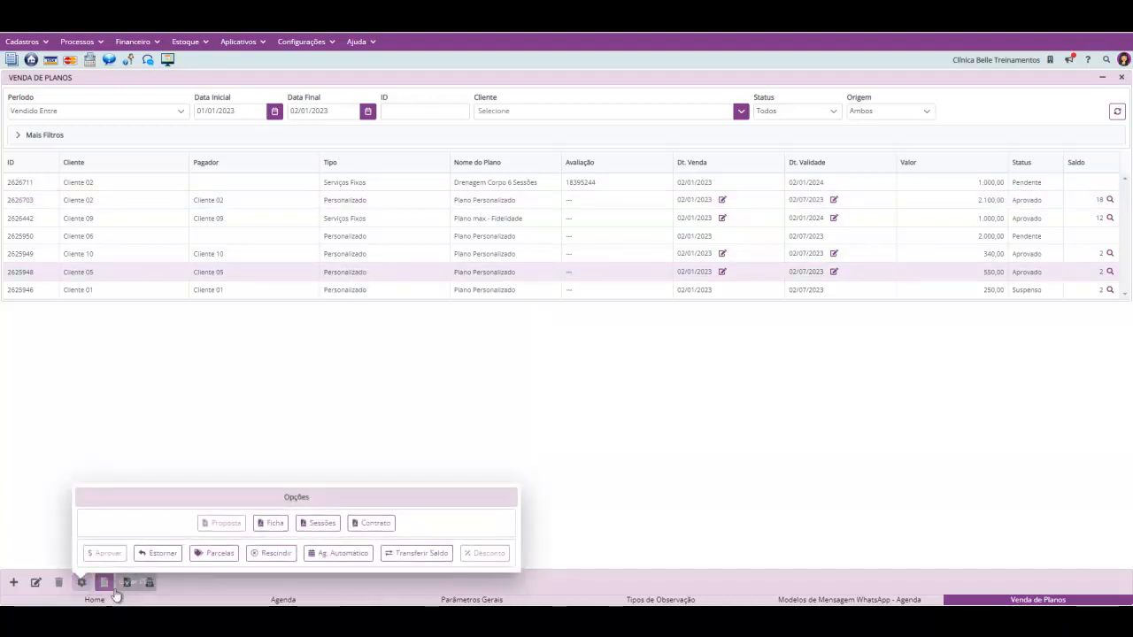
click(276, 554)
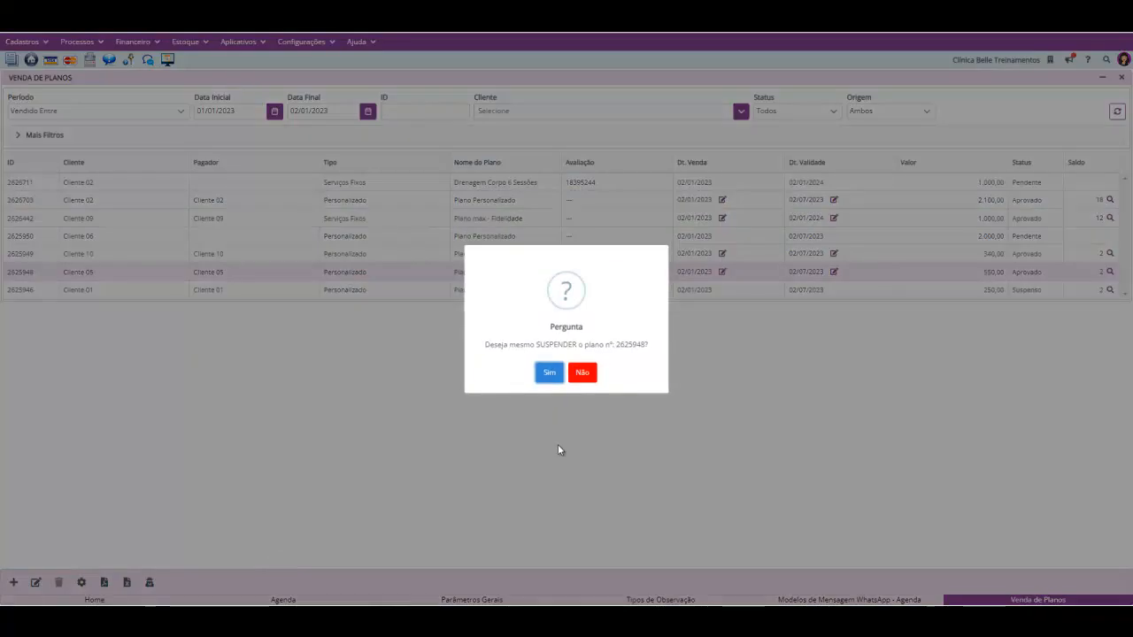
click(549, 373)
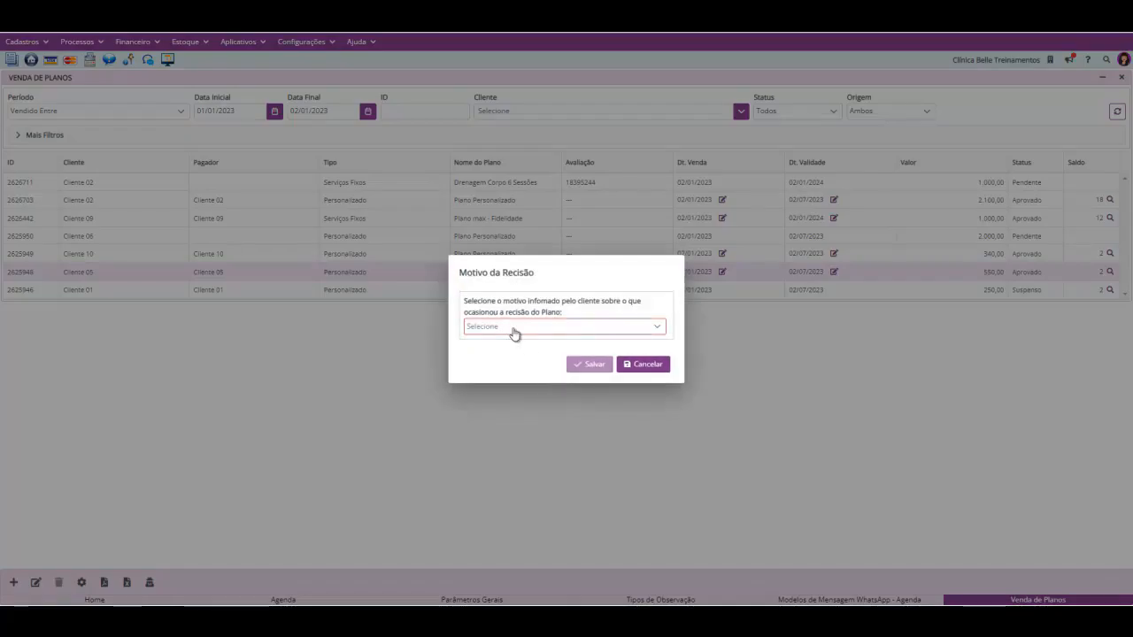
click(514, 328)
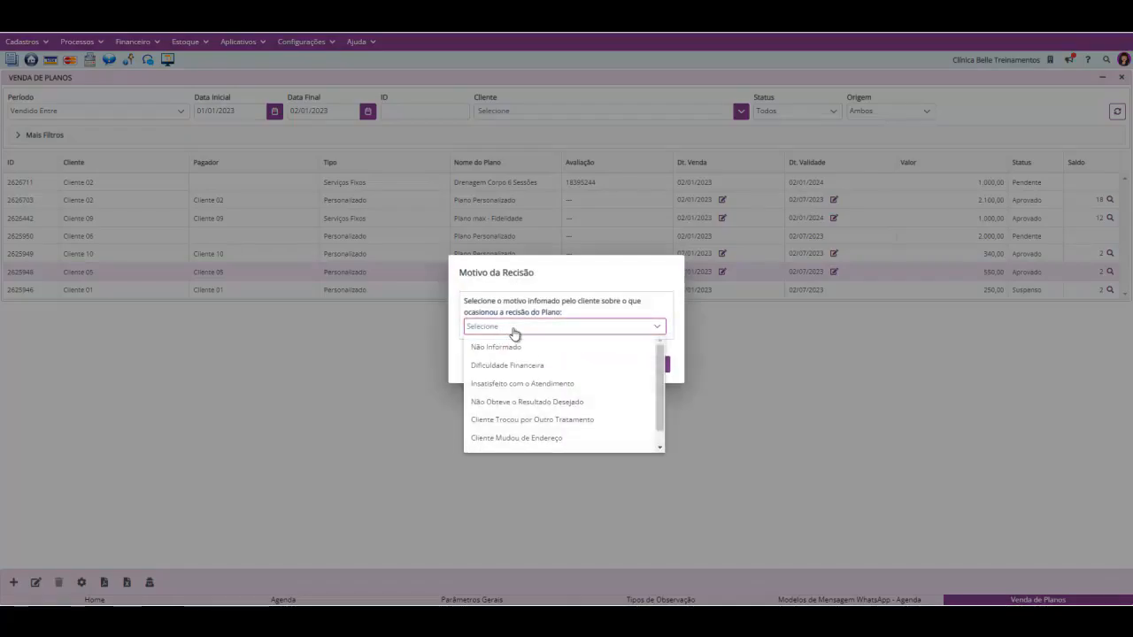
click(536, 441)
click(585, 367)
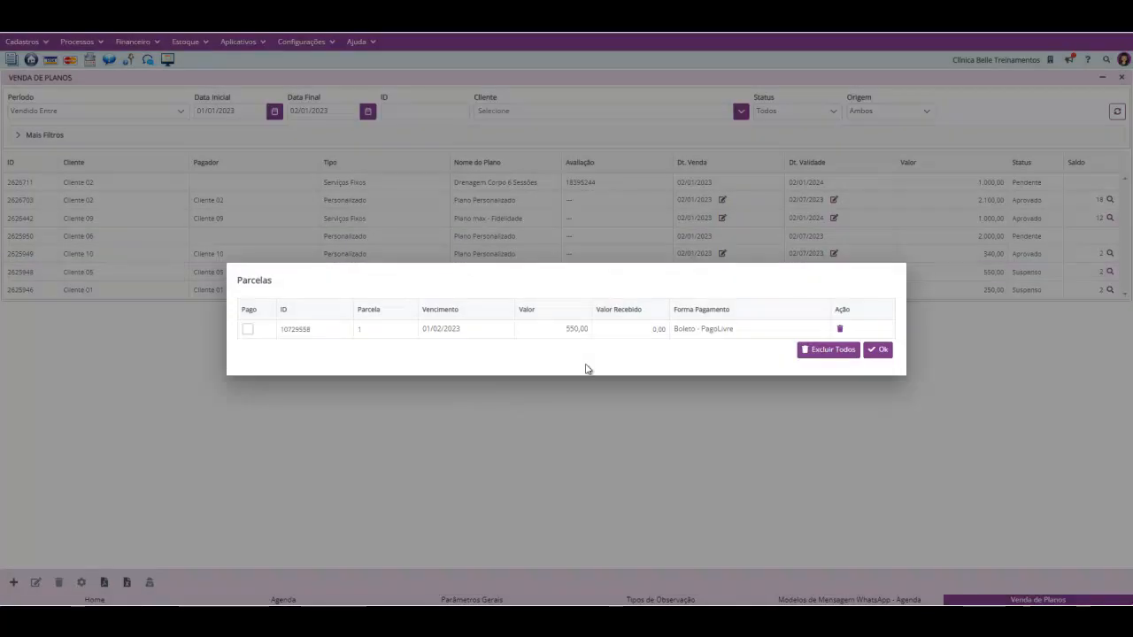
click(841, 330)
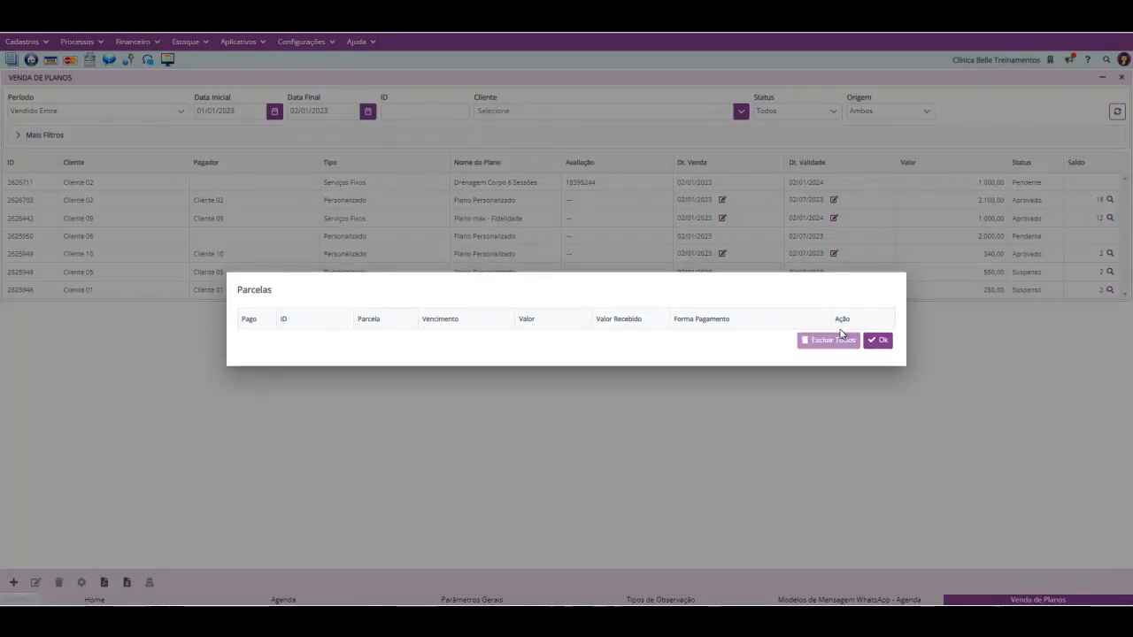
click(873, 345)
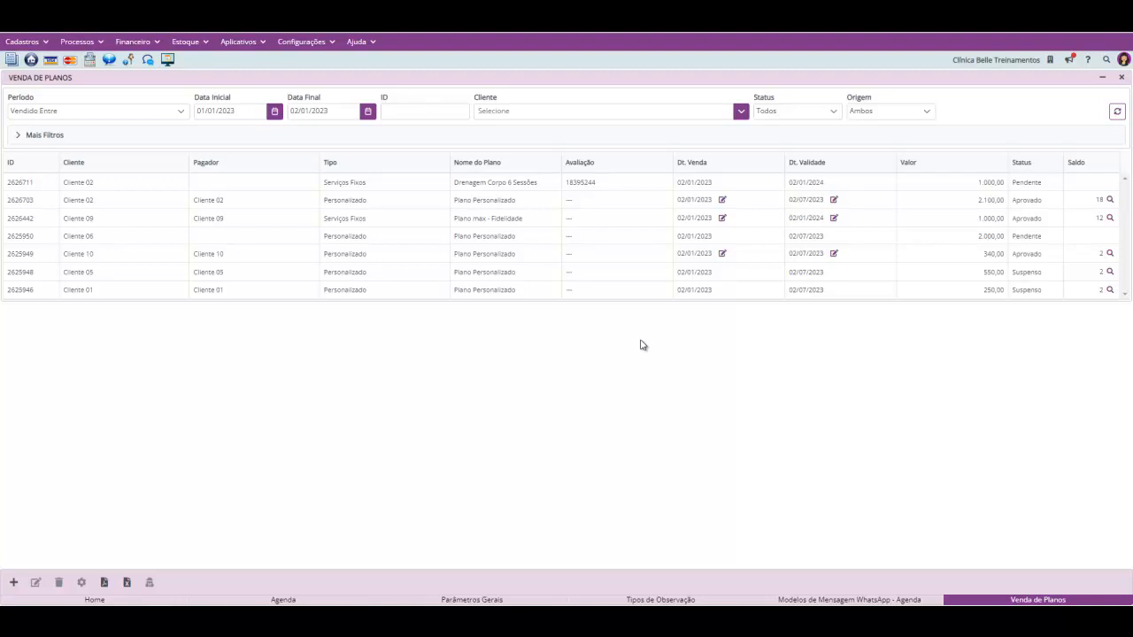
Check the session balance of Cliente 05's suspended Plano Personalizado and close the query.
click(608, 274)
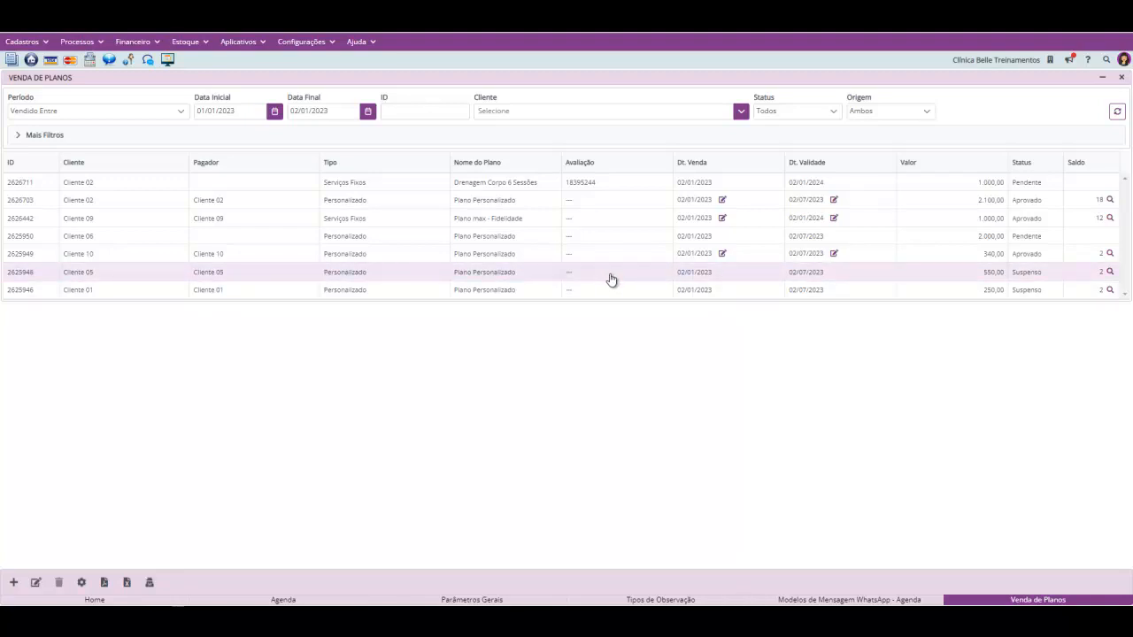
click(1110, 273)
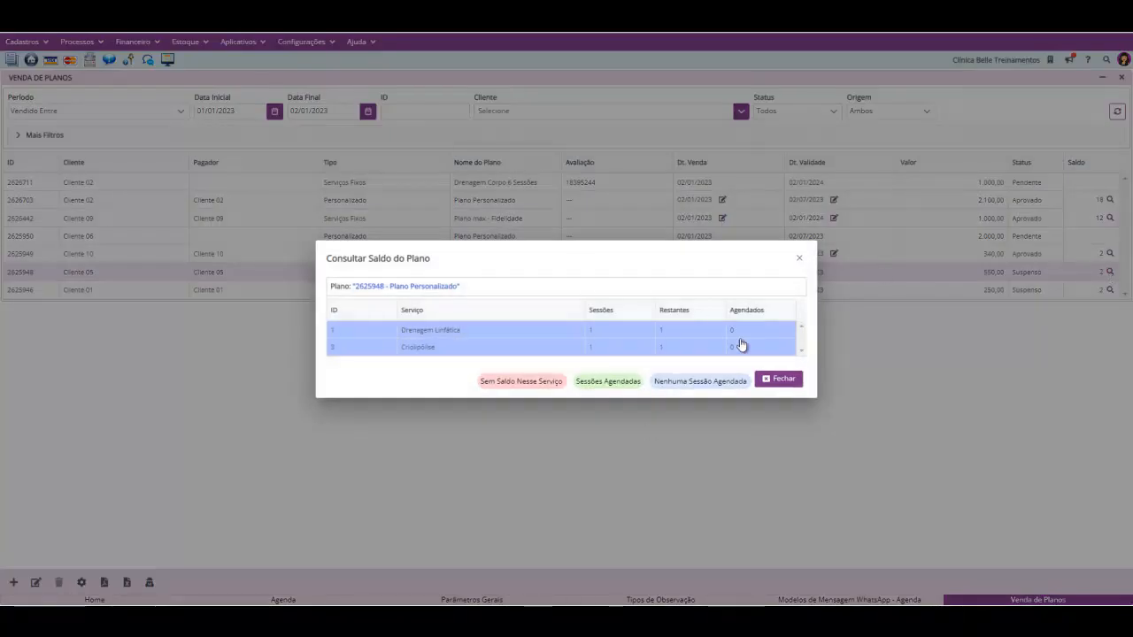
click(799, 259)
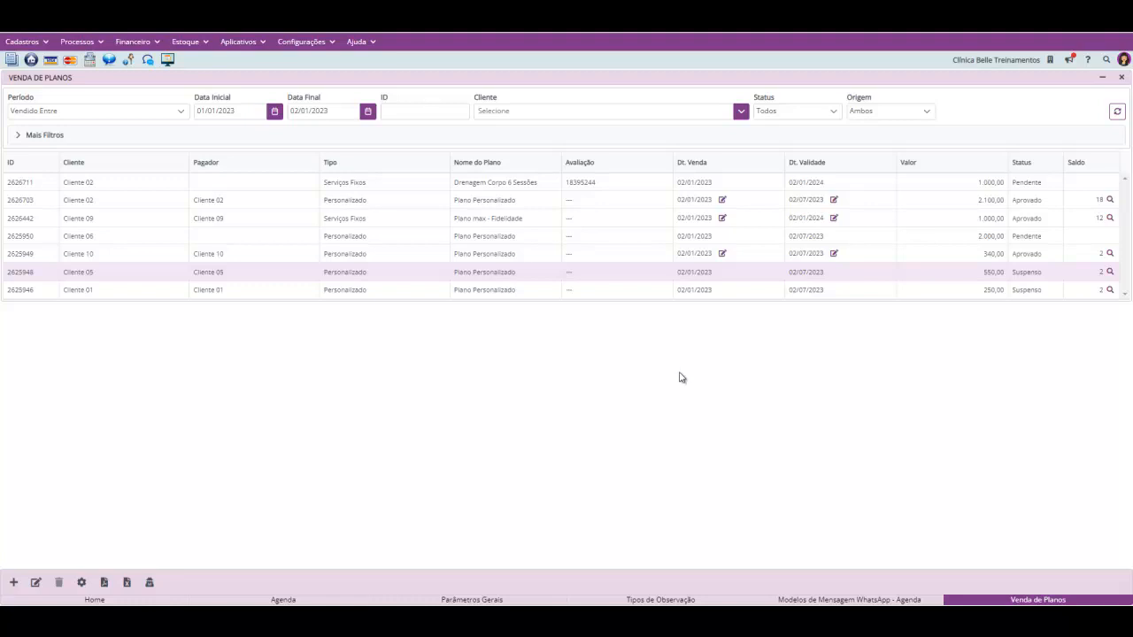
Review the installments of Cliente 10's approved Plano Personalizado and return to the sales list.
click(598, 253)
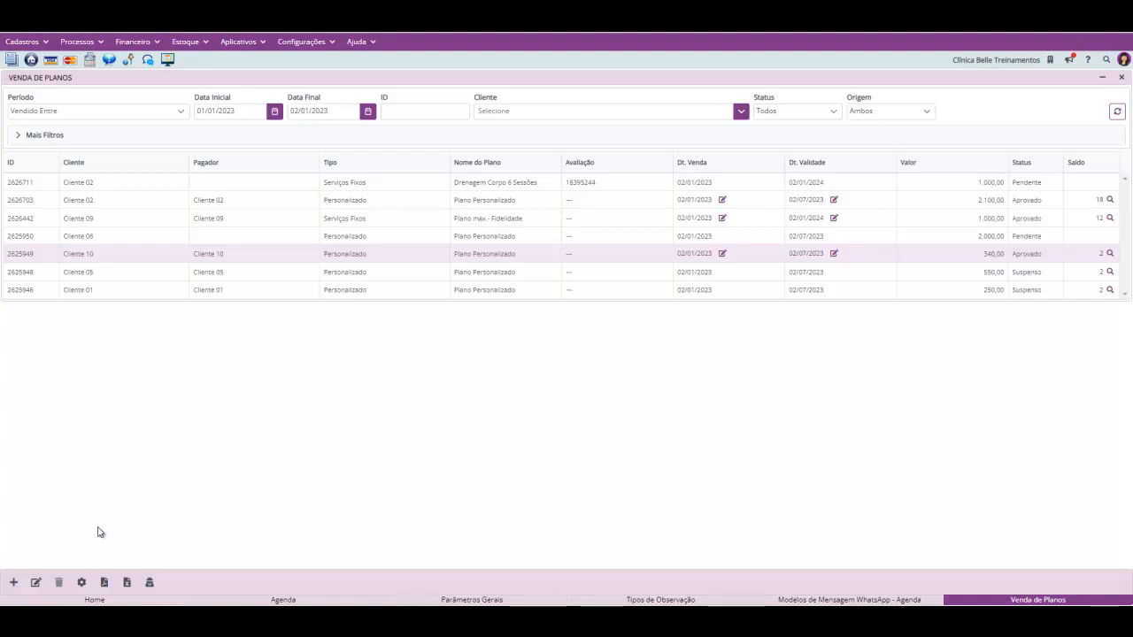
click(82, 580)
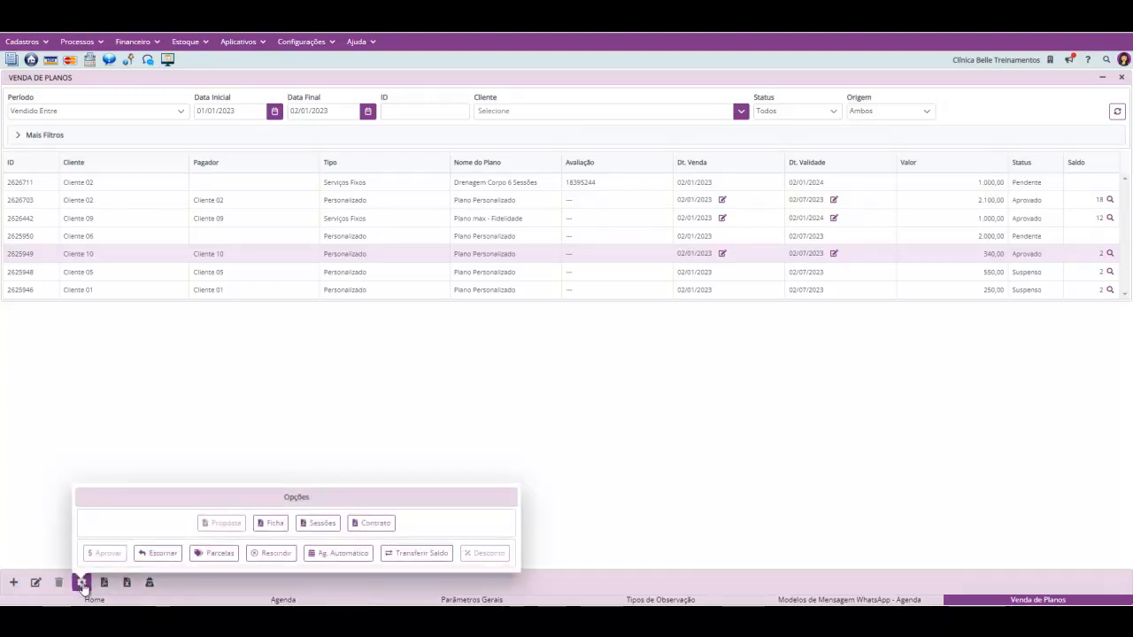
click(210, 554)
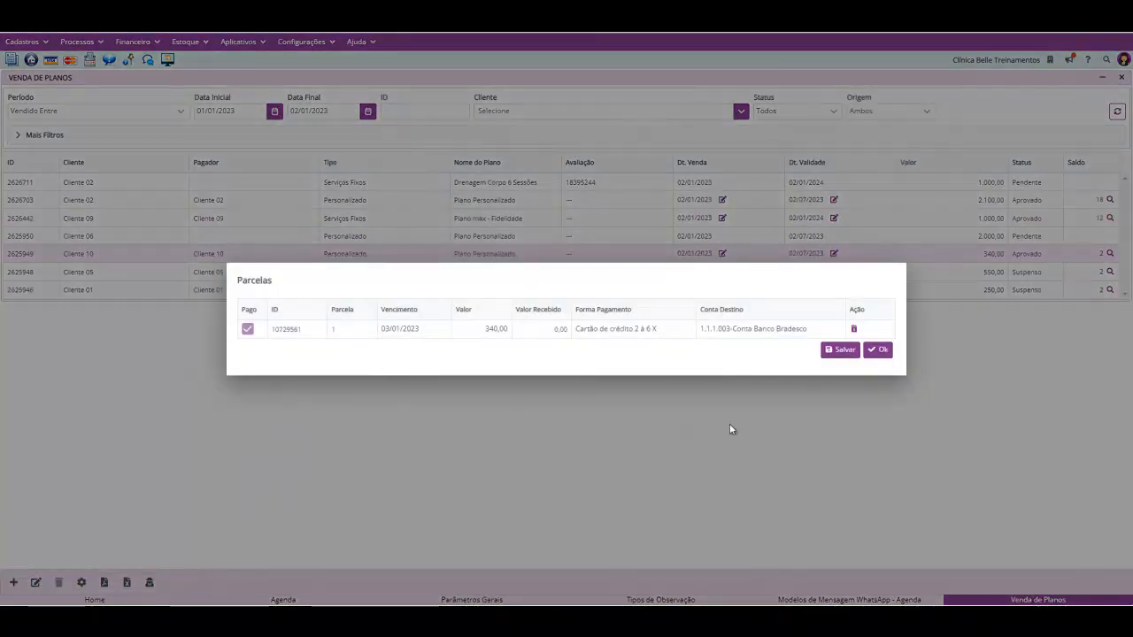
click(884, 351)
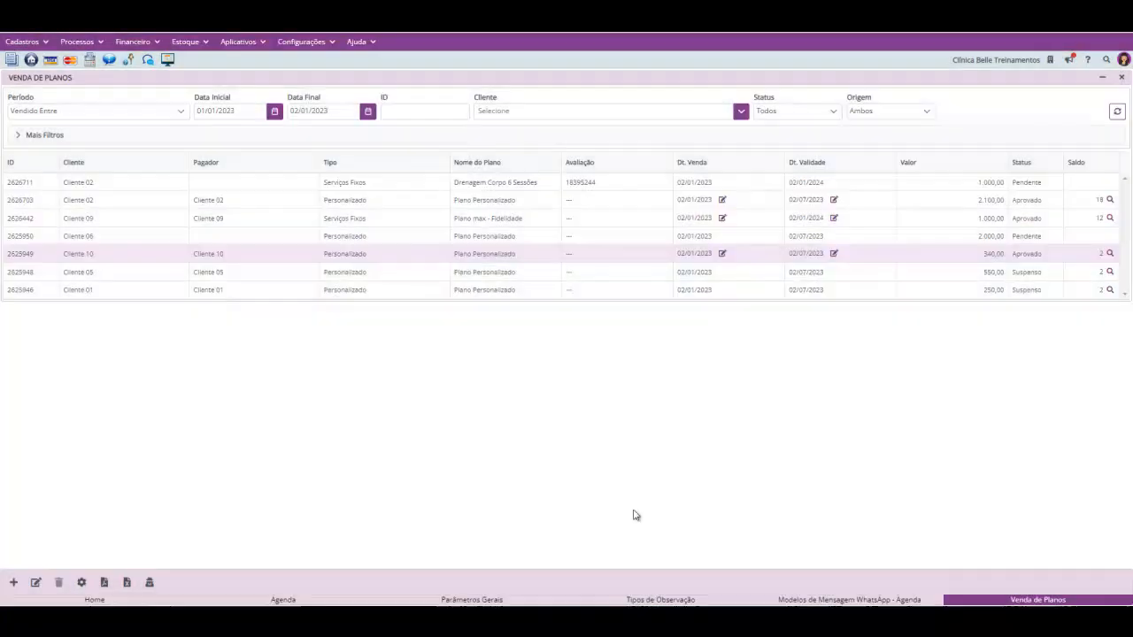
click(82, 582)
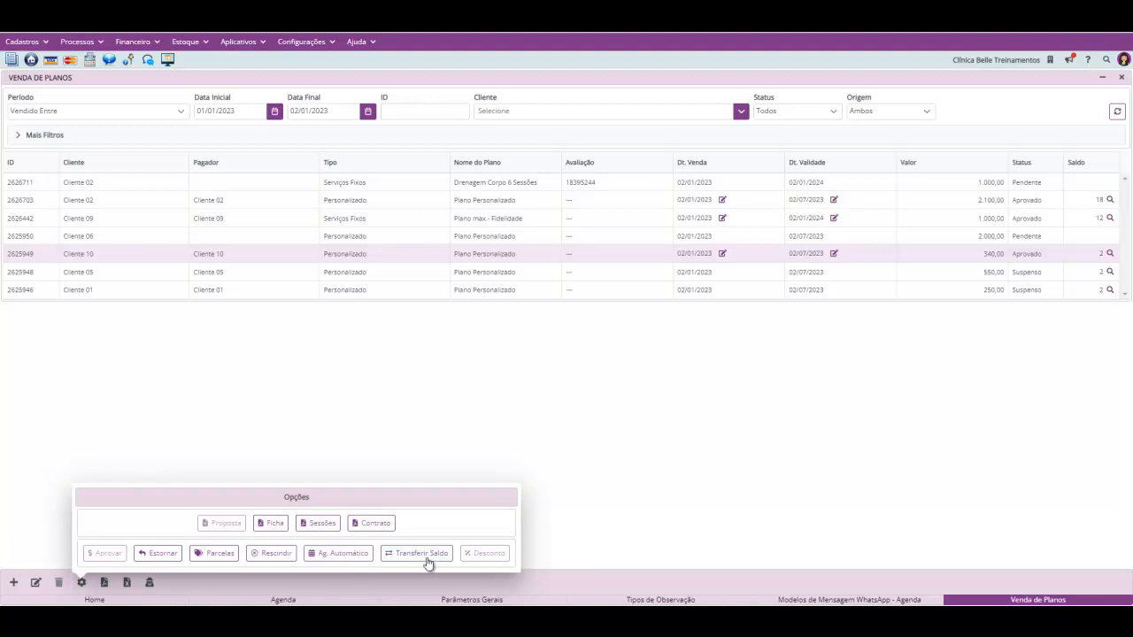
click(522, 271)
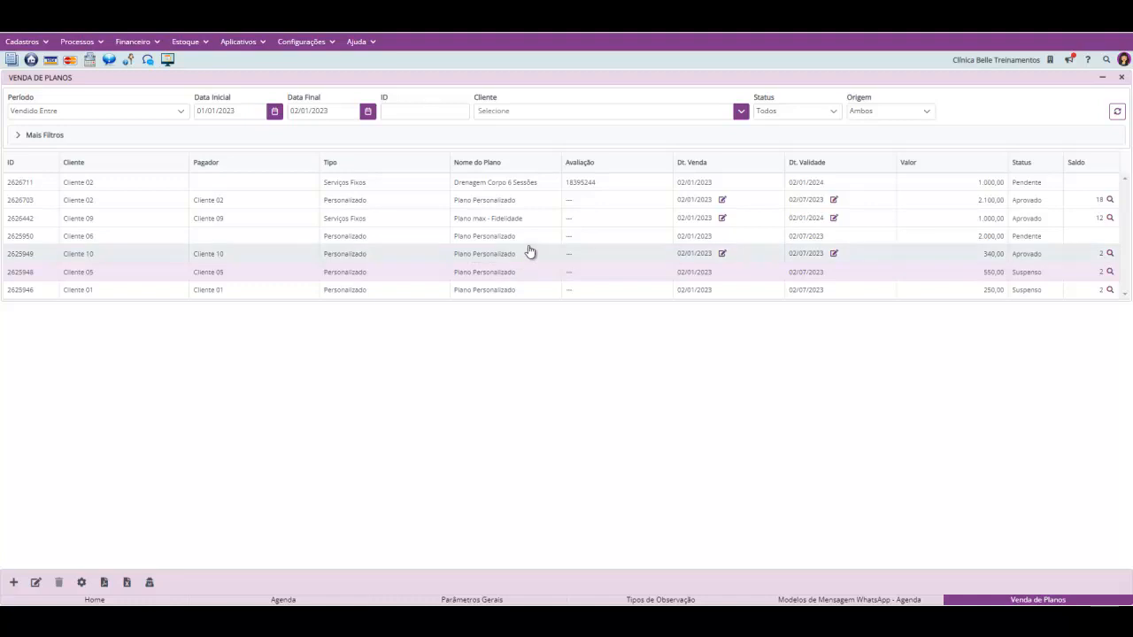
click(474, 185)
click(481, 202)
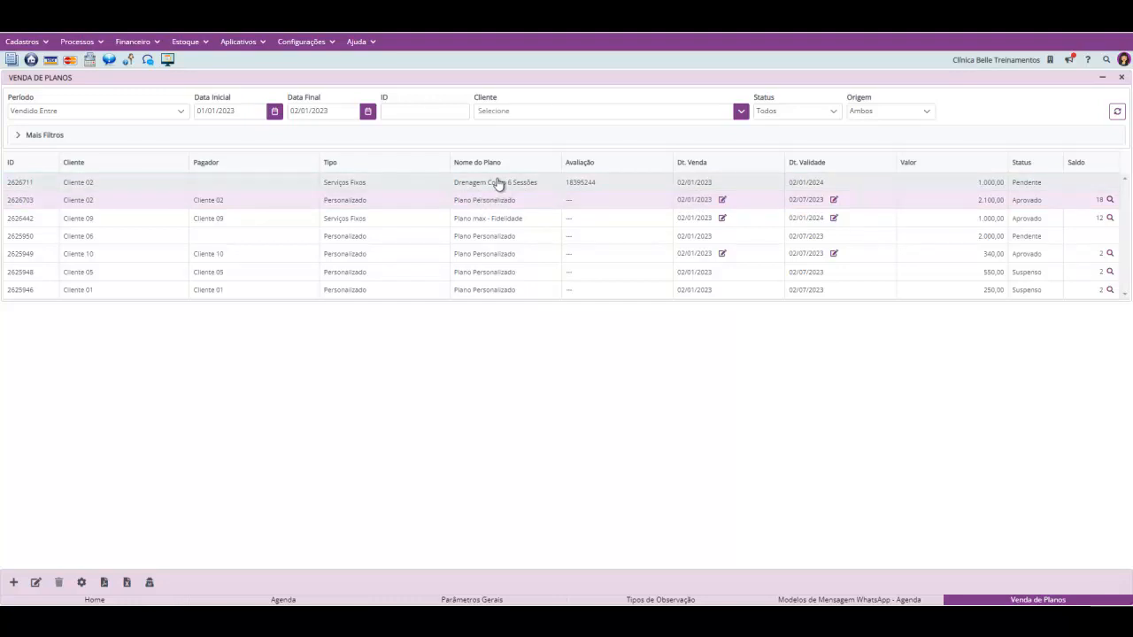
click(496, 184)
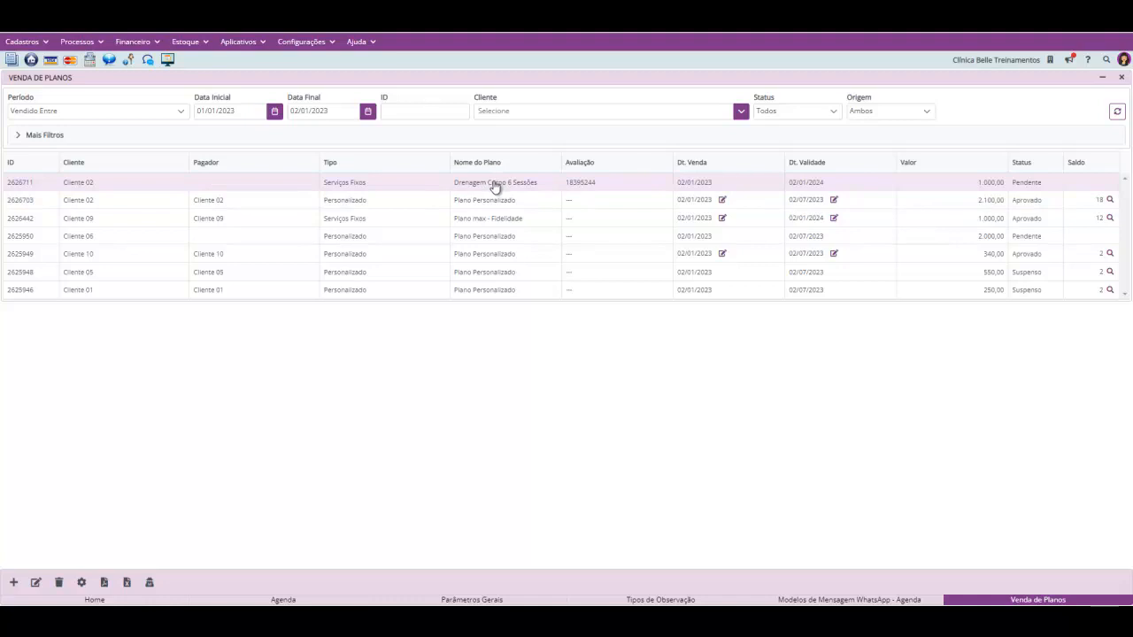
Review the Auditoria log of Cliente 02's approved Plano Personalizado and close it.
click(498, 200)
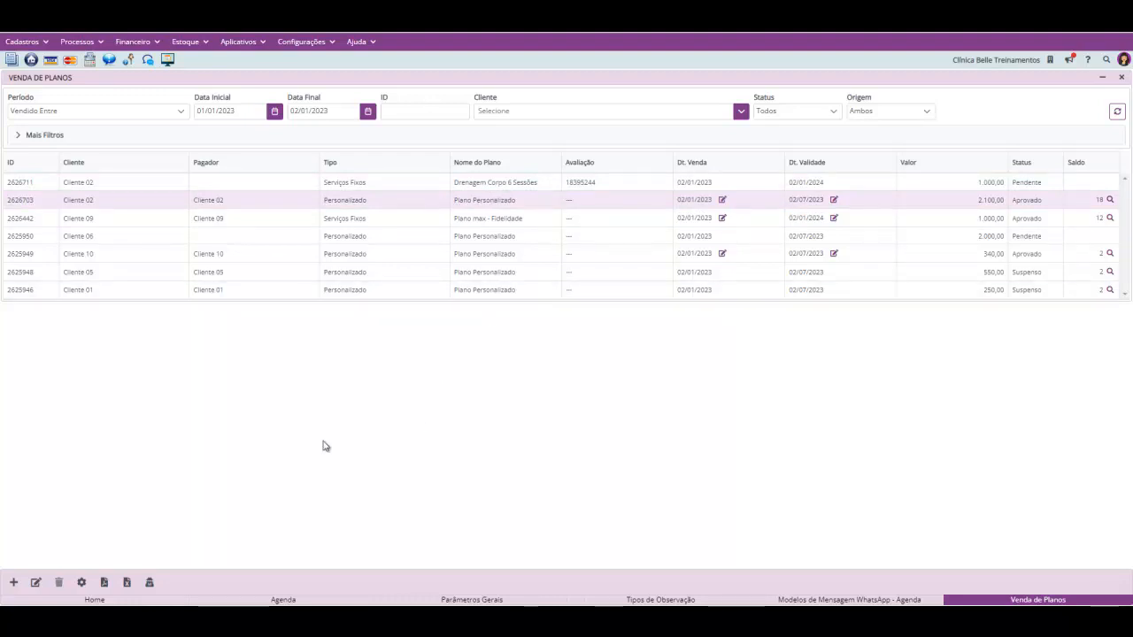
click(81, 582)
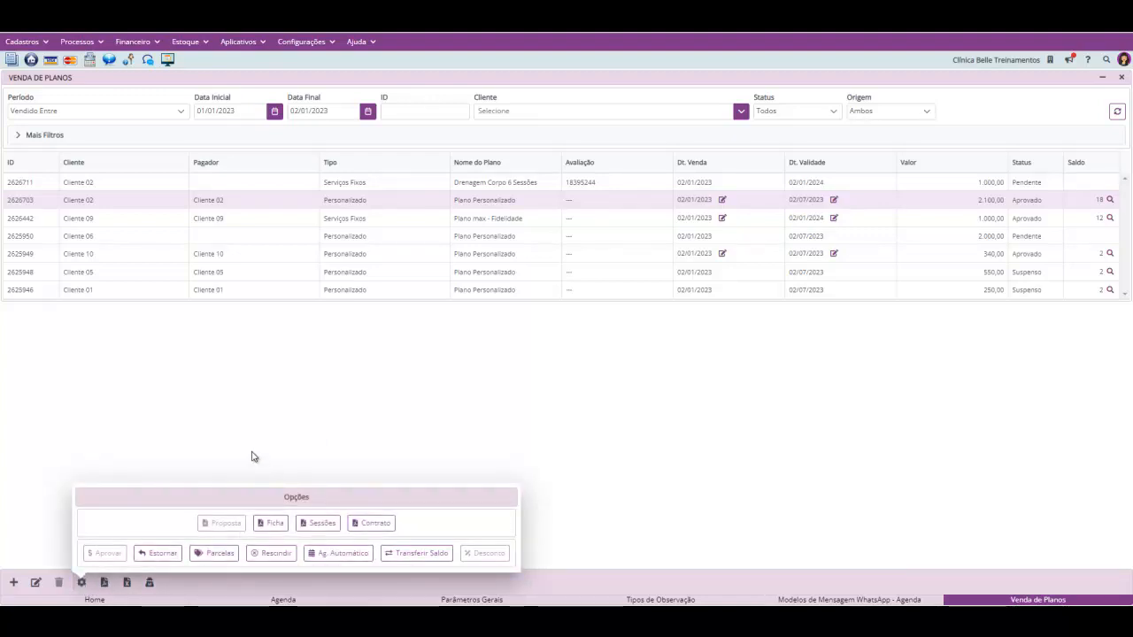
click(218, 446)
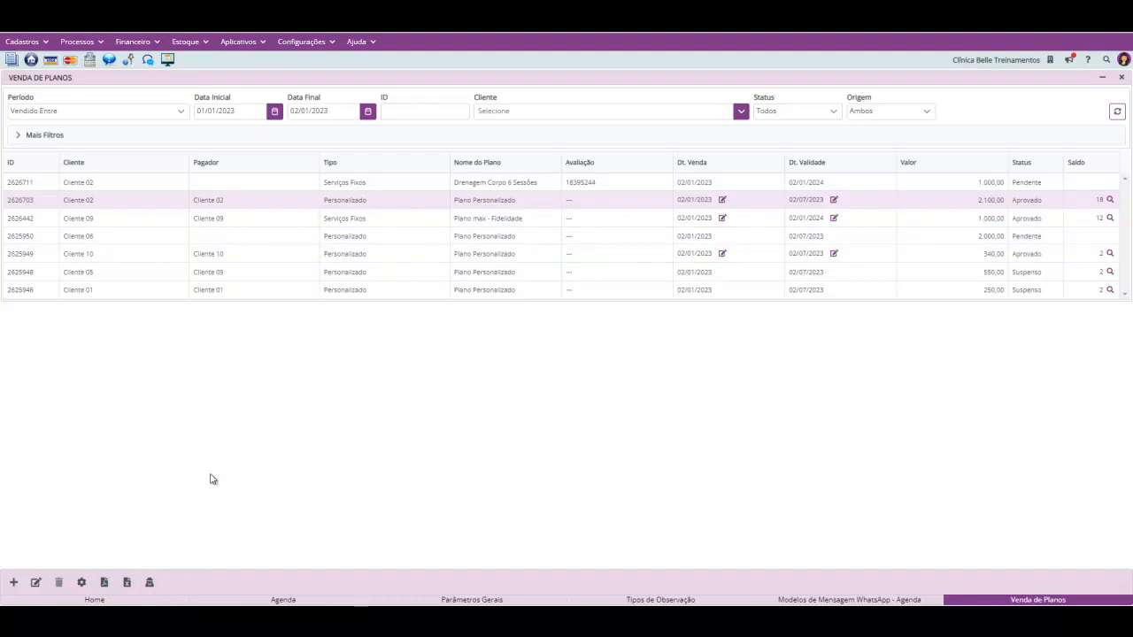
click(150, 584)
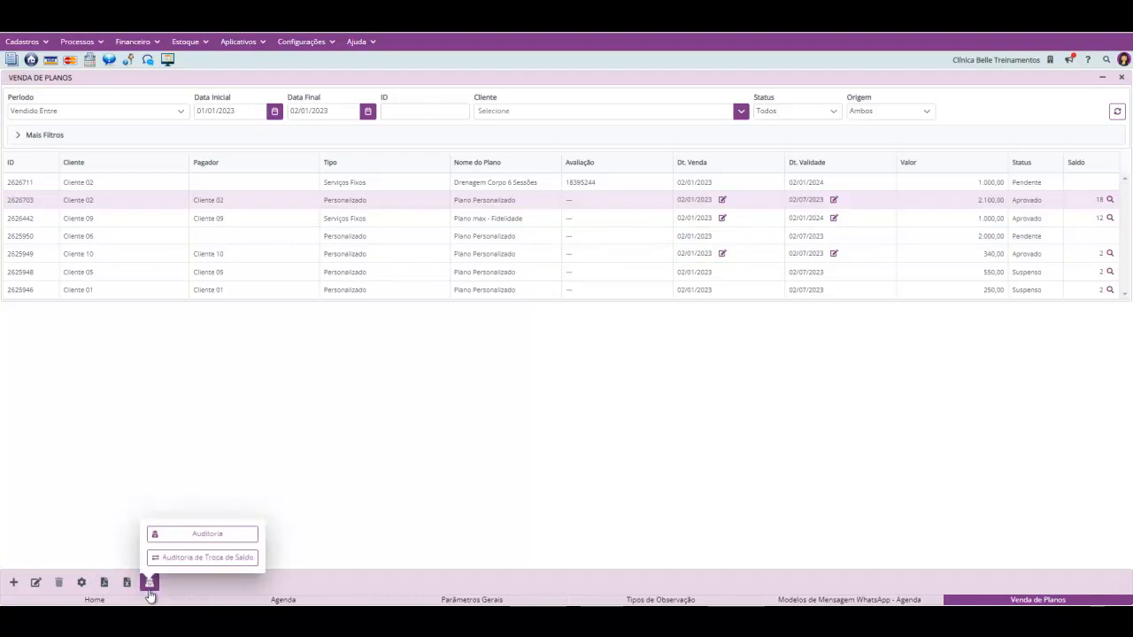
click(172, 536)
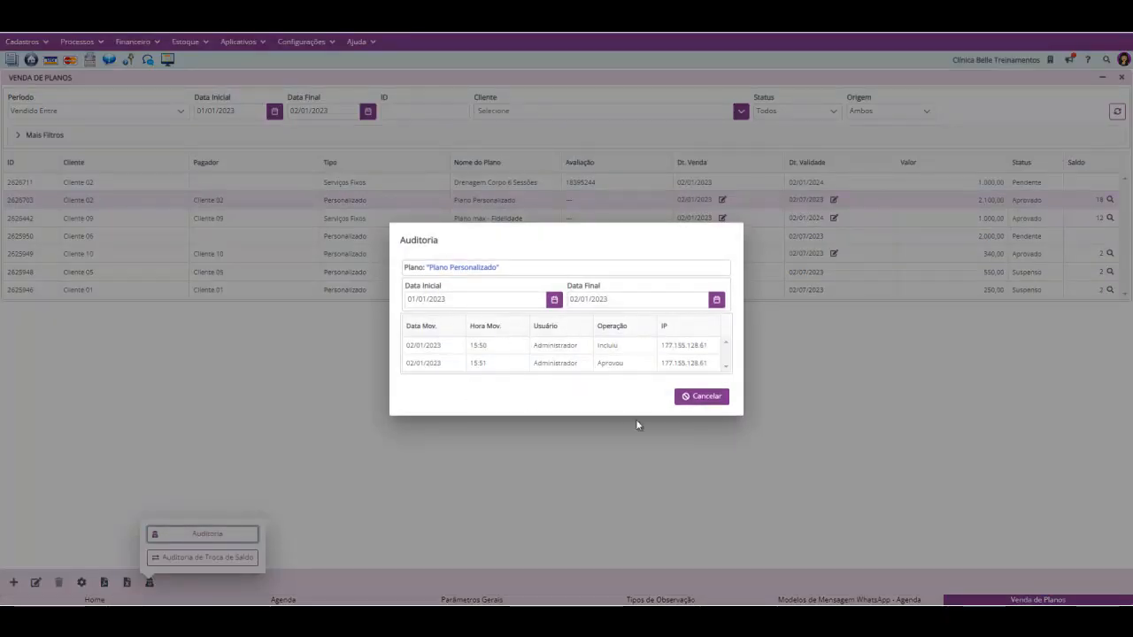
click(701, 399)
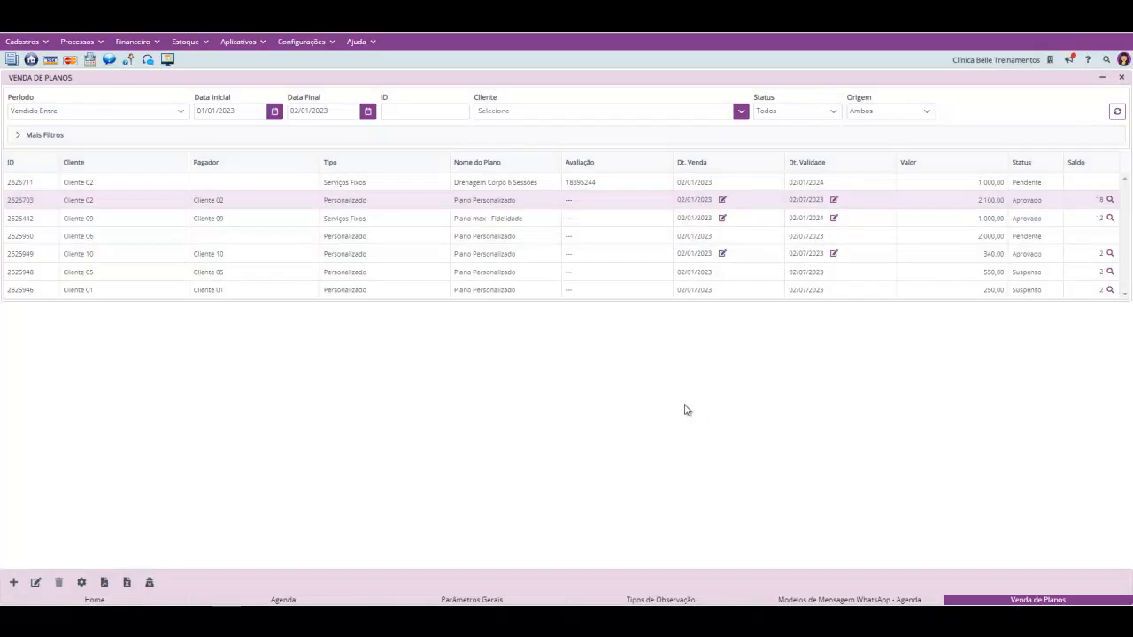
Expand the additional plan sales filters and look through the Indicação options without choosing one.
click(177, 142)
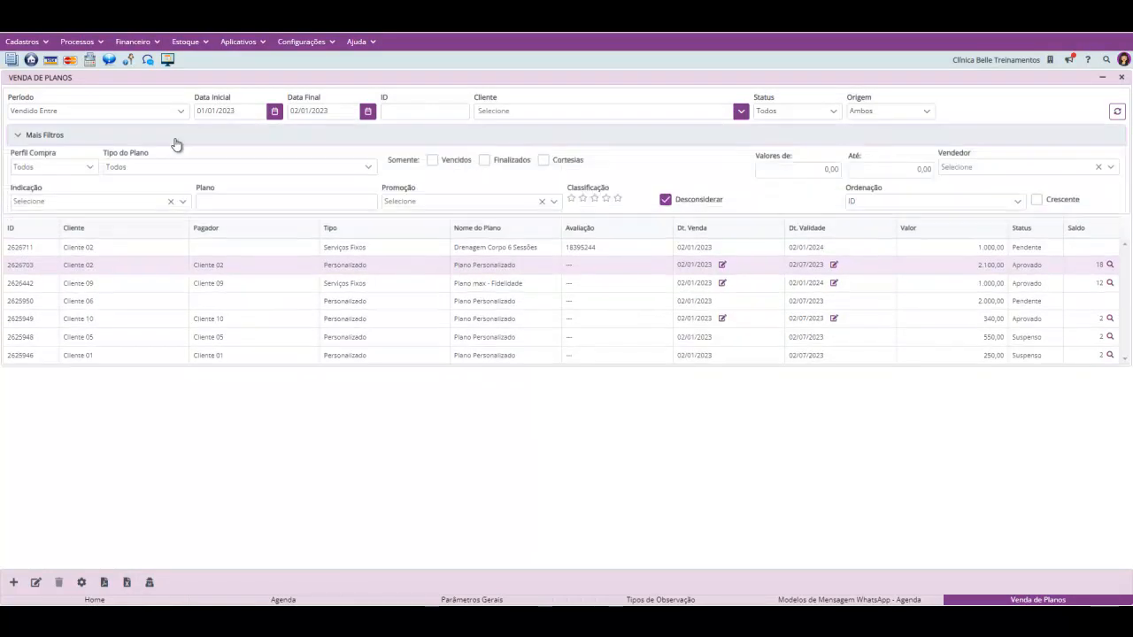
click(89, 207)
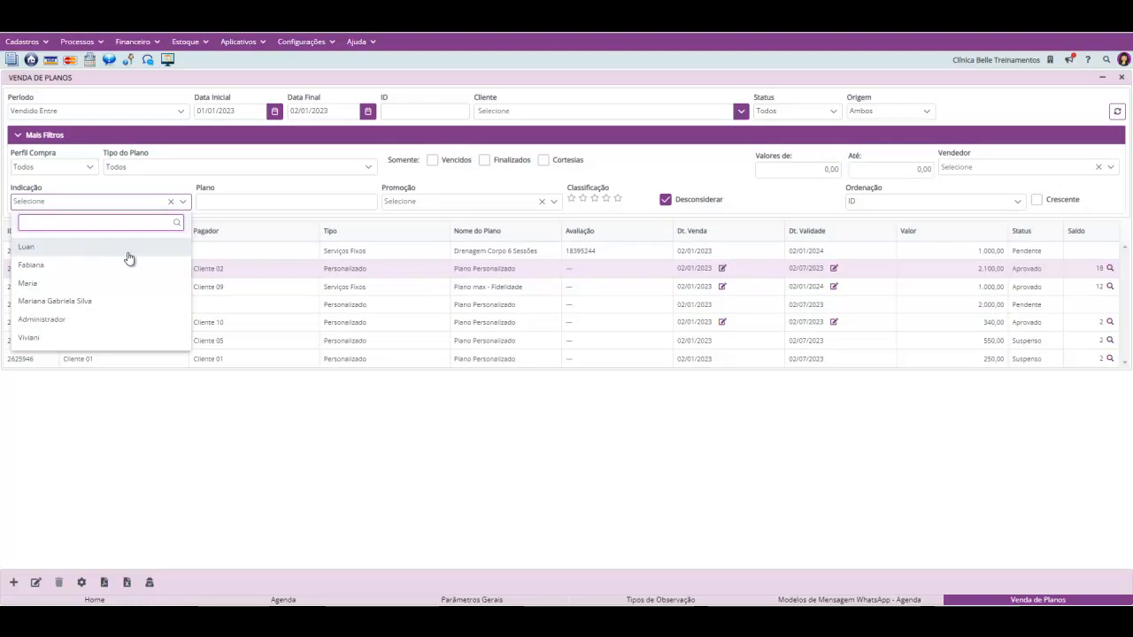
click(425, 183)
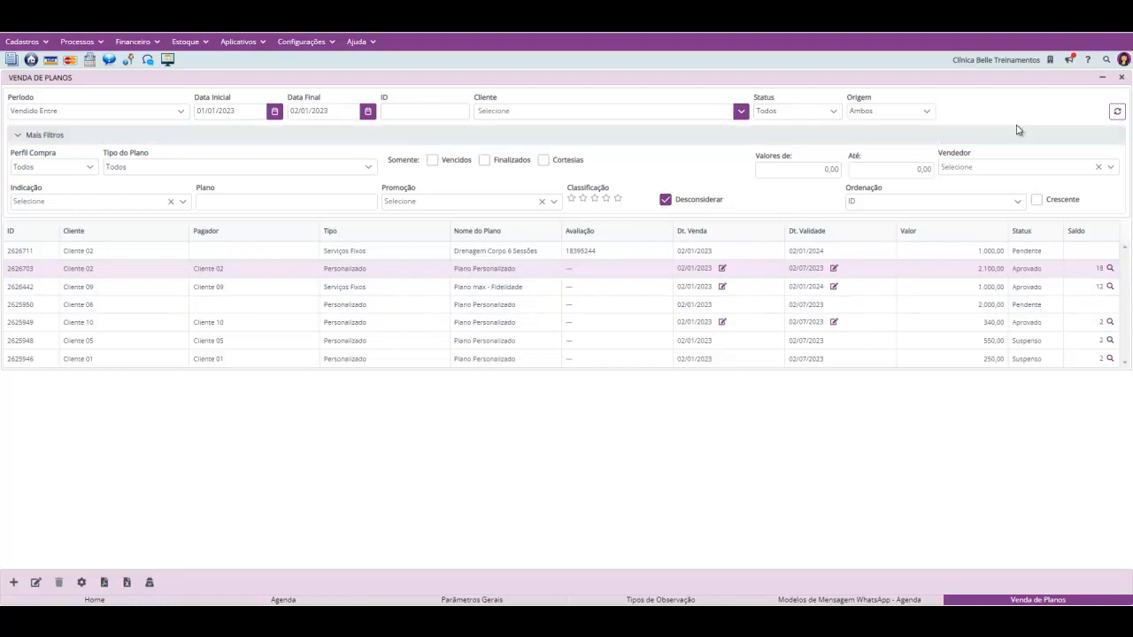
Close the Venda de Planos and Agenda screens and open Controle de Vendas.
click(1121, 78)
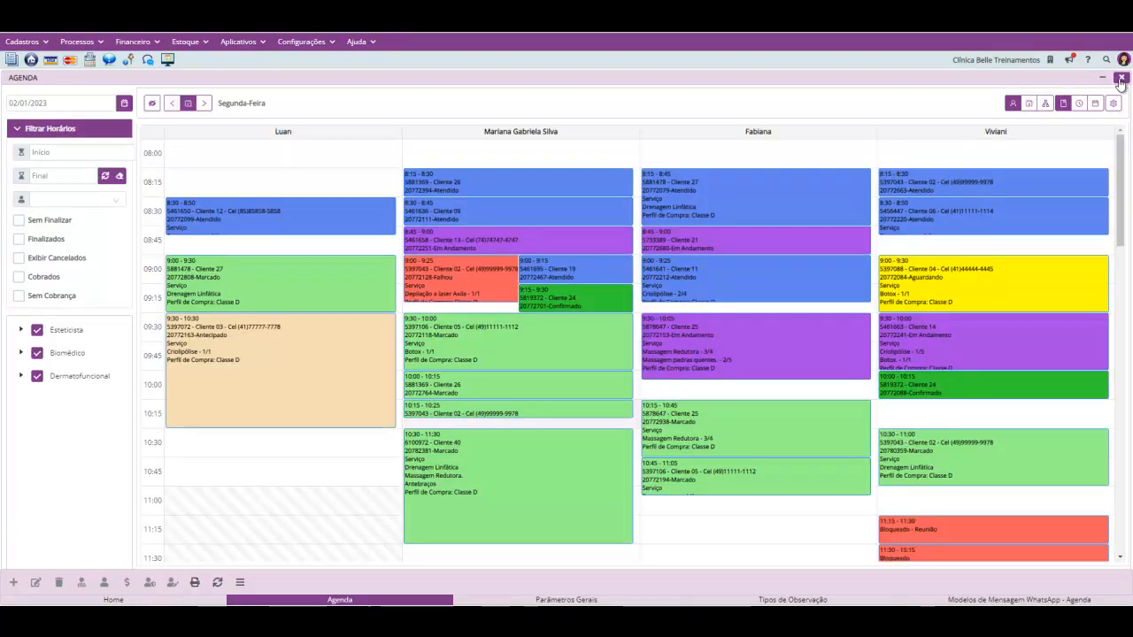
click(1121, 78)
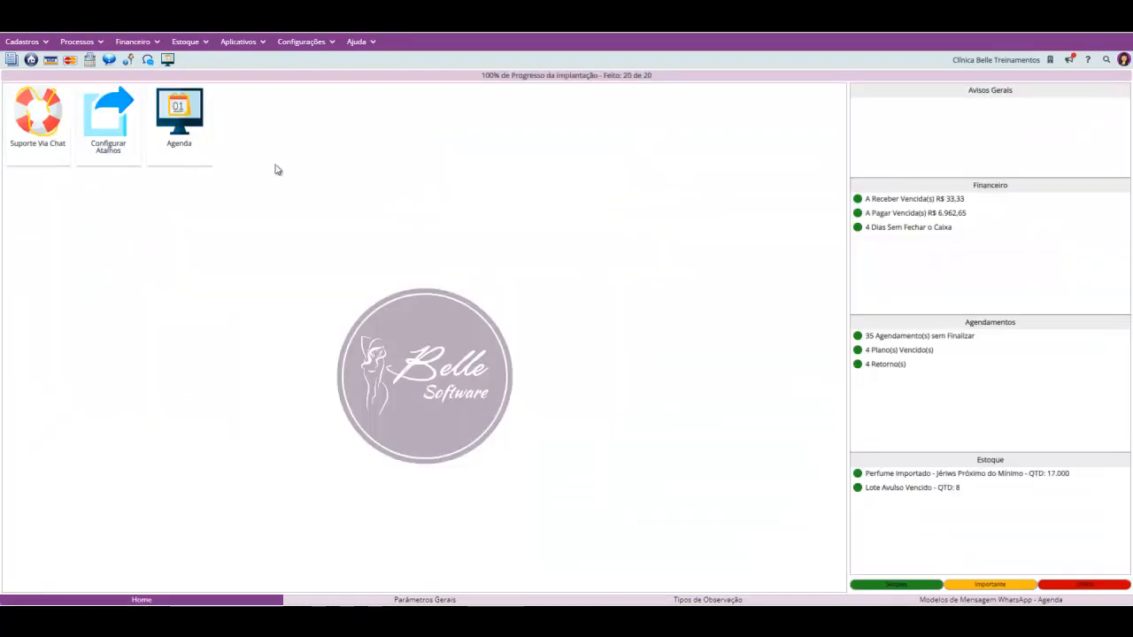
click(78, 42)
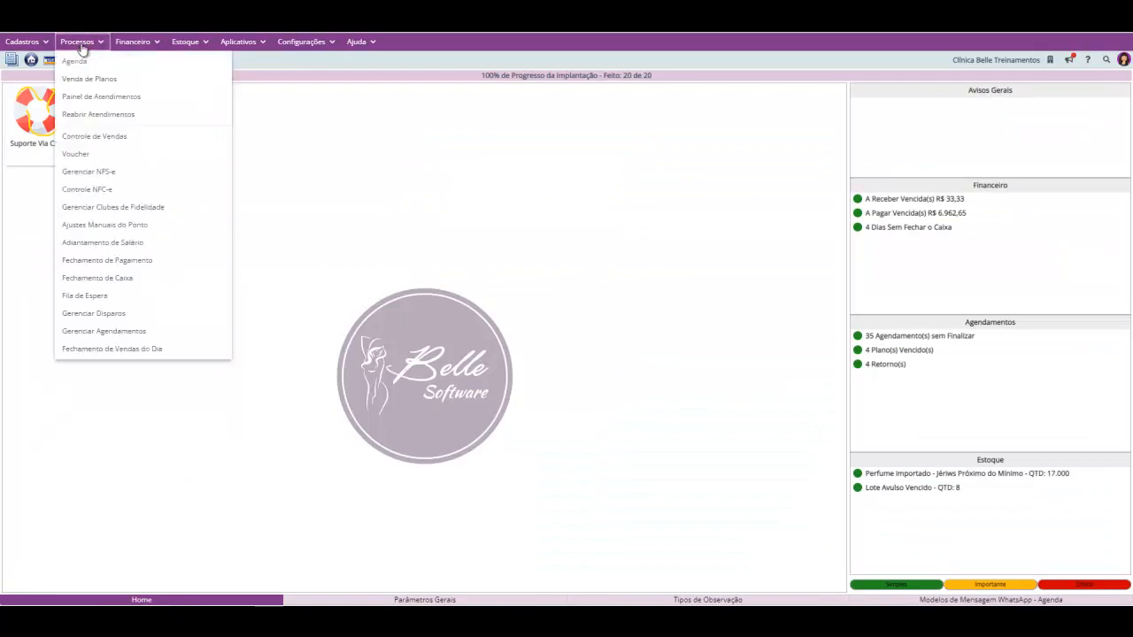
click(95, 137)
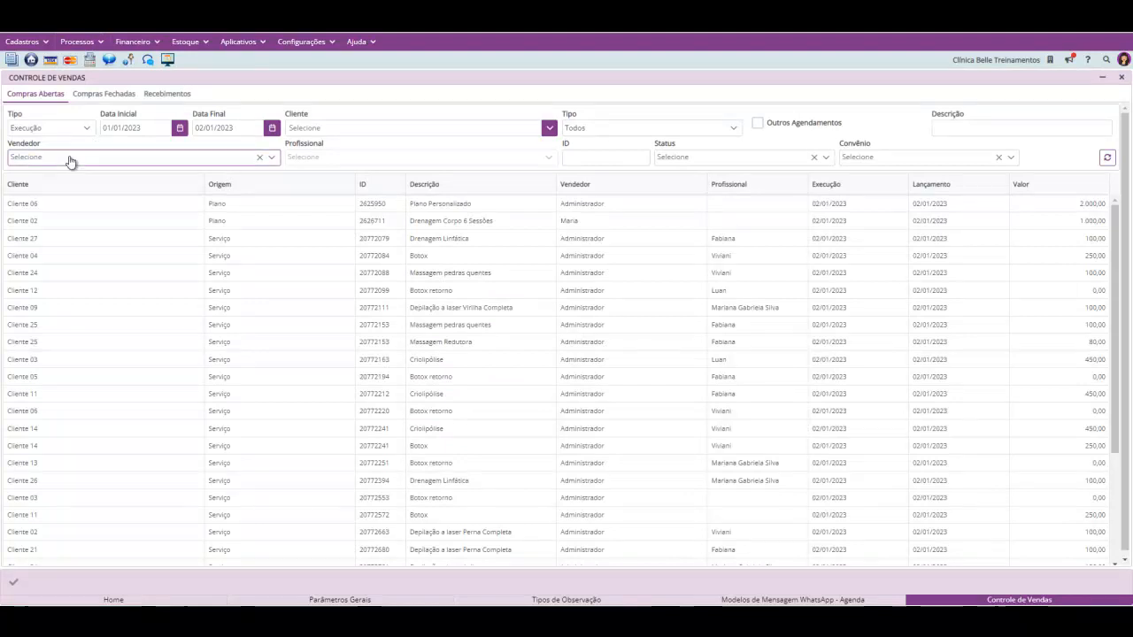
Look through the list of open purchases in Controle de Vendas and show the closed purchases.
scroll(167, 355, down, 4)
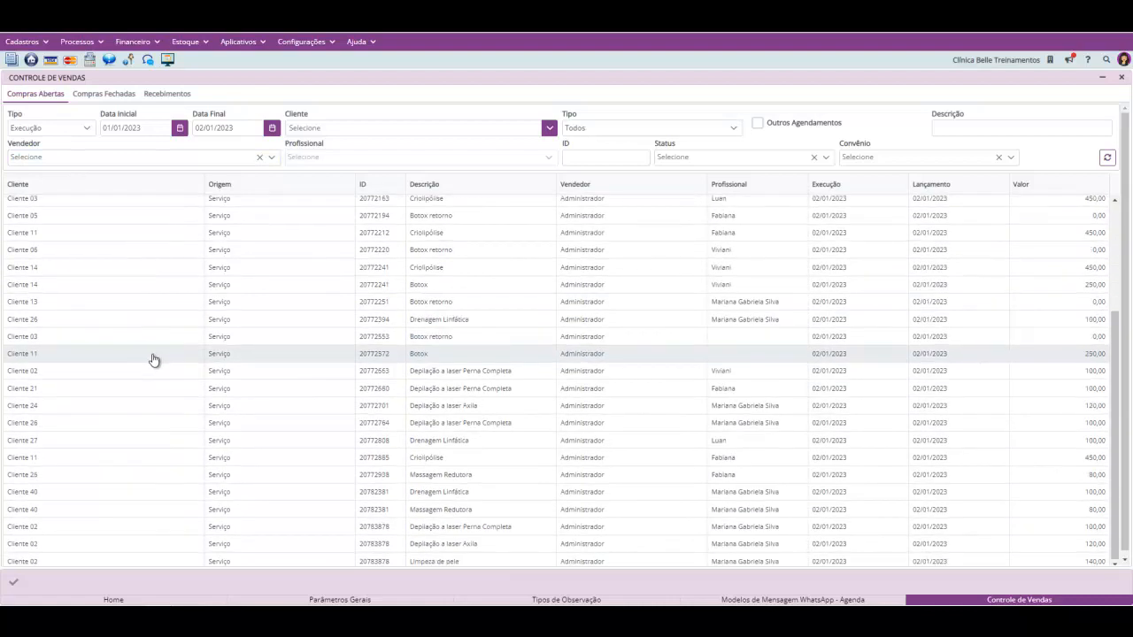
scroll(150, 359, up, 4)
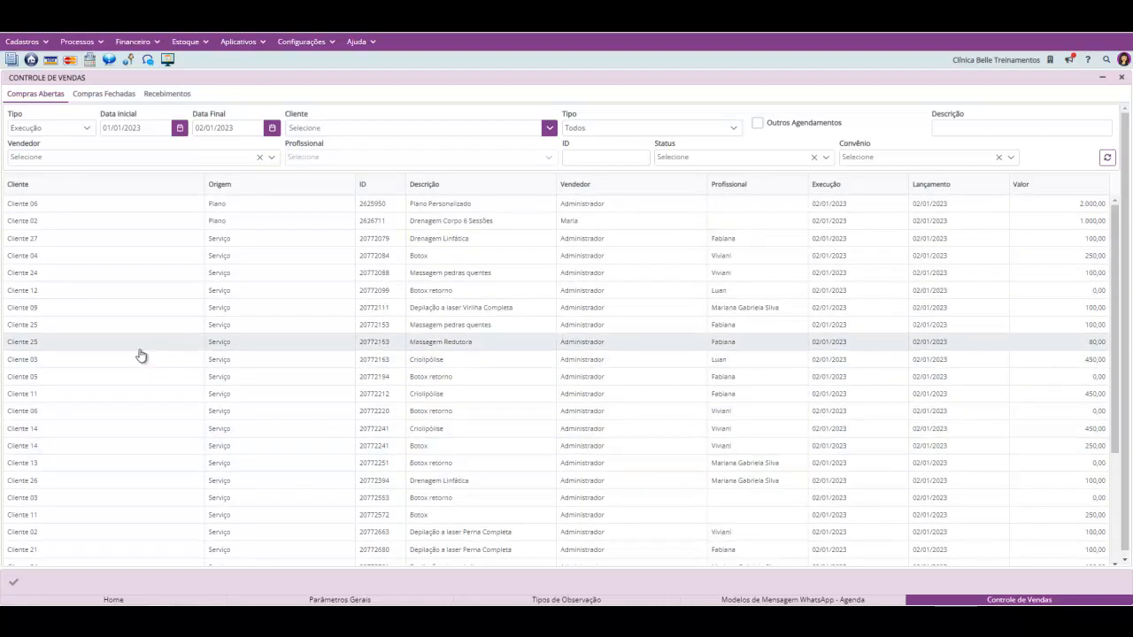
click(105, 98)
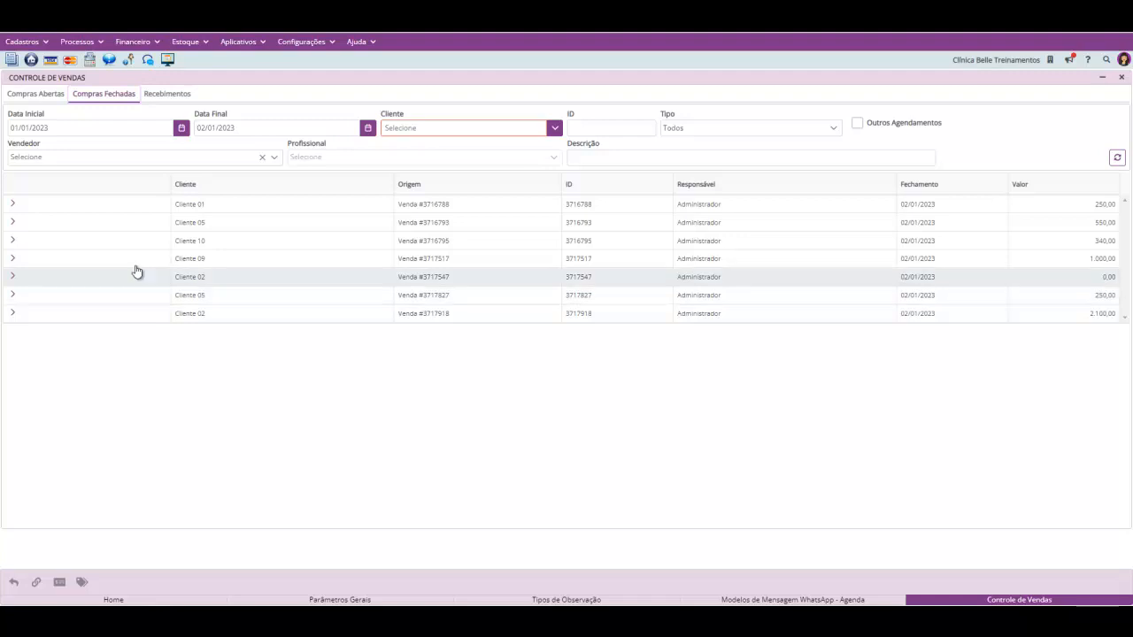
Expand the closed purchases of Cliente 01, Cliente 05 and Cliente 02 and check their items and the Botox service's responsible person.
click(13, 206)
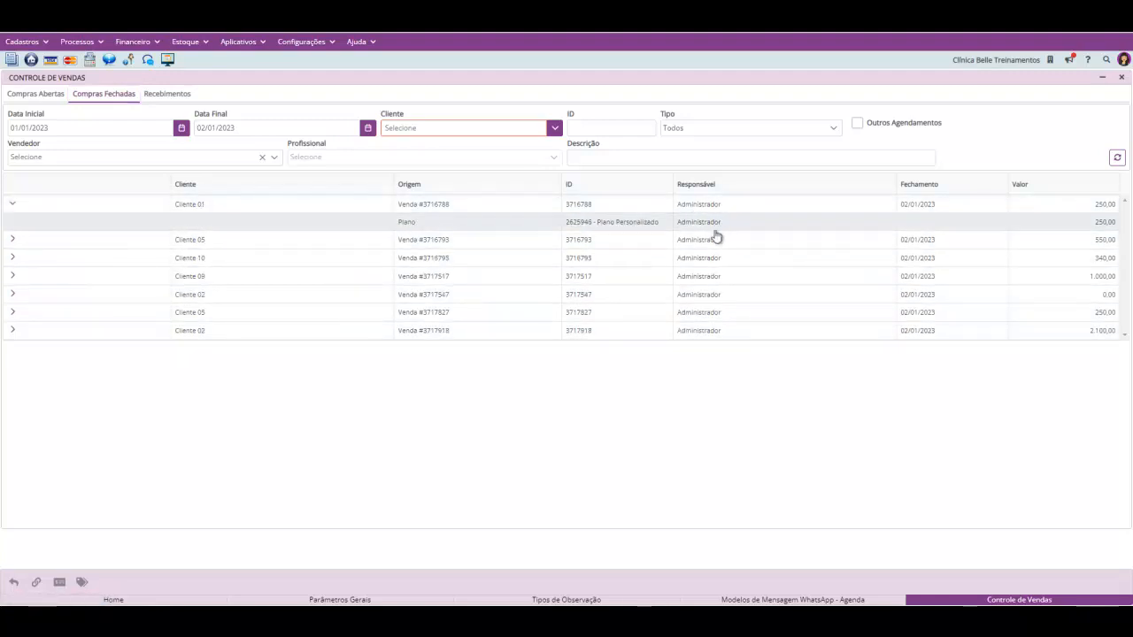
click(14, 242)
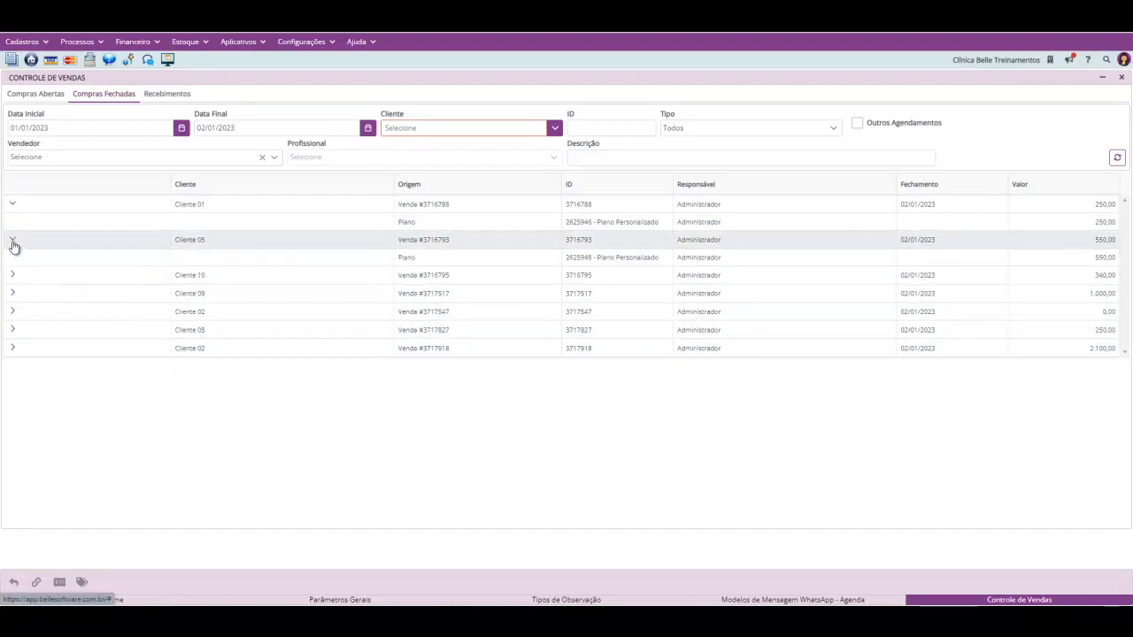
click(12, 349)
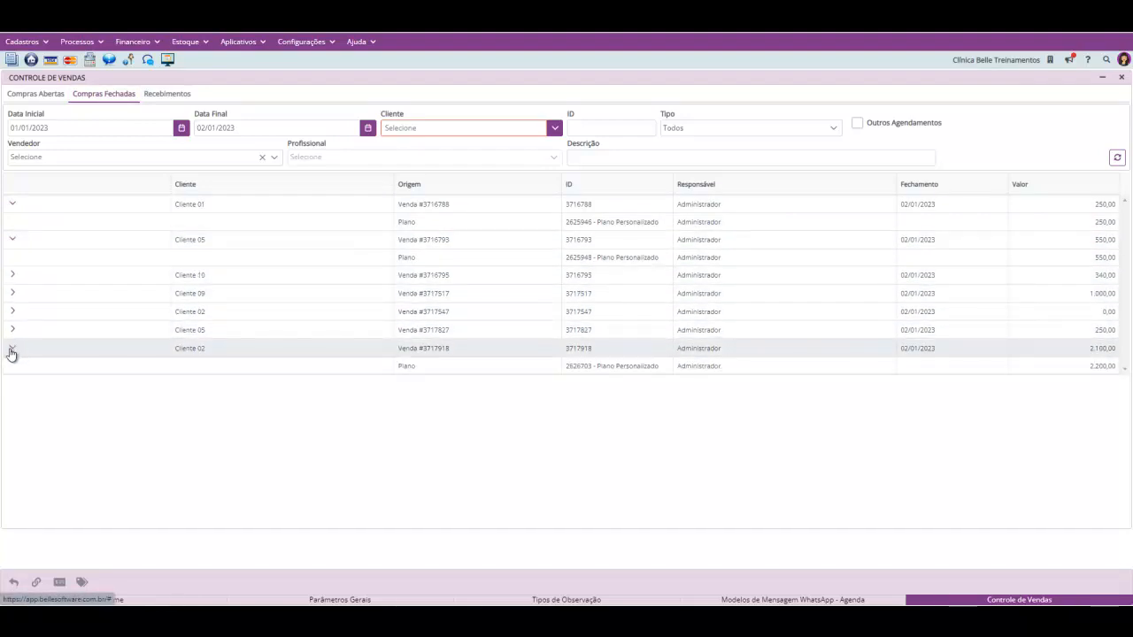
click(13, 330)
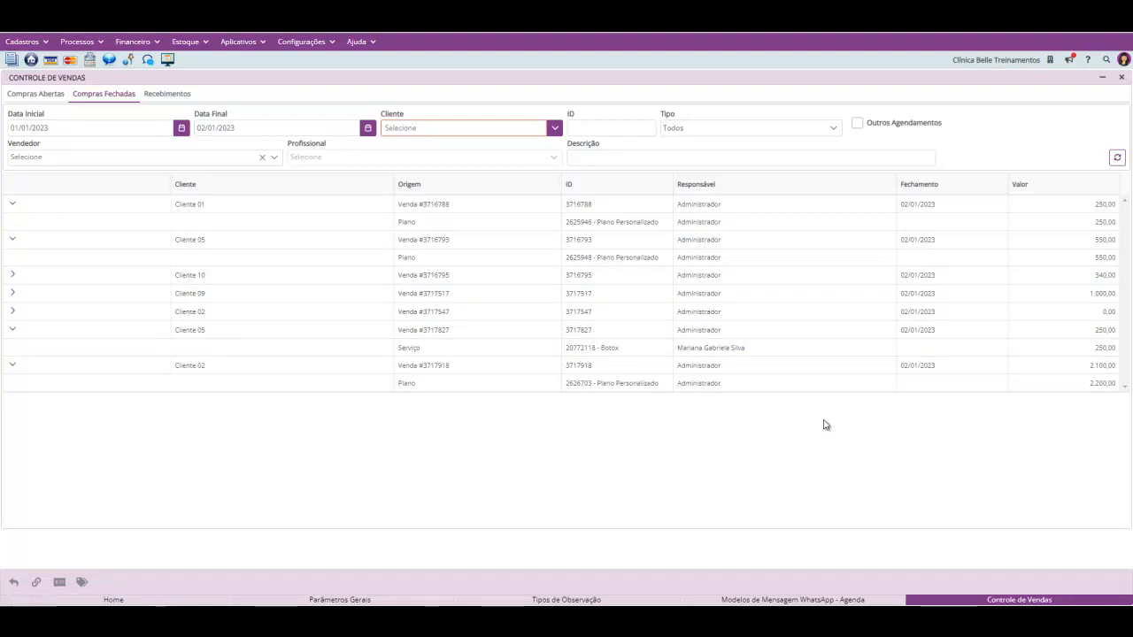
drag(751, 354, 677, 354)
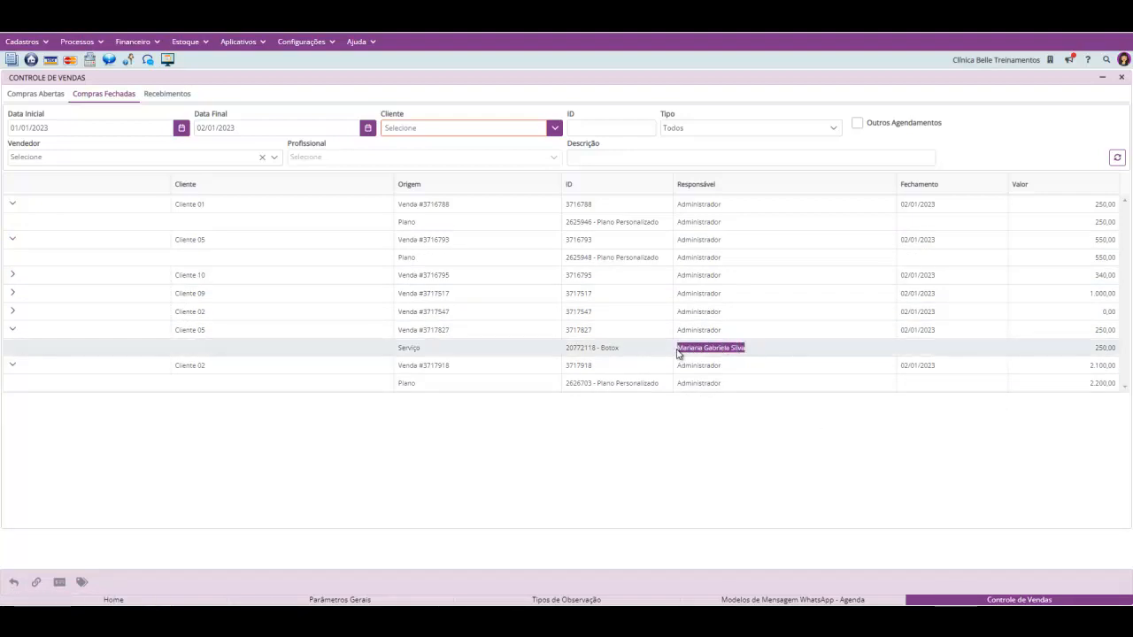
click(666, 482)
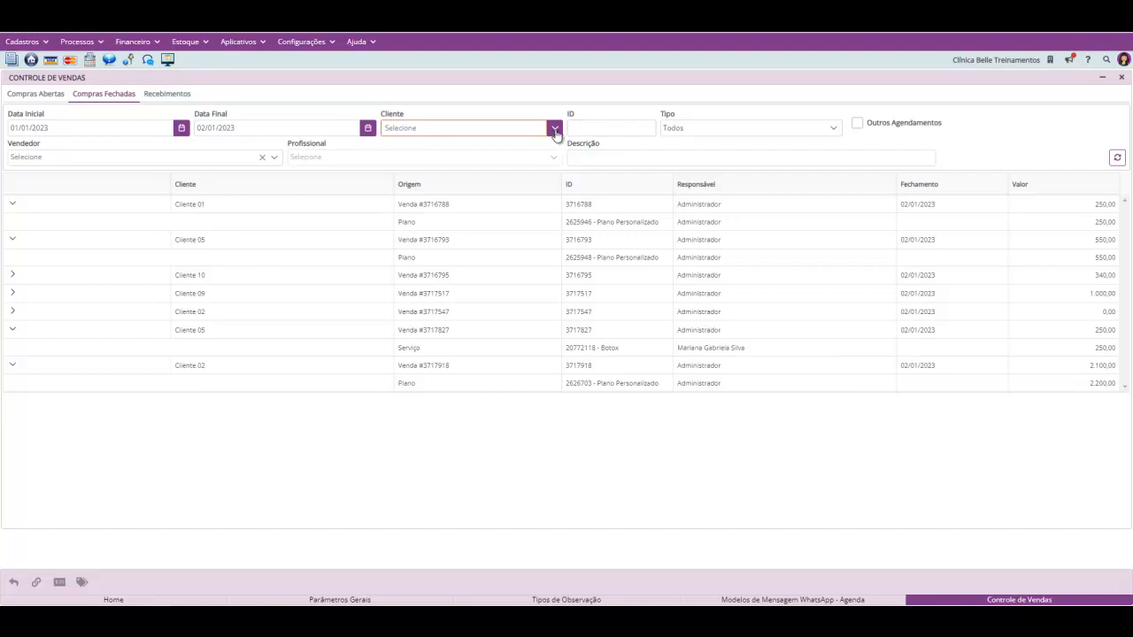
Show the Recebimentos list and look through the Período options without choosing another one.
click(162, 99)
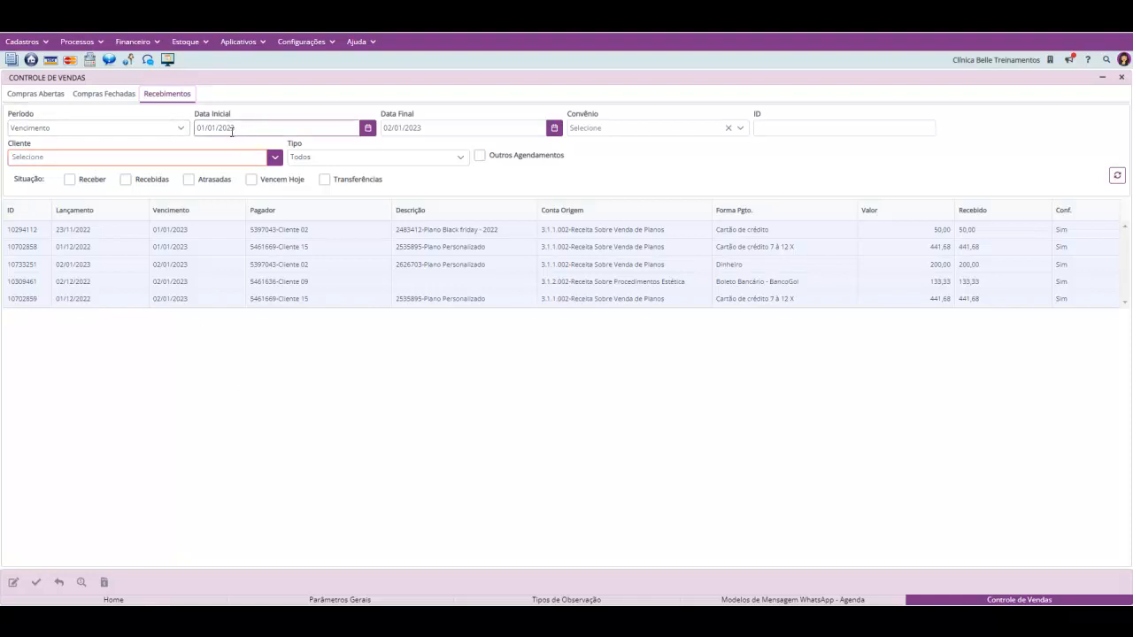
click(132, 131)
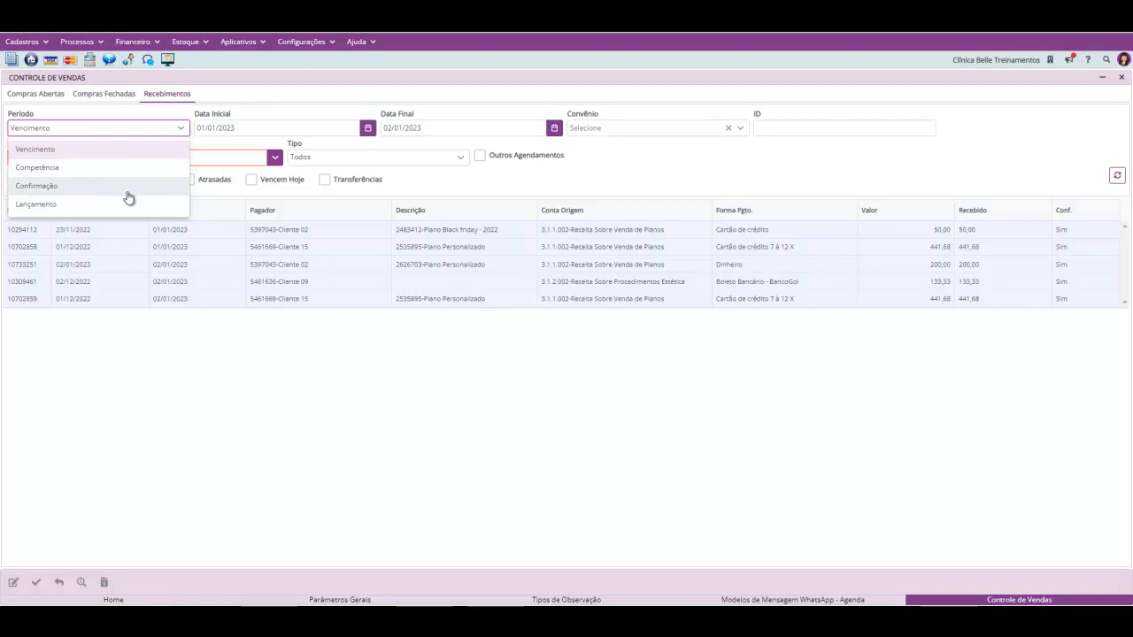
click(214, 390)
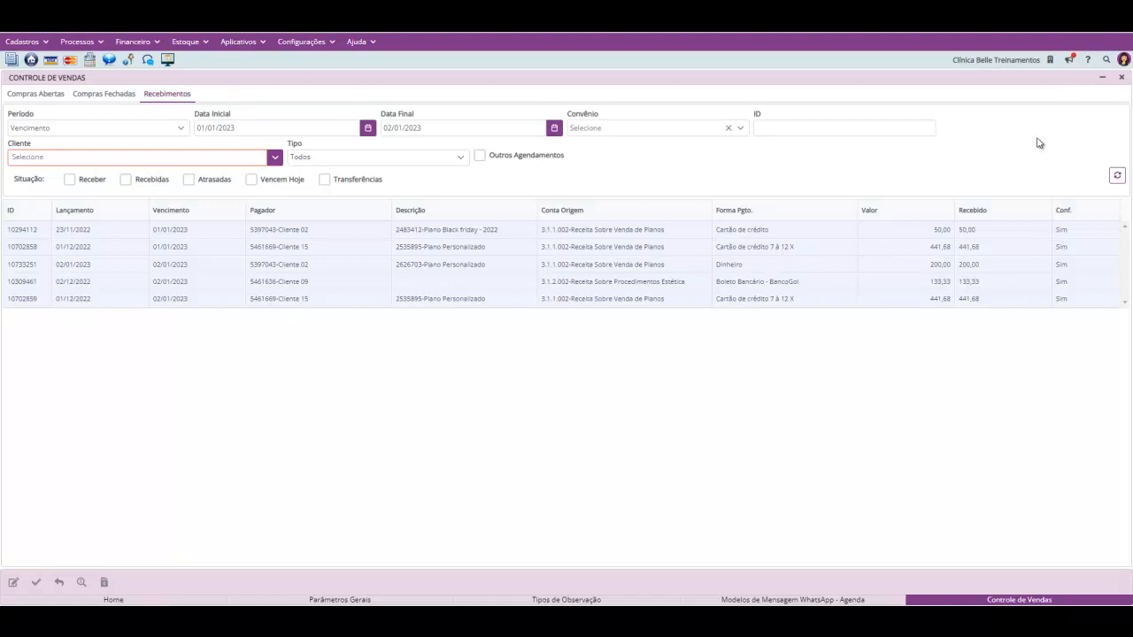
Close Controle de Vendas and open Fechamento de Vendas do Dia.
click(1121, 77)
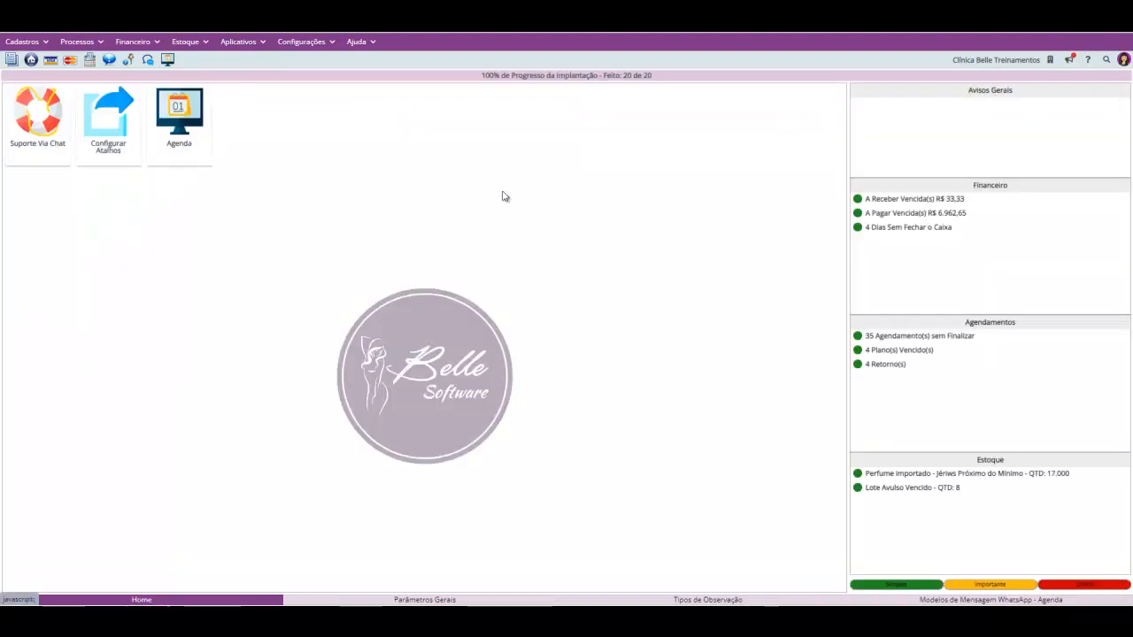
click(94, 42)
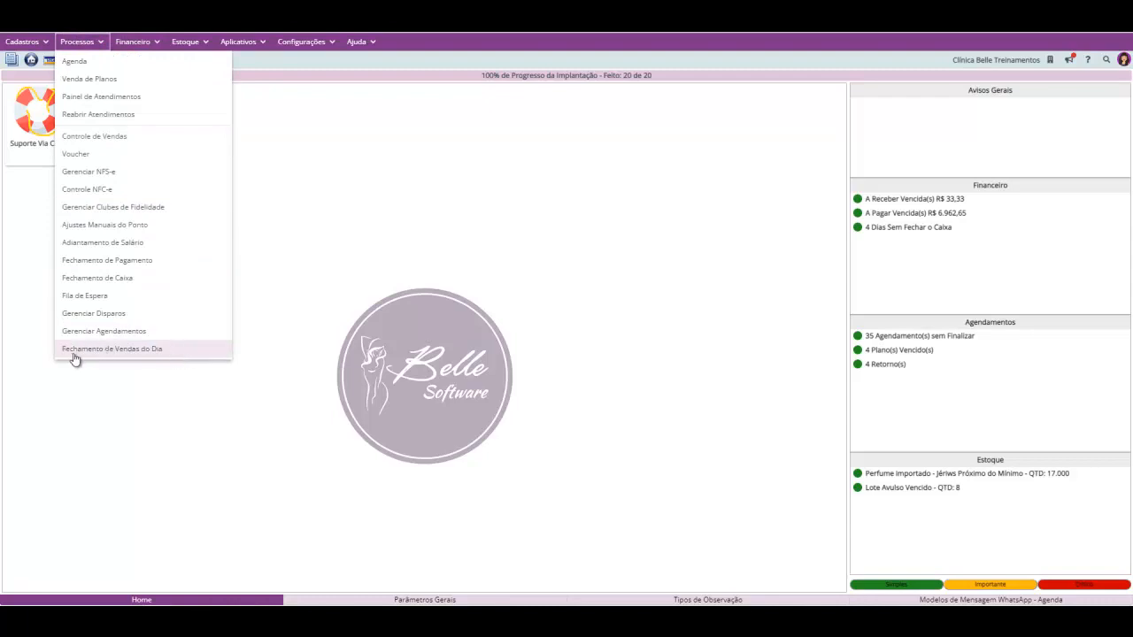
click(172, 356)
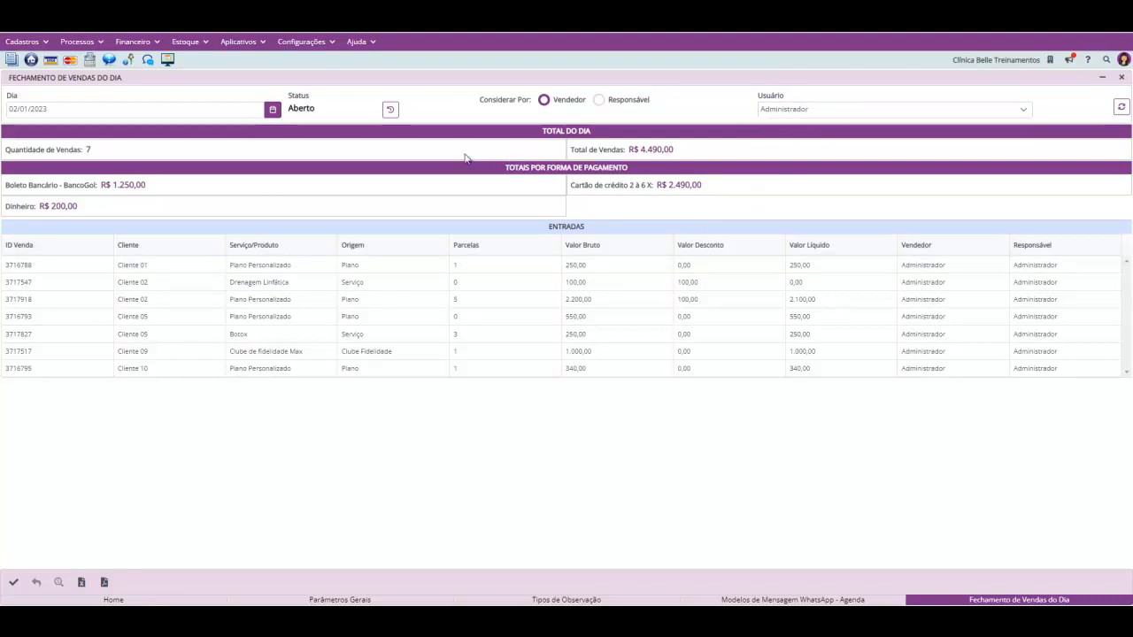
Examine the day's number of sales, total sales and totals by payment method.
drag(94, 154, 83, 153)
click(156, 161)
drag(628, 150, 695, 162)
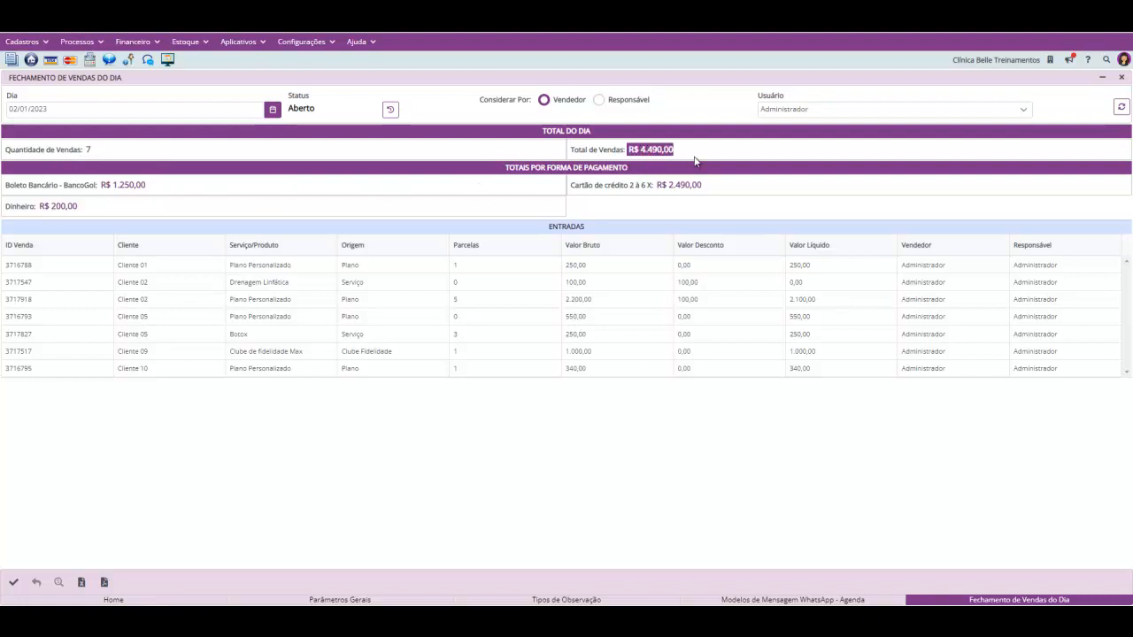
click(695, 162)
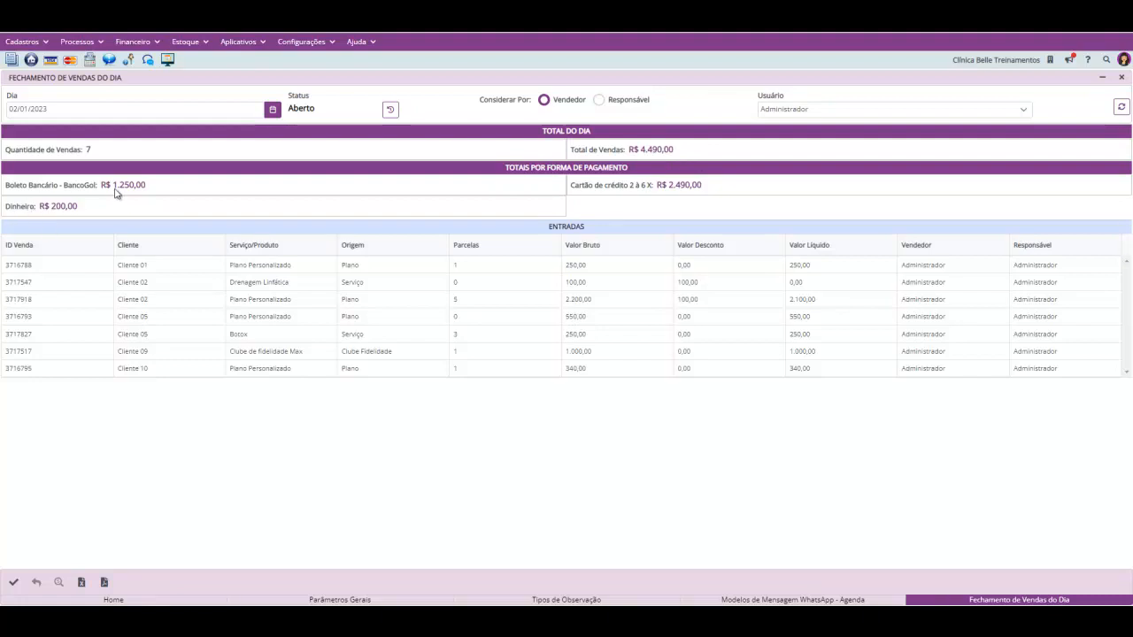
drag(40, 206, 158, 193)
drag(657, 185, 715, 193)
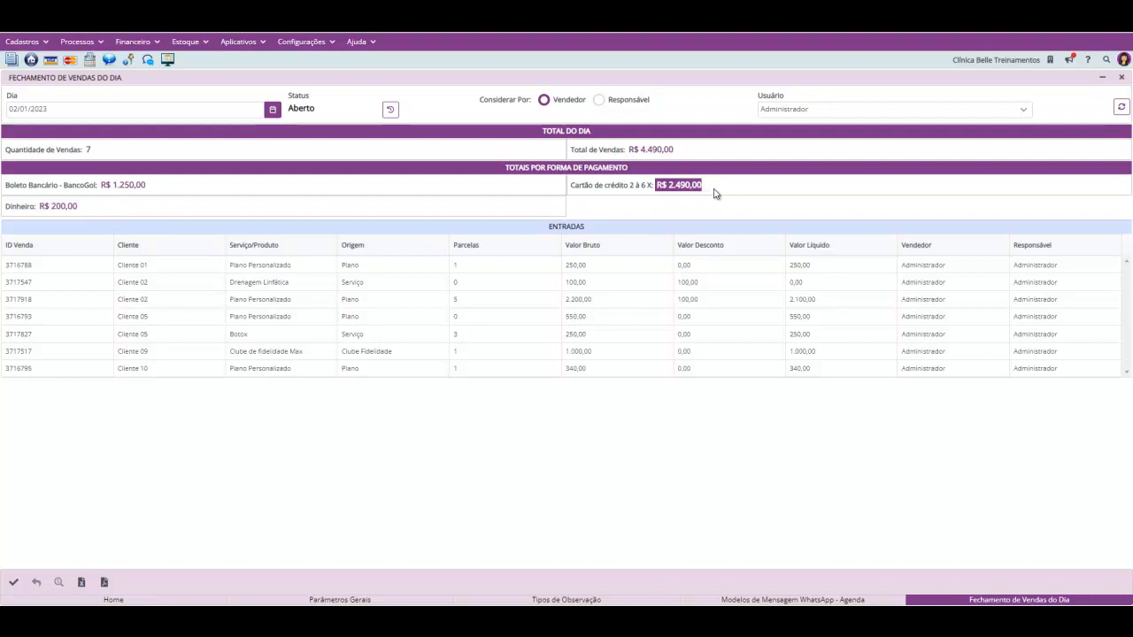
click(644, 211)
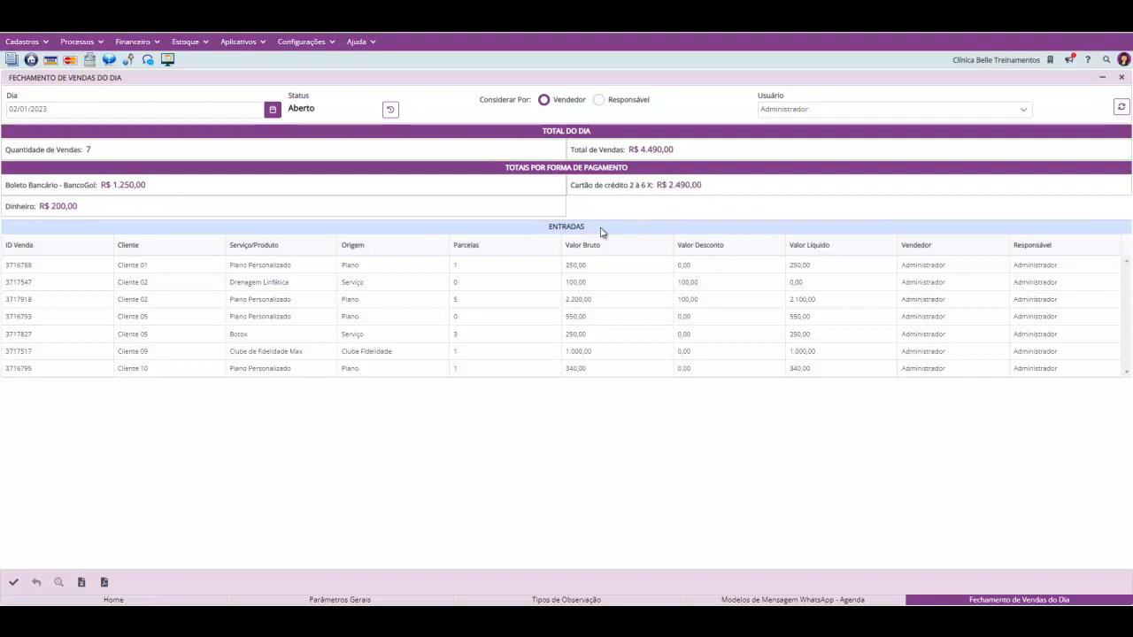
Go through the day's sale entries from Cliente 01 down to Cliente 10 in the Entradas list.
click(251, 270)
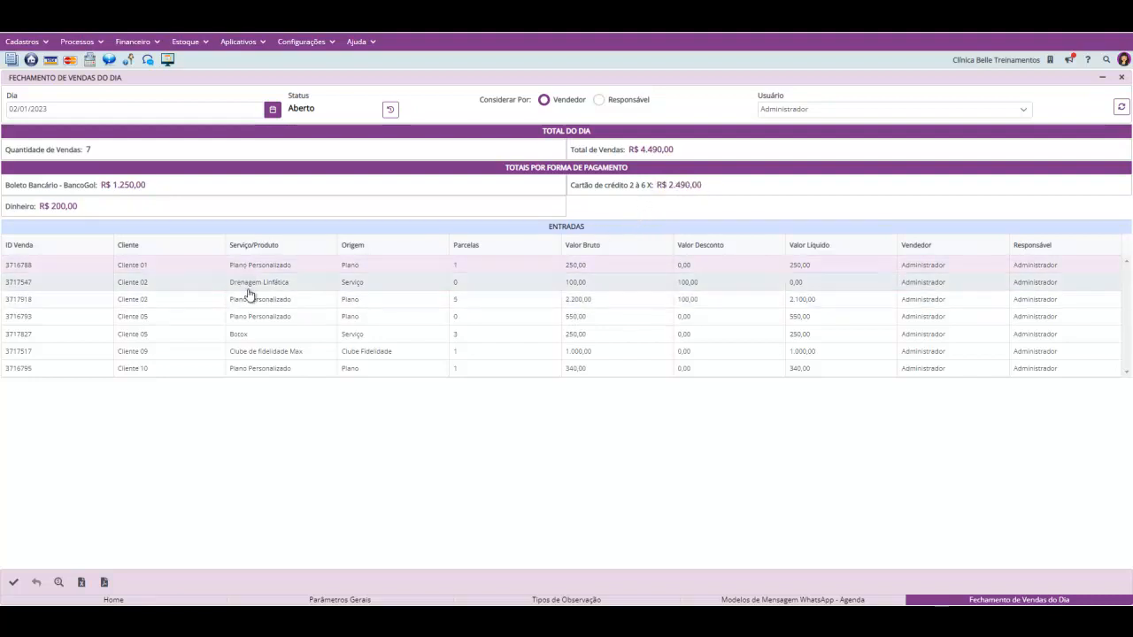
click(255, 319)
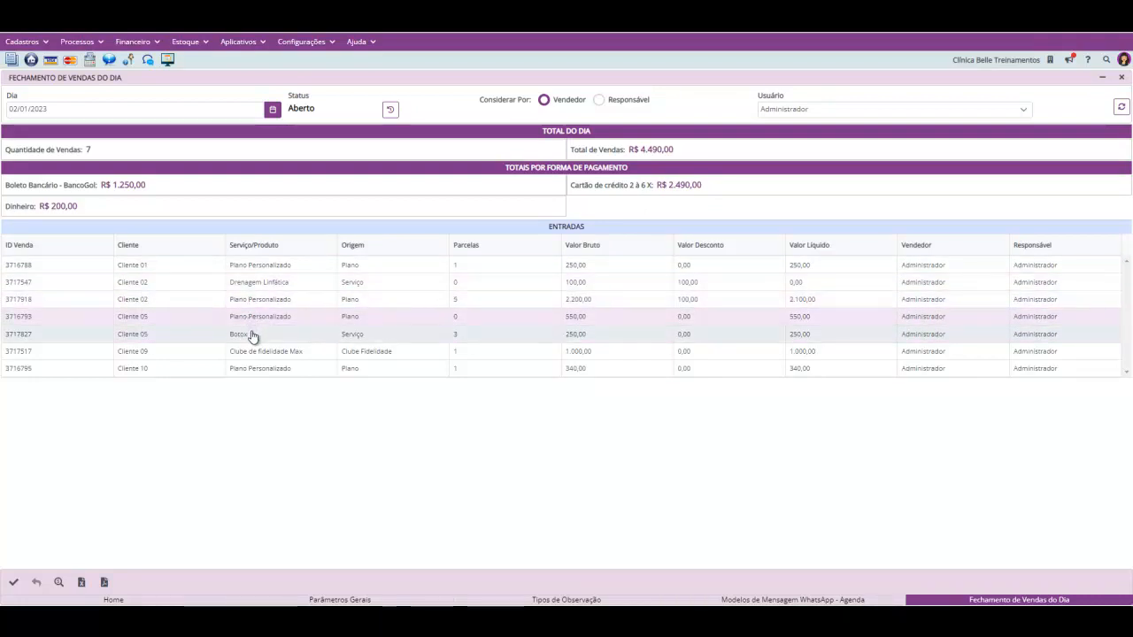
click(254, 337)
click(262, 354)
click(273, 370)
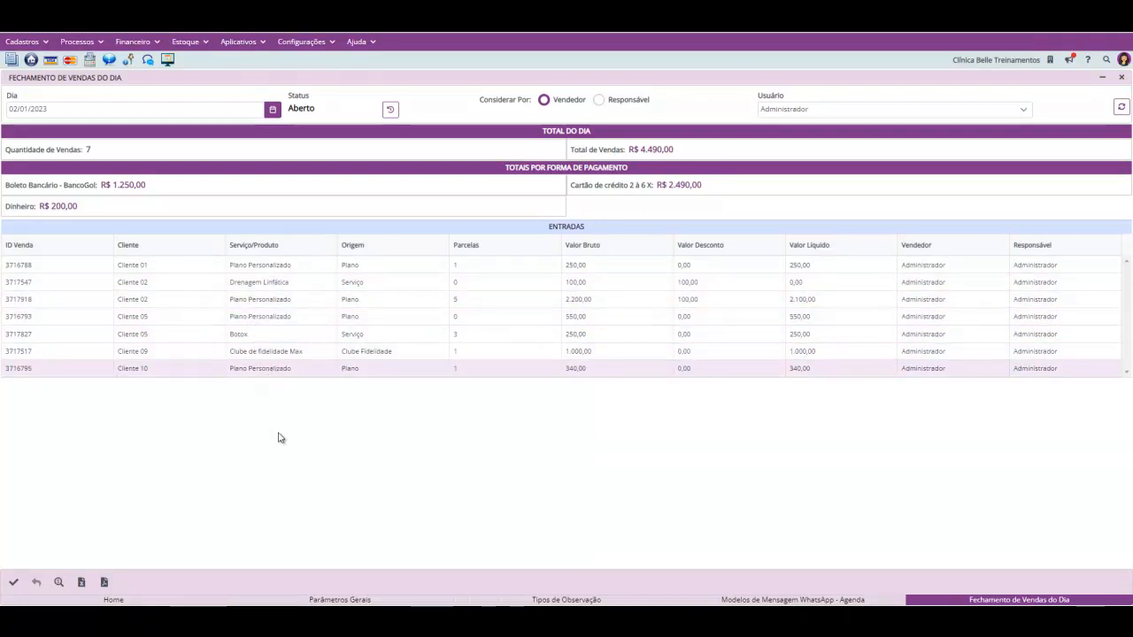
Close the day's sales of 02/01/2023 for the Administrador user.
click(60, 581)
click(59, 582)
click(724, 262)
click(14, 583)
Check the daily sales closing of each of the other users in turn and return to Administrador.
click(804, 110)
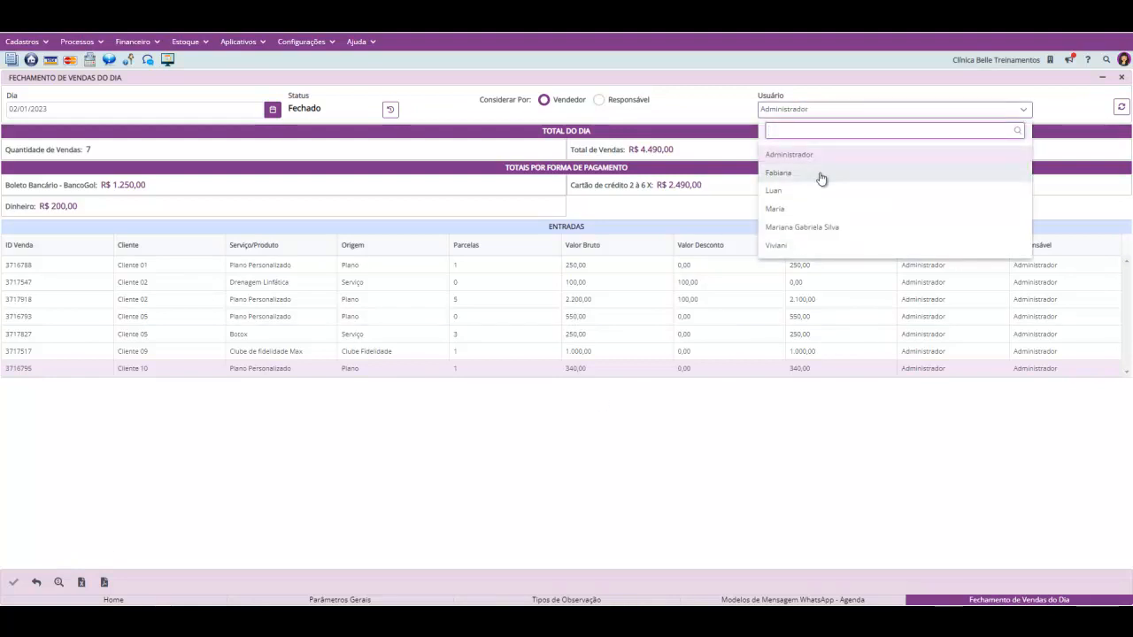
click(819, 174)
click(821, 112)
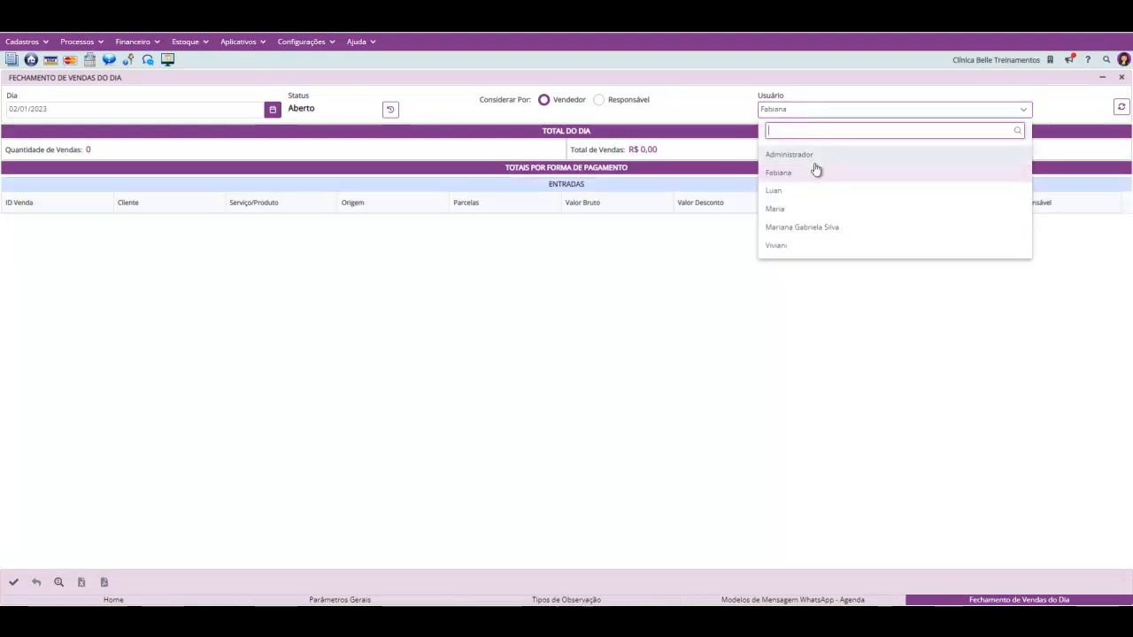
click(812, 191)
click(807, 117)
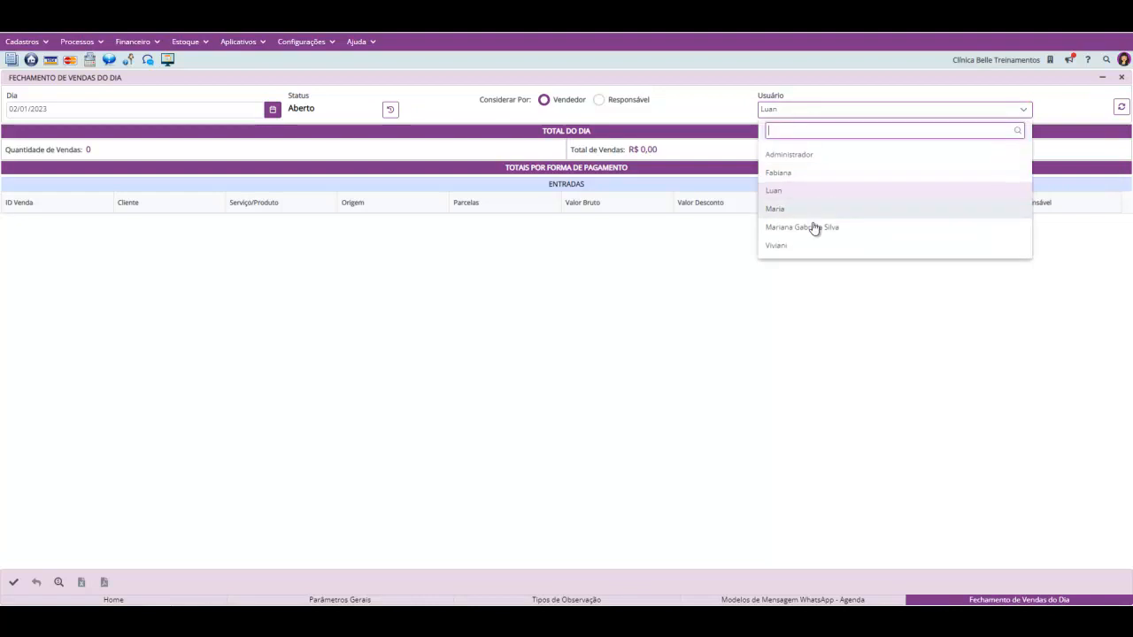
click(814, 209)
click(801, 112)
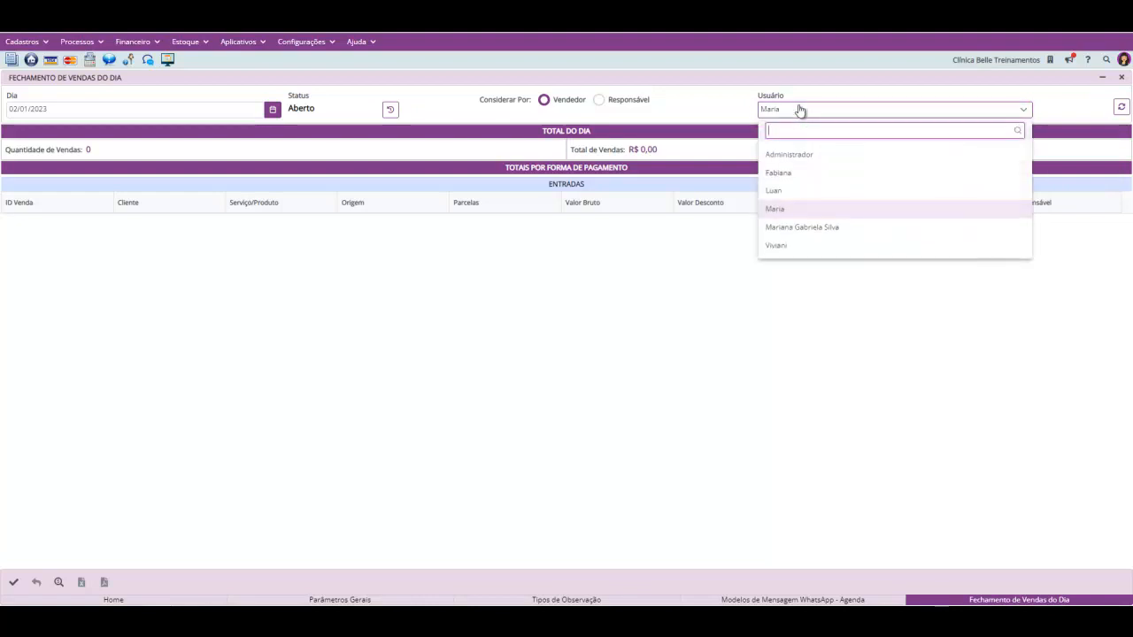
click(825, 232)
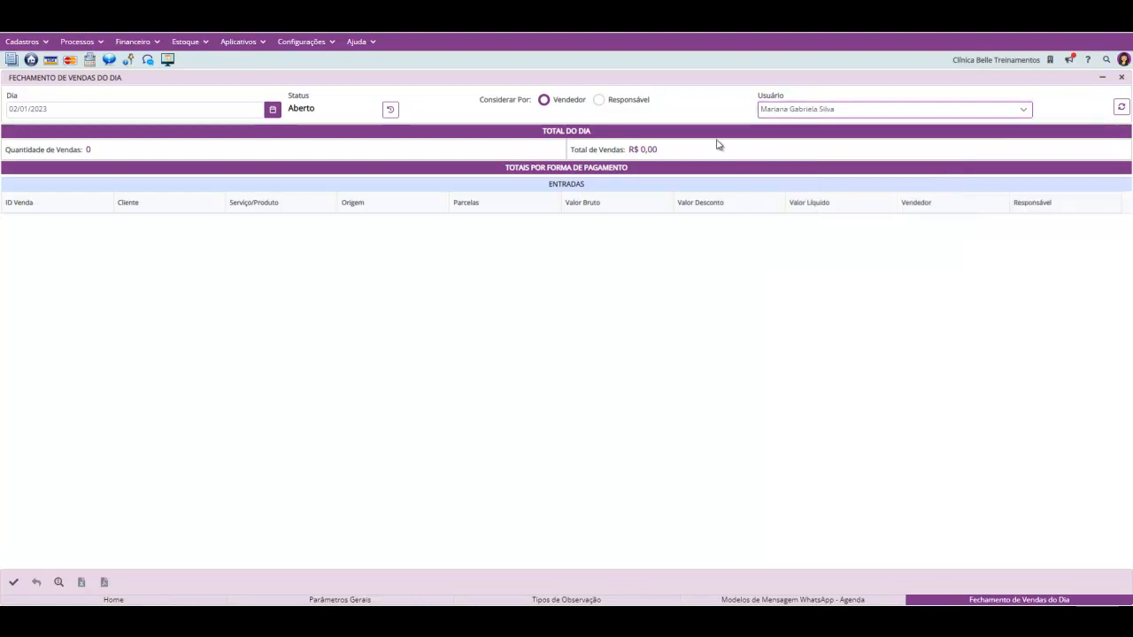
click(764, 110)
click(822, 251)
click(1007, 109)
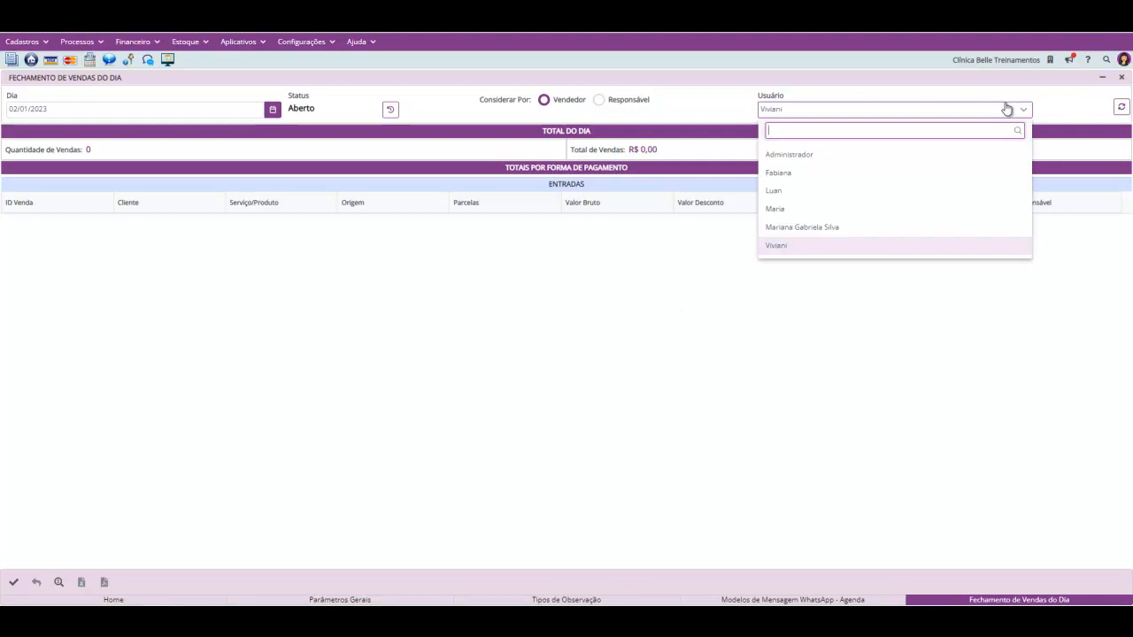
click(1060, 111)
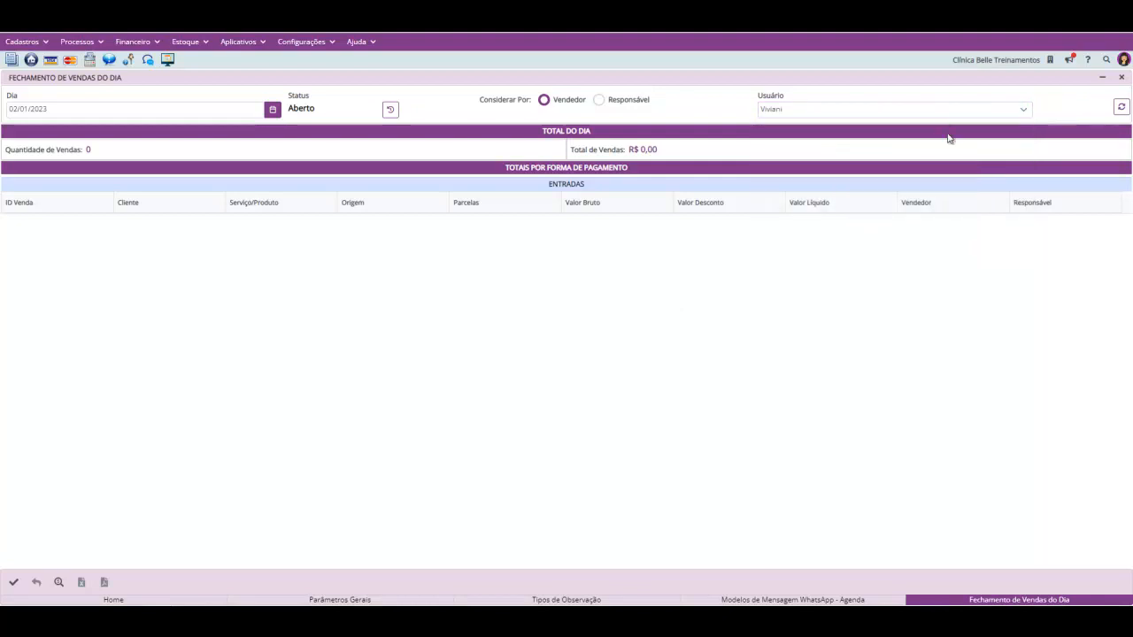
click(892, 114)
click(884, 160)
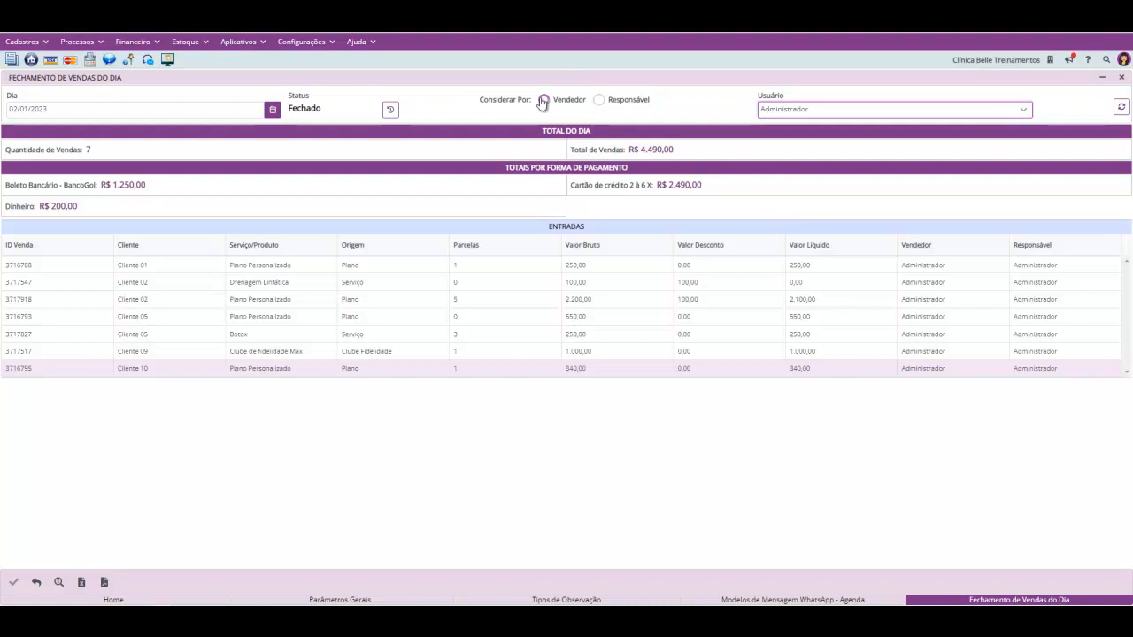
Compare the day's sales considered by Responsável and by Vendedor, ending with Vendedor.
click(599, 100)
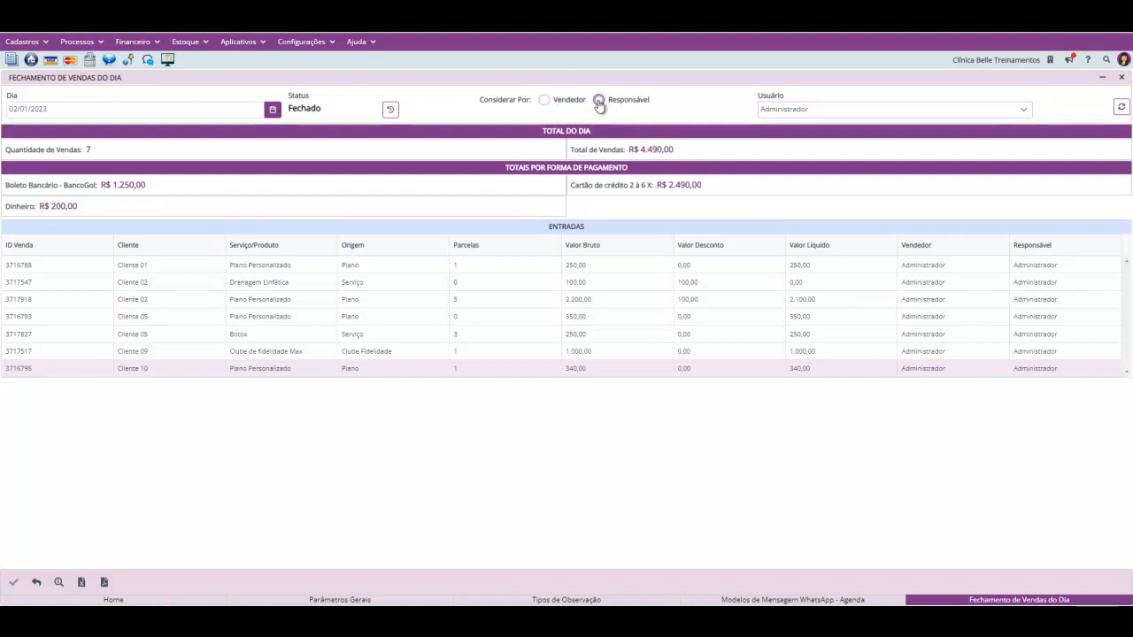
click(543, 100)
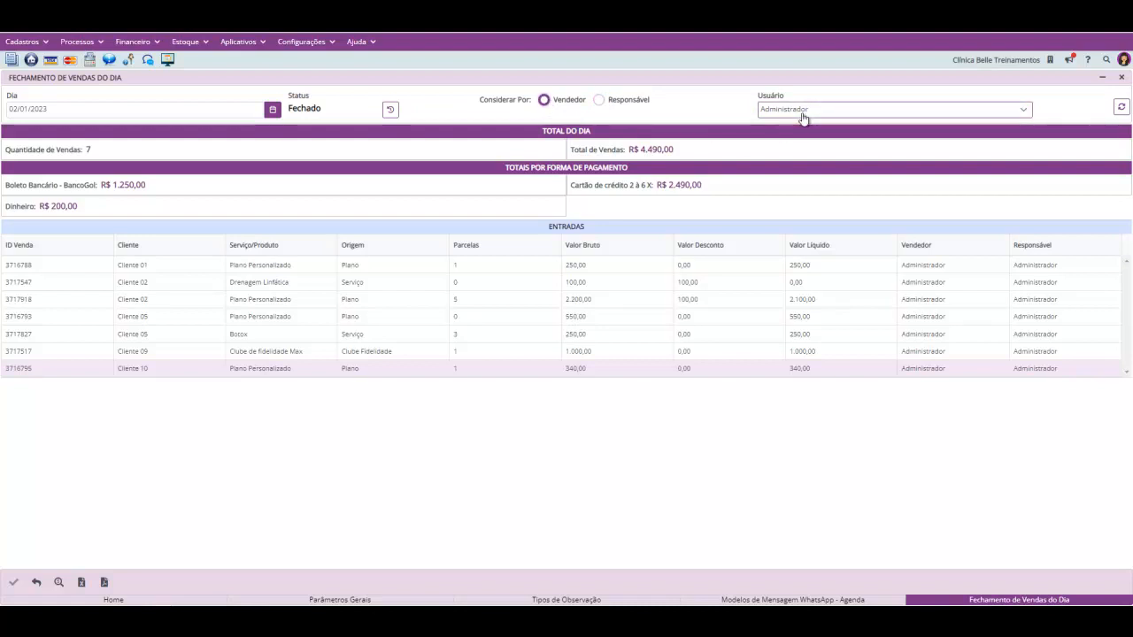
click(600, 100)
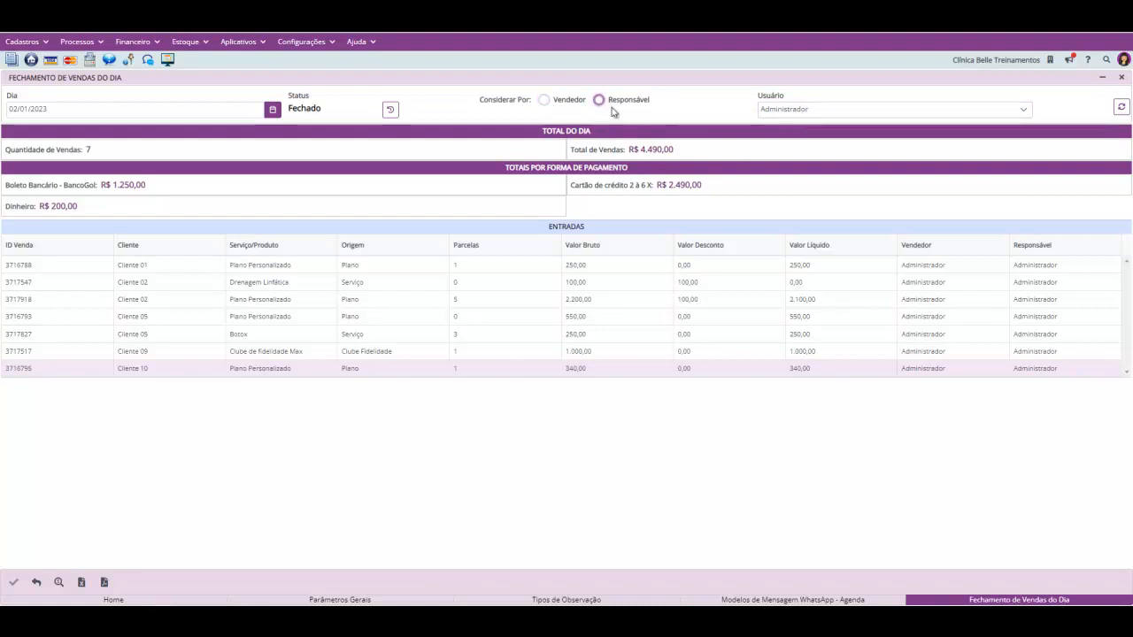
click(1123, 59)
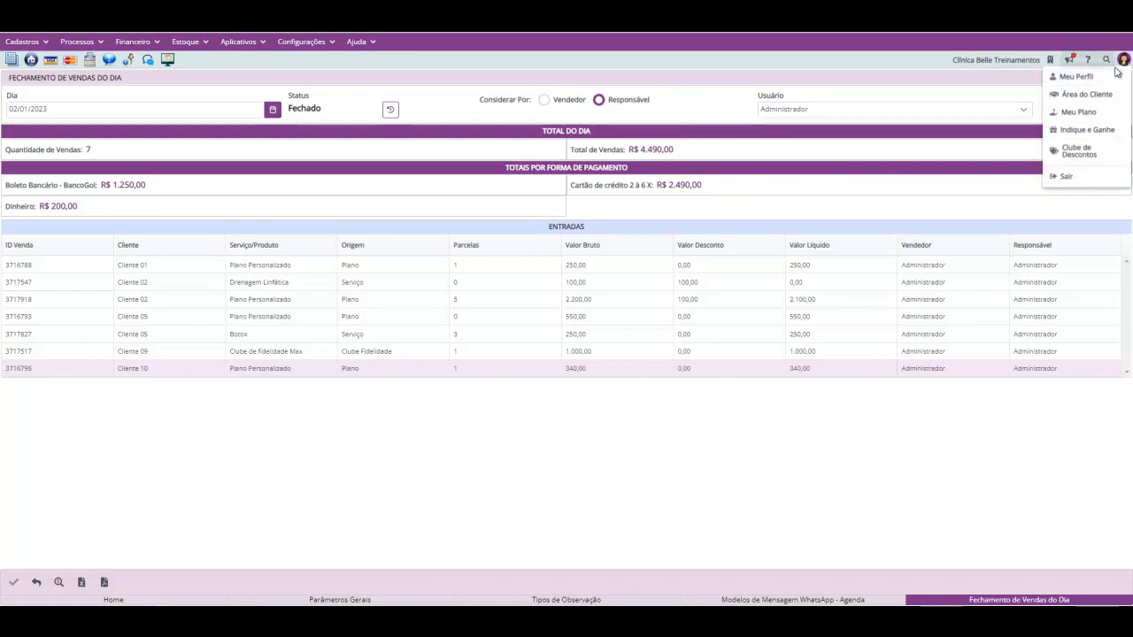
click(887, 443)
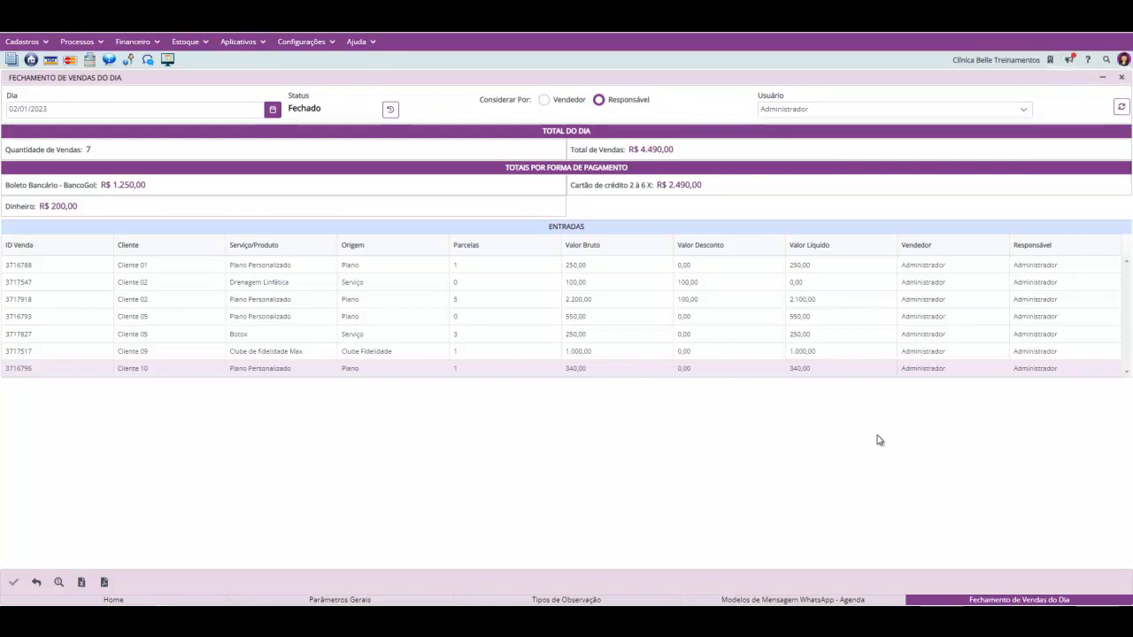
click(544, 99)
View the Central do Suporte help channels, and close both that screen and Fechamento de Vendas do Dia.
click(130, 62)
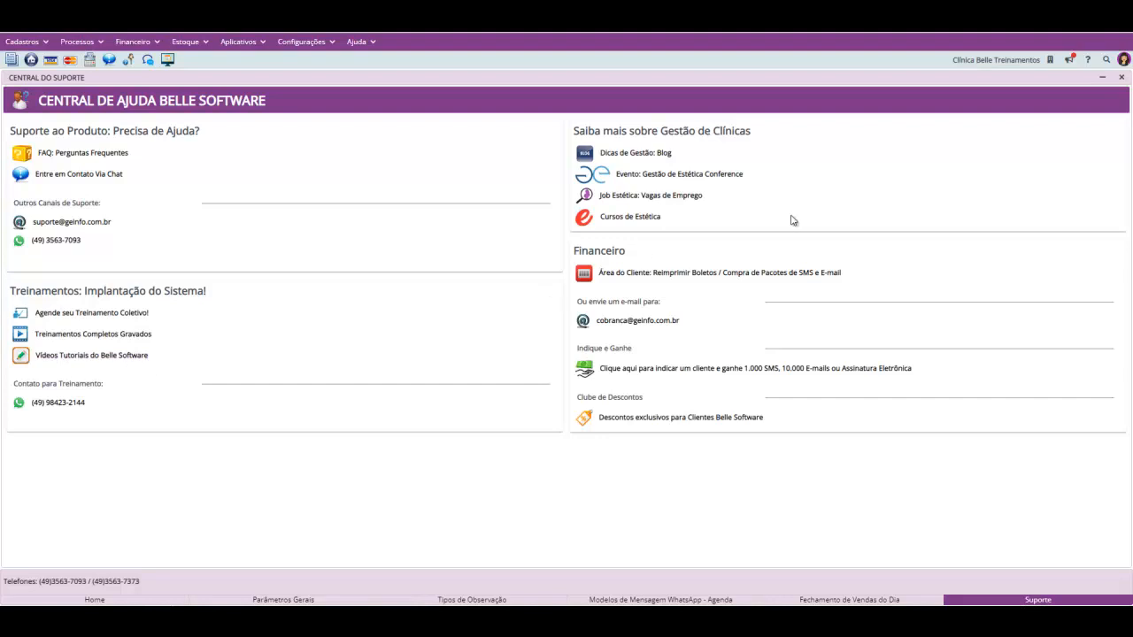
click(1121, 79)
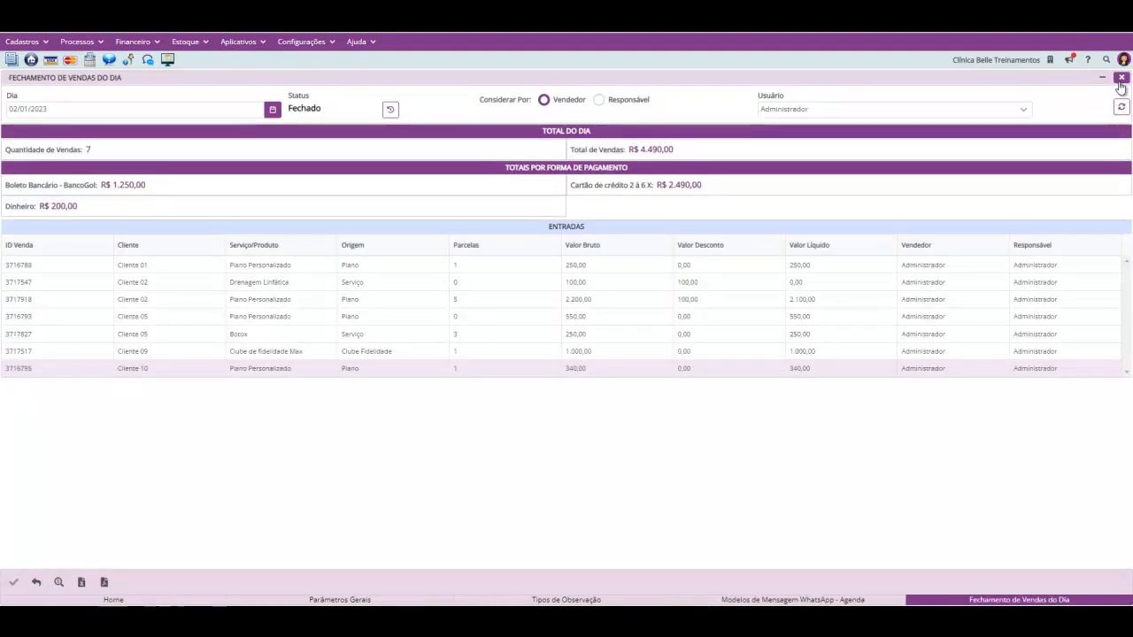
click(1121, 79)
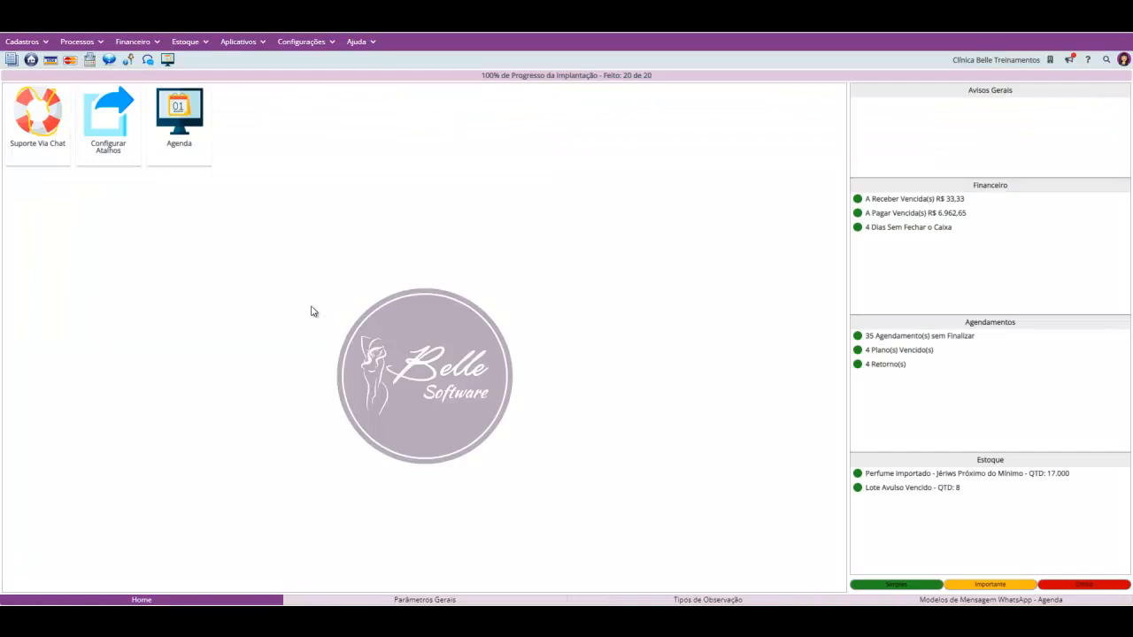